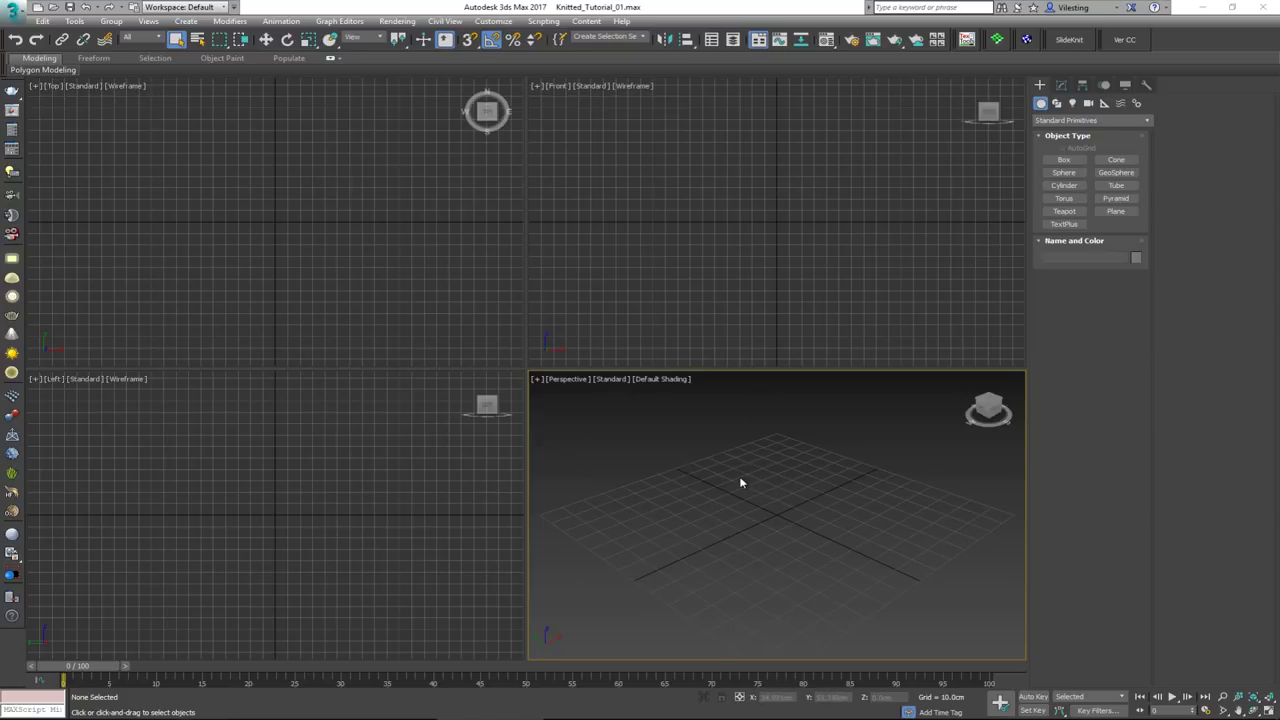
# Draw a circle spline with a radius of about 10 cm, centred on the origin in the maximized Top view
pyautogui.moveTo(740, 489); pyautogui.dragTo(726, 485, button='middle')
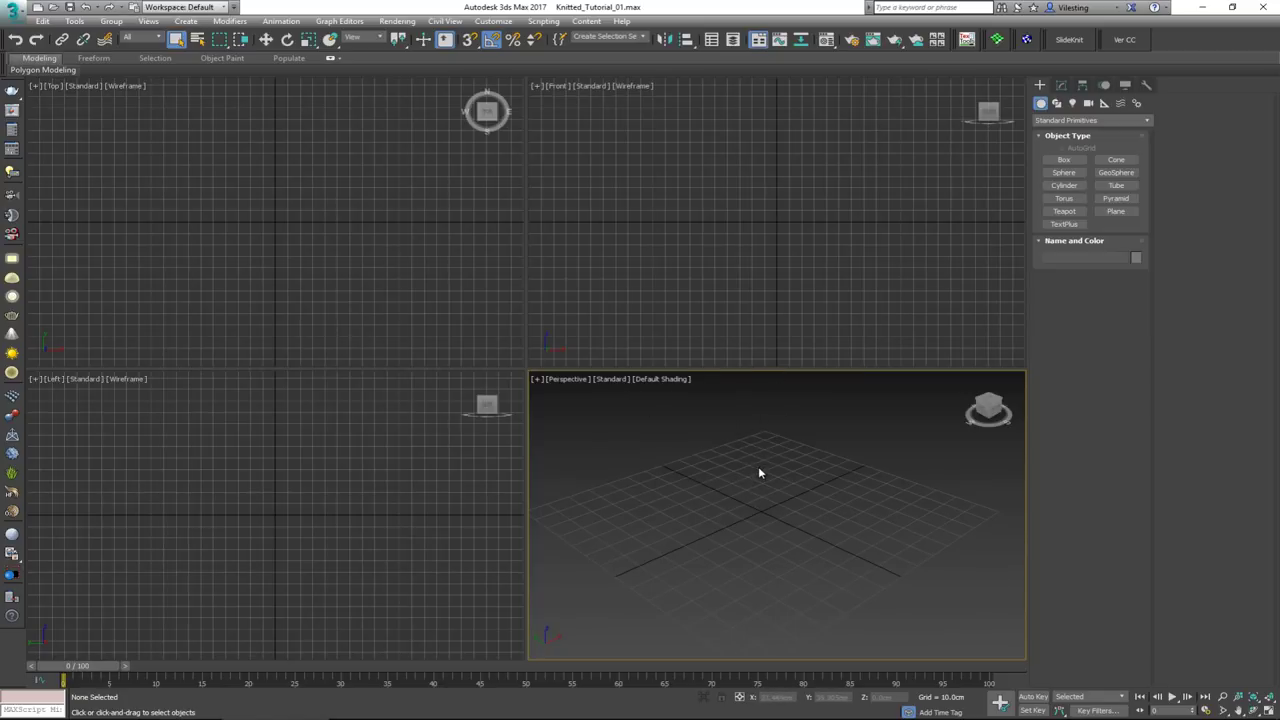
pyautogui.click(339, 251)
pyautogui.hotkey('alt', 'w')
pyautogui.scroll(4, 557, 357)
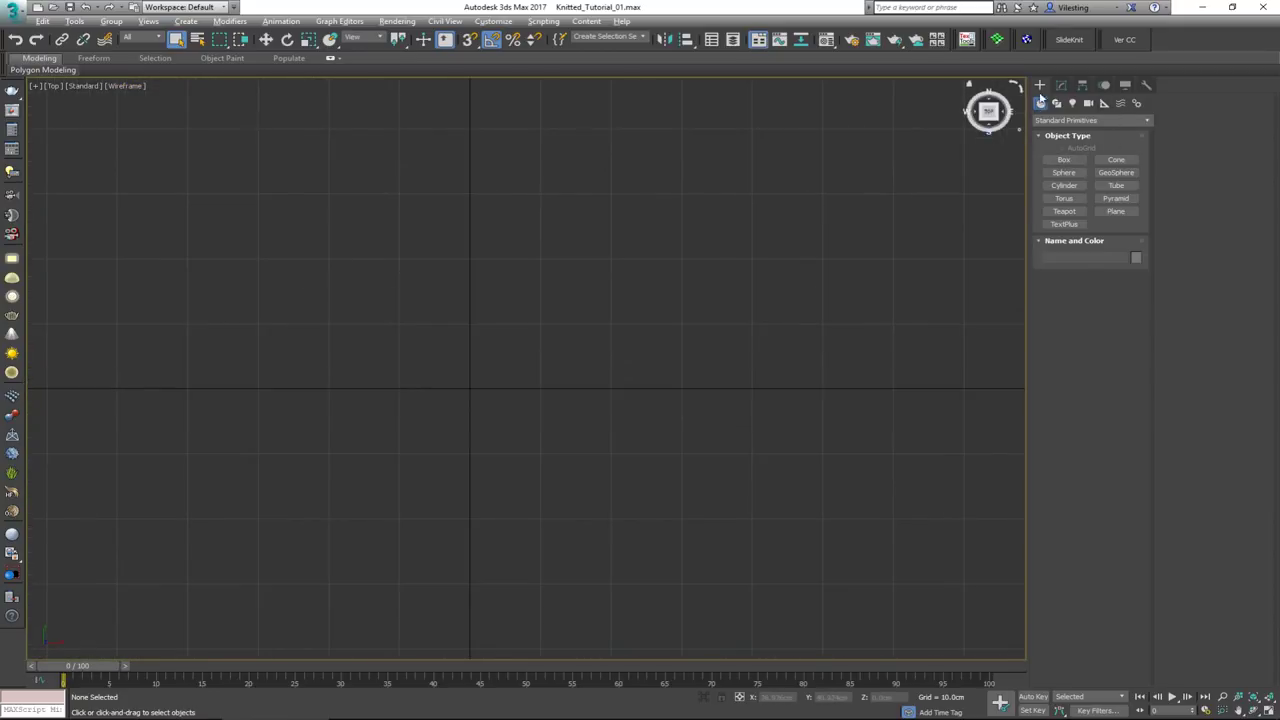
pyautogui.click(1056, 103)
pyautogui.click(1064, 182)
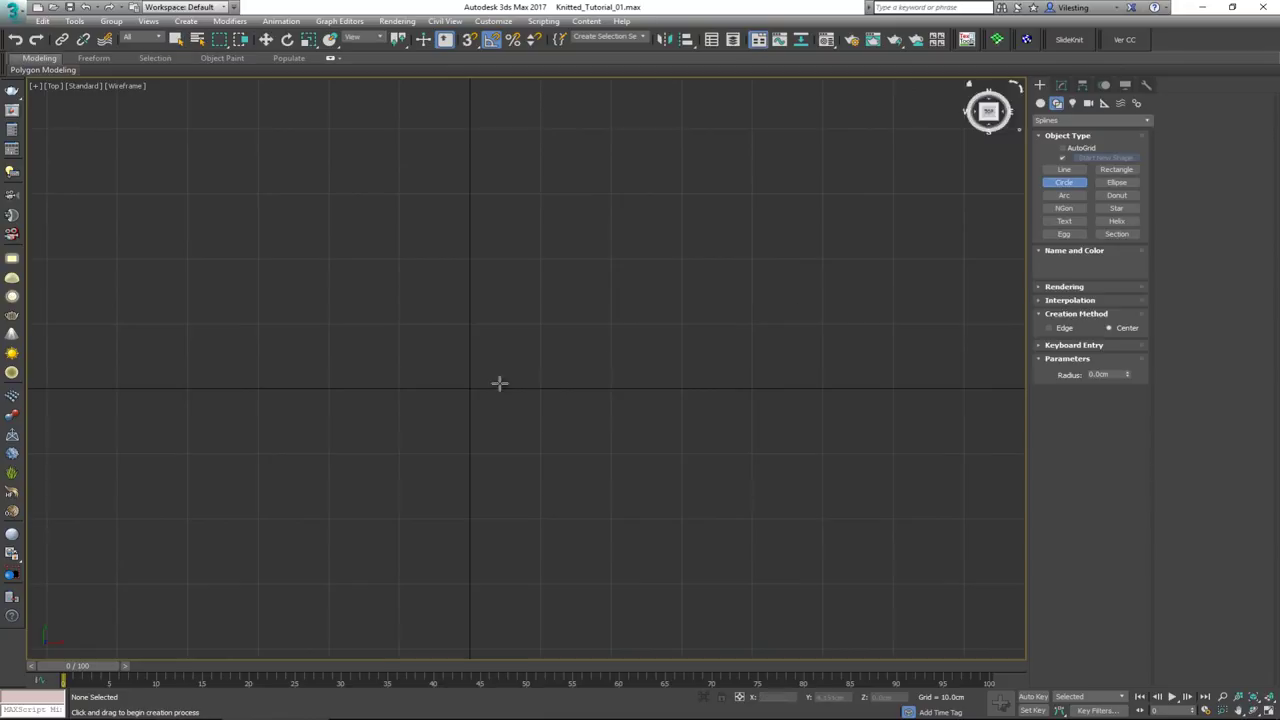
pyautogui.moveTo(467, 389); pyautogui.dragTo(537, 390)
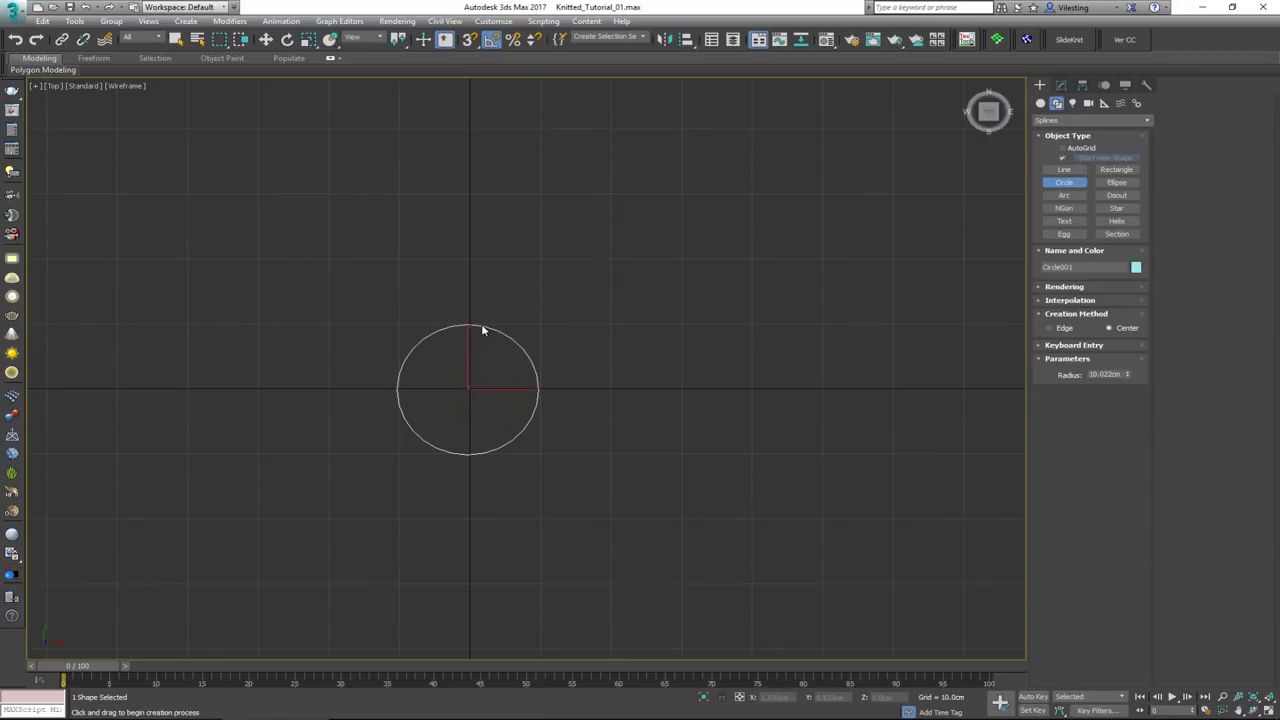
# Convert the circle to an Editable Spline
pyautogui.click(1061, 85)
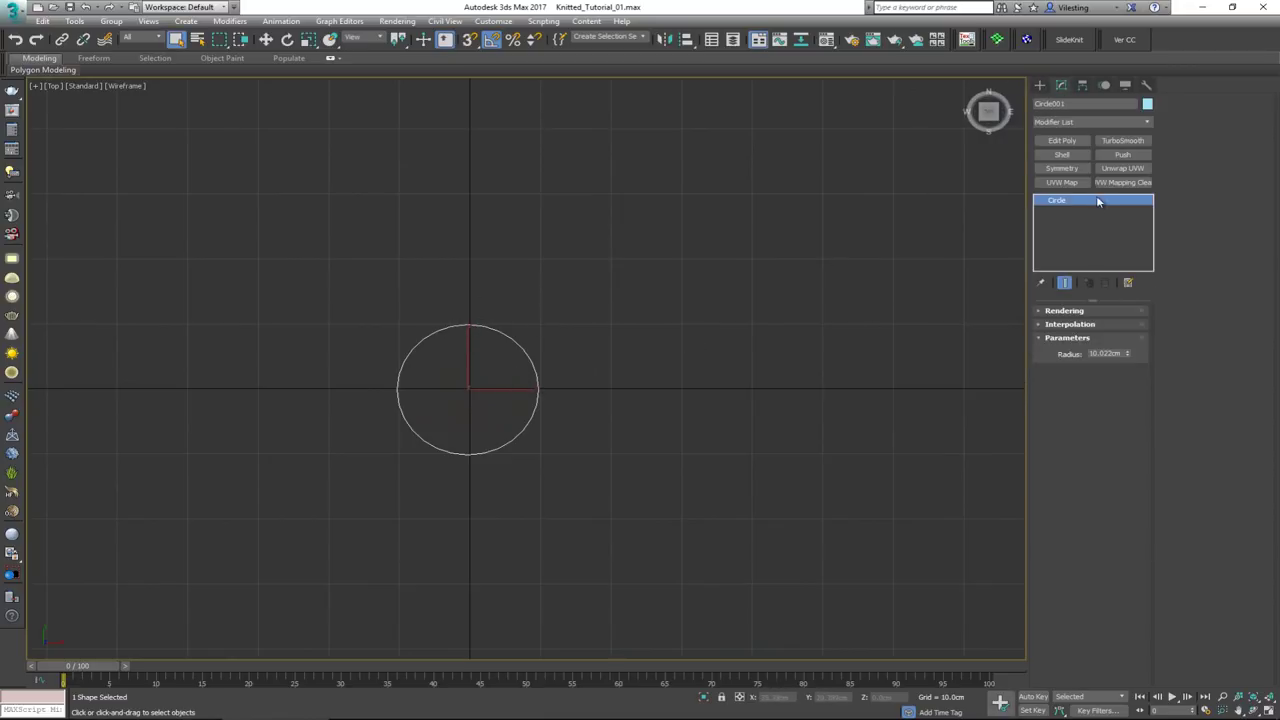
pyautogui.rightClick(495, 380)
pyautogui.moveTo(622, 514)
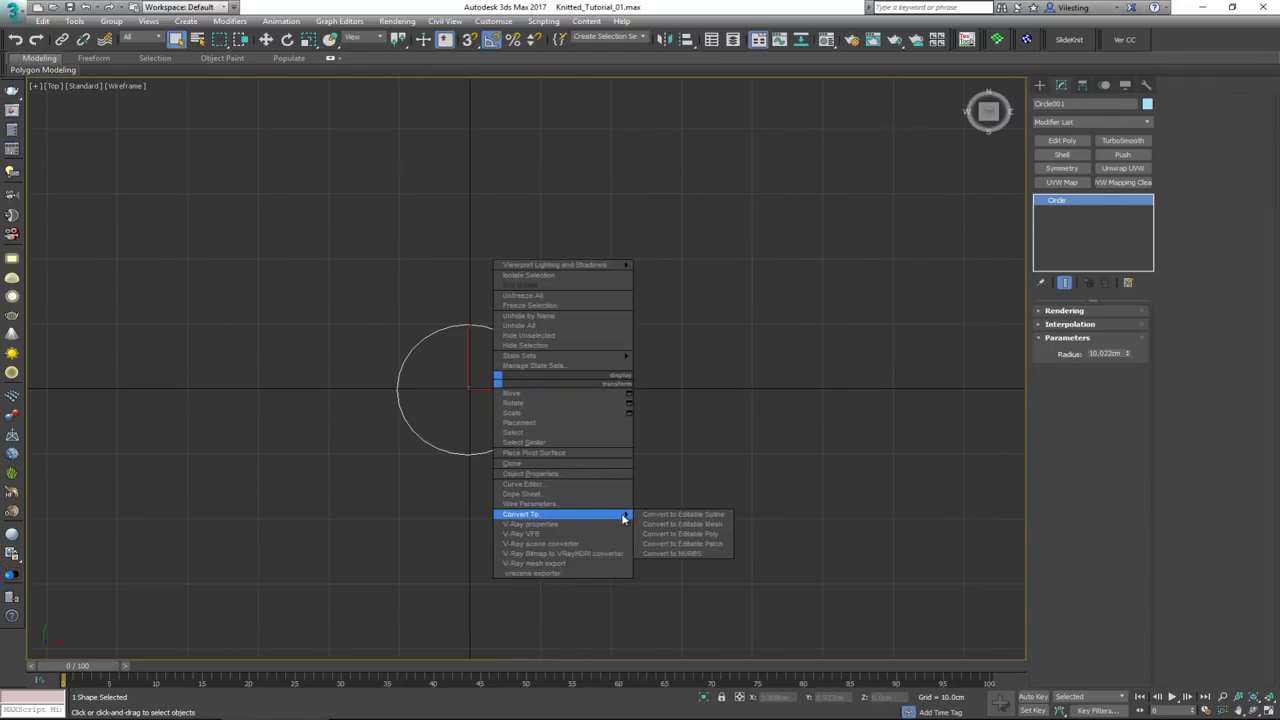
pyautogui.click(684, 515)
pyautogui.press('1')
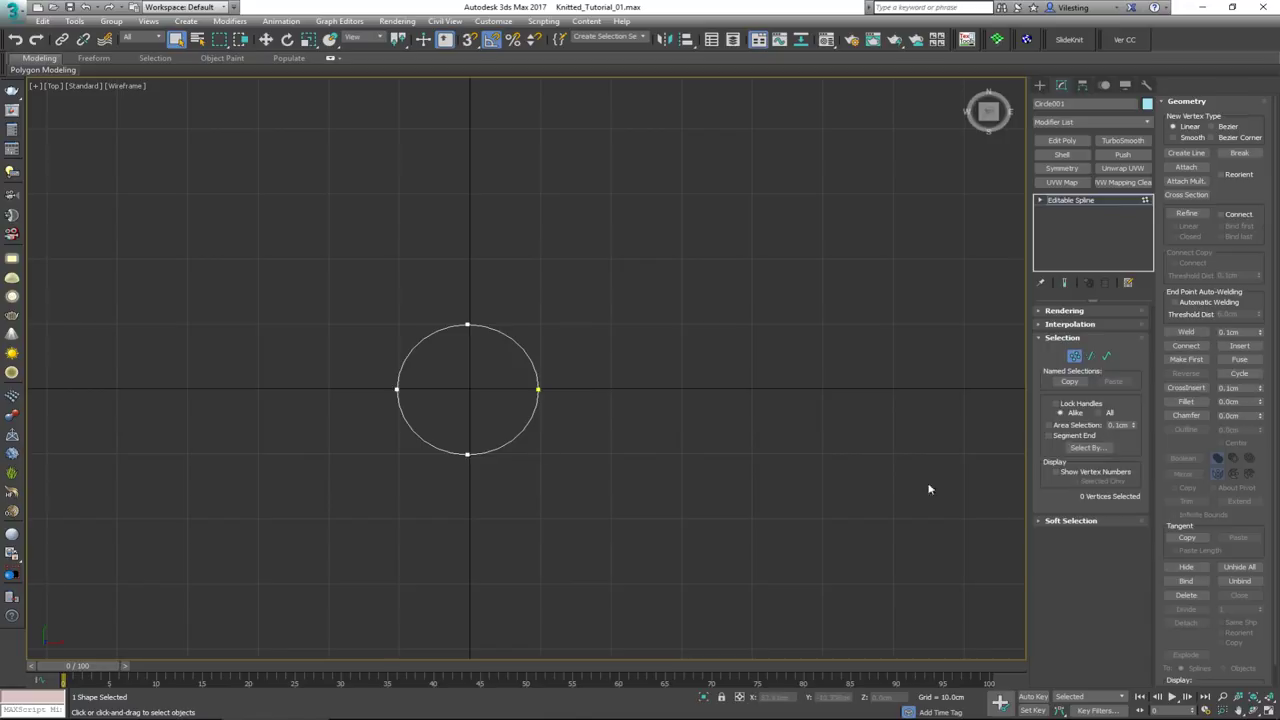
pyautogui.press('1')
# Set the spline's interpolation steps to 2
pyautogui.click(1072, 324)
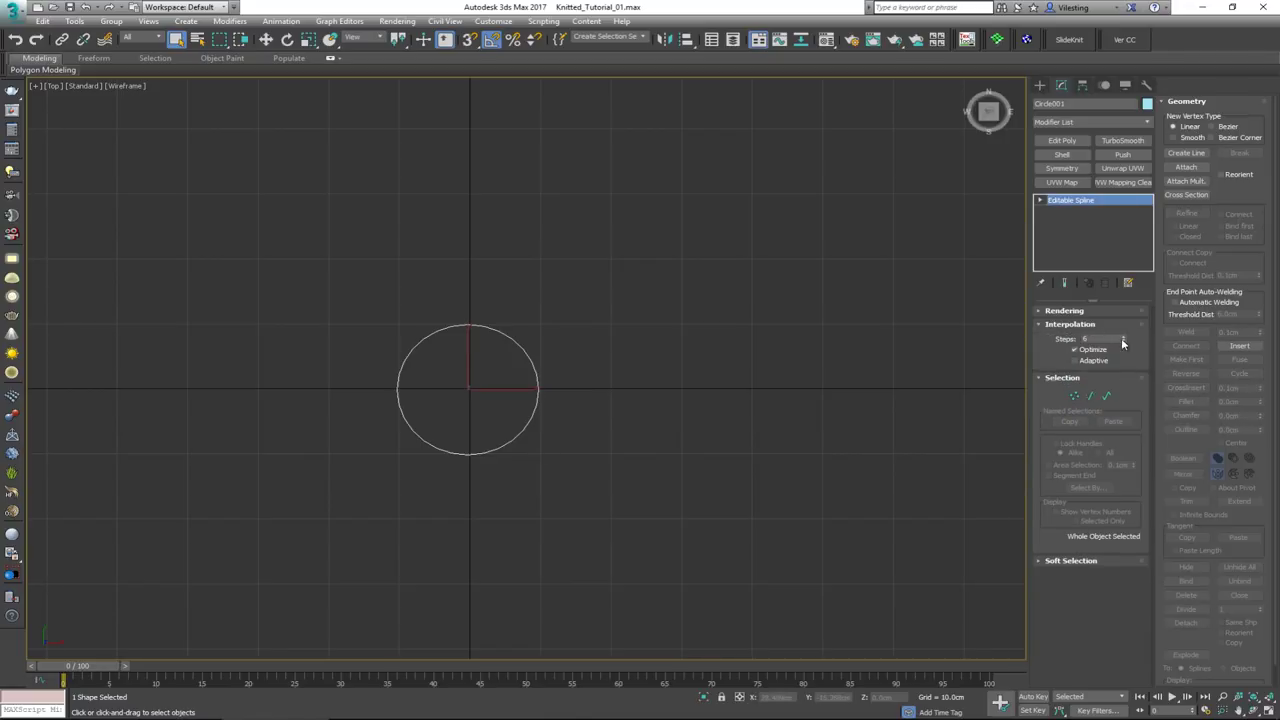
pyautogui.click(1125, 341)
pyautogui.click(1125, 341)
pyautogui.click(1125, 341)
pyautogui.click(1125, 341)
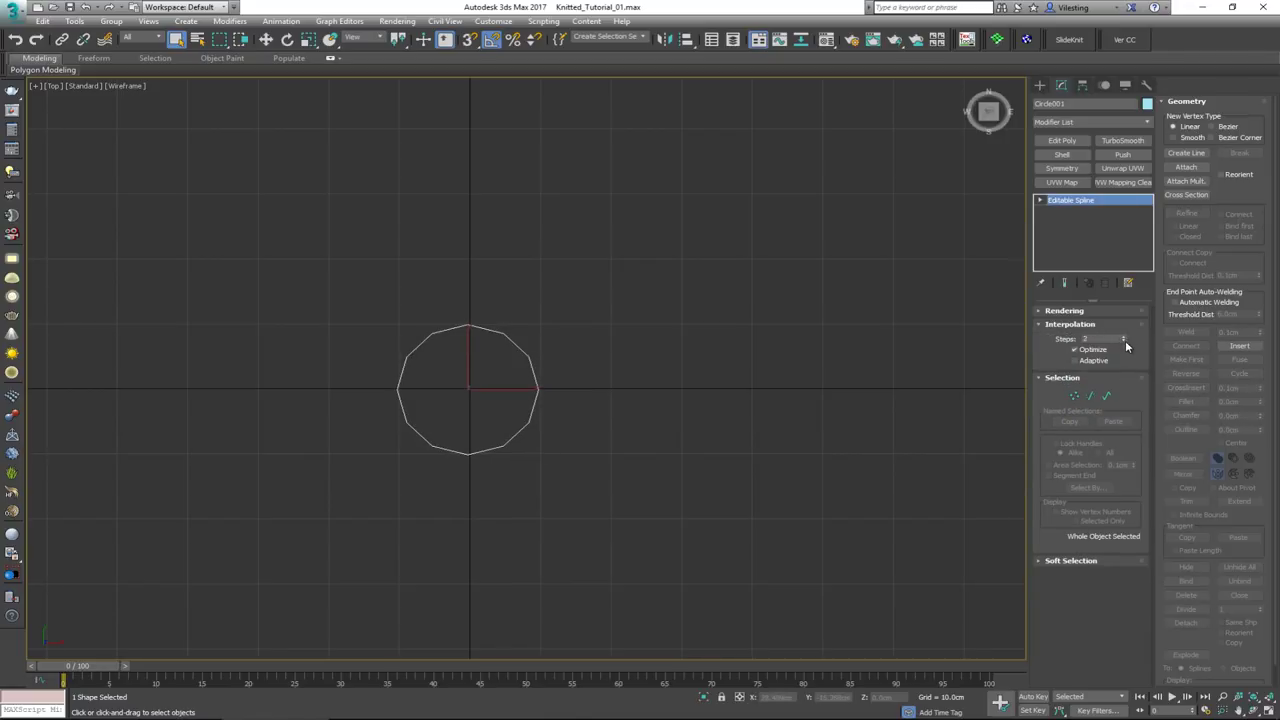
pyautogui.moveTo(529, 394)
pyautogui.mouseDown(button='middle')
pyautogui.moveTo(531, 351)
pyautogui.moveTo(520, 372)
pyautogui.mouseUp(button='middle')
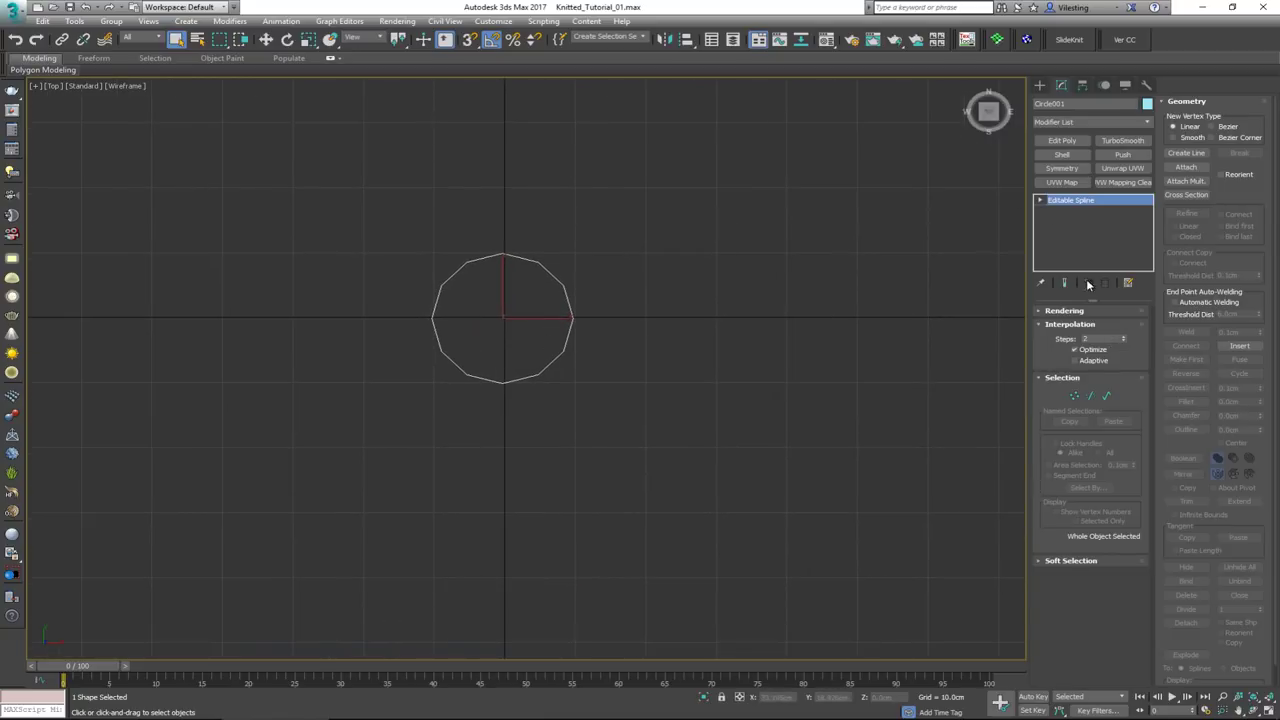
# Break the spline at the circle's lowest vertex on the negative Y side
pyautogui.press('1')
pyautogui.click(502, 381)
pyautogui.scroll(8, 503, 388)
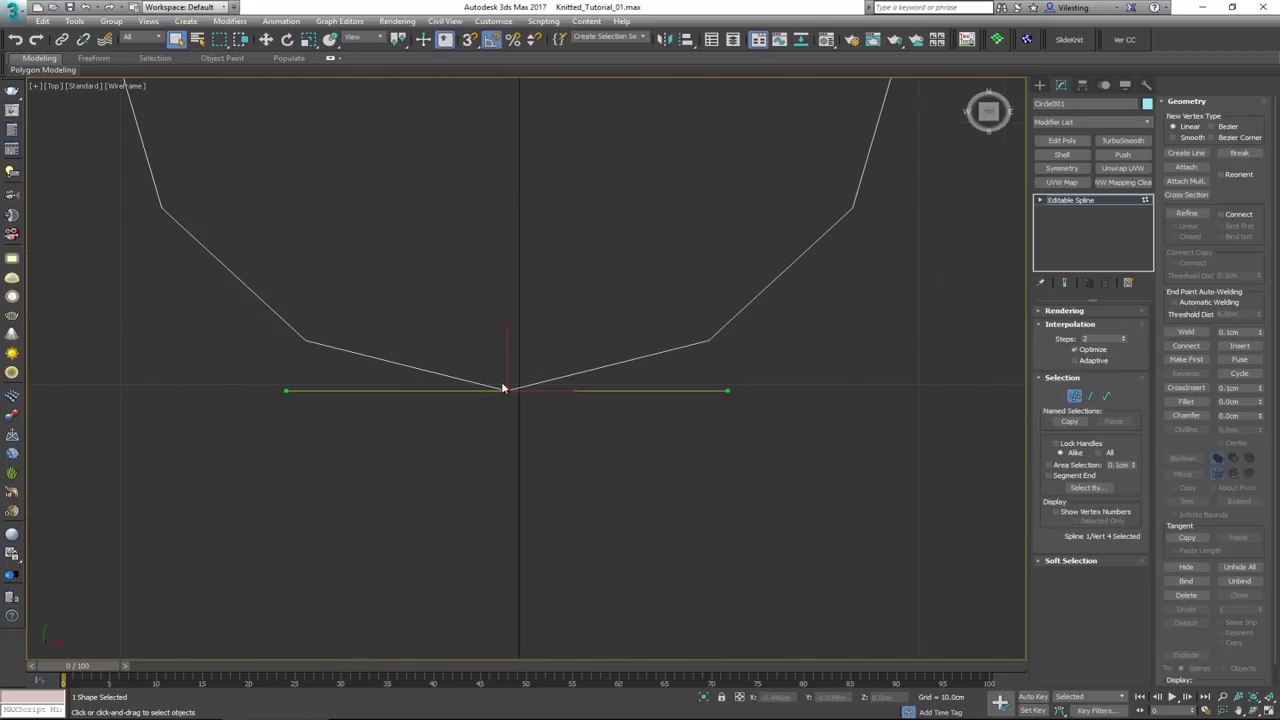
pyautogui.scroll(-8, 503, 389)
pyautogui.rightClick(502, 386)
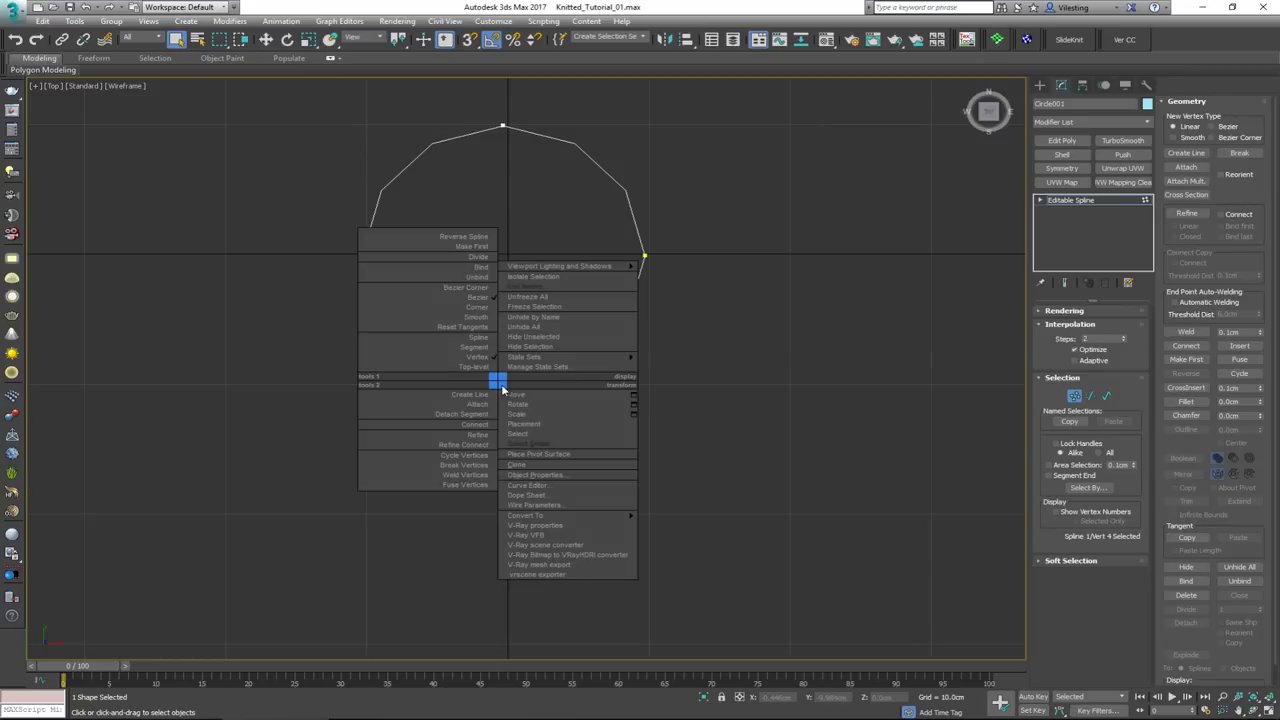
pyautogui.click(506, 393)
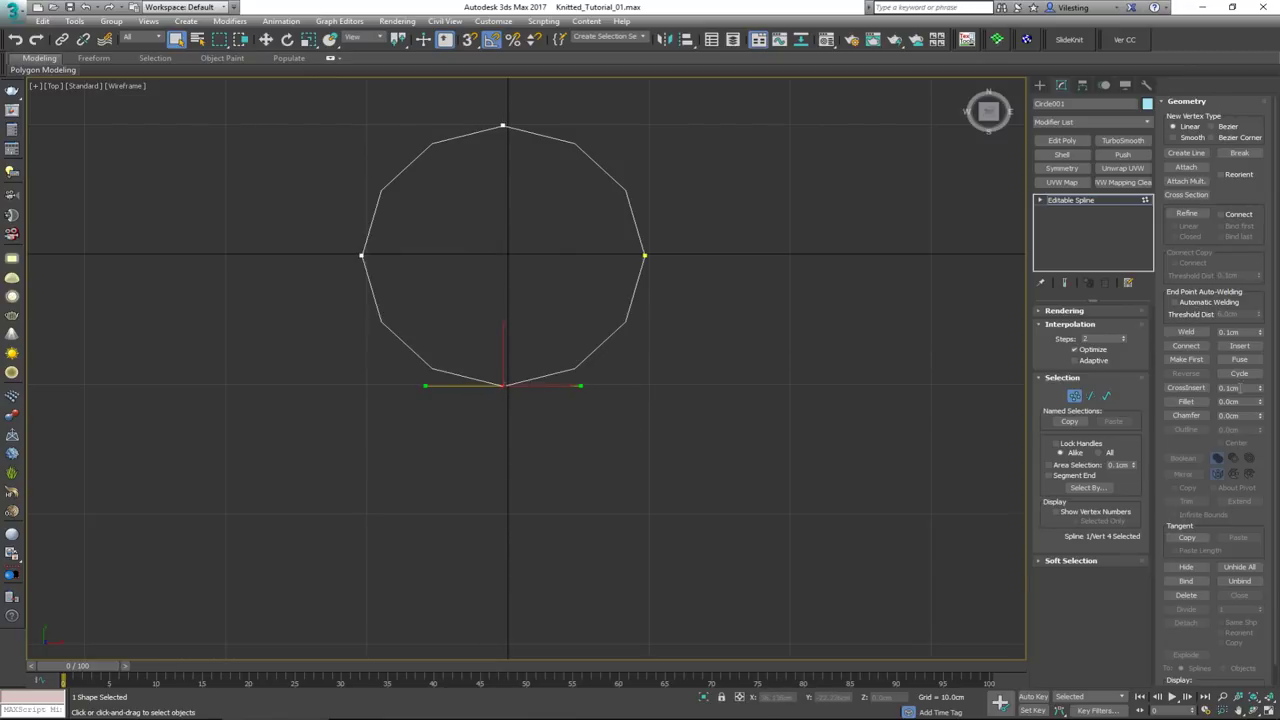
pyautogui.click(1238, 153)
# Move the two broken vertices about 9.7 cm in negative Y to stretch the circle into an egg shape
pyautogui.click(509, 388)
pyautogui.press('w')
pyautogui.moveTo(525, 369); pyautogui.dragTo(497, 477)
pyautogui.rightClick(528, 382)
pyautogui.click(531, 374)
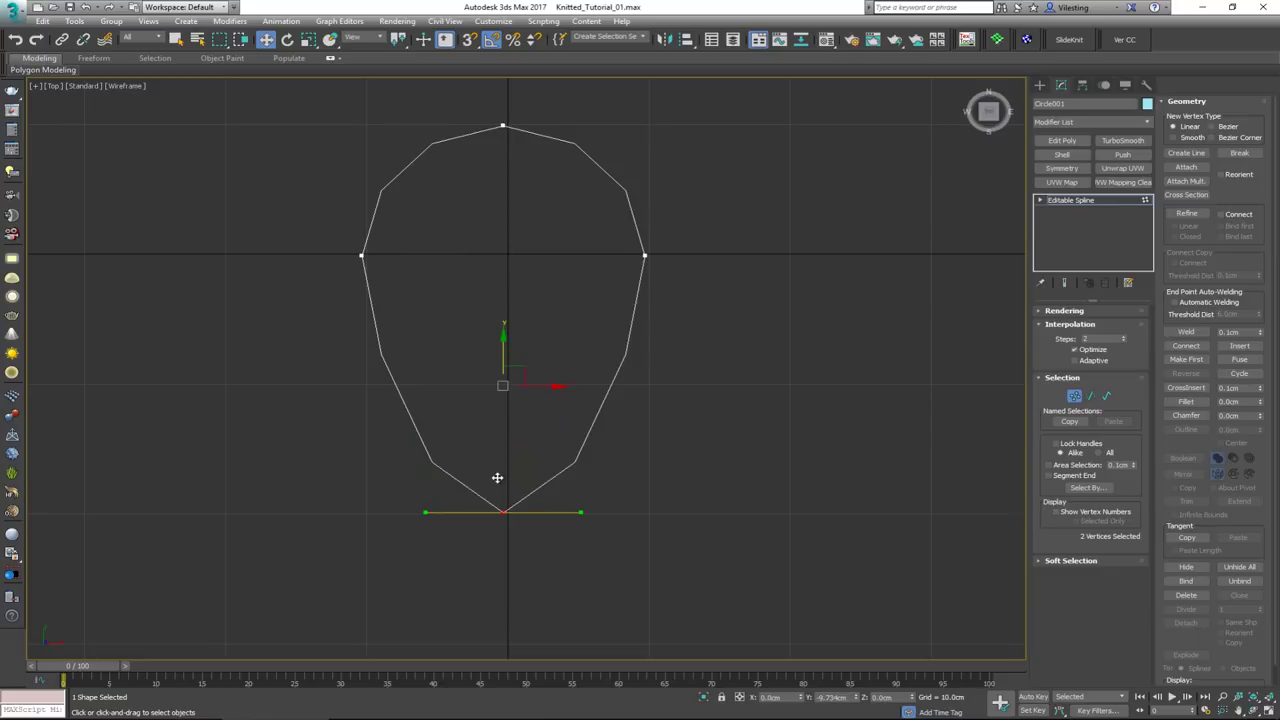
# In the maximized Perspective view, move the vertex opposite the break outward to about 13.7 cm on Y
pyautogui.hotkey('alt', 'w')
pyautogui.rightClick(887, 604)
pyautogui.press('z')
pyautogui.hotkey('alt', 'w')
pyautogui.moveTo(572, 225); pyautogui.dragTo(571, 471, button='middle')
pyautogui.scroll(-8, 641, 516)
pyautogui.scroll(3, 550, 409)
pyautogui.click(434, 257)
pyautogui.moveTo(417, 236); pyautogui.dragTo(376, 211)
# Refine the spline with one extra vertex between the negative X side vertex and the broken end
pyautogui.click(1194, 217)
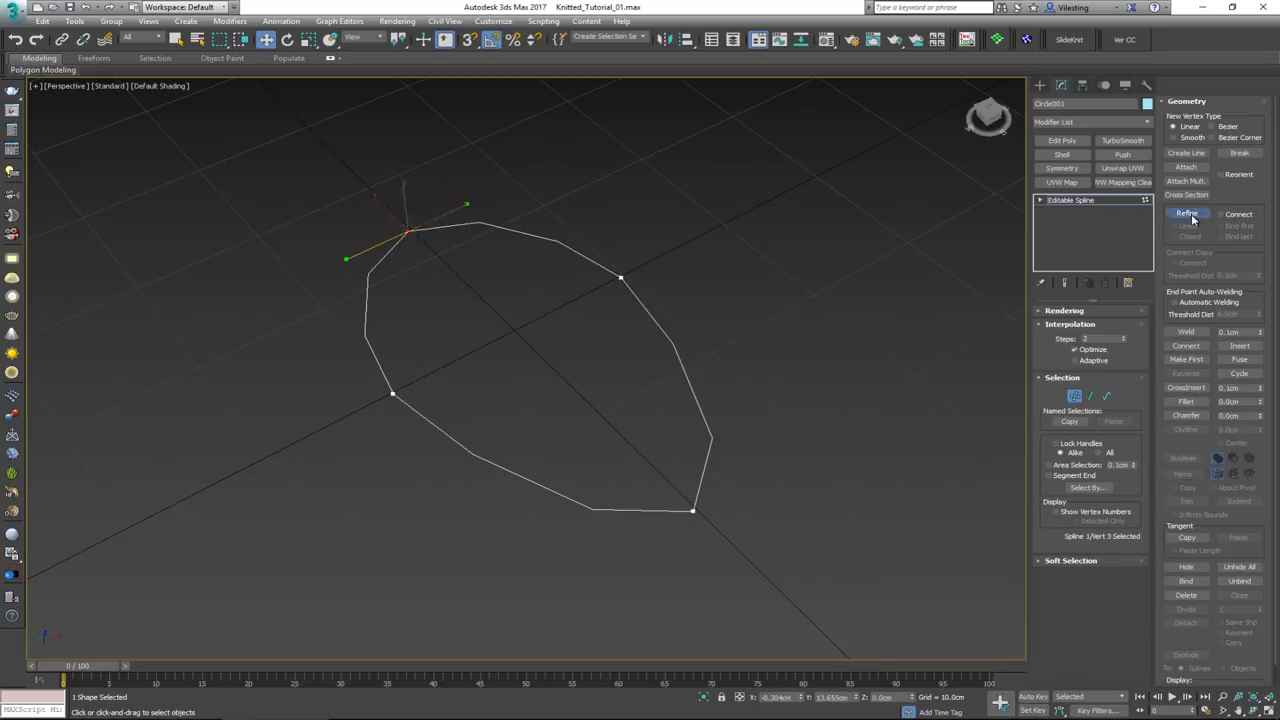
pyautogui.click(510, 468)
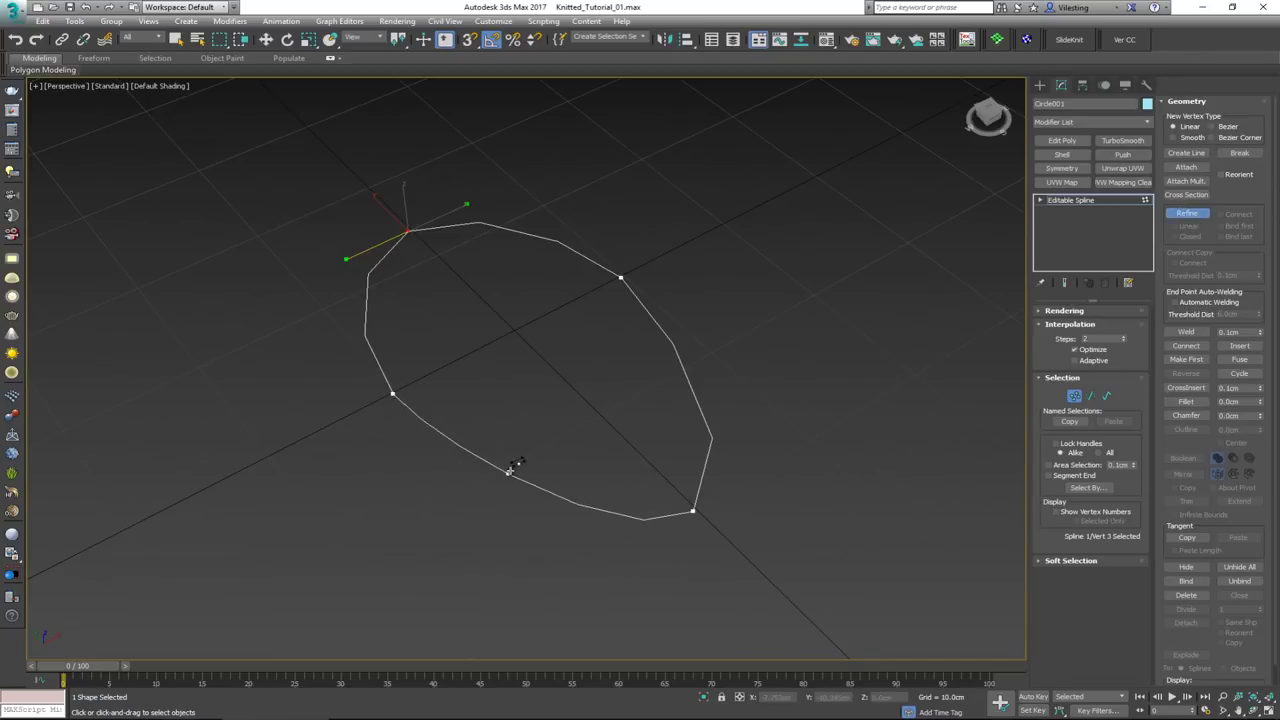
pyautogui.rightClick(567, 448)
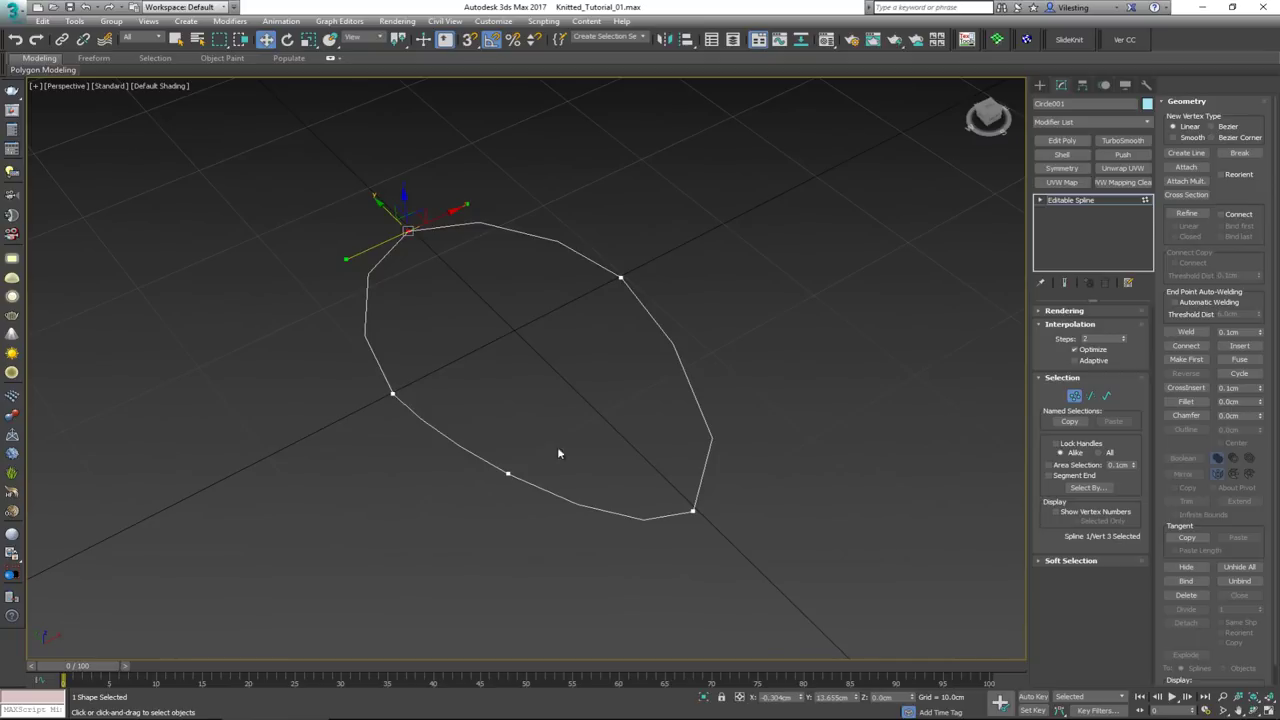
# Delete the segments on the positive X half of the loop, leaving only the half with the extra vertex
pyautogui.click(393, 394)
pyautogui.click(621, 278)
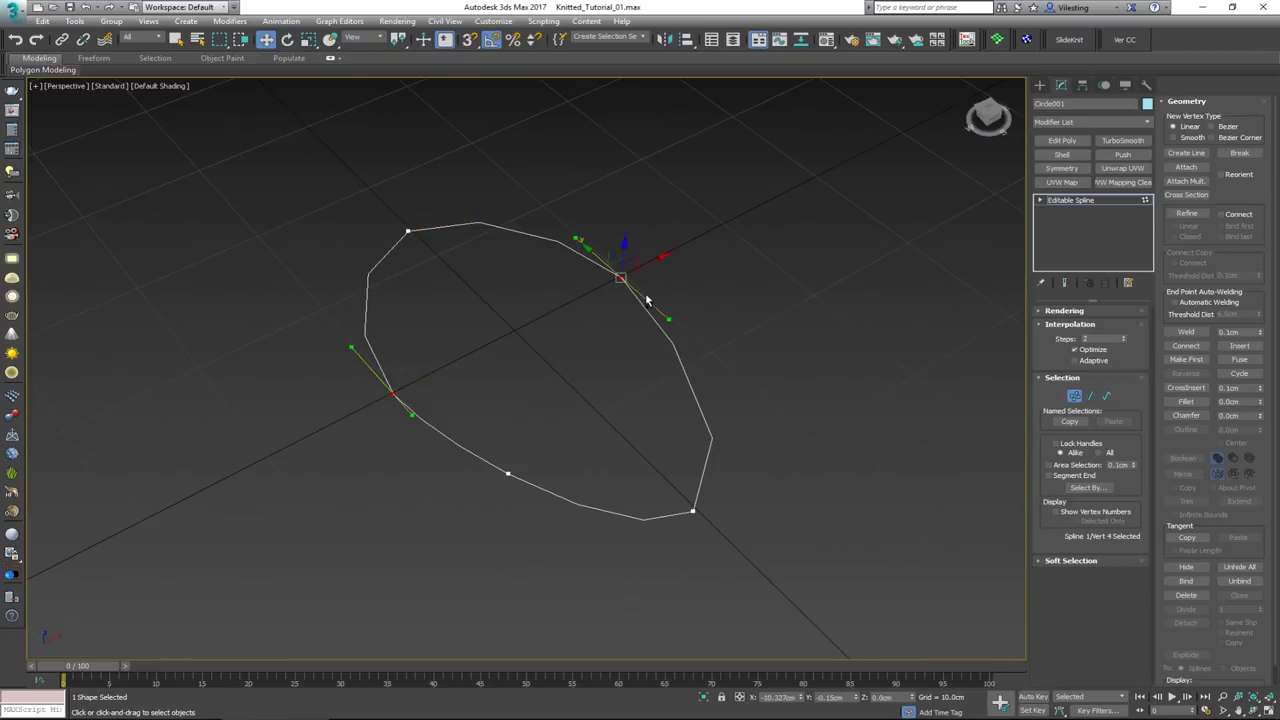
pyautogui.click(545, 333)
pyautogui.keyDown('alt'); pyautogui.moveTo(363, 422); pyautogui.dragTo(515, 308, button='middle'); pyautogui.keyUp('alt')
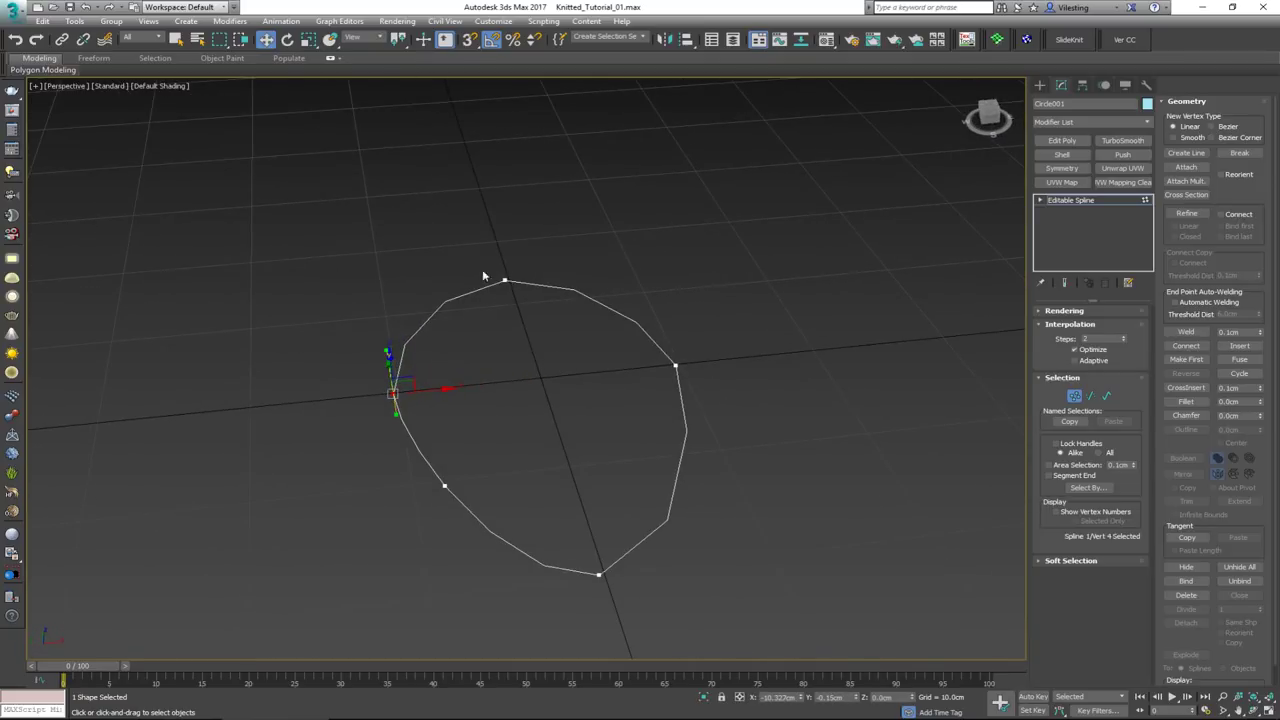
pyautogui.keyDown('alt'); pyautogui.moveTo(414, 527); pyautogui.dragTo(470, 518, button='middle'); pyautogui.keyUp('alt')
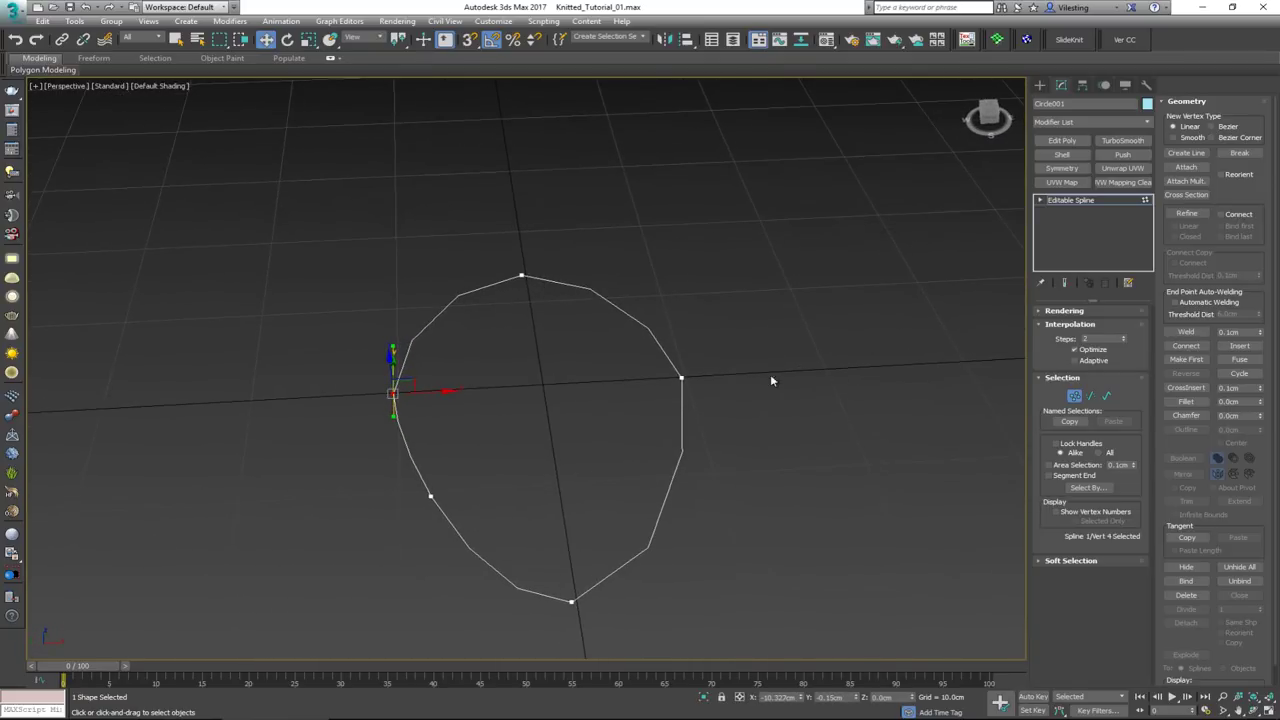
pyautogui.press('2')
pyautogui.moveTo(728, 566); pyautogui.dragTo(728, 566)
pyautogui.press('Delete')
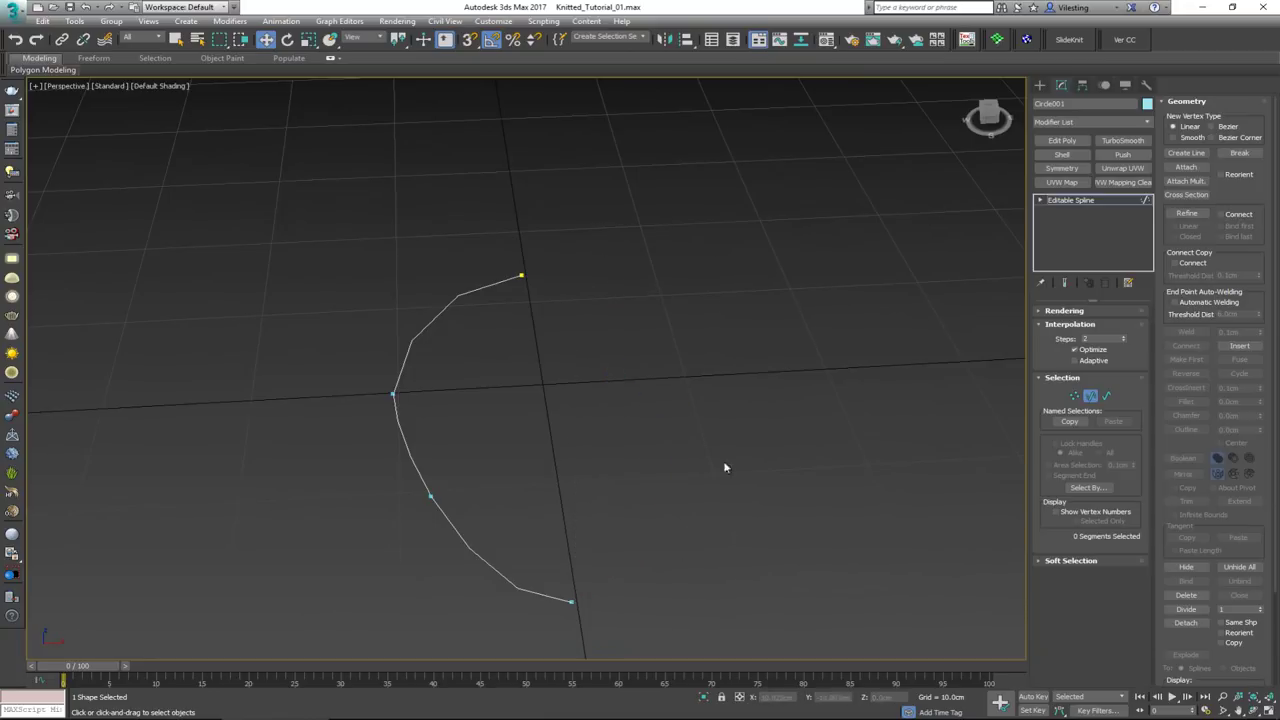
# Raise the outer side vertex to about 7.1 cm on Z and the added vertex to about 1.5 cm
pyautogui.click(1093, 398)
pyautogui.press('1')
pyautogui.moveTo(417, 391)
pyautogui.keyDown('alt'); pyautogui.mouseDown(button='middle')
pyautogui.moveTo(449, 391)
pyautogui.moveTo(421, 410)
pyautogui.mouseUp(button='middle'); pyautogui.keyUp('alt')
pyautogui.click(386, 431)
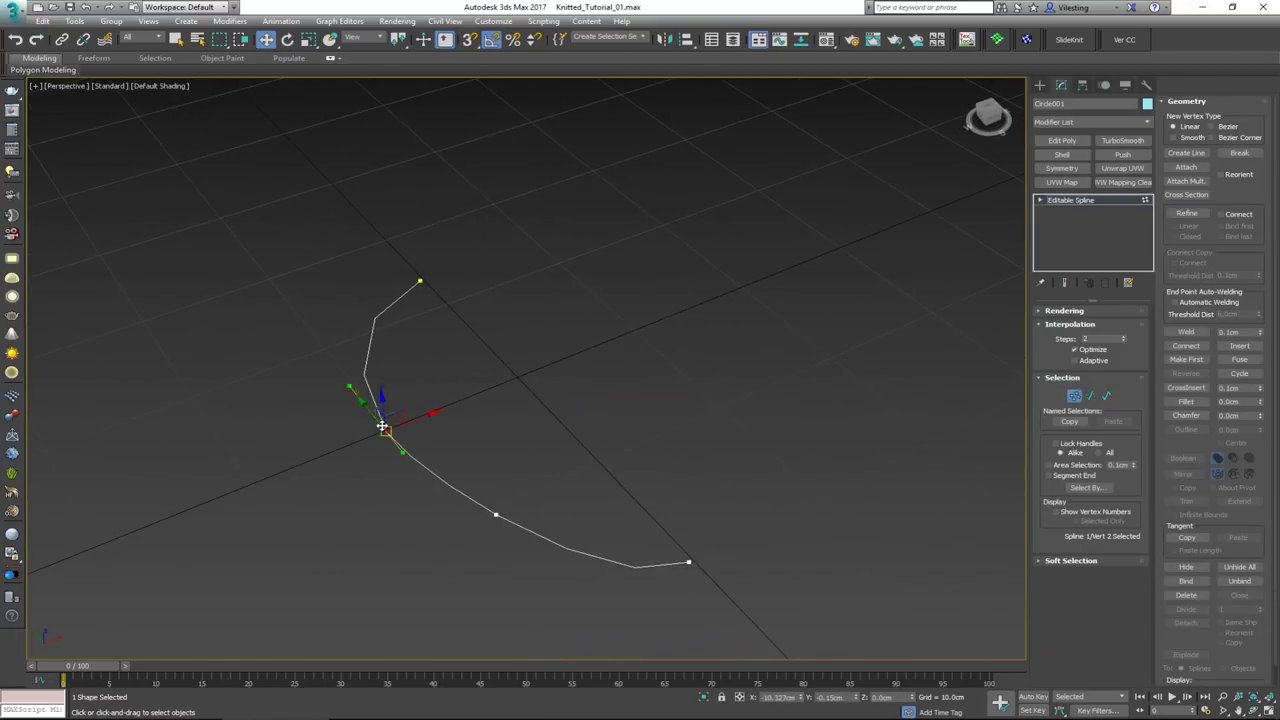
pyautogui.moveTo(385, 395); pyautogui.dragTo(406, 305)
pyautogui.keyDown('alt'); pyautogui.moveTo(411, 348); pyautogui.dragTo(485, 330, button='middle'); pyautogui.keyUp('alt')
pyautogui.moveTo(371, 305); pyautogui.dragTo(372, 323)
pyautogui.click(541, 441)
pyautogui.moveTo(543, 412); pyautogui.dragTo(546, 394)
# Move the lower end vertex along negative X past the curve and rotate its tangent handles about -175 degrees around Z
pyautogui.click(668, 394)
pyautogui.keyDown('alt'); pyautogui.moveTo(649, 426); pyautogui.dragTo(560, 440, button='middle'); pyautogui.keyUp('alt')
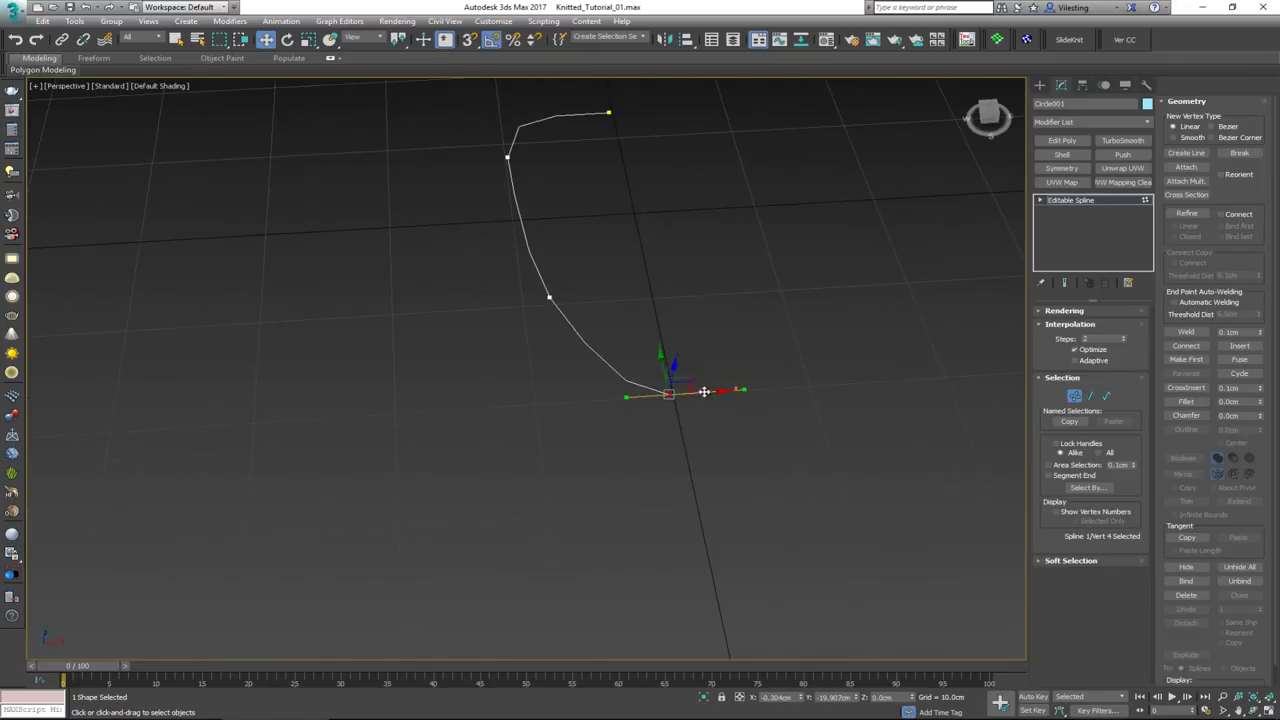
pyautogui.moveTo(717, 394); pyautogui.dragTo(522, 405)
pyautogui.moveTo(534, 420)
pyautogui.keyDown('alt'); pyautogui.mouseDown(button='middle')
pyautogui.moveTo(626, 366)
pyautogui.moveTo(569, 409)
pyautogui.moveTo(516, 425)
pyautogui.mouseUp(button='middle'); pyautogui.keyUp('alt')
pyautogui.press('e')
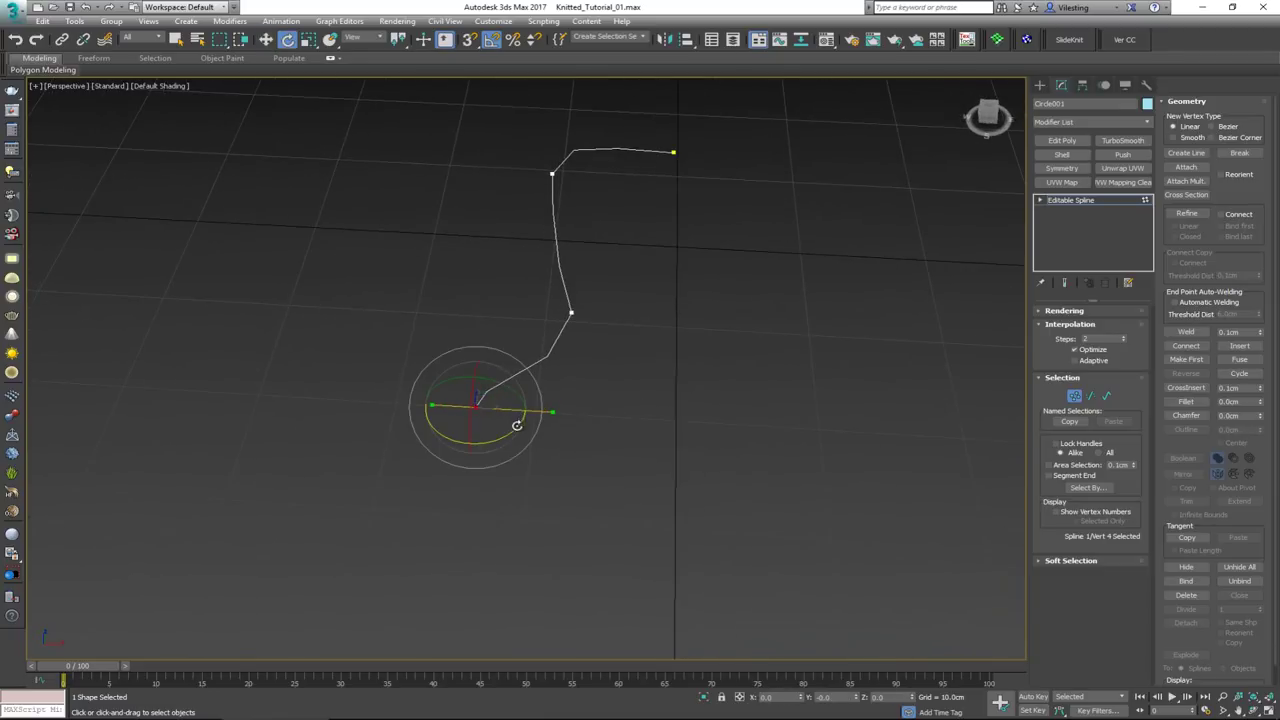
pyautogui.moveTo(509, 437); pyautogui.dragTo(406, 491)
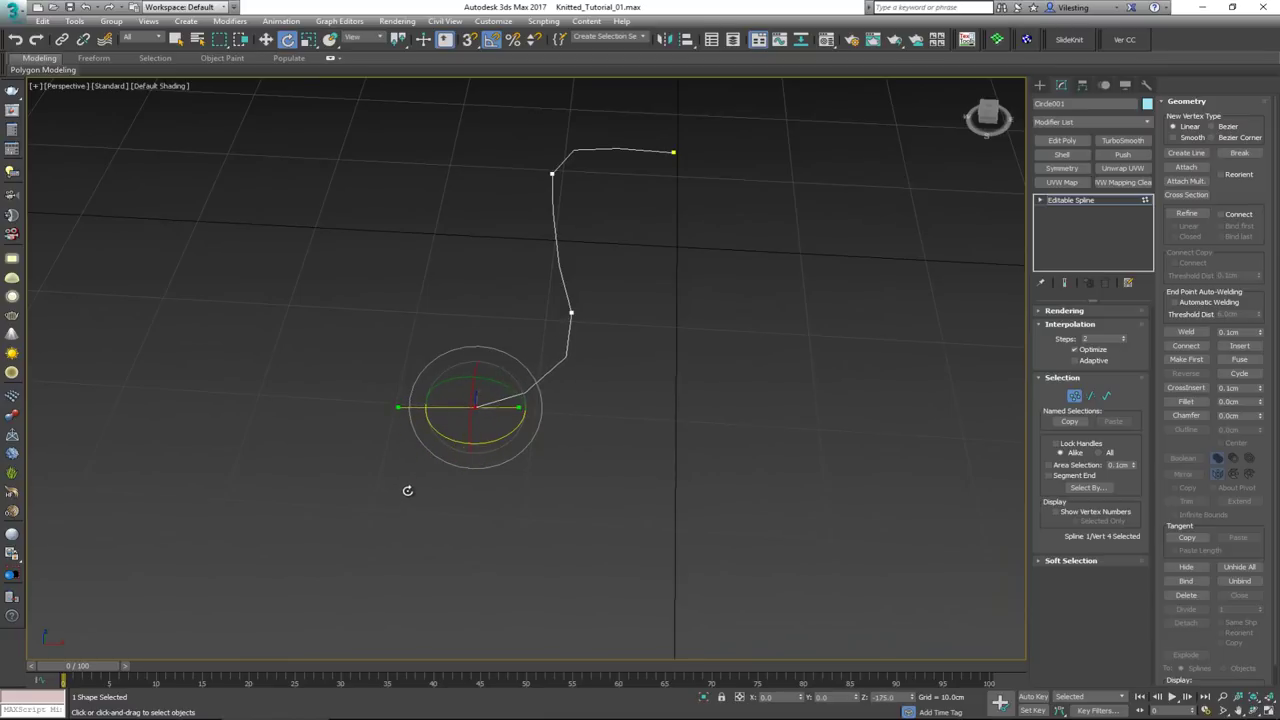
pyautogui.keyDown('alt'); pyautogui.moveTo(608, 343); pyautogui.dragTo(560, 389, button='middle'); pyautogui.keyUp('alt')
# Move the added middle vertex in positive X to about -4.7 cm
pyautogui.click(511, 412)
pyautogui.press('w')
pyautogui.moveTo(548, 417); pyautogui.dragTo(593, 416)
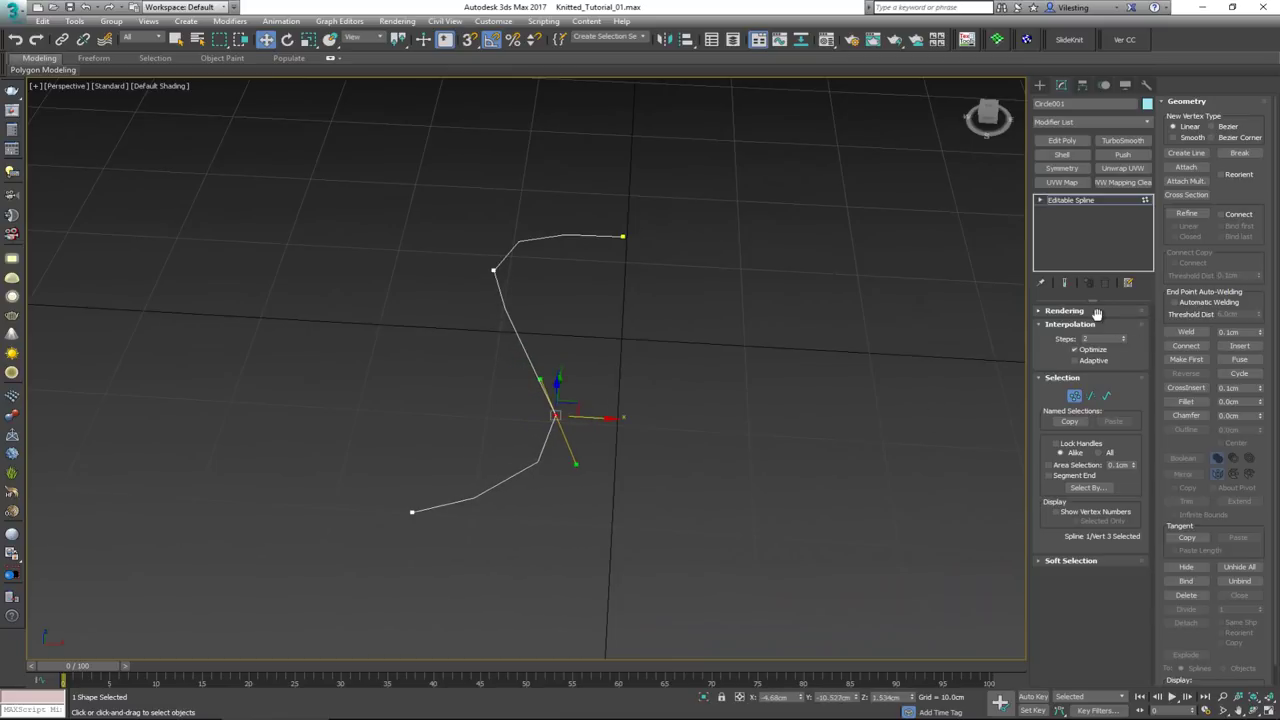
# Enable the spline's thickness in both the renderer and the viewport
pyautogui.click(1065, 311)
pyautogui.click(1079, 323)
pyautogui.click(1079, 333)
pyautogui.keyDown('alt'); pyautogui.moveTo(667, 418); pyautogui.dragTo(622, 446, button='middle'); pyautogui.keyUp('alt')
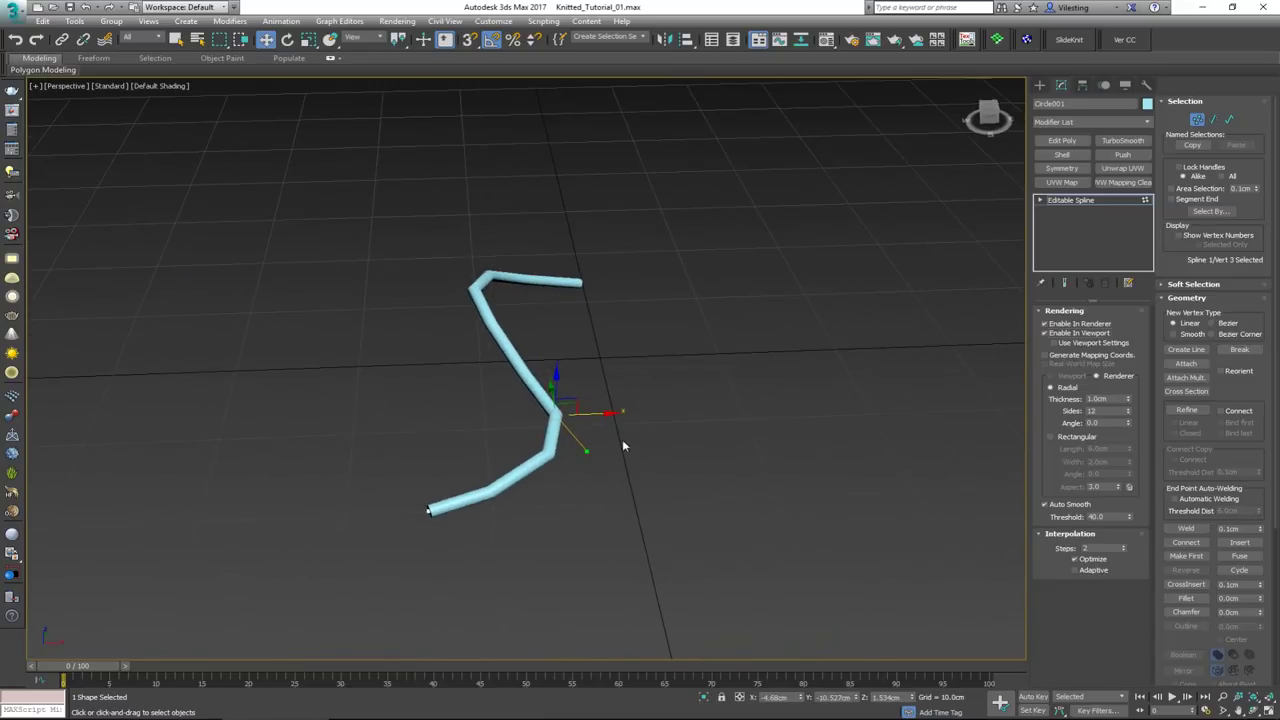
pyautogui.moveTo(668, 405); pyautogui.dragTo(657, 462, button='middle')
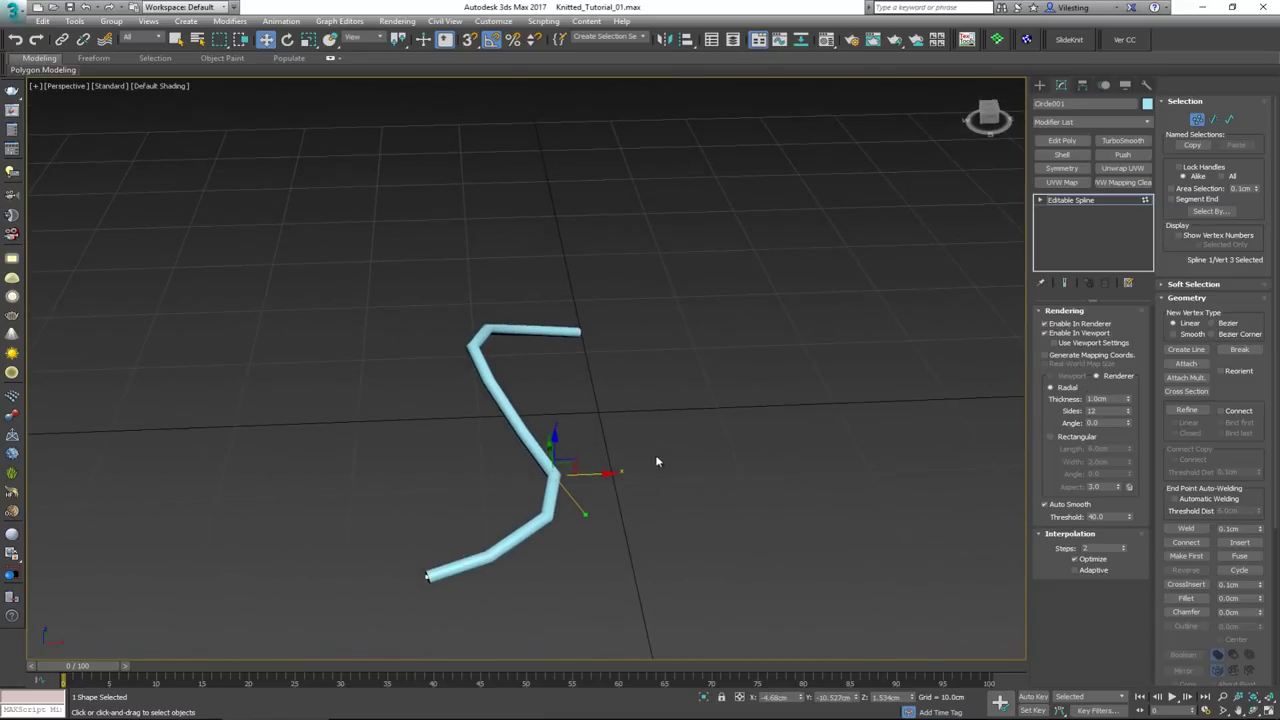
pyautogui.keyDown('alt'); pyautogui.moveTo(511, 517); pyautogui.dragTo(622, 466, button='middle'); pyautogui.keyUp('alt')
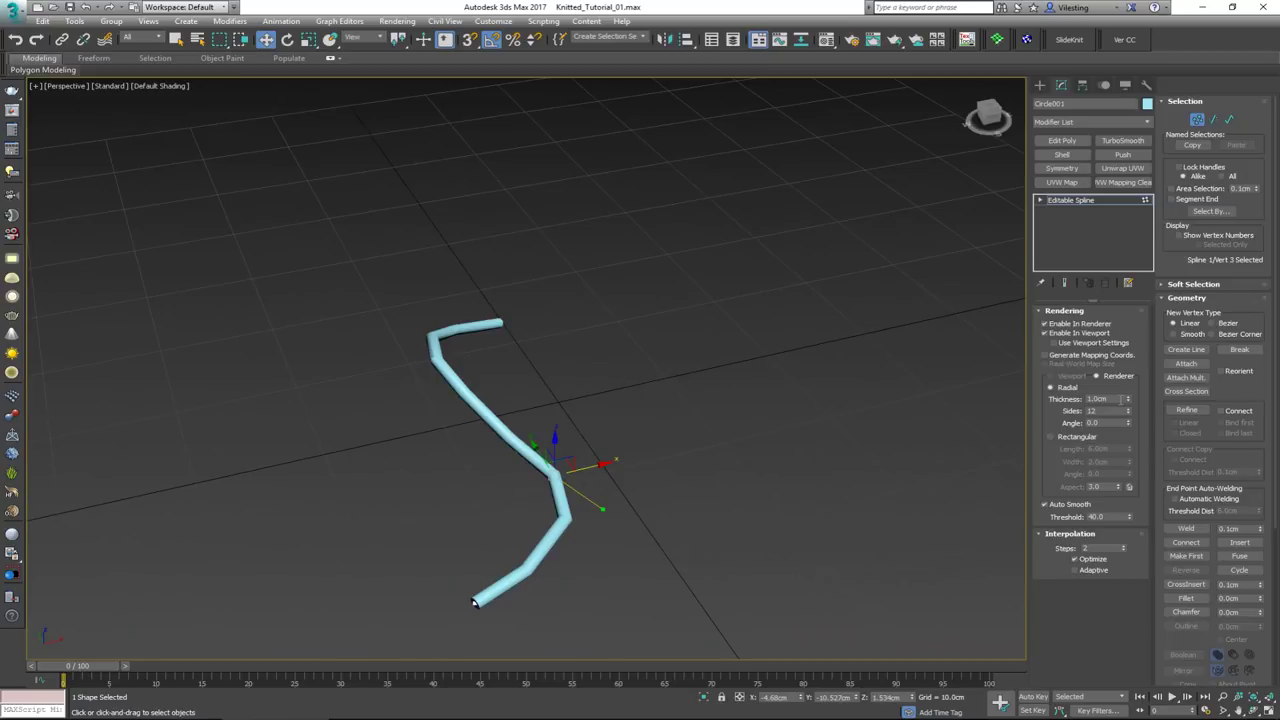
# Set the radial thickness to about 2.92 cm and show edged faces on the tube
pyautogui.doubleClick(1119, 399)
pyautogui.moveTo(1129, 403); pyautogui.dragTo(1072, 286)
pyautogui.keyDown('alt'); pyautogui.moveTo(870, 350); pyautogui.dragTo(650, 423, button='middle'); pyautogui.keyUp('alt')
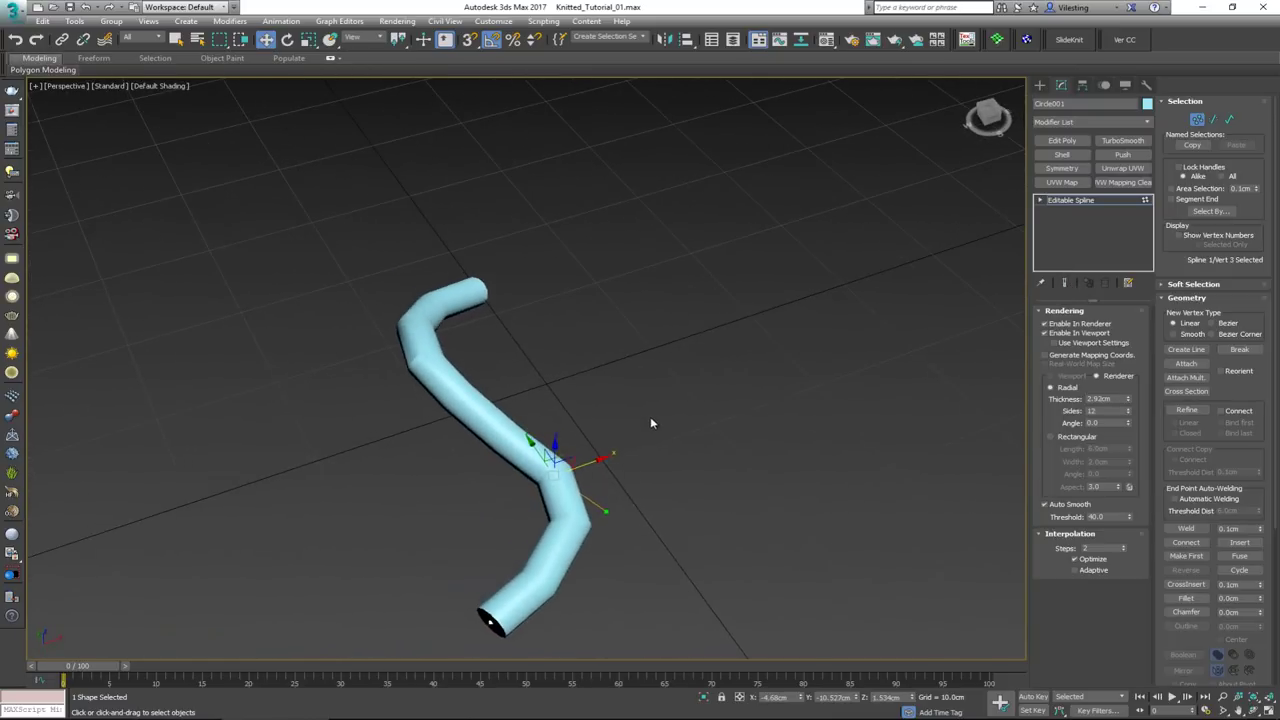
pyautogui.press('F4')
pyautogui.moveTo(799, 352)
pyautogui.keyDown('alt'); pyautogui.mouseDown(button='middle')
pyautogui.moveTo(749, 374)
pyautogui.moveTo(686, 357)
pyautogui.moveTo(677, 337)
pyautogui.moveTo(928, 248)
pyautogui.mouseUp(button='middle'); pyautogui.keyUp('alt')
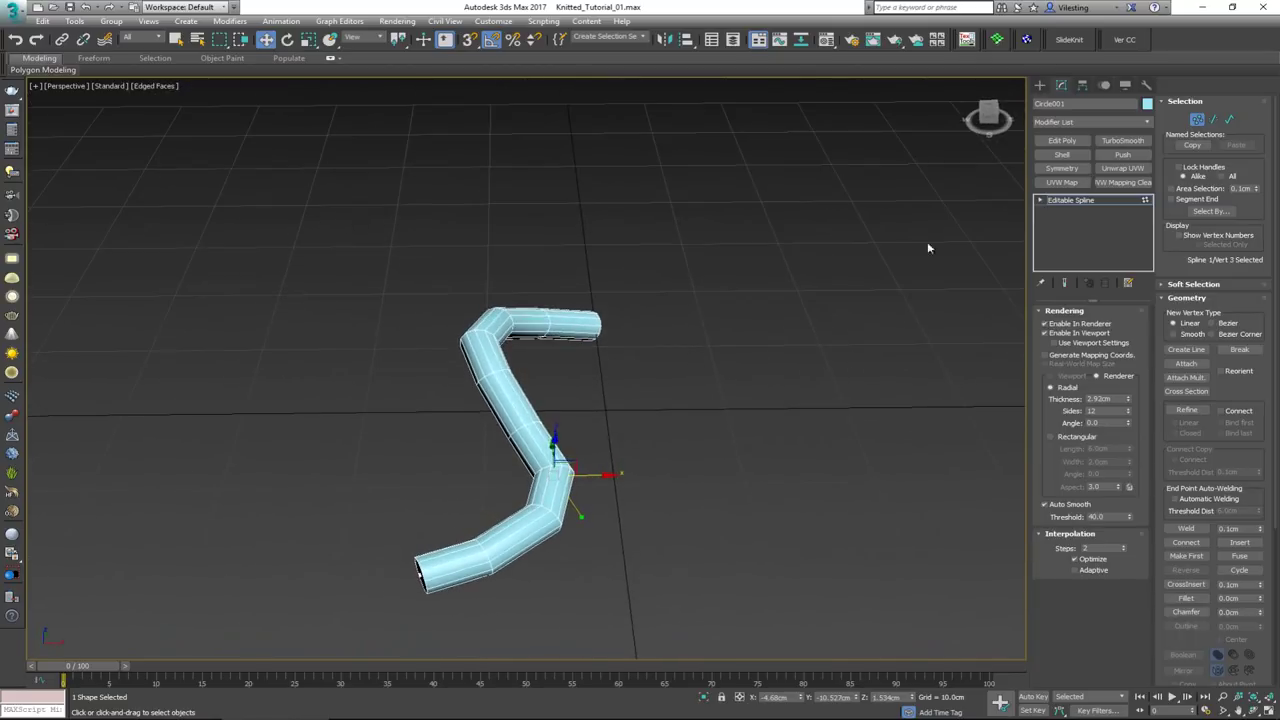
pyautogui.click(1071, 146)
pyautogui.press('4')
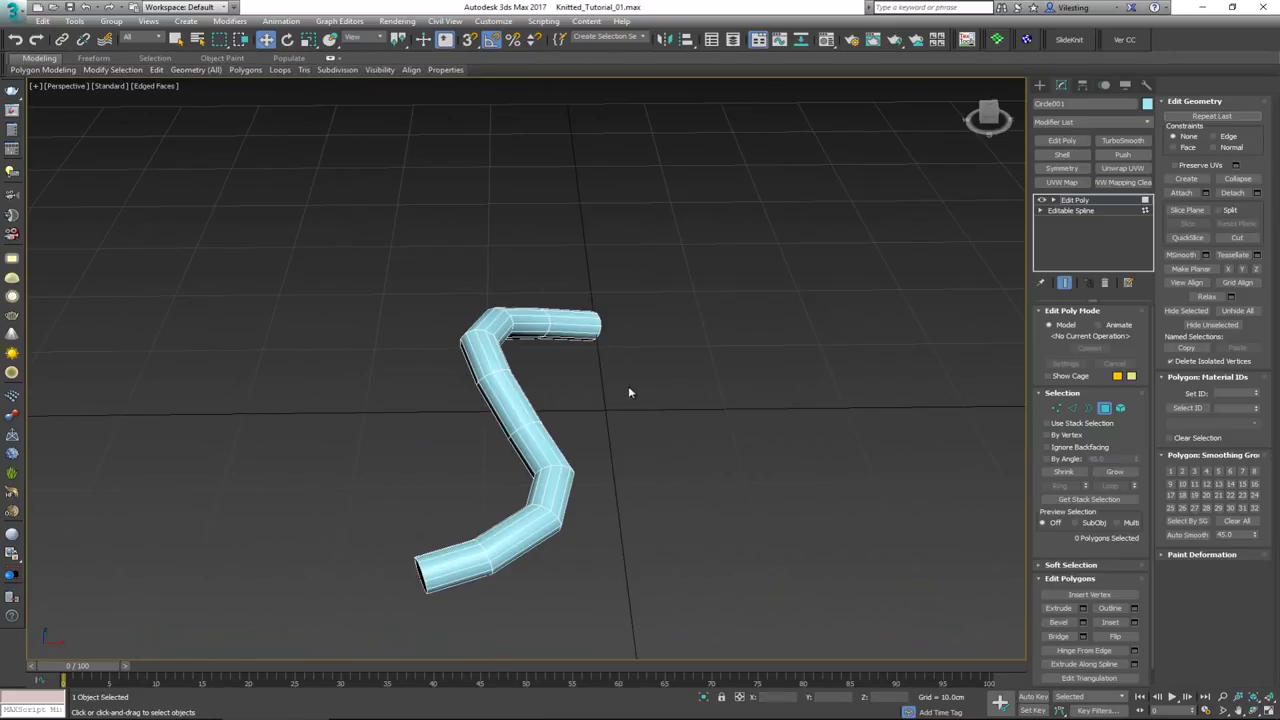
pyautogui.moveTo(601, 331)
pyautogui.keyDown('alt'); pyautogui.mouseDown(button='middle')
pyautogui.moveTo(389, 331)
pyautogui.moveTo(601, 341)
pyautogui.mouseUp(button='middle'); pyautogui.keyUp('alt')
pyautogui.click(1075, 201)
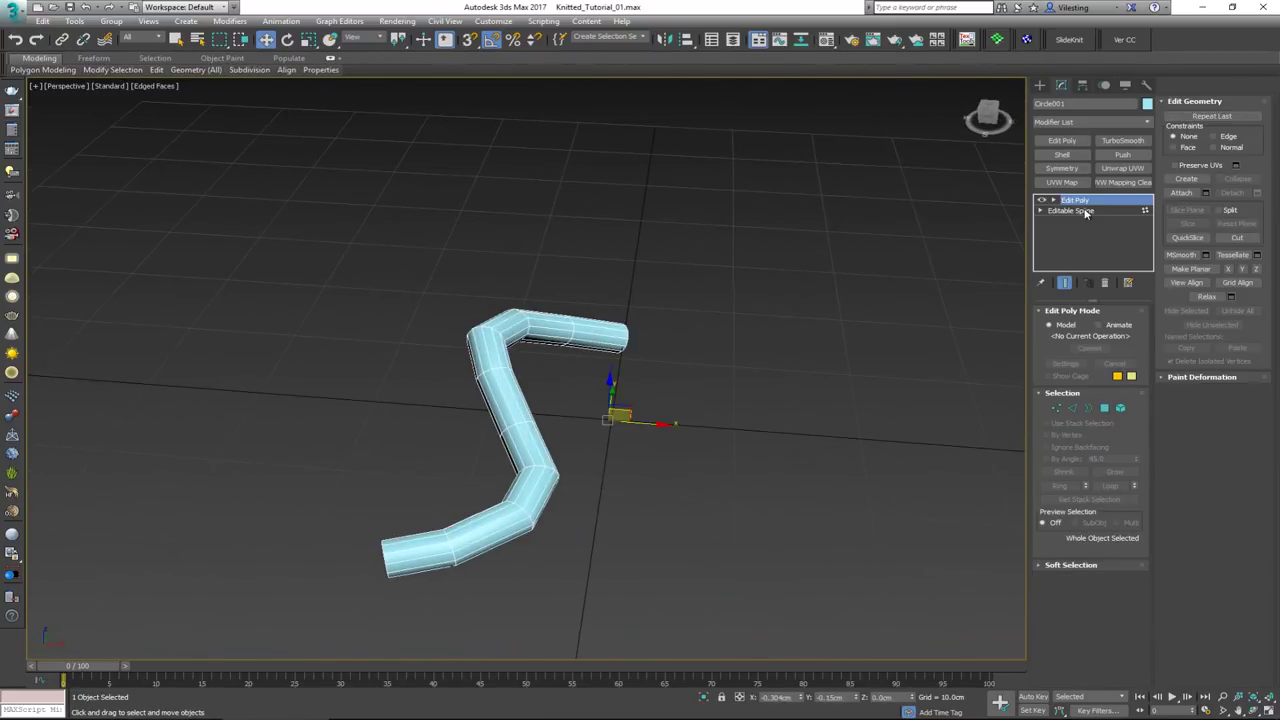
pyautogui.click(1105, 282)
# Remove the Edit Poly modifier from the tube and return to editing the spline's vertices
pyautogui.moveTo(596, 280)
pyautogui.keyDown('alt'); pyautogui.mouseDown(button='middle')
pyautogui.moveTo(561, 311)
pyautogui.moveTo(620, 309)
pyautogui.moveTo(480, 327)
pyautogui.mouseUp(button='middle'); pyautogui.keyUp('alt')
pyautogui.press('F4')
pyautogui.press('F4')
pyautogui.press('1')
# Convert the spline's second vertex to Smooth in wireframe view and move it slightly in positive Y
pyautogui.moveTo(438, 319); pyautogui.dragTo(494, 367)
pyautogui.press('F3')
pyautogui.keyDown('alt'); pyautogui.moveTo(498, 374); pyautogui.dragTo(466, 330, button='middle'); pyautogui.keyUp('alt')
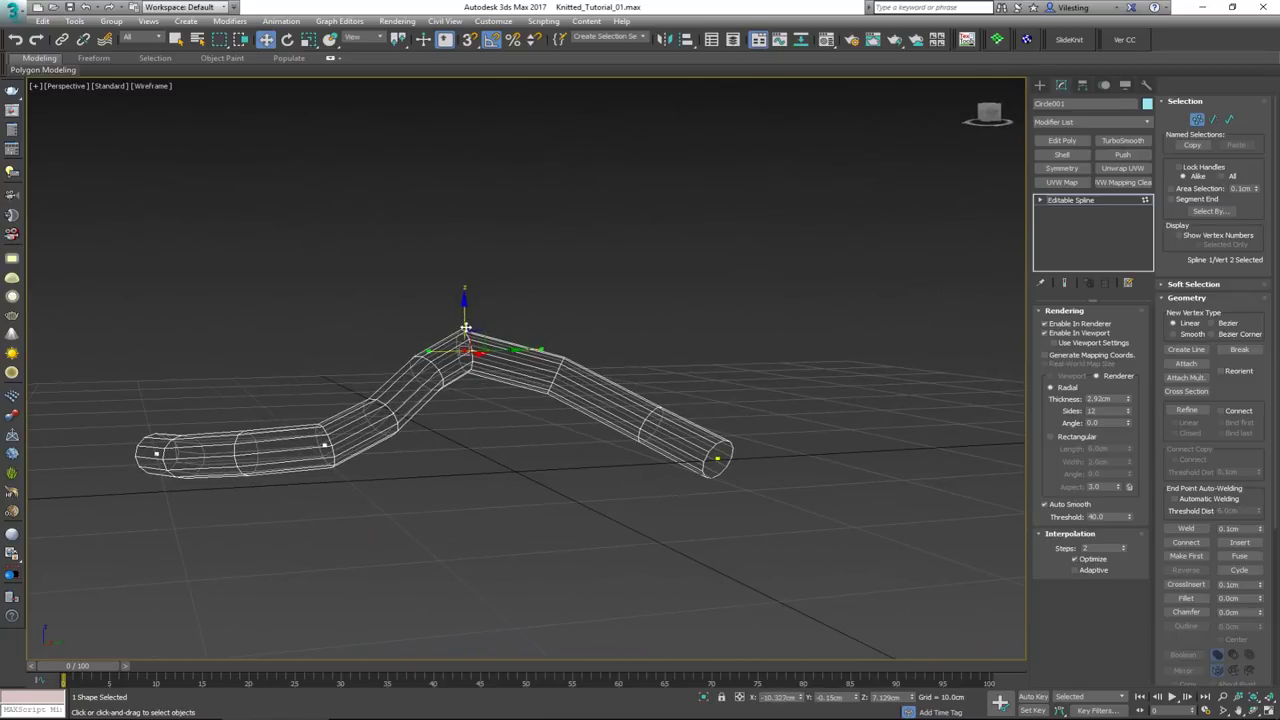
pyautogui.rightClick(461, 353)
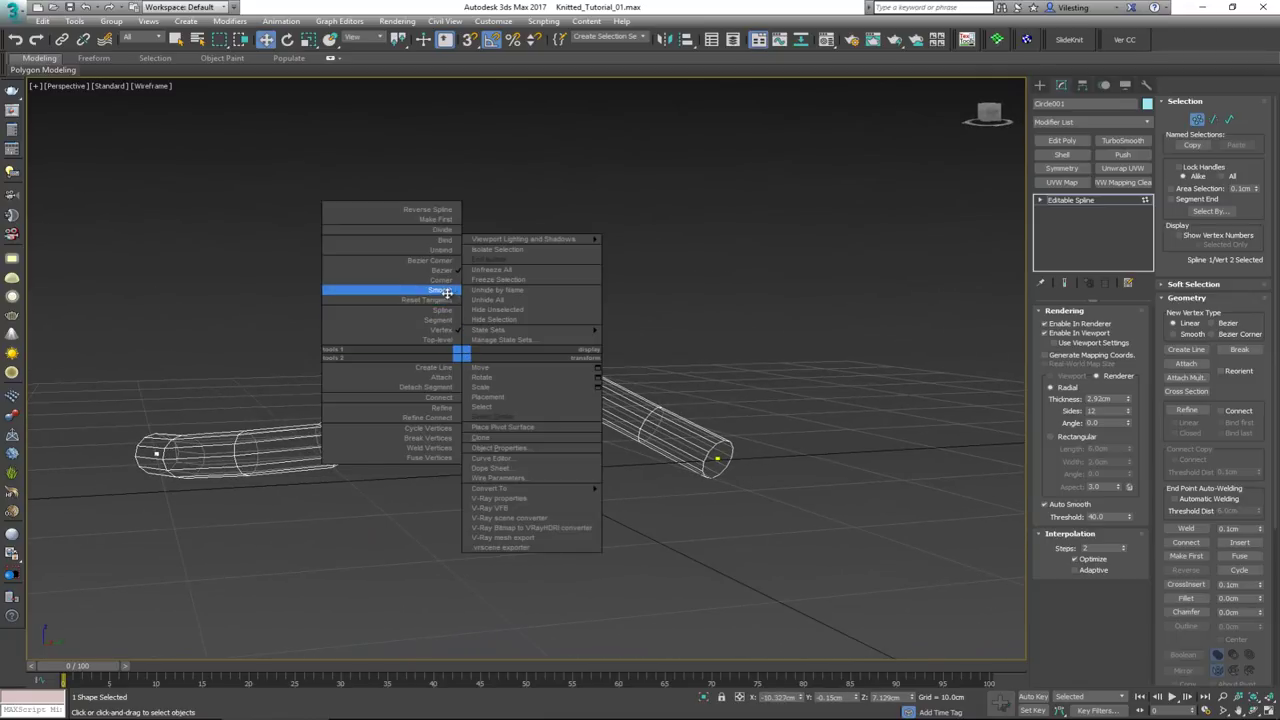
pyautogui.click(449, 291)
pyautogui.keyDown('alt'); pyautogui.moveTo(449, 300); pyautogui.dragTo(690, 400, button='middle'); pyautogui.keyUp('alt')
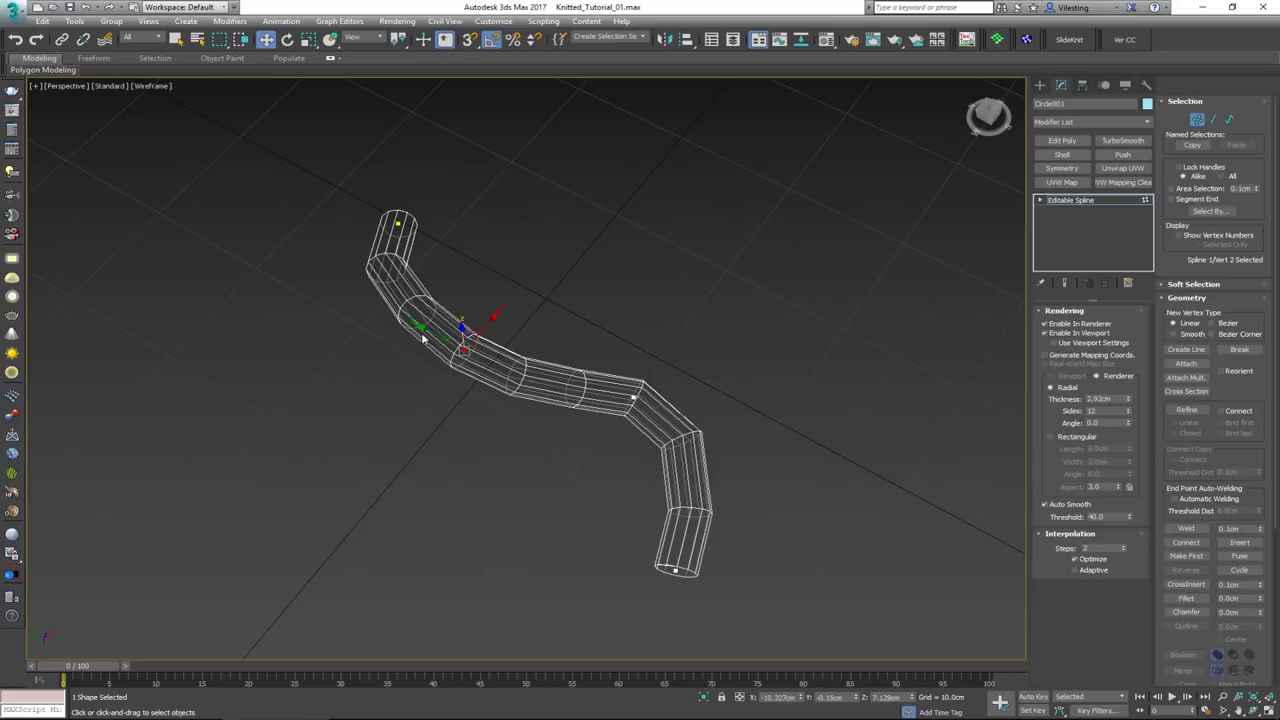
pyautogui.moveTo(428, 332); pyautogui.dragTo(409, 322)
# Convert the spline's third vertex, at the lower bend, to Smooth
pyautogui.click(634, 398)
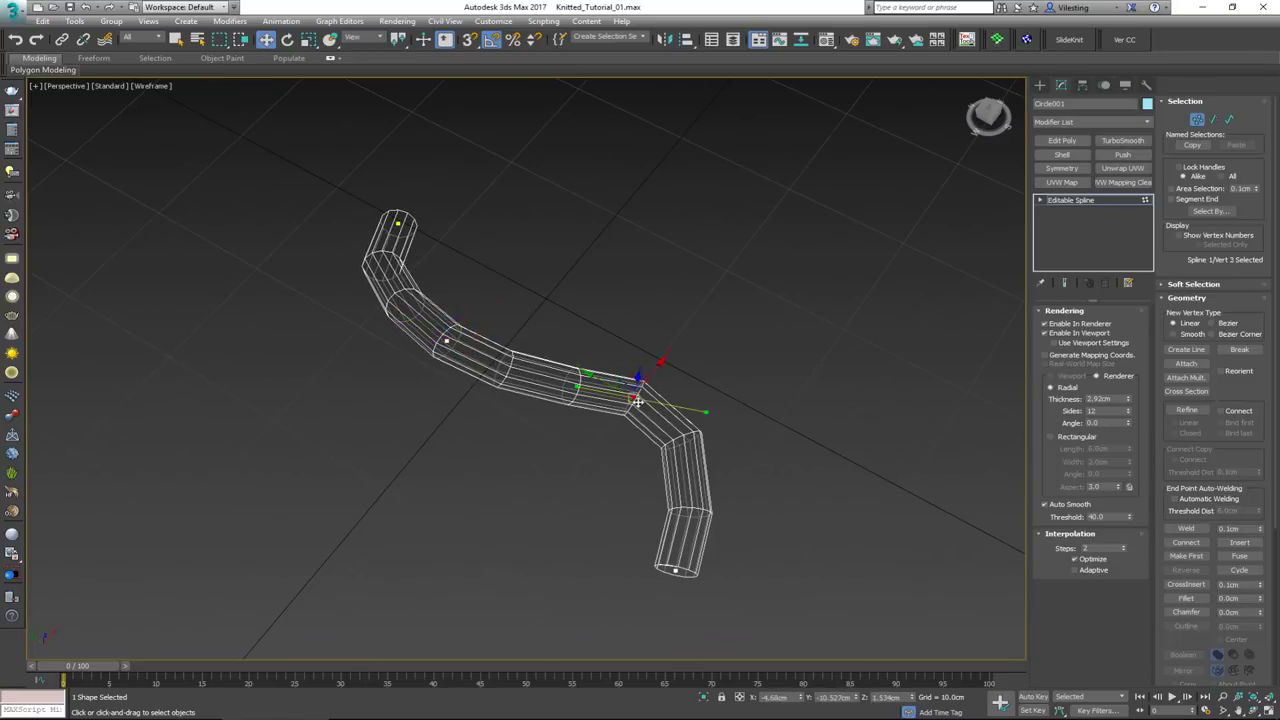
pyautogui.rightClick(634, 398)
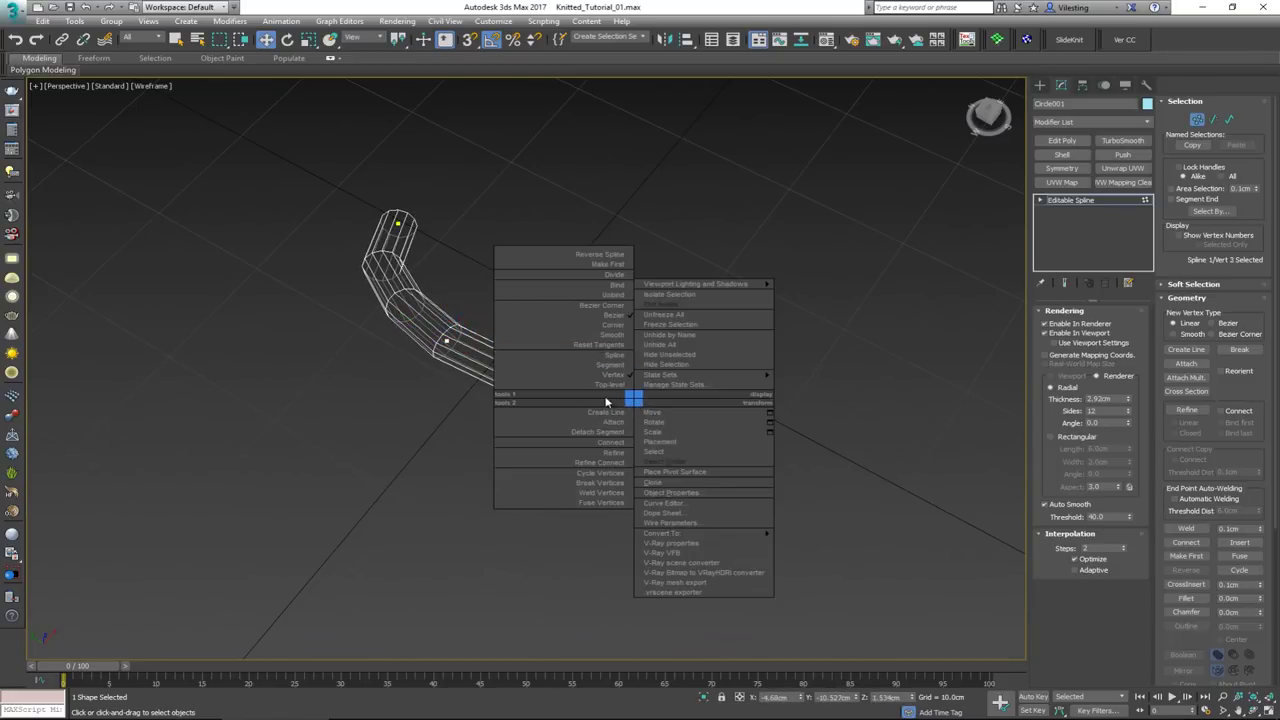
pyautogui.keyDown('alt'); pyautogui.moveTo(643, 375); pyautogui.dragTo(569, 369, button='middle'); pyautogui.keyUp('alt')
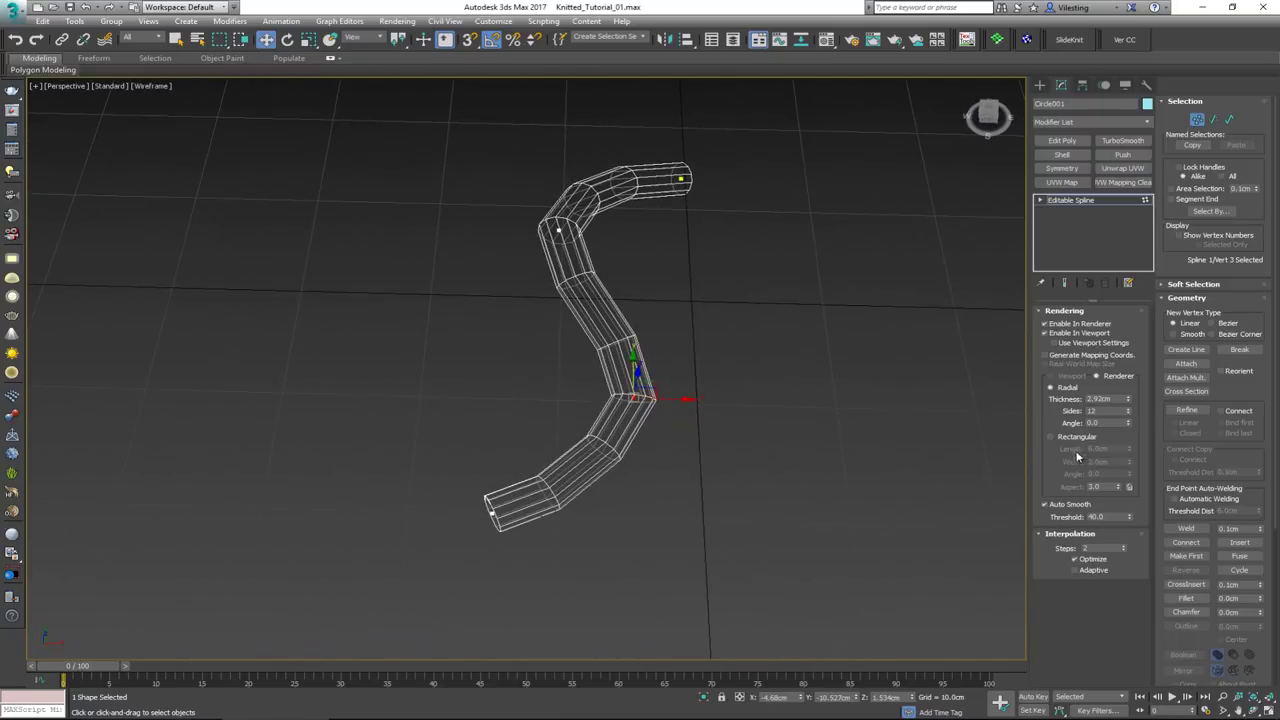
# Leave vertex editing, add an Edit Poly modifier above the spline and show the tube shaded with edges
pyautogui.click(1070, 200)
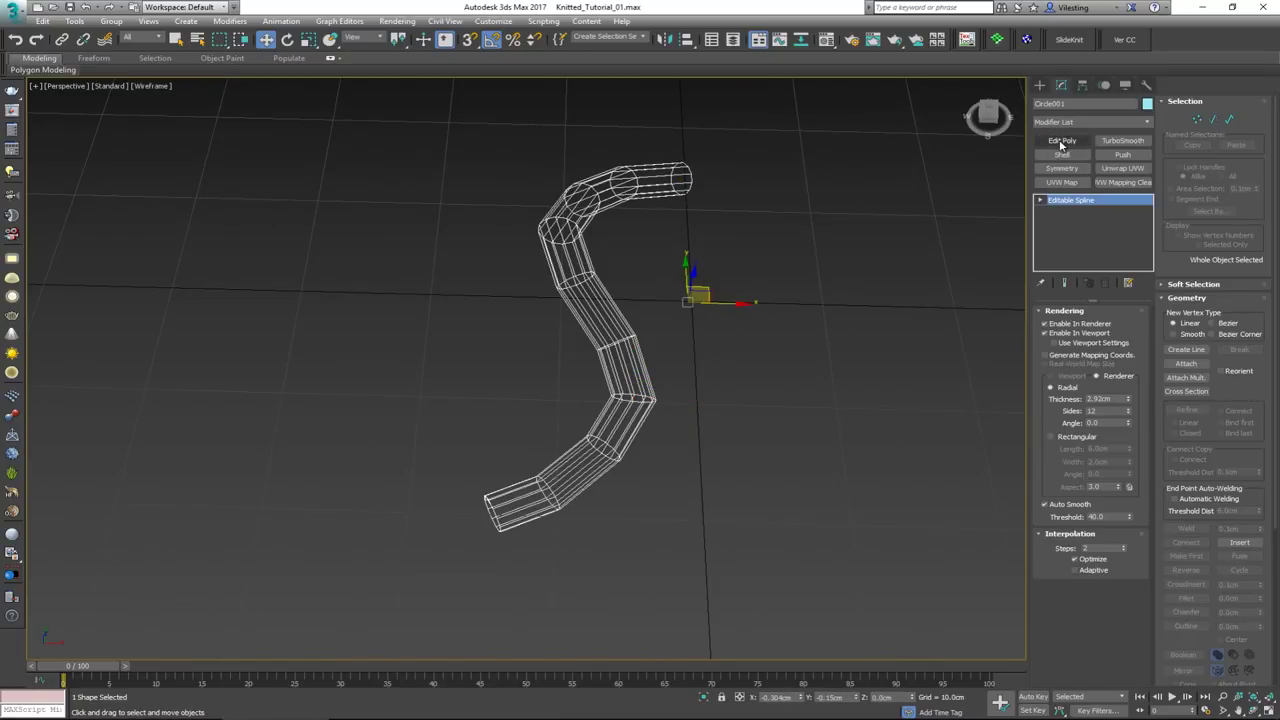
pyautogui.click(1062, 141)
pyautogui.press('F3')
pyautogui.moveTo(823, 200); pyautogui.dragTo(668, 295, button='middle')
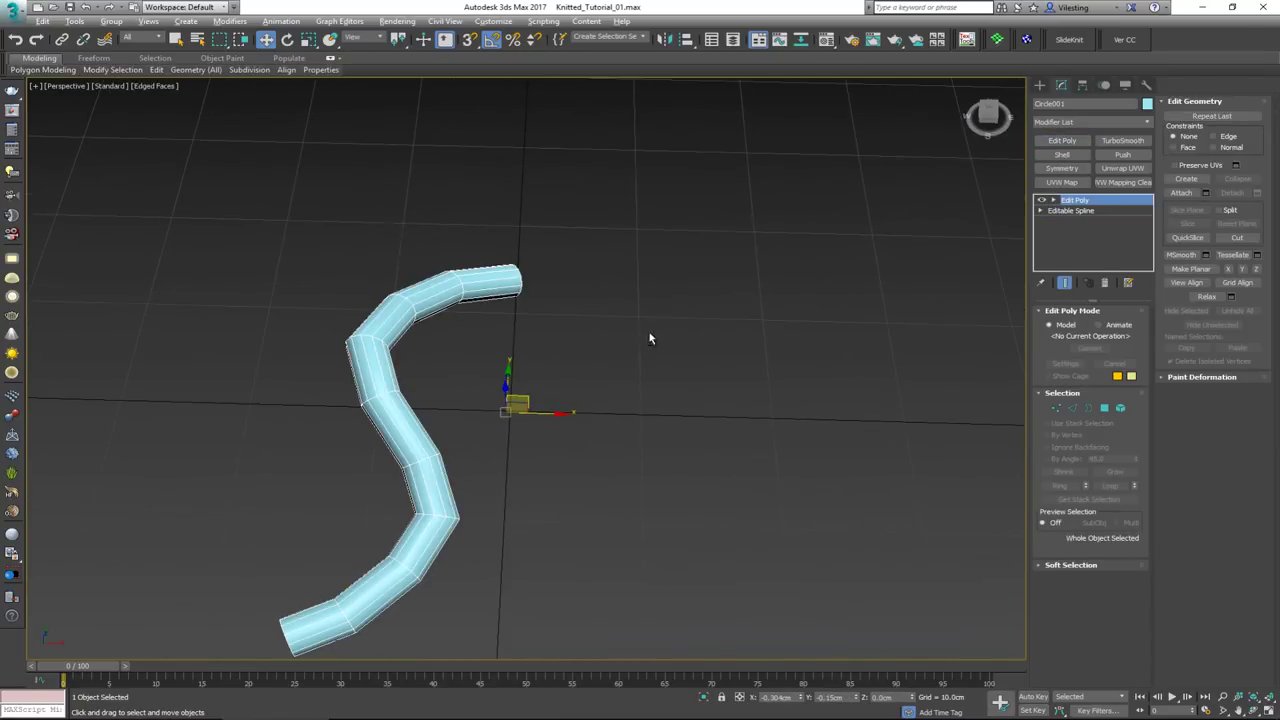
# Move the tube's upper end cap polygon in positive X past the centre axis and delete the cap
pyautogui.keyDown('alt'); pyautogui.moveTo(649, 338); pyautogui.dragTo(566, 300, button='middle'); pyautogui.keyUp('alt')
pyautogui.press('4')
pyautogui.click(650, 443)
pyautogui.keyDown('alt'); pyautogui.moveTo(630, 449); pyautogui.dragTo(381, 384, button='middle'); pyautogui.keyUp('alt')
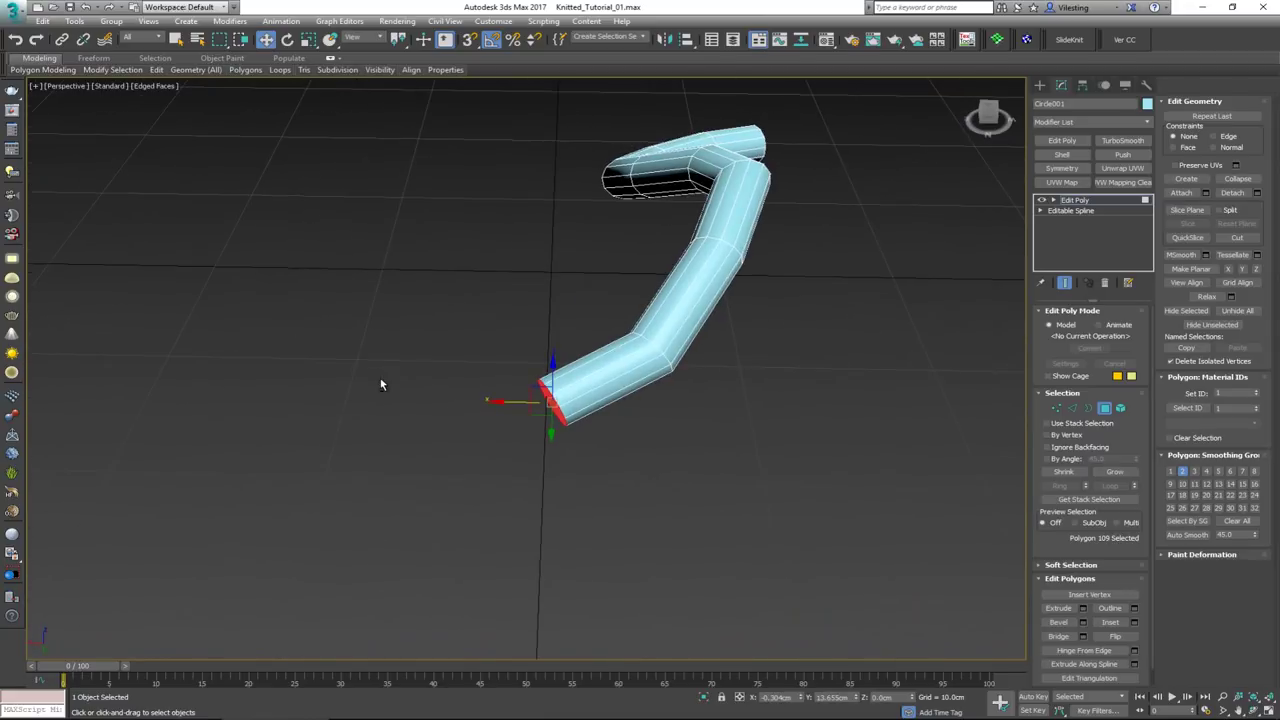
pyautogui.moveTo(526, 403); pyautogui.dragTo(503, 401)
pyautogui.click(1104, 408)
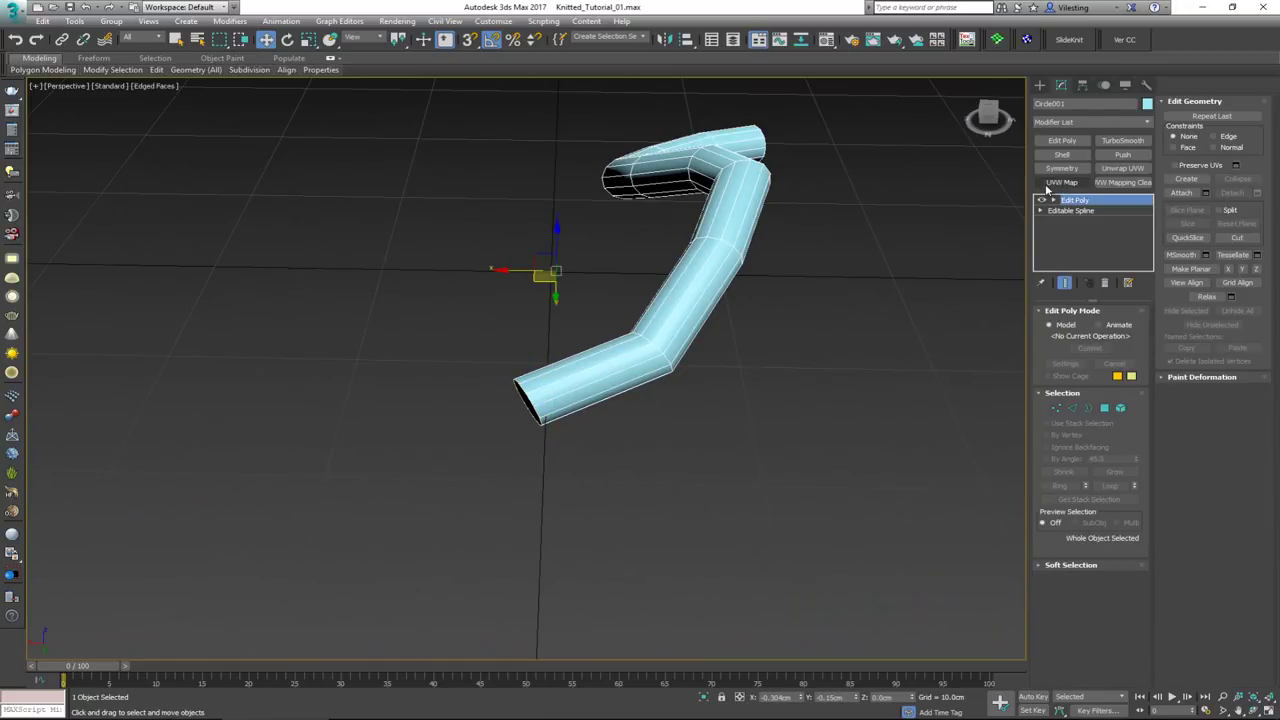
# Add a Symmetry modifier mirrored about X with Flip enabled to complete the loop
pyautogui.click(1062, 168)
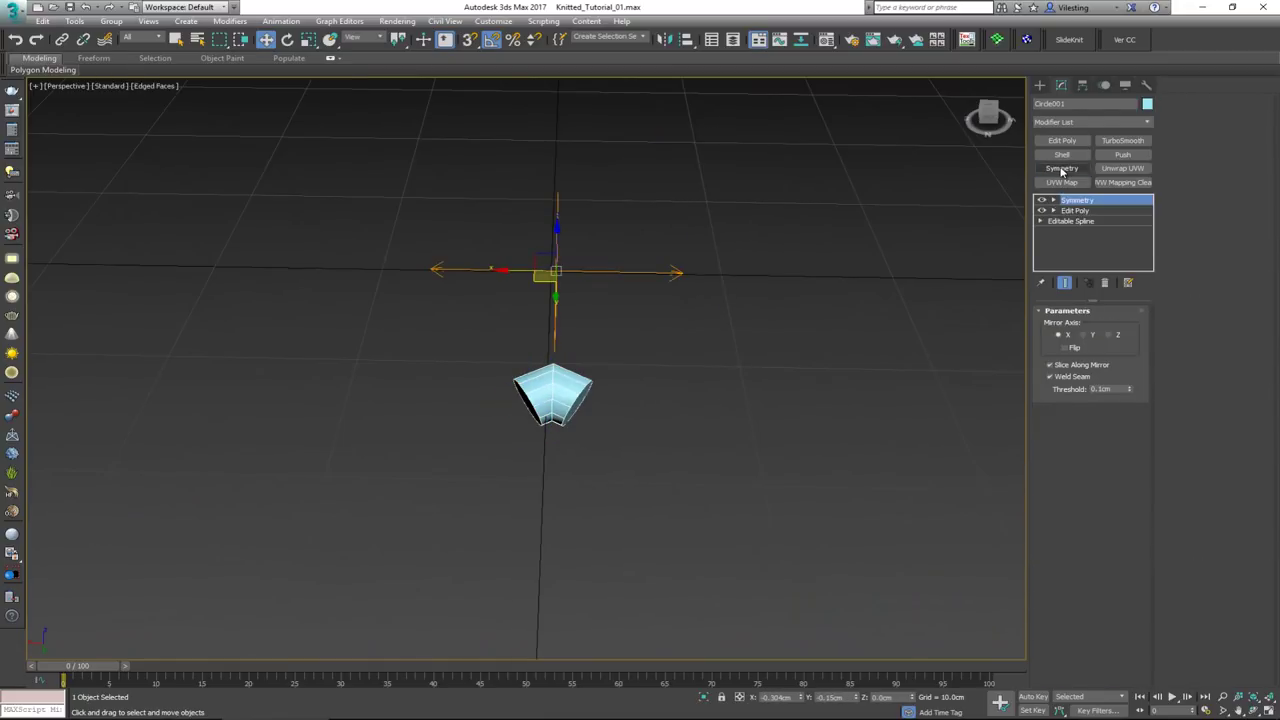
pyautogui.click(1063, 348)
pyautogui.keyDown('alt'); pyautogui.moveTo(738, 316); pyautogui.dragTo(630, 286, button='middle'); pyautogui.keyUp('alt')
# Return to the Edit Poly level and delete the three polygons capping the tube's lower end
pyautogui.click(1075, 211)
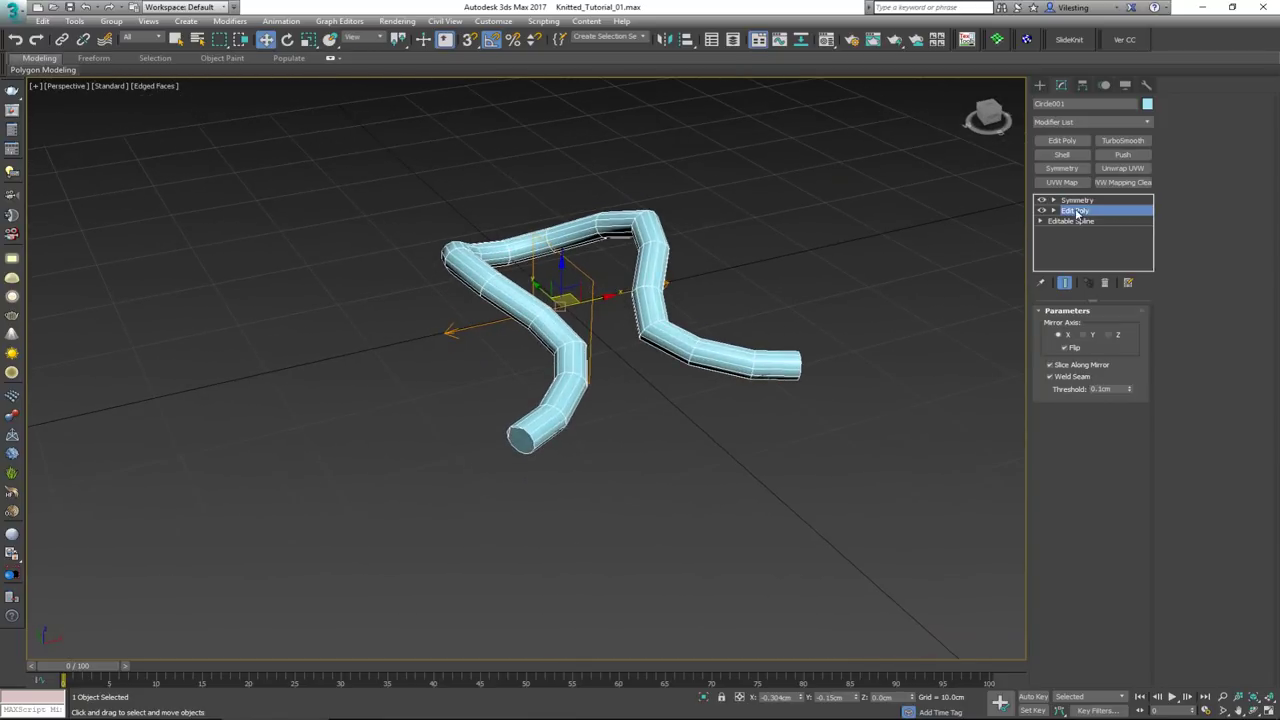
pyautogui.scroll(3, 533, 451)
pyautogui.press('4')
pyautogui.click(508, 440)
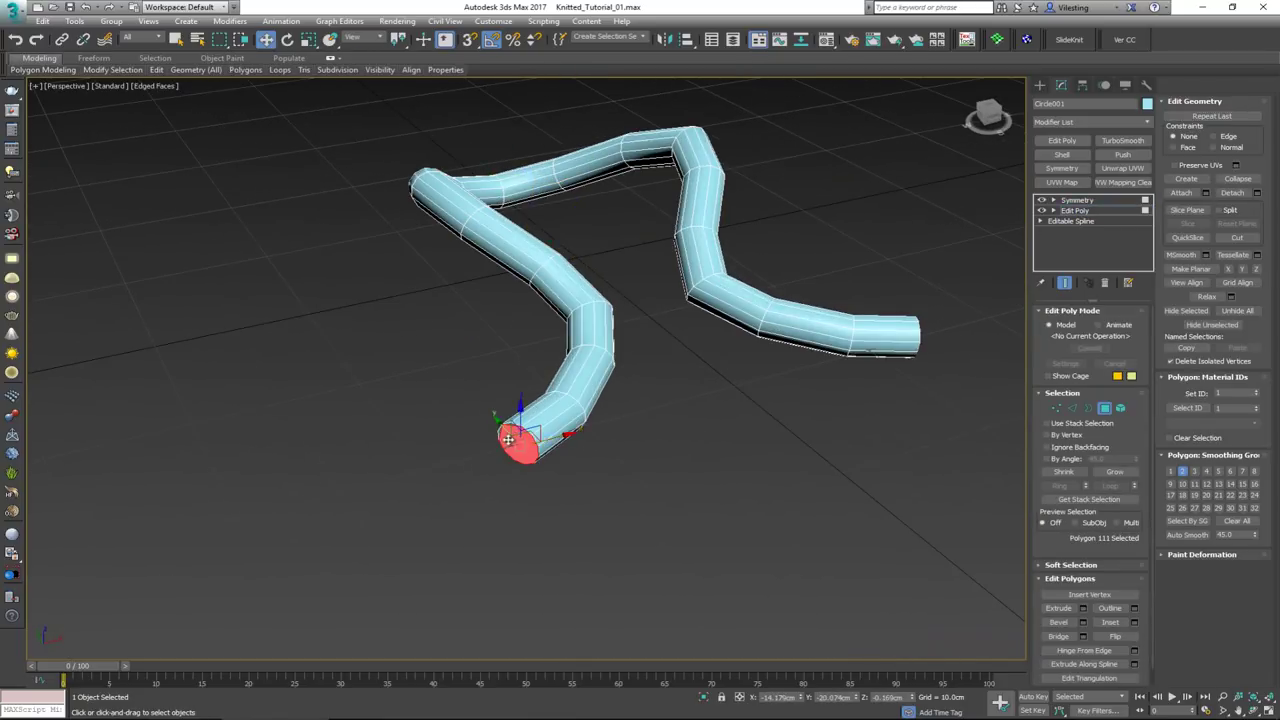
pyautogui.scroll(4, 508, 440)
pyautogui.keyDown('ctrl'); pyautogui.click(490, 424); pyautogui.keyUp('ctrl')
pyautogui.keyDown('ctrl'); pyautogui.click(516, 407); pyautogui.keyUp('ctrl')
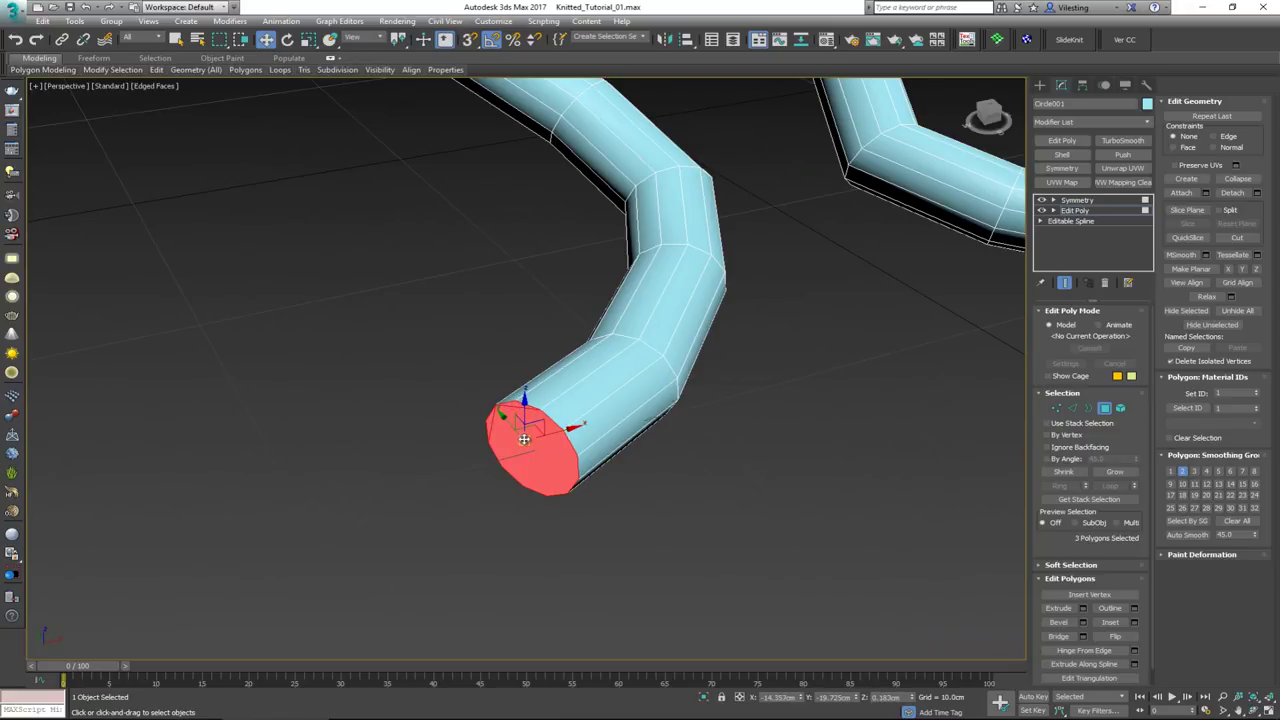
pyautogui.press('Delete')
# Select the open border at the tube's lower end and make it planar in X
pyautogui.press('3')
pyautogui.click(557, 424)
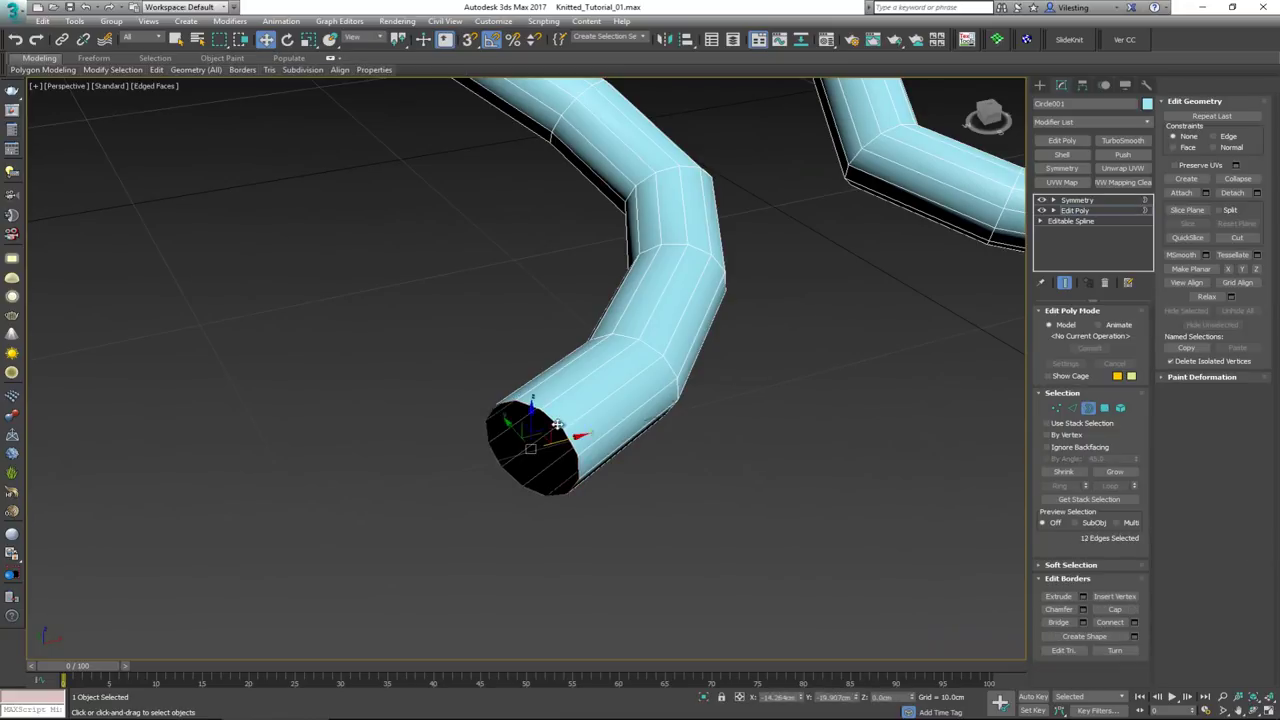
pyautogui.click(1229, 269)
pyautogui.moveTo(625, 298); pyautogui.dragTo(686, 373, button='middle')
pyautogui.keyDown('alt'); pyautogui.moveTo(578, 507); pyautogui.dragTo(500, 540, button='middle'); pyautogui.keyUp('alt')
pyautogui.scroll(-6, 539, 452)
pyautogui.moveTo(525, 440); pyautogui.dragTo(570, 388, button='middle')
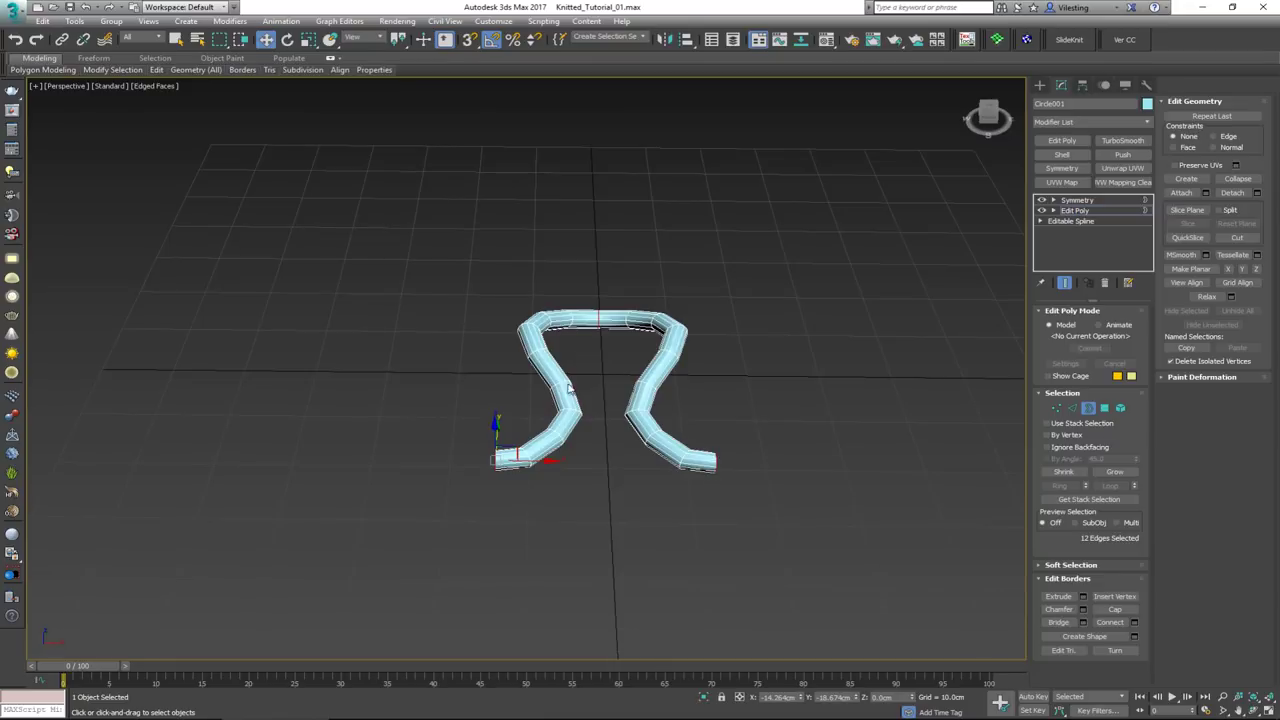
pyautogui.scroll(3, 586, 354)
pyautogui.click(1086, 410)
pyautogui.keyDown('alt'); pyautogui.moveTo(654, 390); pyautogui.dragTo(697, 387, button='middle'); pyautogui.keyUp('alt')
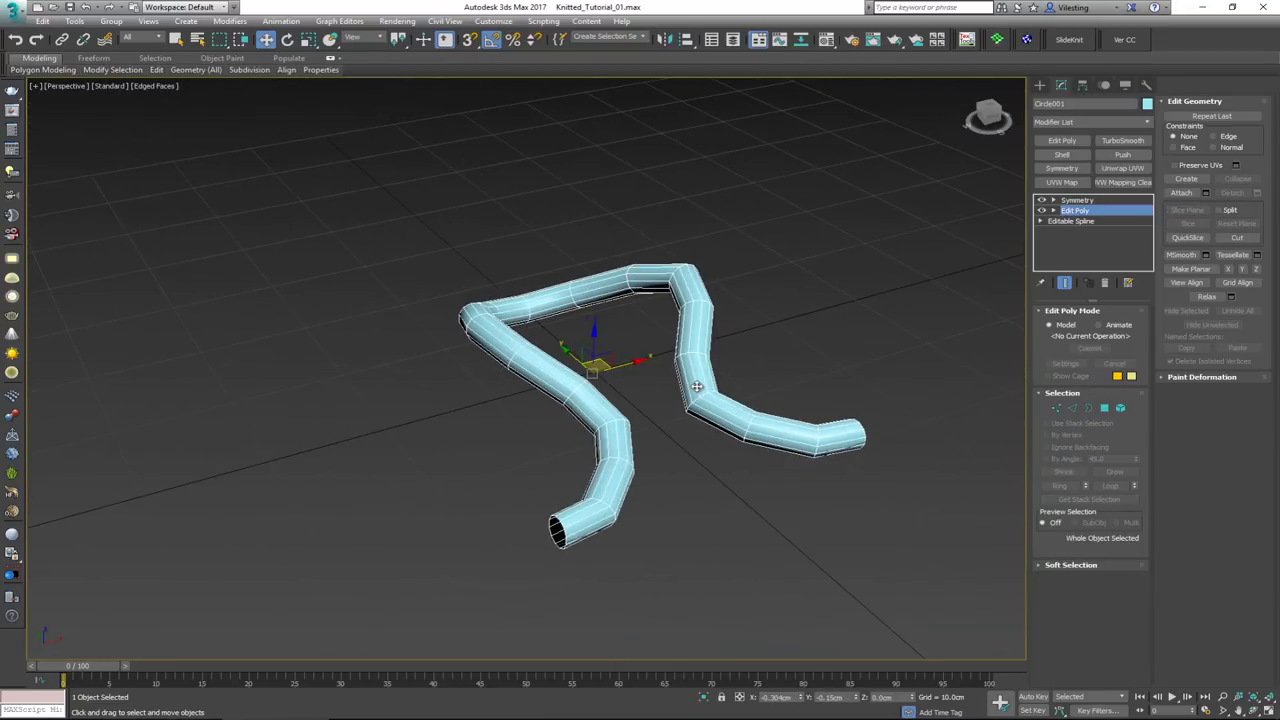
pyautogui.scroll(-2, 680, 408)
pyautogui.moveTo(646, 448); pyautogui.dragTo(640, 418, button='middle')
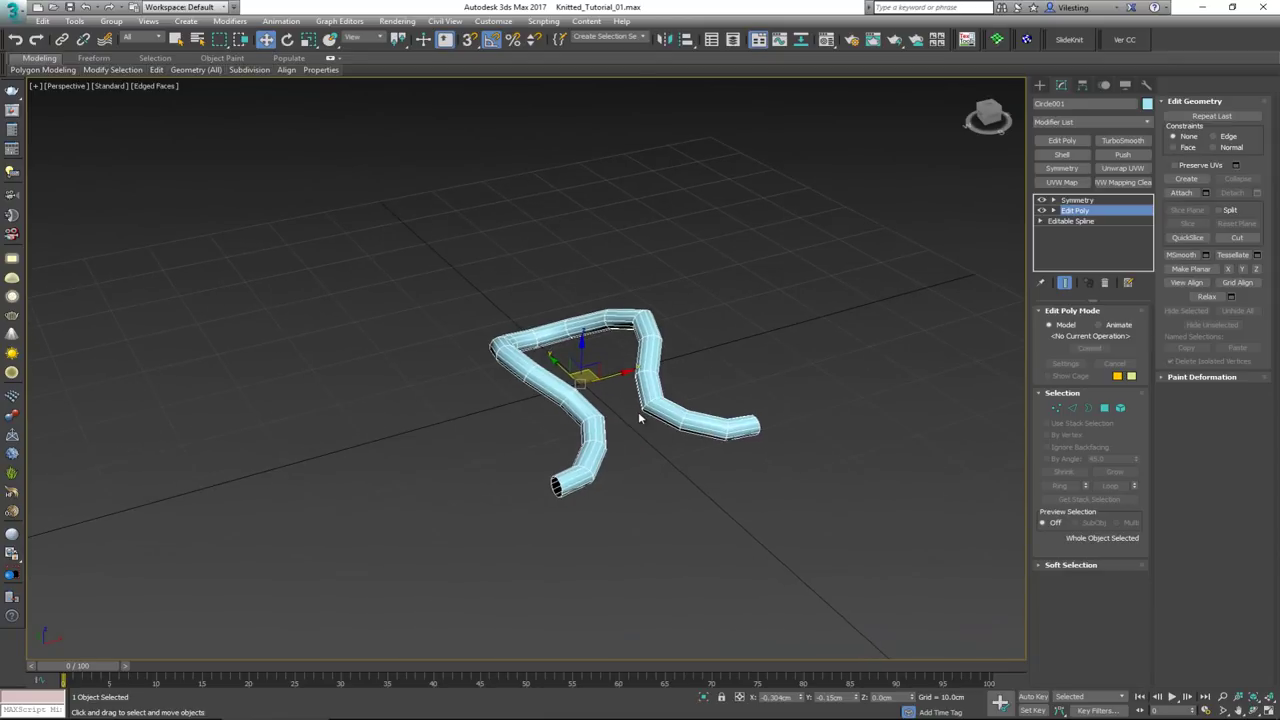
pyautogui.scroll(2, 625, 418)
pyautogui.scroll(-2, 625, 418)
pyautogui.keyDown('alt'); pyautogui.moveTo(625, 418); pyautogui.dragTo(572, 436, button='middle'); pyautogui.keyUp('alt')
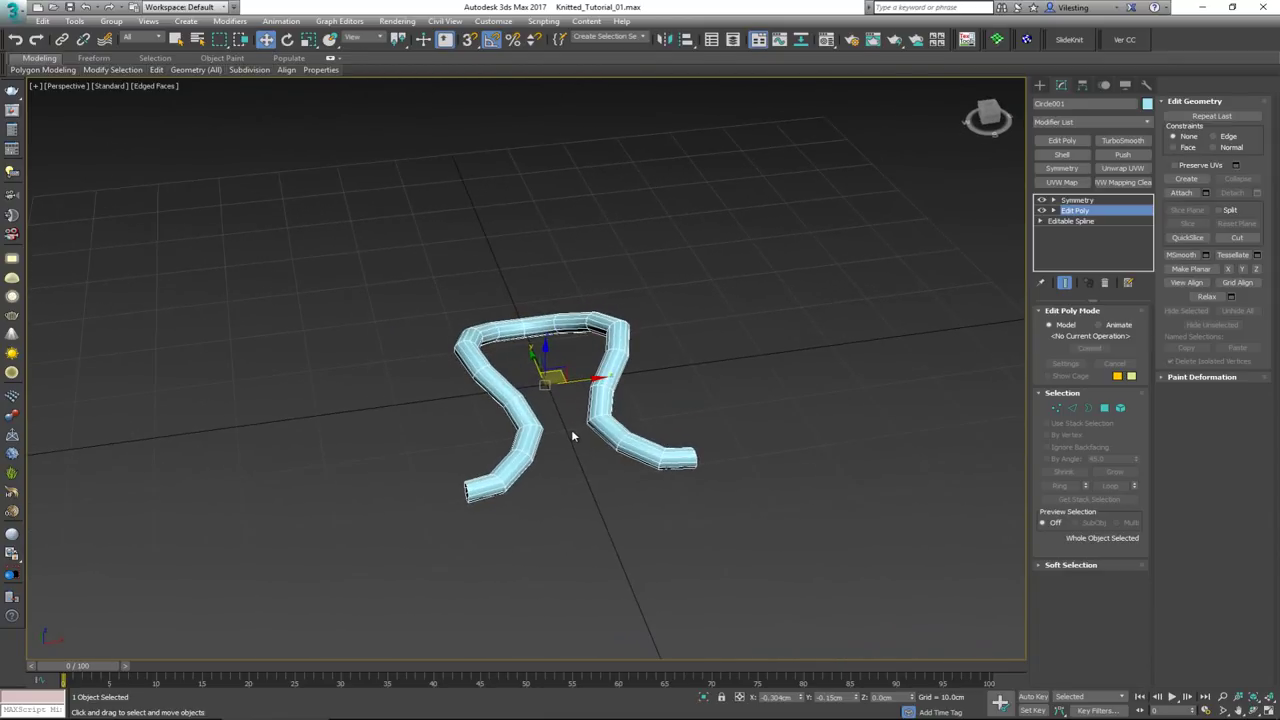
pyautogui.moveTo(640, 414)
pyautogui.keyDown('alt'); pyautogui.mouseDown(button='middle')
pyautogui.moveTo(654, 423)
pyautogui.moveTo(723, 386)
pyautogui.moveTo(655, 420)
pyautogui.mouseUp(button='middle'); pyautogui.keyUp('alt')
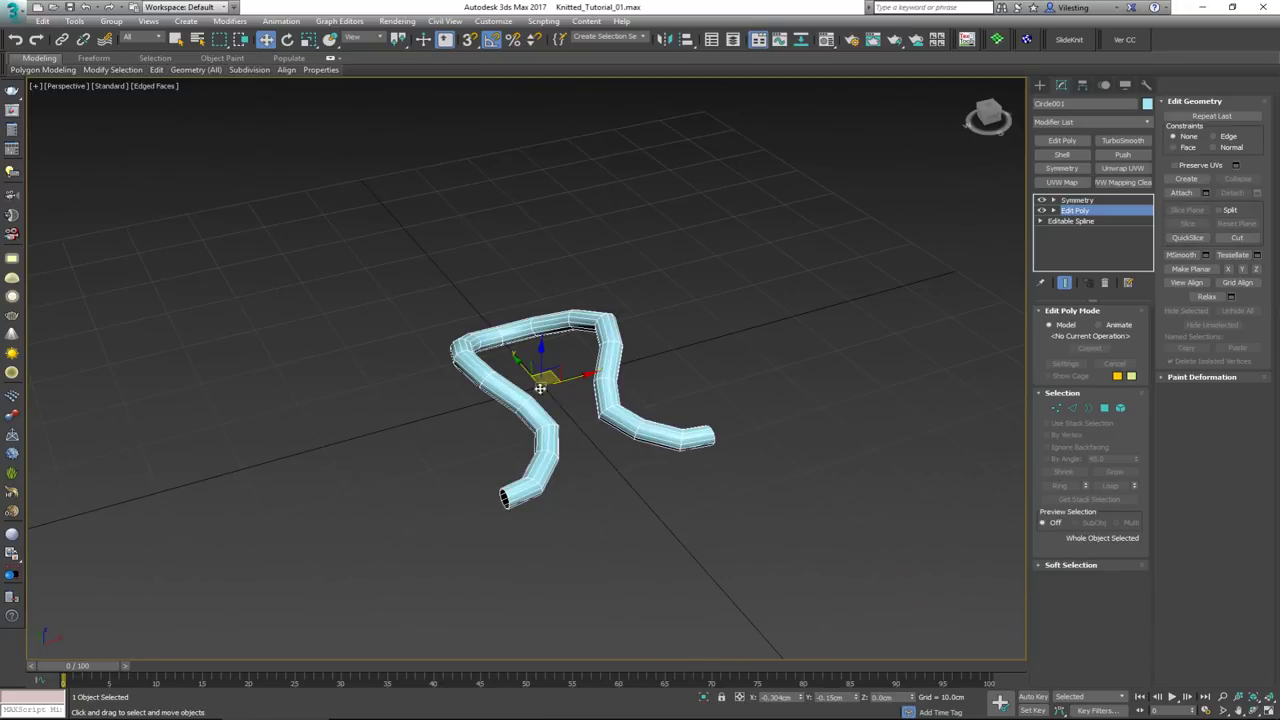
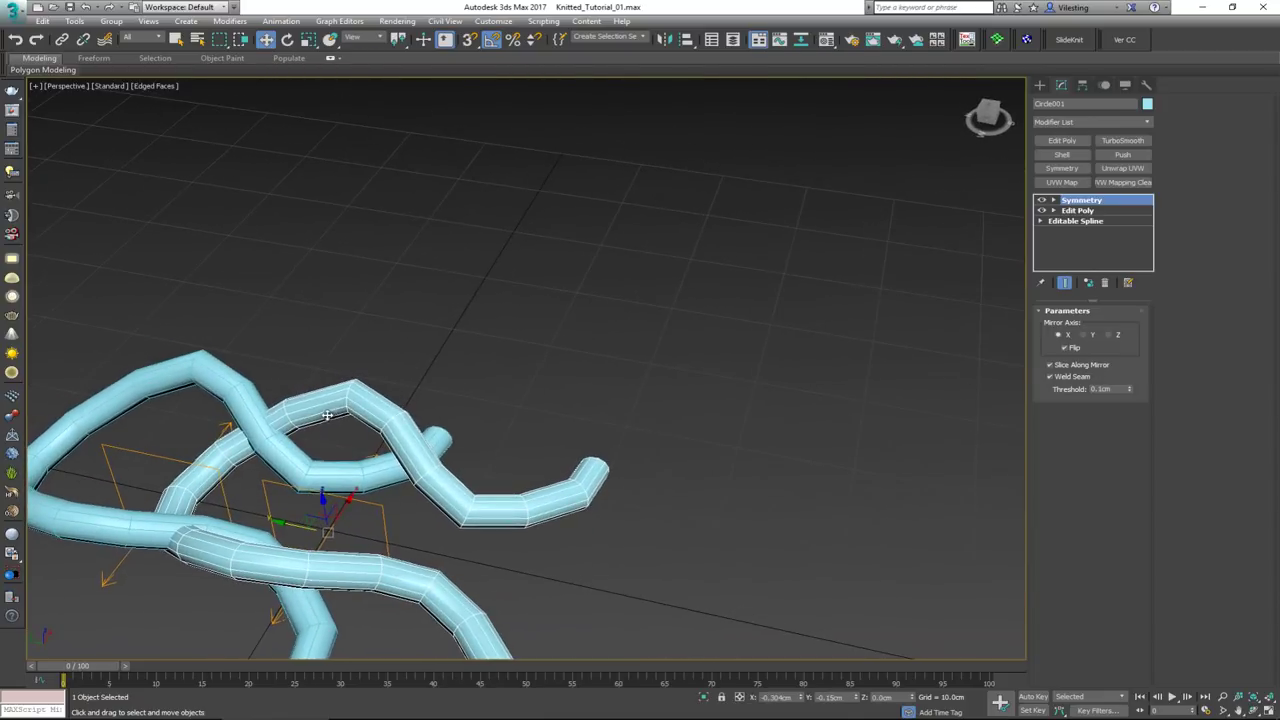
# Lower the spline's second vertex to about 5.5 cm in Z at the Editable Spline level
pyautogui.click(1076, 221)
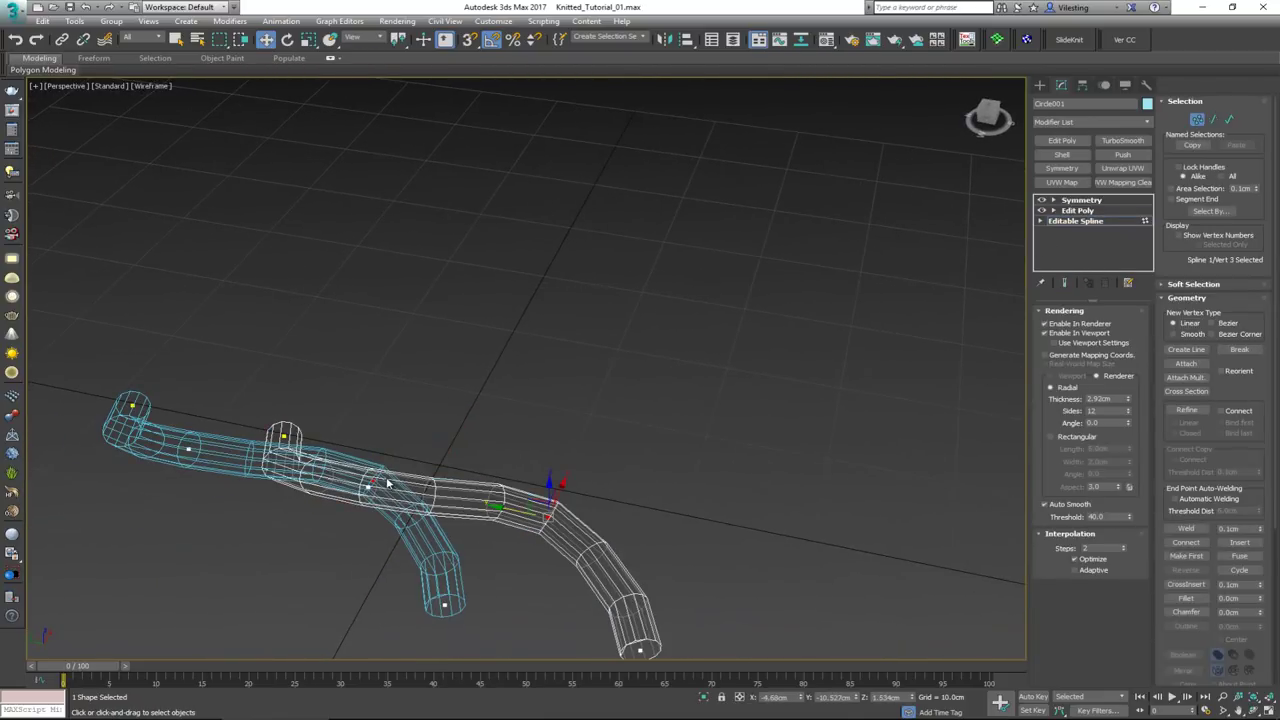
pyautogui.click(364, 465)
pyautogui.moveTo(365, 463)
pyautogui.mouseDown()
pyautogui.moveTo(365, 452)
pyautogui.moveTo(365, 479)
pyautogui.mouseUp()
# Move the spline's third vertex to about X -3.1 cm and Z 4.7 cm, keeping the stack's end result shown
pyautogui.click(550, 495)
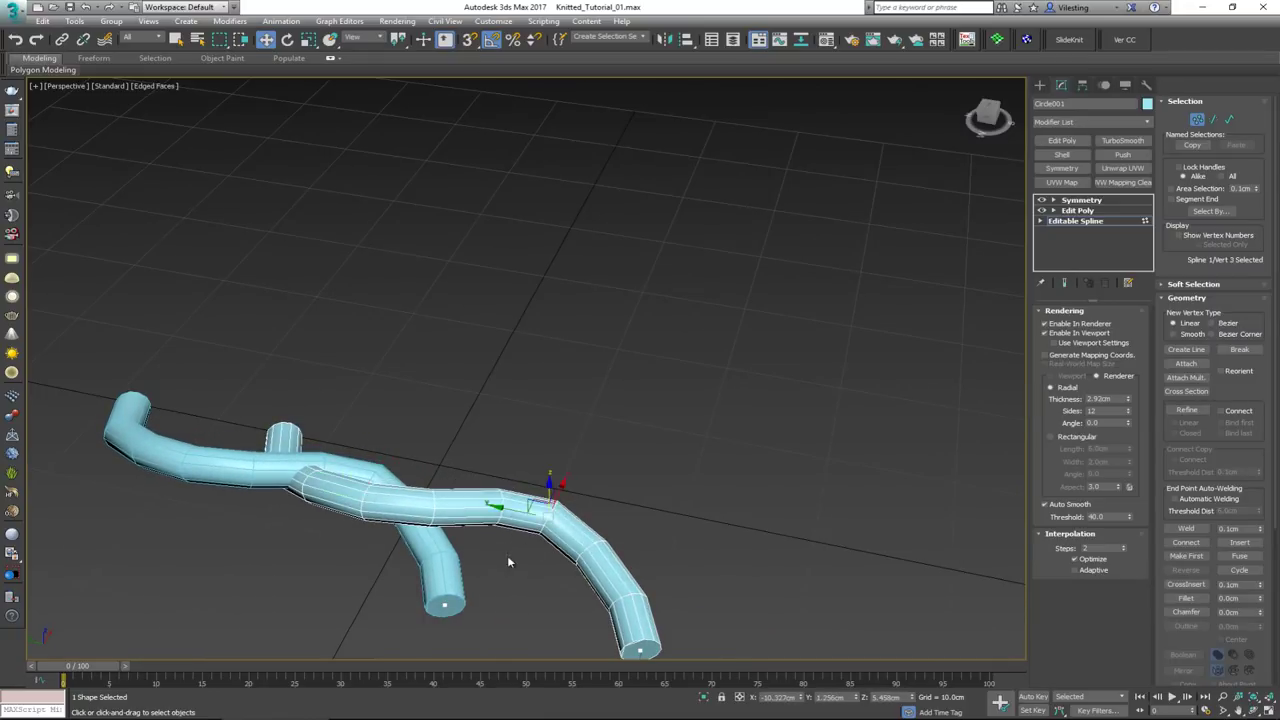
pyautogui.keyDown('alt'); pyautogui.moveTo(507, 555); pyautogui.dragTo(470, 550, button='middle'); pyautogui.keyUp('alt')
pyautogui.moveTo(577, 507); pyautogui.dragTo(569, 469)
pyautogui.keyDown('alt'); pyautogui.moveTo(569, 469); pyautogui.dragTo(810, 354, button='middle'); pyautogui.keyUp('alt')
pyautogui.click(1064, 283)
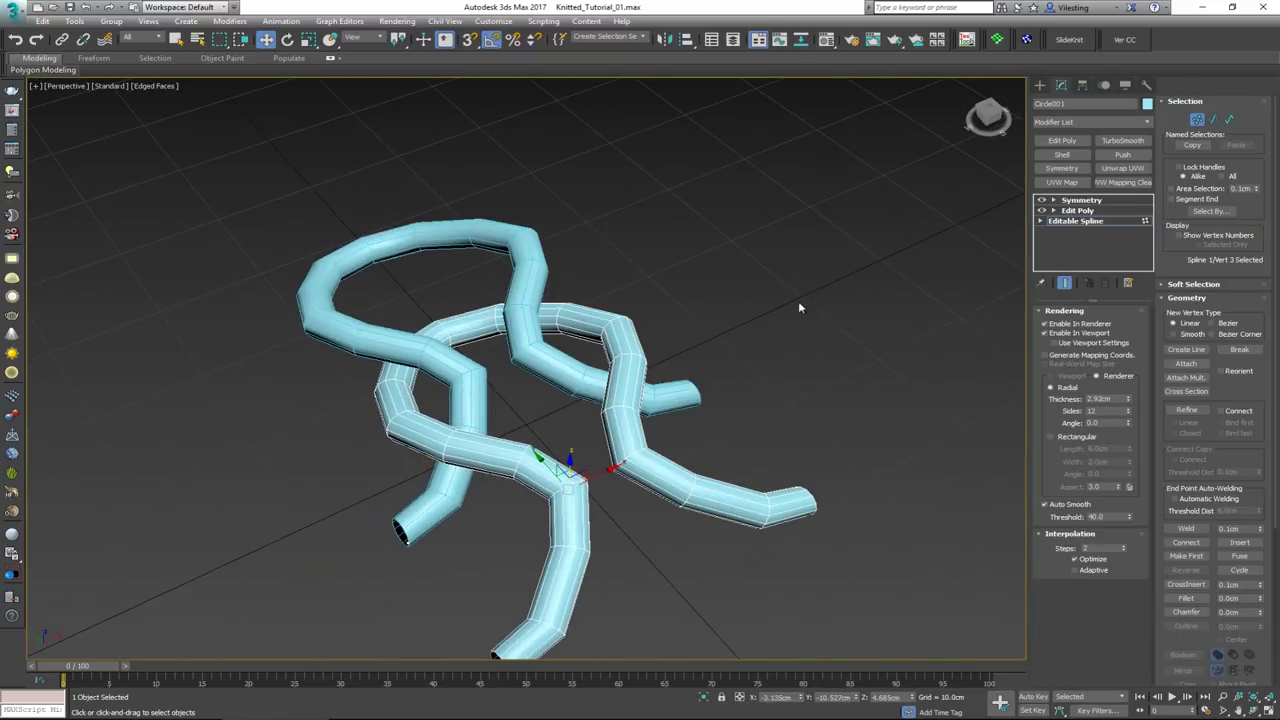
pyautogui.keyDown('alt'); pyautogui.moveTo(688, 356); pyautogui.dragTo(780, 350, button='middle'); pyautogui.keyUp('alt')
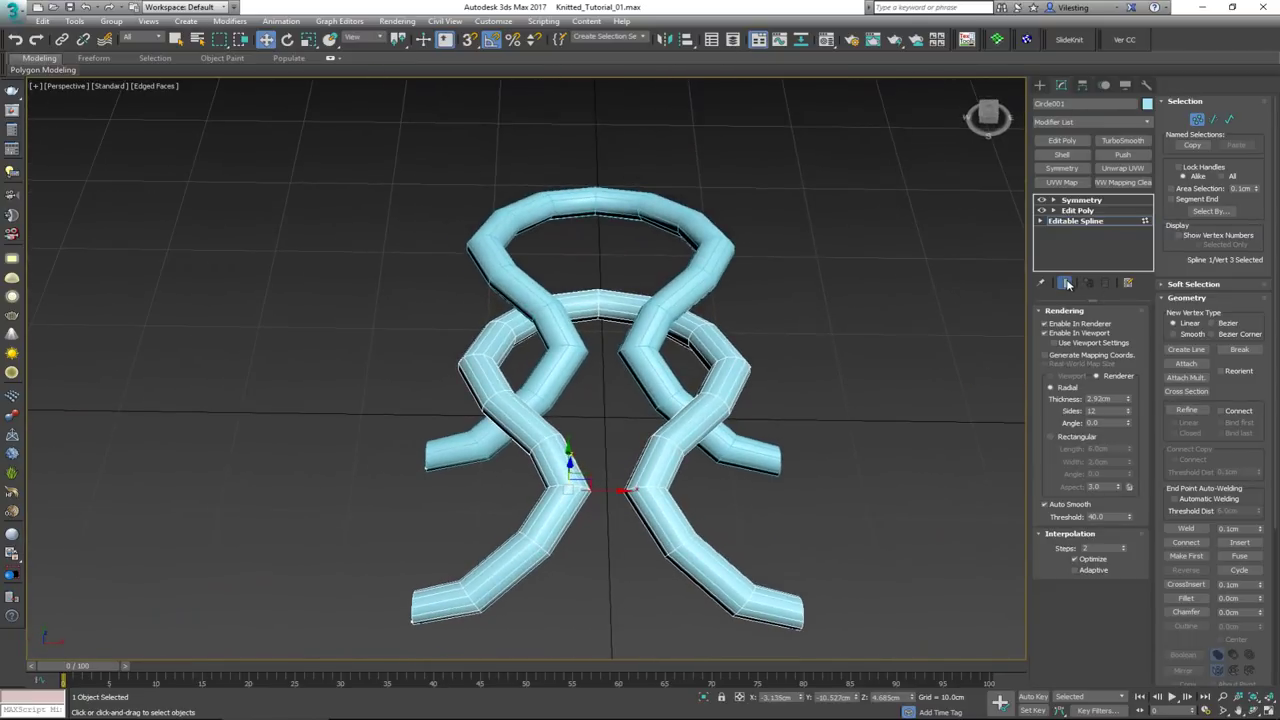
pyautogui.click(1062, 284)
pyautogui.click(1064, 284)
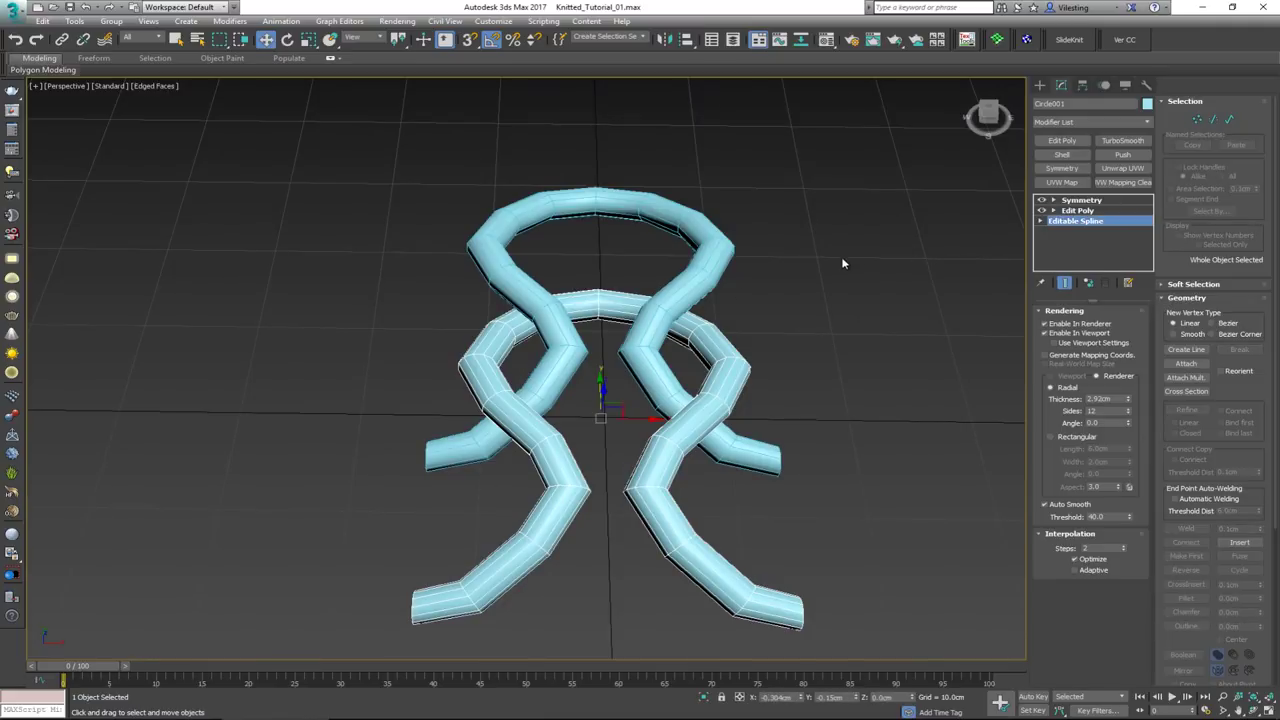
# Make the rear loop copy unique so it is independent of the original, and deselect it
pyautogui.click(708, 255)
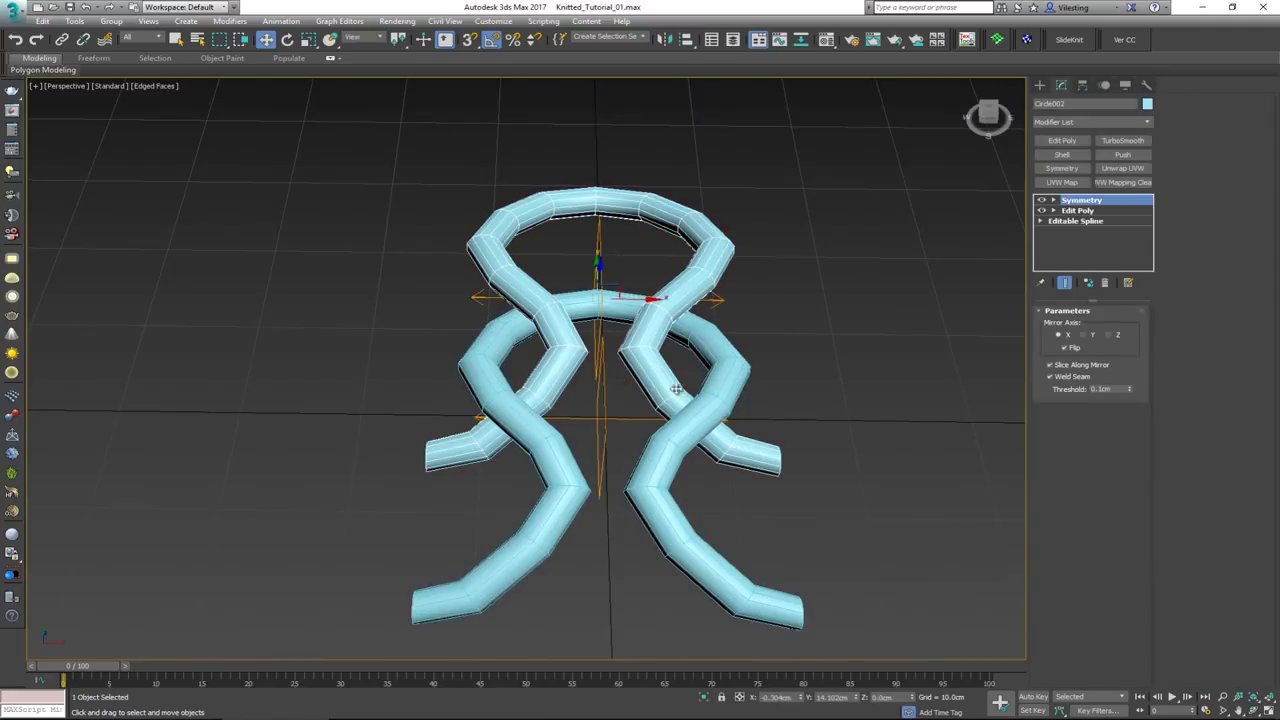
pyautogui.keyDown('alt'); pyautogui.moveTo(676, 390); pyautogui.dragTo(662, 350, button='middle'); pyautogui.keyUp('alt')
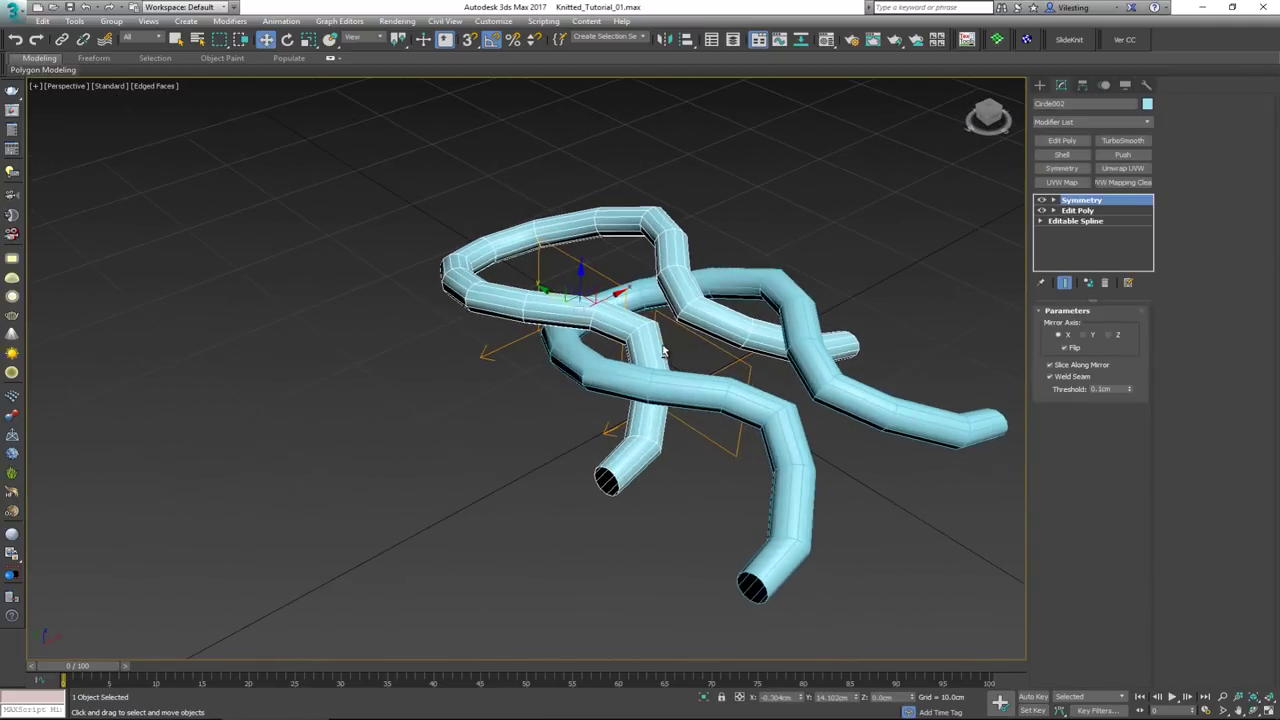
pyautogui.click(1087, 287)
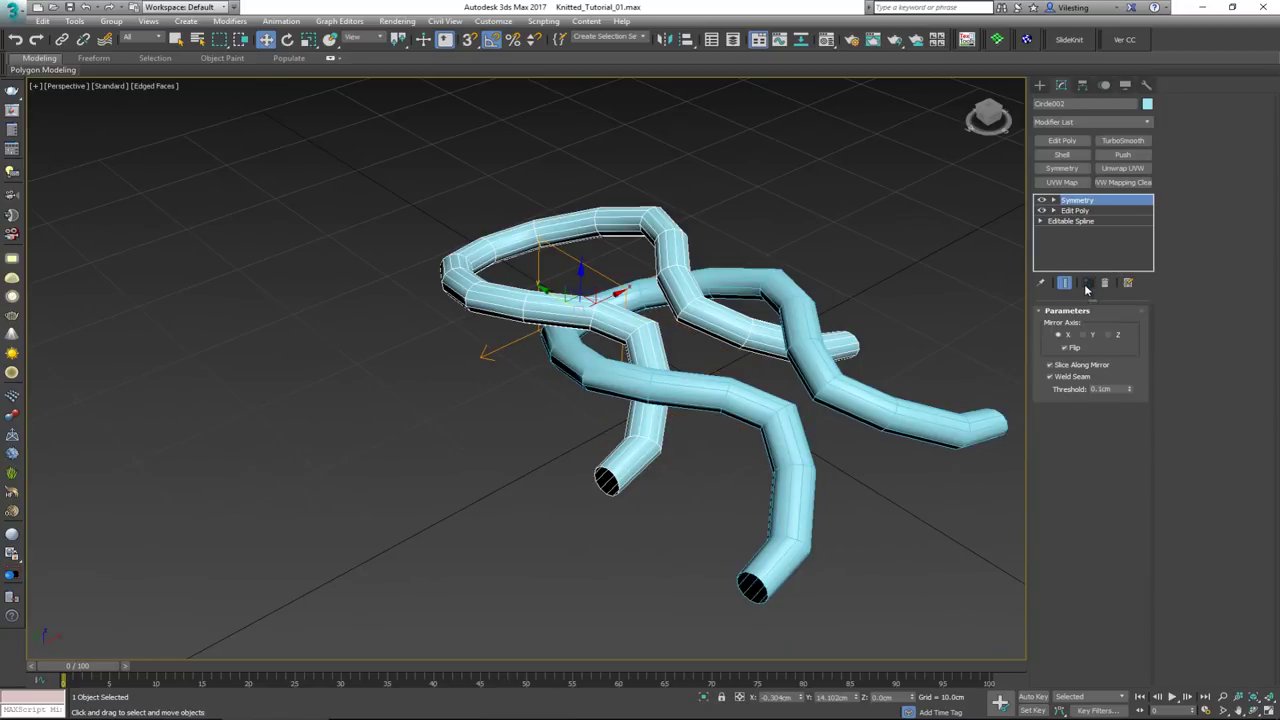
pyautogui.click(891, 294)
# Delete the rear loop copy, leaving only the original loop
pyautogui.keyDown('alt'); pyautogui.moveTo(869, 329); pyautogui.dragTo(585, 447, button='middle'); pyautogui.keyUp('alt')
pyautogui.click(638, 432)
pyautogui.click(585, 447)
pyautogui.press('Delete')
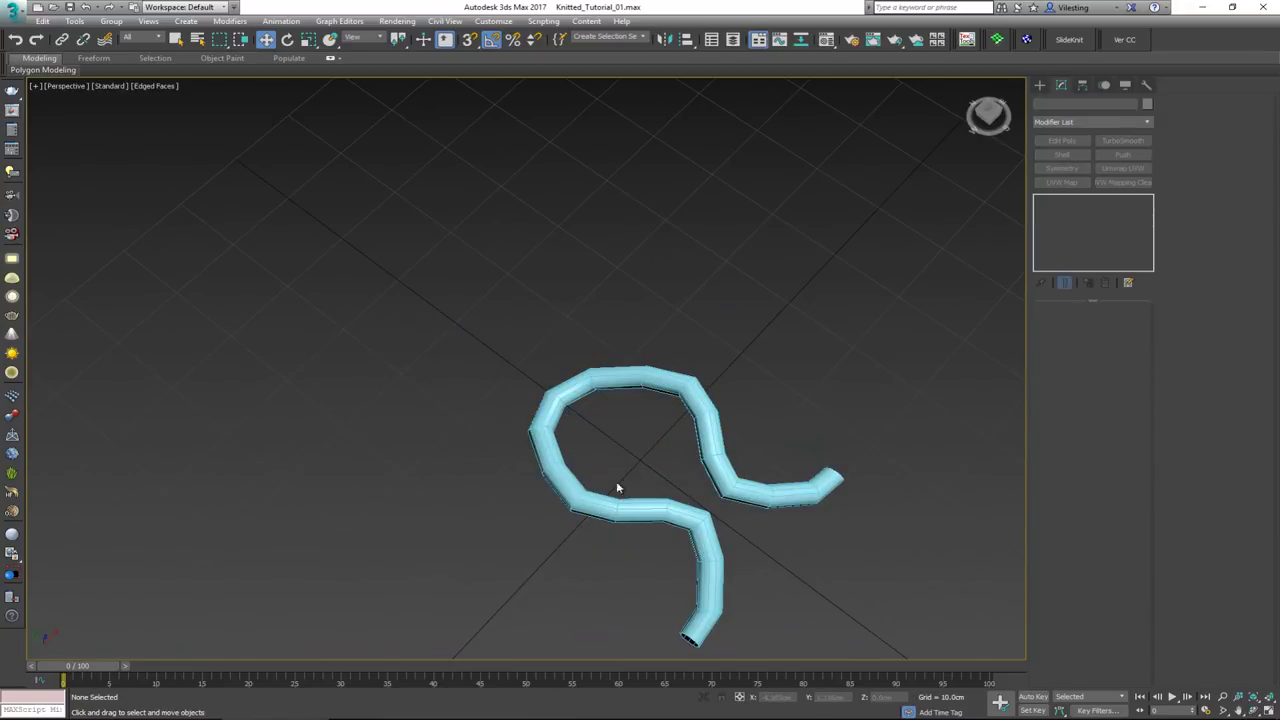
# Clone the loop in positive Y as five interlocking instances spaced about 12 cm apart and hide the edged faces
pyautogui.click(635, 510)
pyautogui.moveTo(617, 448)
pyautogui.keyDown('shift'); pyautogui.mouseDown()
pyautogui.moveTo(568, 432)
pyautogui.moveTo(538, 386)
pyautogui.mouseUp(); pyautogui.keyUp('shift')
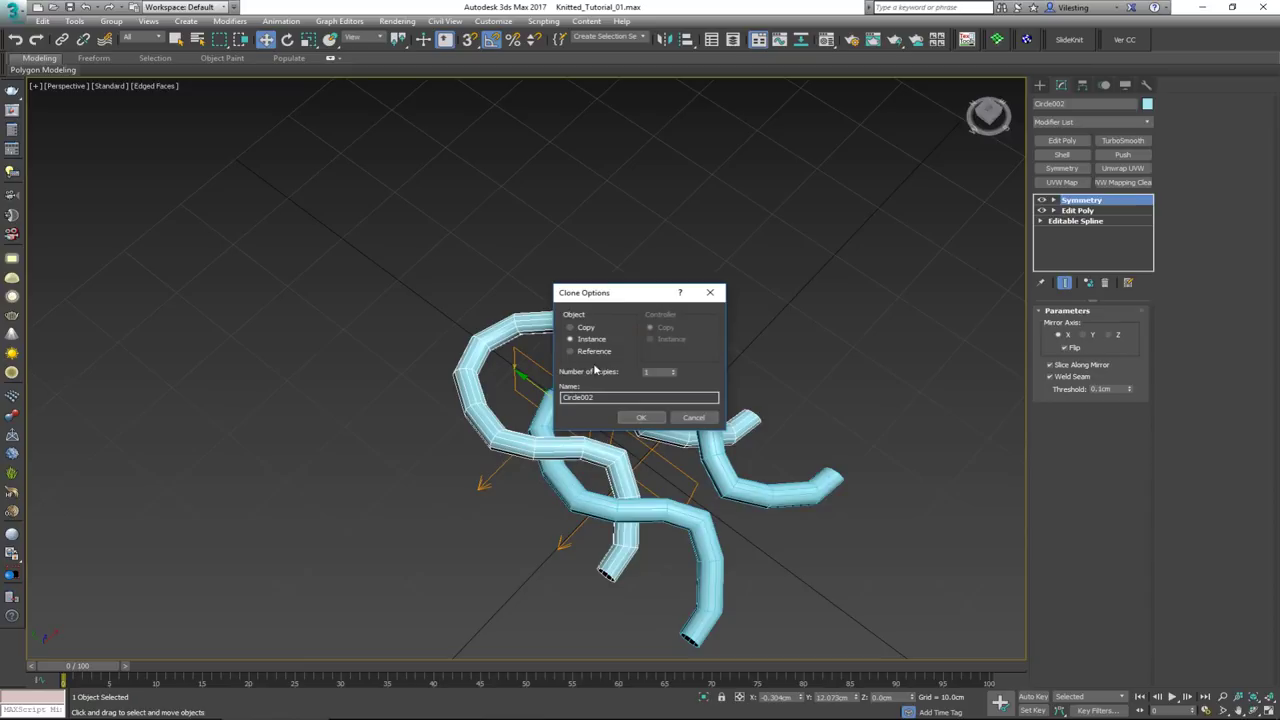
pyautogui.click(641, 417)
pyautogui.click(700, 342)
pyautogui.press('F4')
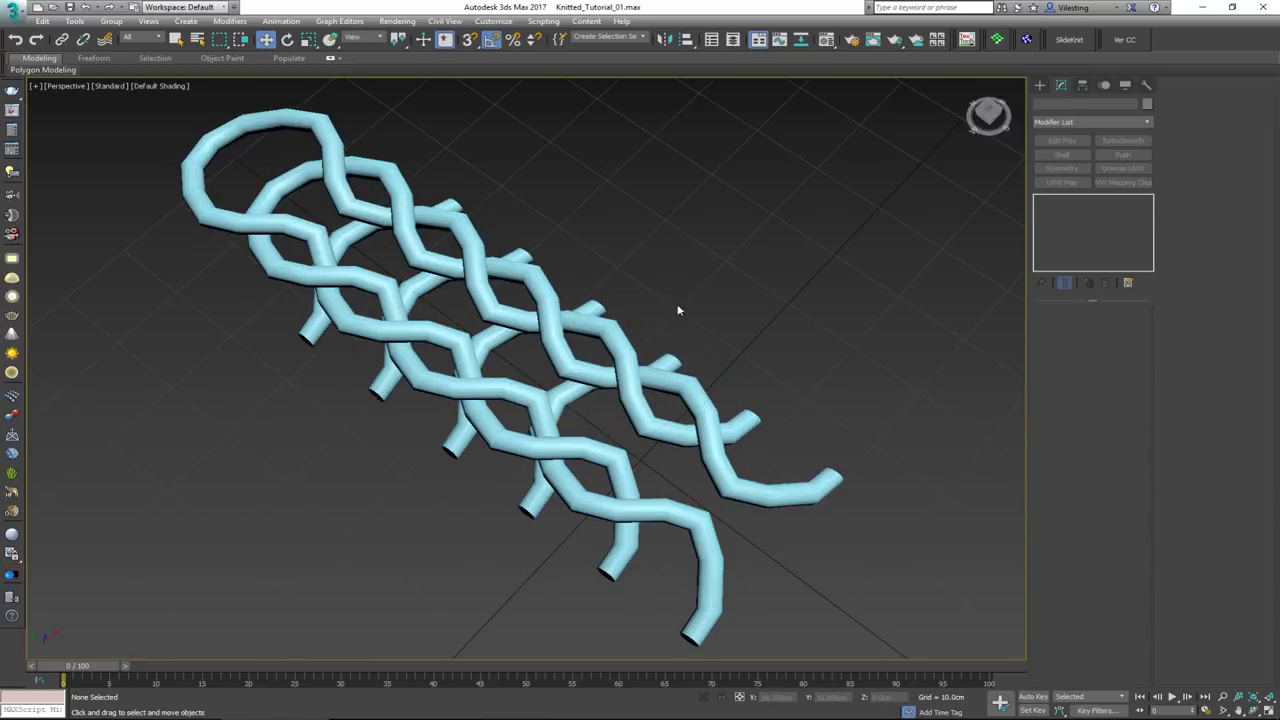
# Inspect the column of interlocked loops from above and at an angle
pyautogui.keyDown('alt'); pyautogui.moveTo(680, 310); pyautogui.dragTo(551, 399, button='middle'); pyautogui.keyUp('alt')
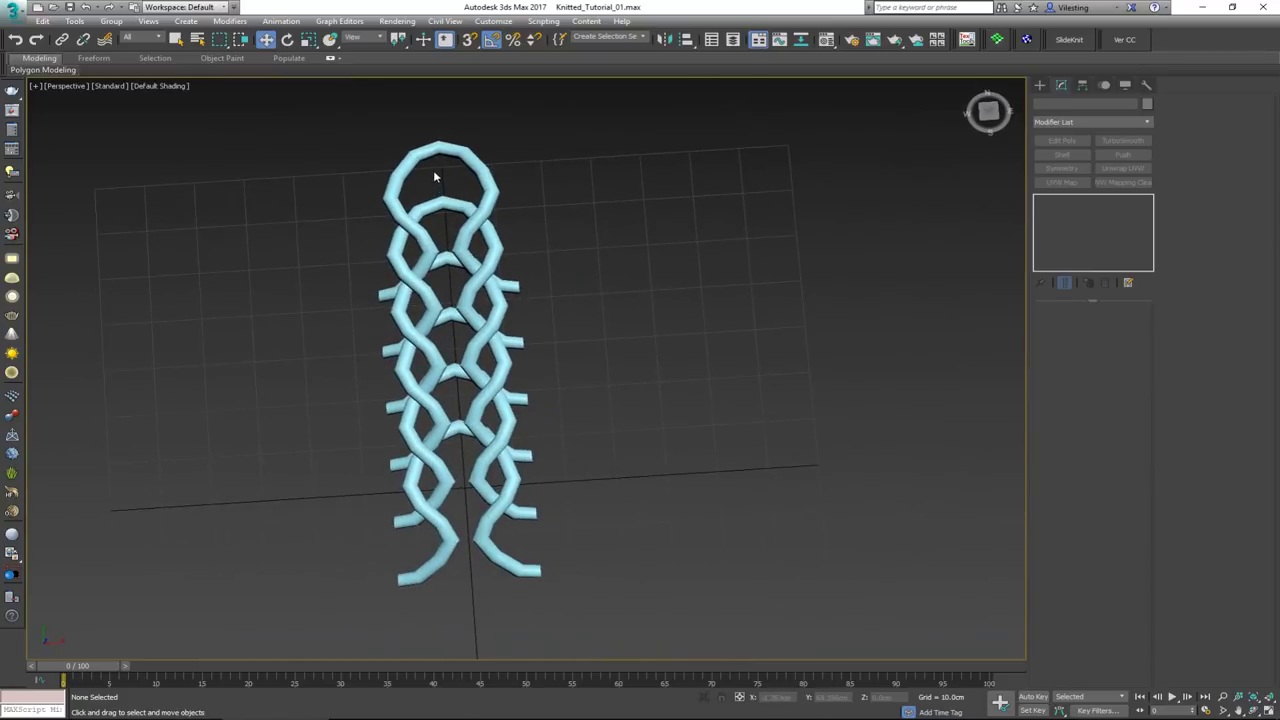
pyautogui.moveTo(434, 172); pyautogui.dragTo(453, 384, button='middle')
pyautogui.scroll(-4, 454, 384)
pyautogui.moveTo(493, 468); pyautogui.dragTo(495, 352, button='middle')
pyautogui.scroll(2, 466, 374)
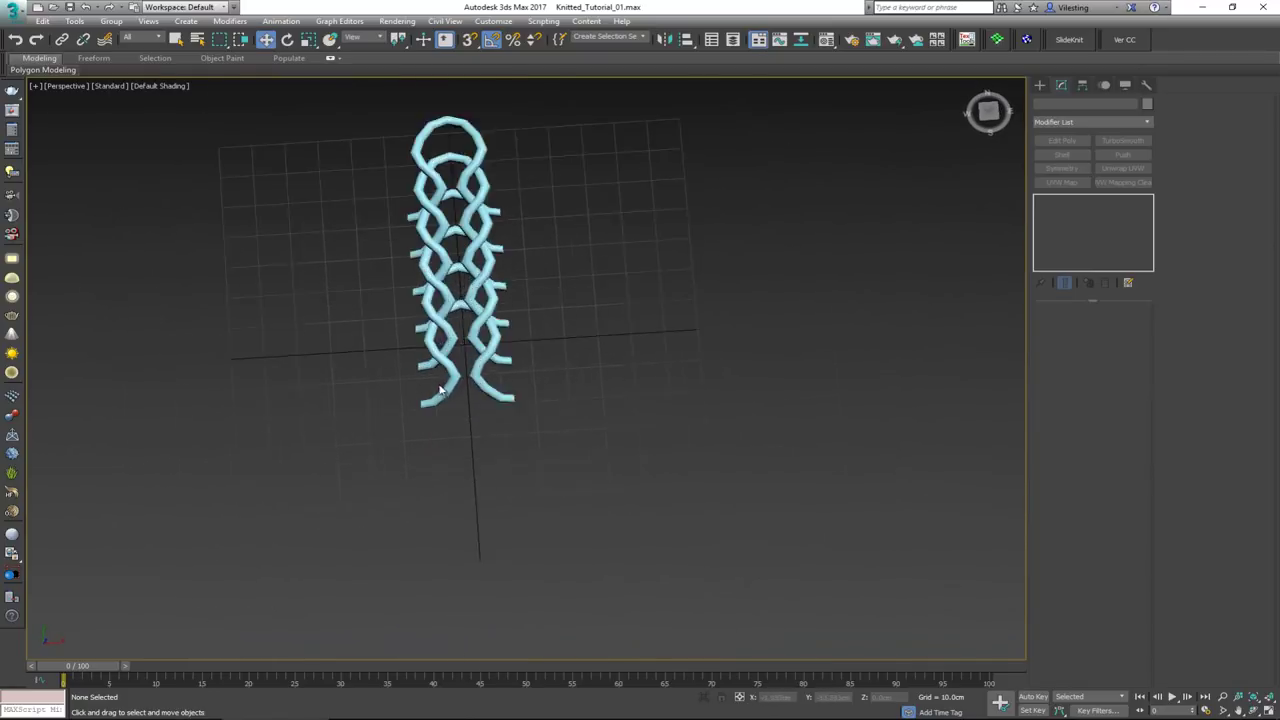
pyautogui.keyDown('alt'); pyautogui.moveTo(440, 390); pyautogui.dragTo(562, 490, button='middle'); pyautogui.keyUp('alt')
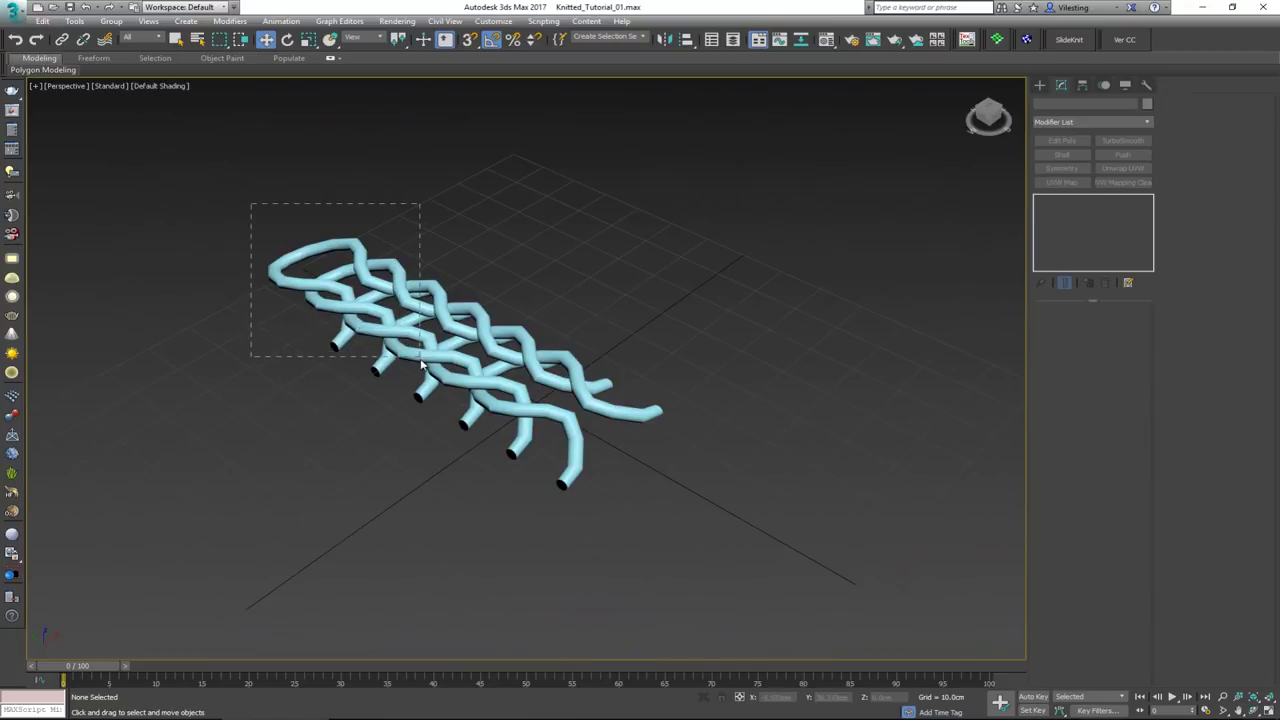
# Delete the four rear loops, keeping only the front two, and show edged faces again
pyautogui.moveTo(421, 366); pyautogui.dragTo(421, 369)
pyautogui.scroll(2, 456, 379)
pyautogui.press('Delete')
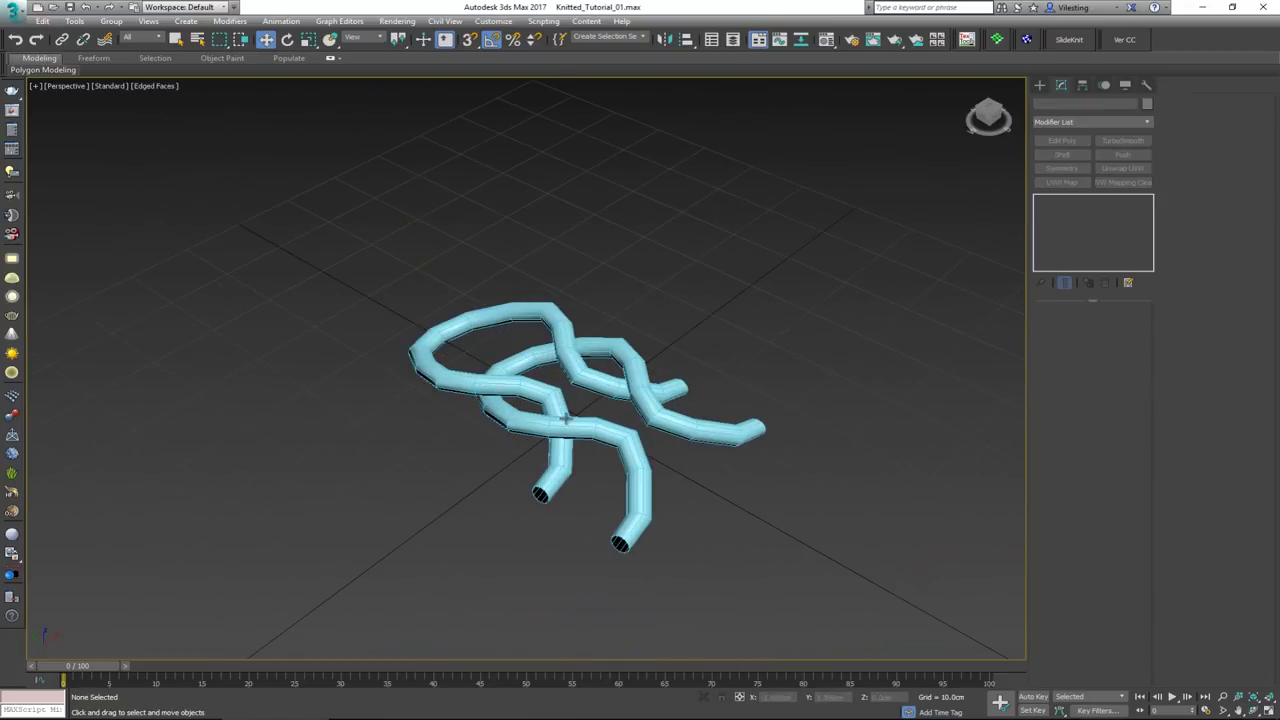
# Add an Edit Poly modifier to the instanced loops and make the rear loop unique
pyautogui.click(590, 431)
pyautogui.scroll(2, 601, 485)
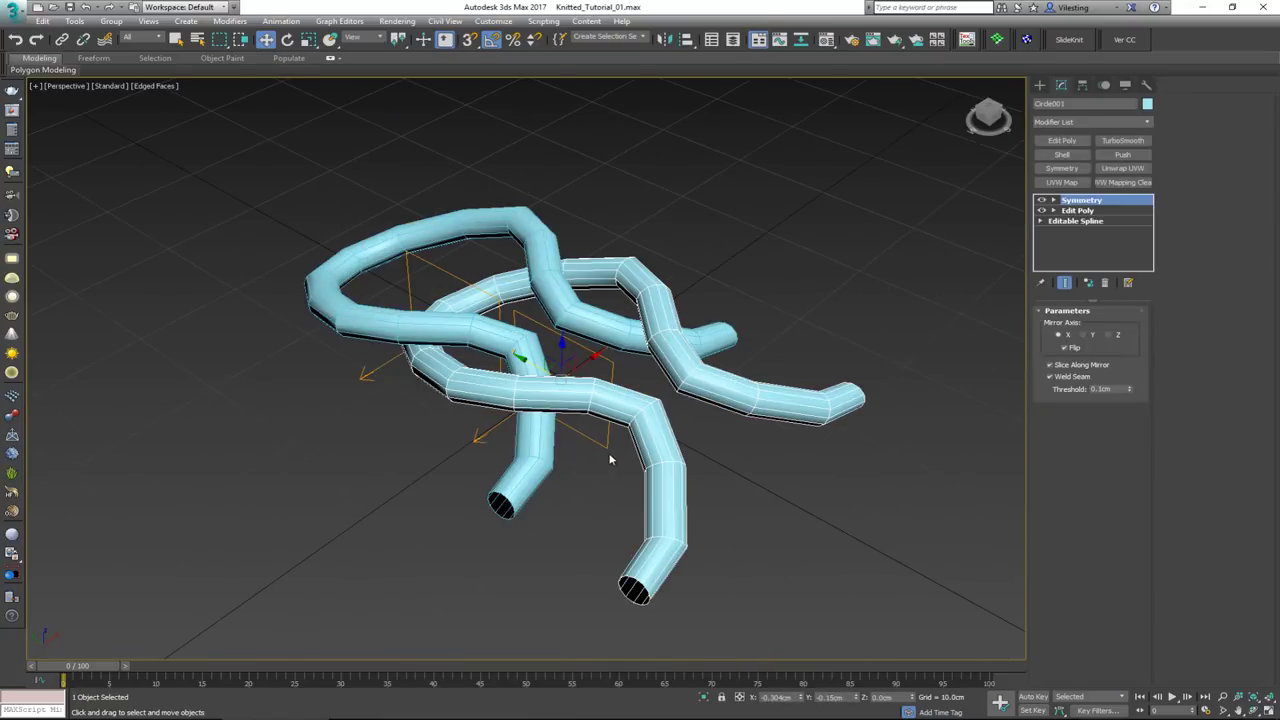
pyautogui.click(1079, 144)
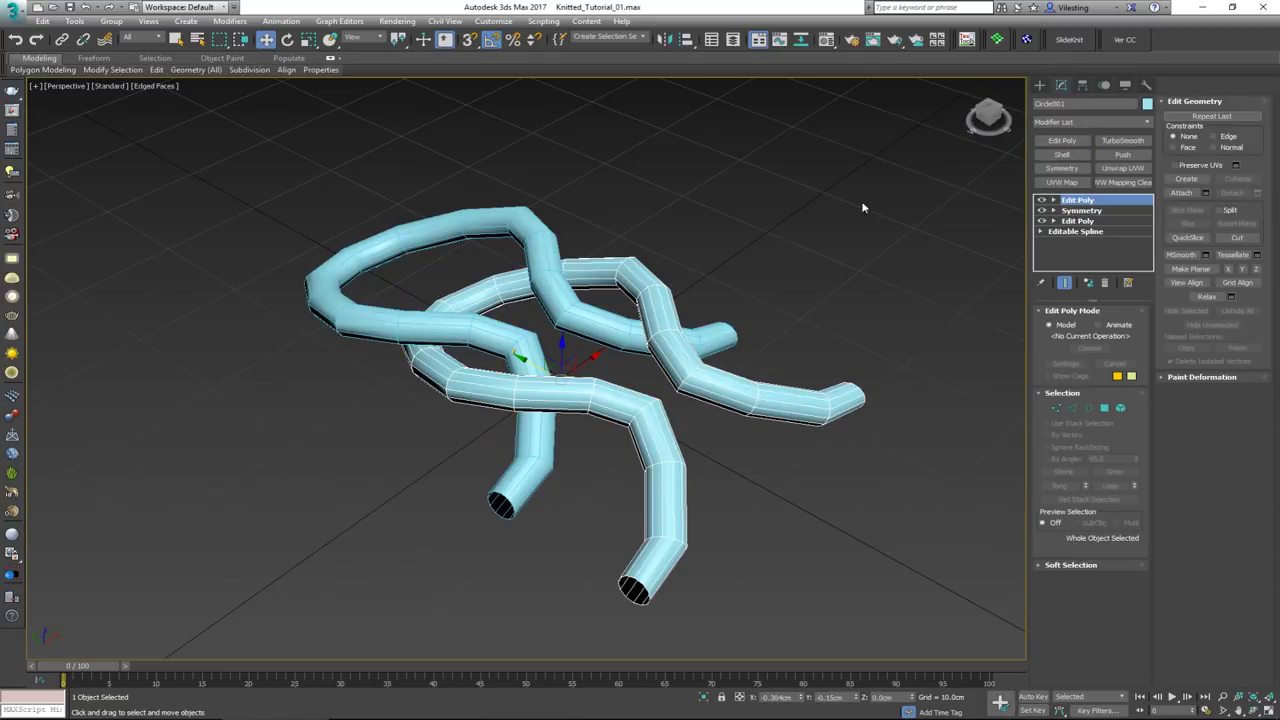
pyautogui.click(564, 218)
pyautogui.click(540, 228)
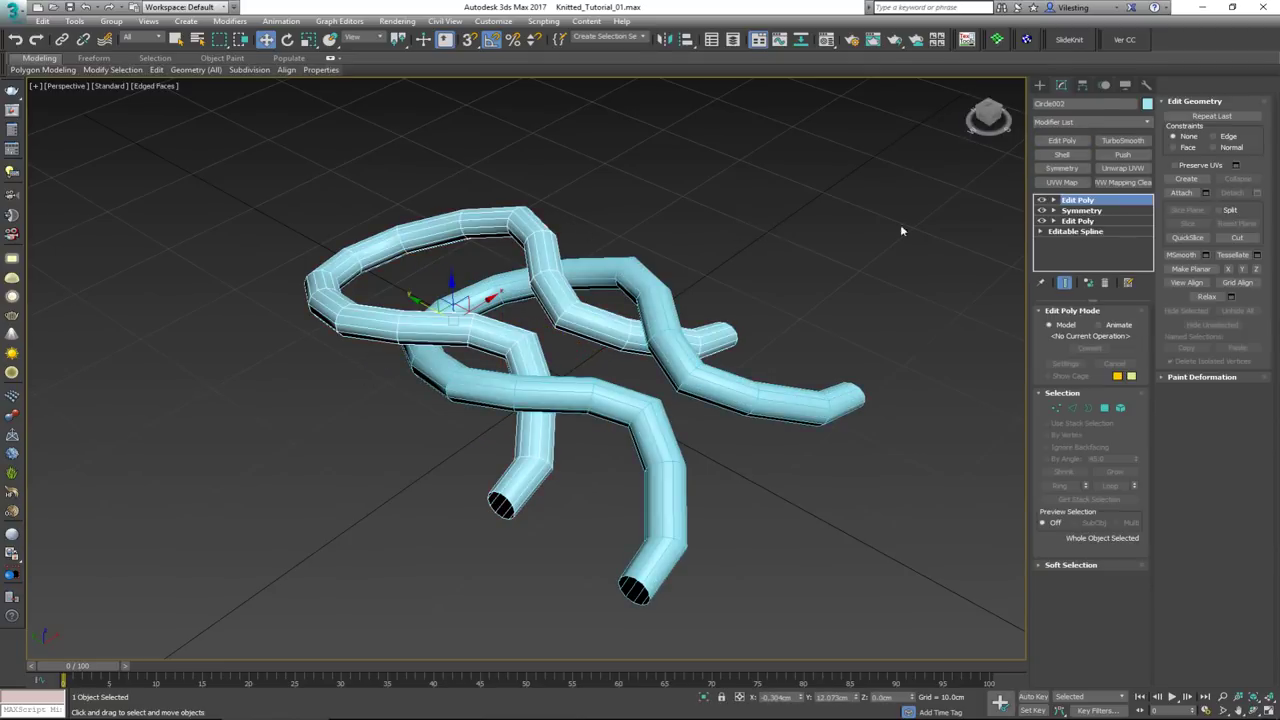
pyautogui.click(1087, 284)
pyautogui.click(725, 291)
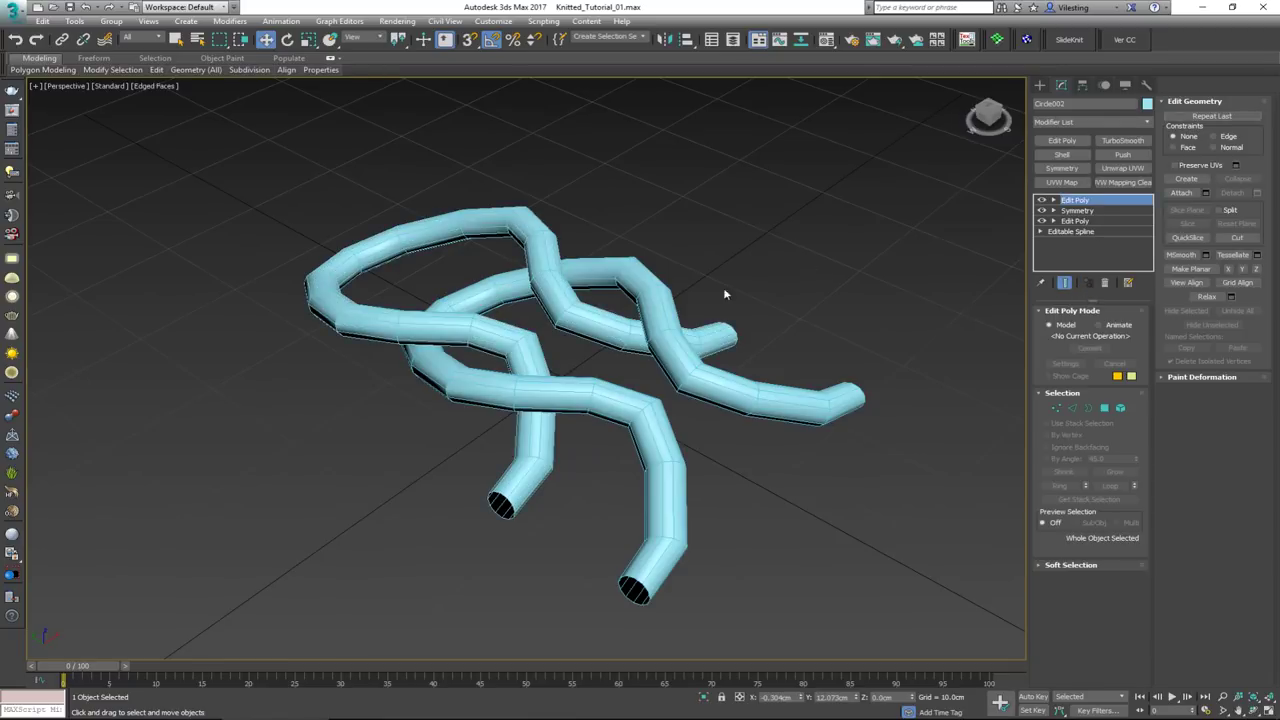
# Attach the rear loop to the front loop so both belong to one object
pyautogui.click(694, 380)
pyautogui.click(1181, 192)
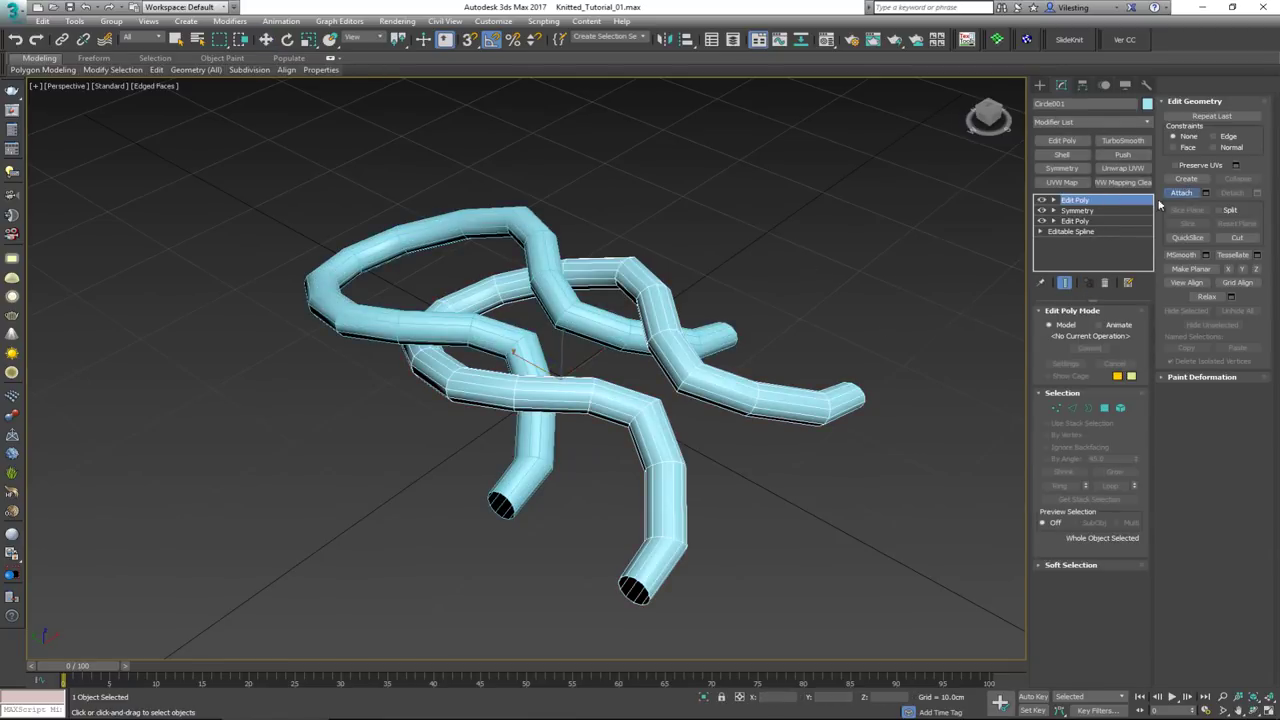
pyautogui.click(521, 452)
pyautogui.rightClick(592, 483)
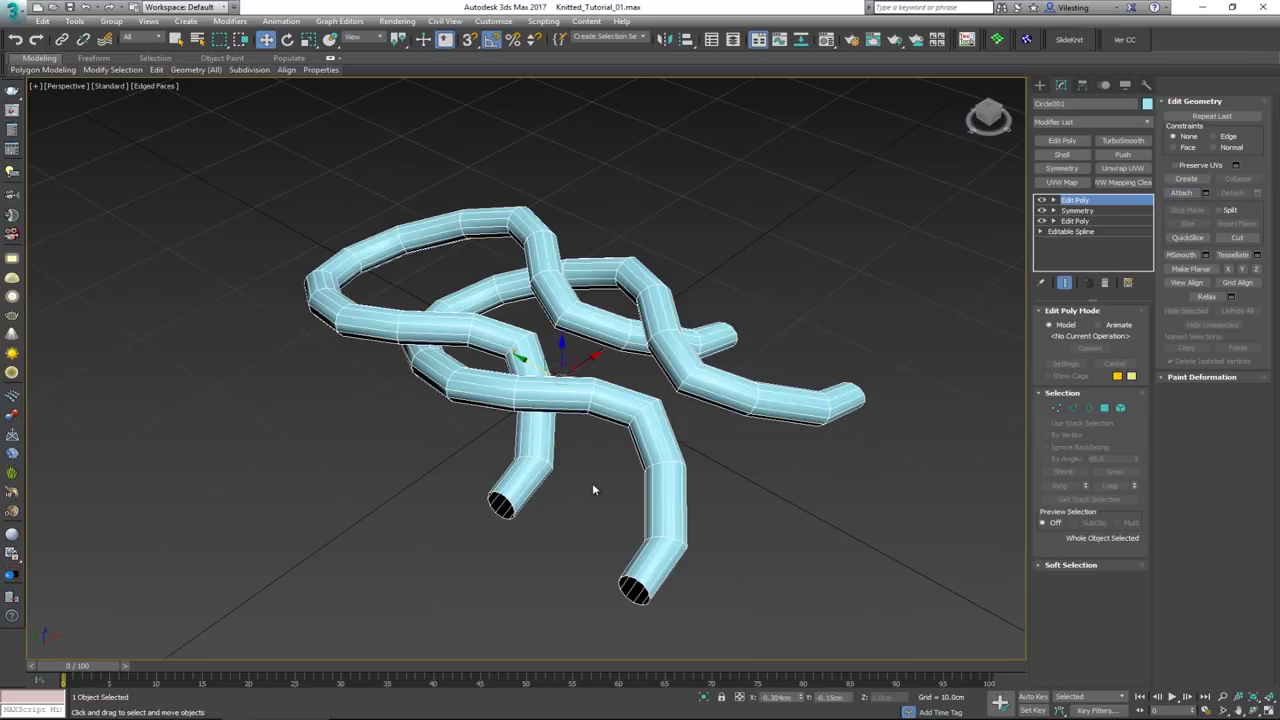
# Select the open borders of the two neighbouring tube ends on one side and extend them outward along X by one segment
pyautogui.moveTo(592, 489); pyautogui.dragTo(598, 400, button='middle')
pyautogui.press('3')
pyautogui.click(505, 444)
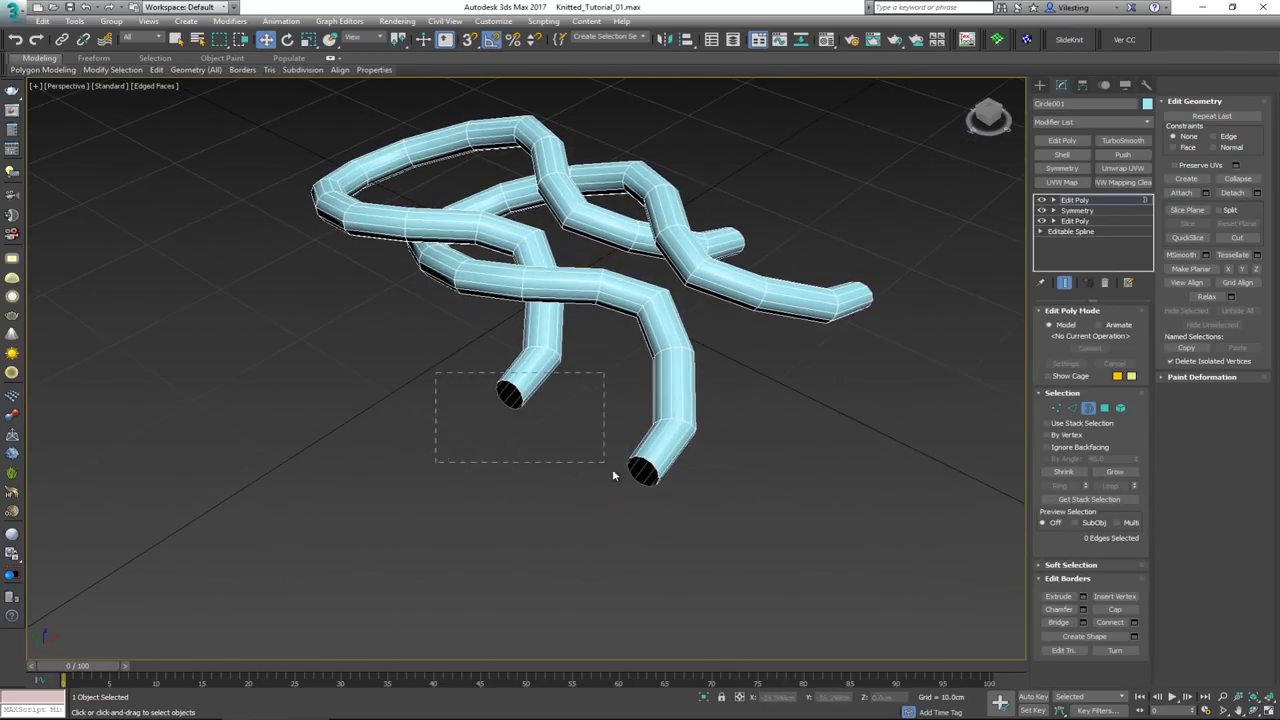
pyautogui.moveTo(613, 471); pyautogui.dragTo(645, 494)
pyautogui.keyDown('alt'); pyautogui.moveTo(650, 467); pyautogui.dragTo(622, 476, button='middle'); pyautogui.keyUp('alt')
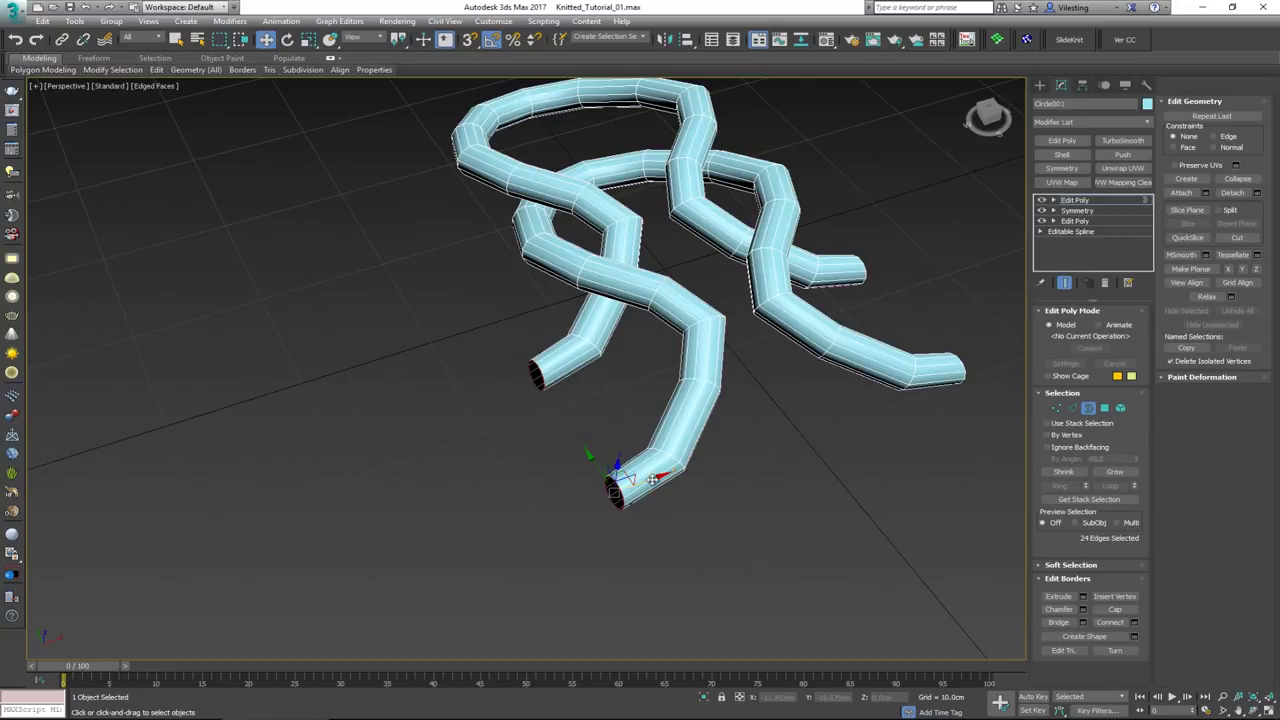
pyautogui.moveTo(652, 481); pyautogui.dragTo(610, 494)
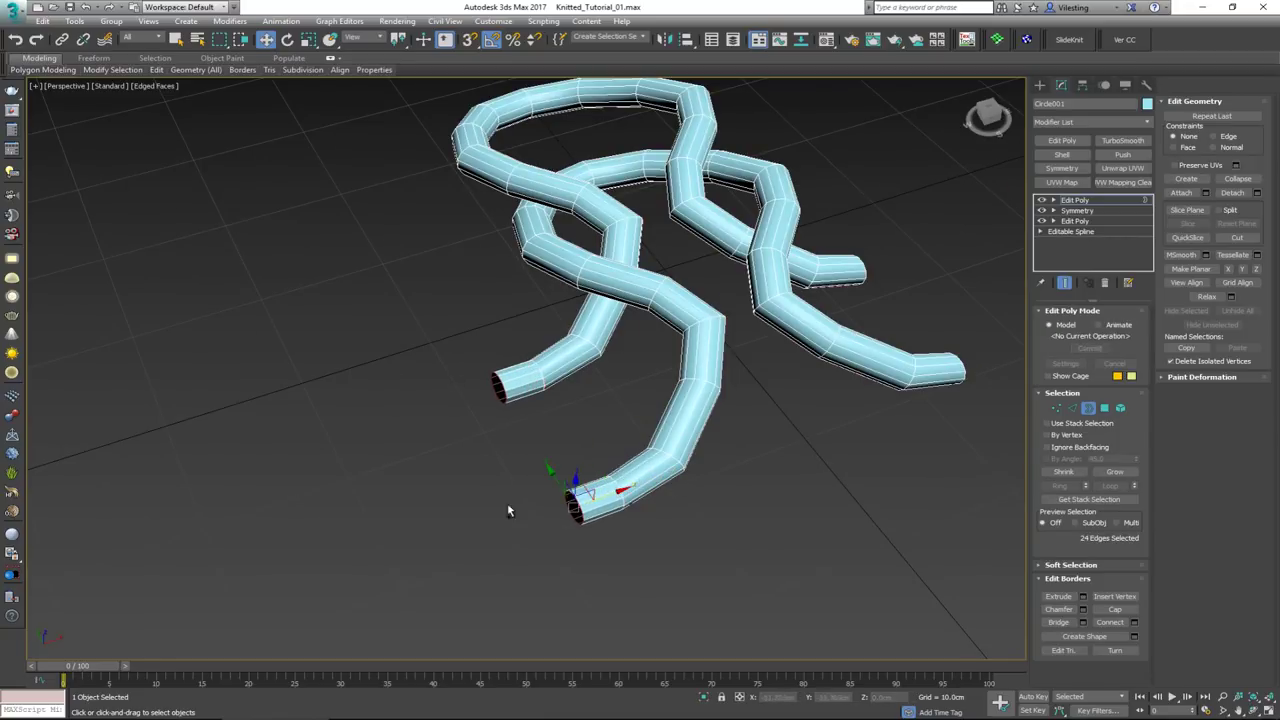
# Select the polygons of the two new end segments and detach them as a separate object named Object001
pyautogui.keyDown('ctrl'); pyautogui.click(1104, 409); pyautogui.keyUp('ctrl')
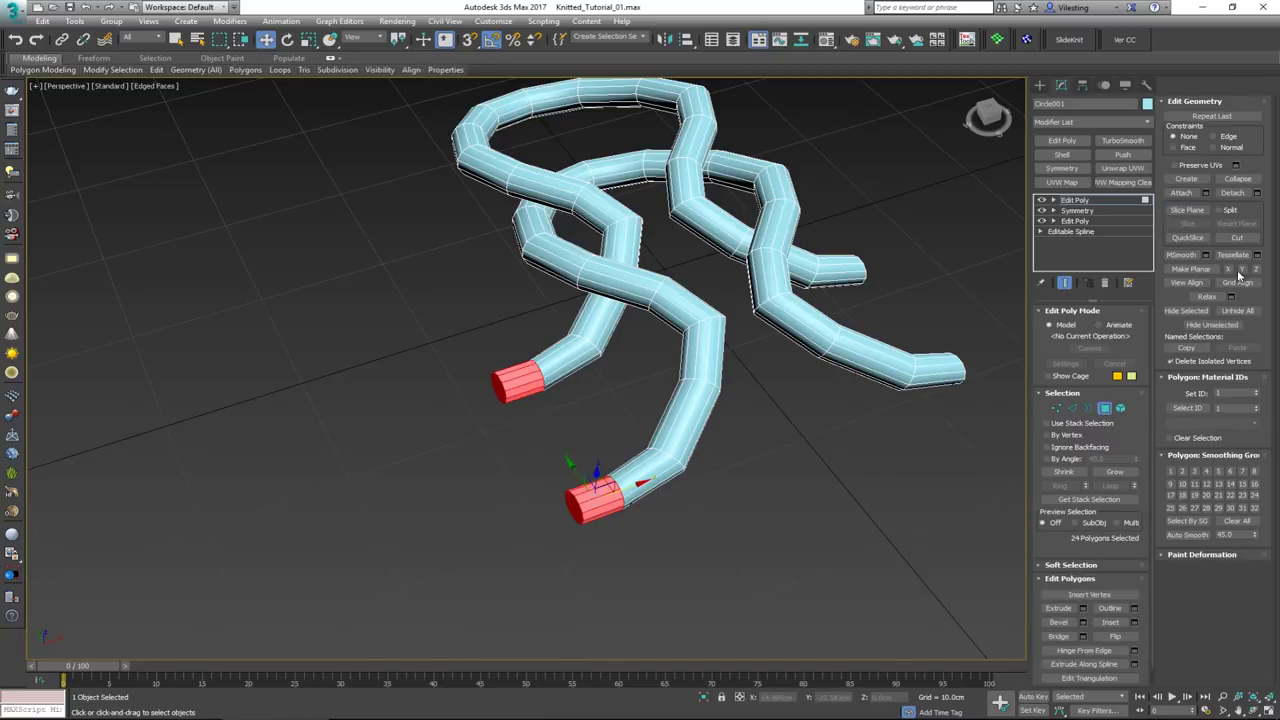
pyautogui.click(1232, 192)
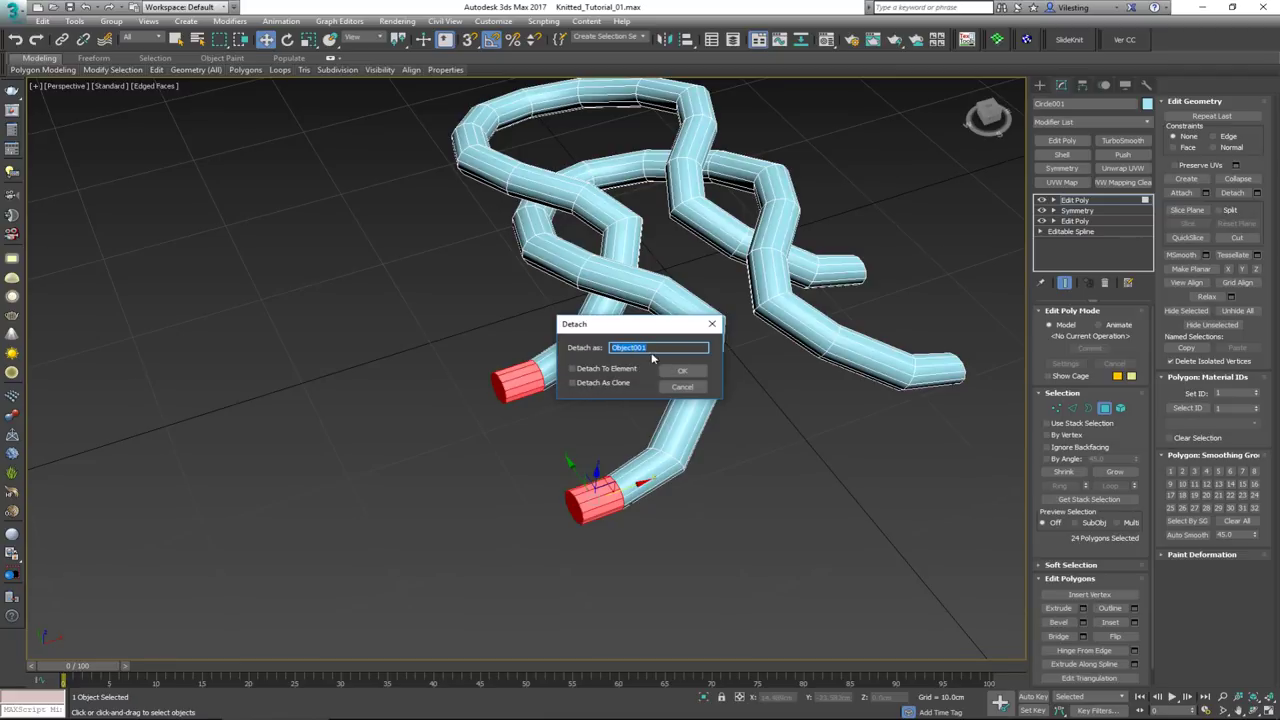
pyautogui.click(686, 374)
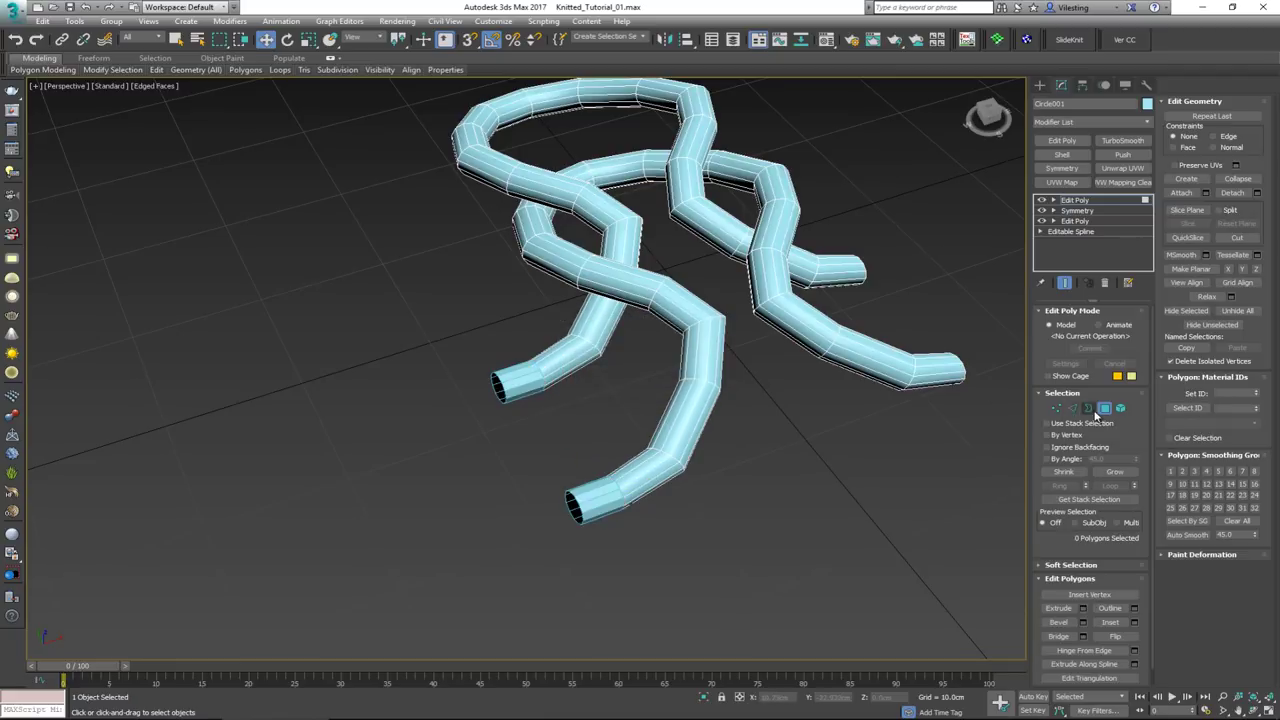
# Remove the top Edit Poly modifier from the loop to restore the single original loop, and deselect it
pyautogui.click(1104, 409)
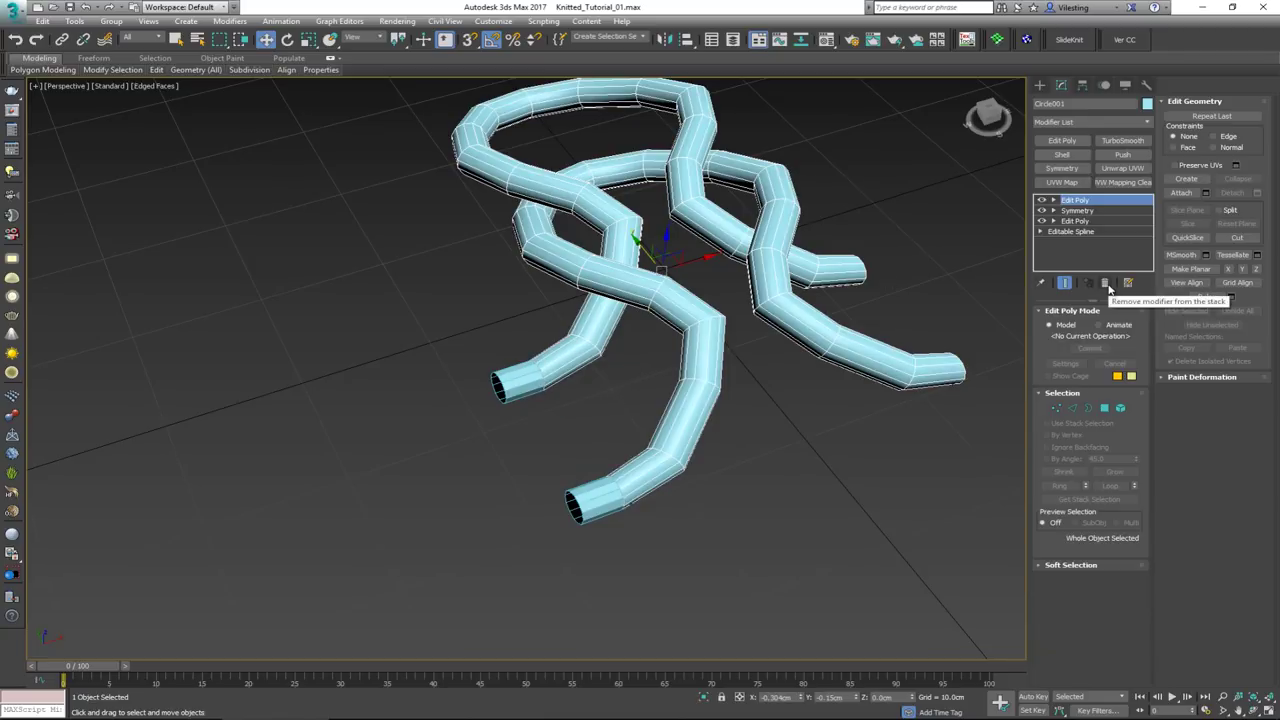
pyautogui.click(1106, 285)
pyautogui.click(812, 467)
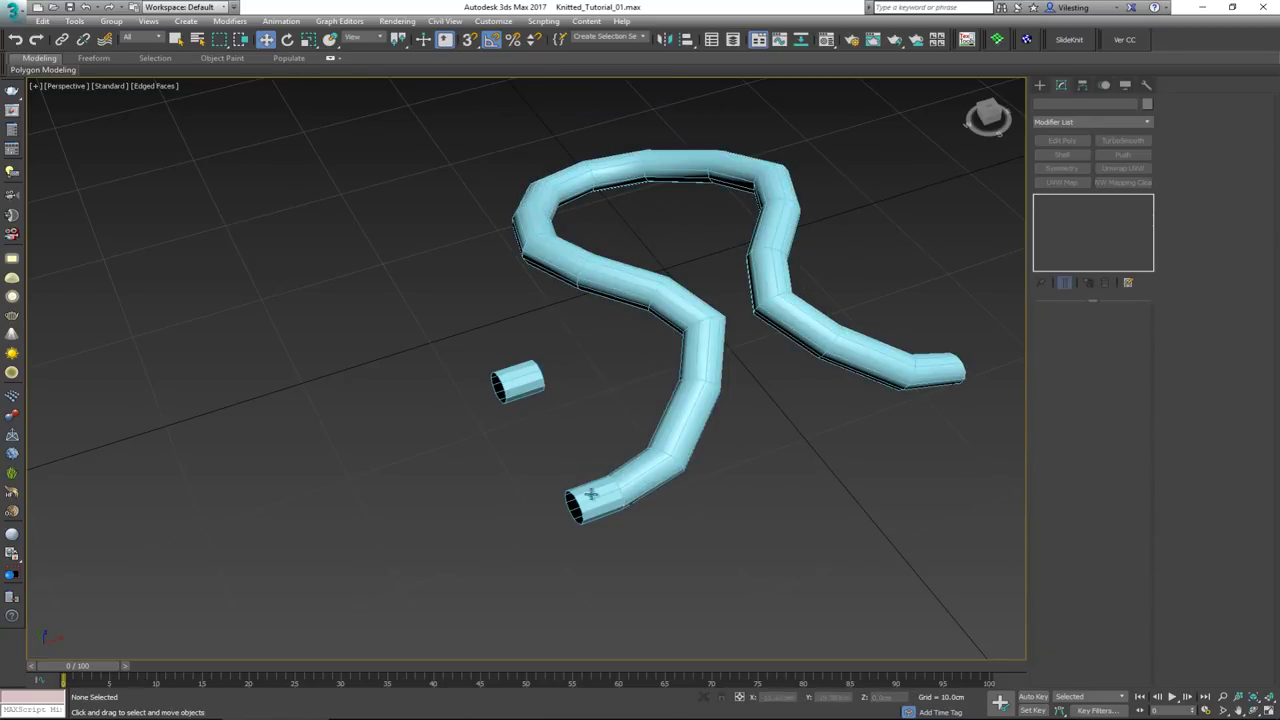
# Extend the outer open borders of both detached tube pieces outward along X by one more segment
pyautogui.click(574, 497)
pyautogui.scroll(5, 576, 456)
pyautogui.scroll(-3, 576, 459)
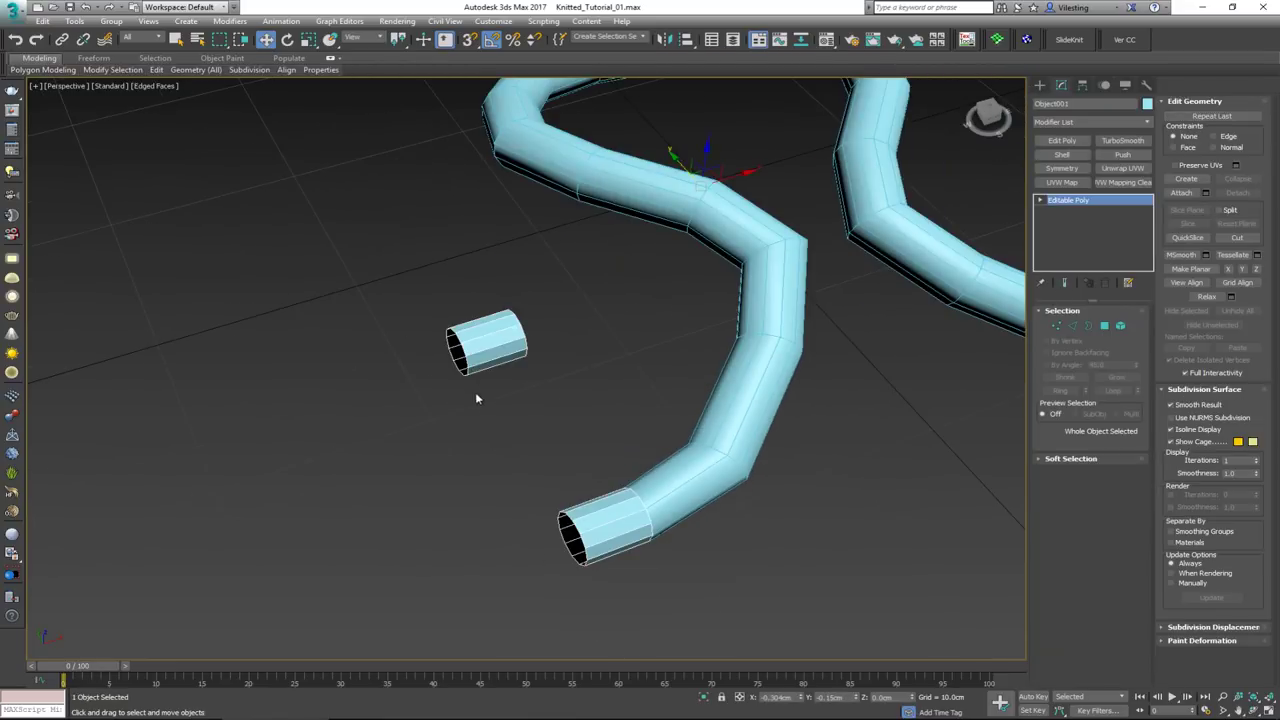
pyautogui.keyDown('alt'); pyautogui.moveTo(475, 392); pyautogui.dragTo(605, 553, button='middle'); pyautogui.keyUp('alt')
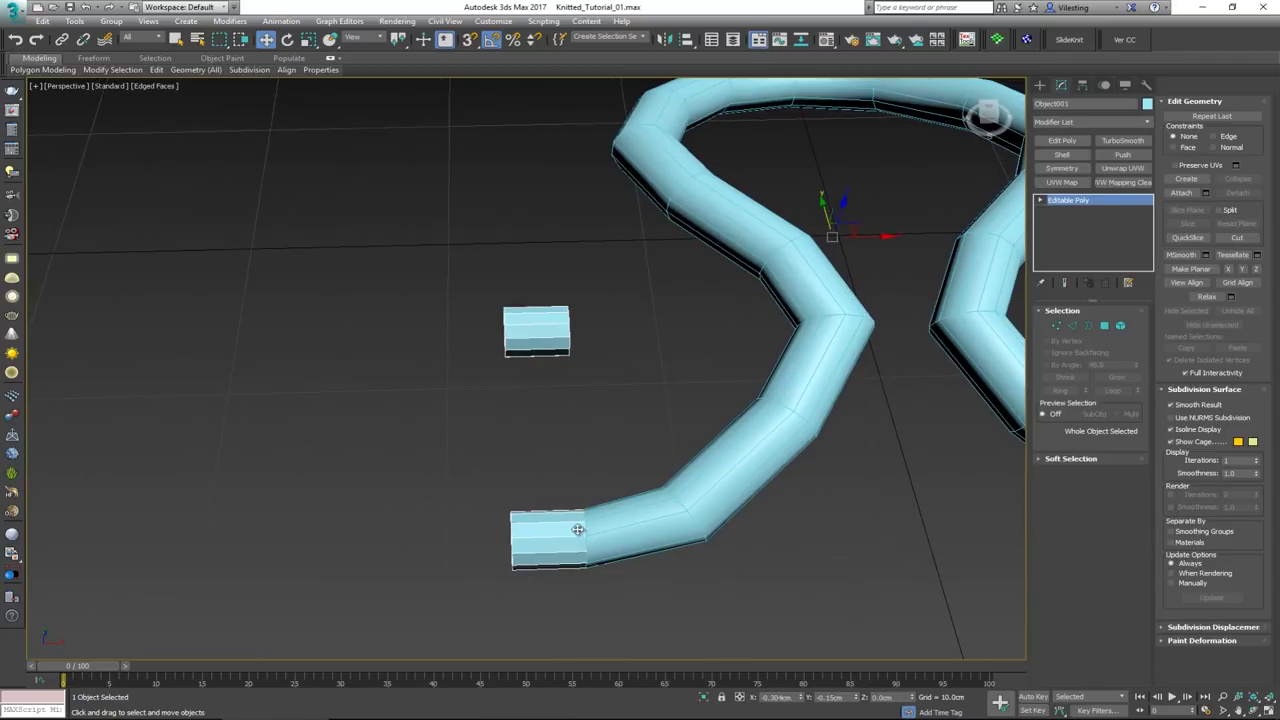
pyautogui.press('3')
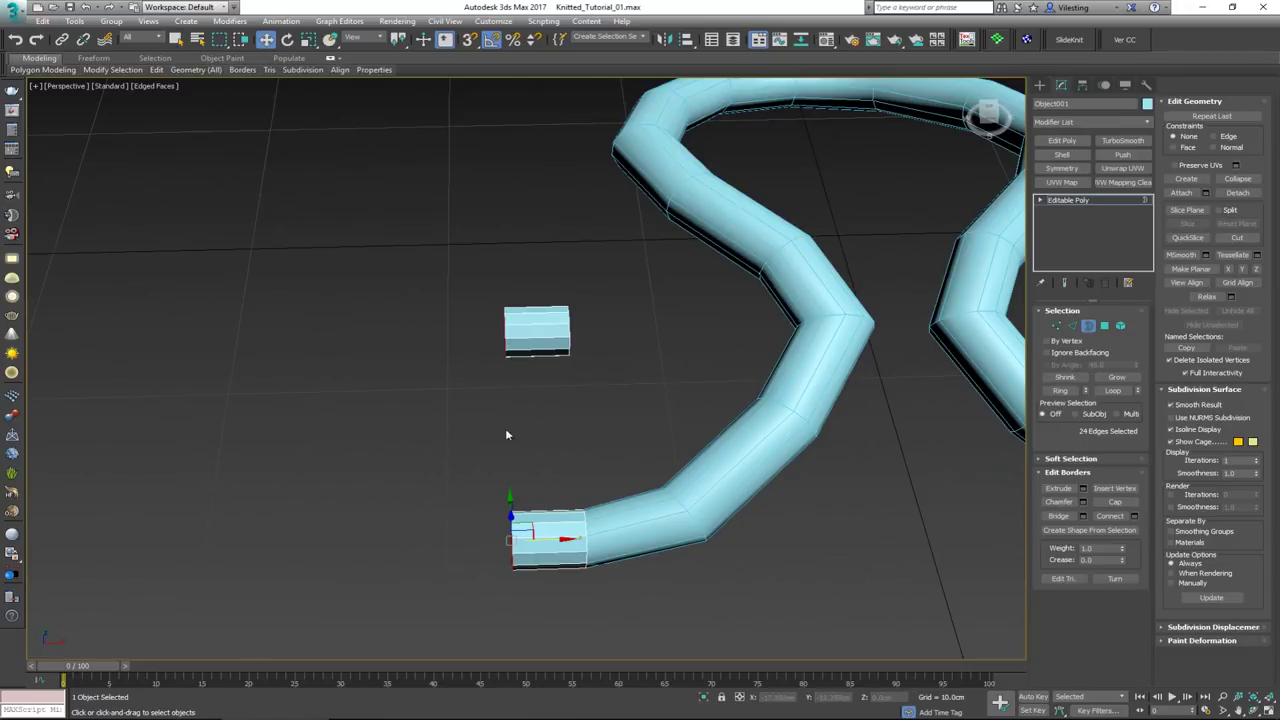
pyautogui.keyDown('shift'); pyautogui.moveTo(553, 537); pyautogui.dragTo(497, 537); pyautogui.keyUp('shift')
# Rotate the rear piece's outer border about the vertical axis and move it to face the front piece
pyautogui.keyDown('alt'); pyautogui.moveTo(497, 537); pyautogui.dragTo(403, 431, button='middle'); pyautogui.keyUp('alt')
pyautogui.click(365, 348)
pyautogui.press('e')
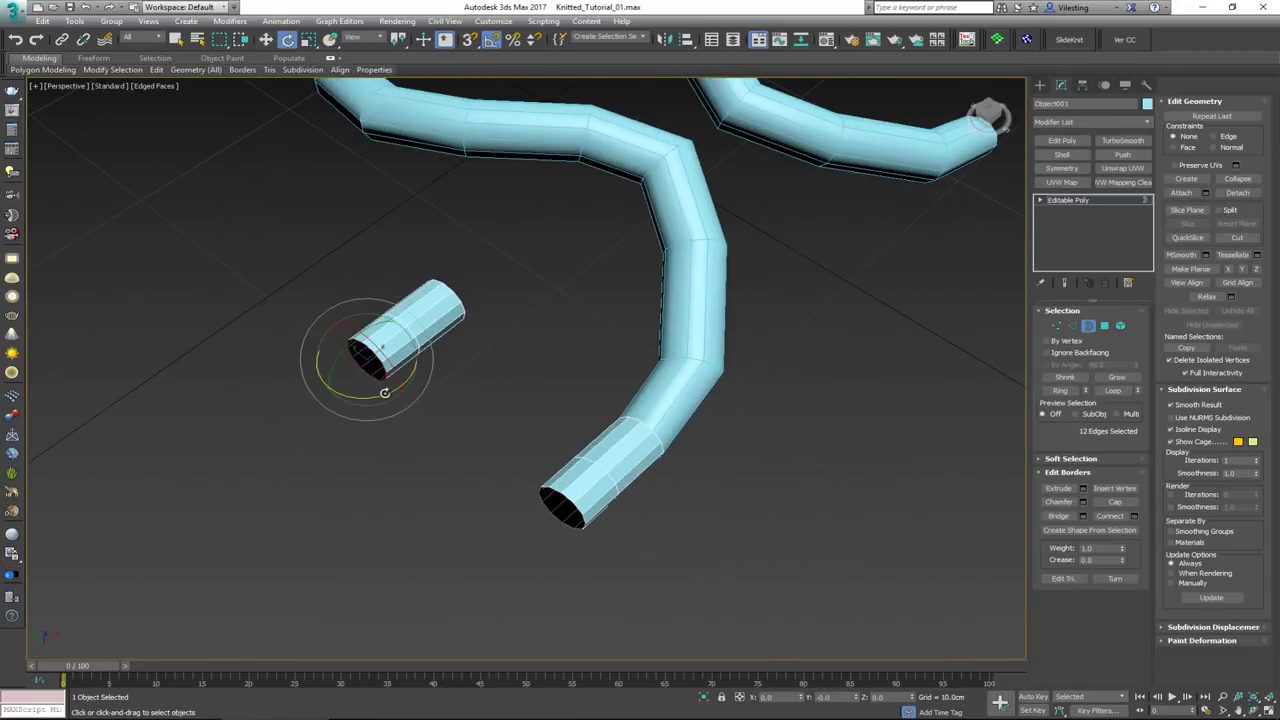
pyautogui.moveTo(379, 396); pyautogui.dragTo(442, 394)
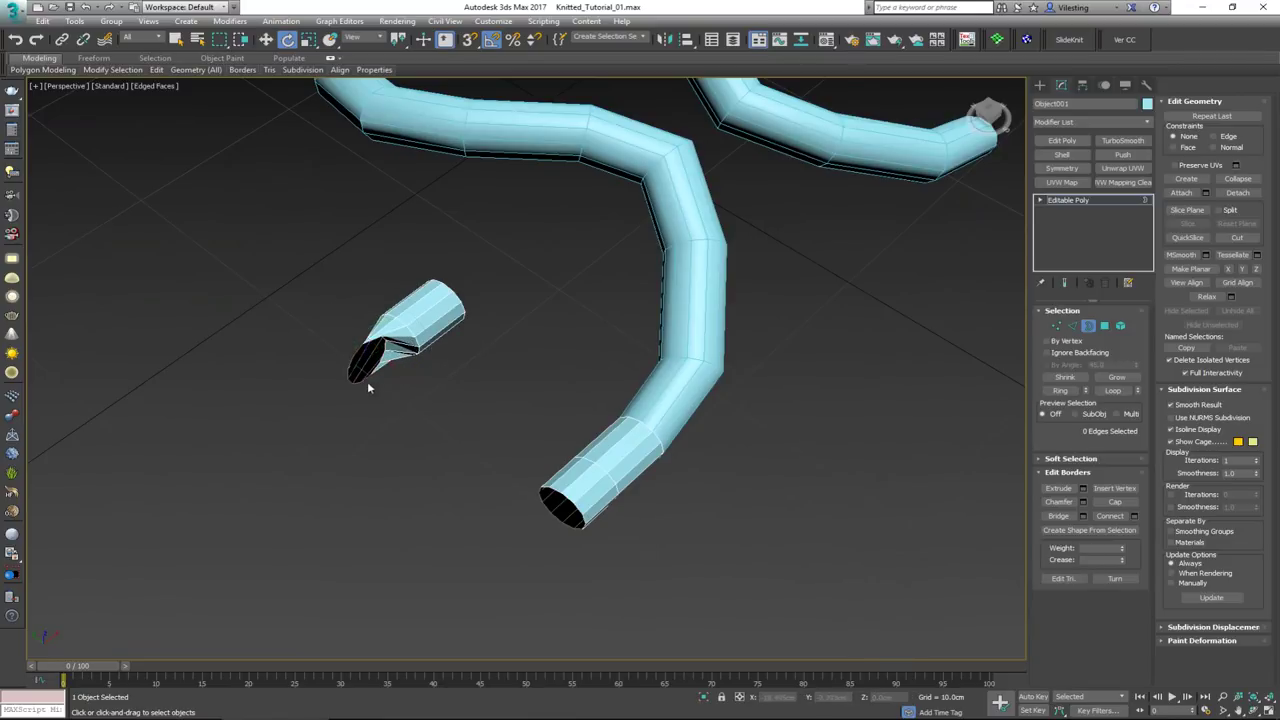
pyautogui.moveTo(375, 396); pyautogui.dragTo(420, 402)
pyautogui.press('w')
# Rotate the front piece's outer border about the vertical axis and move it to face the rear piece's border
pyautogui.click(566, 512)
pyautogui.press('e')
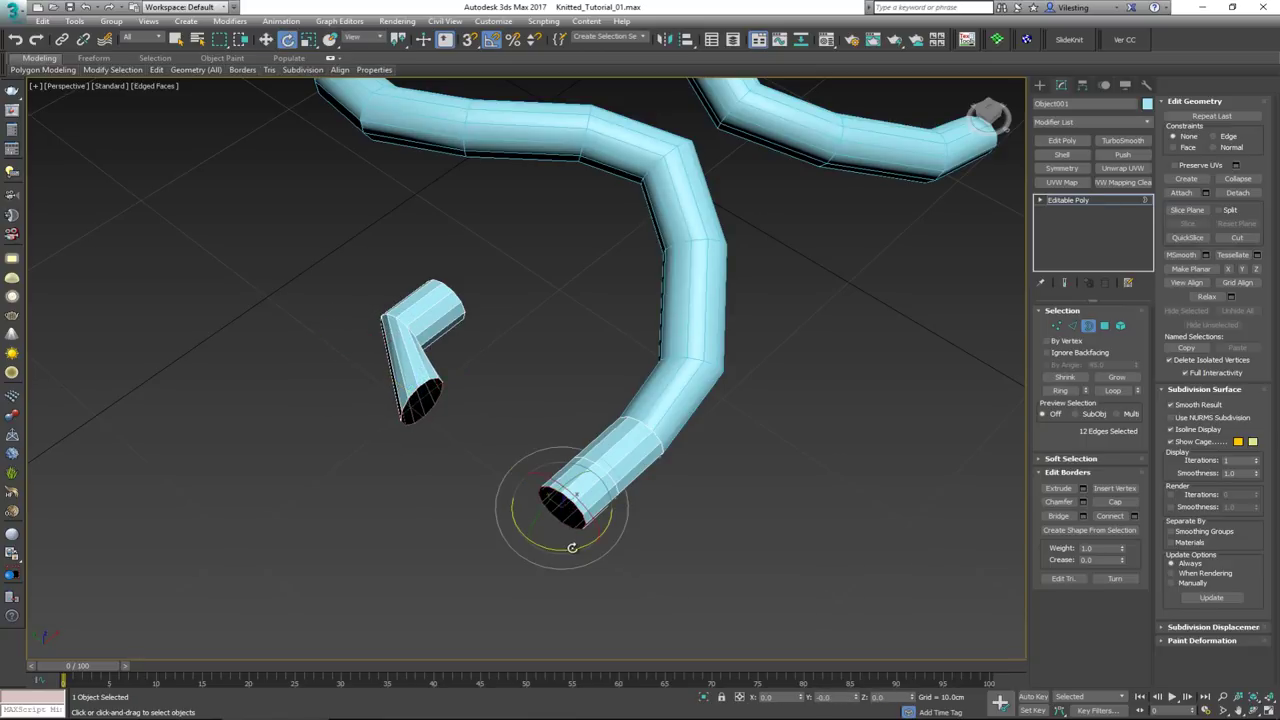
pyautogui.moveTo(572, 548); pyautogui.dragTo(514, 569)
pyautogui.press('w')
pyautogui.moveTo(532, 489); pyautogui.dragTo(485, 456)
# Bridge the two facing borders and chamfer the edge loops at the joints by 1.0 cm
pyautogui.keyDown('ctrl'); pyautogui.click(440, 397); pyautogui.keyUp('ctrl')
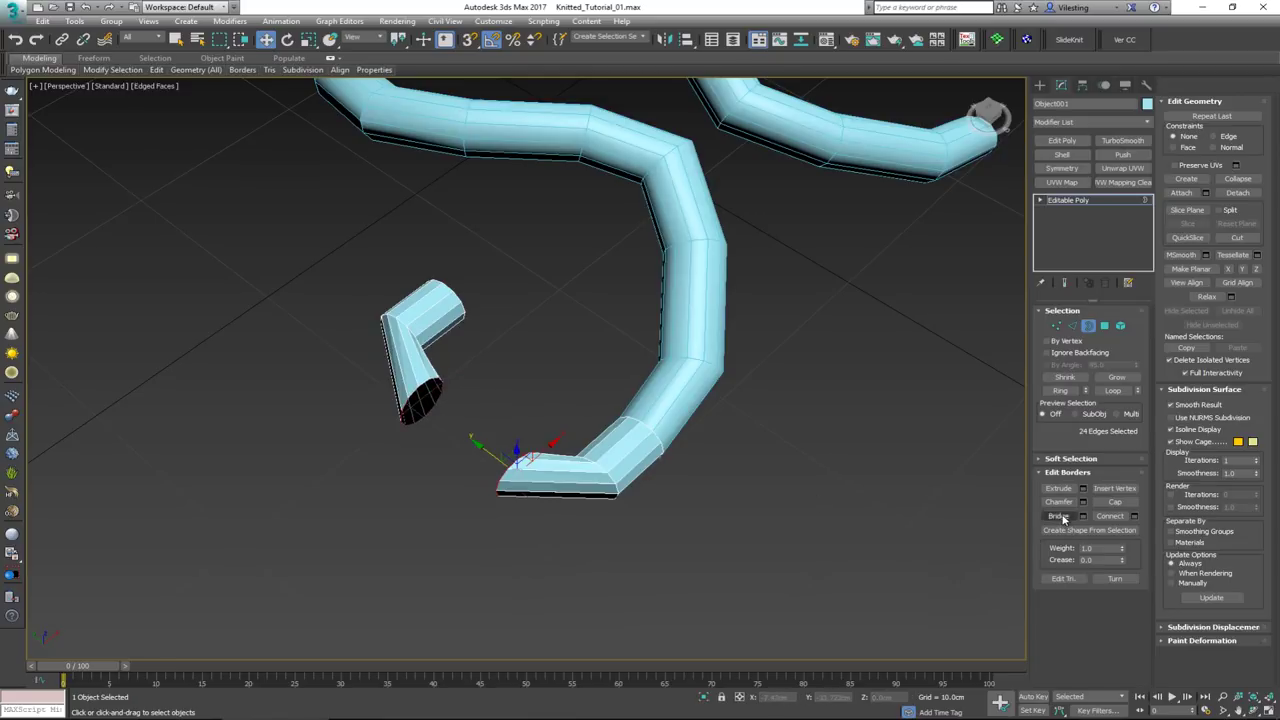
pyautogui.click(1058, 515)
pyautogui.keyDown('alt'); pyautogui.moveTo(414, 437); pyautogui.dragTo(450, 445, button='middle'); pyautogui.keyUp('alt')
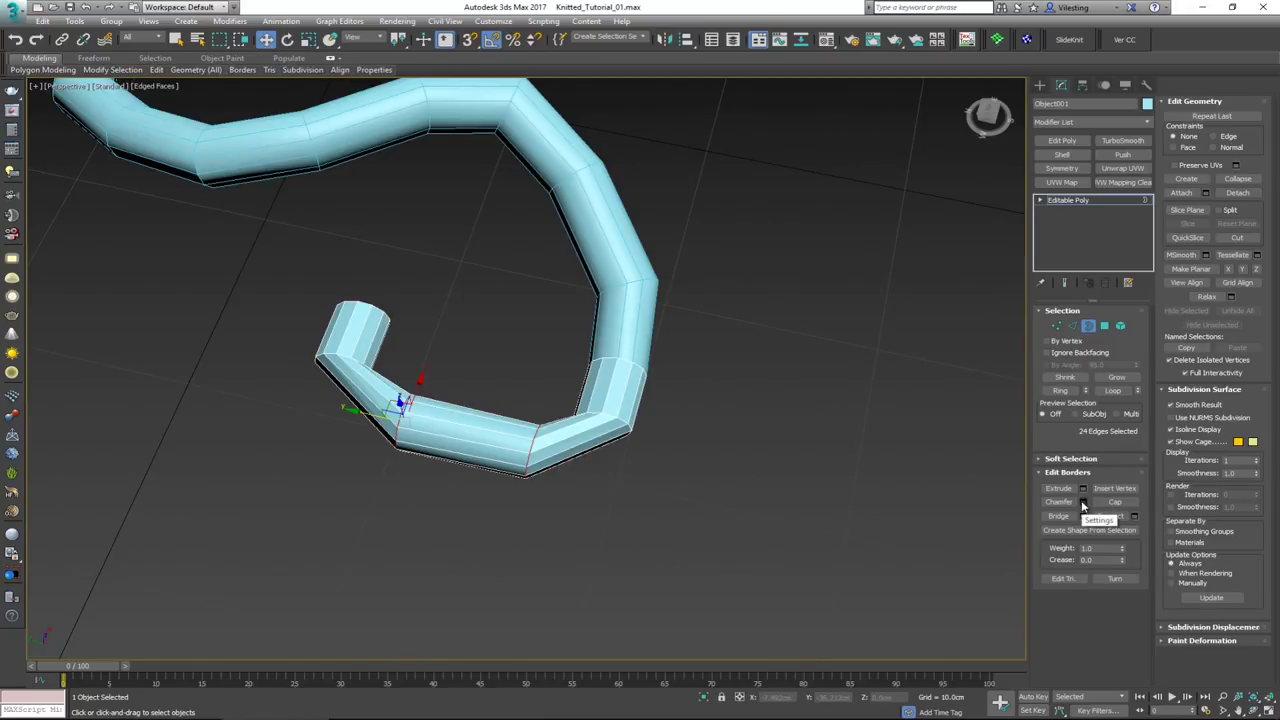
pyautogui.click(1082, 503)
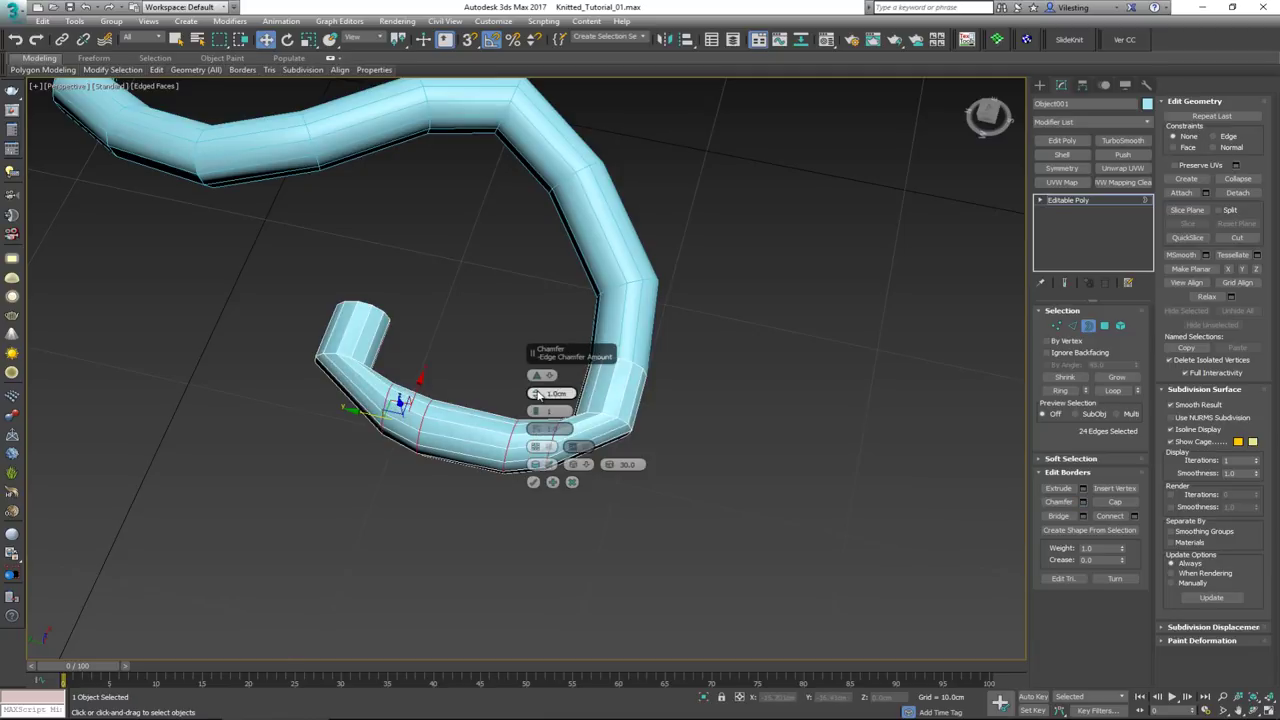
pyautogui.click(533, 482)
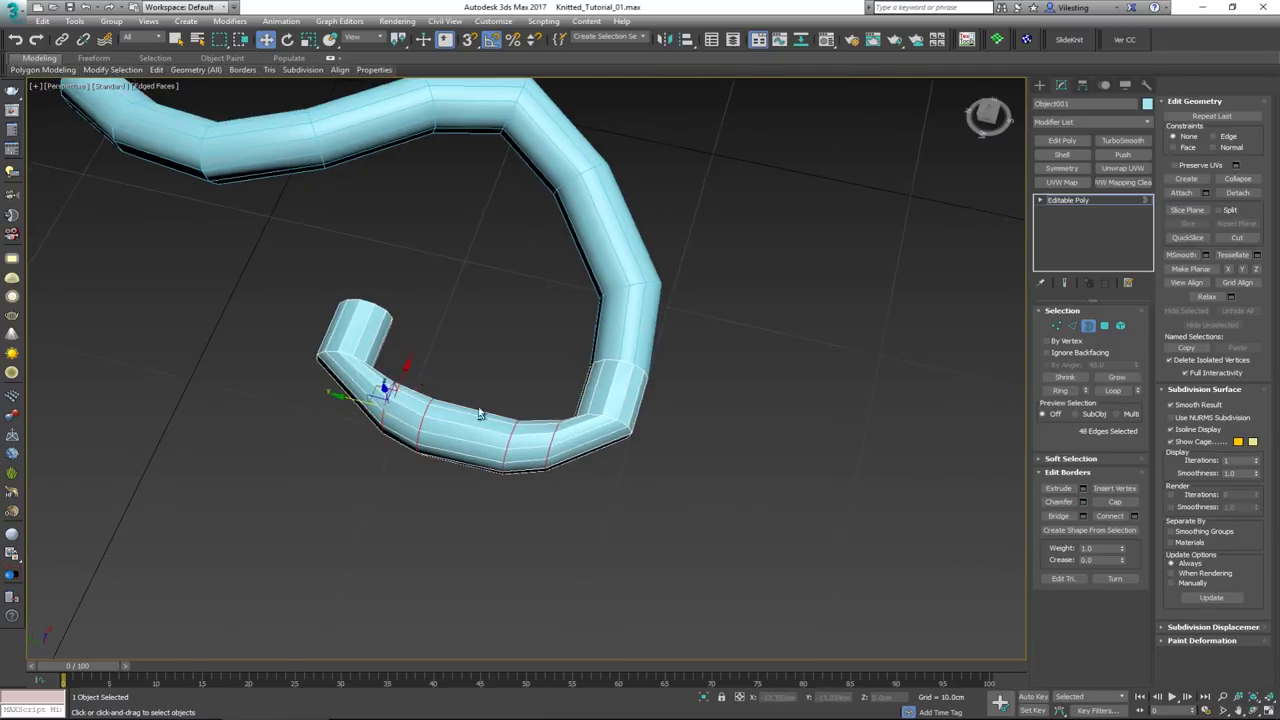
# Select the chamfered edge loop nearest the rear end piece and smooth its curvature with Set Flow
pyautogui.keyDown('alt'); pyautogui.moveTo(383, 380); pyautogui.dragTo(425, 430, button='middle'); pyautogui.keyUp('alt')
pyautogui.moveTo(488, 388); pyautogui.dragTo(487, 450)
pyautogui.click(494, 511)
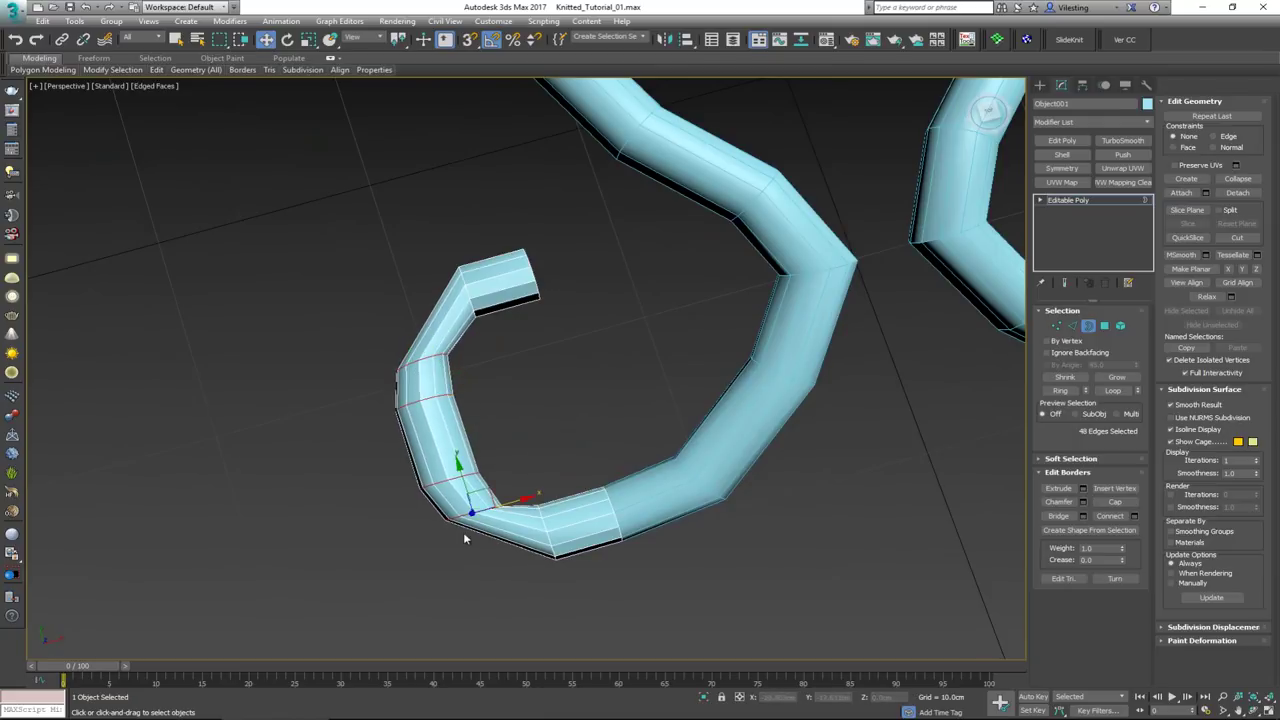
pyautogui.click(543, 441)
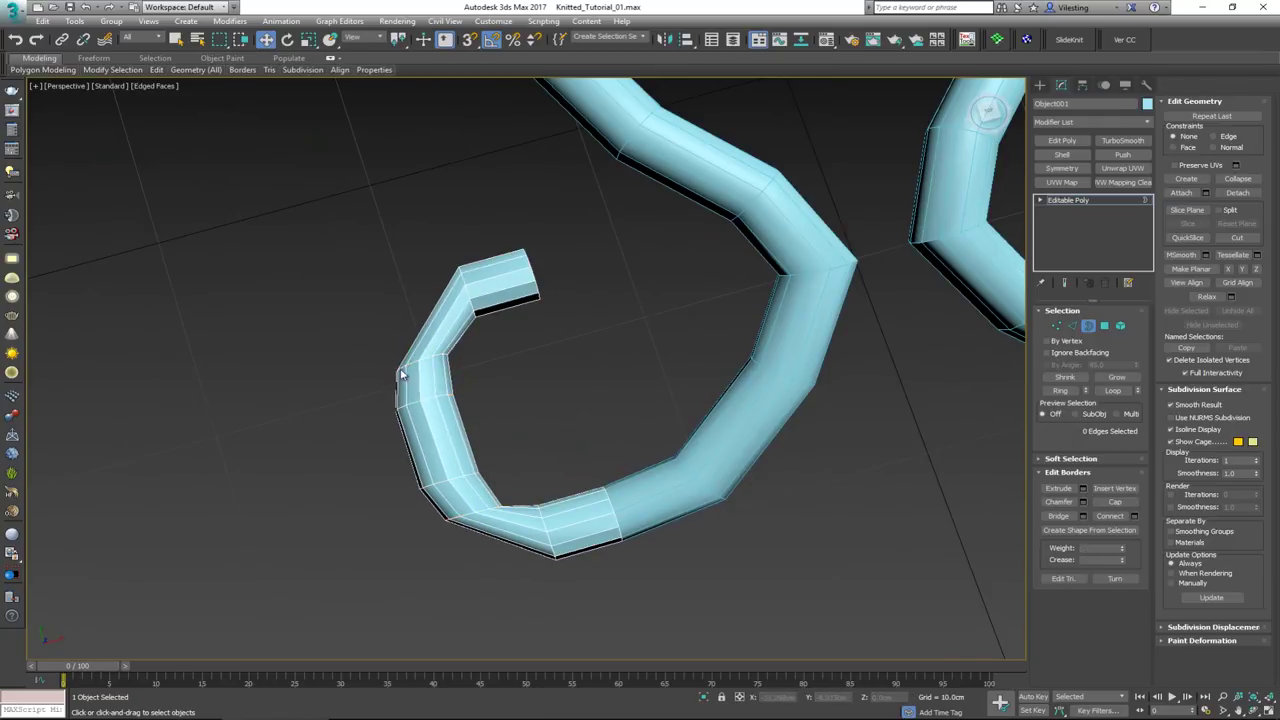
pyautogui.press('2')
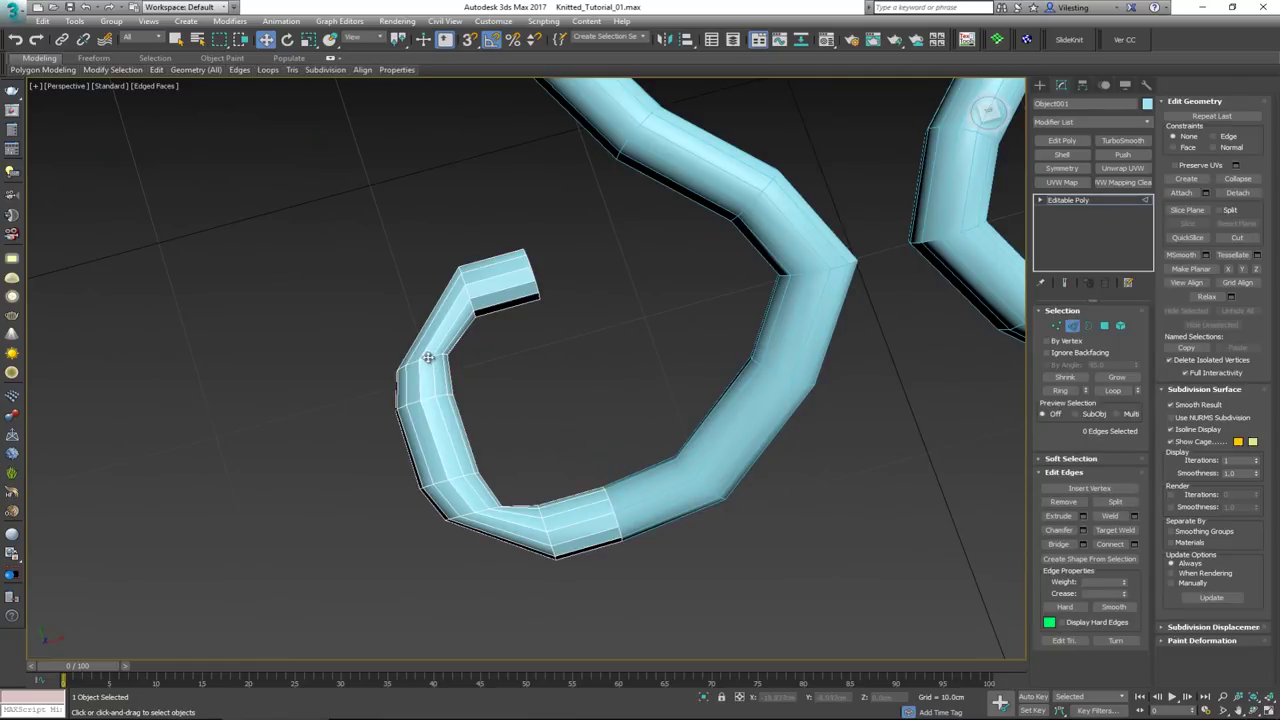
pyautogui.doubleClick(425, 360)
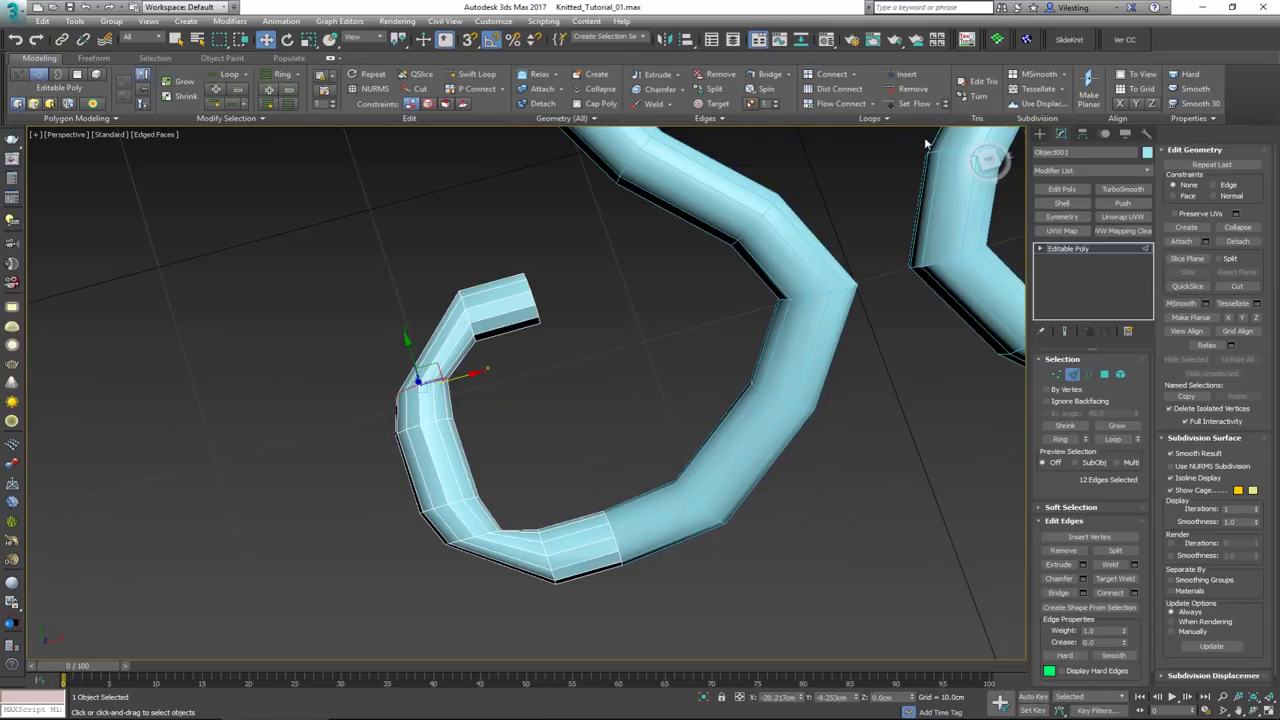
pyautogui.click(910, 110)
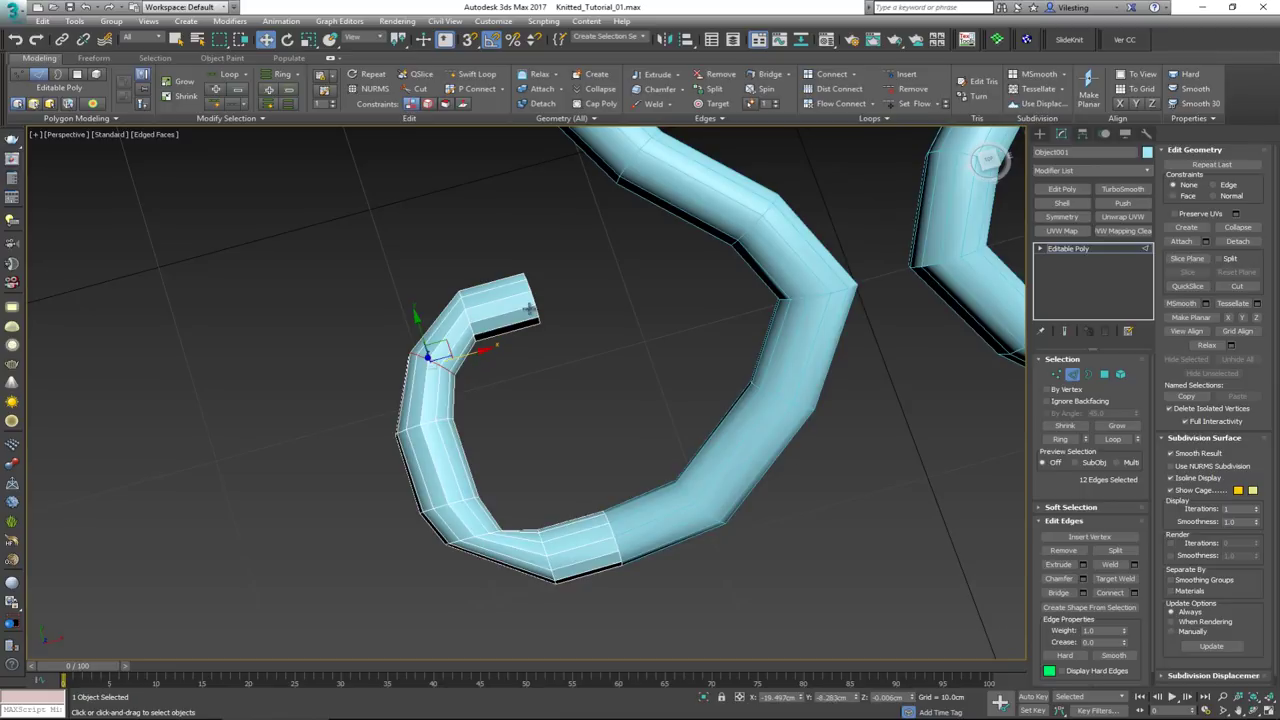
# Apply Set Flow to the other edge loops of the connecting bend, up to the corner beside the rear end
pyautogui.doubleClick(483, 535)
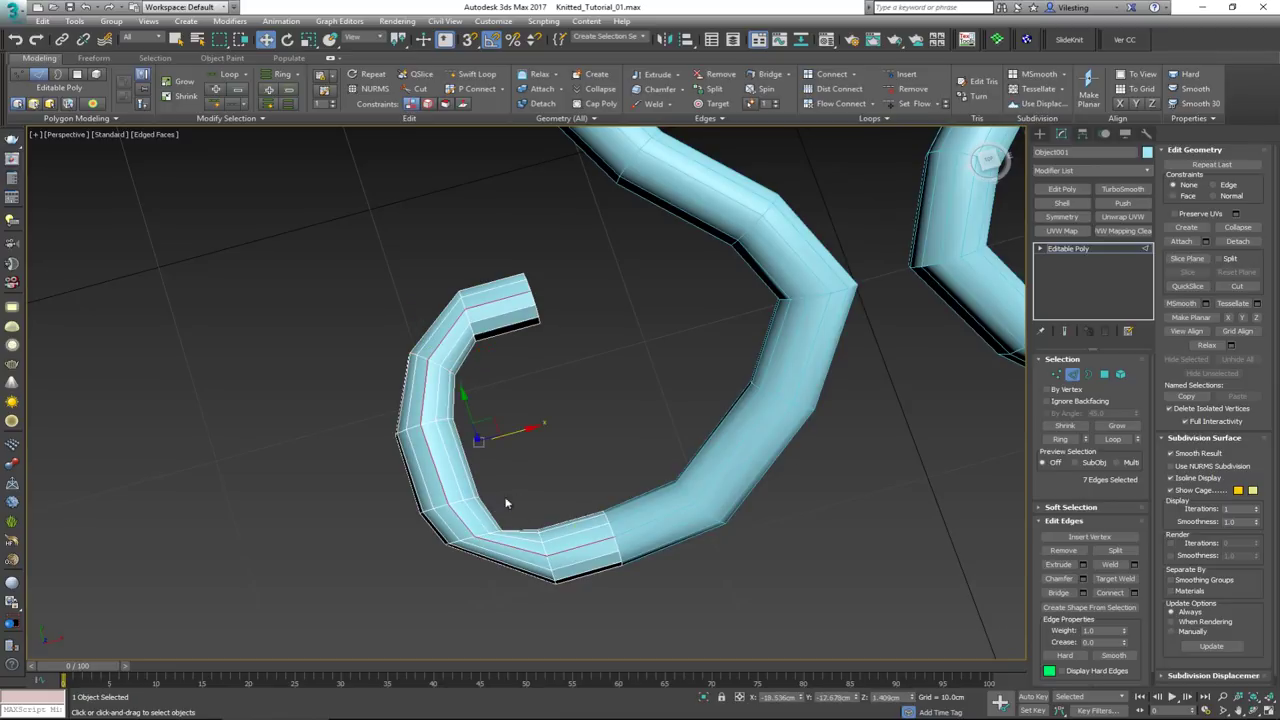
pyautogui.doubleClick(467, 541)
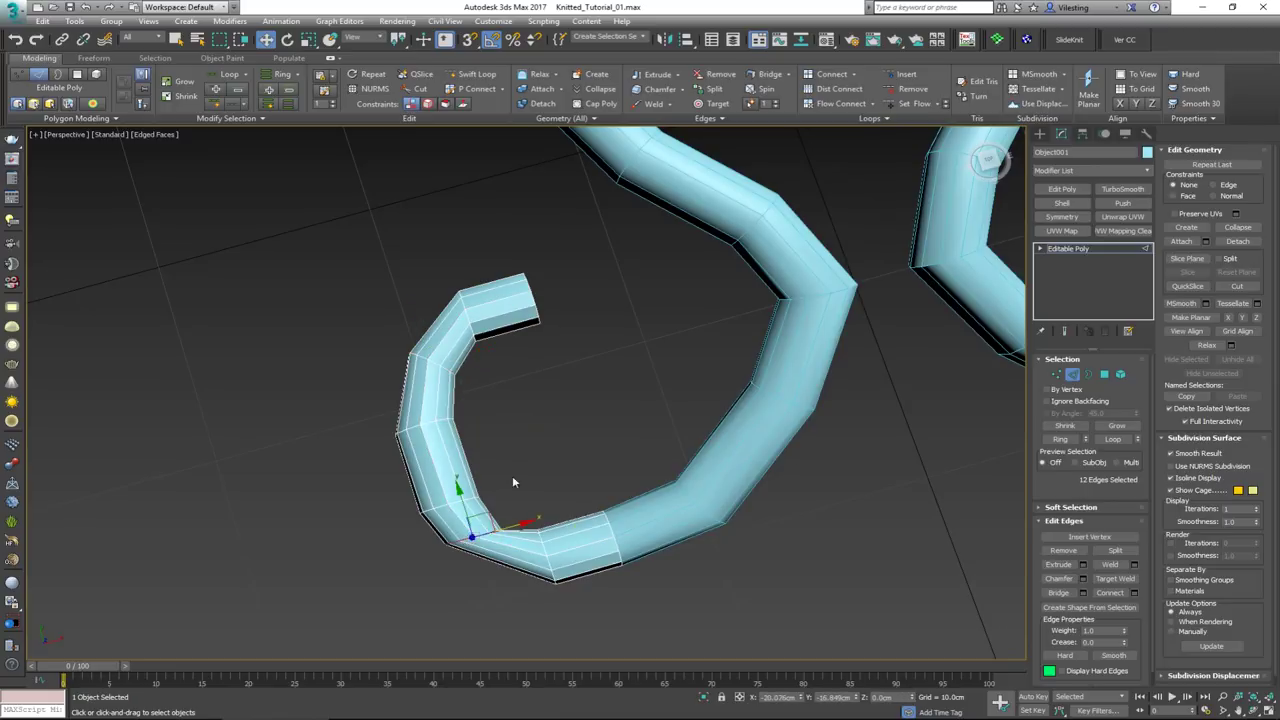
pyautogui.click(908, 106)
pyautogui.doubleClick(456, 500)
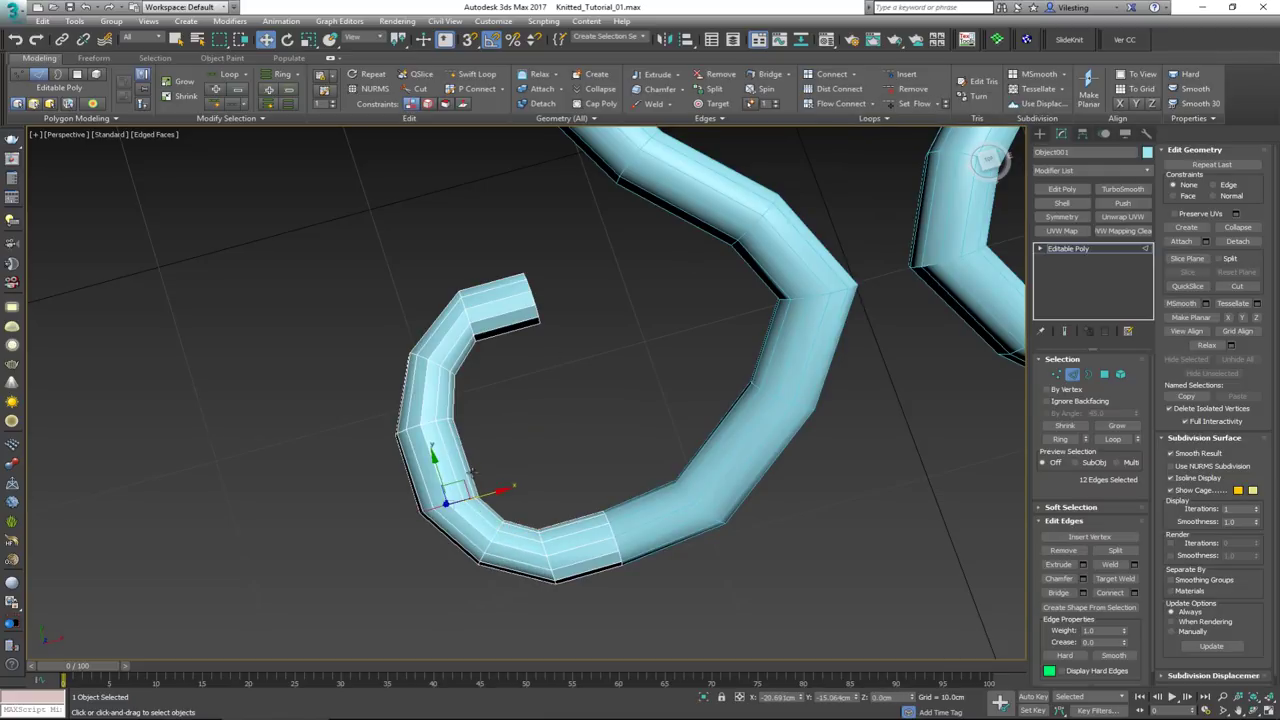
pyautogui.click(908, 106)
pyautogui.doubleClick(416, 422)
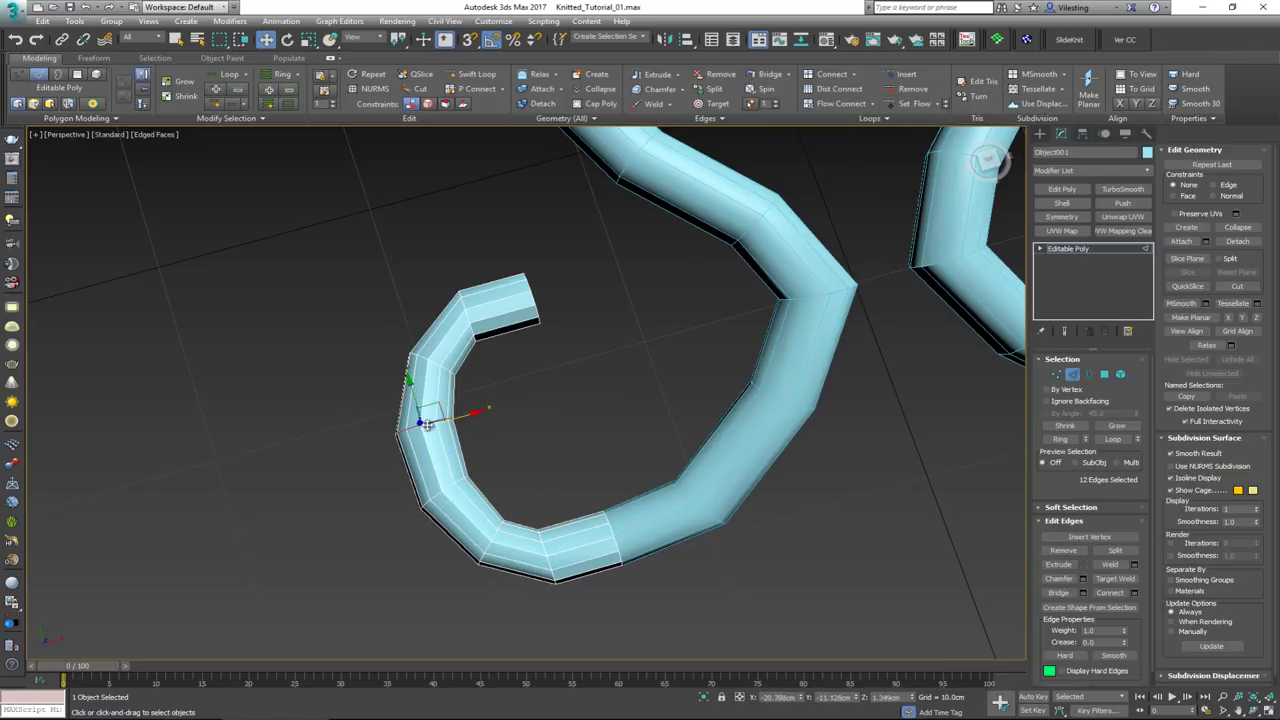
pyautogui.doubleClick(488, 320)
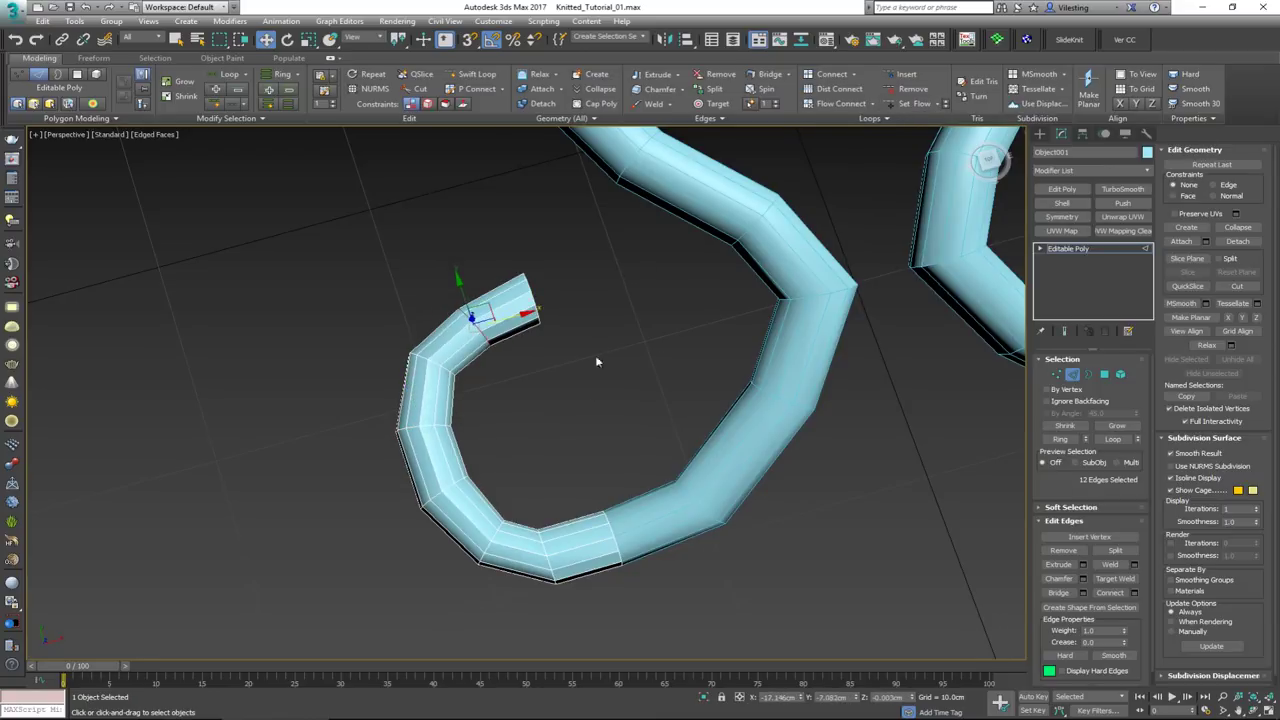
# Try adding extra edge loops along the connecting bend with Swift Loop
pyautogui.doubleClick(549, 564)
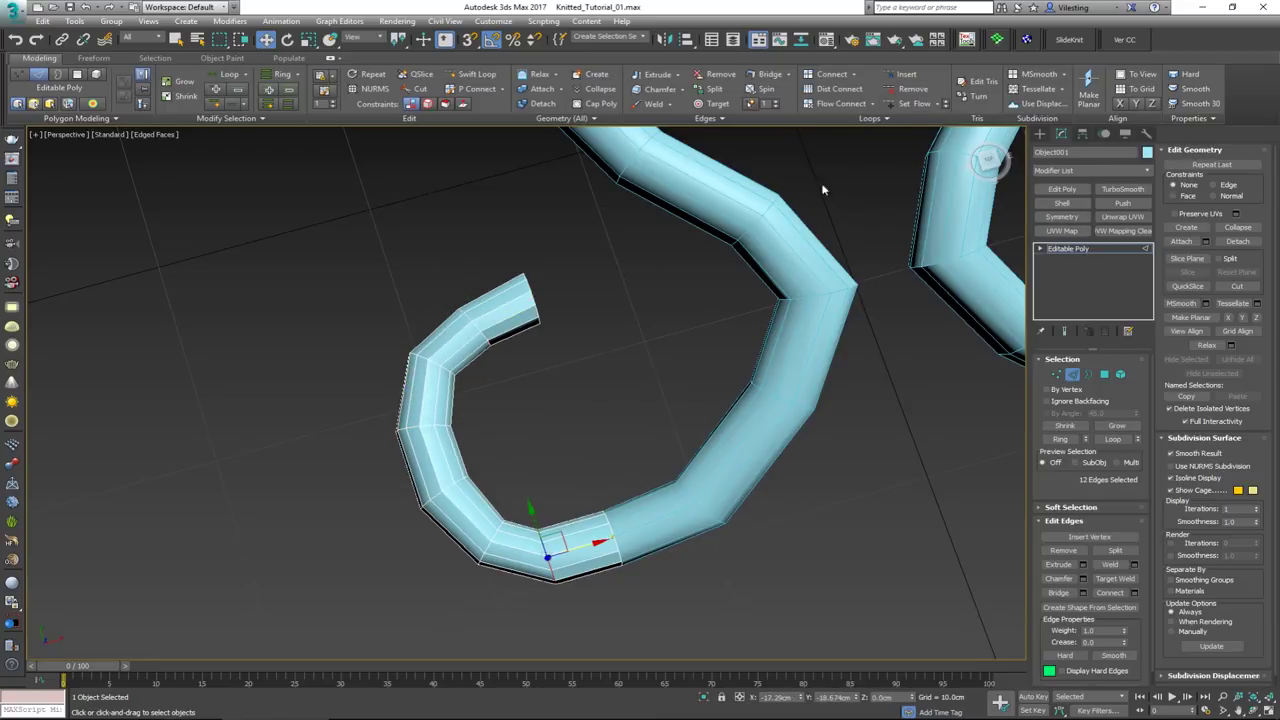
pyautogui.keyDown('alt'); pyautogui.moveTo(645, 347); pyautogui.dragTo(595, 331, button='middle'); pyautogui.keyUp('alt')
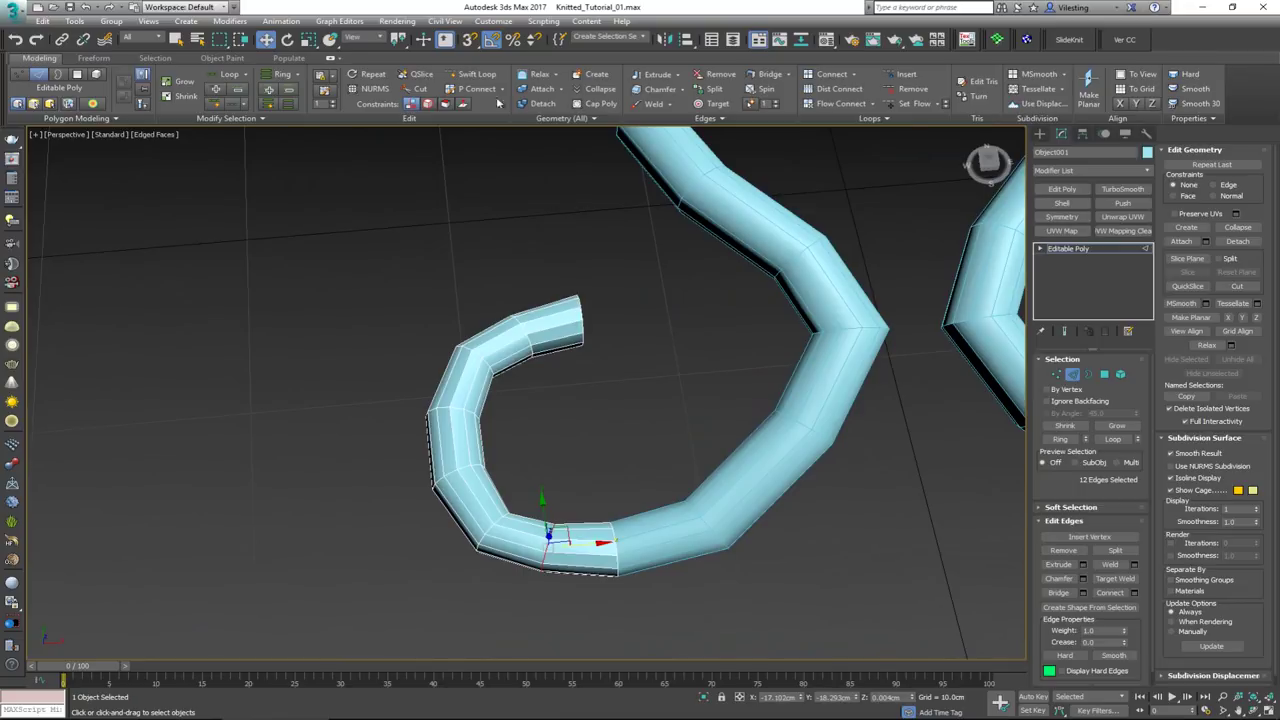
pyautogui.click(476, 74)
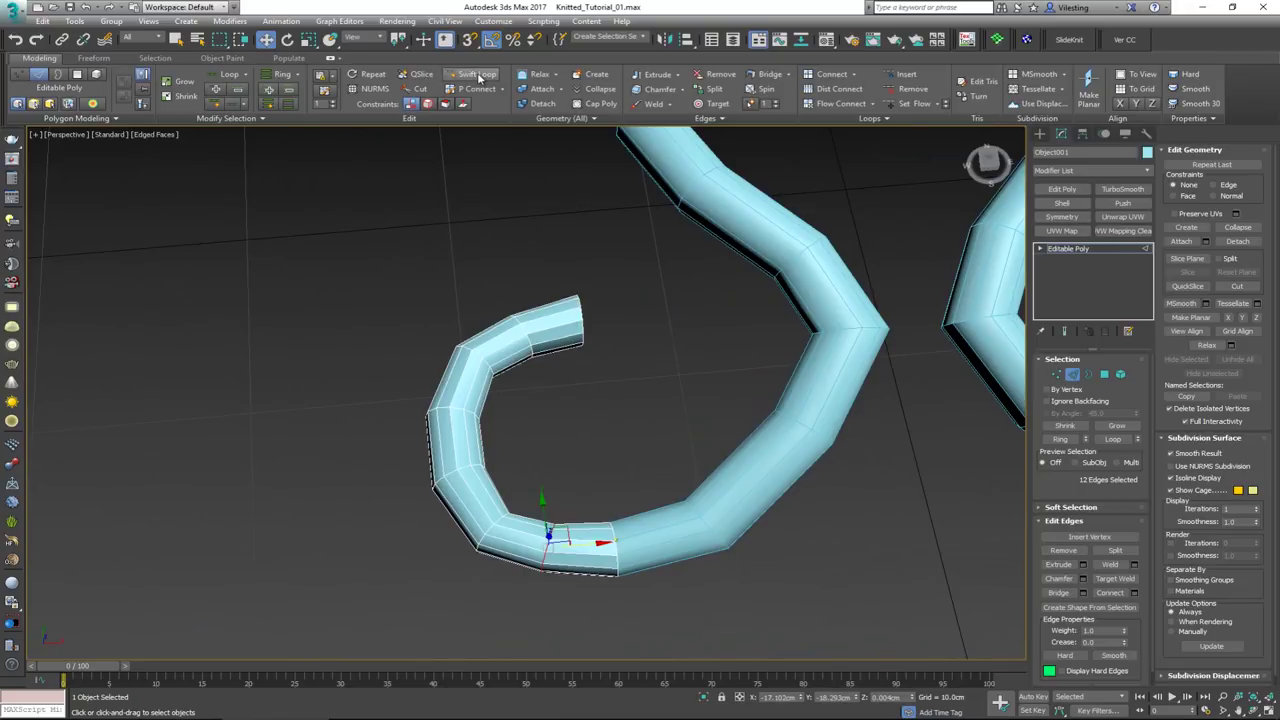
pyautogui.click(550, 320)
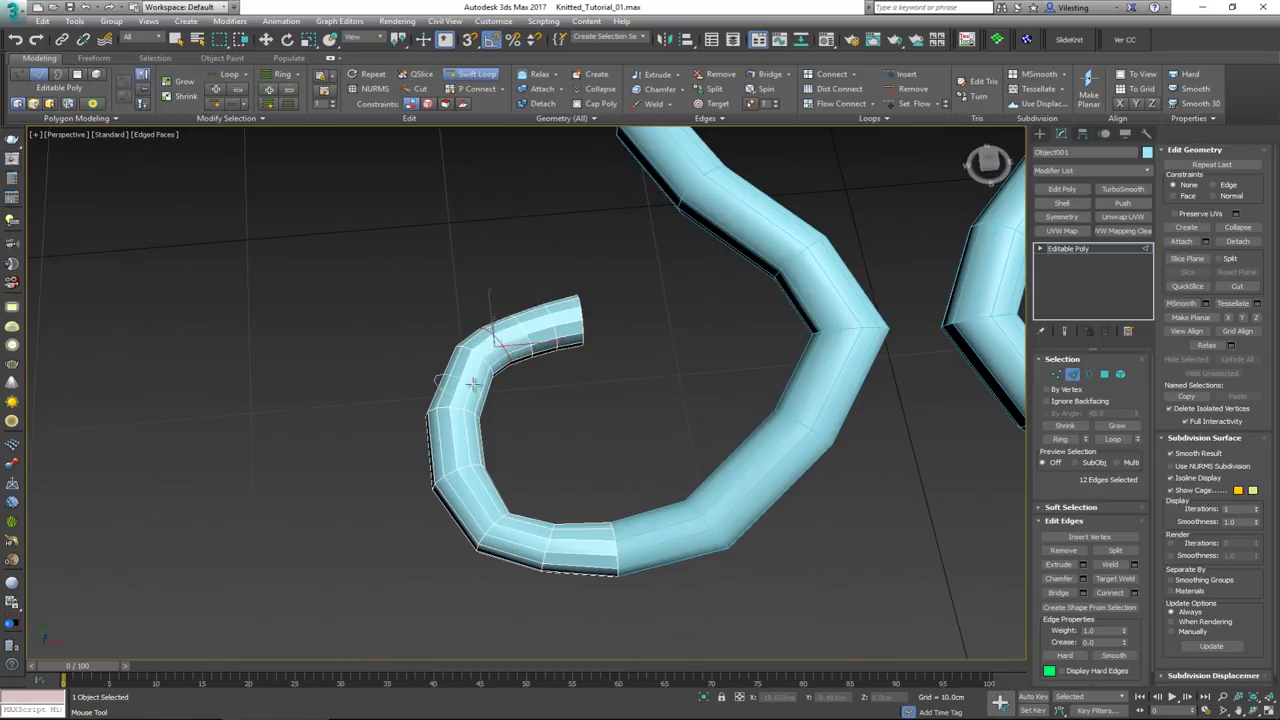
pyautogui.click(483, 490)
pyautogui.click(518, 533)
pyautogui.click(581, 548)
pyautogui.rightClick(618, 464)
# Undo the edge loops added to the connecting bend
pyautogui.hotkey('ctrl', 'z')
pyautogui.hotkey('ctrl', 'z')
pyautogui.hotkey('ctrl', 'z')
pyautogui.hotkey('ctrl', 'z')
pyautogui.hotkey('ctrl', 'z')
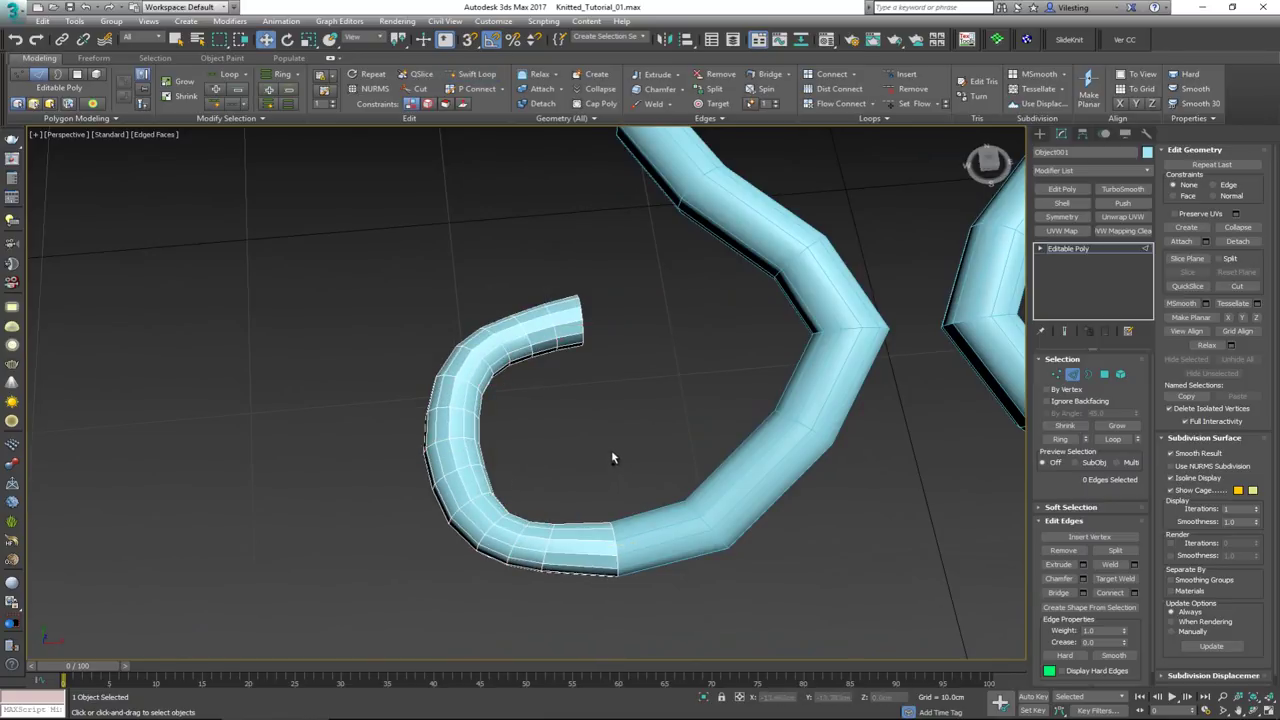
pyautogui.hotkey('ctrl', 'z')
pyautogui.hotkey('ctrl', 'z')
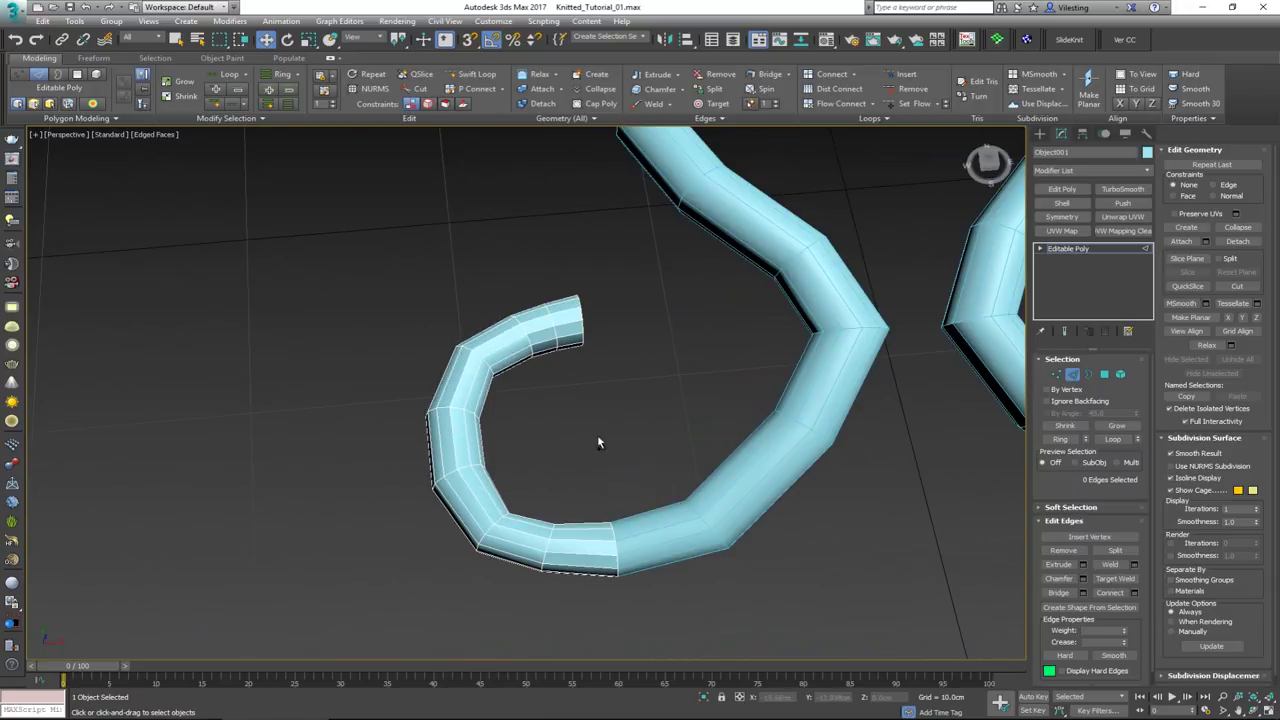
# Leave edge editing on the connector piece and select the main mirrored yarn loop
pyautogui.keyDown('alt'); pyautogui.moveTo(568, 347); pyautogui.dragTo(466, 432, button='middle'); pyautogui.keyUp('alt')
pyautogui.click(1072, 375)
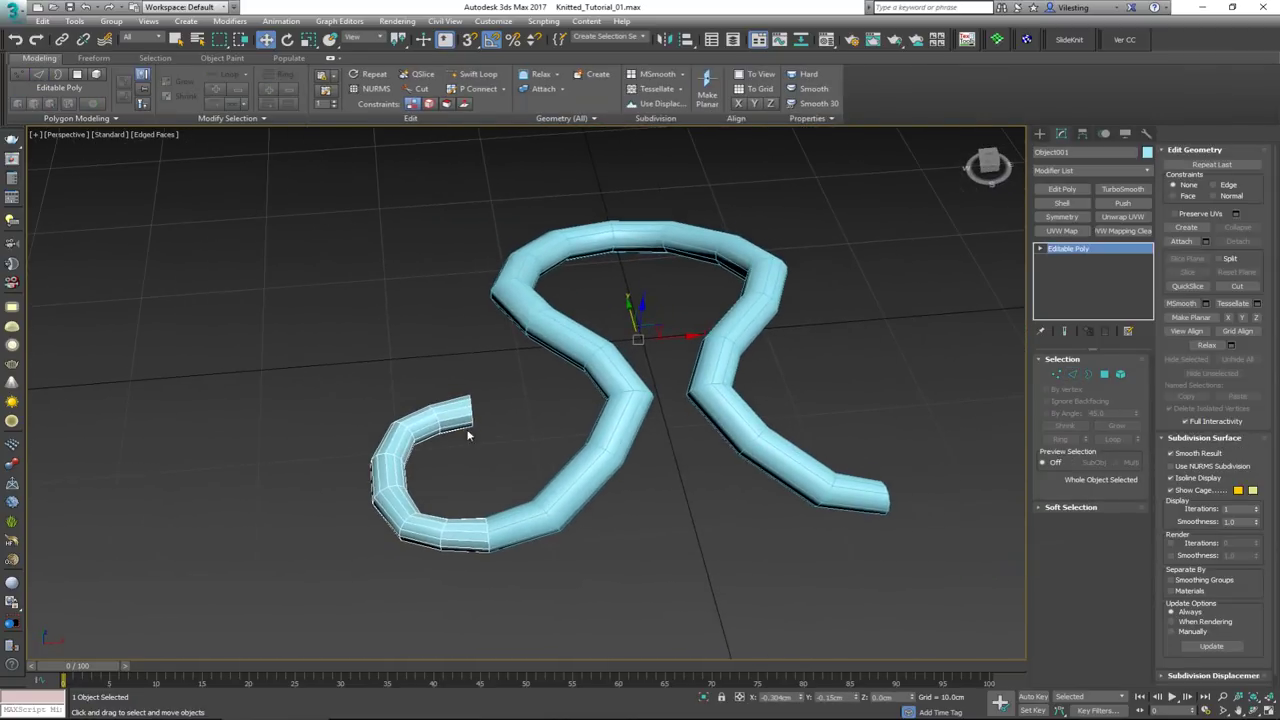
pyautogui.click(528, 411)
pyautogui.moveTo(594, 366)
pyautogui.keyDown('alt'); pyautogui.mouseDown(button='middle')
pyautogui.moveTo(629, 360)
pyautogui.moveTo(603, 371)
pyautogui.mouseUp(button='middle'); pyautogui.keyUp('alt')
pyautogui.click(603, 371)
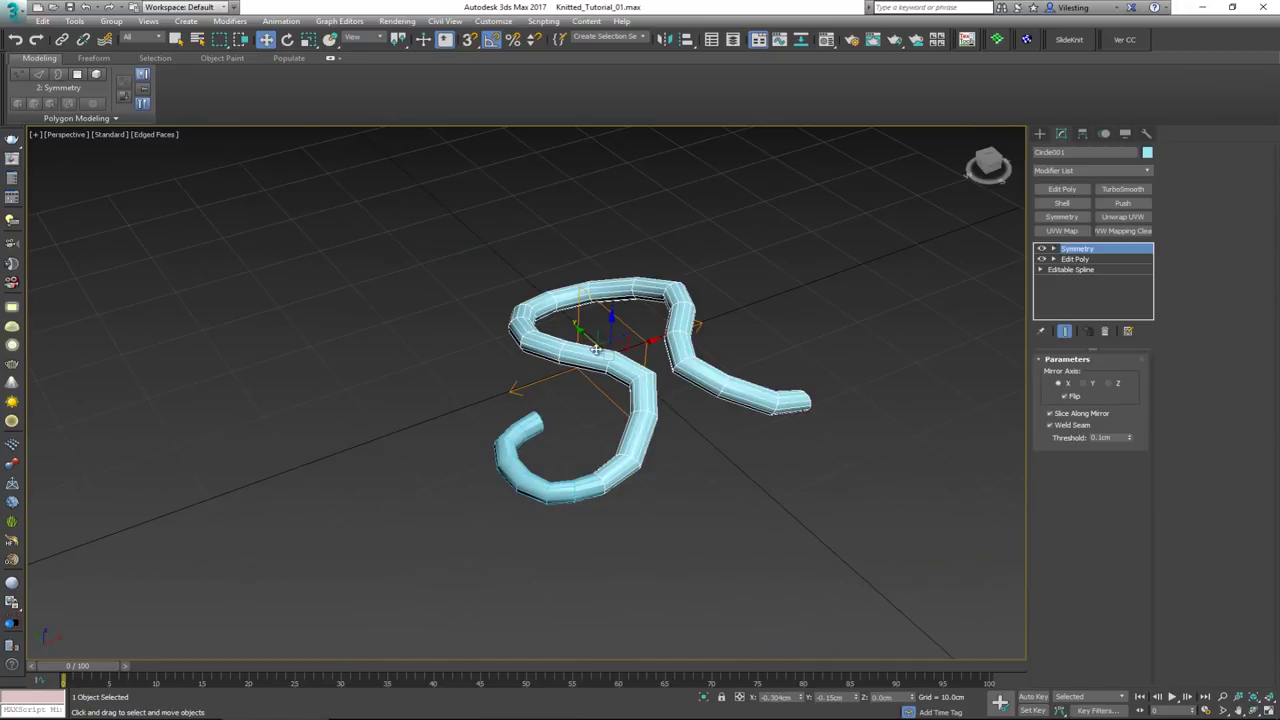
pyautogui.click(588, 450)
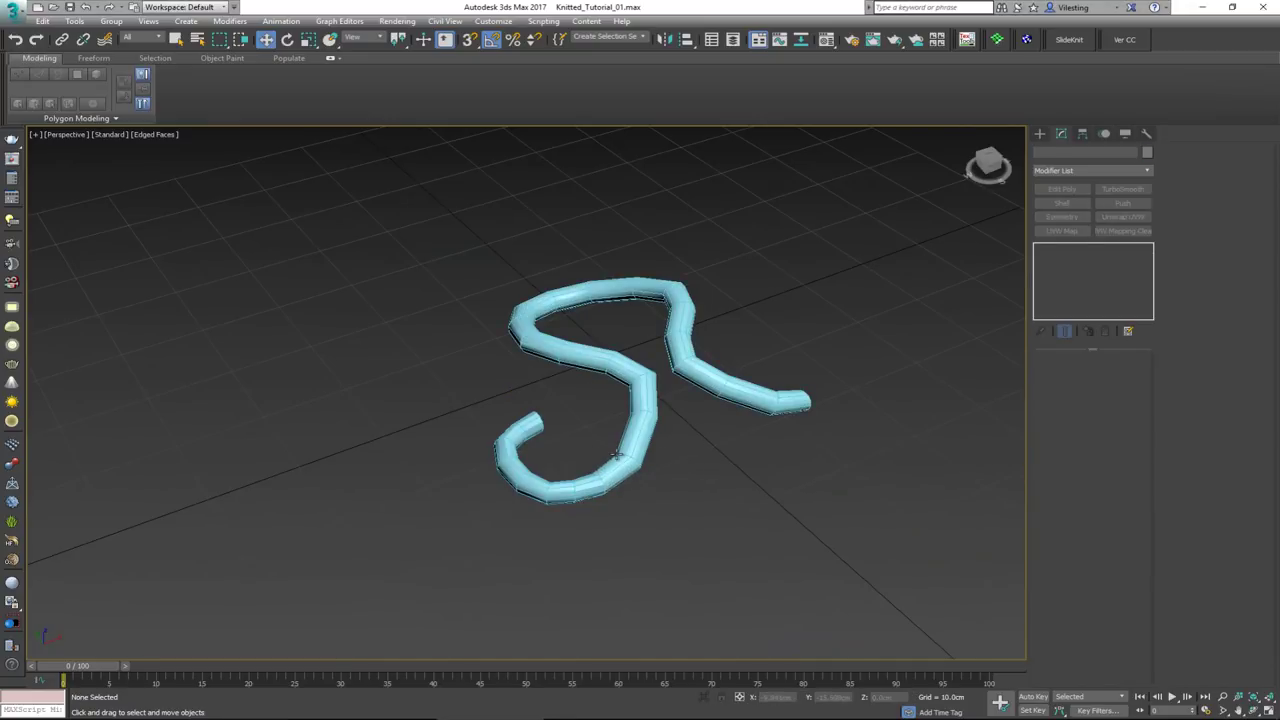
pyautogui.click(617, 453)
pyautogui.scroll(6, 592, 437)
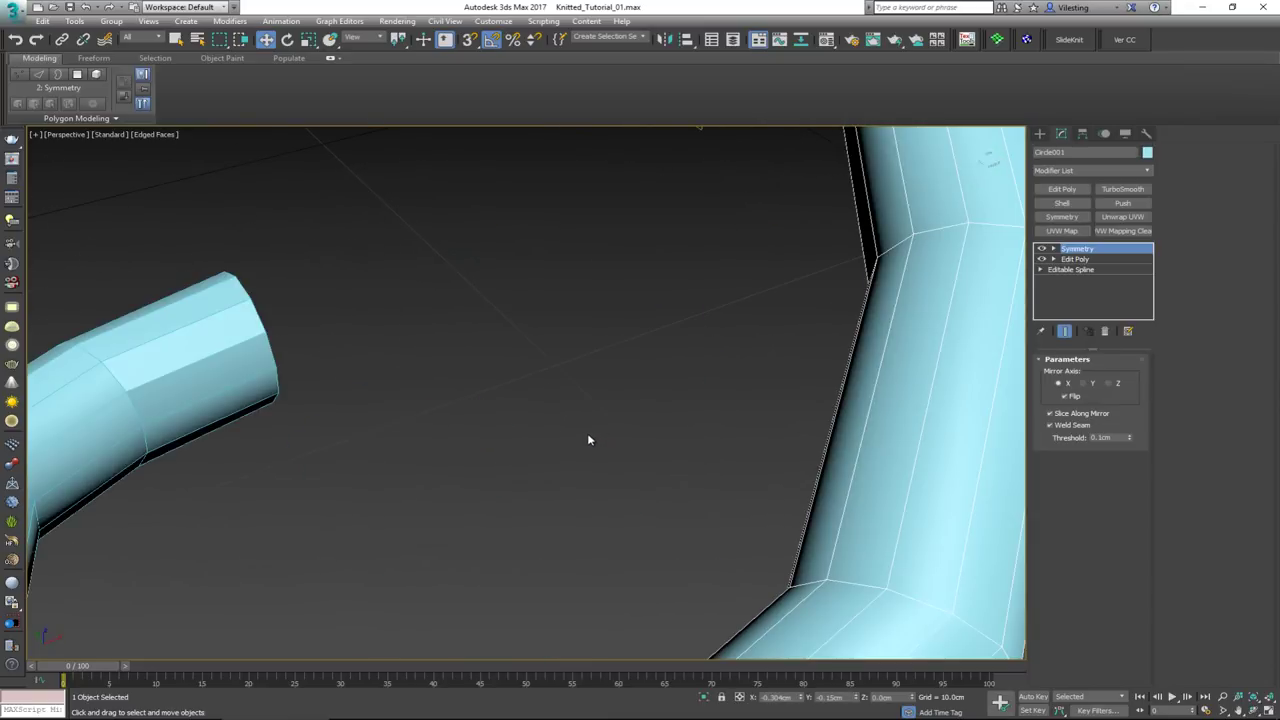
pyautogui.scroll(-5, 587, 433)
pyautogui.keyDown('alt'); pyautogui.moveTo(587, 418); pyautogui.dragTo(540, 482, button='middle'); pyautogui.keyUp('alt')
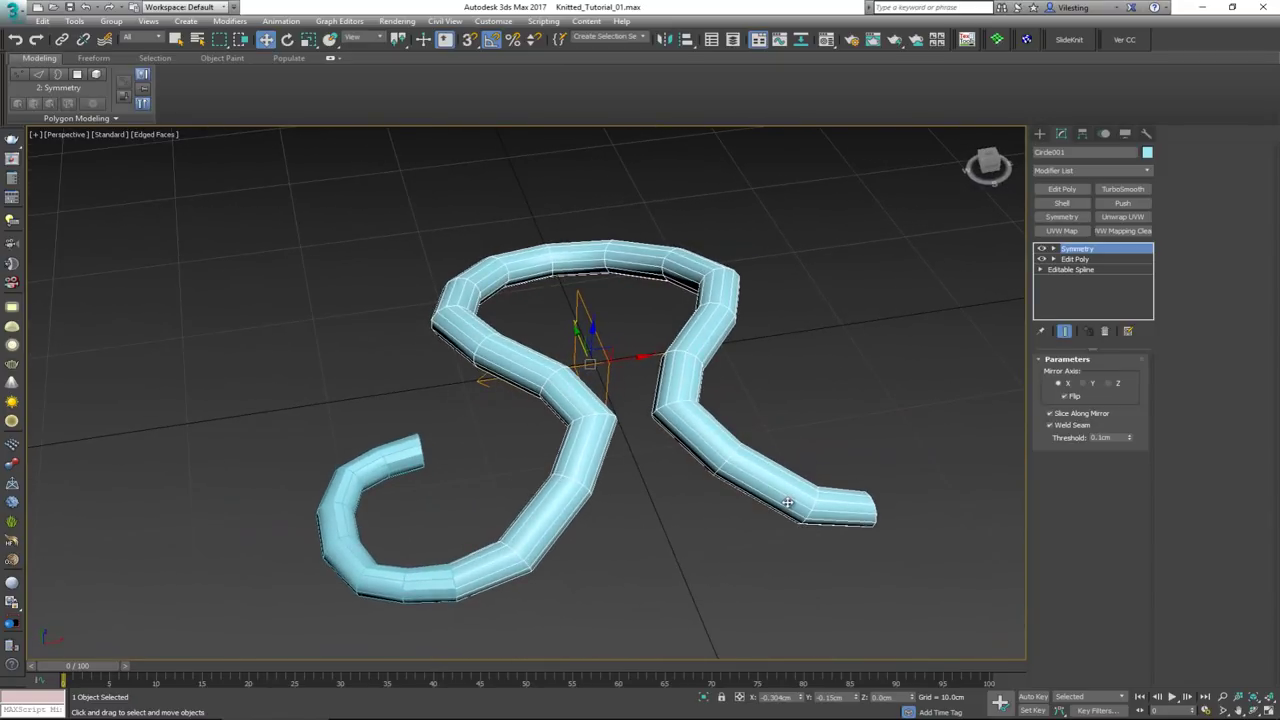
pyautogui.keyDown('alt'); pyautogui.moveTo(527, 493); pyautogui.dragTo(574, 472, button='middle'); pyautogui.keyUp('alt')
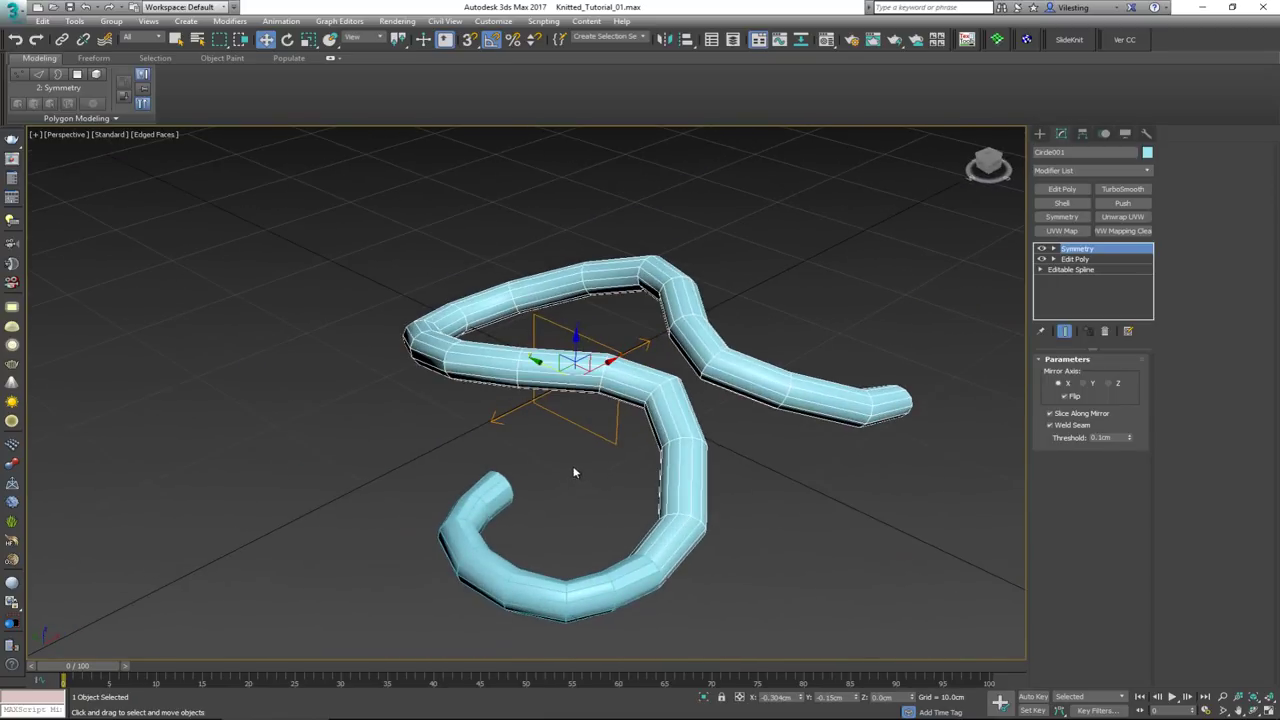
pyautogui.click(489, 494)
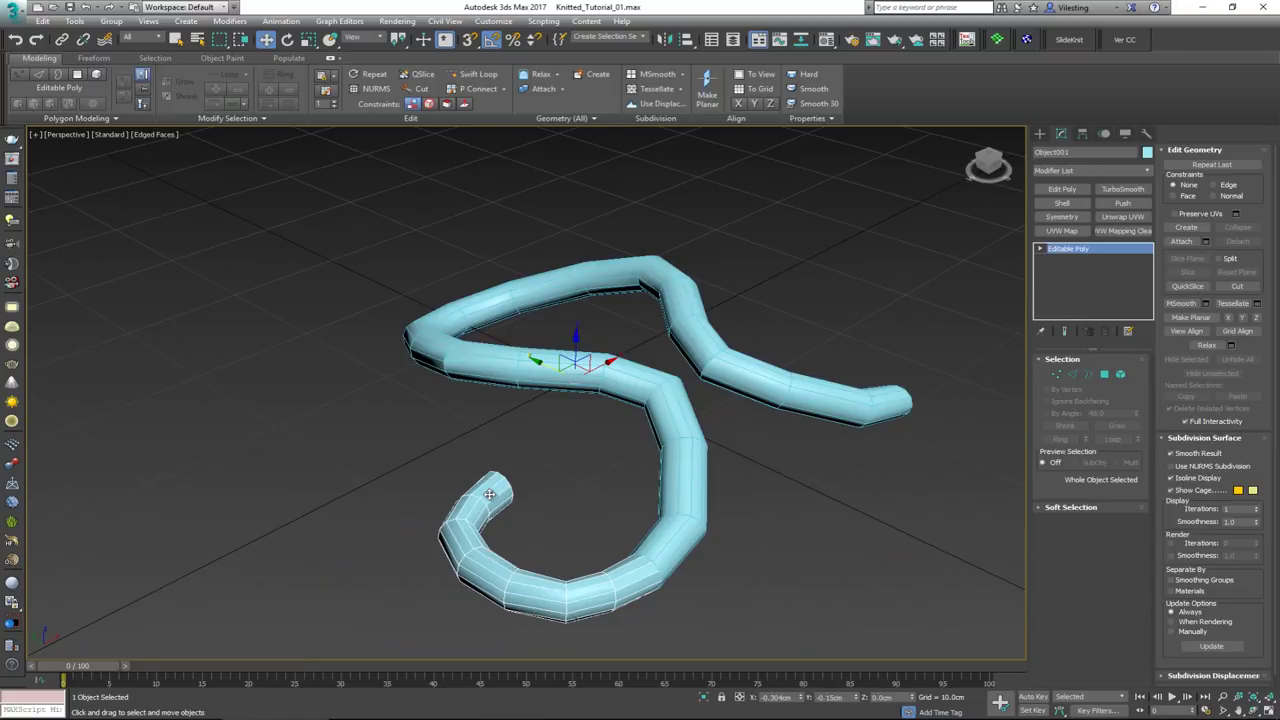
pyautogui.hotkey('ctrl', 'z')
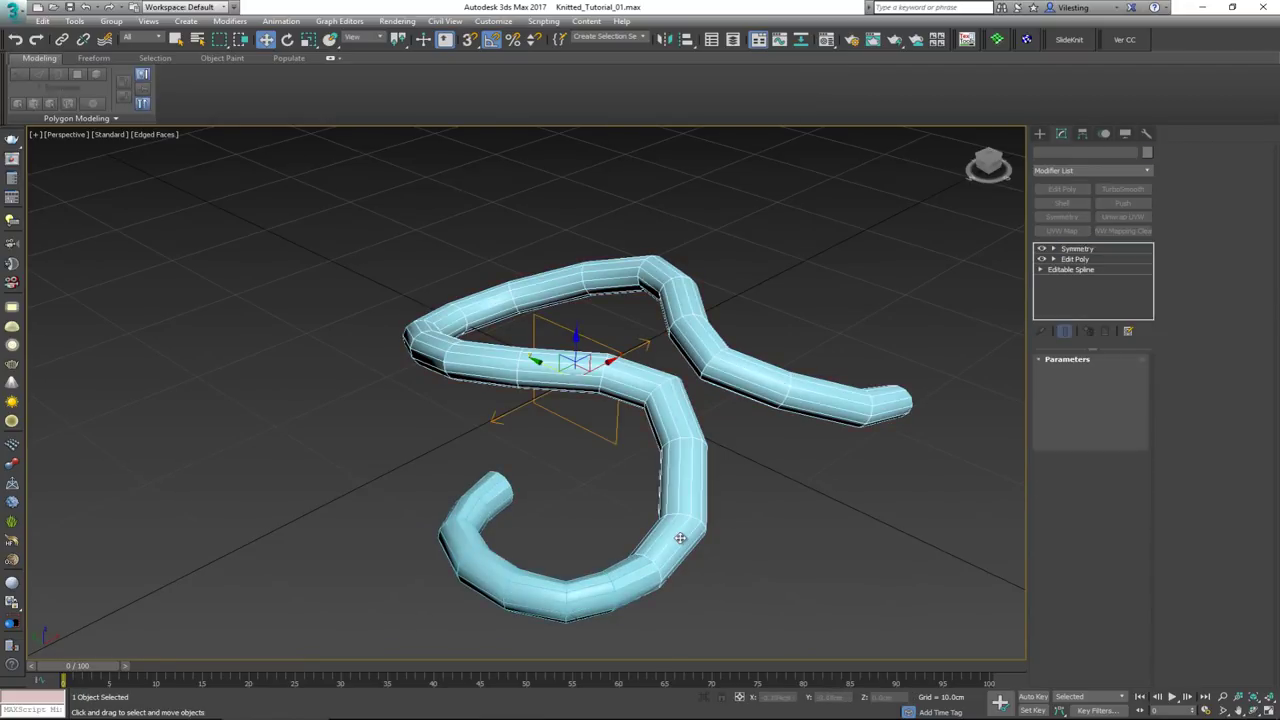
pyautogui.keyDown('alt'); pyautogui.moveTo(615, 322); pyautogui.dragTo(560, 298, button='middle'); pyautogui.keyUp('alt')
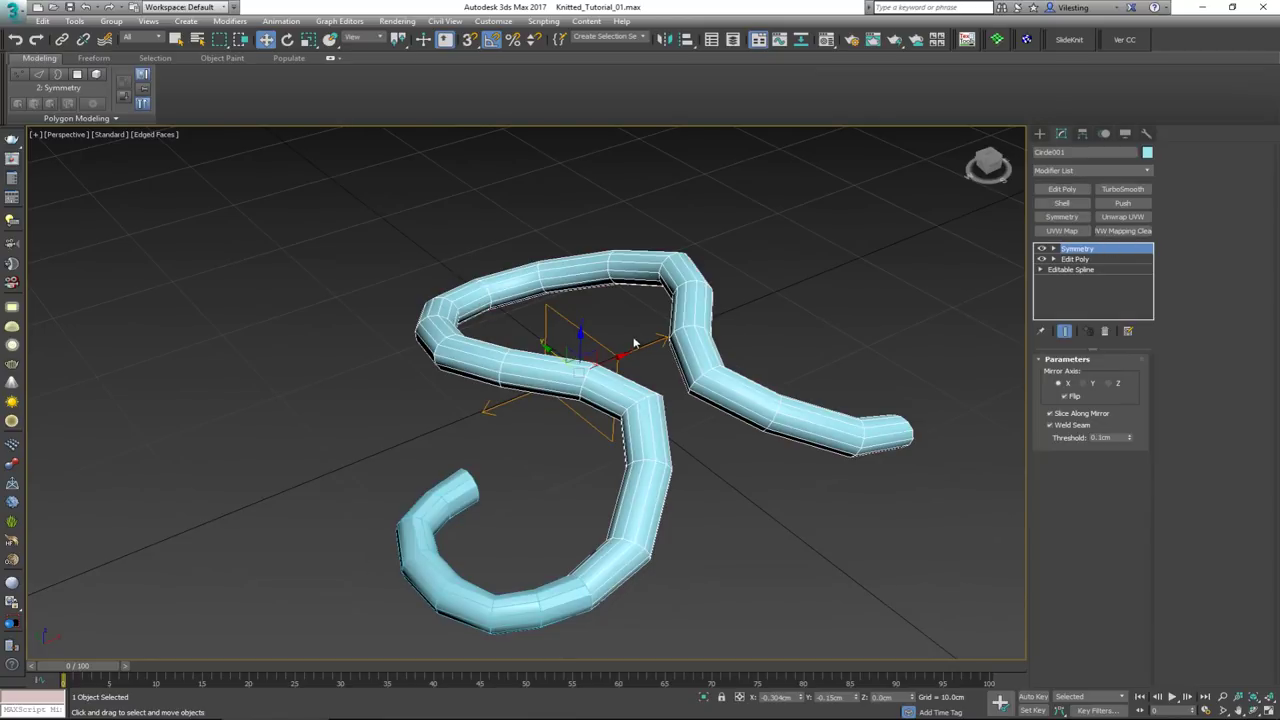
# Assign the checker material Material #1 to the main yarn loop and move the material editor out of the way
pyautogui.press('m')
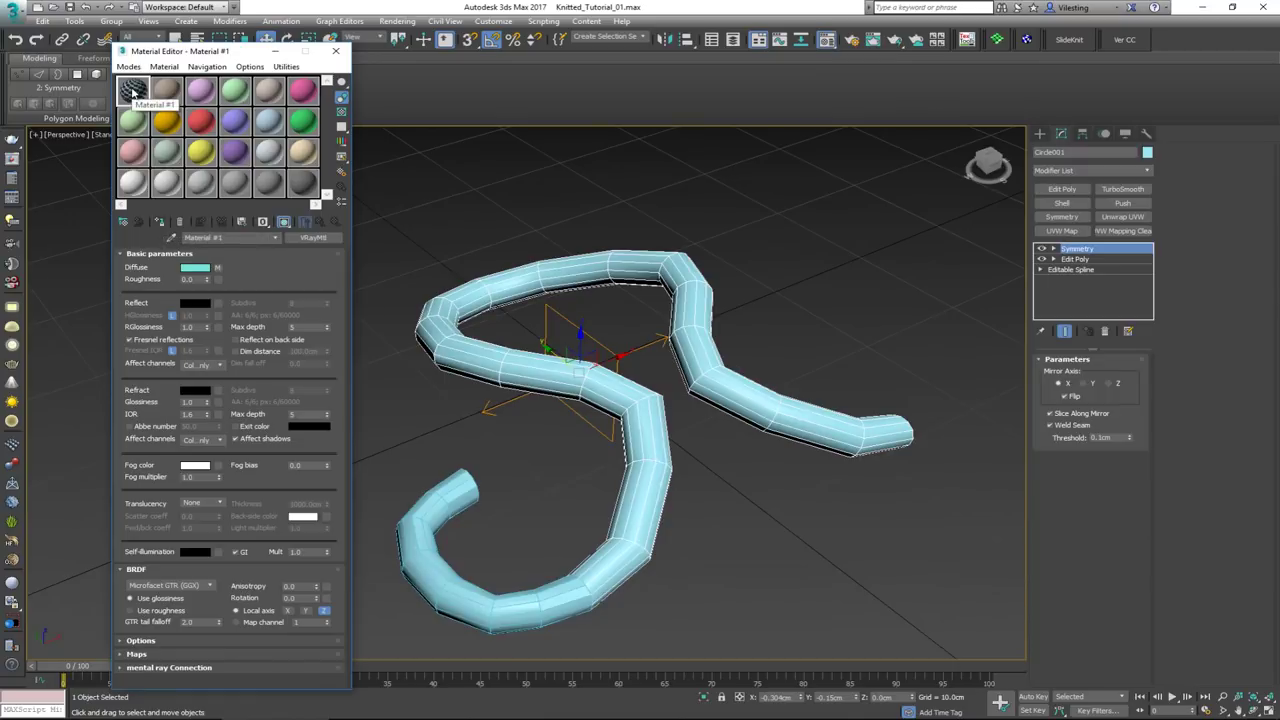
pyautogui.click(162, 222)
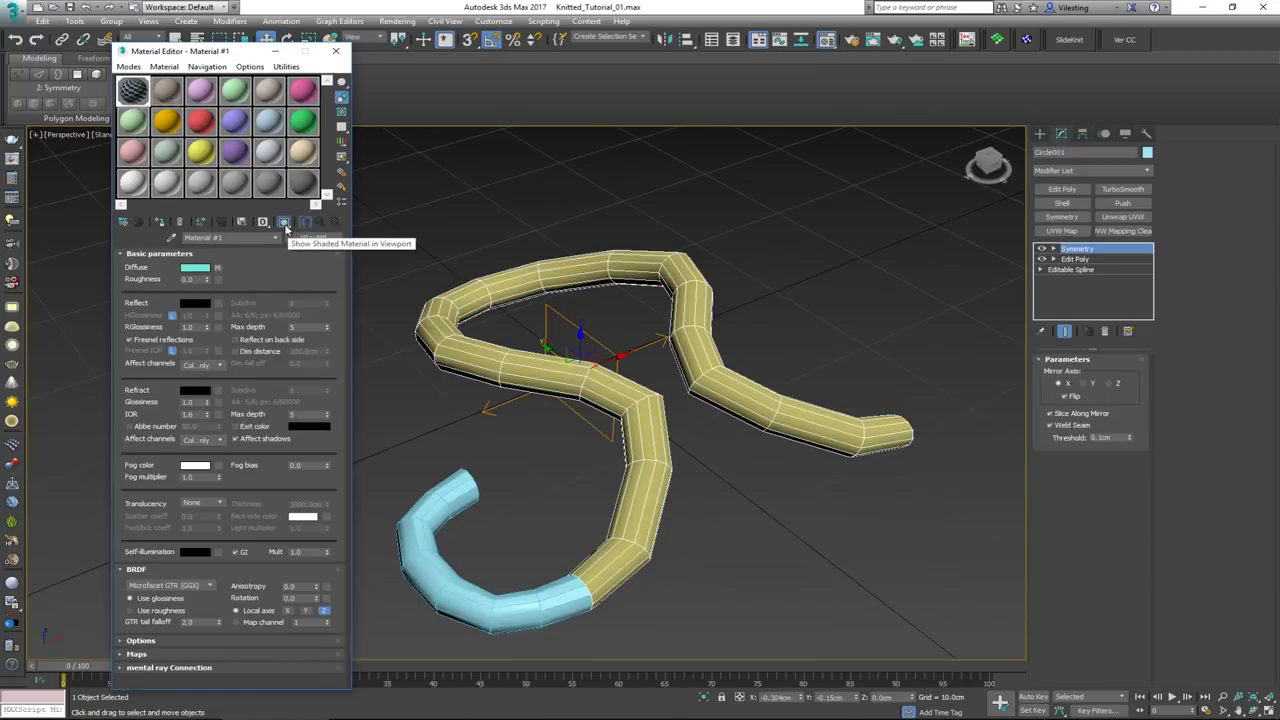
pyautogui.moveTo(221, 53); pyautogui.dragTo(0, 50)
# Add a UVW Mapping Clear modifier and an Unwrap UVW modifier to the main yarn loop
pyautogui.scroll(5, 693, 469)
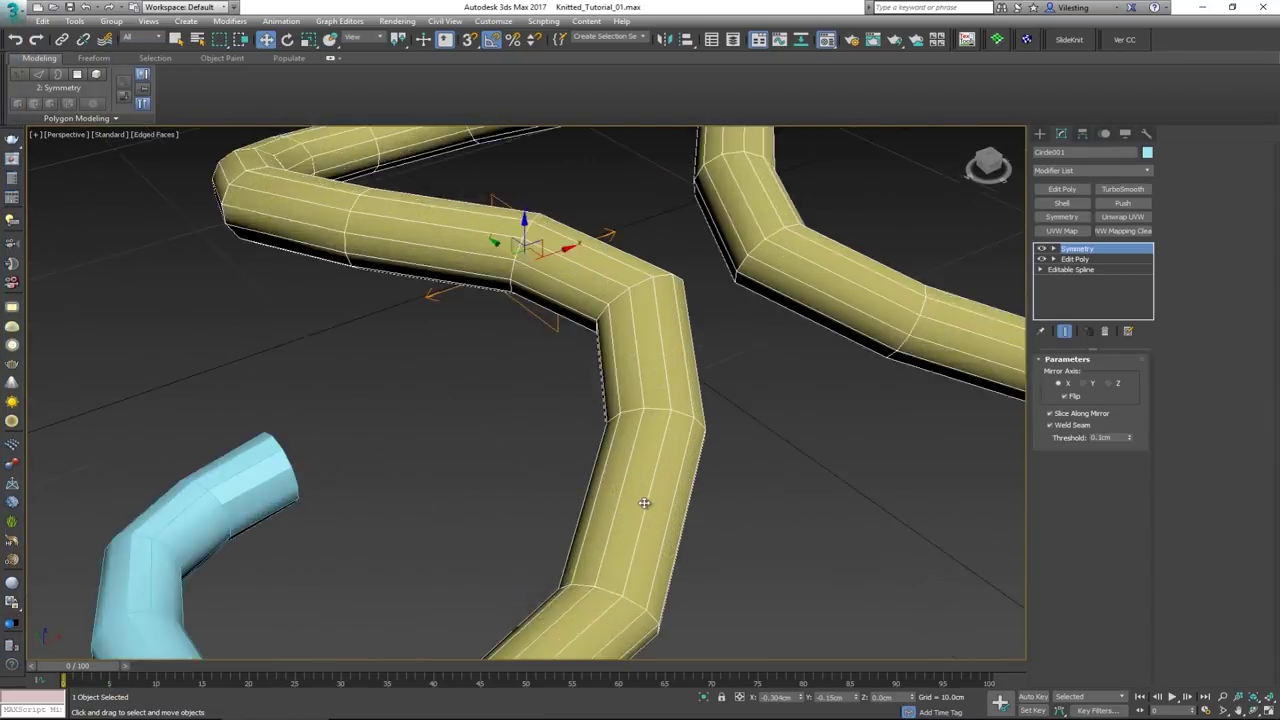
pyautogui.scroll(-2, 644, 503)
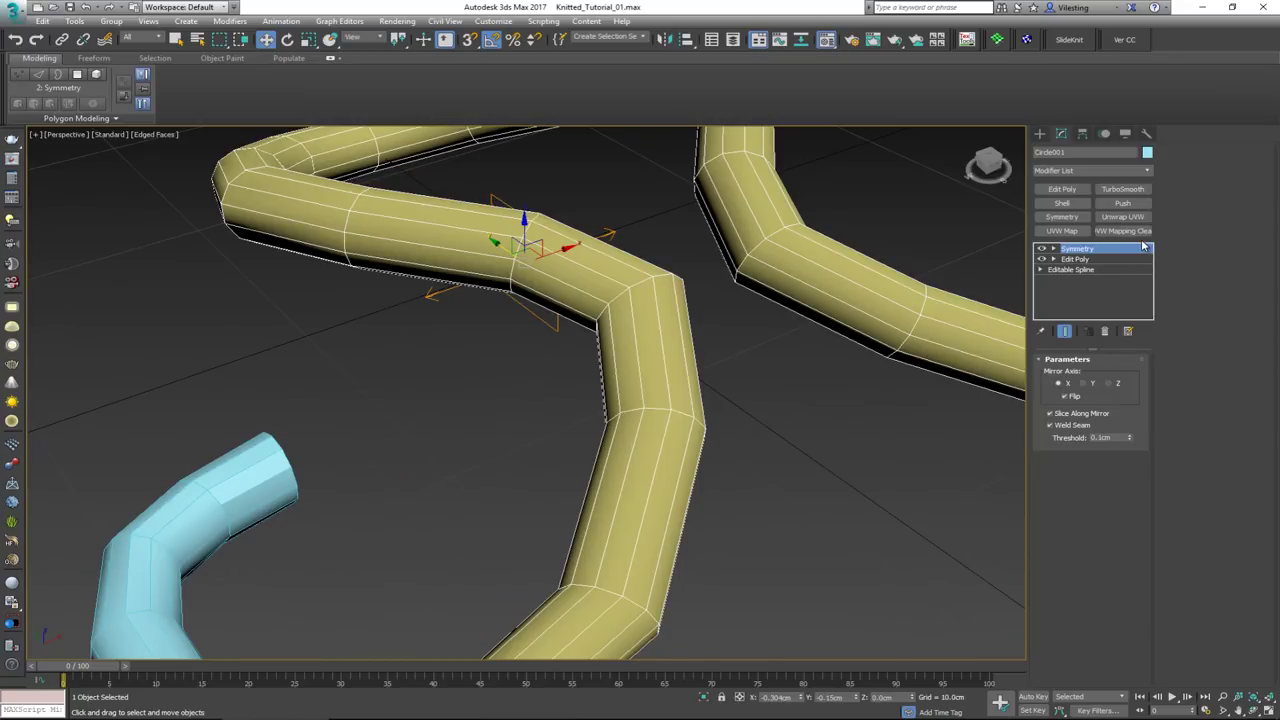
pyautogui.scroll(-3, 648, 364)
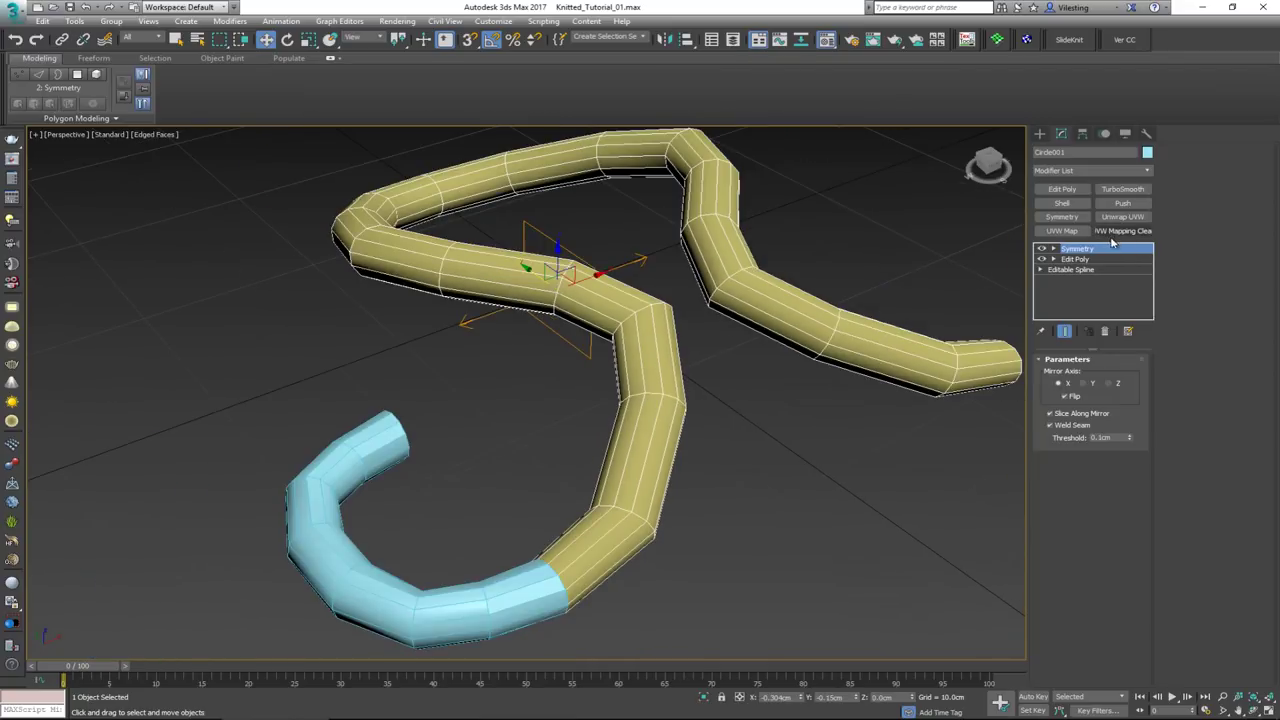
pyautogui.click(1120, 231)
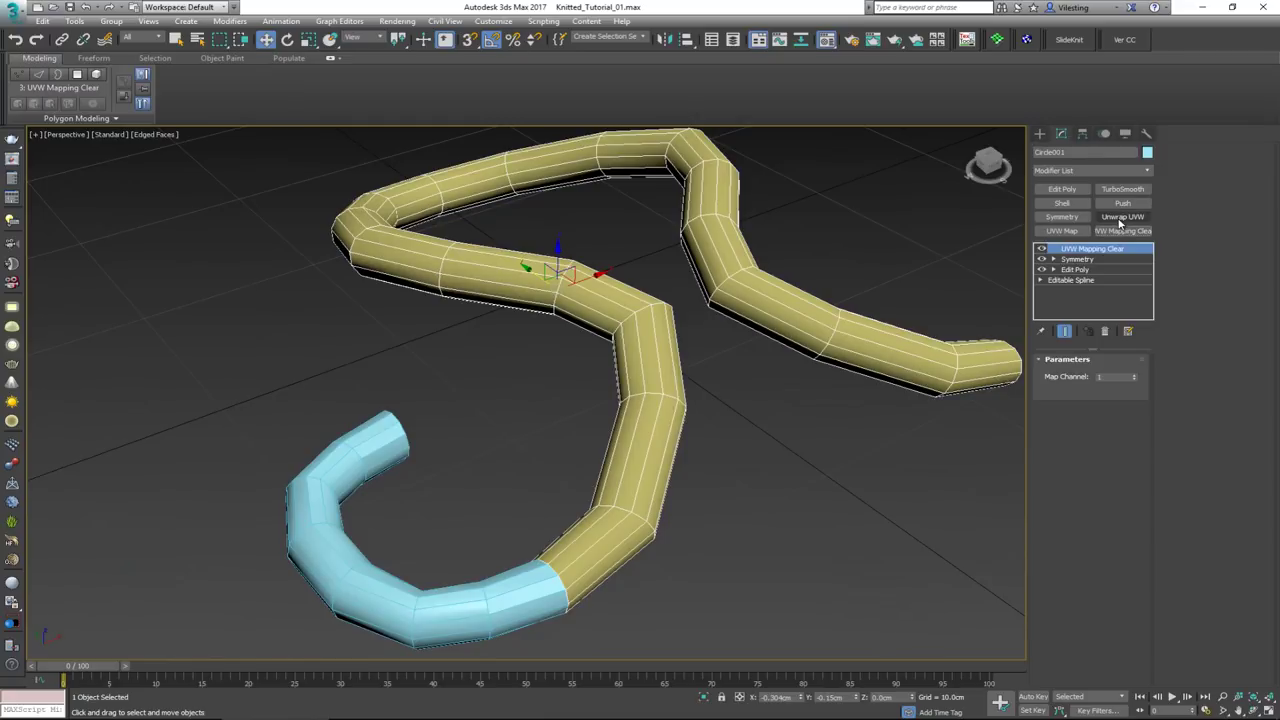
pyautogui.click(1120, 217)
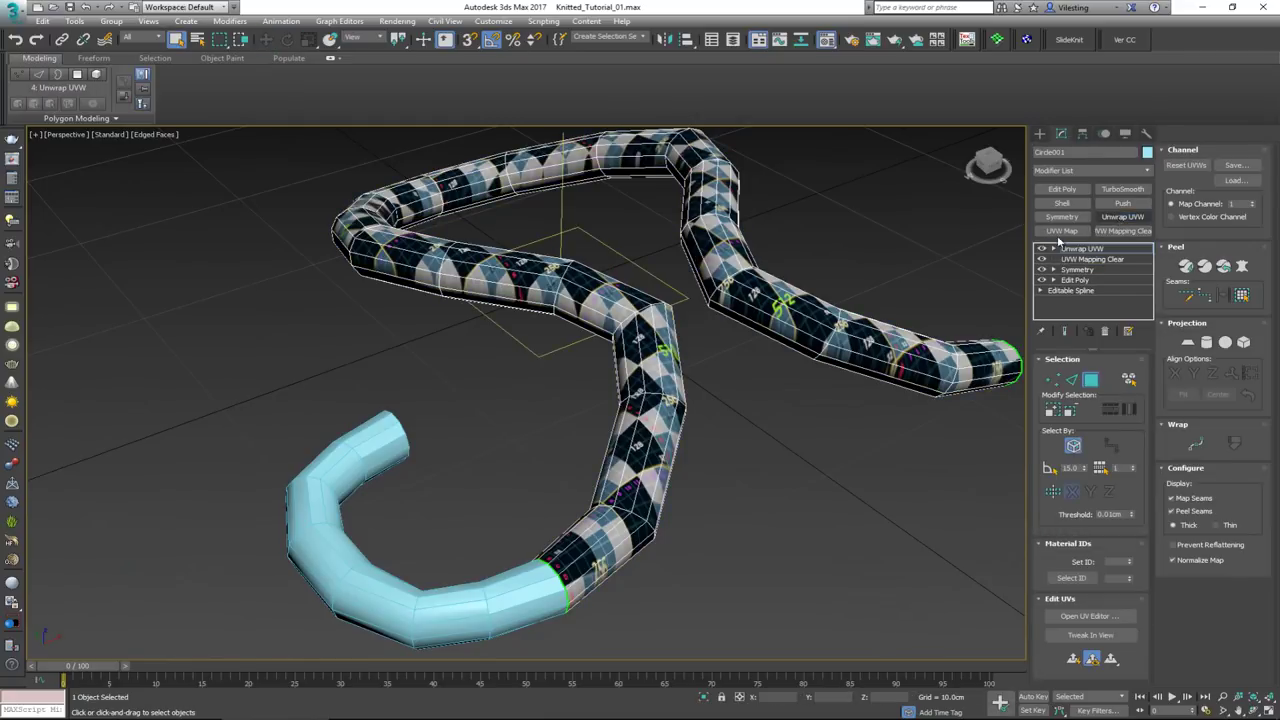
# Hide the edged-faces display and examine how the checker texture stretches along the sides of the yarn loop
pyautogui.keyDown('alt'); pyautogui.moveTo(788, 367); pyautogui.dragTo(685, 320, button='middle'); pyautogui.keyUp('alt')
pyautogui.scroll(4, 685, 320)
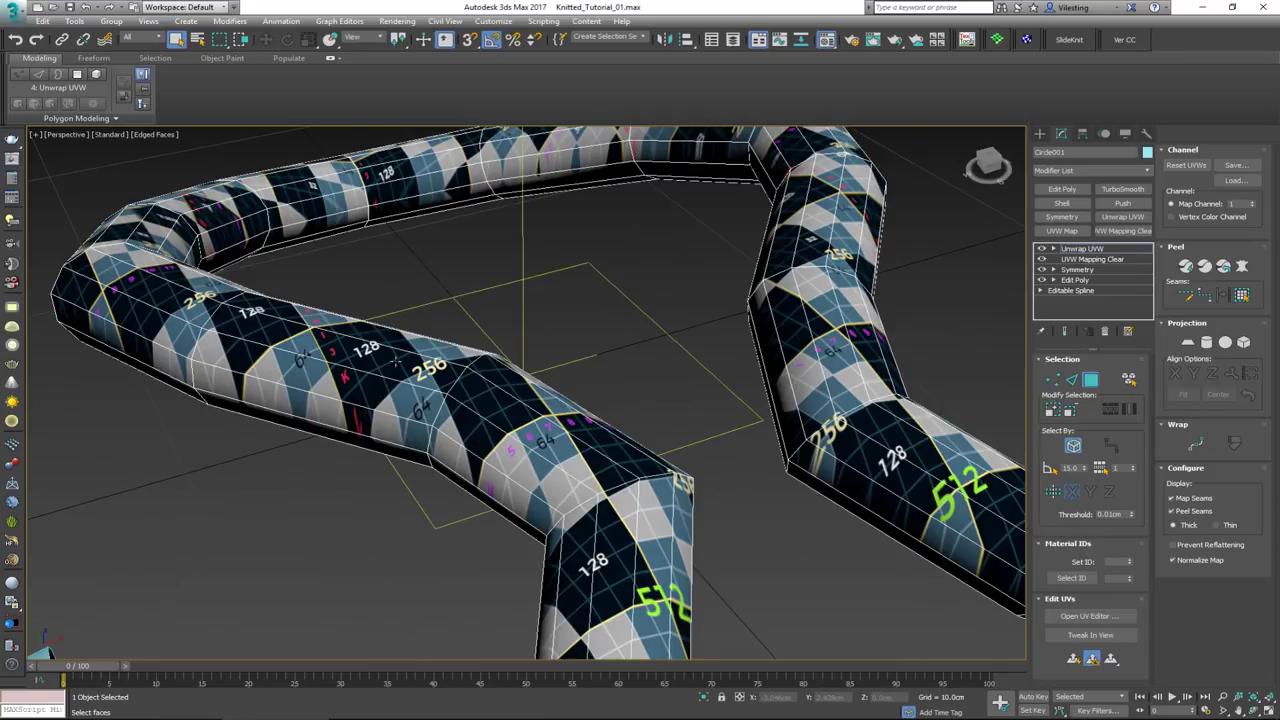
pyautogui.press('F4')
pyautogui.keyDown('alt'); pyautogui.moveTo(411, 385); pyautogui.dragTo(356, 339, button='middle'); pyautogui.keyUp('alt')
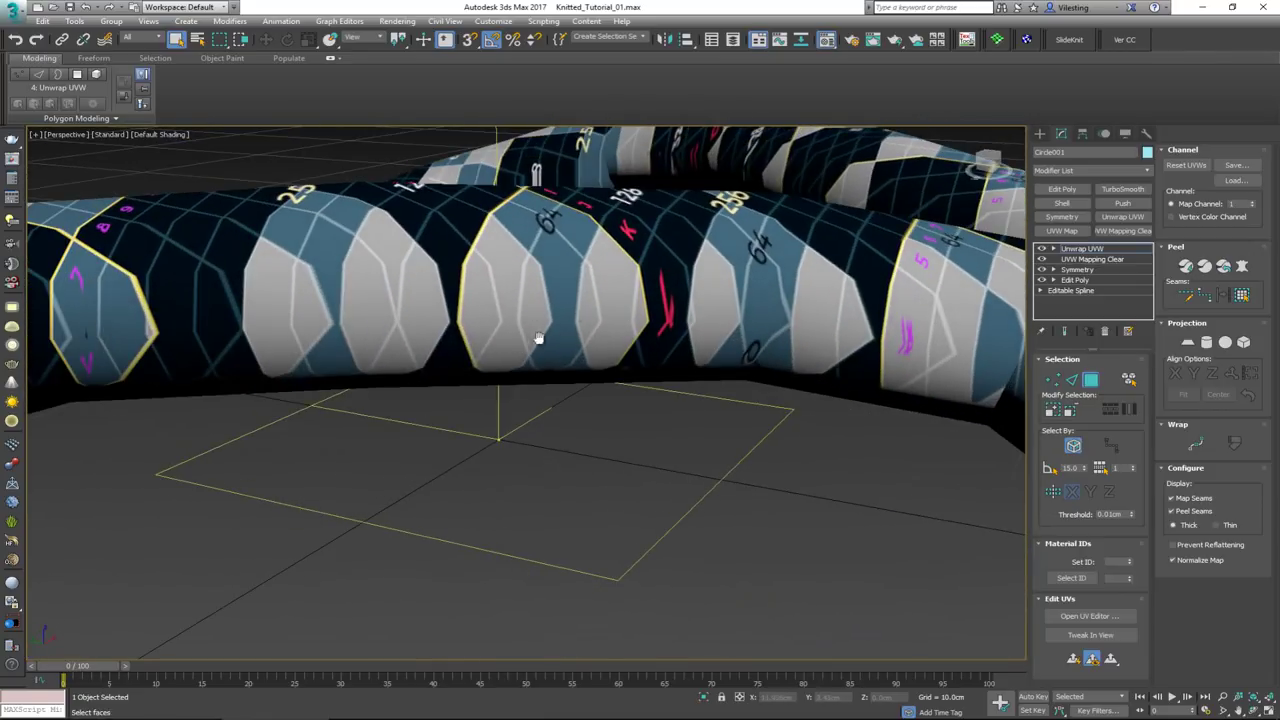
pyautogui.moveTo(539, 338); pyautogui.dragTo(480, 349, button='middle')
pyautogui.scroll(-4, 480, 349)
pyautogui.keyDown('alt'); pyautogui.moveTo(600, 330); pyautogui.dragTo(492, 394, button='middle'); pyautogui.keyUp('alt')
pyautogui.moveTo(492, 394); pyautogui.dragTo(1150, 560, button='middle')
pyautogui.scroll(-4, 540, 327)
# Open the UV editor and convert a lengthwise edge loop on the underside of the yarn loop into a peel seam
pyautogui.click(1108, 618)
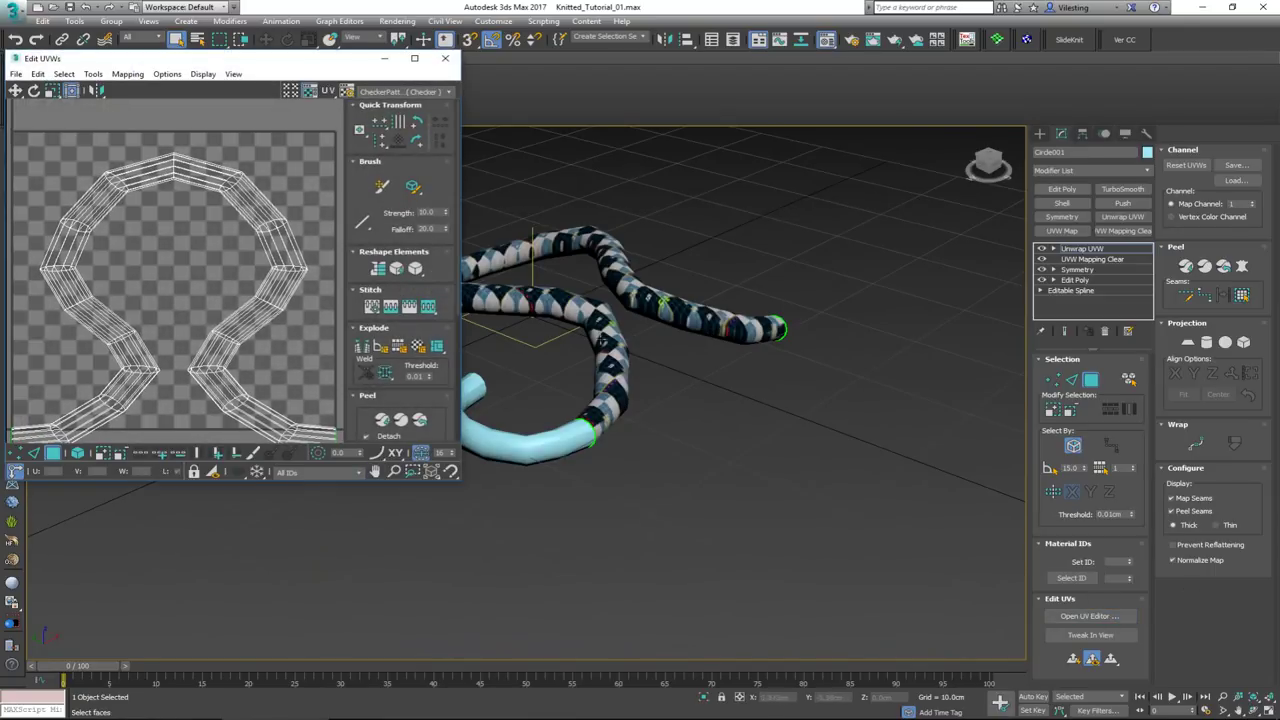
pyautogui.keyDown('alt'); pyautogui.moveTo(602, 337); pyautogui.dragTo(569, 372, button='middle'); pyautogui.keyUp('alt')
pyautogui.scroll(1, 616, 420)
pyautogui.scroll(3, 629, 424)
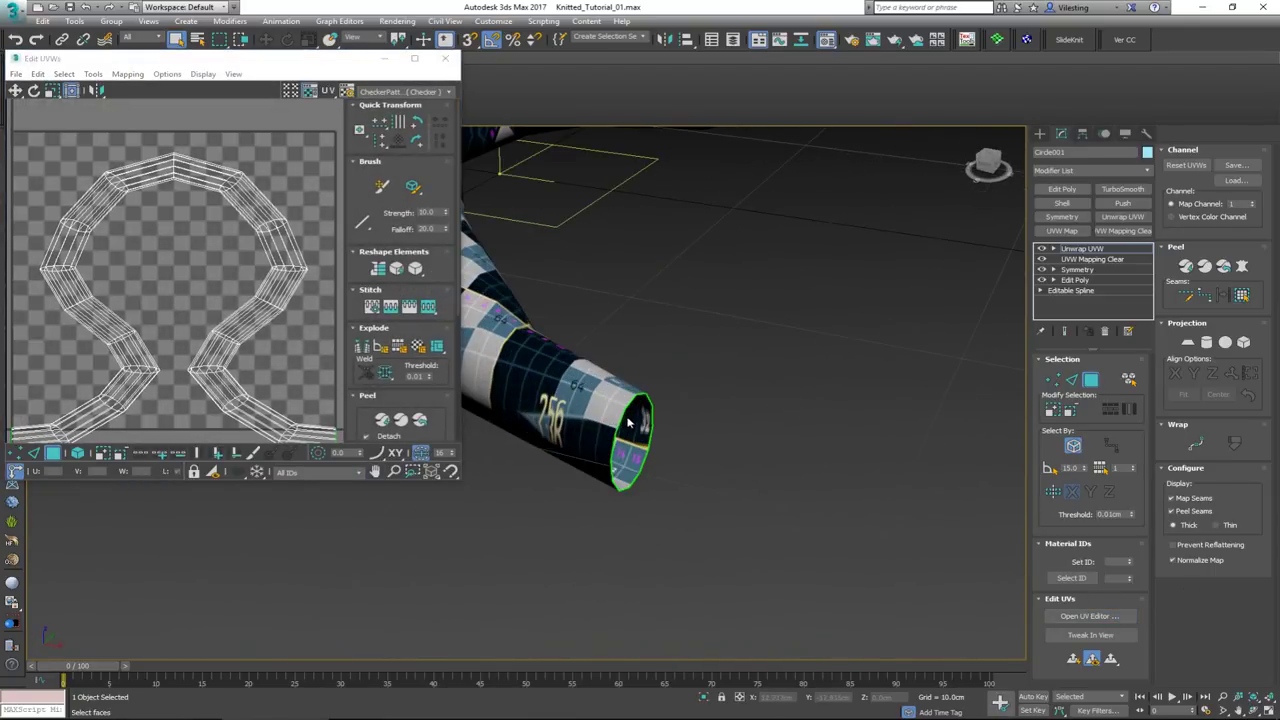
pyautogui.keyDown('alt'); pyautogui.moveTo(616, 394); pyautogui.dragTo(668, 326, button='middle'); pyautogui.keyUp('alt')
pyautogui.press('2')
pyautogui.doubleClick(818, 210)
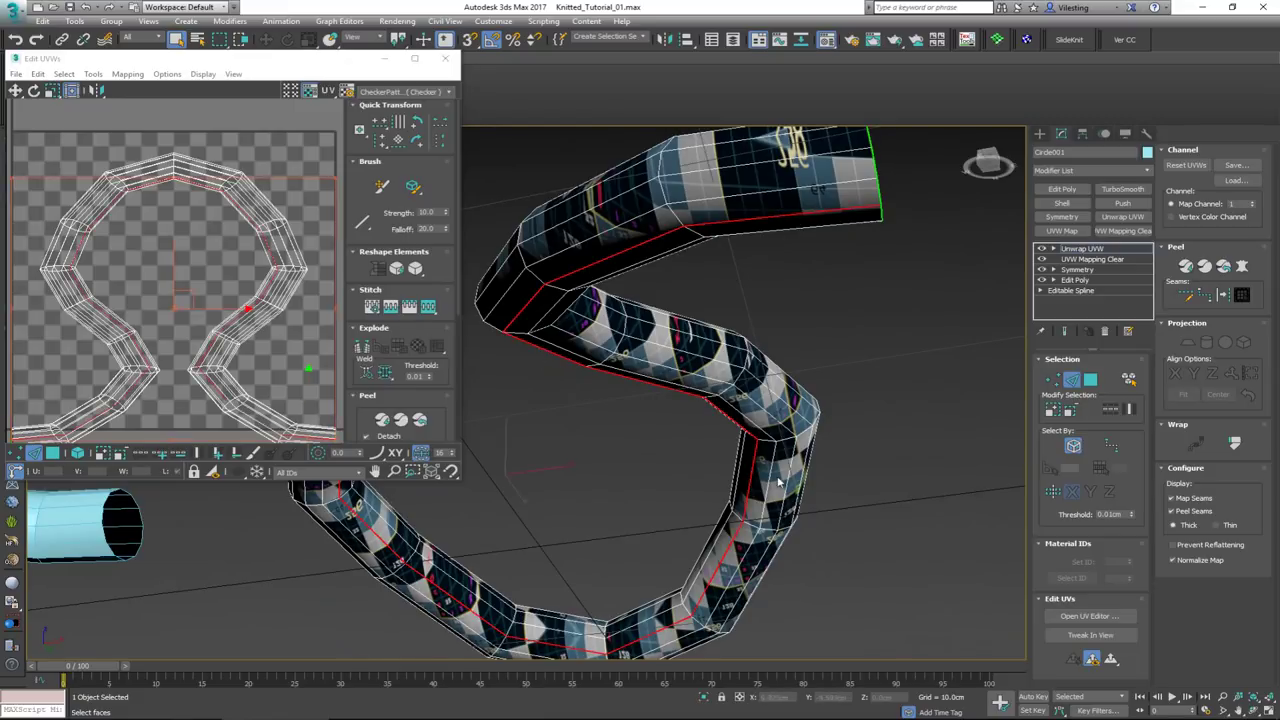
pyautogui.keyDown('alt'); pyautogui.moveTo(583, 467); pyautogui.dragTo(635, 529, button='middle'); pyautogui.keyUp('alt')
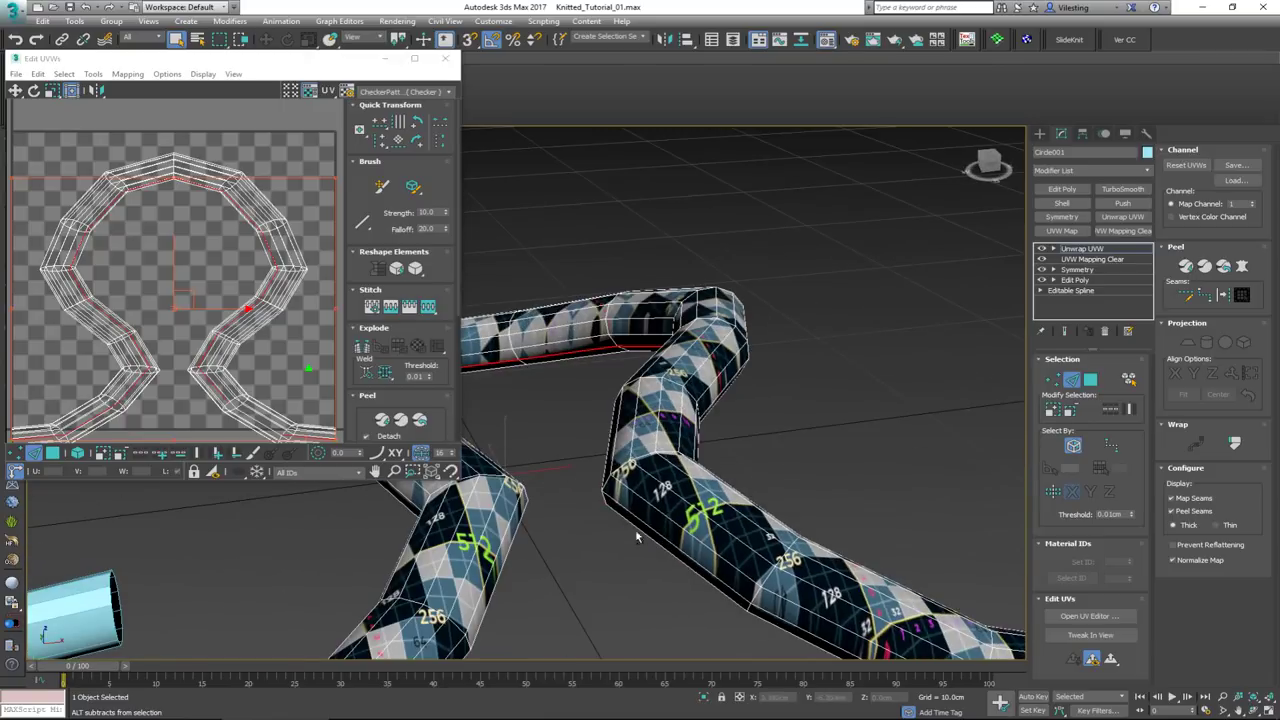
pyautogui.click(1226, 298)
# Select all UV polygons of the yarn loop and unfold them along the seam with Peel Mode
pyautogui.moveTo(278, 322); pyautogui.dragTo(272, 266, button='middle')
pyautogui.scroll(-2, 246, 251)
pyautogui.click(285, 283)
pyautogui.press('3')
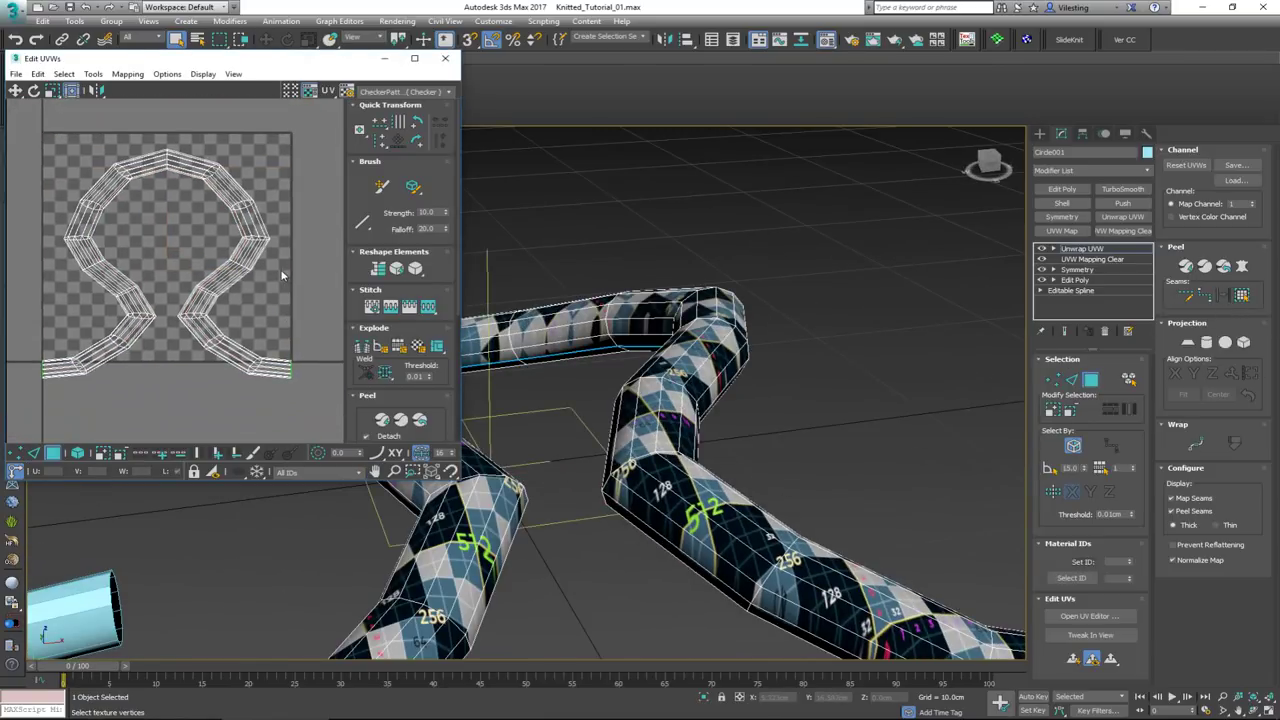
pyautogui.hotkey('ctrl', 'a')
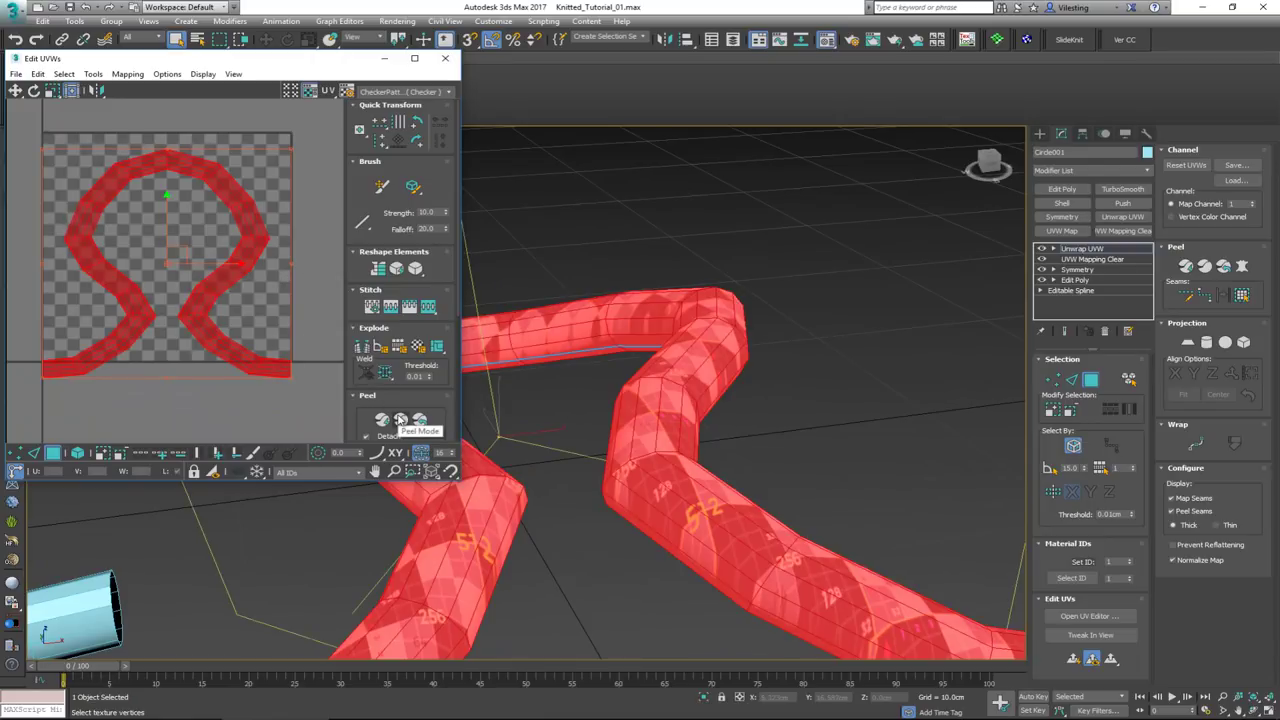
pyautogui.click(400, 420)
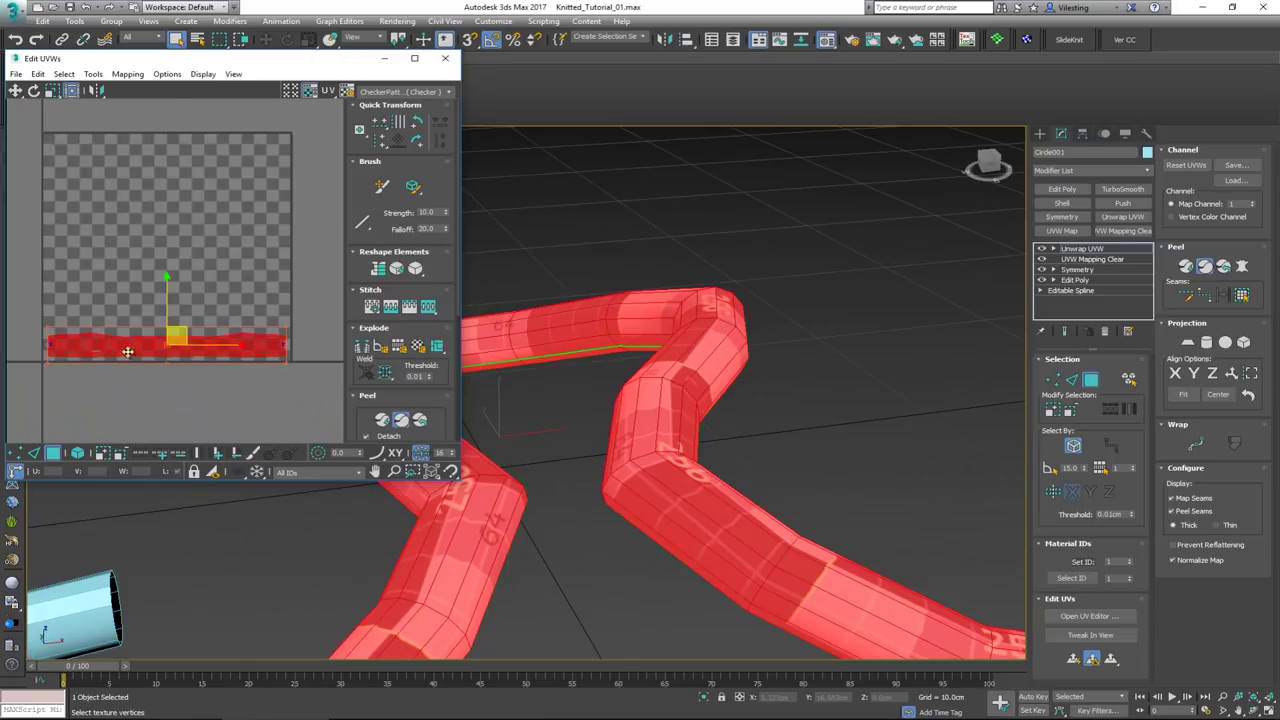
pyautogui.scroll(3, 177, 352)
pyautogui.scroll(-3, 177, 352)
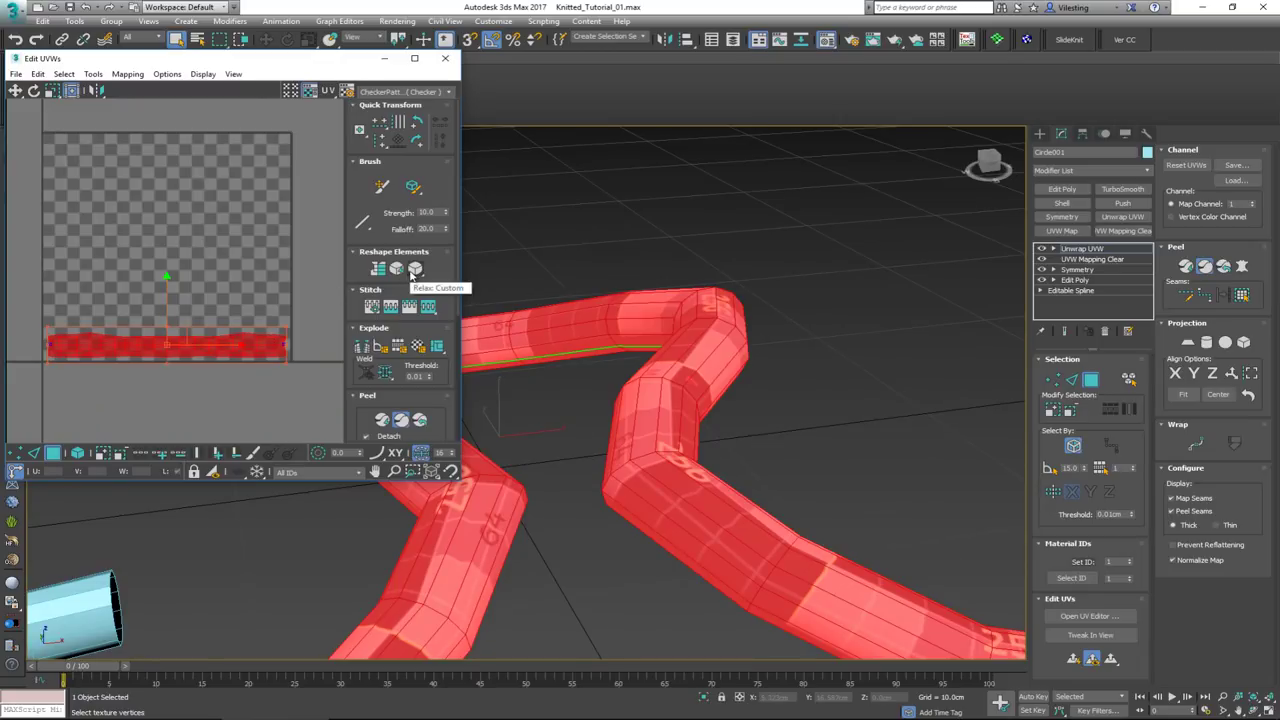
# Try to relax the unfolded yarn UVs with the custom relax, using Relax By Polygon Angles with 100 iterations and amount 0.1
pyautogui.click(410, 275)
pyautogui.click(410, 275)
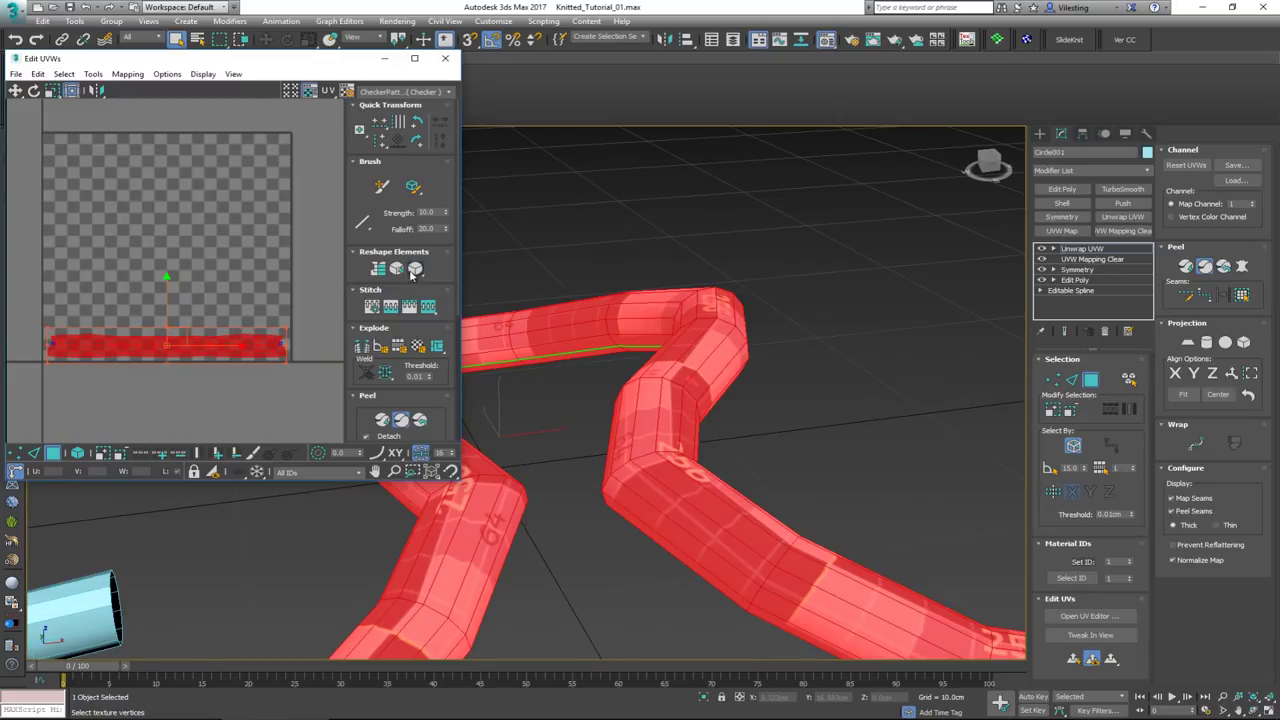
pyautogui.moveTo(410, 275); pyautogui.dragTo(414, 290)
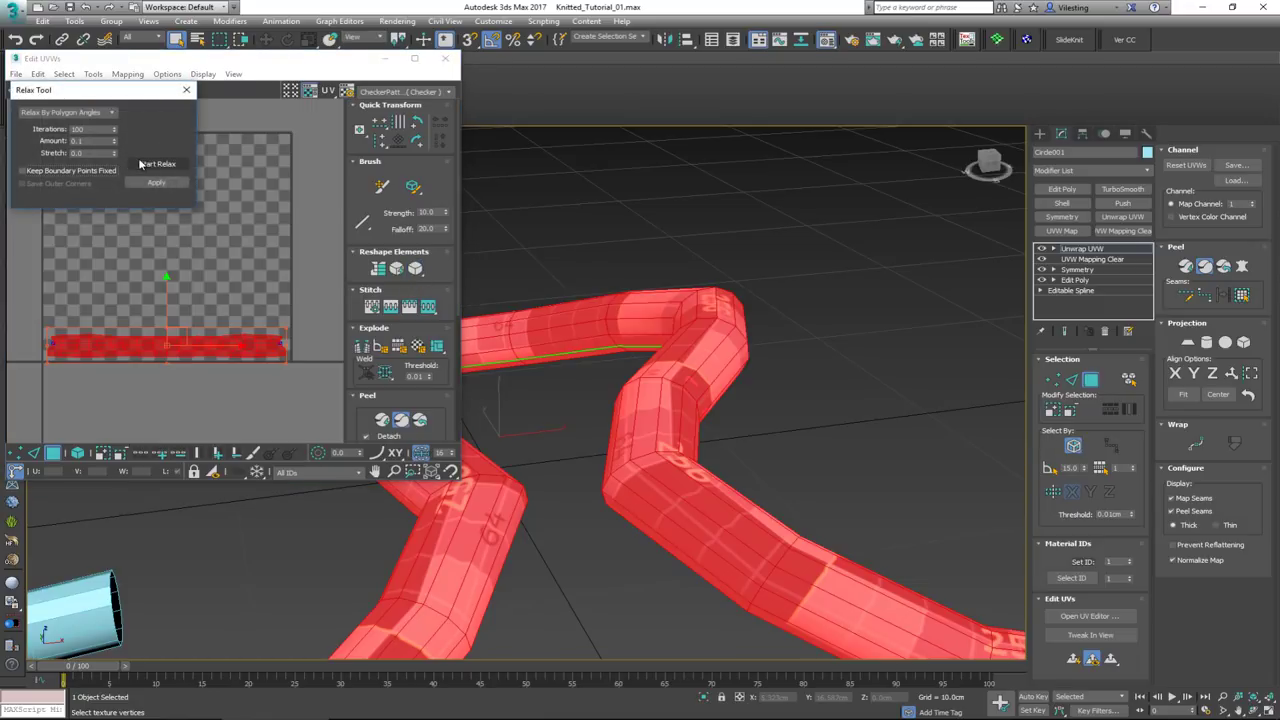
pyautogui.click(157, 164)
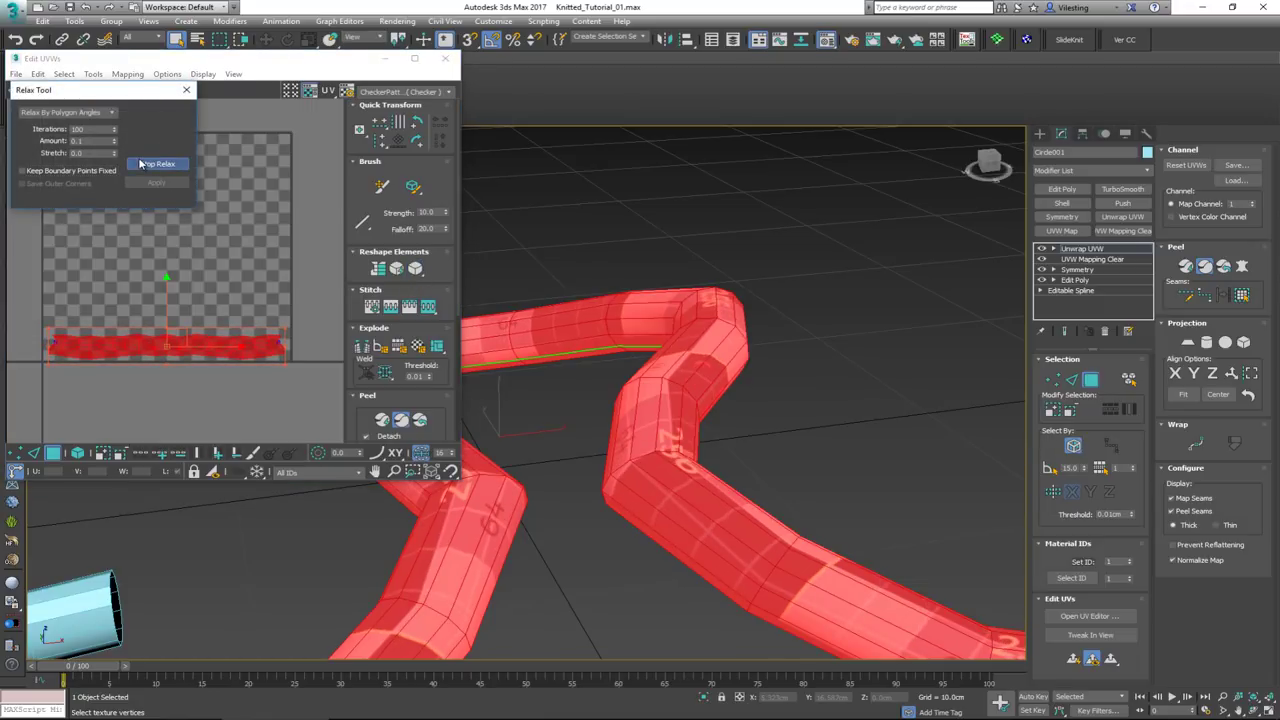
pyautogui.click(141, 164)
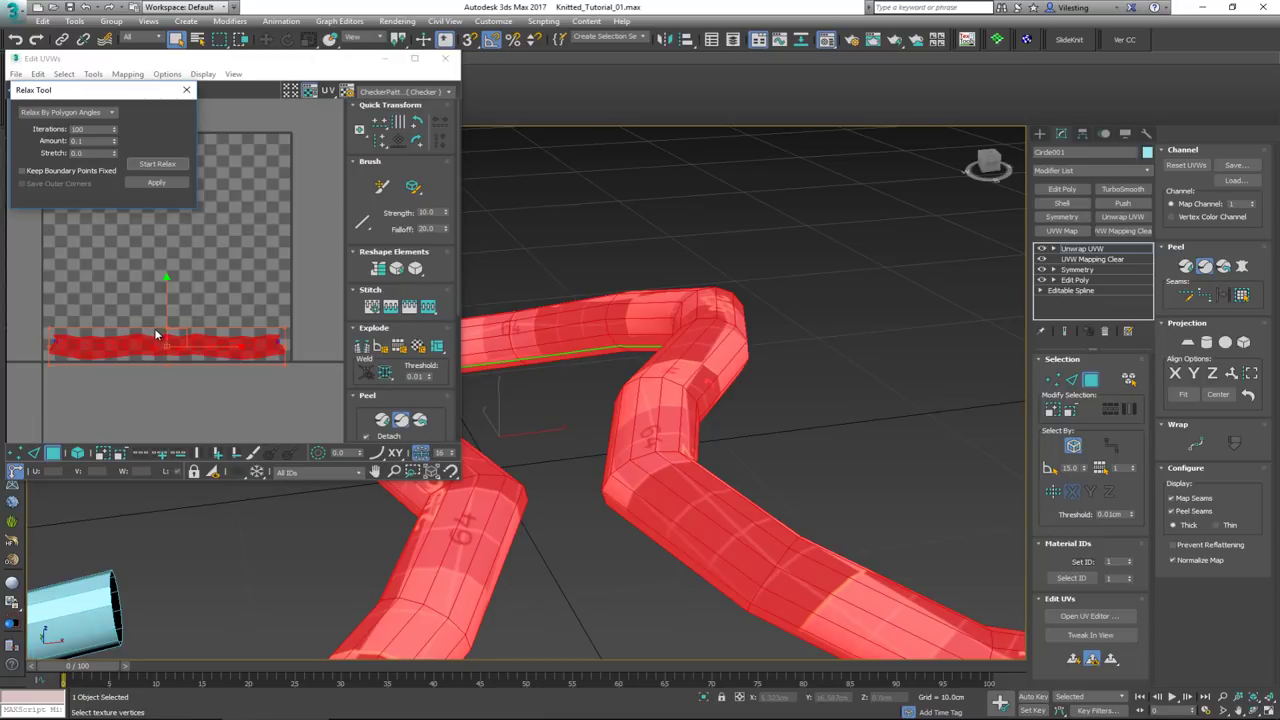
pyautogui.scroll(3, 154, 328)
pyautogui.moveTo(154, 328); pyautogui.dragTo(208, 292, button='middle')
pyautogui.click(51, 306)
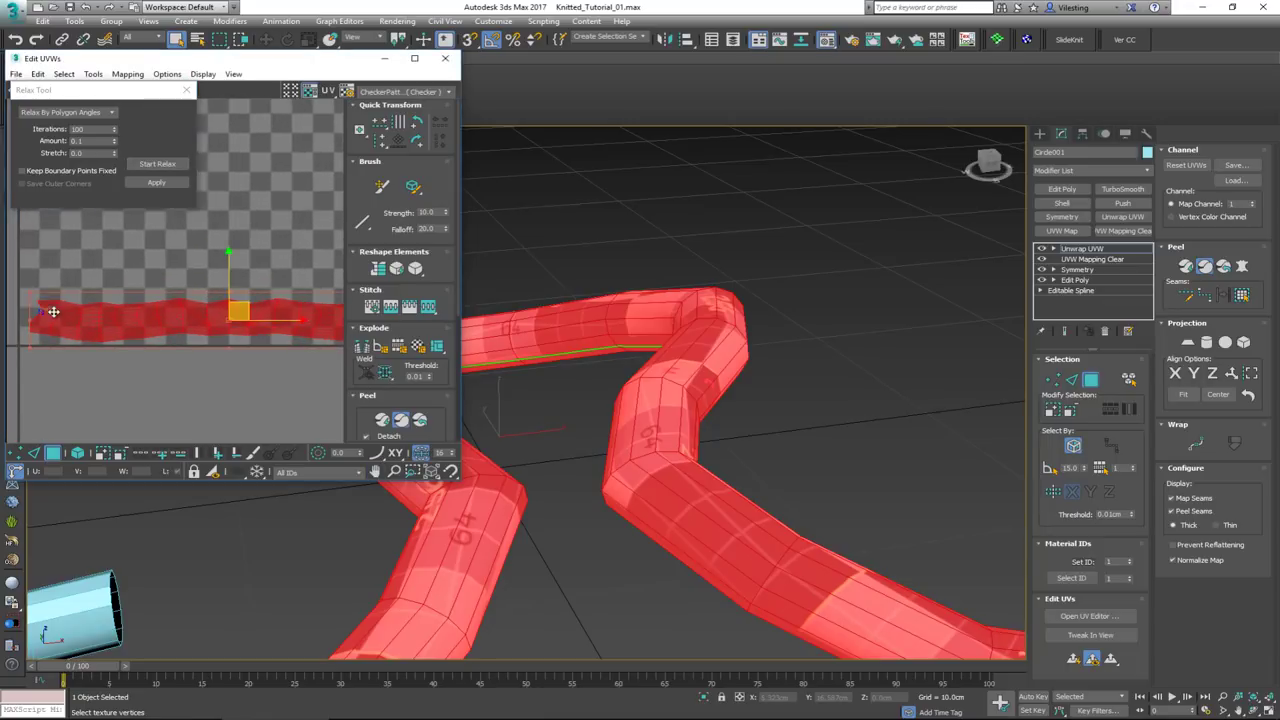
pyautogui.click(168, 182)
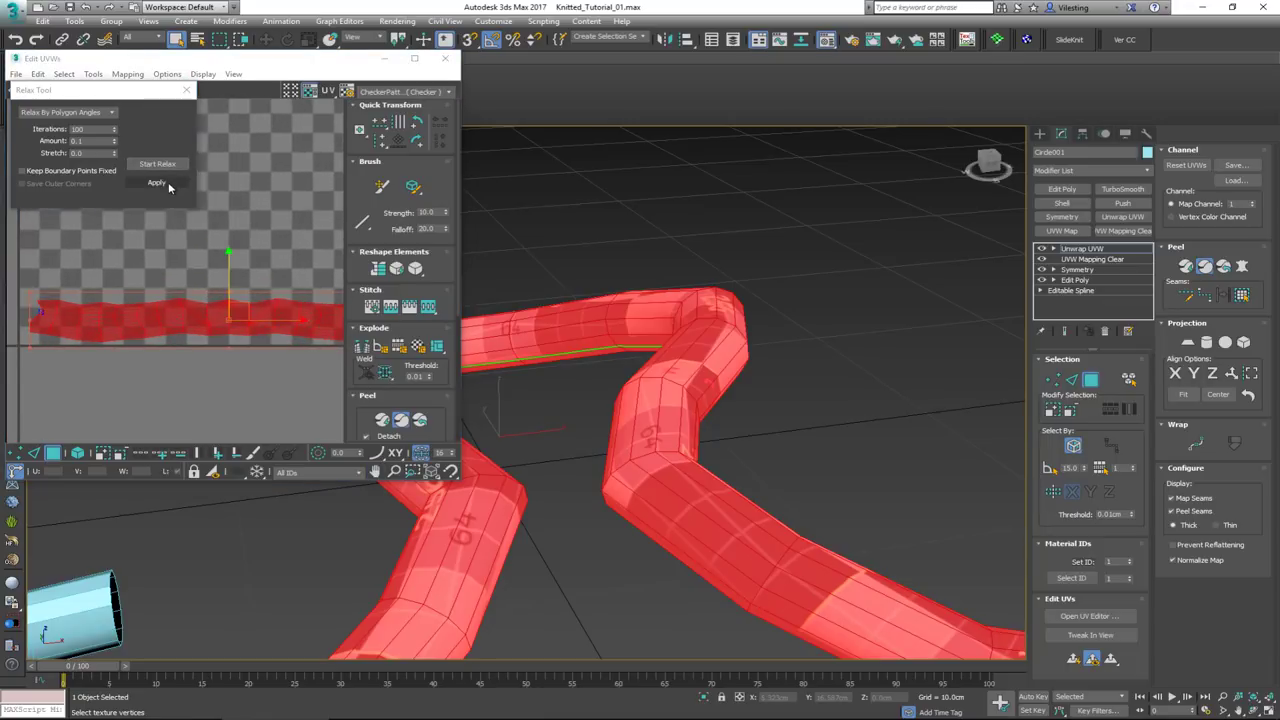
pyautogui.click(189, 91)
# Examine the relaxed UV strip's outline against the checker background and clear the polygon selection
pyautogui.moveTo(219, 236); pyautogui.dragTo(156, 200, button='middle')
pyautogui.scroll(-2, 156, 200)
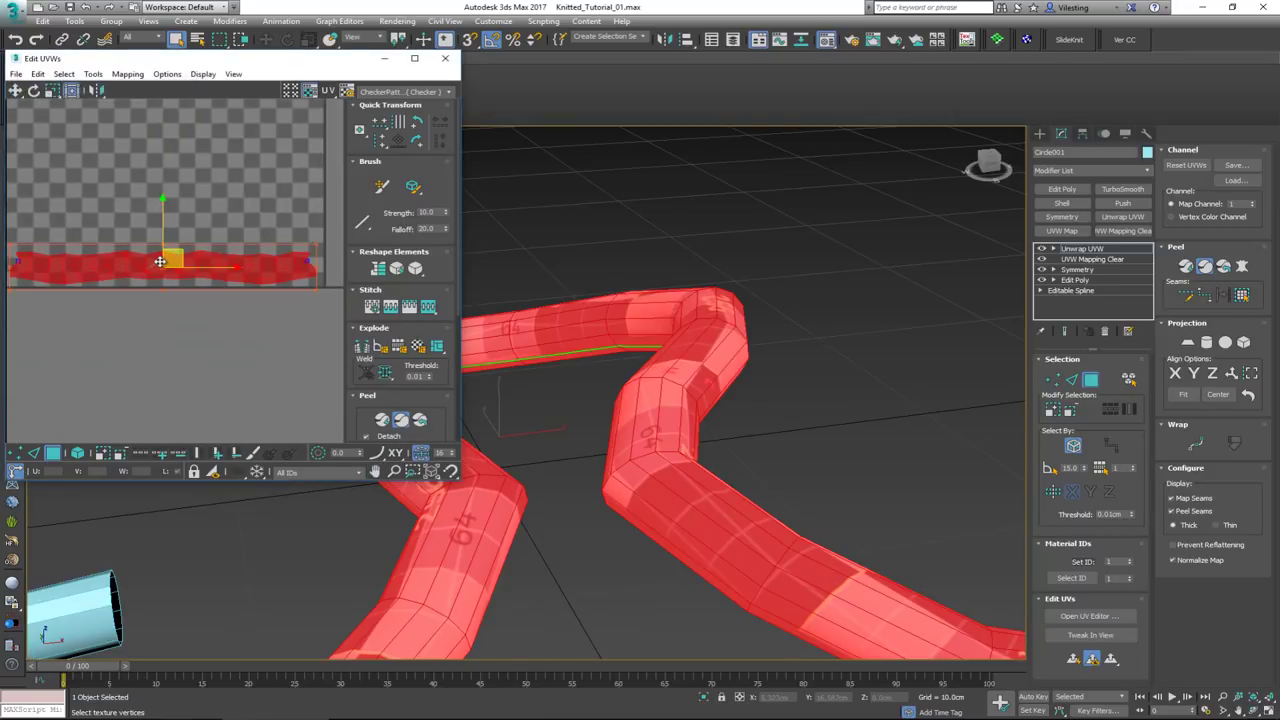
pyautogui.scroll(1, 160, 262)
pyautogui.scroll(3, 160, 262)
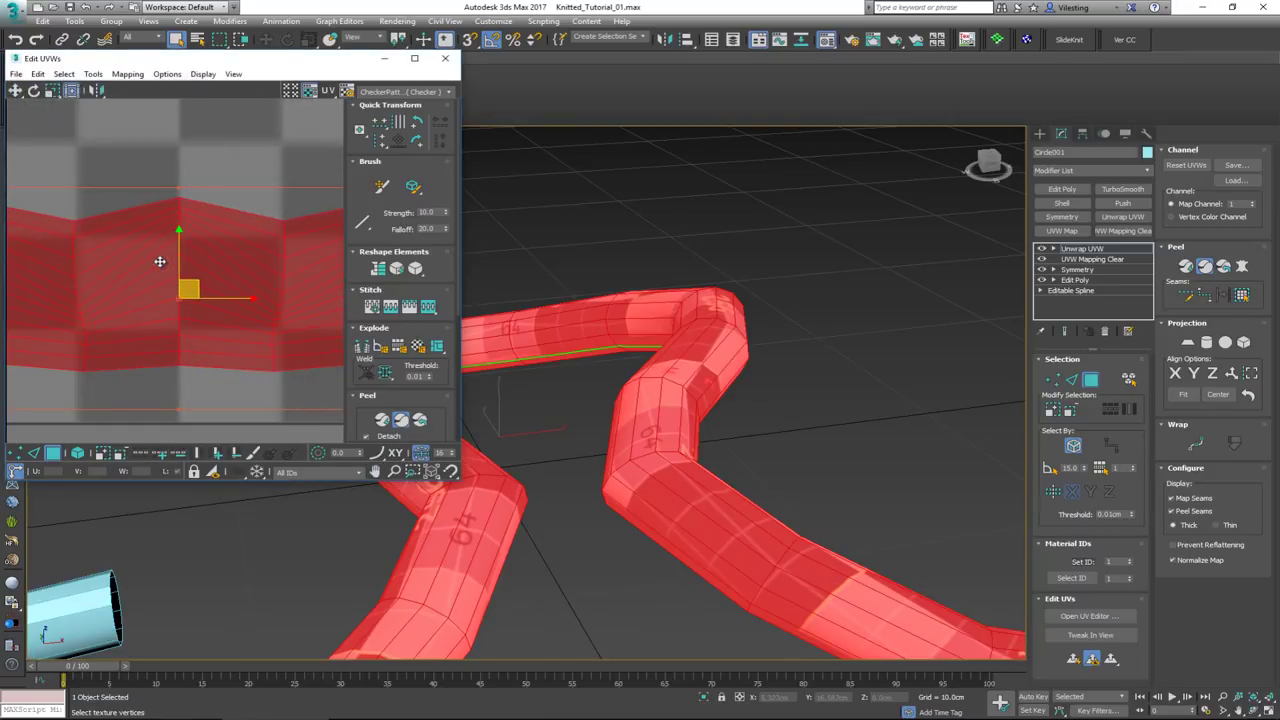
pyautogui.scroll(-3, 160, 262)
pyautogui.click(161, 213)
pyautogui.scroll(-1, 200, 217)
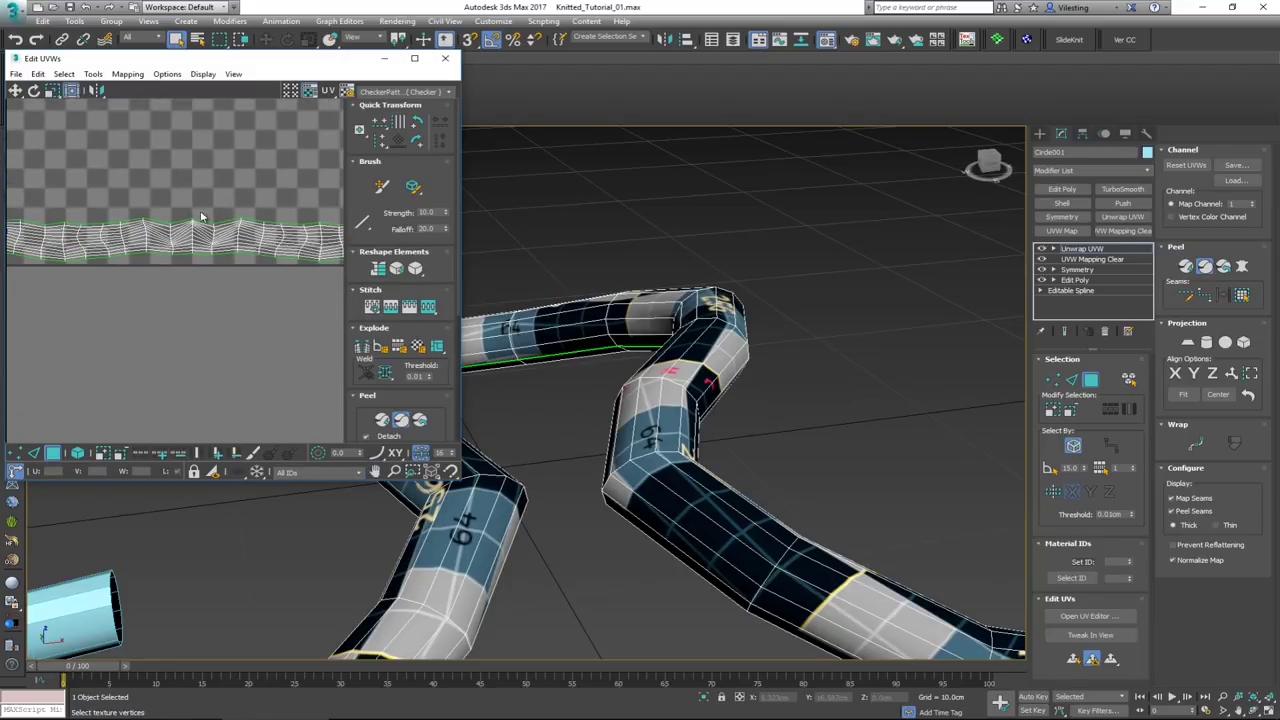
# Enlarge the UV editor window to fit the strip comfortably and switch to edge selection
pyautogui.moveTo(207, 62); pyautogui.dragTo(146, 16)
pyautogui.scroll(-2, 265, 287)
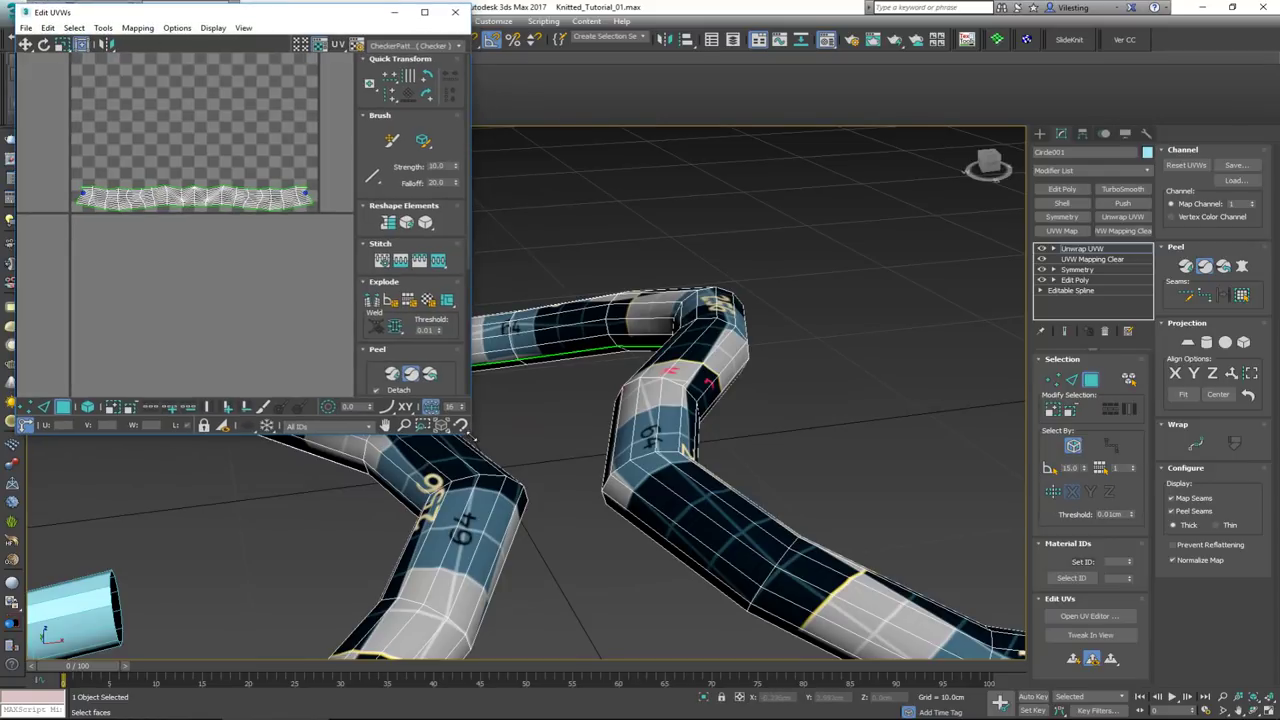
pyautogui.moveTo(470, 430); pyautogui.dragTo(795, 712)
pyautogui.scroll(2, 331, 390)
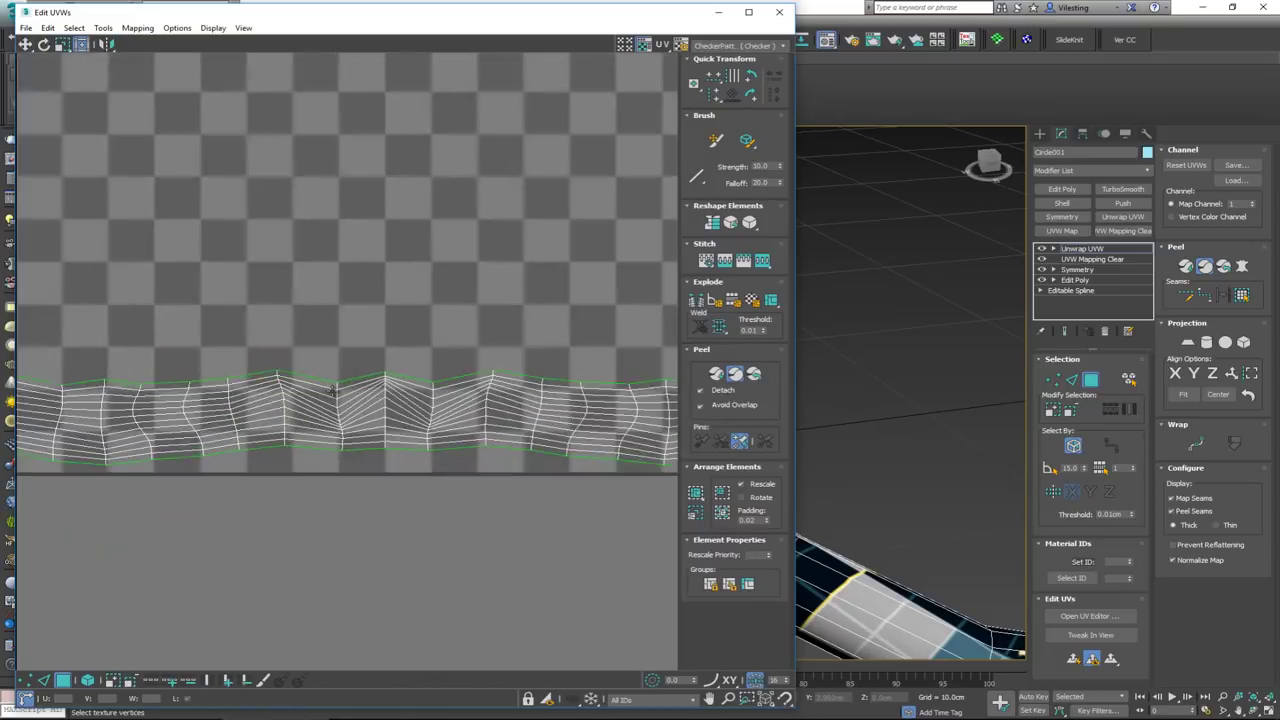
pyautogui.scroll(1, 332, 390)
pyautogui.press('2')
pyautogui.moveTo(298, 386); pyautogui.dragTo(330, 318, button='middle')
pyautogui.scroll(-2, 328, 315)
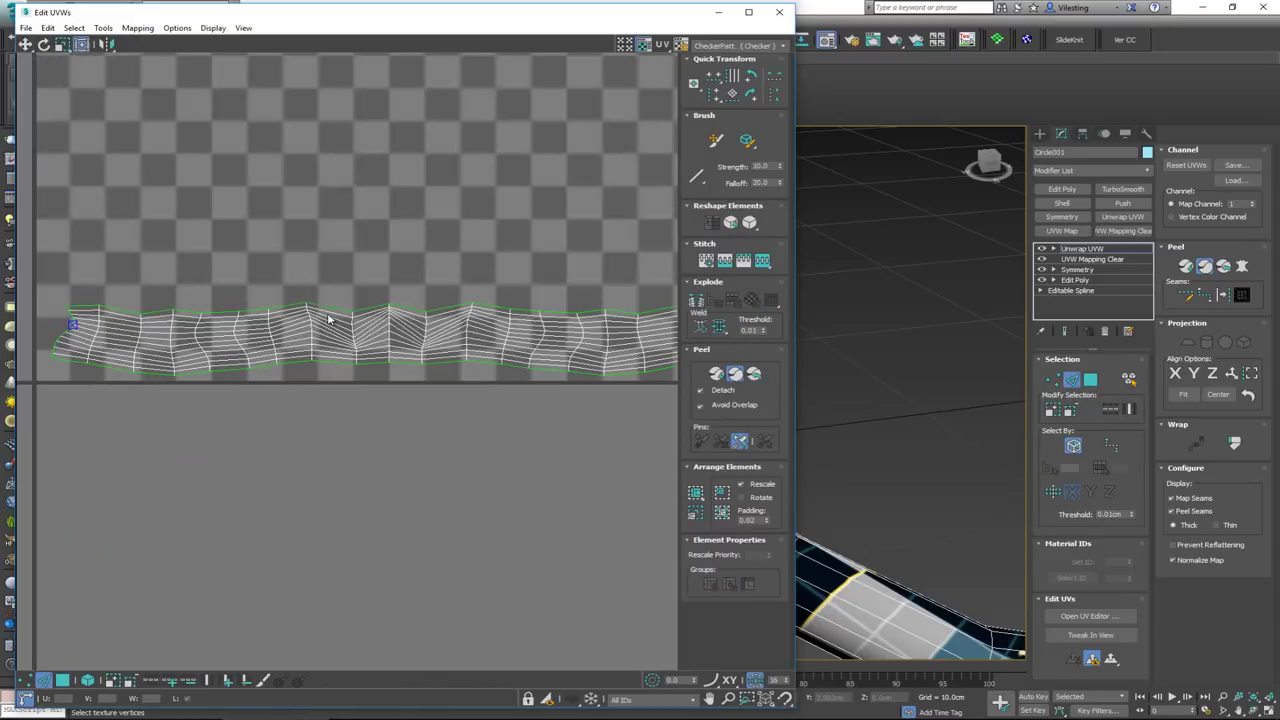
# Undo the relaxing of the yarn strip and leave Peel Mode
pyautogui.hotkey('ctrl', 'z')
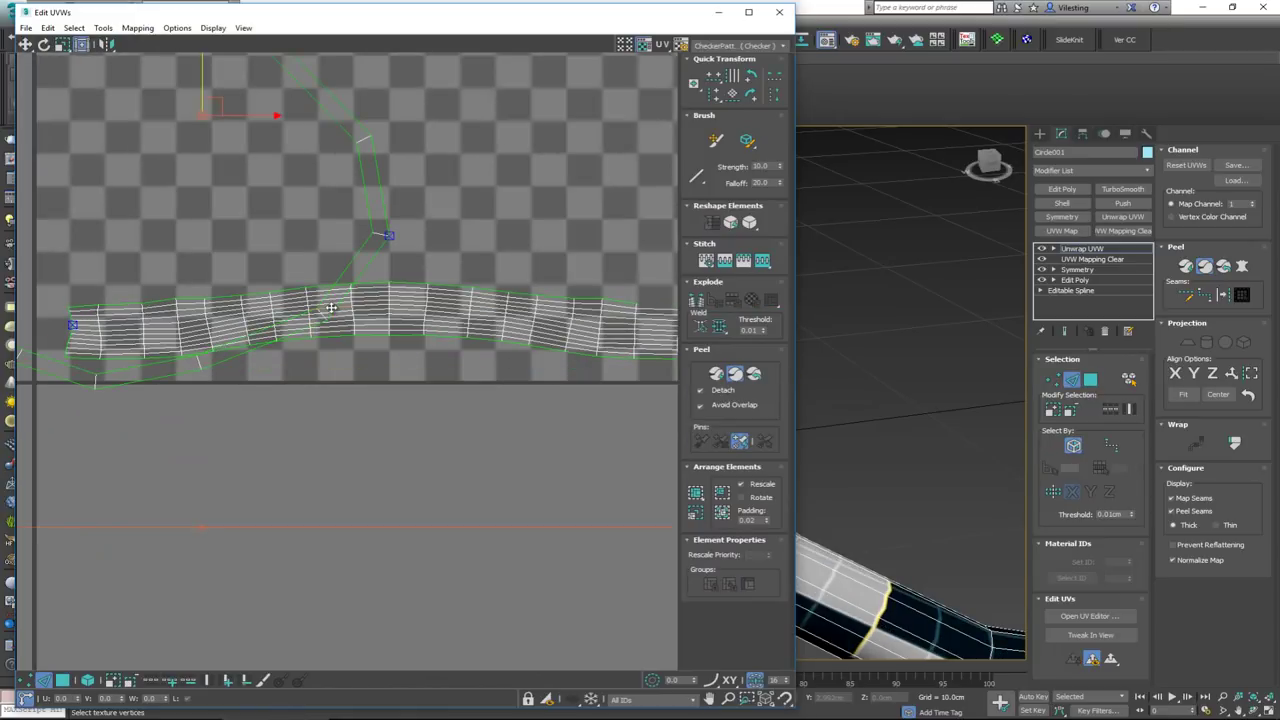
pyautogui.hotkey('ctrl', 'z')
pyautogui.hotkey('ctrl', 'z')
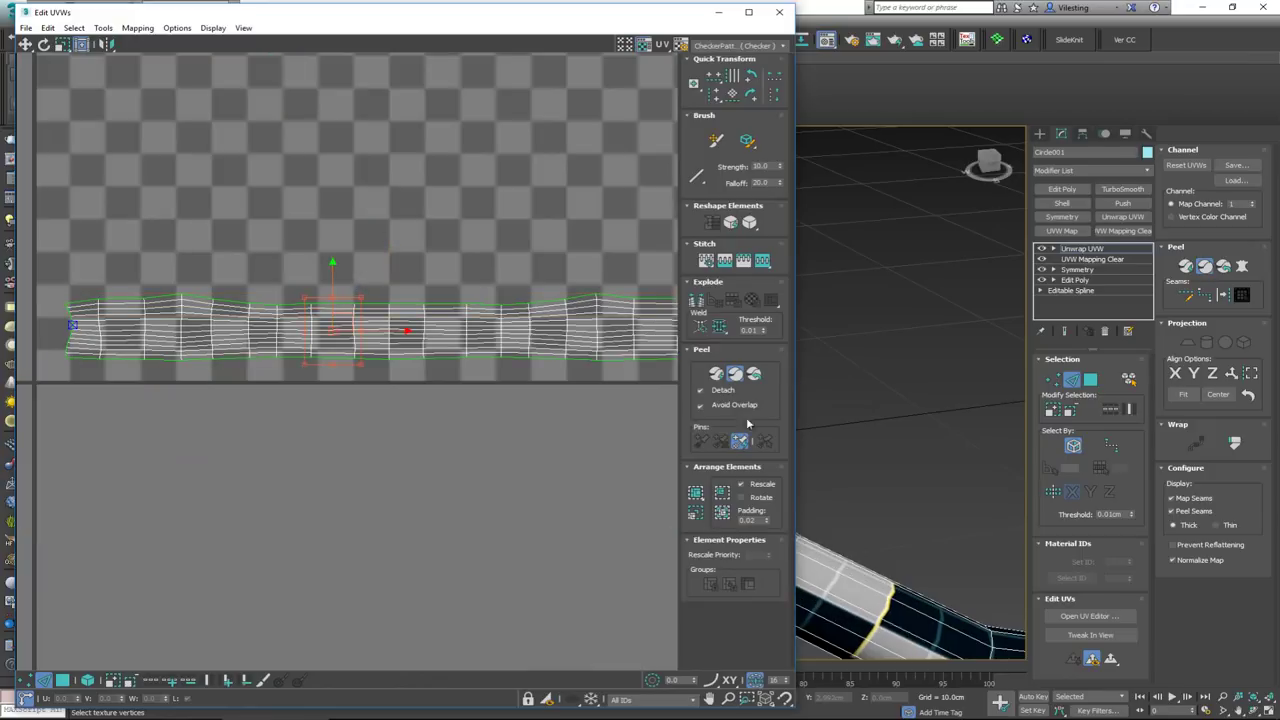
pyautogui.click(735, 375)
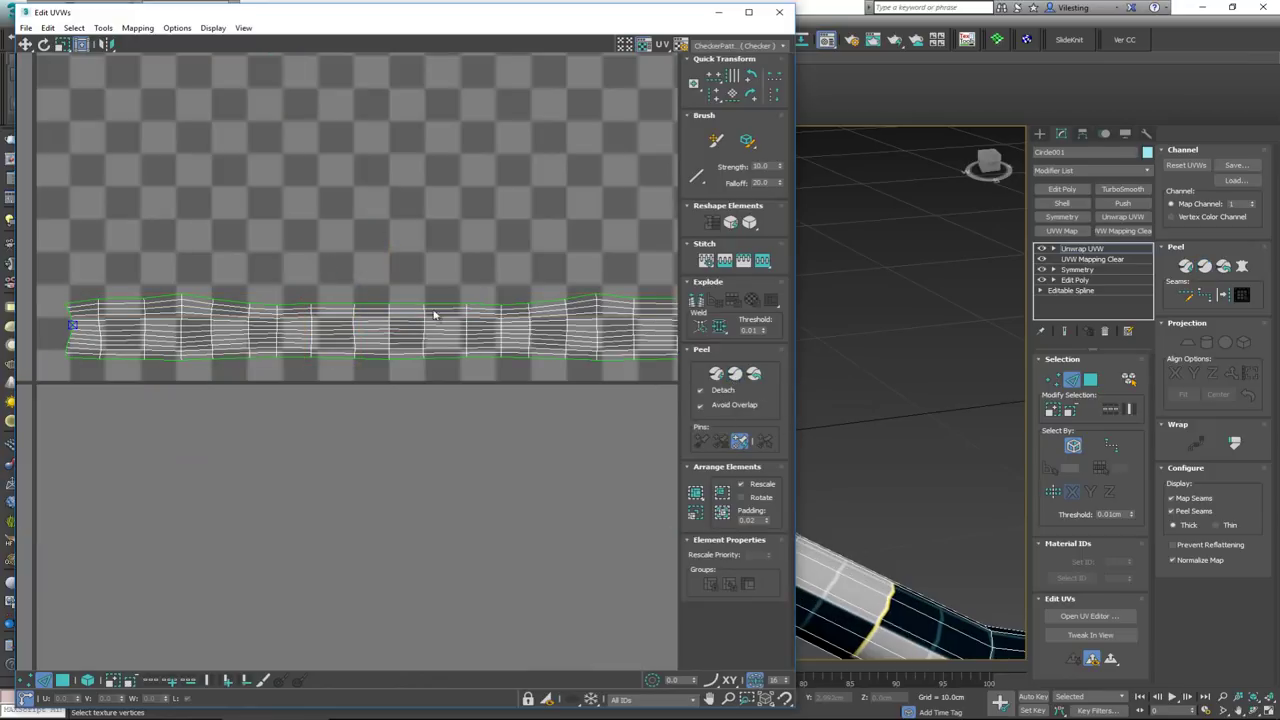
# Select the strip's whole upper border edge loop and align it horizontally to the pivot
pyautogui.click(402, 303)
pyautogui.doubleClick(404, 304)
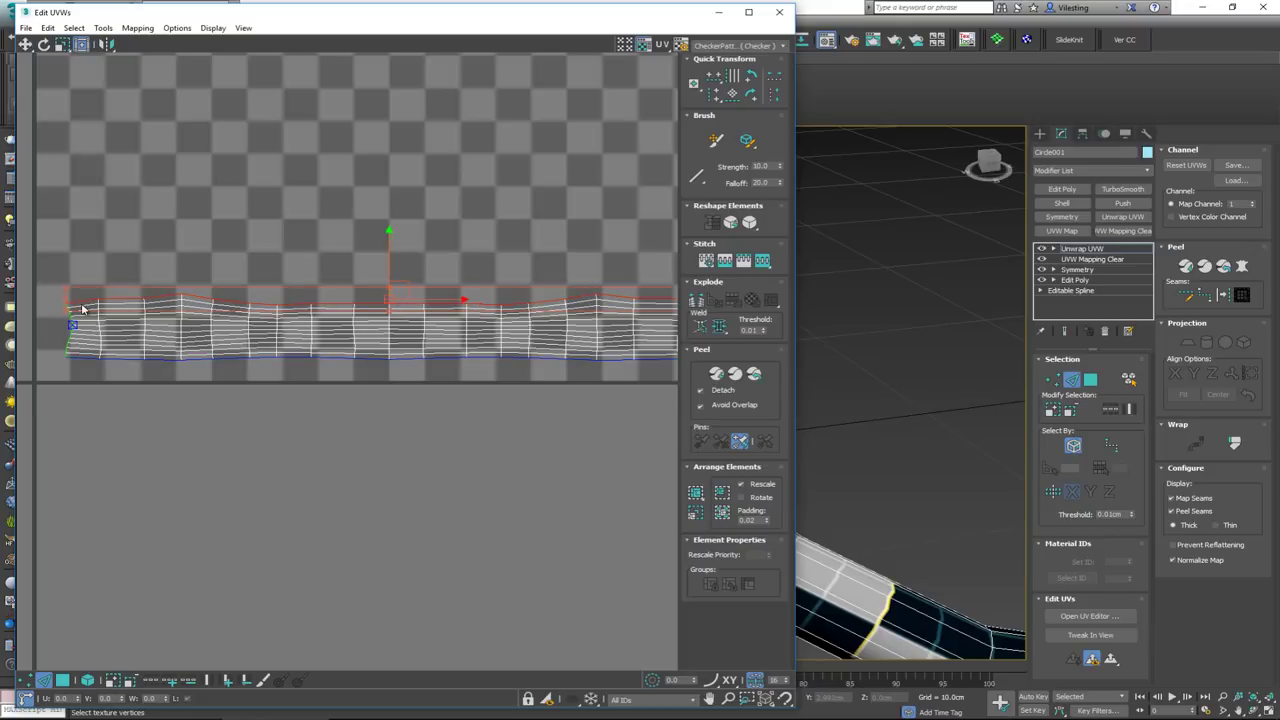
pyautogui.moveTo(497, 314); pyautogui.dragTo(497, 340, button='middle')
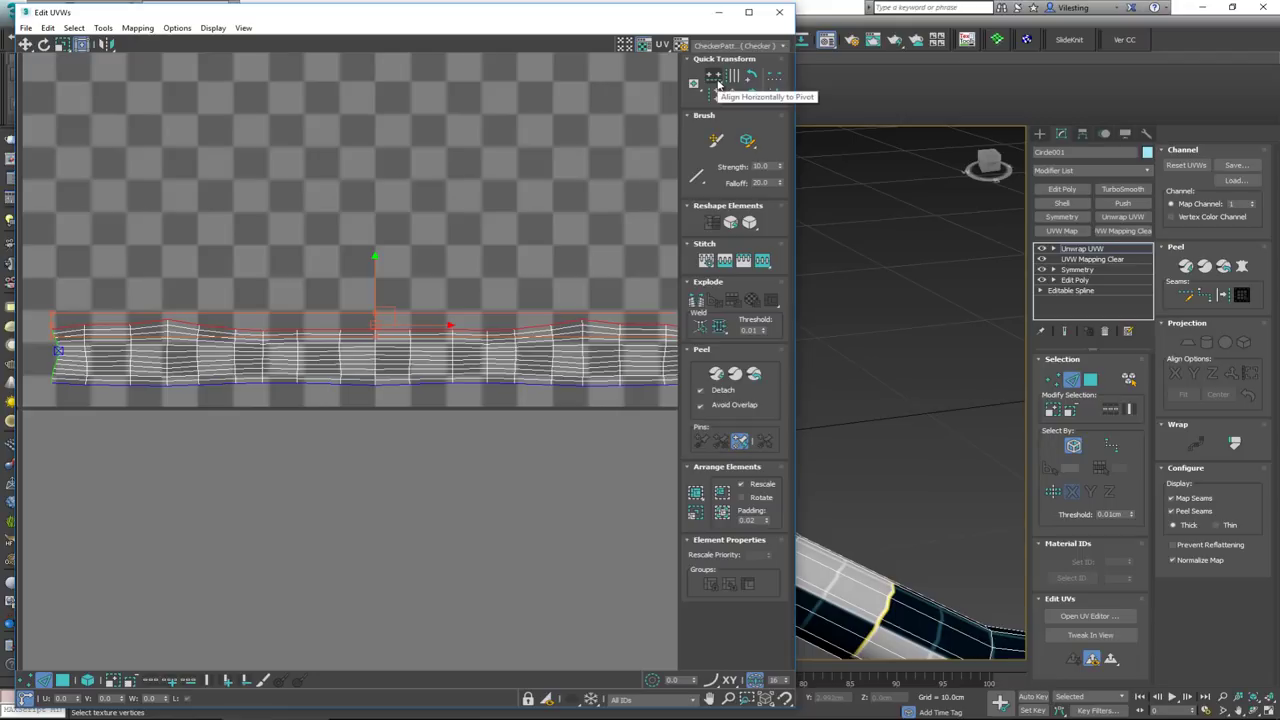
pyautogui.click(716, 84)
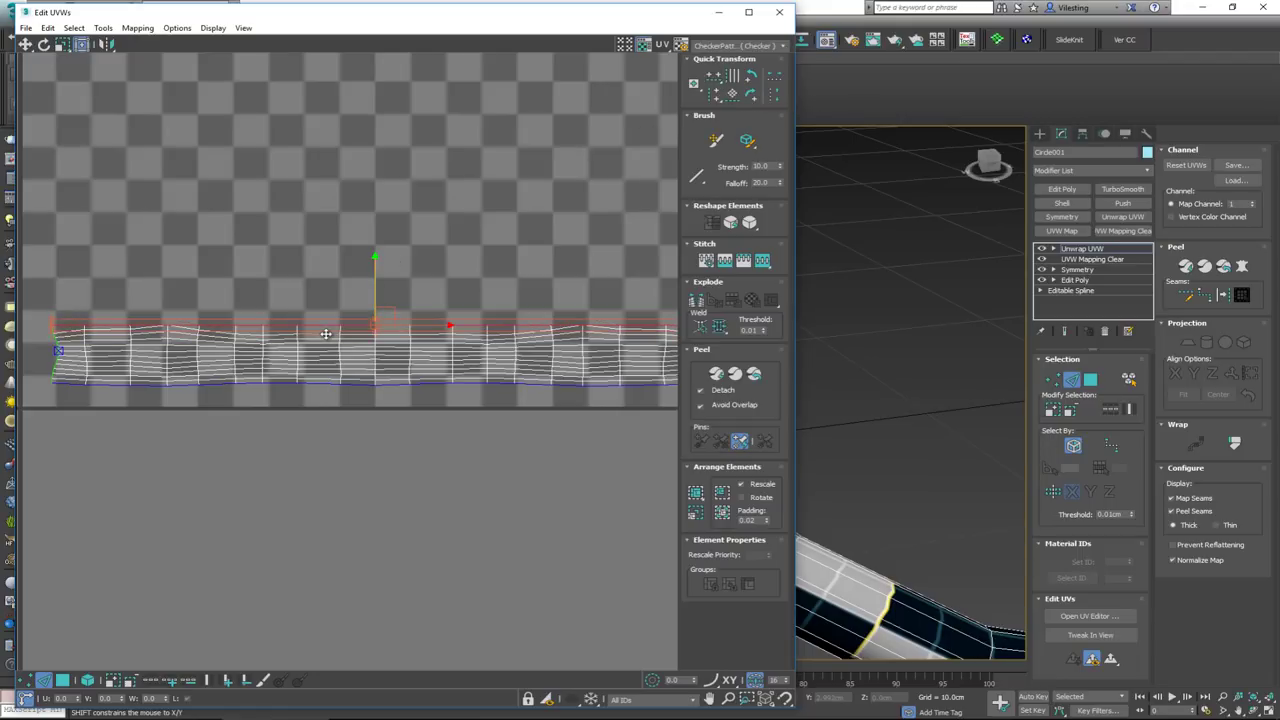
# Straighten the three lengthwise edge loops just below the upper border by aligning each one horizontally
pyautogui.scroll(5, 229, 333)
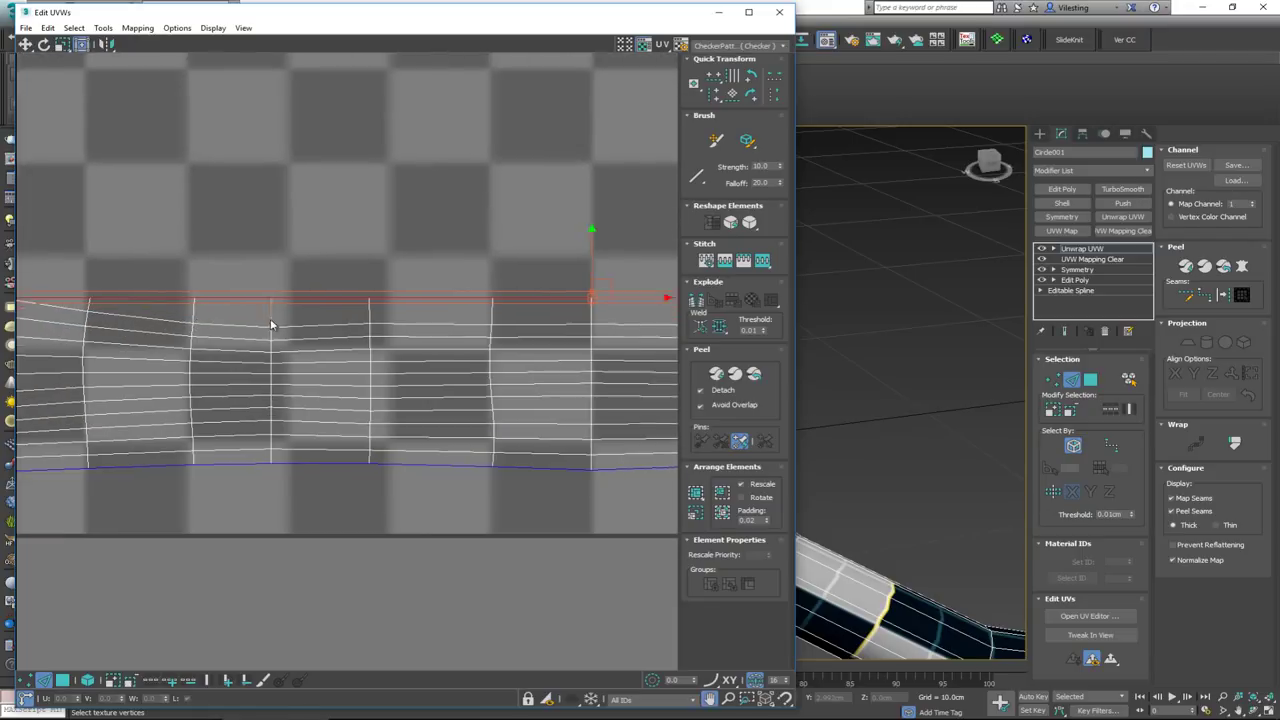
pyautogui.scroll(-5, 271, 324)
pyautogui.doubleClick(430, 323)
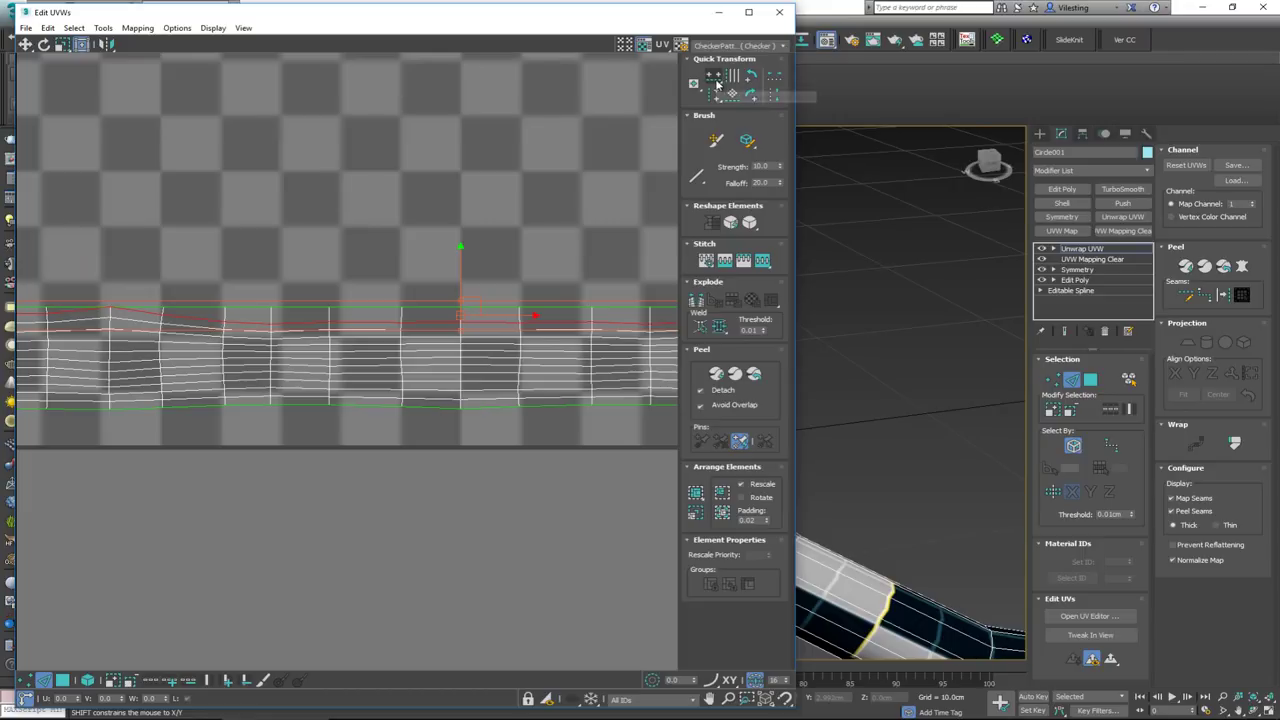
pyautogui.click(425, 335)
pyautogui.doubleClick(427, 330)
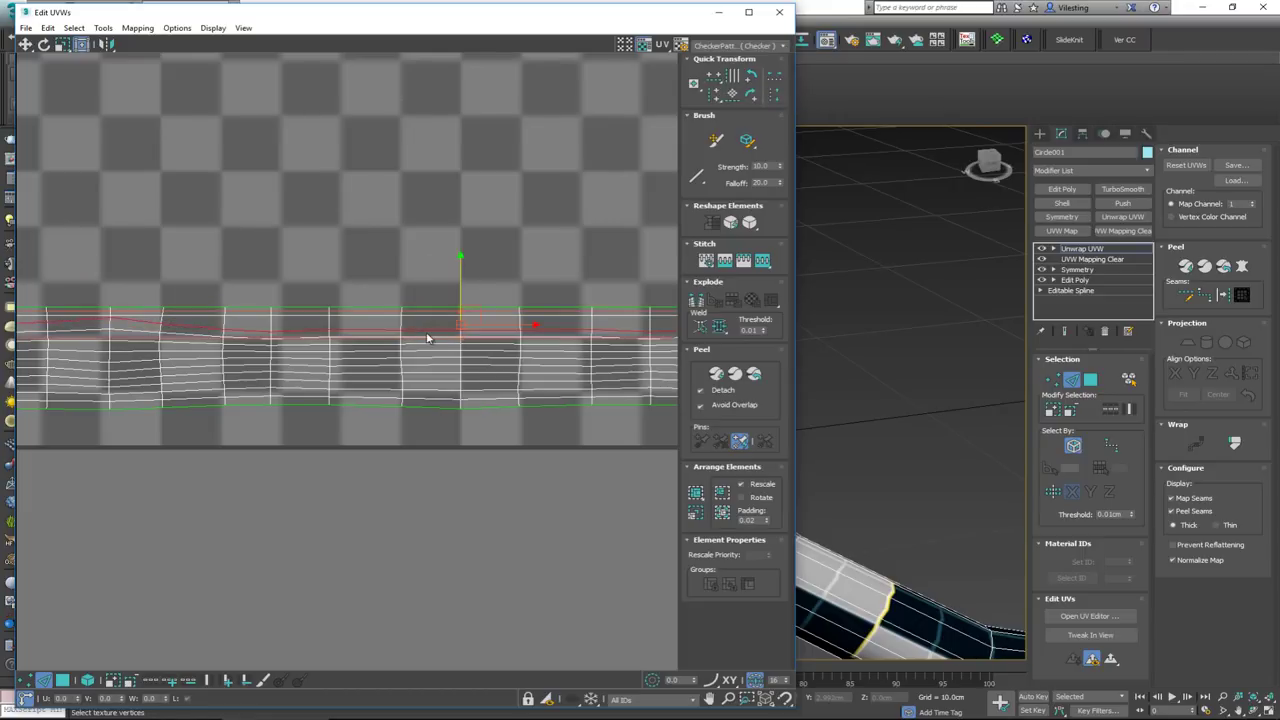
pyautogui.press('h')
pyautogui.doubleClick(427, 337)
pyautogui.press('h')
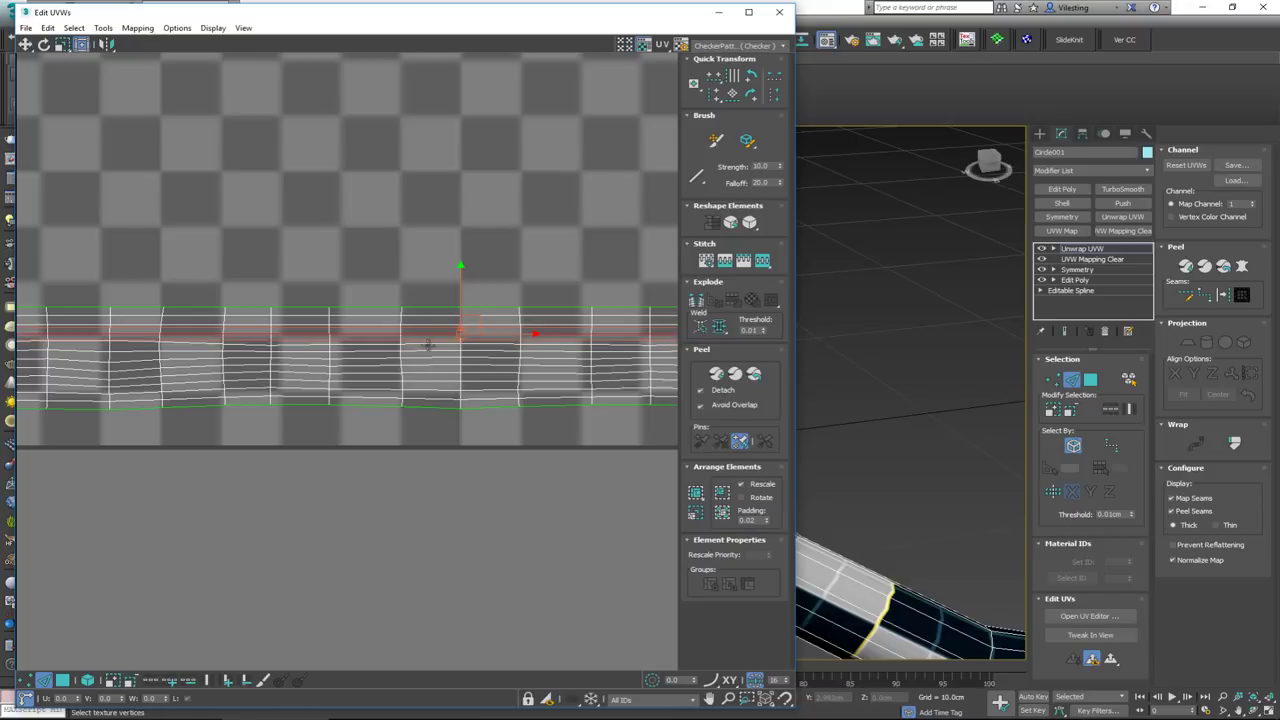
# Align the four lengthwise edge loops through the middle of the strip horizontally, one loop at a time
pyautogui.doubleClick(428, 344)
pyautogui.press('h')
pyautogui.doubleClick(430, 350)
pyautogui.press('h')
pyautogui.doubleClick(430, 357)
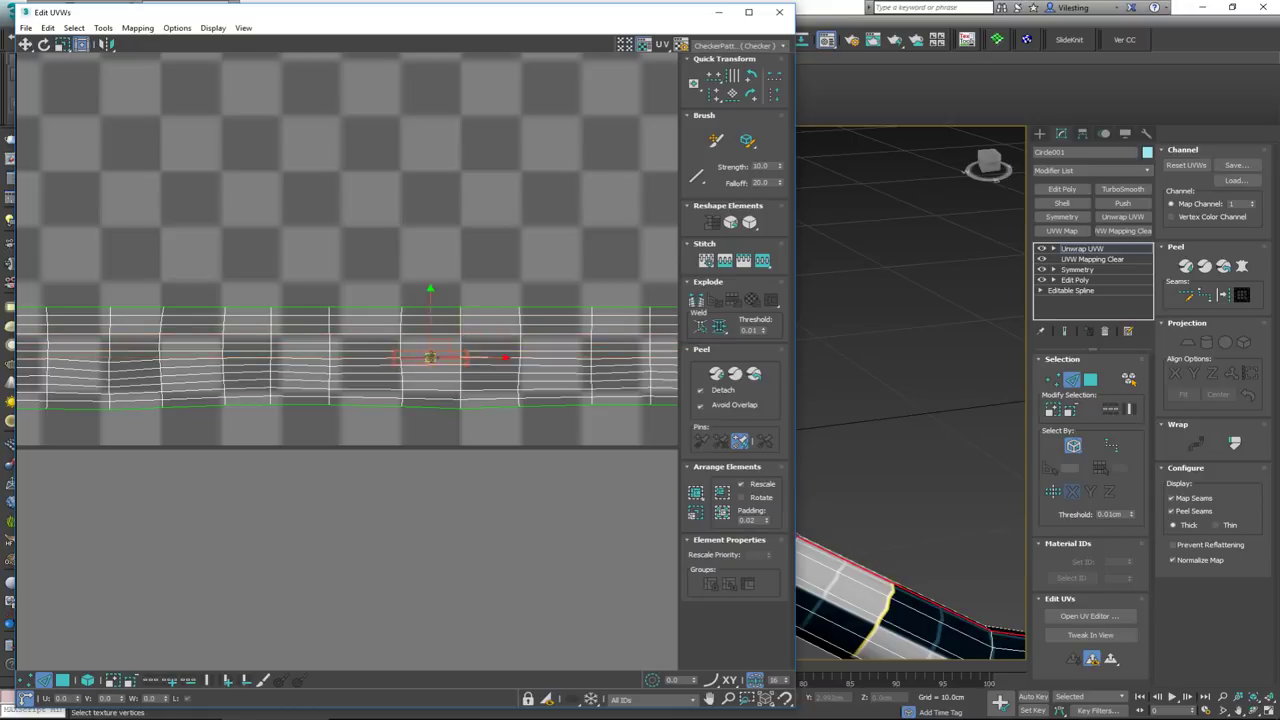
pyautogui.press('h')
pyautogui.click(436, 372)
pyautogui.doubleClick(436, 365)
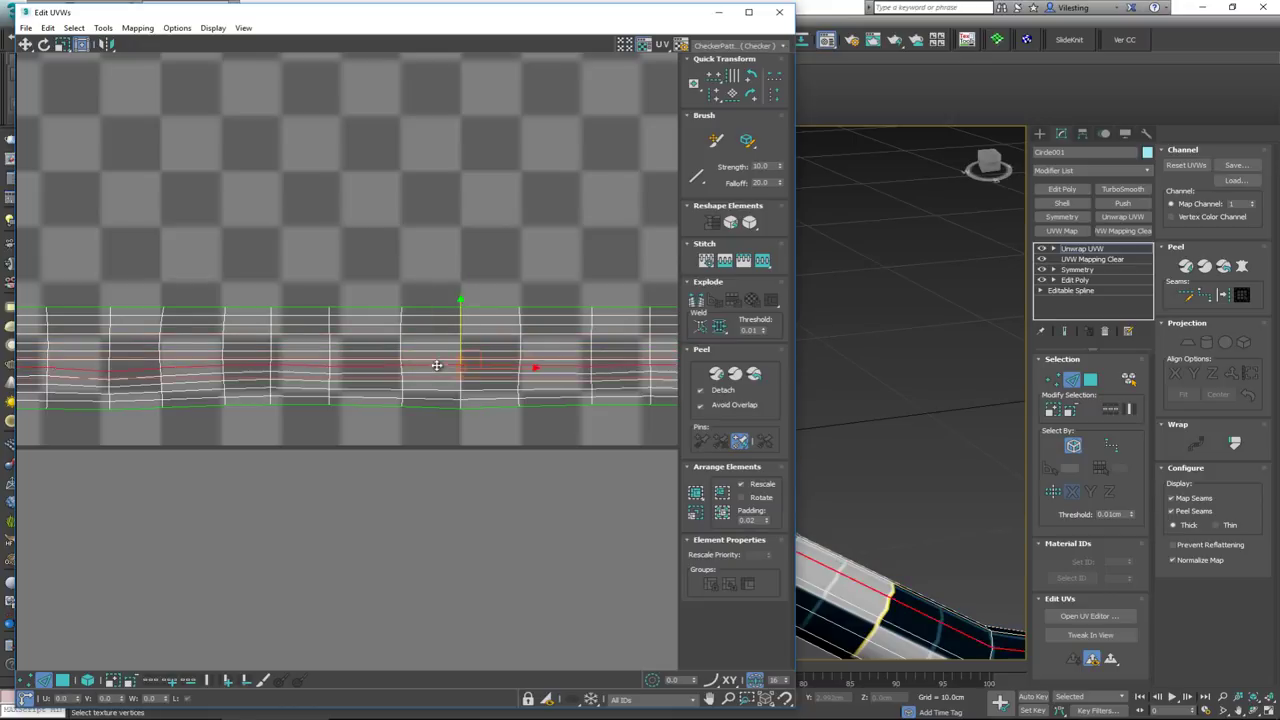
pyautogui.press('h')
# Align the remaining lower lengthwise edge loops horizontally, including the strip's bottom border
pyautogui.doubleClick(440, 373)
pyautogui.press('h')
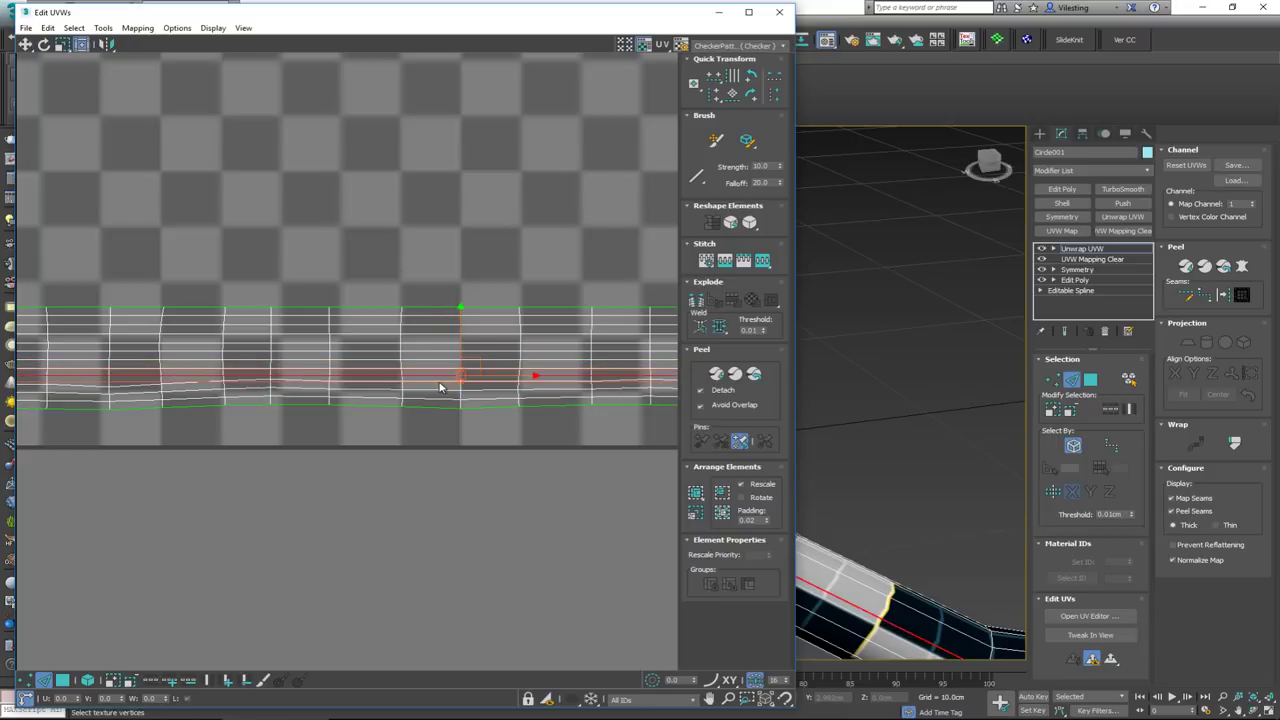
pyautogui.doubleClick(440, 382)
pyautogui.press('h')
pyautogui.doubleClick(440, 391)
pyautogui.press('h')
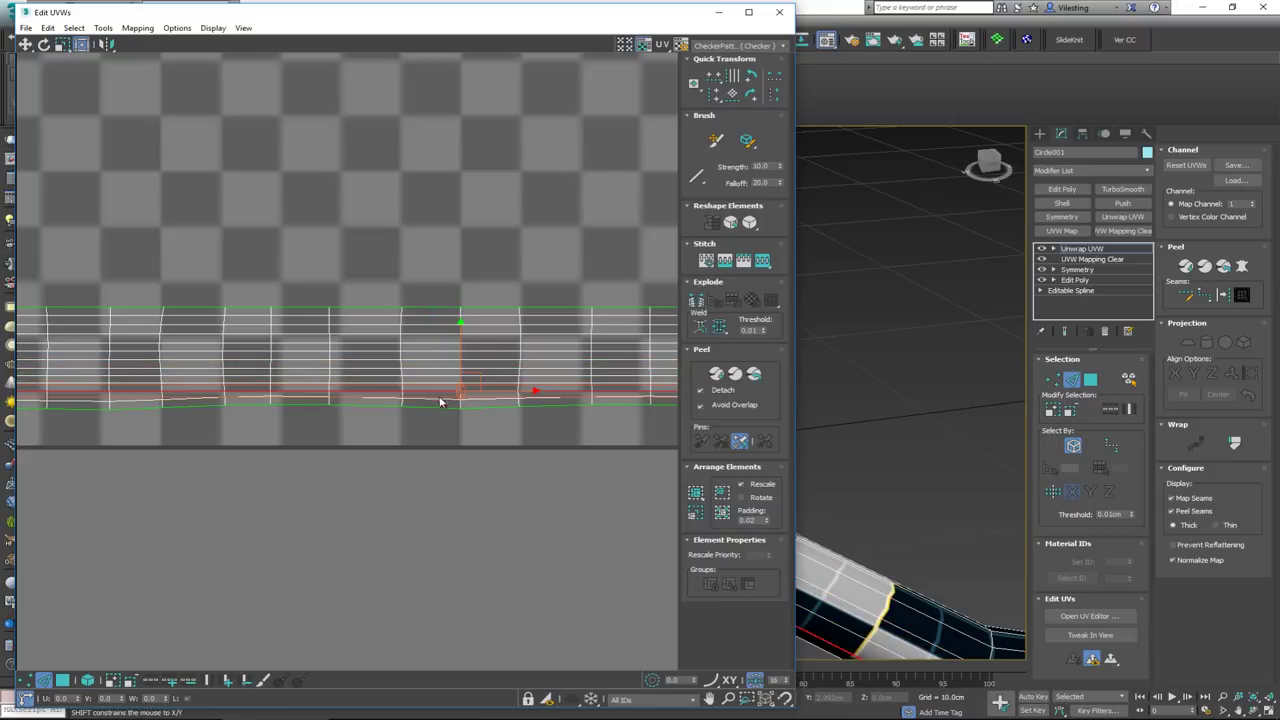
pyautogui.moveTo(440, 402); pyautogui.dragTo(439, 408)
# Select the edge loop at the strip's left end and straighten it by aligning it vertically
pyautogui.moveTo(278, 375); pyautogui.dragTo(456, 357, button='middle')
pyautogui.scroll(-3, 456, 357)
pyautogui.scroll(6, 255, 348)
pyautogui.doubleClick(260, 316)
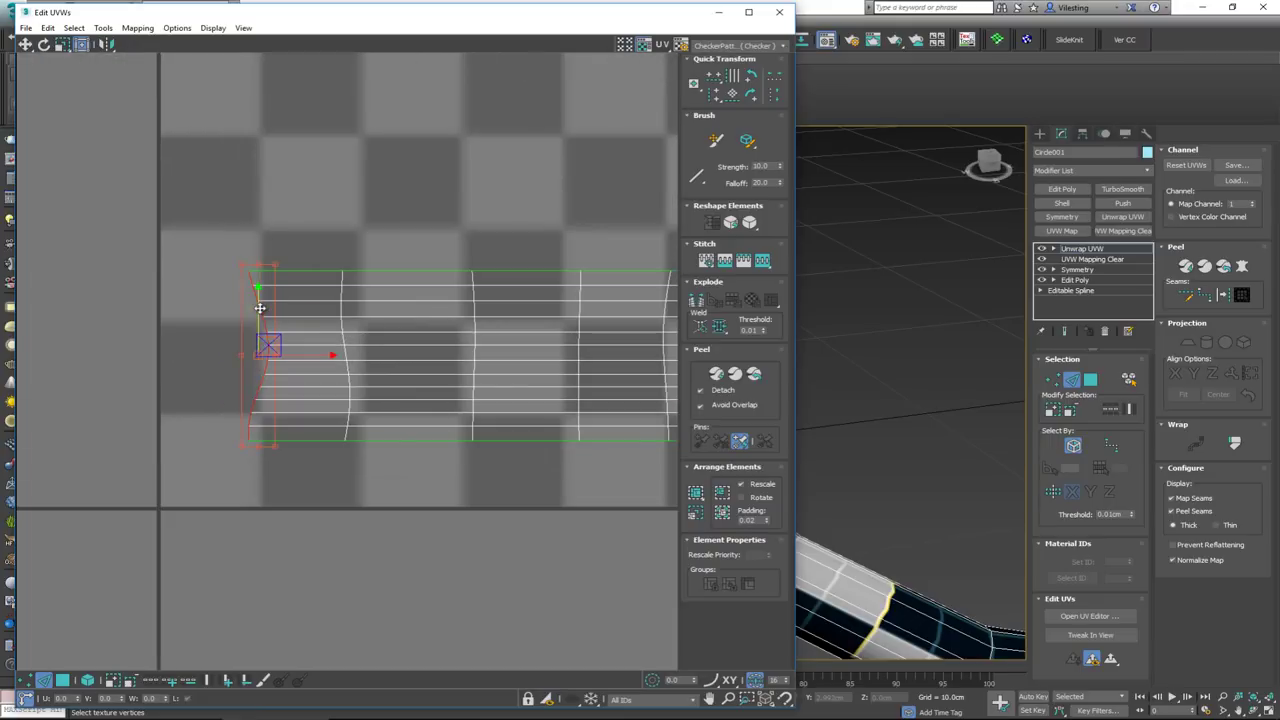
pyautogui.press('v')
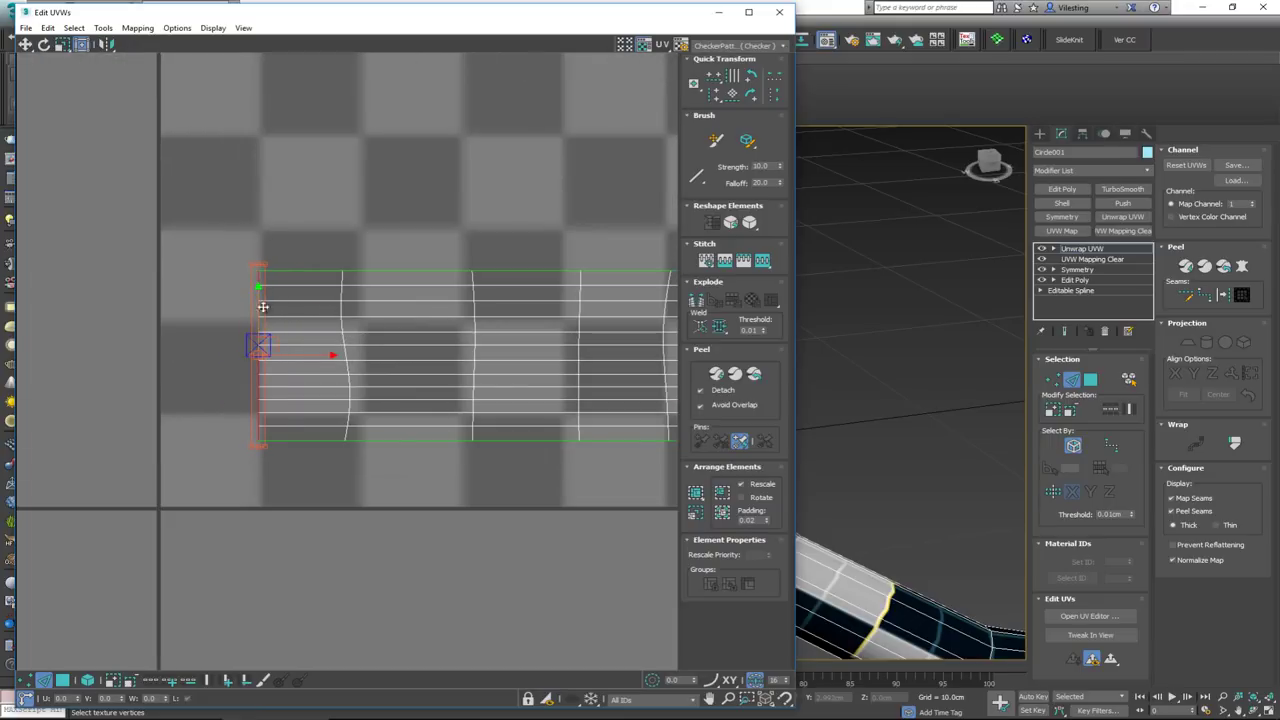
# Reselect the full edge loop at the strip's left end and apply Align Vertically to Pivot
pyautogui.click(259, 269)
pyautogui.scroll(-2, 234, 351)
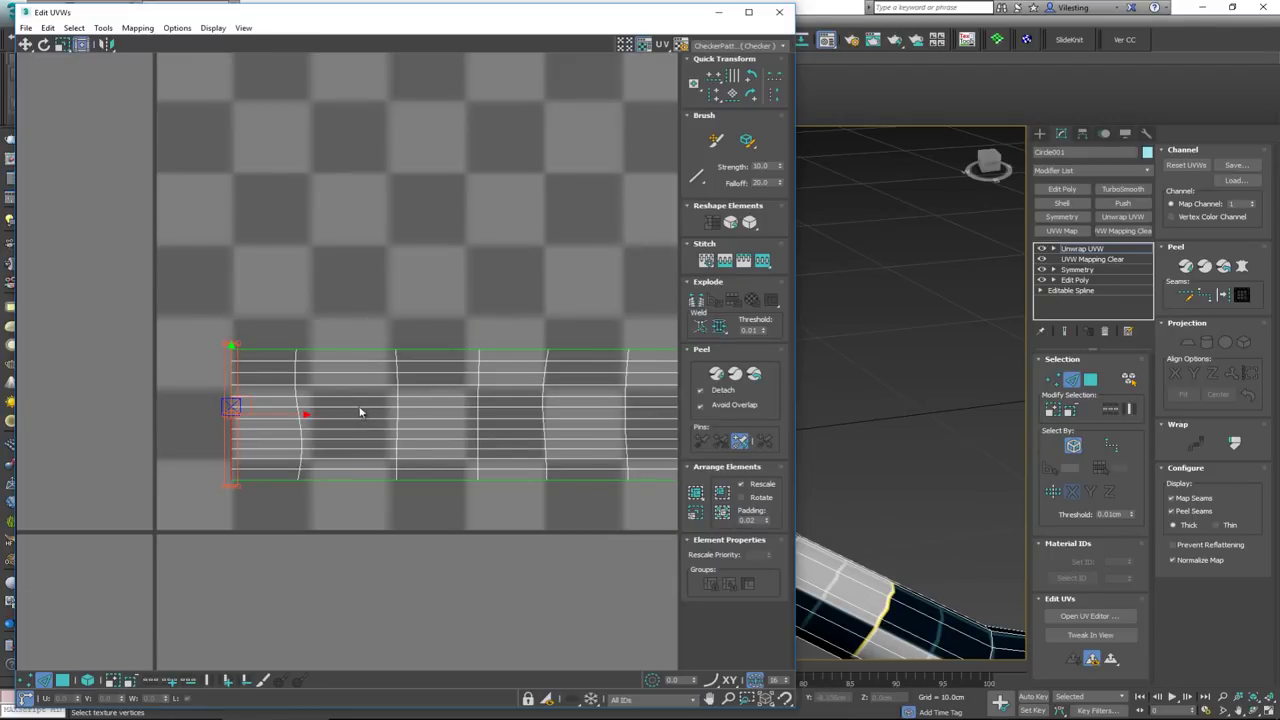
pyautogui.moveTo(285, 424); pyautogui.dragTo(251, 412, button='middle')
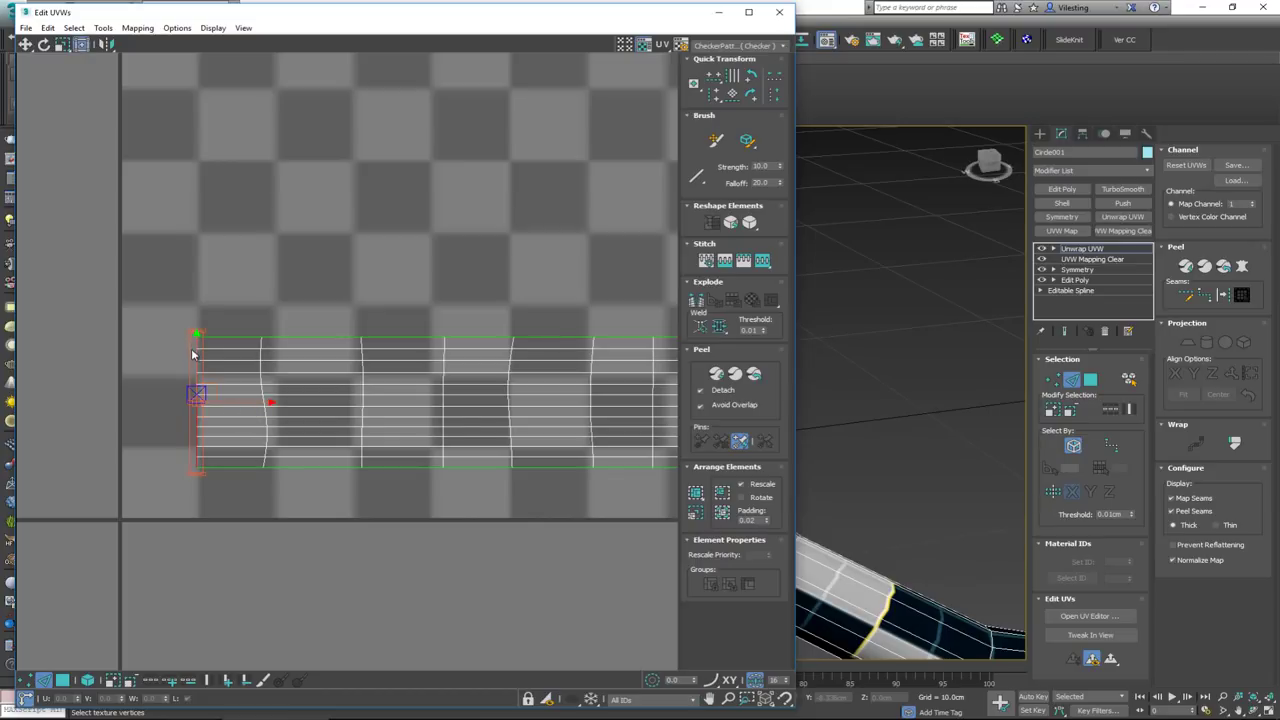
pyautogui.click(177, 419)
pyautogui.scroll(5, 192, 345)
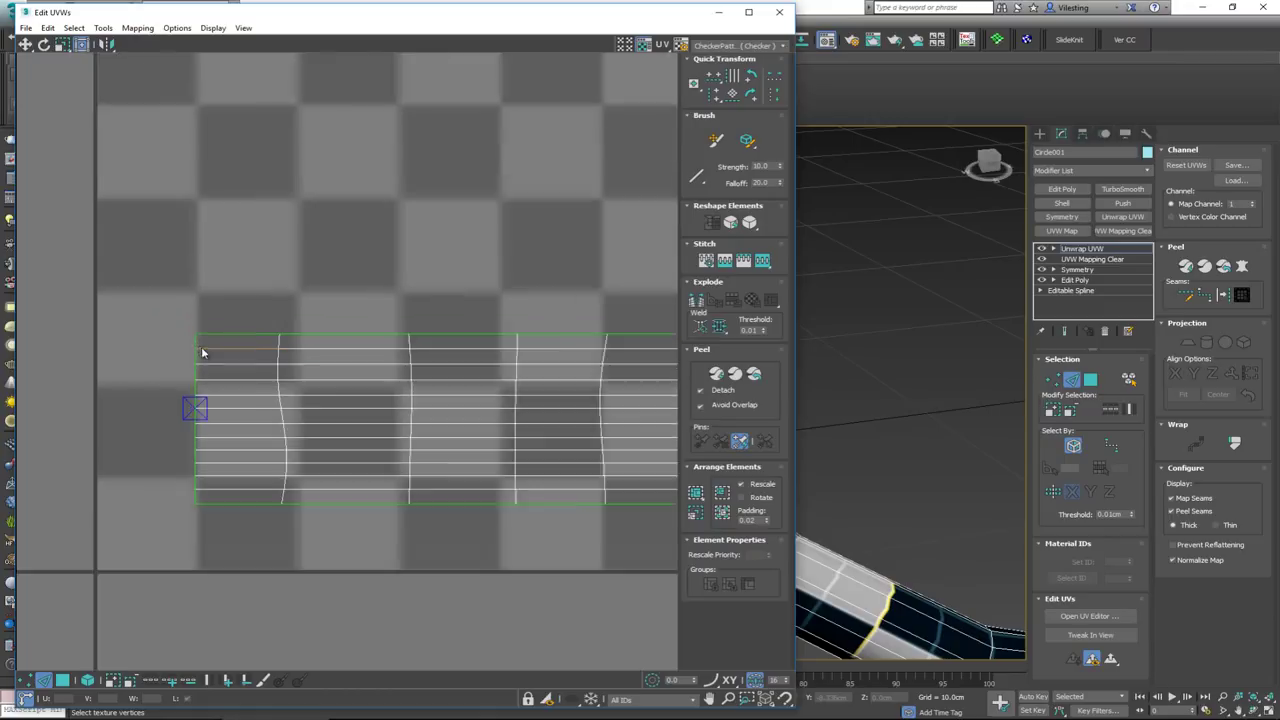
pyautogui.click(195, 338)
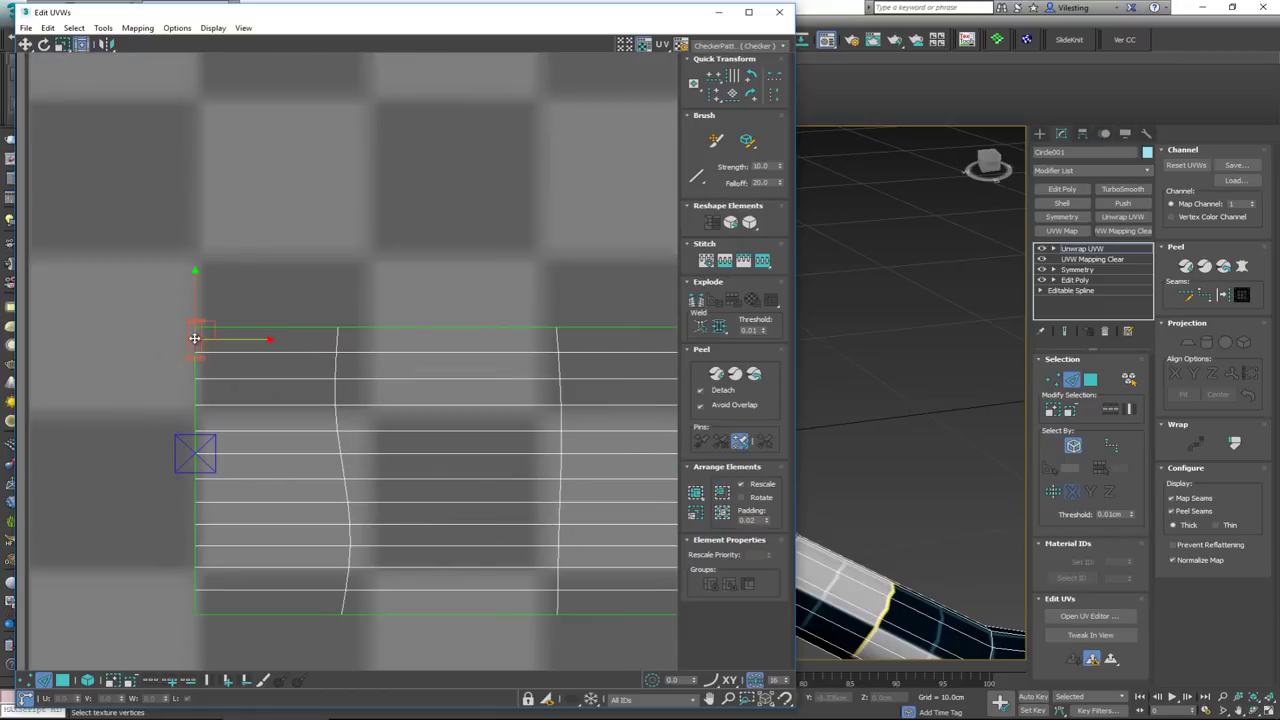
pyautogui.doubleClick(195, 338)
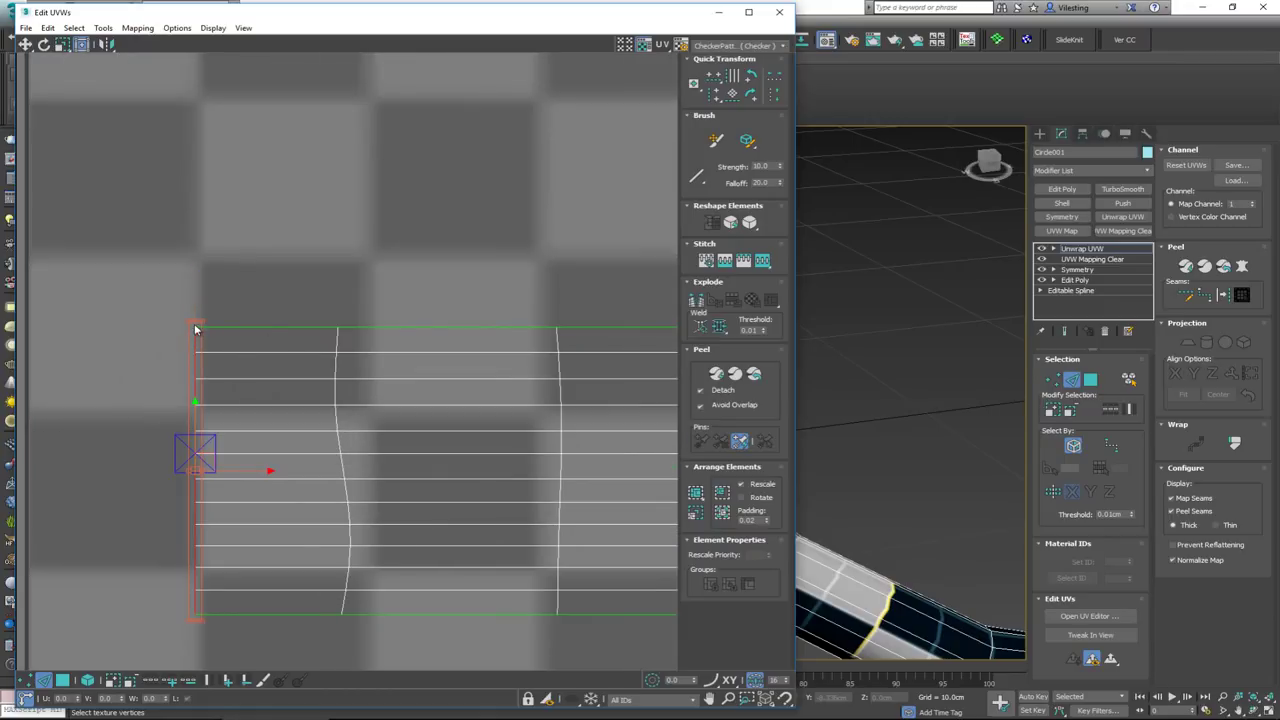
pyautogui.click(714, 84)
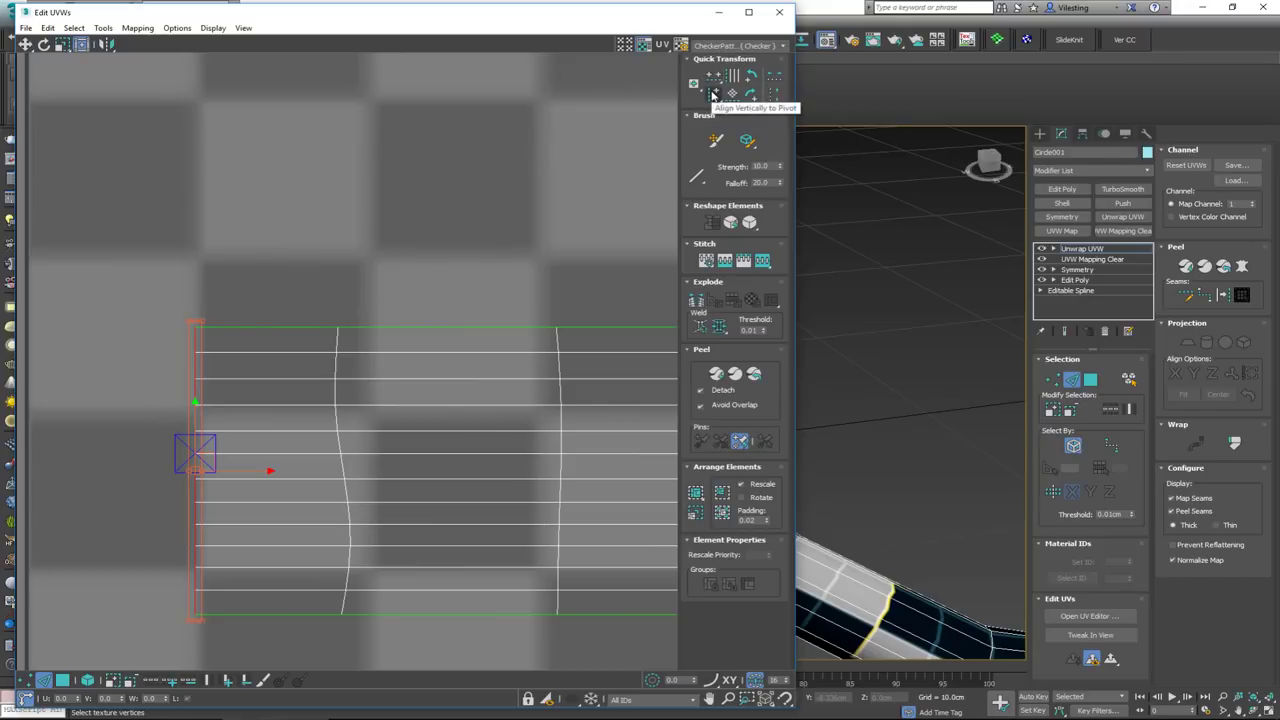
pyautogui.scroll(-5, 337, 240)
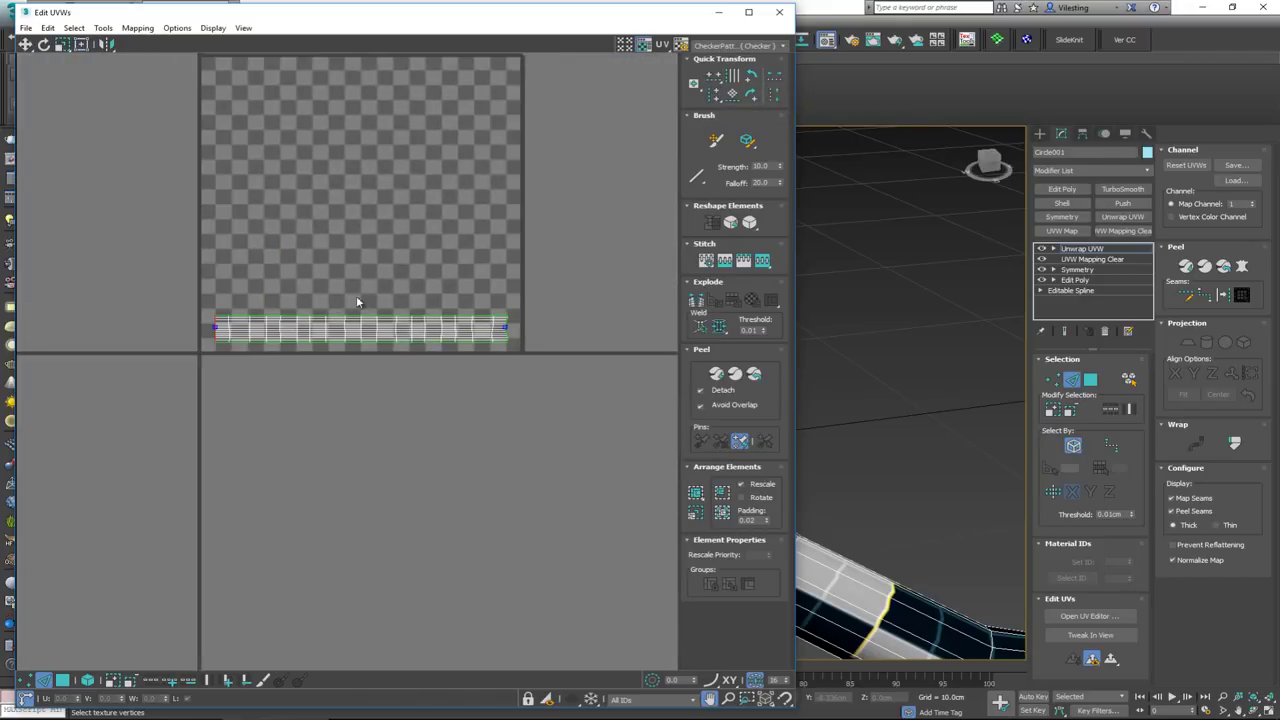
# Vertically align the edge loop at the strip's right end and the next three crosswise loops, one loop at a time
pyautogui.scroll(2, 354, 303)
pyautogui.scroll(3, 492, 325)
pyautogui.doubleClick(487, 330)
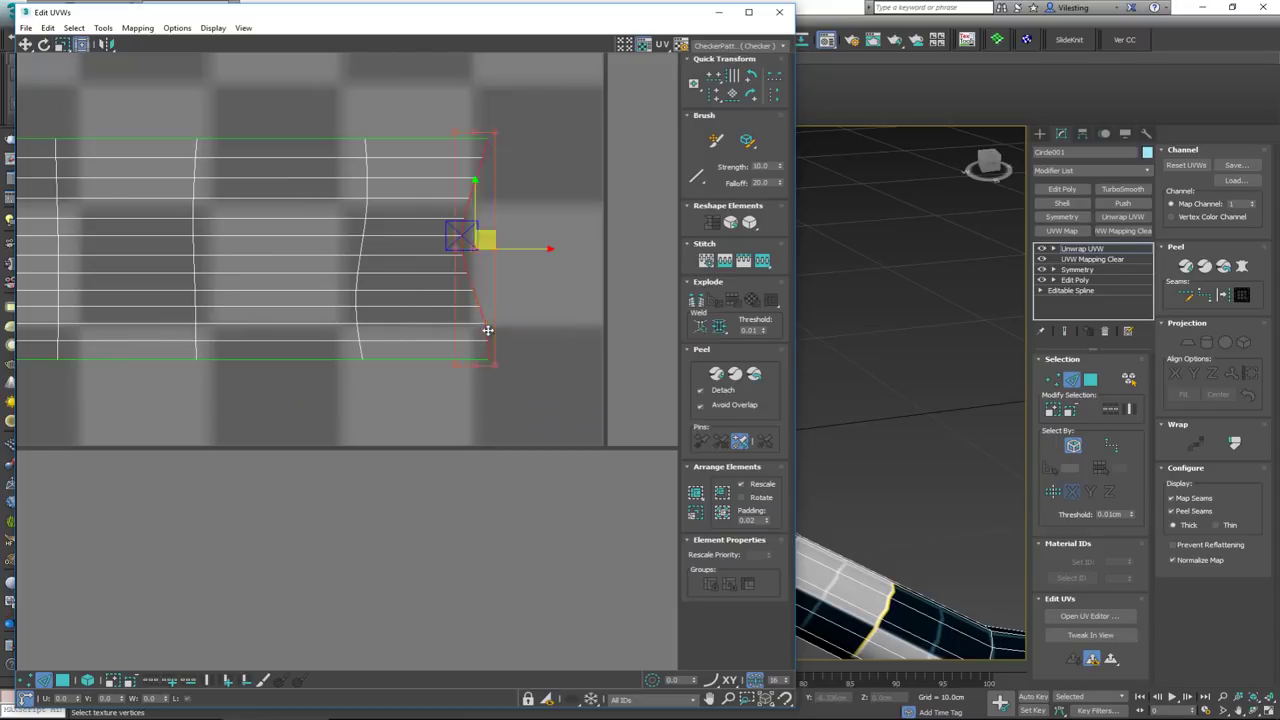
pyautogui.press('v')
pyautogui.doubleClick(358, 322)
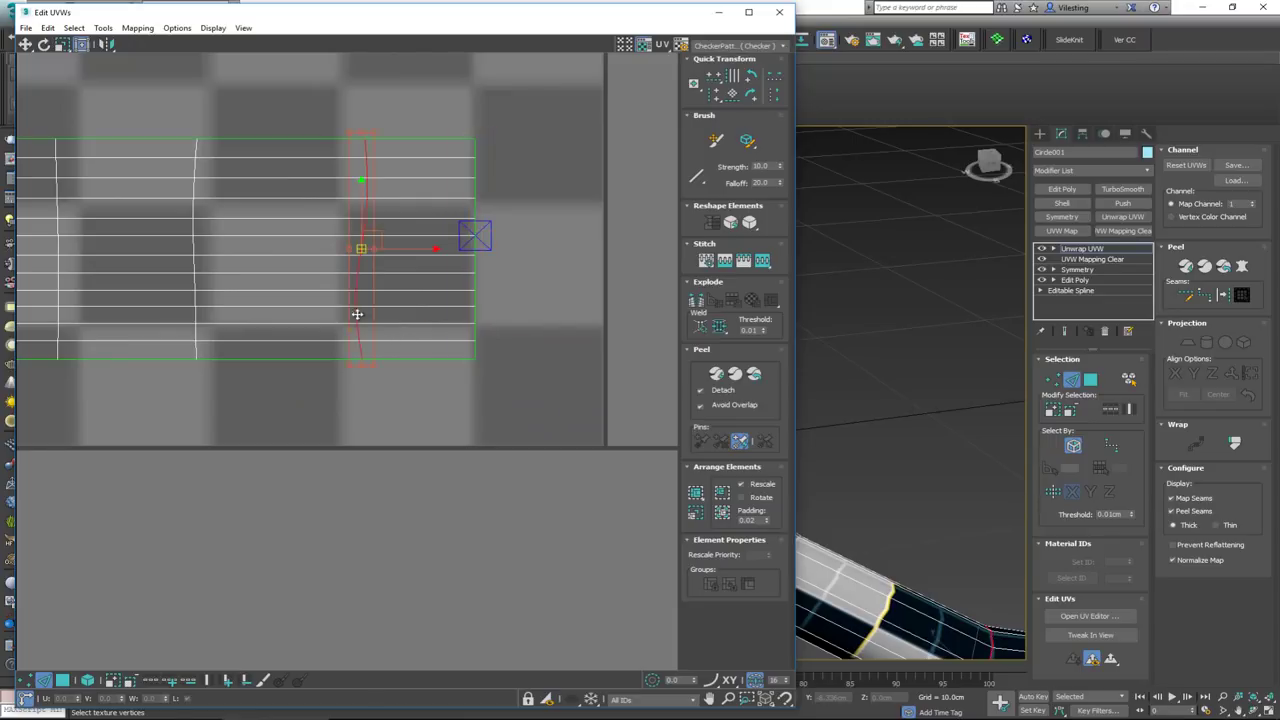
pyautogui.press('v')
pyautogui.doubleClick(197, 314)
pyautogui.press('v')
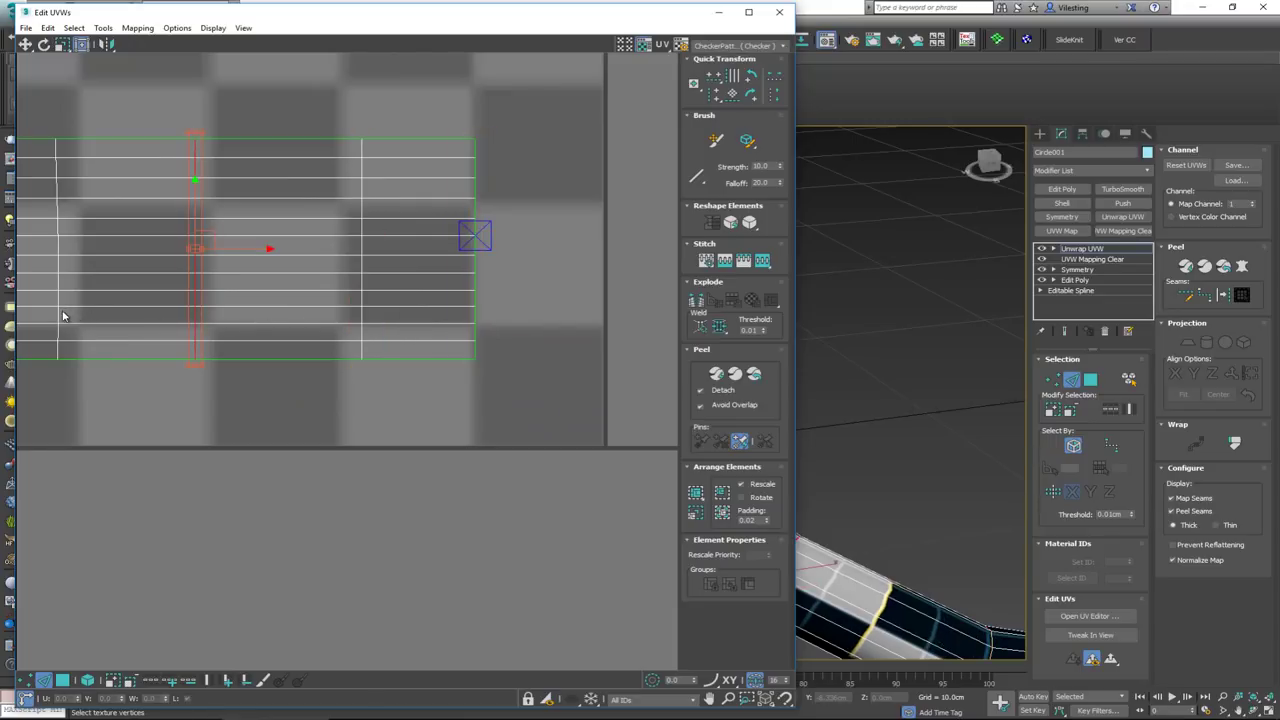
pyautogui.doubleClick(58, 309)
pyautogui.press('v')
# Straighten the remaining crosswise edge loops toward the strip's left end by aligning each one vertically
pyautogui.moveTo(112, 295); pyautogui.dragTo(621, 291, button='middle')
pyautogui.scroll(-1, 621, 291)
pyautogui.scroll(-1, 462, 296)
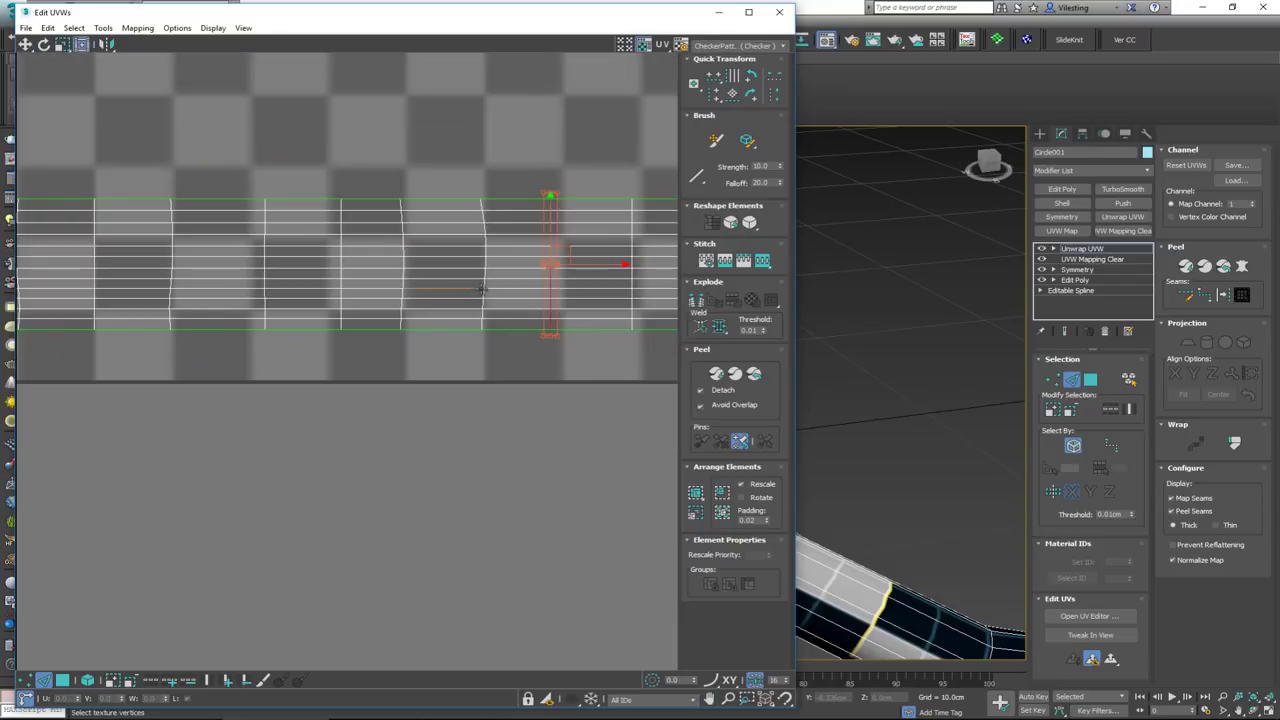
pyautogui.click(484, 284)
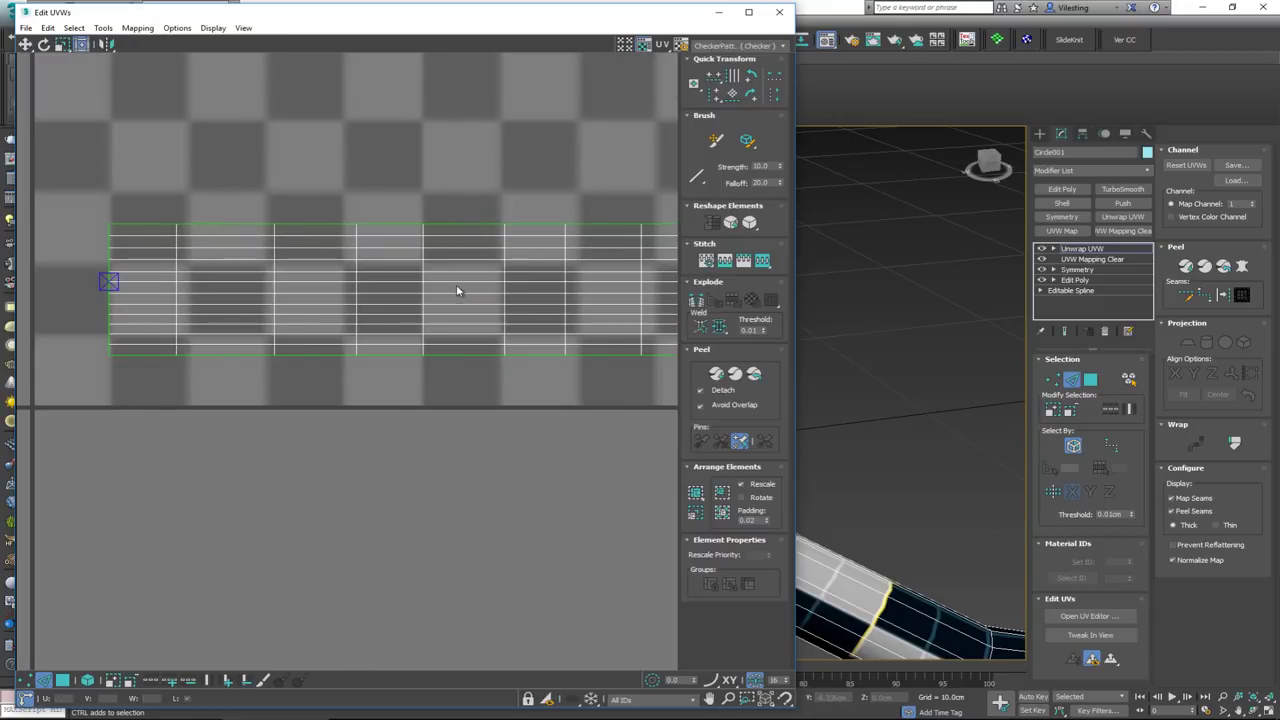
pyautogui.scroll(-3, 501, 314)
pyautogui.moveTo(576, 336); pyautogui.dragTo(360, 384, button='middle')
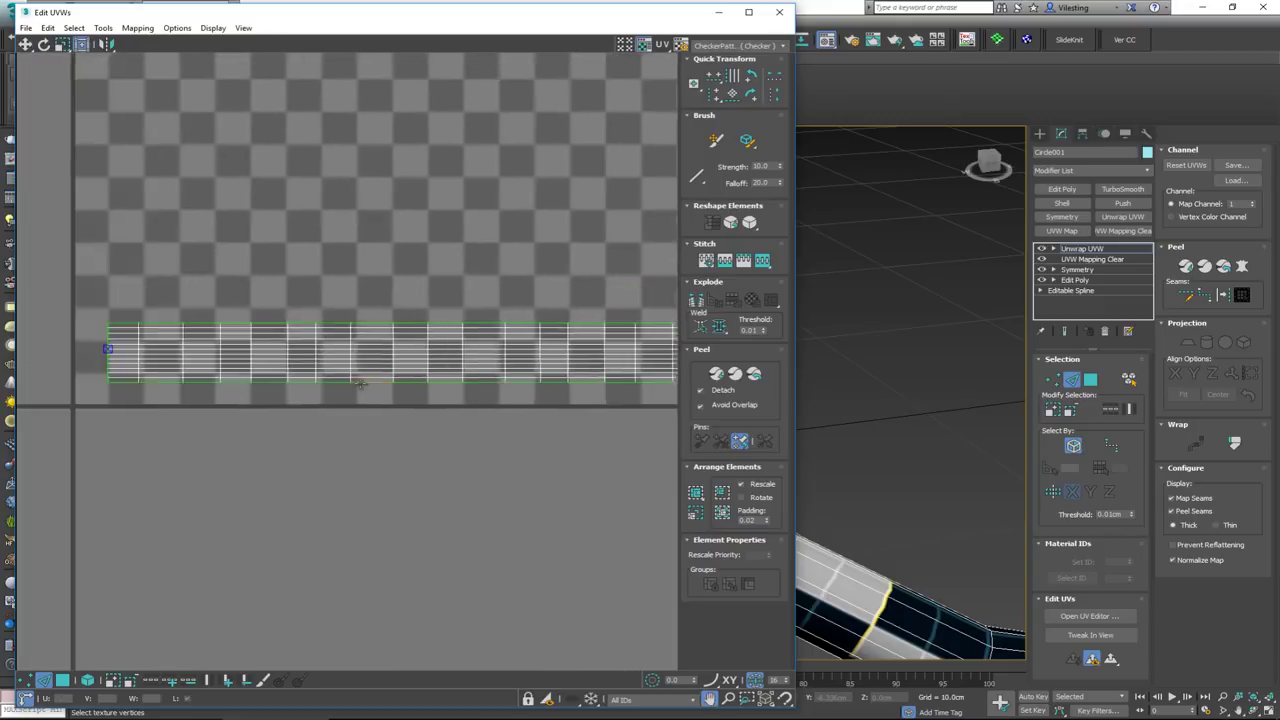
pyautogui.scroll(-2, 361, 383)
pyautogui.scroll(5, 480, 365)
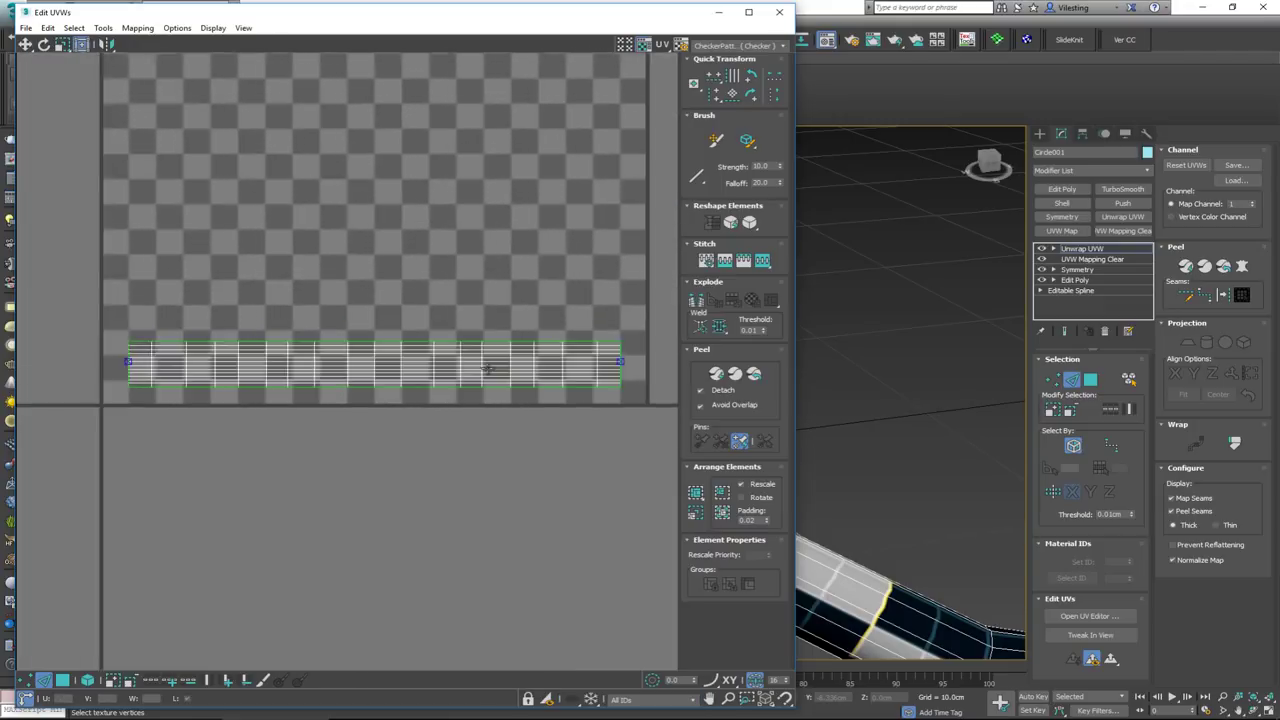
# Undo the latest edge edits in the middle of the UV strip
pyautogui.hotkey('ctrl', 'z')
pyautogui.hotkey('ctrl', 'z')
pyautogui.hotkey('ctrl', 'z')
pyautogui.hotkey('ctrl', 'z')
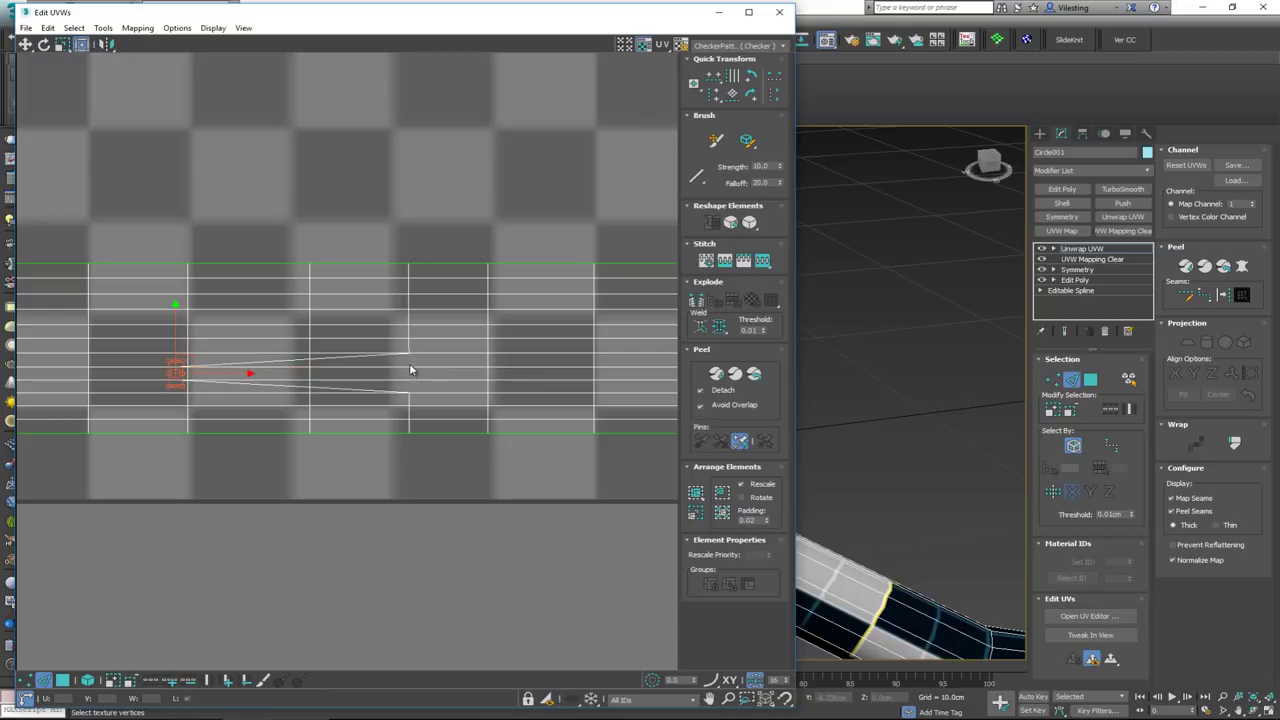
pyautogui.scroll(-4, 423, 389)
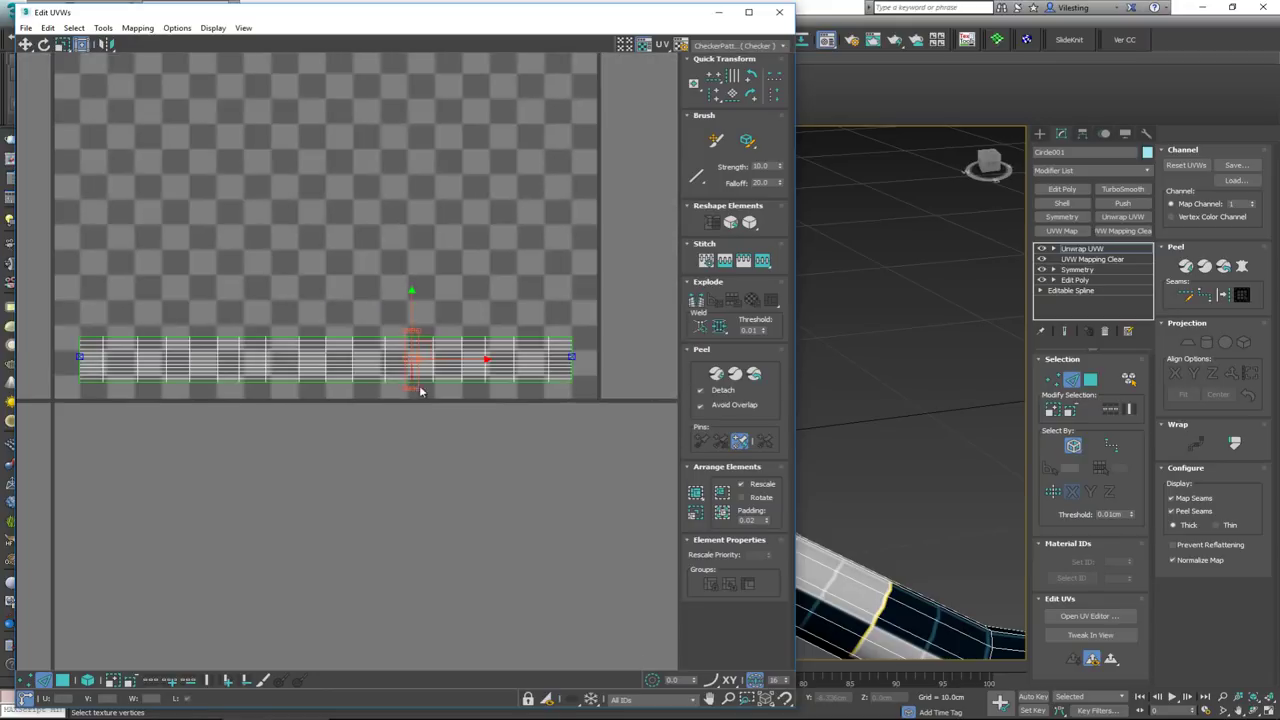
pyautogui.scroll(-2, 394, 392)
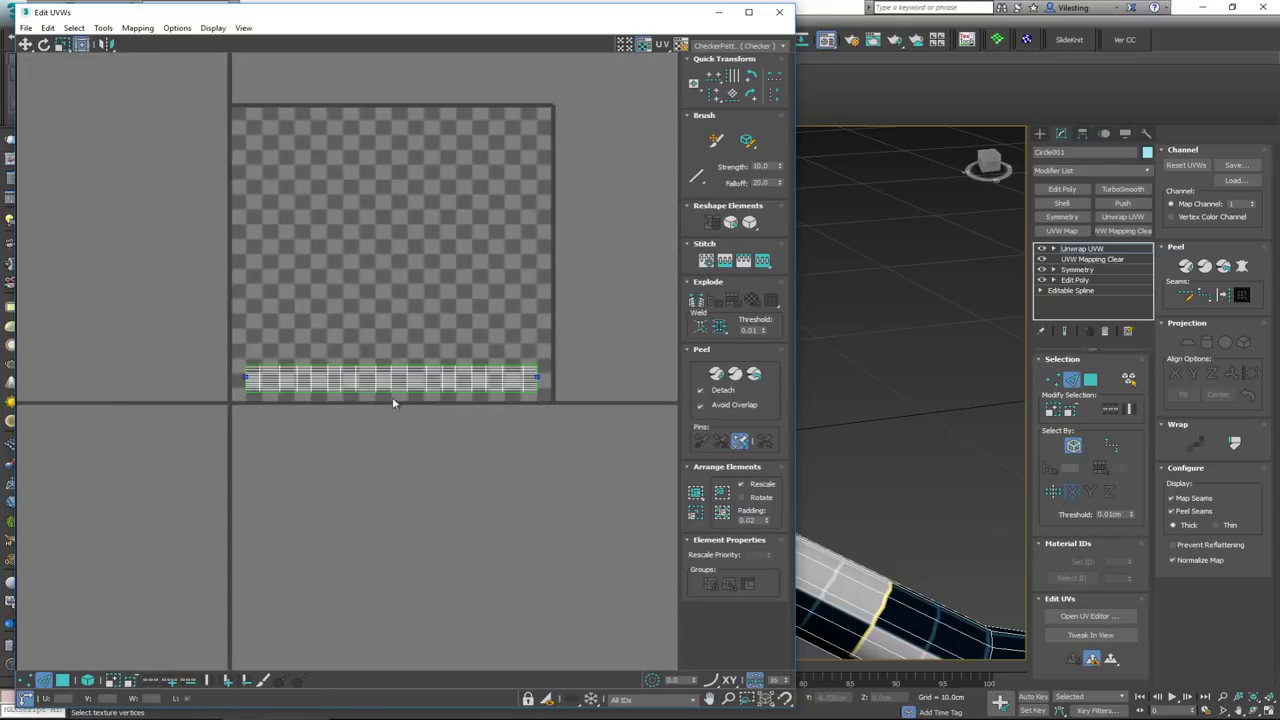
# Leave edge selection mode and close the UV editor for the large yarn loop
pyautogui.click(1072, 379)
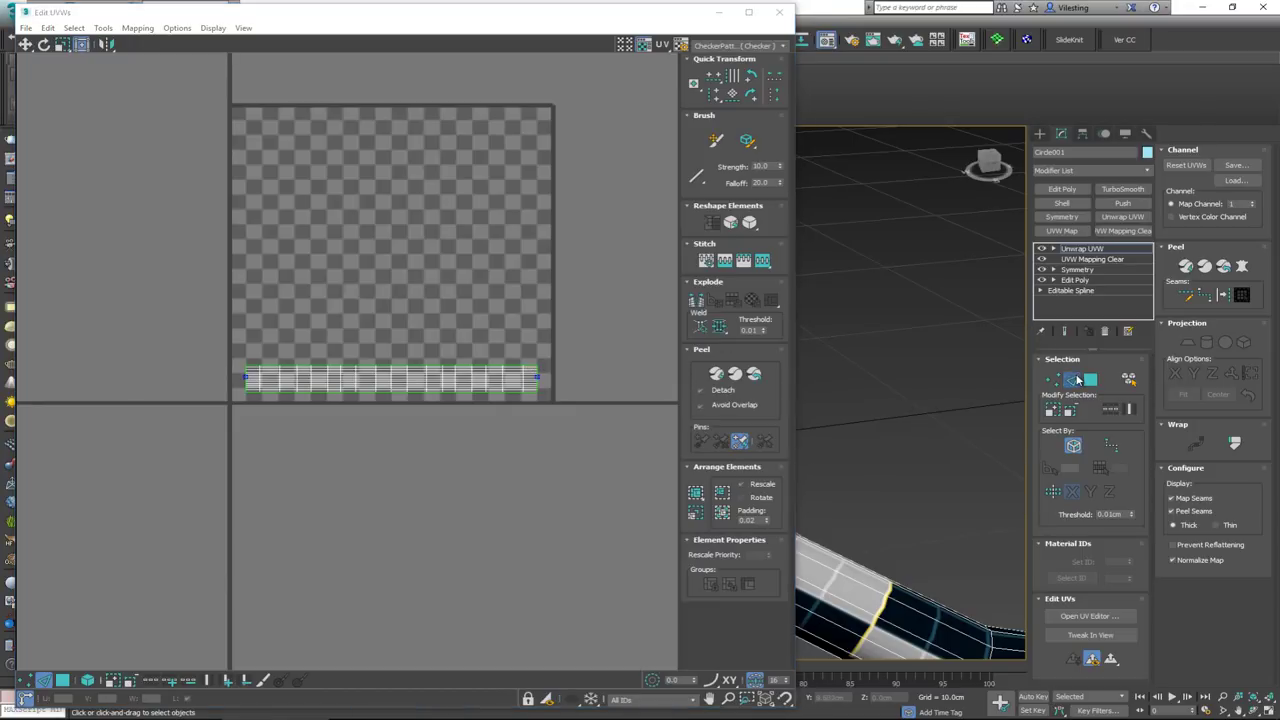
pyautogui.click(389, 289)
pyautogui.click(784, 17)
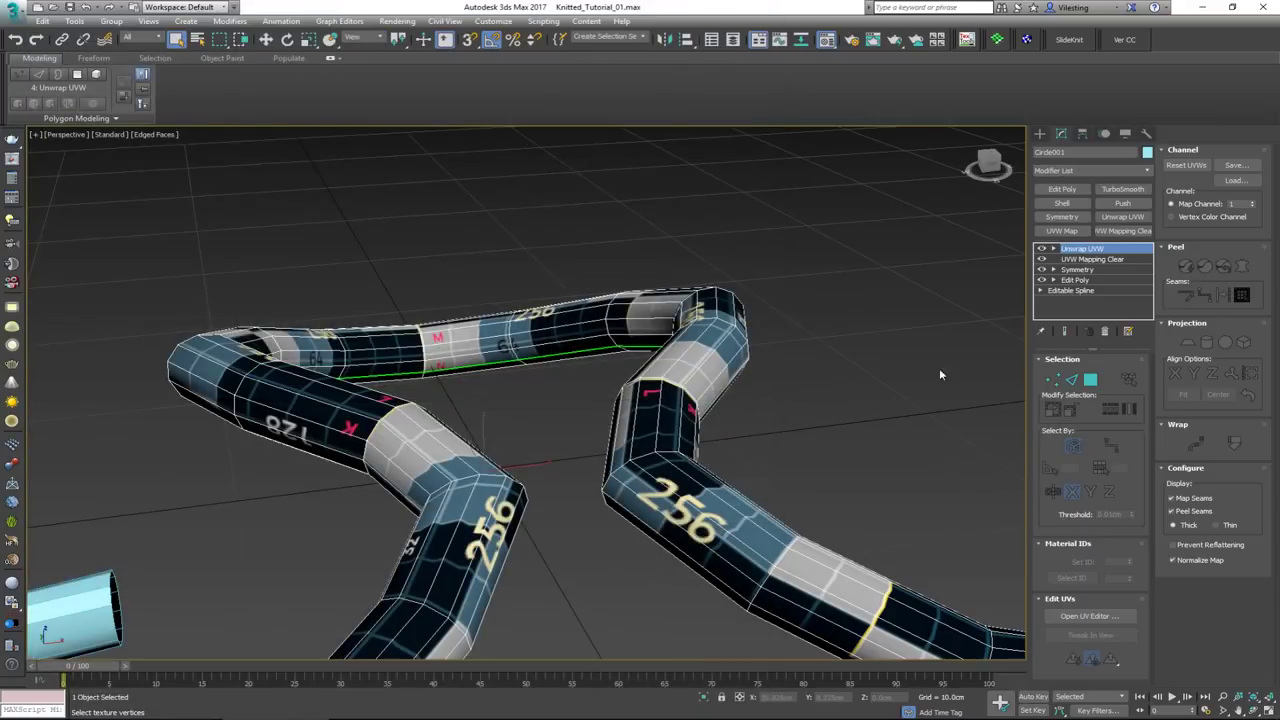
pyautogui.moveTo(593, 422); pyautogui.dragTo(555, 368, button='middle')
pyautogui.moveTo(398, 393); pyautogui.dragTo(443, 338, button='middle')
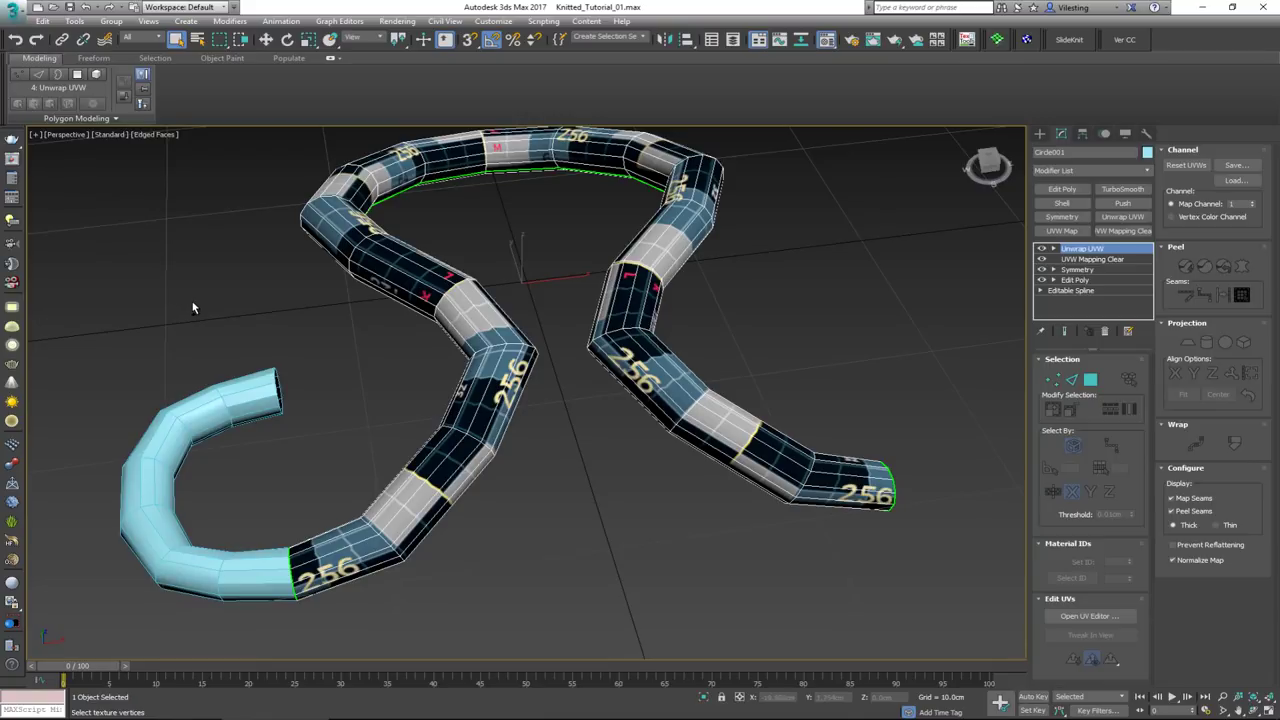
# Select the curved connector and add the UVW Mapping Clear and Unwrap UVW modifiers to it
pyautogui.click(230, 388)
pyautogui.keyDown('alt'); pyautogui.moveTo(240, 389); pyautogui.dragTo(358, 424, button='middle'); pyautogui.keyUp('alt')
pyautogui.press('z')
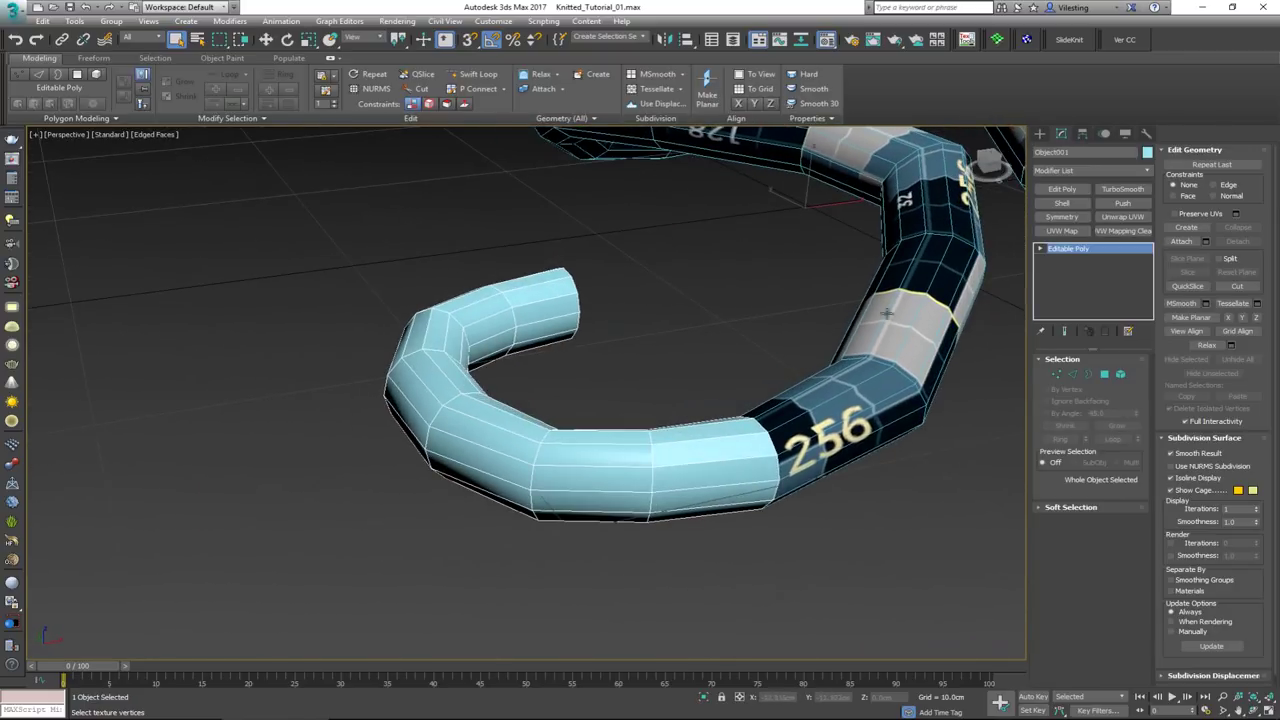
pyautogui.click(1125, 231)
pyautogui.click(1122, 216)
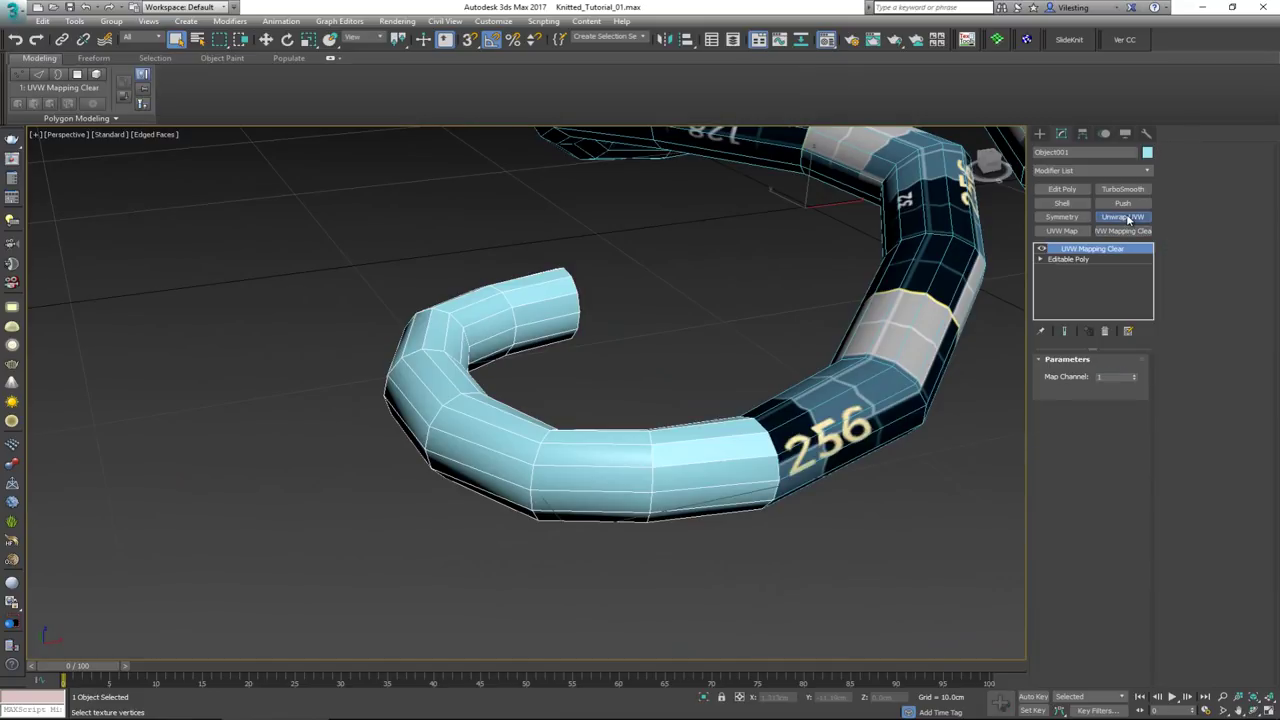
pyautogui.click(297, 282)
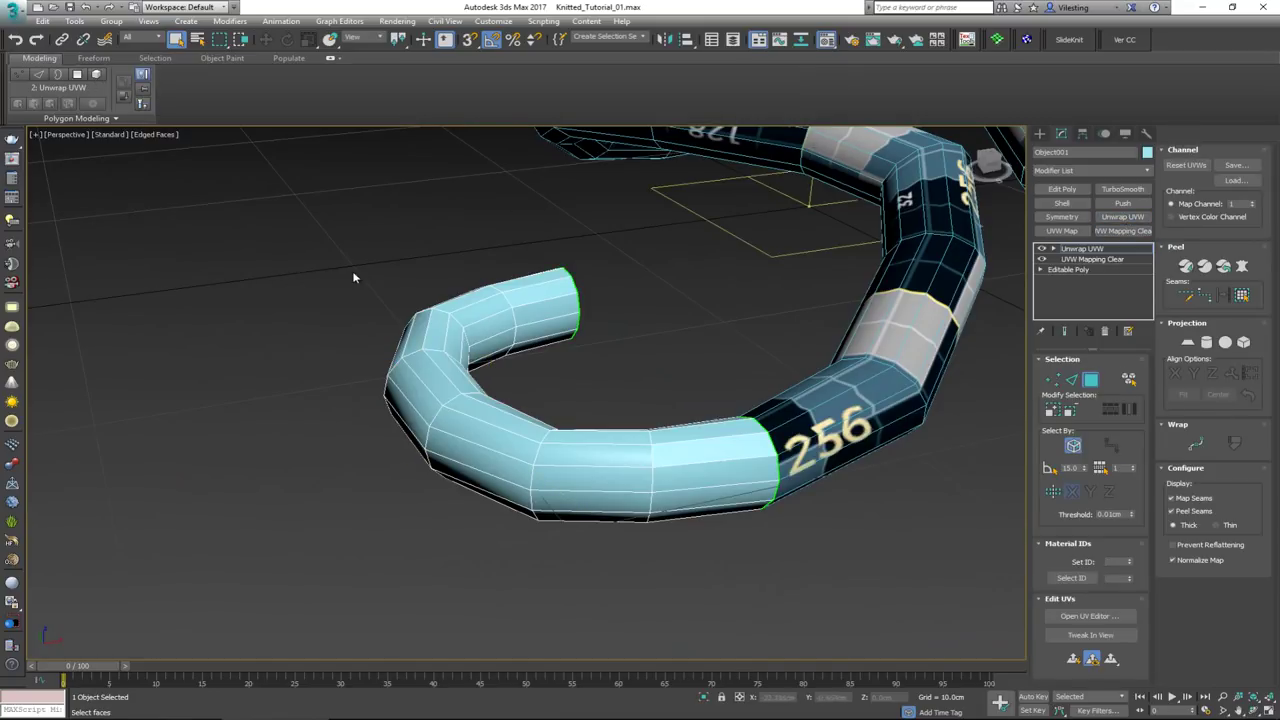
# Apply the numbered checker material to the curved connector
pyautogui.moveTo(249, 209); pyautogui.dragTo(191, 279, button='middle')
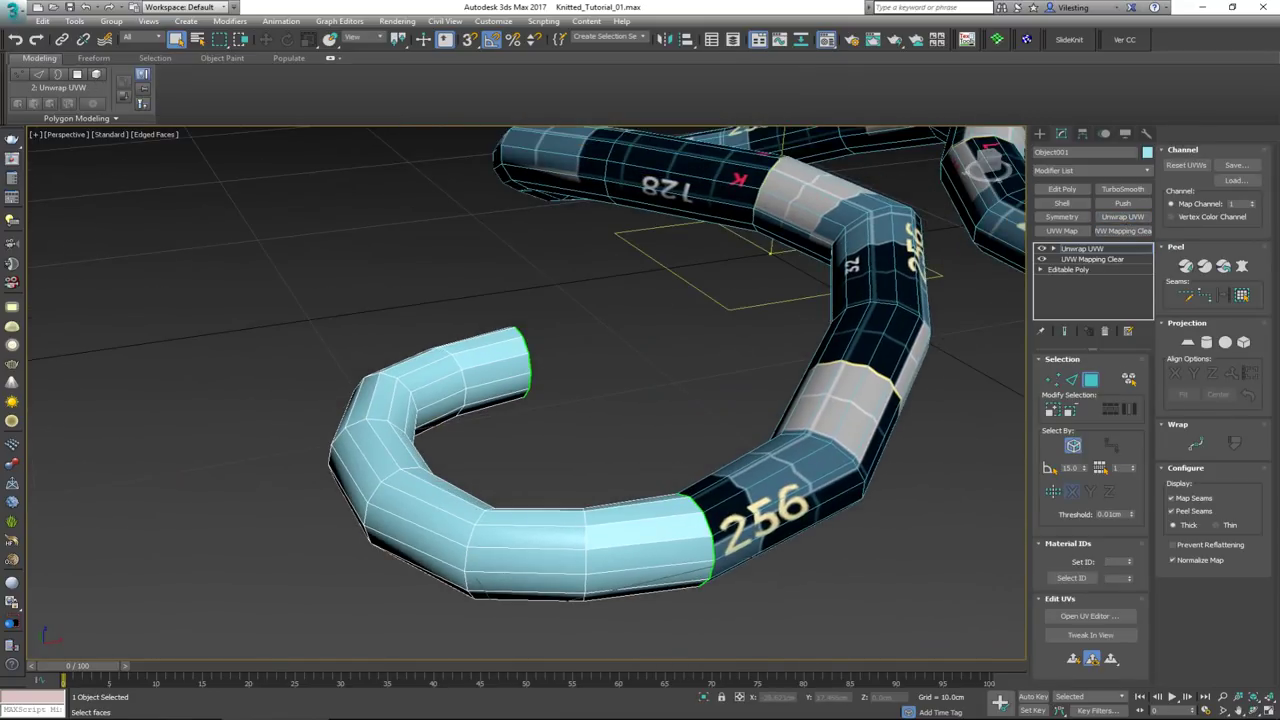
pyautogui.click(297, 314)
pyautogui.keyDown('alt'); pyautogui.moveTo(474, 357); pyautogui.dragTo(454, 374, button='middle'); pyautogui.keyUp('alt')
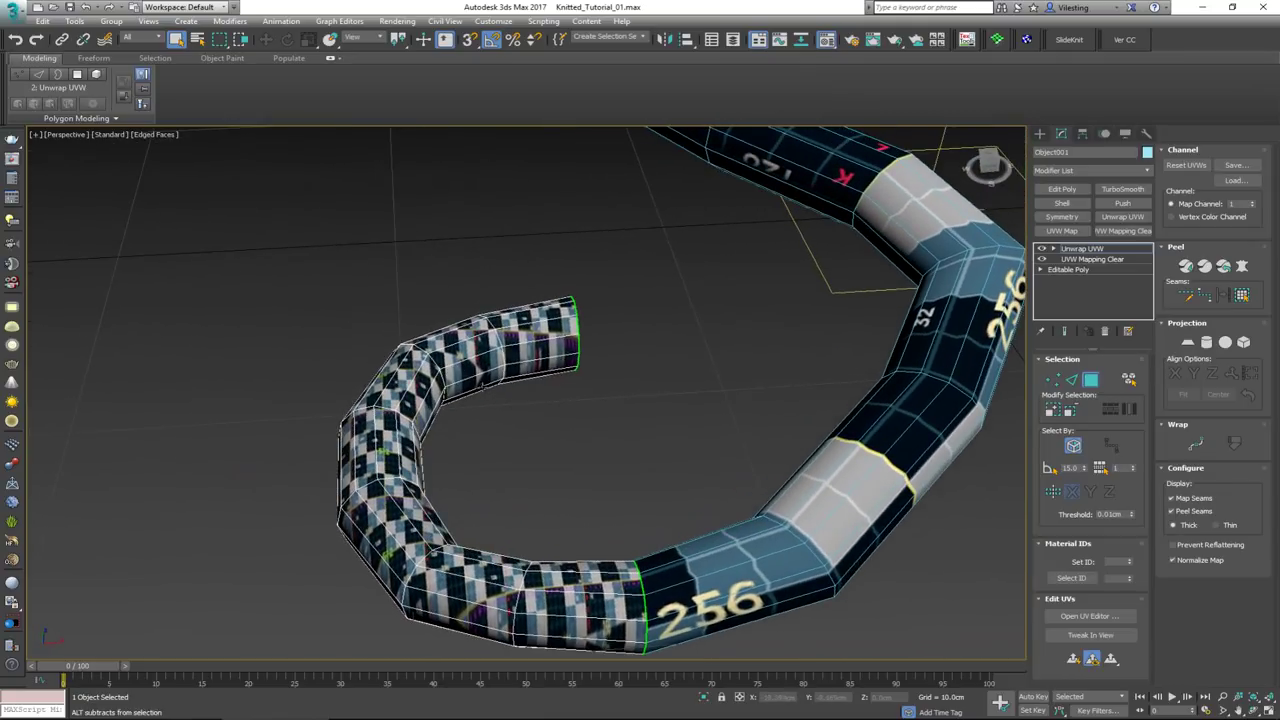
pyautogui.keyDown('alt'); pyautogui.moveTo(666, 446); pyautogui.dragTo(617, 458, button='middle'); pyautogui.keyUp('alt')
pyautogui.scroll(-3, 617, 458)
# Open the connector's UV editor, select a lengthwise edge loop on the underside and convert it to a peel seam
pyautogui.click(1086, 618)
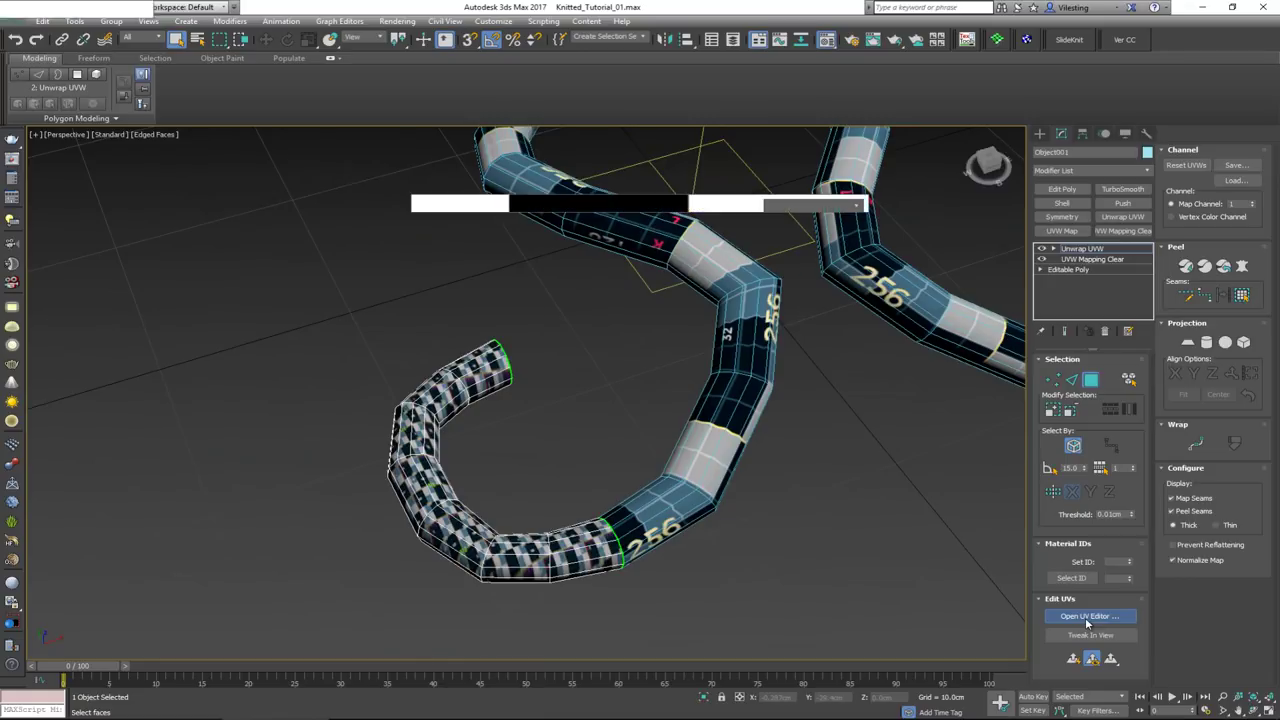
pyautogui.keyDown('alt'); pyautogui.moveTo(627, 447); pyautogui.dragTo(648, 326, button='middle'); pyautogui.keyUp('alt')
pyautogui.scroll(2, 618, 442)
pyautogui.press('2')
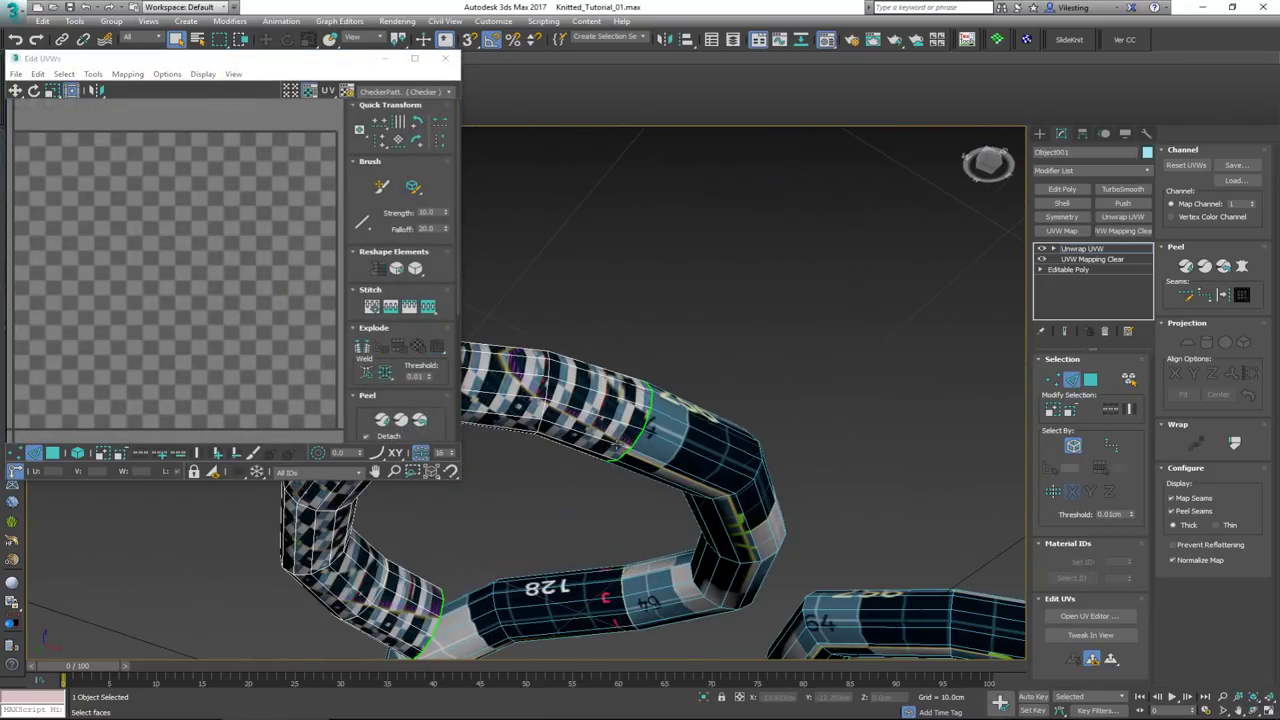
pyautogui.keyDown('alt'); pyautogui.moveTo(580, 462); pyautogui.dragTo(512, 606, button='middle'); pyautogui.keyUp('alt')
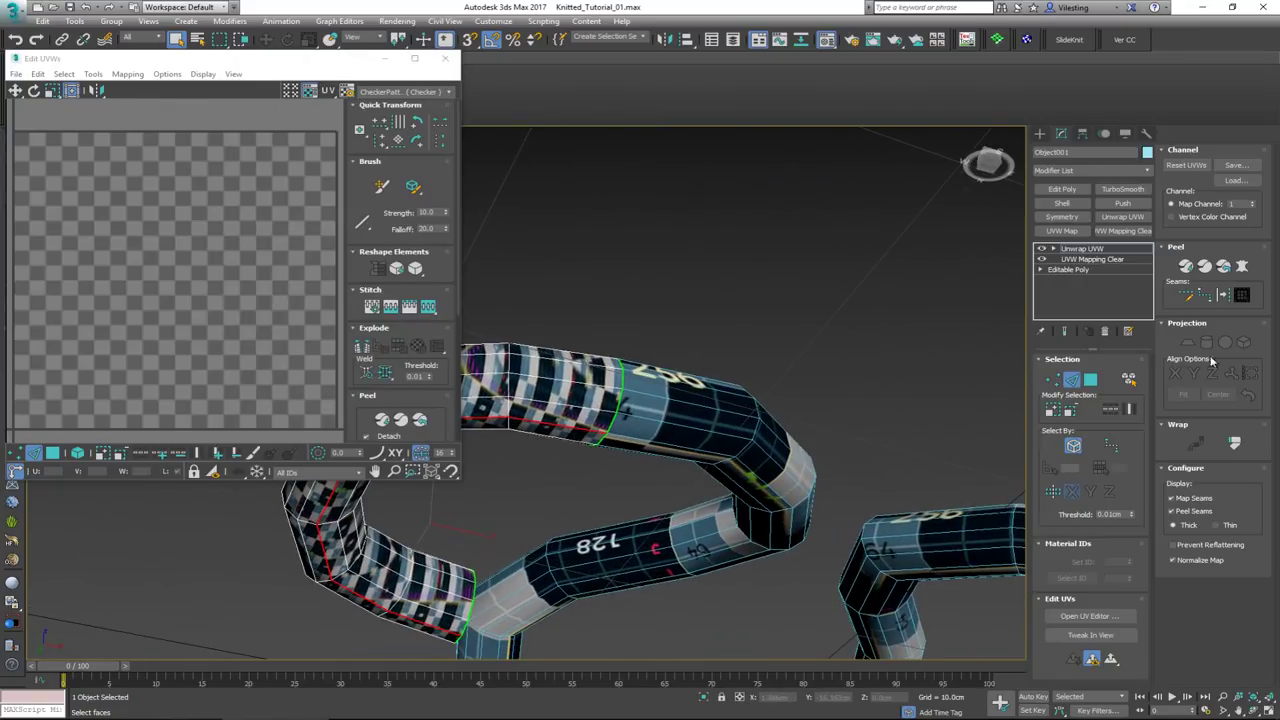
pyautogui.click(1220, 297)
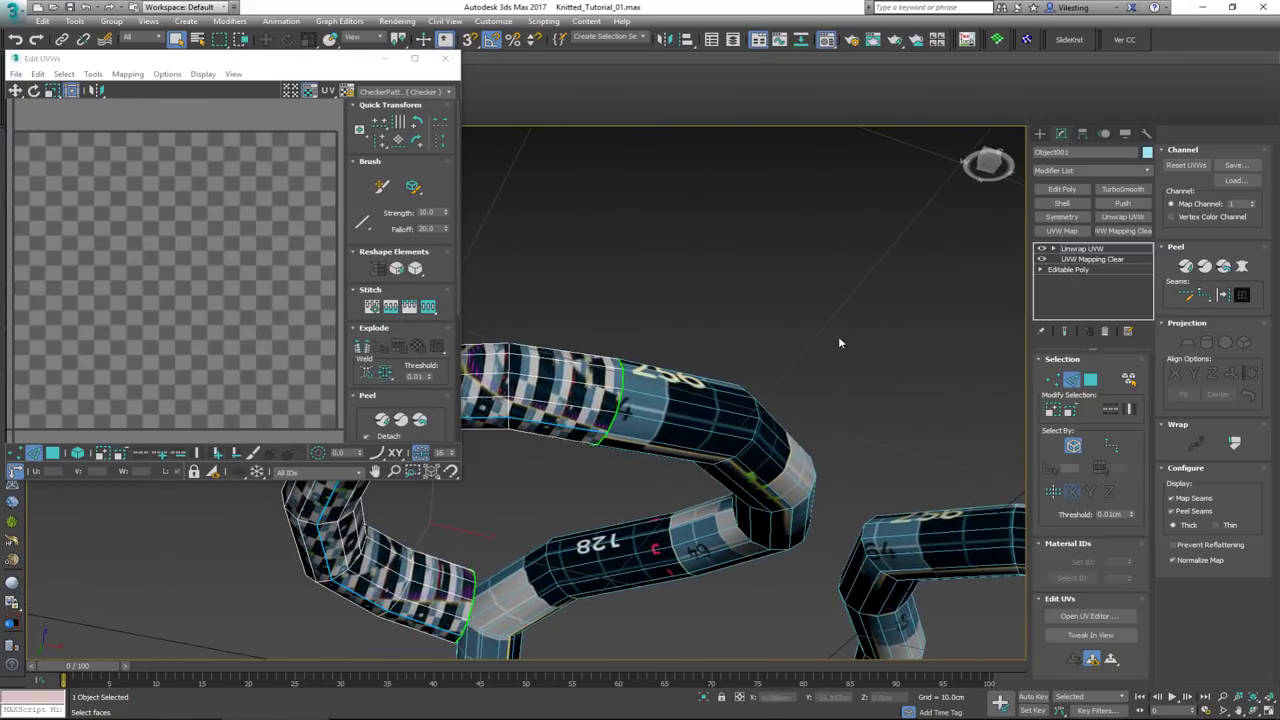
# Select all the connector's UV polygons and unfold them with Peel Mode
pyautogui.press('3')
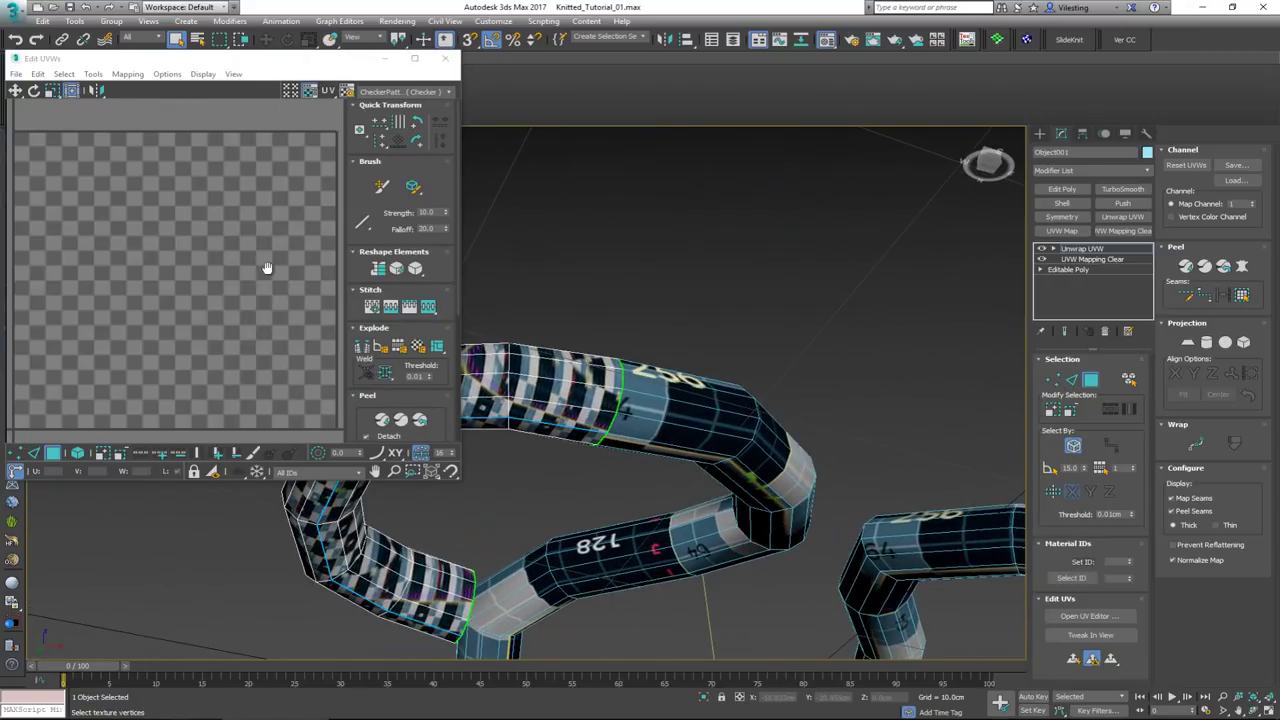
pyautogui.scroll(-4, 274, 318)
pyautogui.hotkey('ctrl', 'a')
pyautogui.moveTo(184, 343); pyautogui.dragTo(246, 263, button='middle')
pyautogui.scroll(-1, 246, 263)
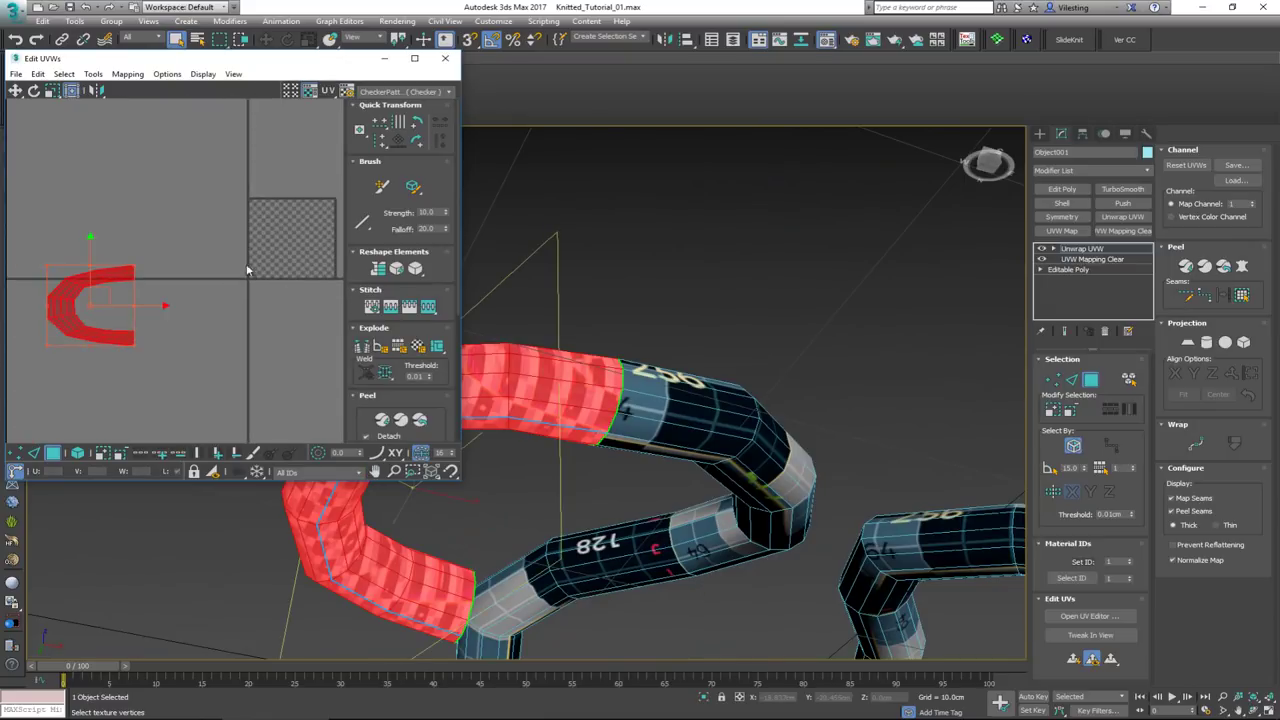
pyautogui.click(400, 419)
# Relax the peeled connector UVs and exit Peel Mode
pyautogui.scroll(5, 310, 266)
pyautogui.scroll(-1, 310, 266)
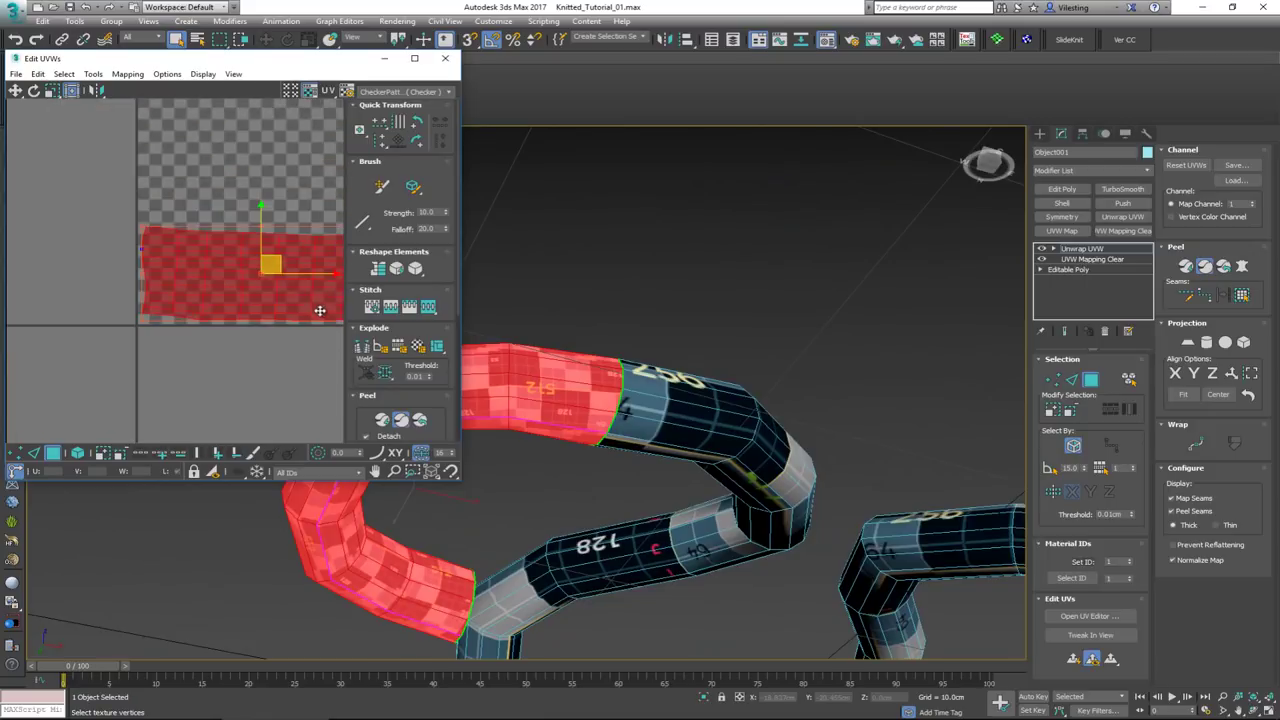
pyautogui.click(416, 276)
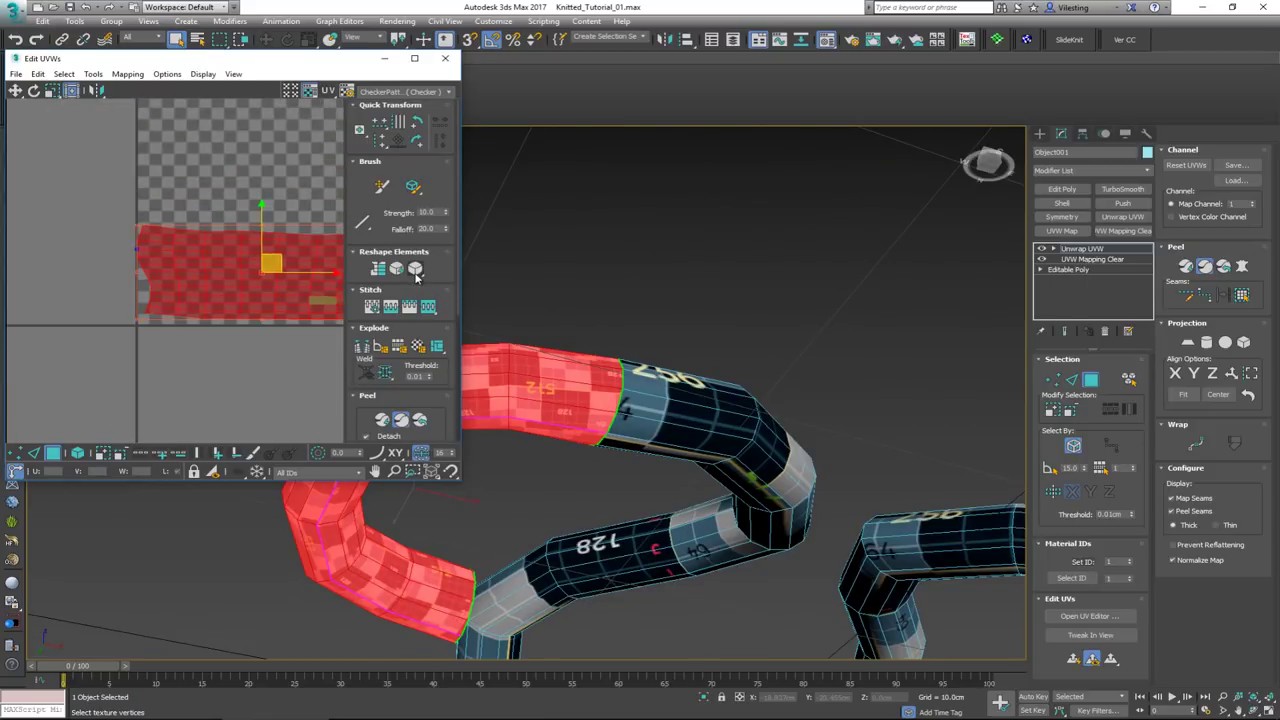
pyautogui.click(400, 420)
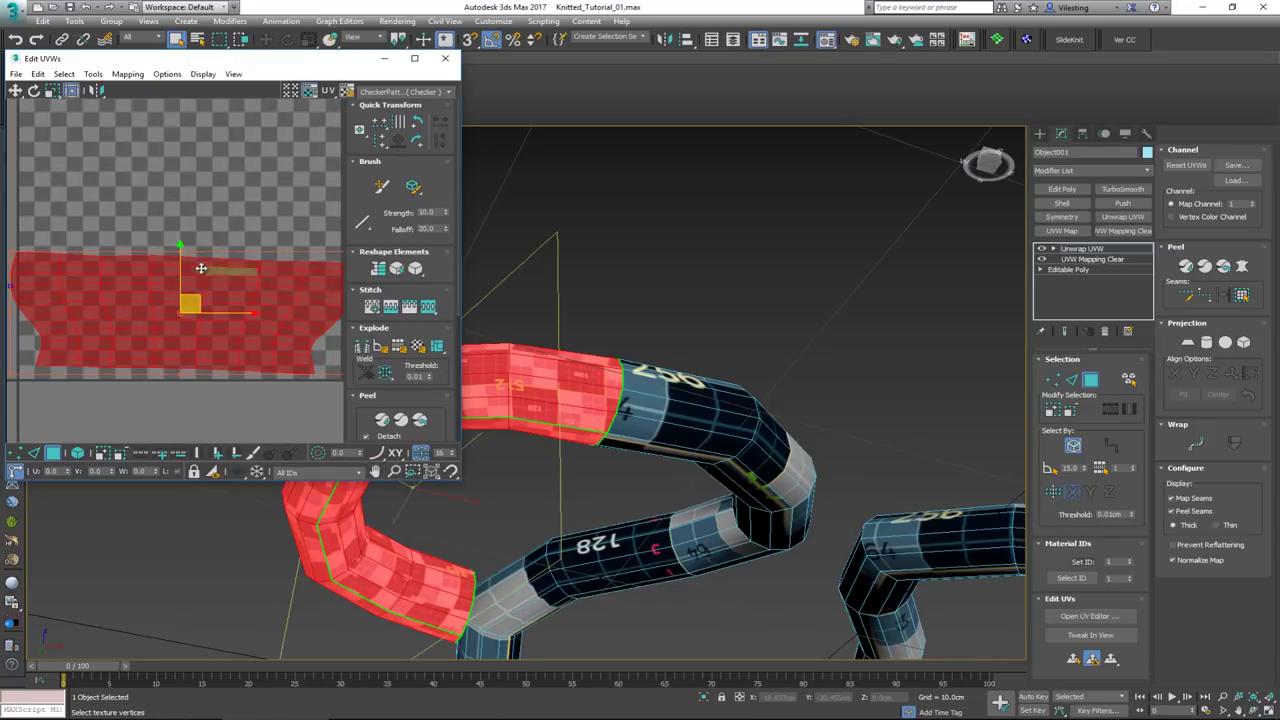
# Straighten the connector's UV strip, aligning its lengthwise edge loops horizontally from the top border down and its crosswise loops vertically
pyautogui.press('2')
pyautogui.doubleClick(187, 258)
pyautogui.press('h')
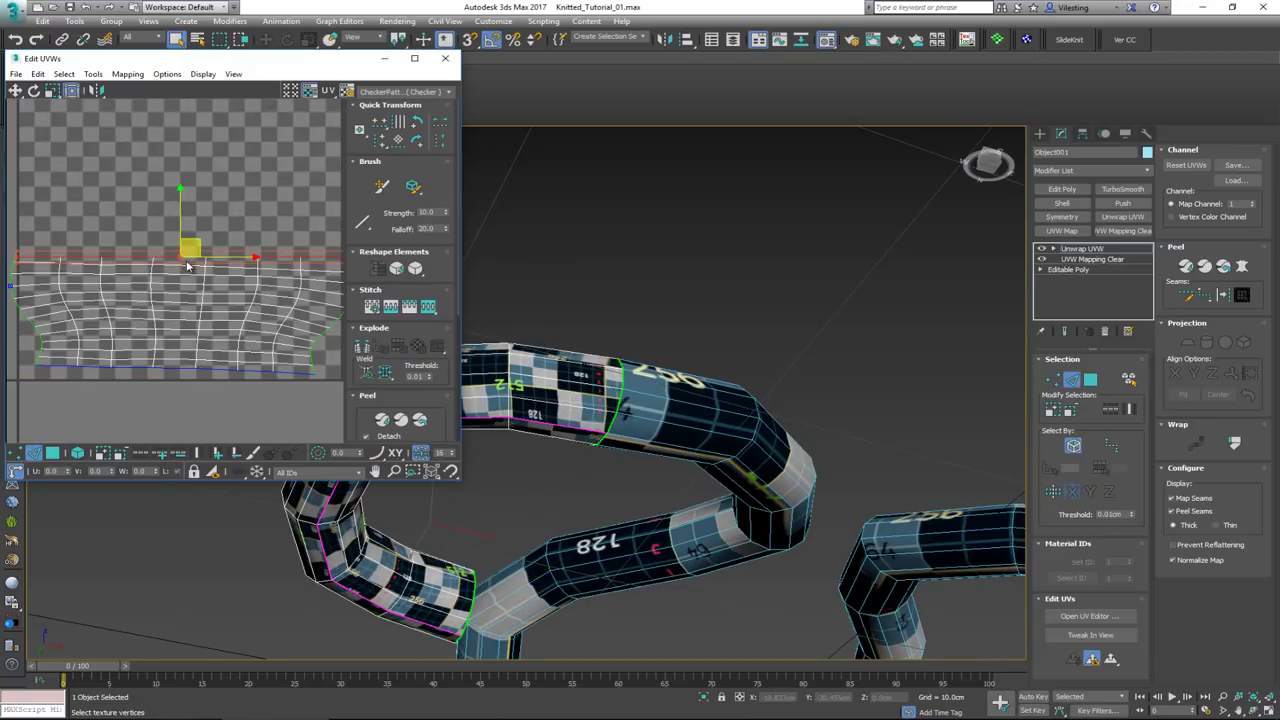
pyautogui.doubleClick(186, 271)
pyautogui.press('h')
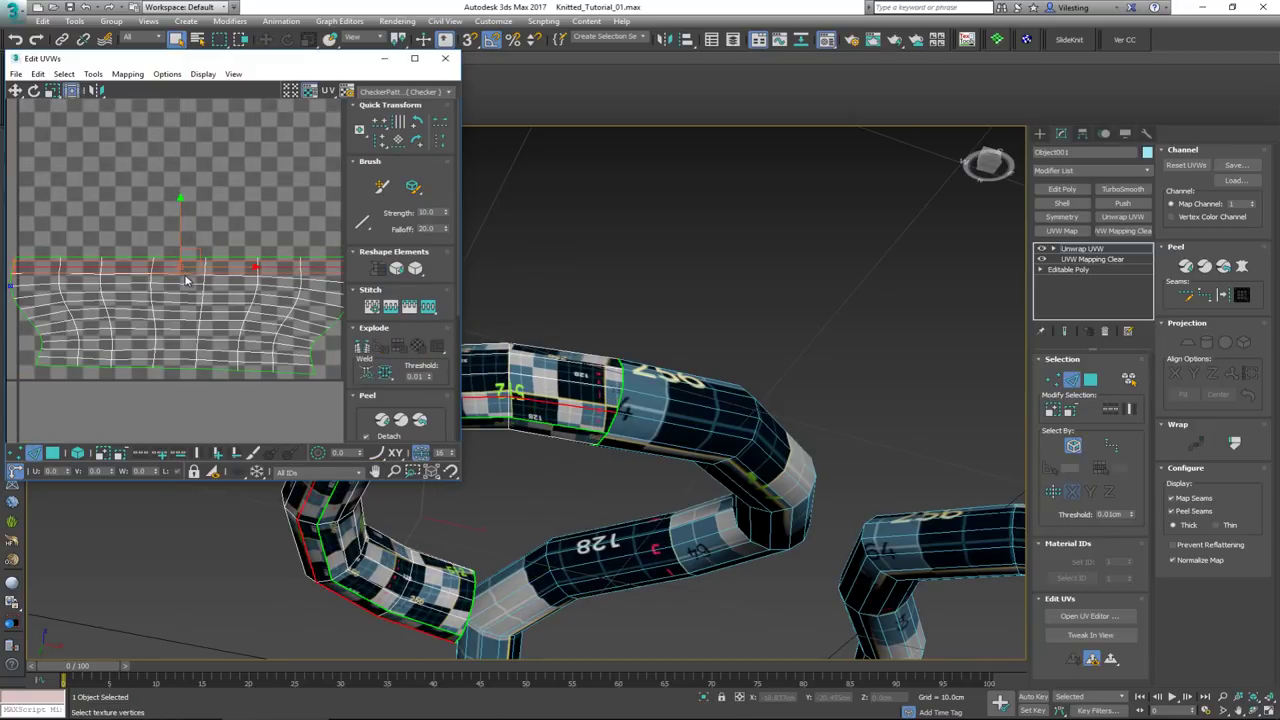
pyautogui.scroll(-3, 185, 278)
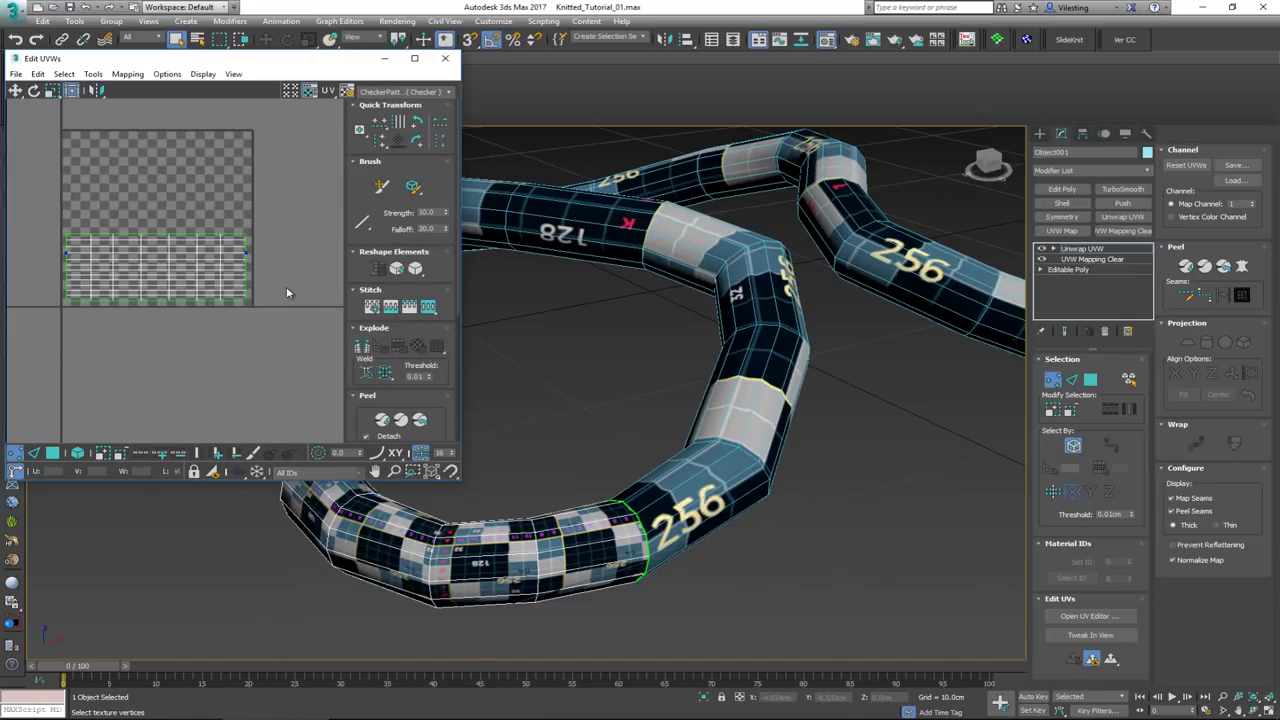
# Hide the edged faces and compare the checker scale and direction where the connector meets the large loop
pyautogui.scroll(-3, 645, 338)
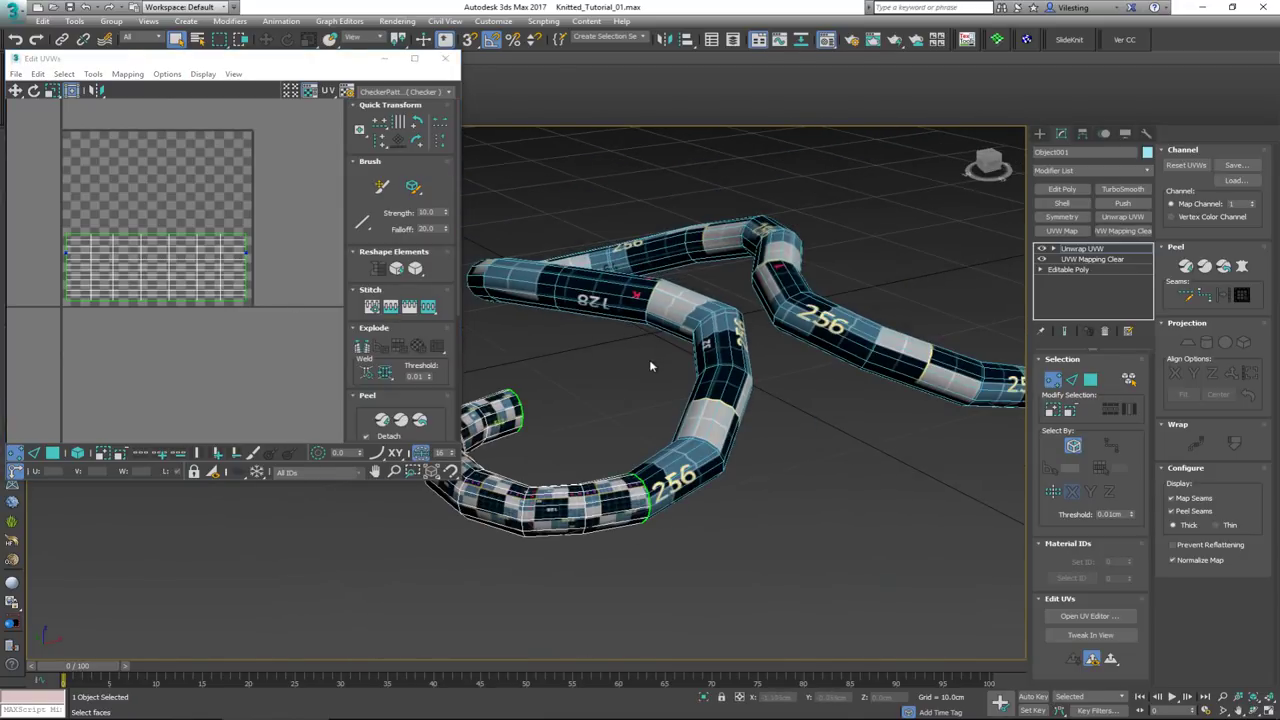
pyautogui.press('F4')
pyautogui.scroll(2, 672, 446)
pyautogui.scroll(-4, 672, 446)
pyautogui.keyDown('alt'); pyautogui.moveTo(672, 446); pyautogui.dragTo(710, 382, button='middle'); pyautogui.keyUp('alt')
pyautogui.scroll(5, 710, 382)
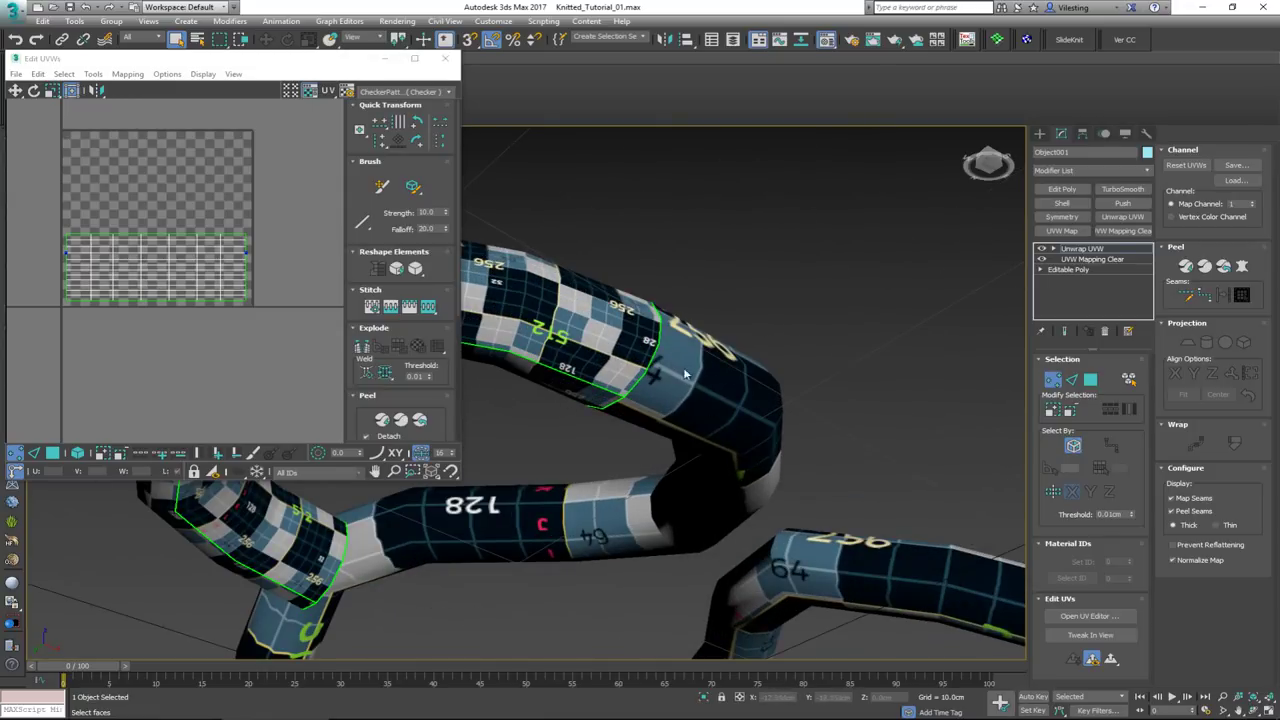
pyautogui.keyDown('alt'); pyautogui.moveTo(776, 500); pyautogui.dragTo(721, 506, button='middle'); pyautogui.keyUp('alt')
pyautogui.moveTo(695, 434); pyautogui.dragTo(712, 480, button='middle')
# Close the UV editor, show the edged faces again and exit the connector's vertex selection mode
pyautogui.click(445, 58)
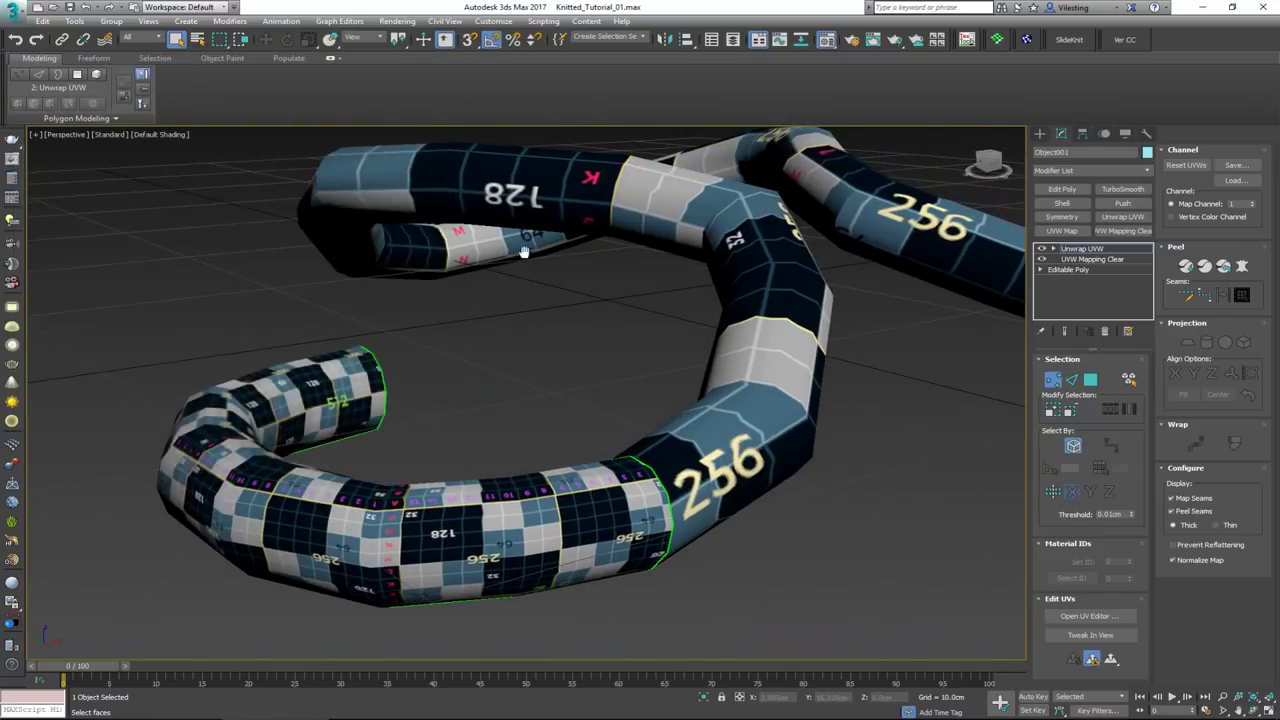
pyautogui.scroll(-5, 560, 360)
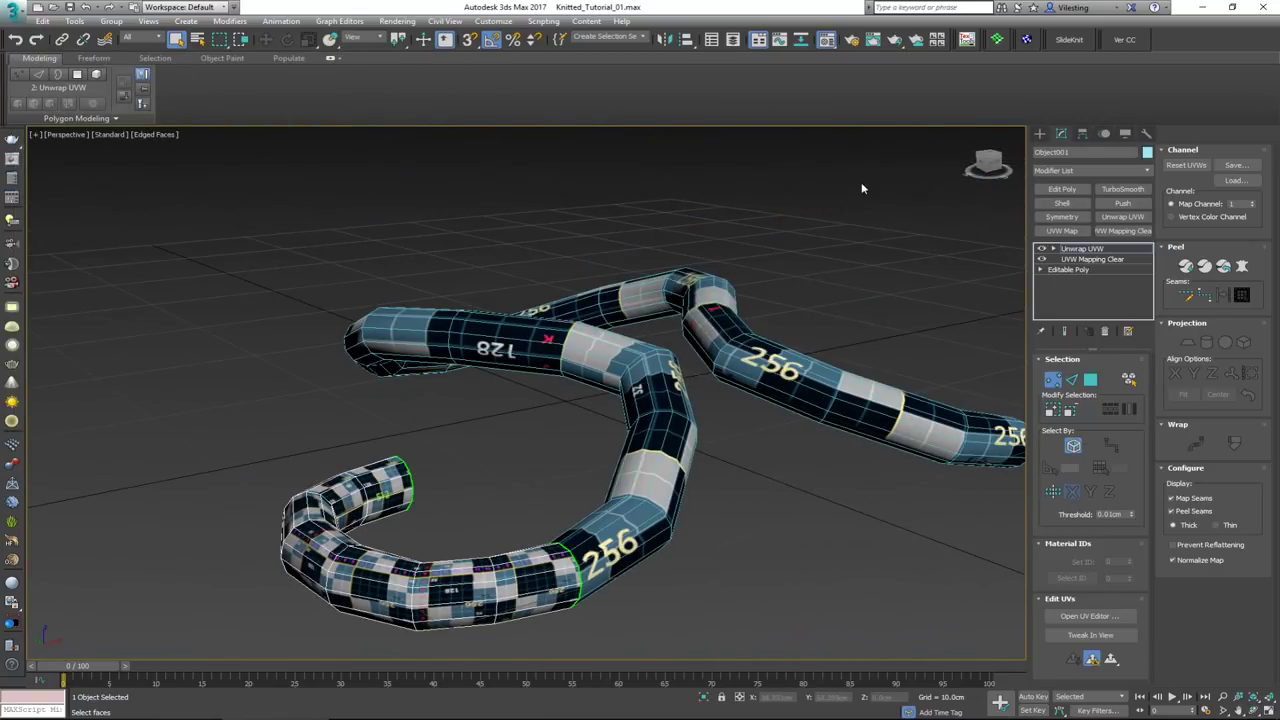
pyautogui.click(1052, 380)
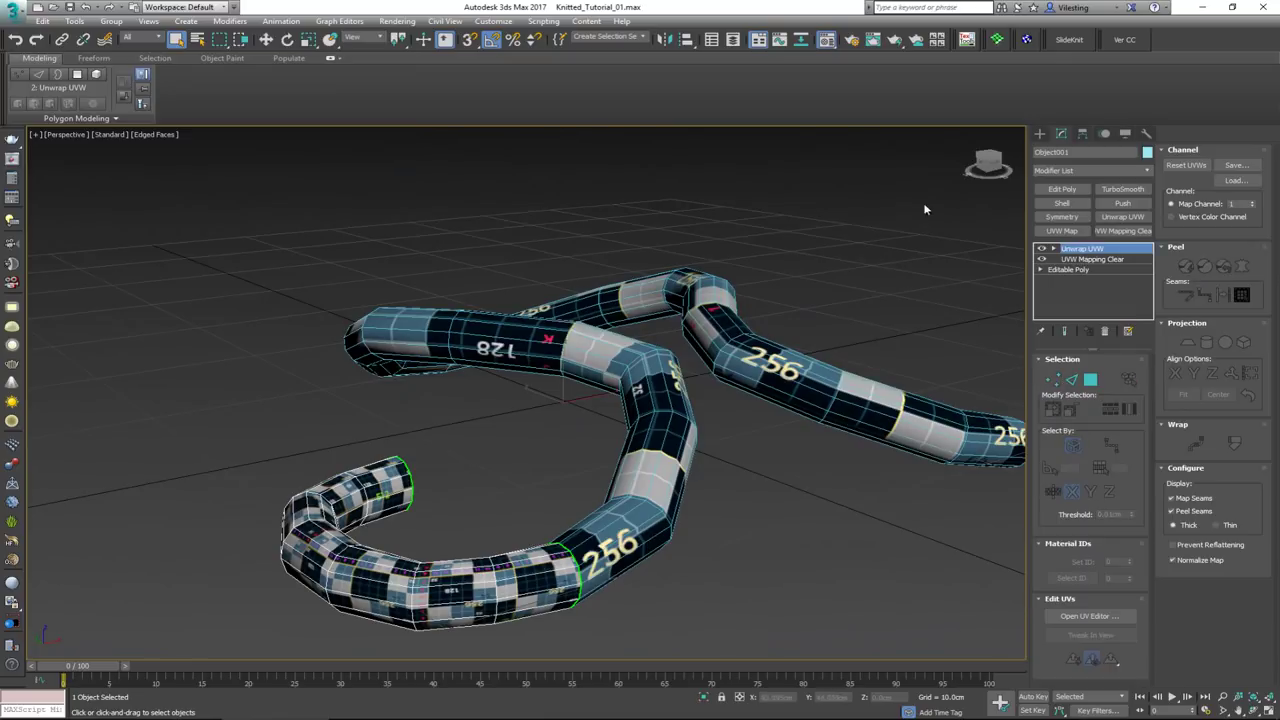
# Apply one shared Unwrap UVW modifier to the large loop and the connector together and open their UVs for polygon editing
pyautogui.moveTo(329, 625); pyautogui.dragTo(201, 655)
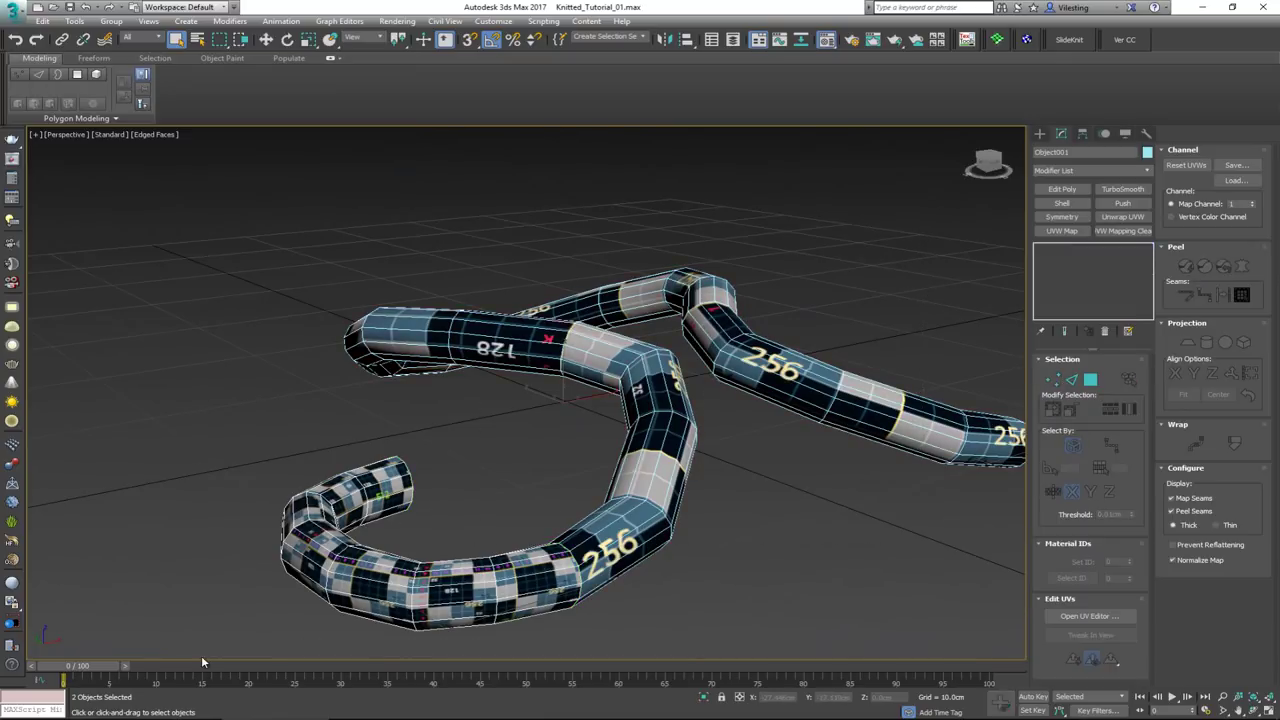
pyautogui.click(1133, 220)
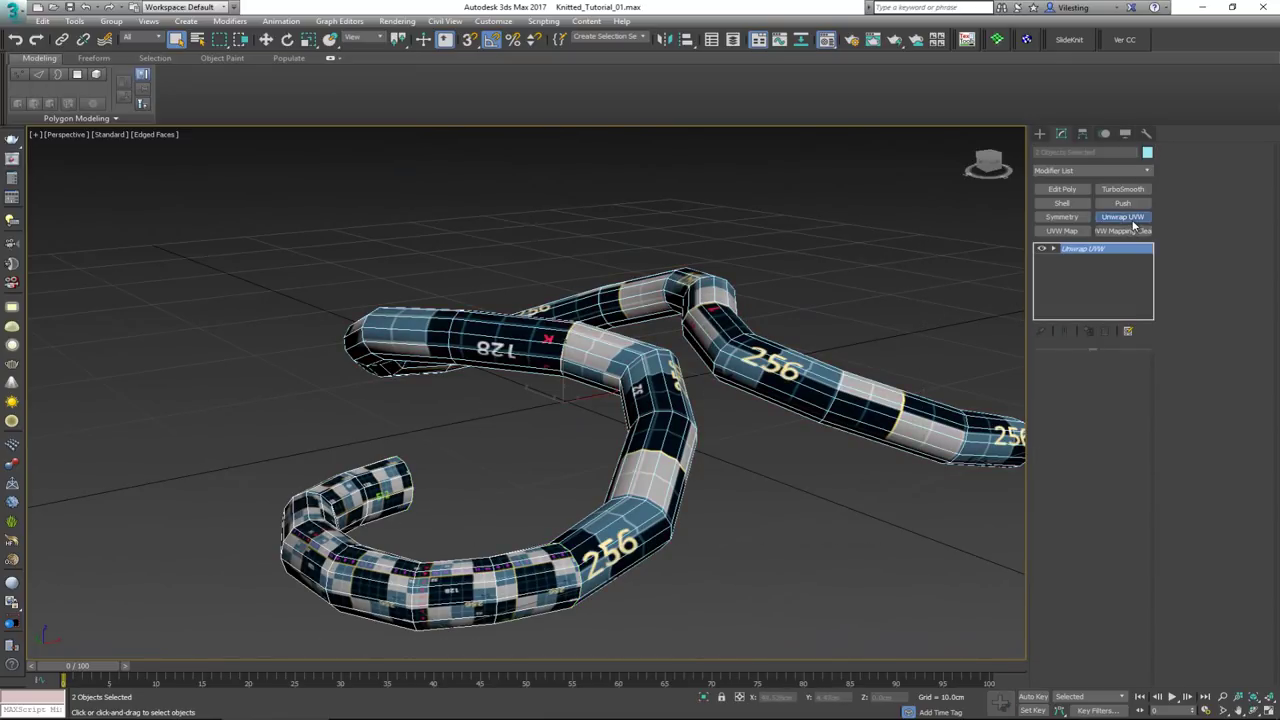
pyautogui.click(1099, 619)
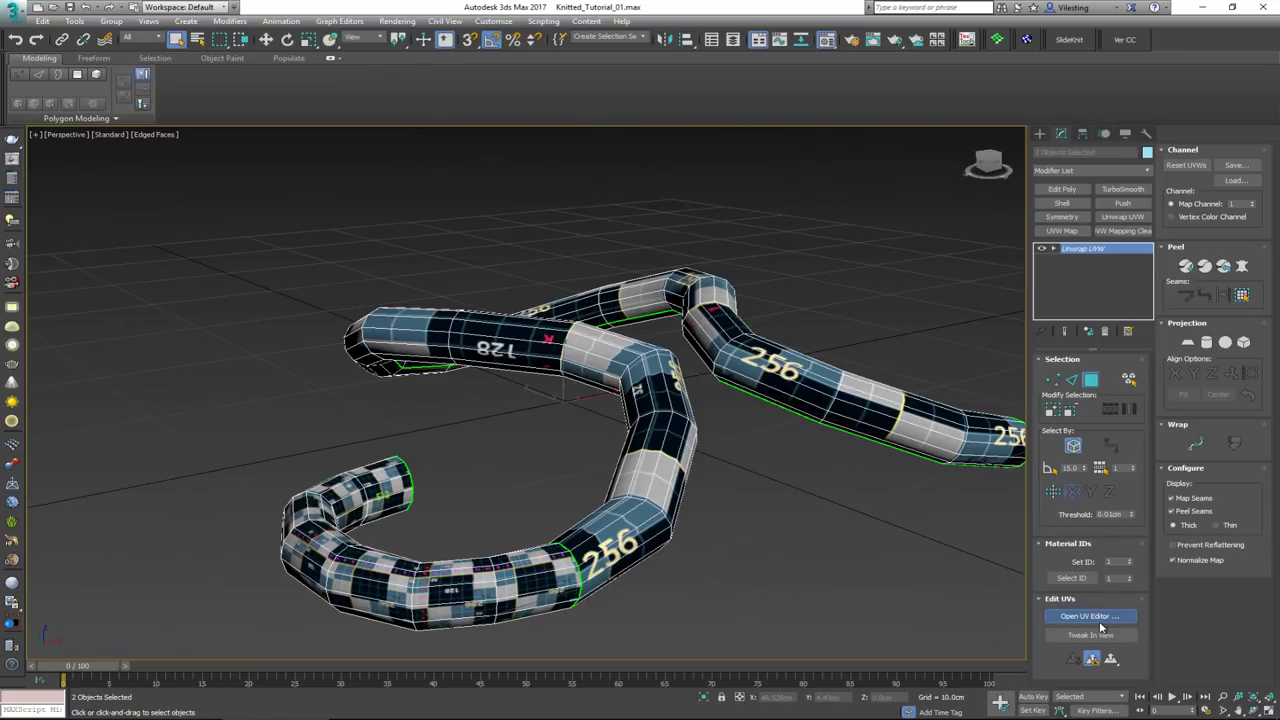
pyautogui.press('3')
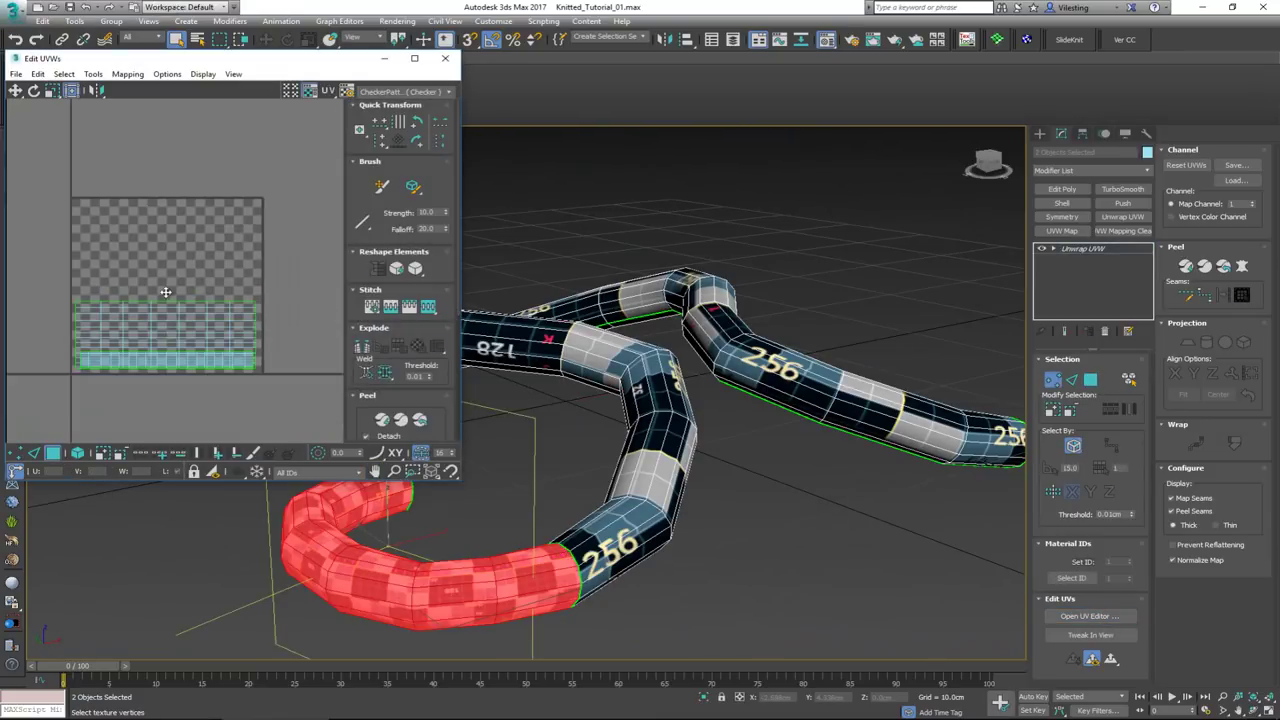
# Select all UV faces of both pieces and pack them into the UV square with Rescale enabled so their checker scale matches
pyautogui.click(114, 255)
pyautogui.moveTo(41, 248); pyautogui.dragTo(302, 428)
pyautogui.scroll(-1, 370, 399)
pyautogui.scroll(-3, 371, 400)
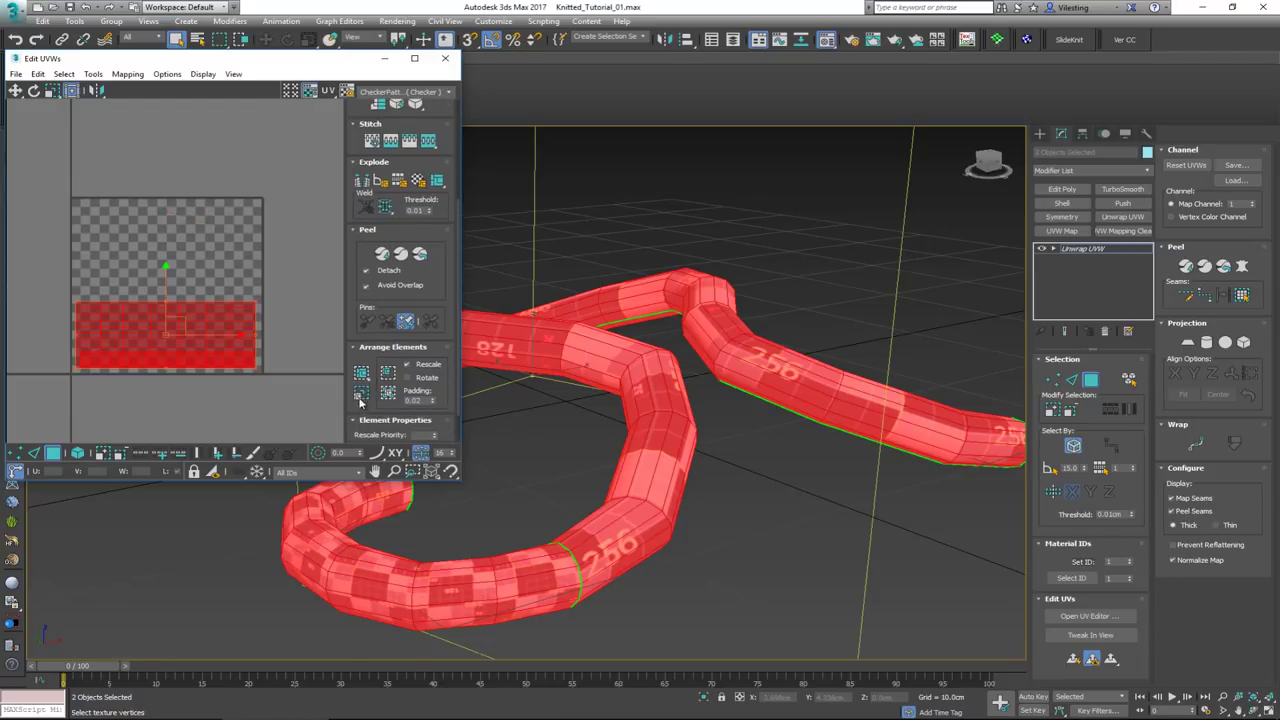
pyautogui.click(361, 376)
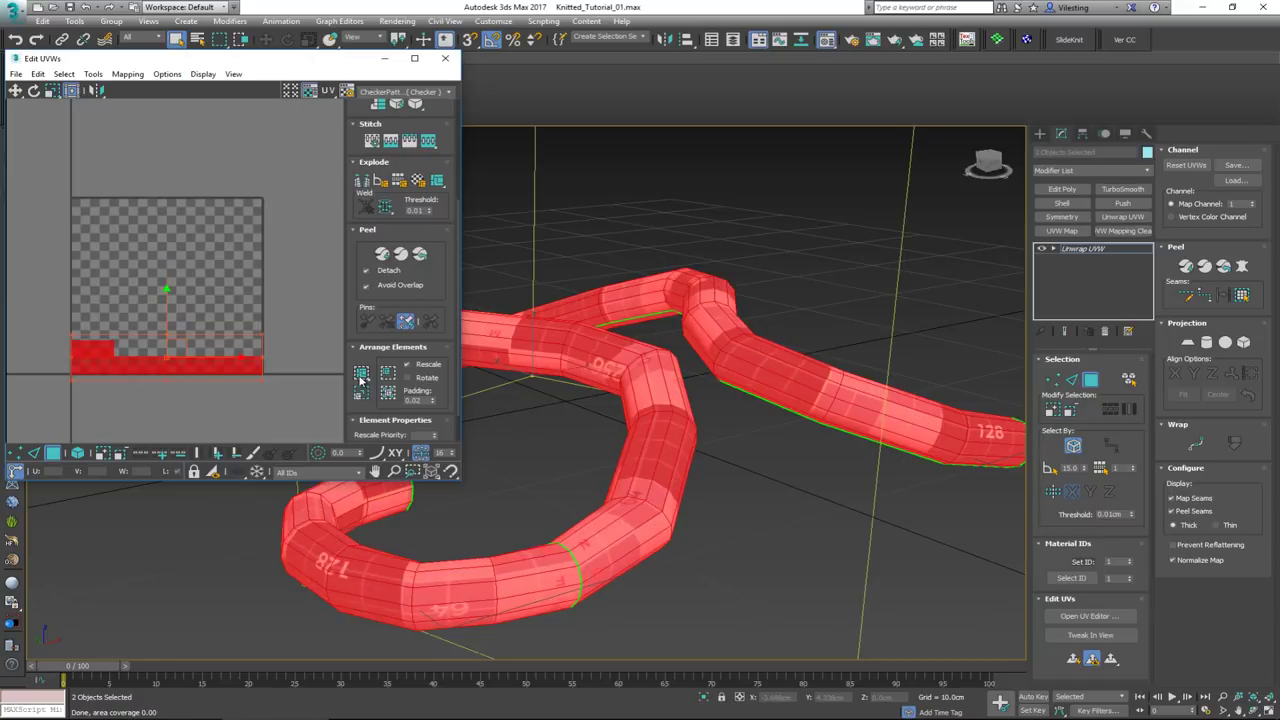
pyautogui.click(139, 318)
pyautogui.scroll(4, 140, 318)
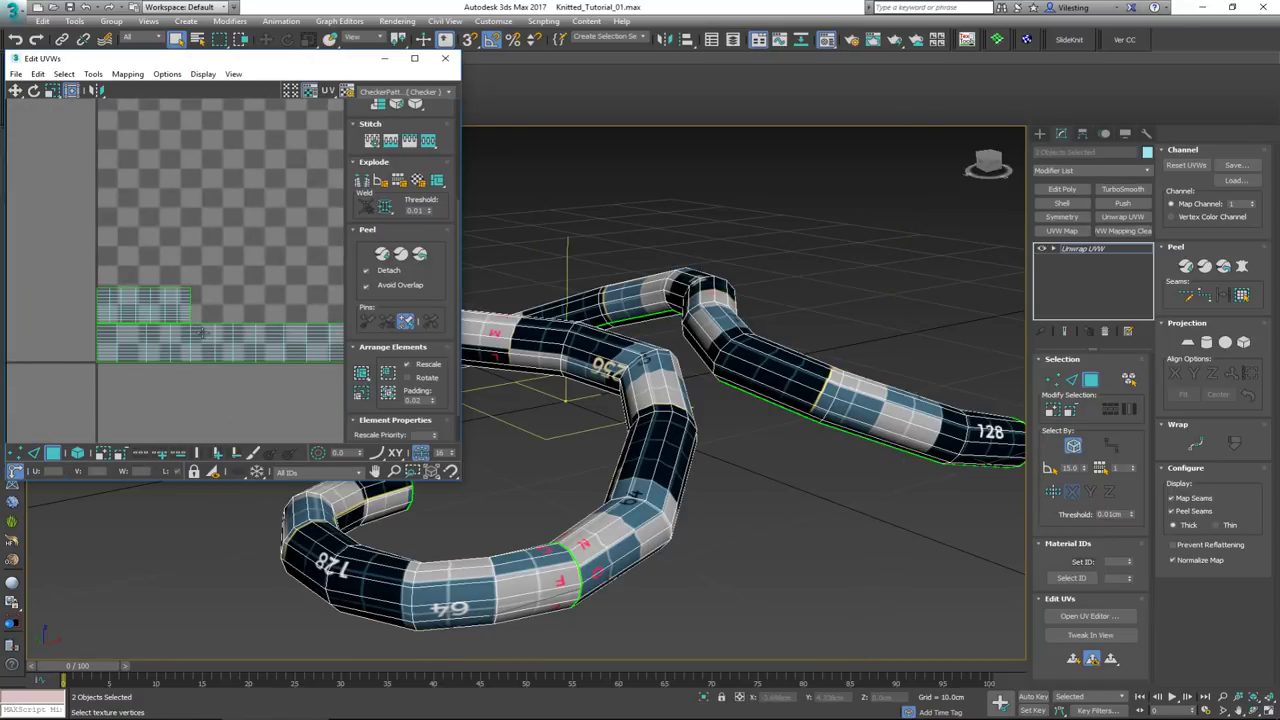
# Close the UV editor and convert both the loop and the connector to Editable Poly
pyautogui.click(445, 57)
pyautogui.scroll(-3, 576, 366)
pyautogui.rightClick(578, 365)
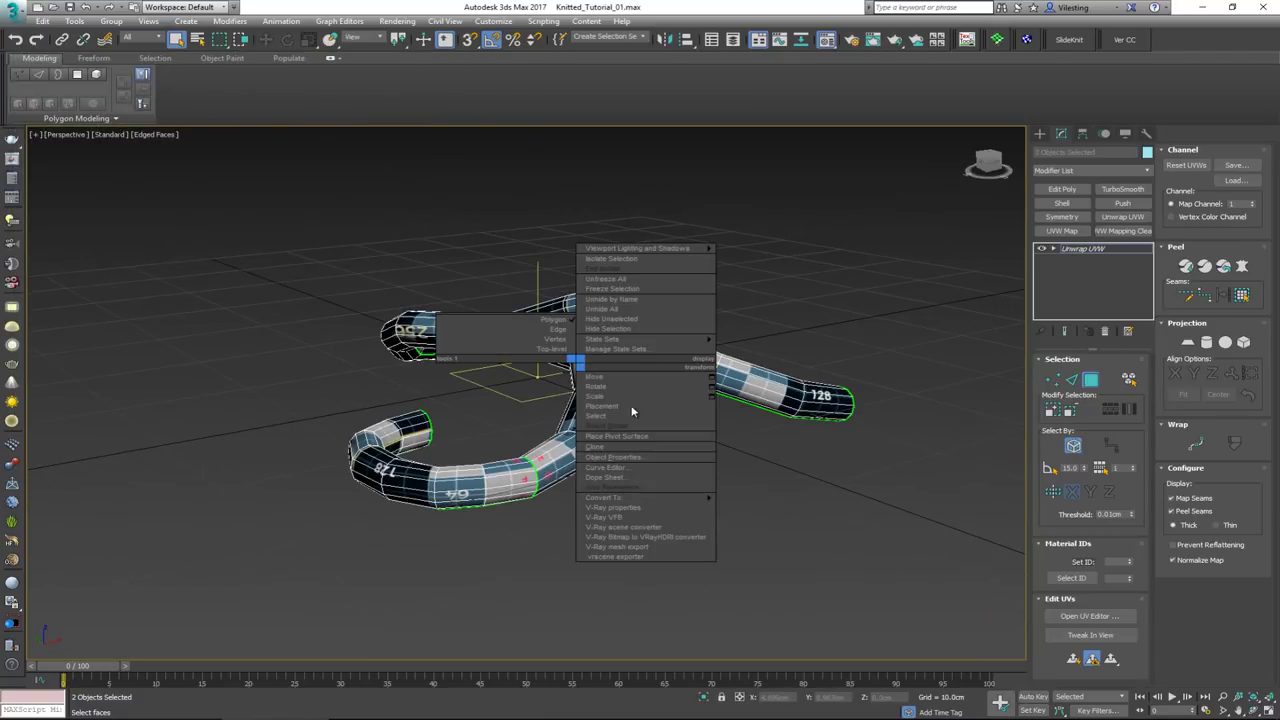
pyautogui.moveTo(690, 498)
pyautogui.click(752, 508)
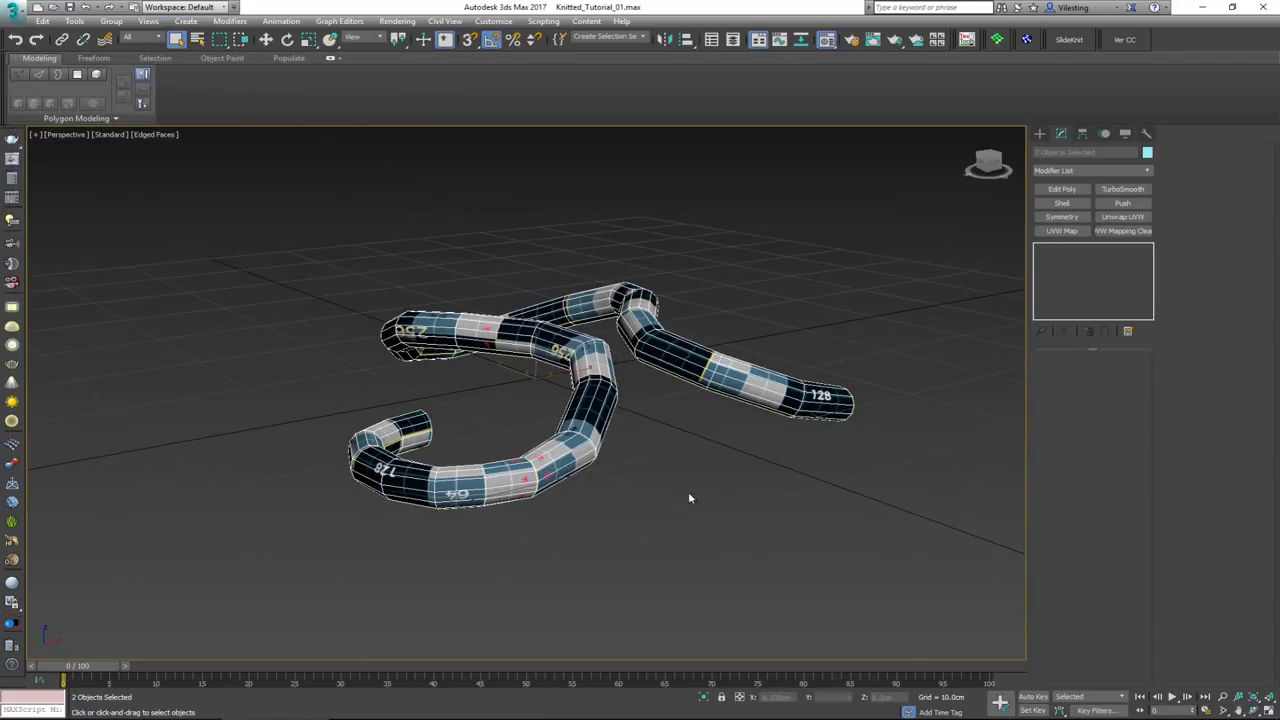
# Select only the large loop and activate the Move tool
pyautogui.keyDown('alt'); pyautogui.moveTo(501, 480); pyautogui.dragTo(584, 470, button='middle'); pyautogui.keyUp('alt')
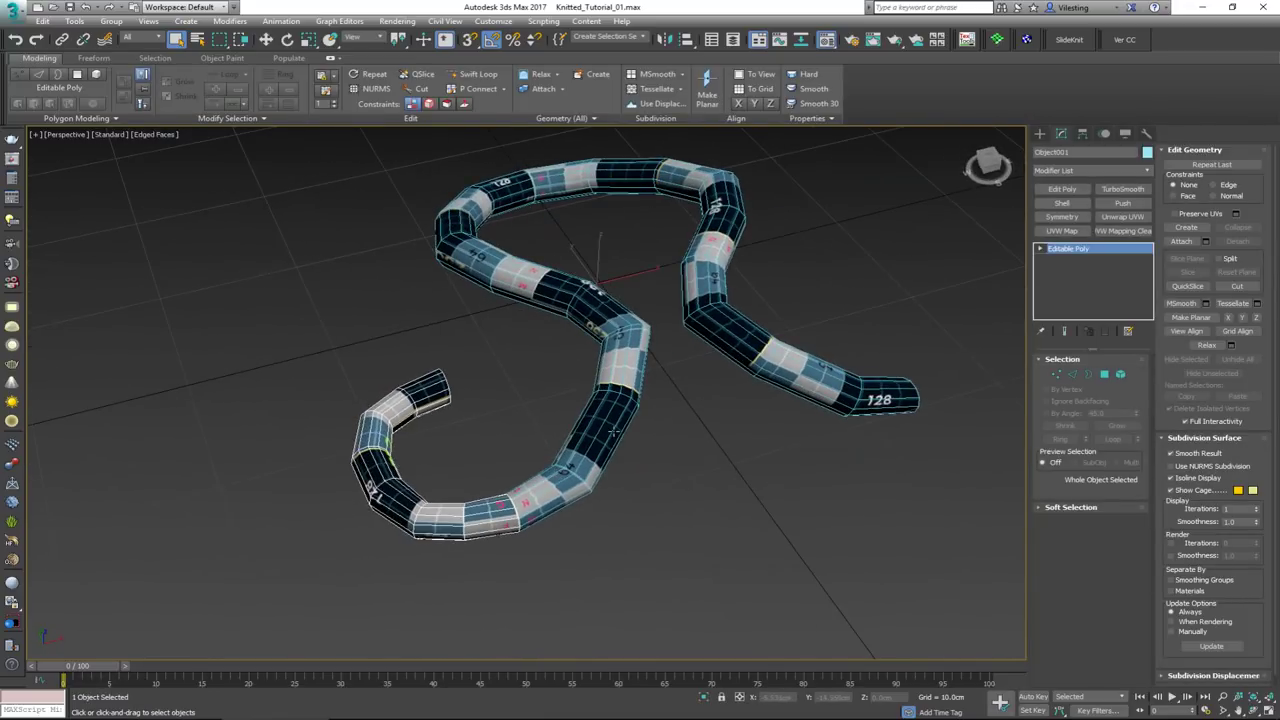
pyautogui.click(702, 470)
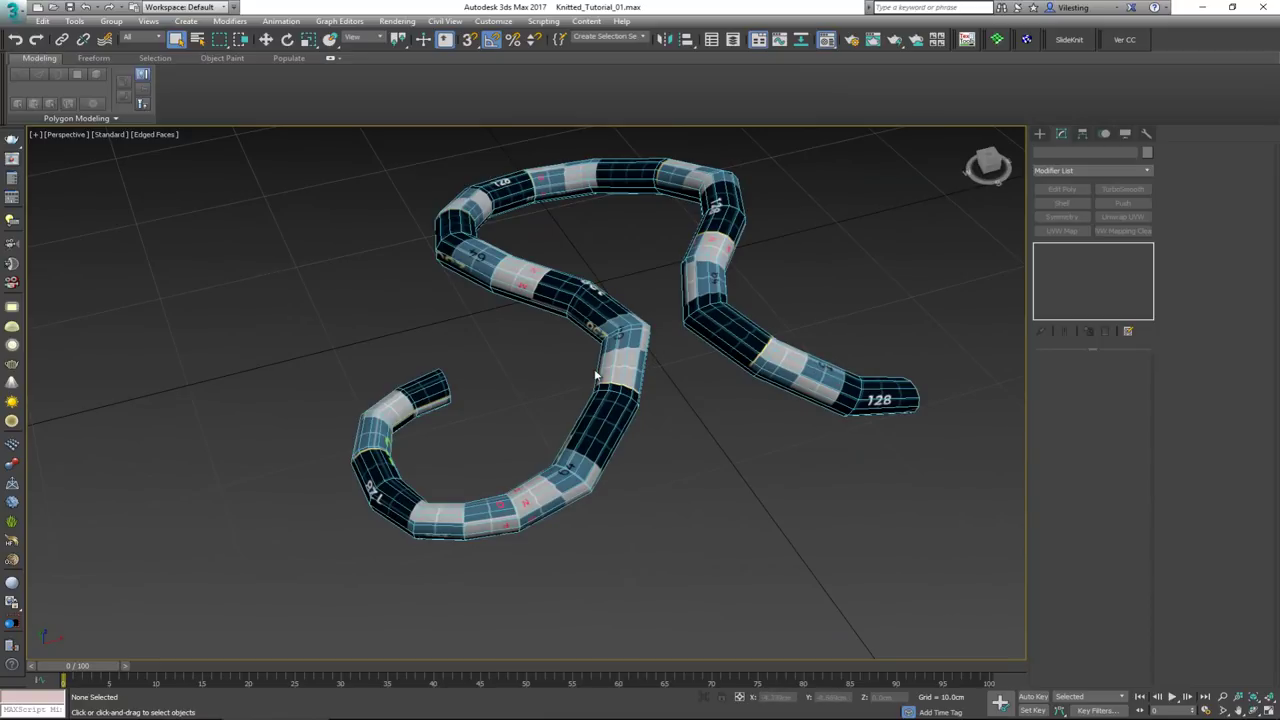
pyautogui.scroll(1, 592, 428)
pyautogui.click(611, 428)
pyautogui.moveTo(603, 360); pyautogui.dragTo(603, 397, button='middle')
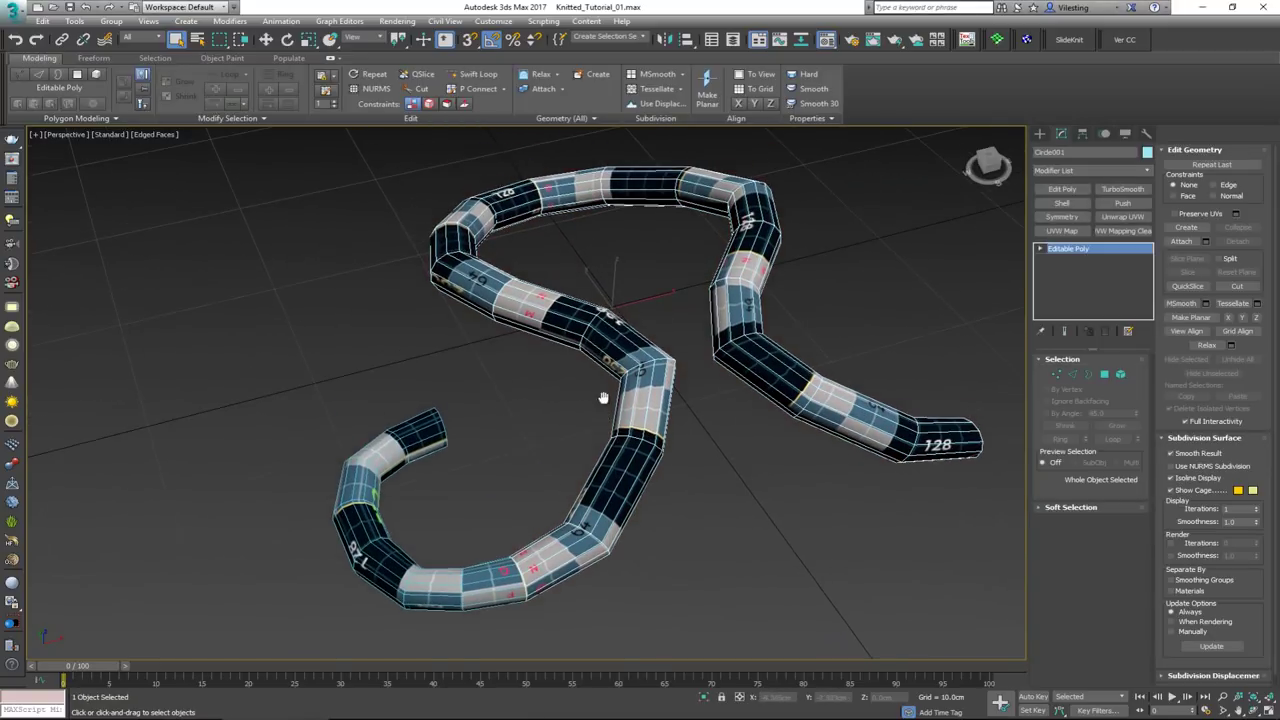
pyautogui.keyDown('alt'); pyautogui.moveTo(606, 448); pyautogui.dragTo(627, 435, button='middle'); pyautogui.keyUp('alt')
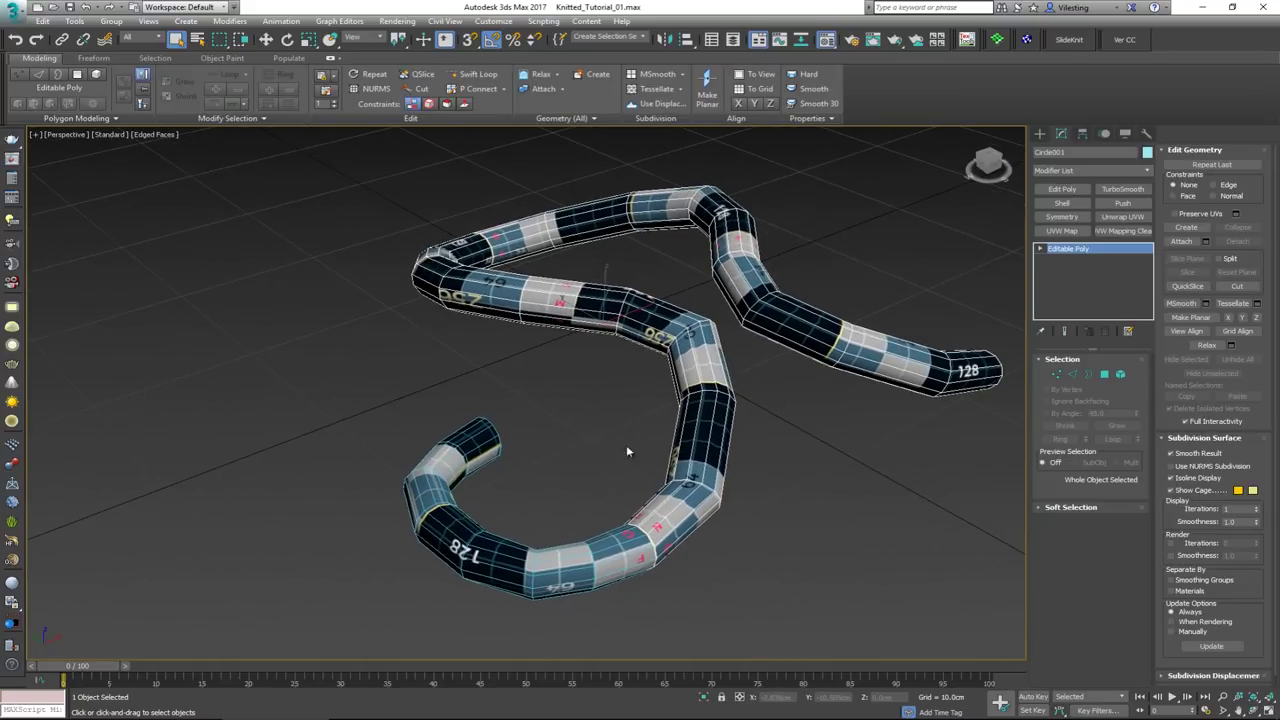
pyautogui.press('w')
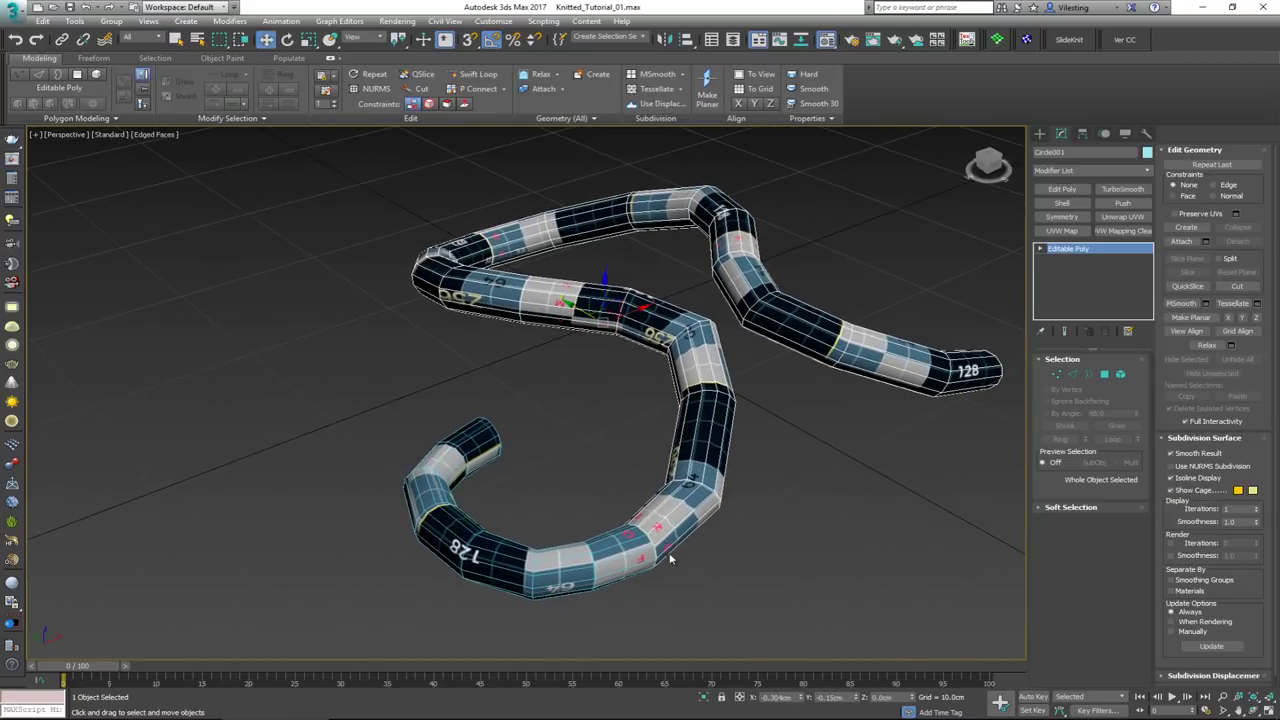
# Examine where the large loop meets the connector and where the connector's free end lies
pyautogui.scroll(3, 667, 554)
pyautogui.scroll(-3, 670, 450)
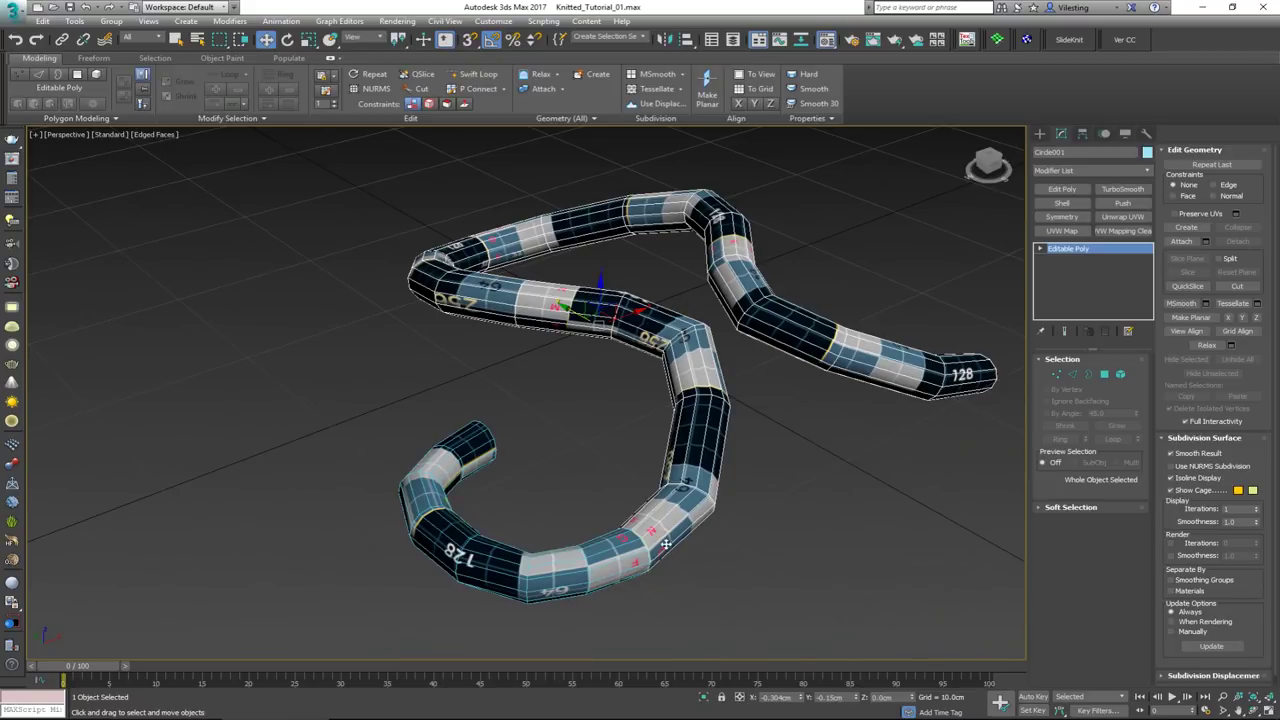
pyautogui.scroll(-5, 535, 402)
pyautogui.keyDown('alt'); pyautogui.moveTo(535, 402); pyautogui.dragTo(535, 461, button='middle'); pyautogui.keyUp('alt')
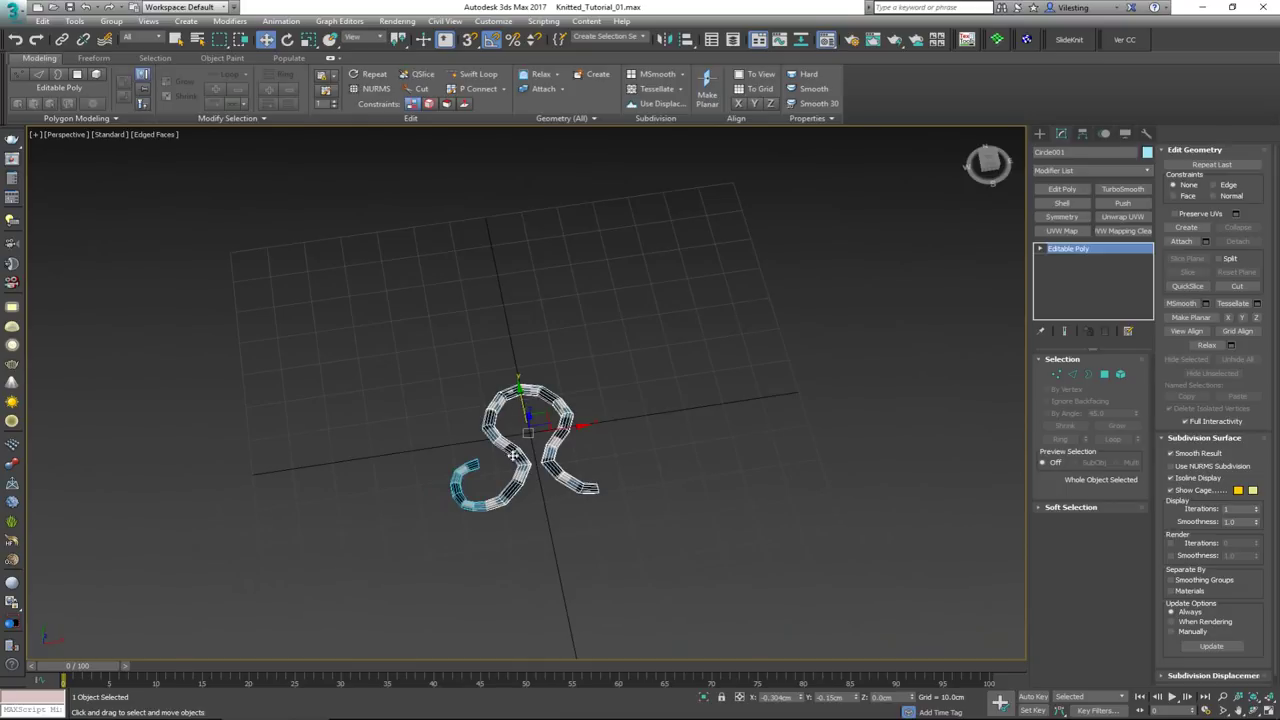
pyautogui.scroll(5, 505, 497)
pyautogui.scroll(5, 535, 490)
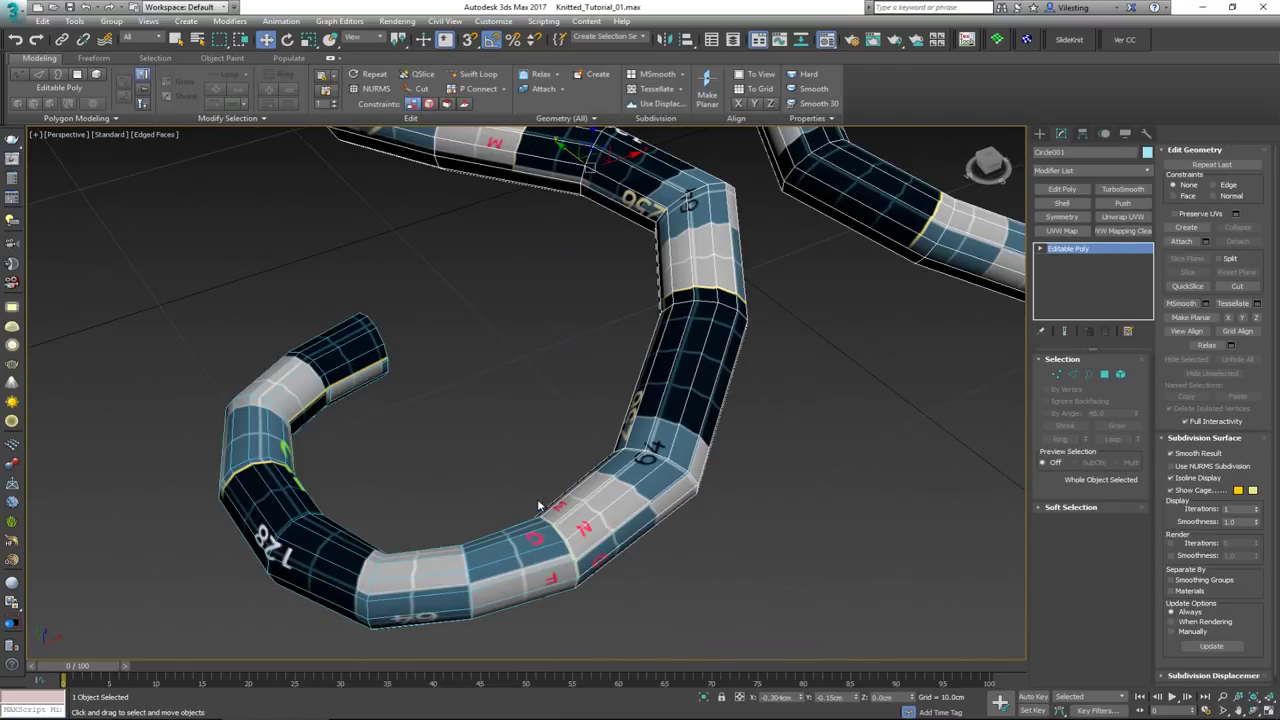
pyautogui.scroll(3, 570, 575)
pyautogui.scroll(-3, 572, 580)
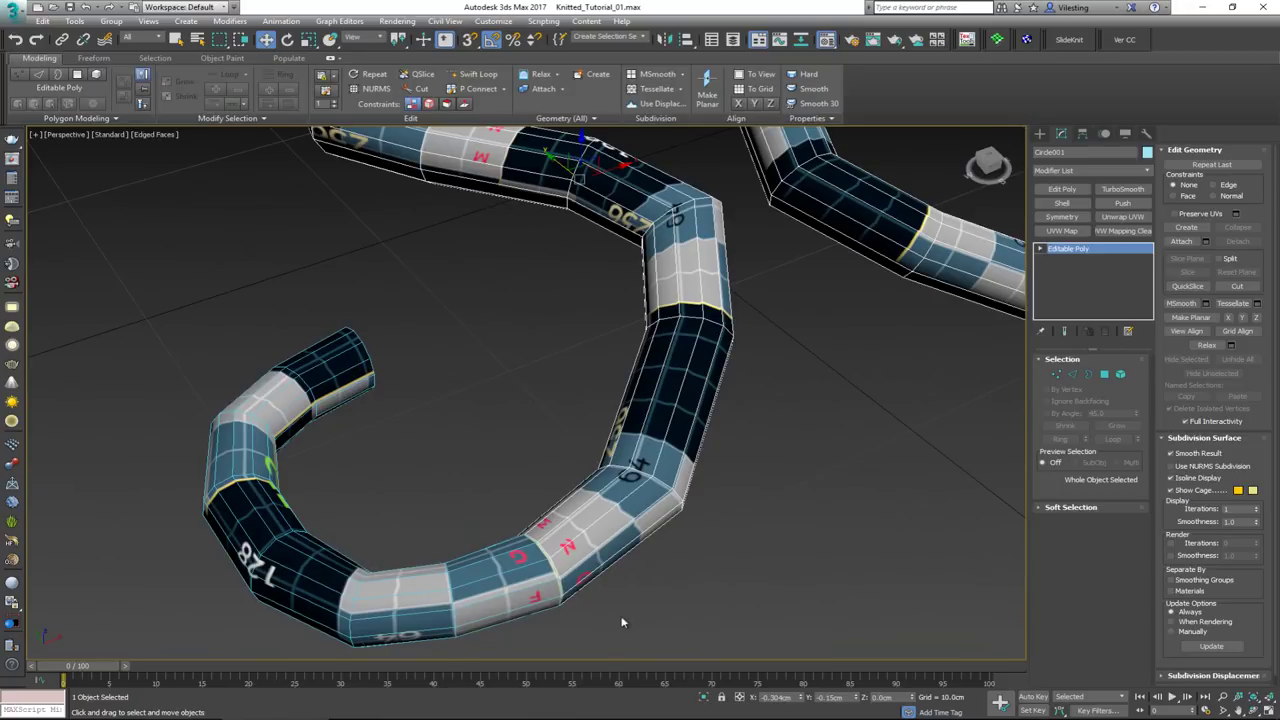
# Clone the large loop with vertex snapping from its connector junction to the connector's free end, making 100 independent copies in a row
pyautogui.press('s')
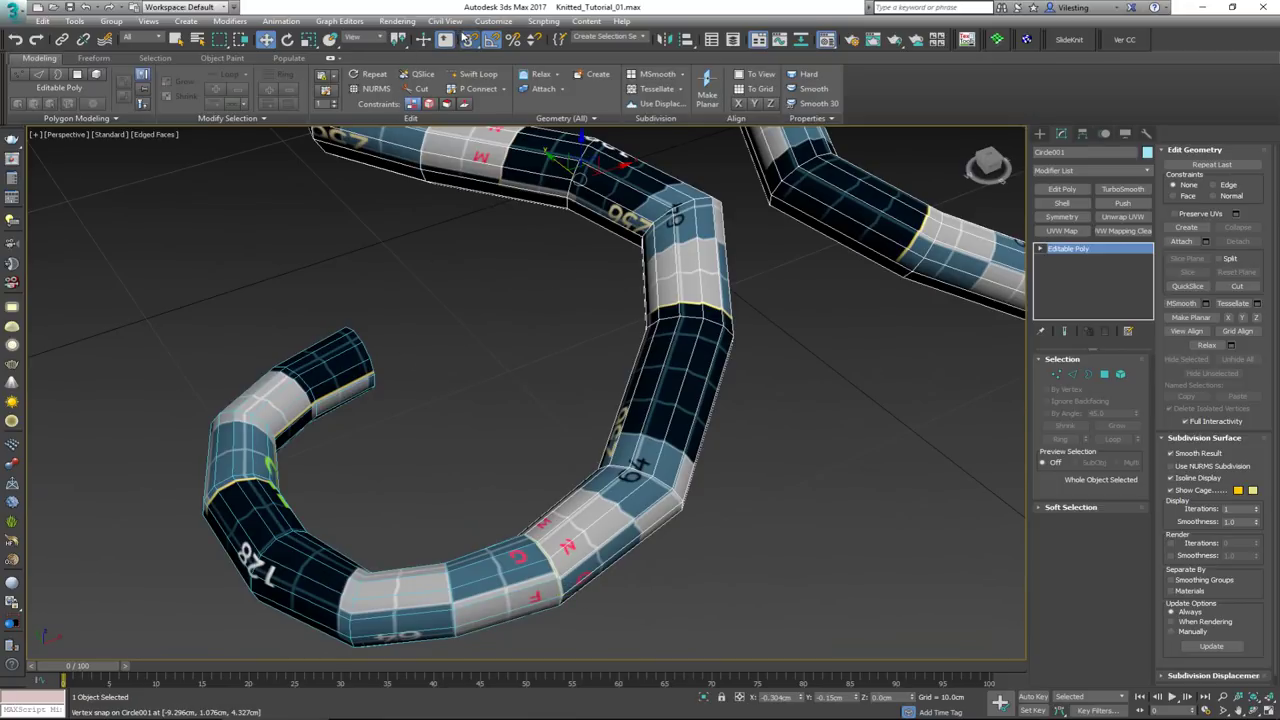
pyautogui.click(331, 60)
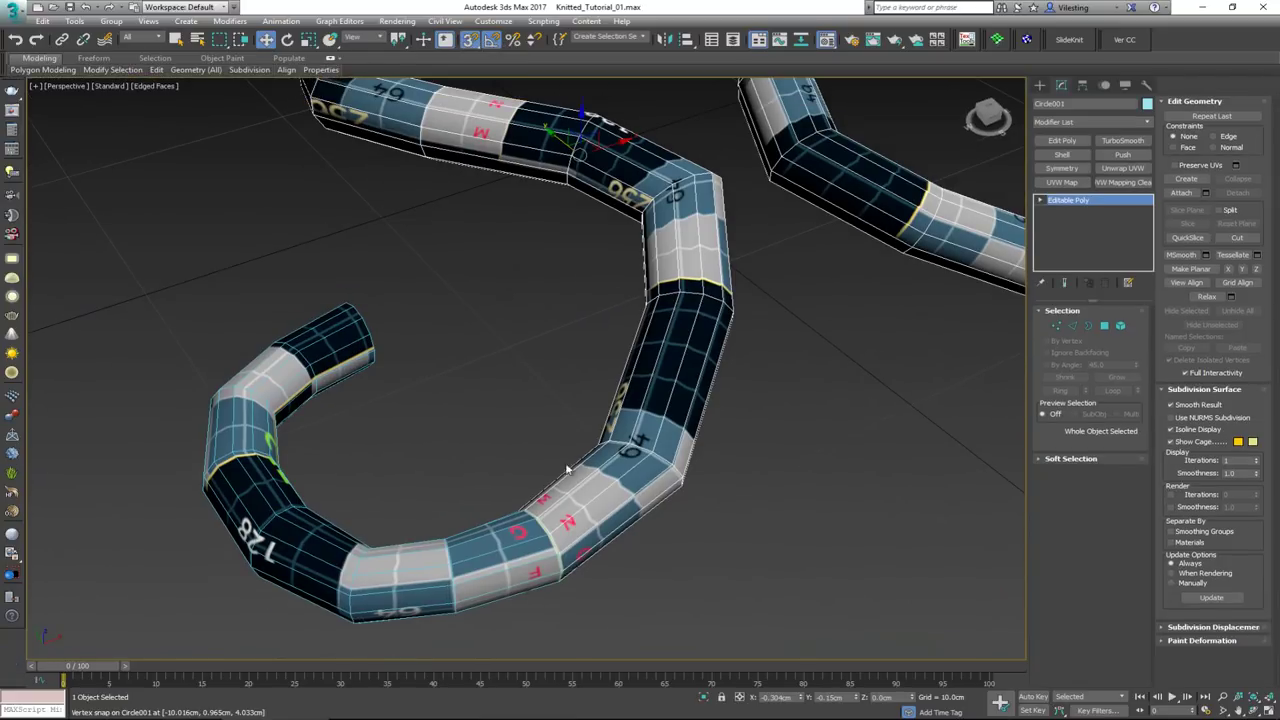
pyautogui.moveTo(566, 568)
pyautogui.keyDown('shift'); pyautogui.mouseDown()
pyautogui.moveTo(471, 371)
pyautogui.moveTo(400, 343)
pyautogui.moveTo(380, 350)
pyautogui.mouseUp(); pyautogui.keyUp('shift')
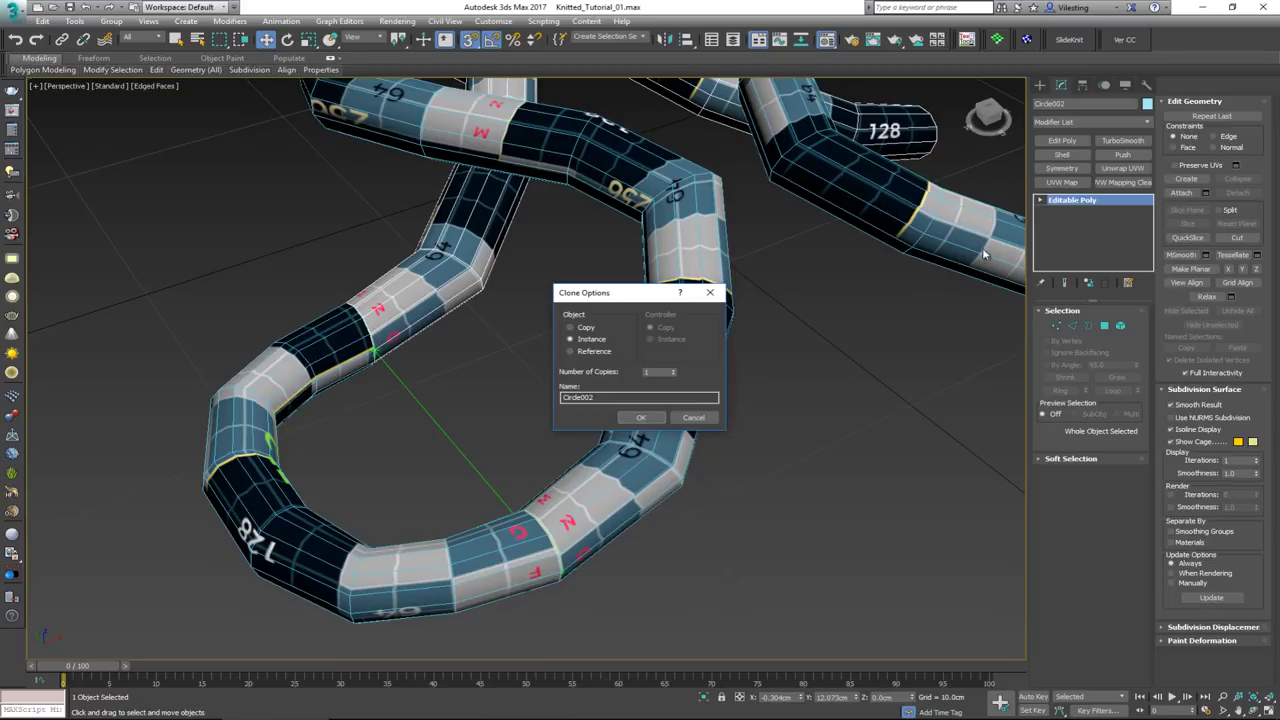
pyautogui.click(585, 329)
pyautogui.moveTo(660, 373); pyautogui.dragTo(634, 372)
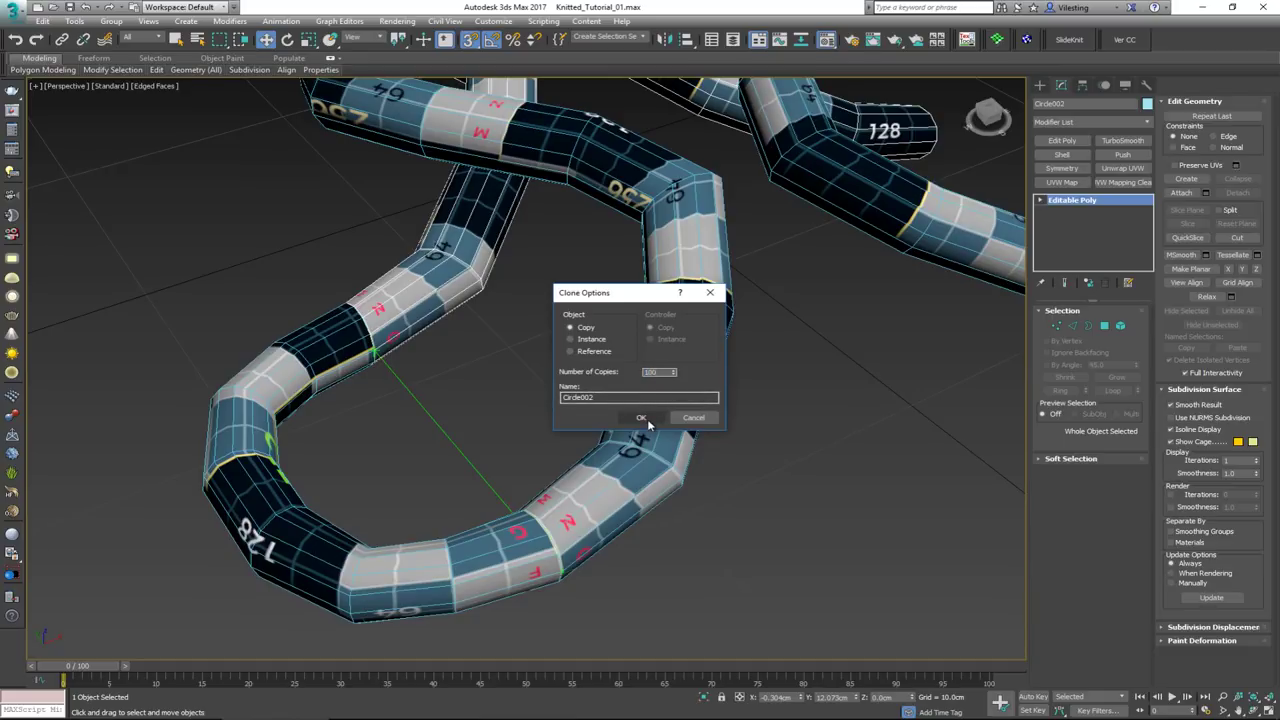
pyautogui.click(641, 418)
pyautogui.scroll(-10, 497, 283)
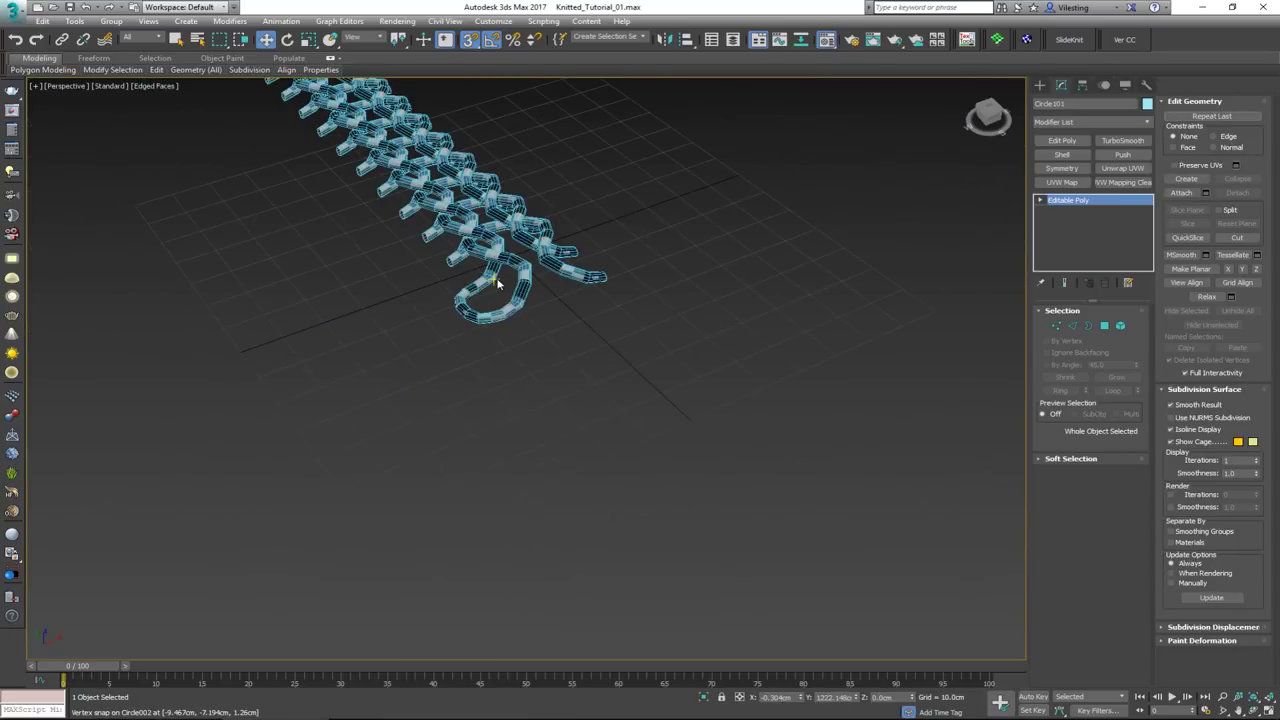
pyautogui.scroll(-5, 497, 283)
pyautogui.scroll(-5, 414, 186)
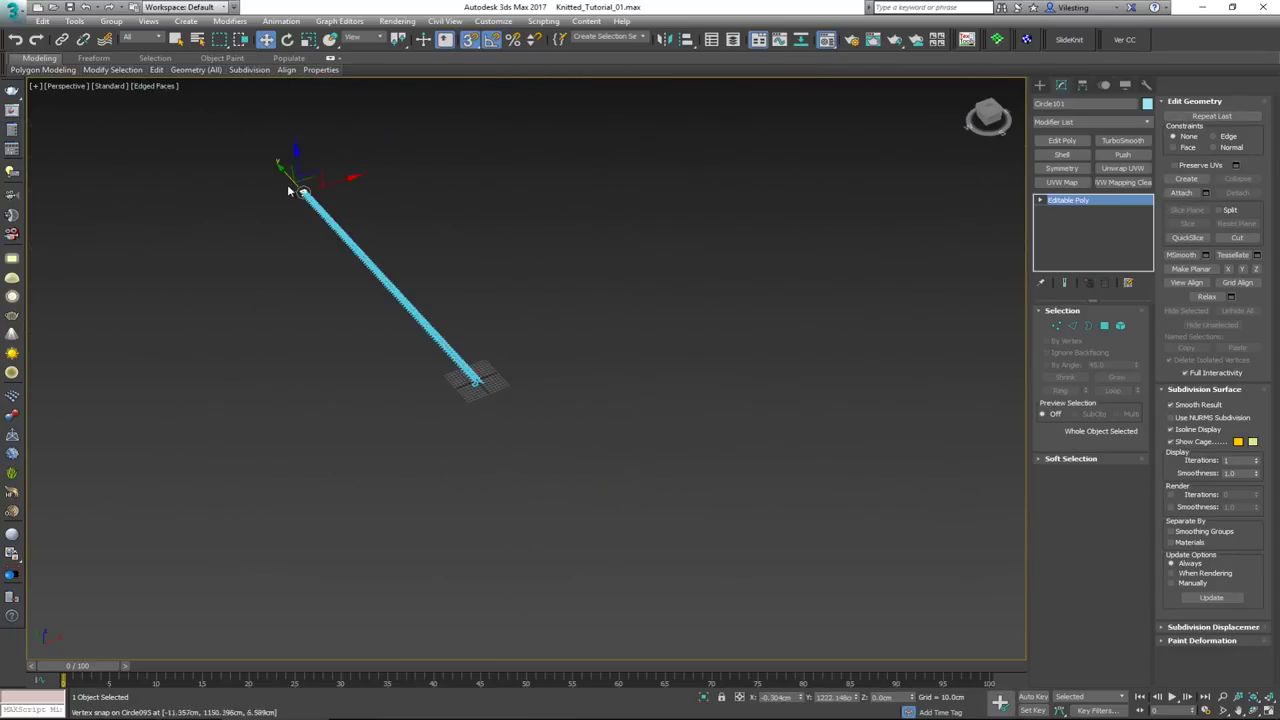
pyautogui.scroll(10, 477, 386)
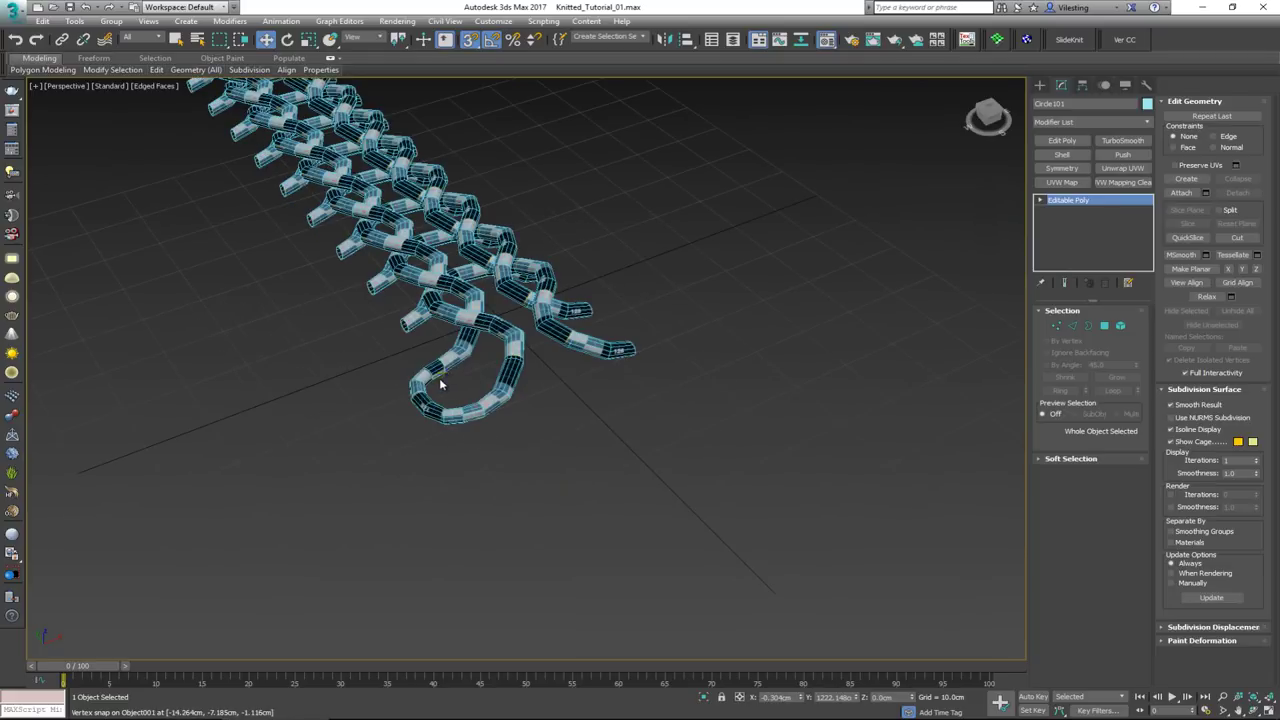
# Turn off snapping, select all the knitted rows in the long strip and isolate them without the curved edge connector
pyautogui.press('s')
pyautogui.scroll(3, 429, 377)
pyautogui.moveTo(449, 298); pyautogui.dragTo(451, 409, button='middle')
pyautogui.scroll(-5, 451, 409)
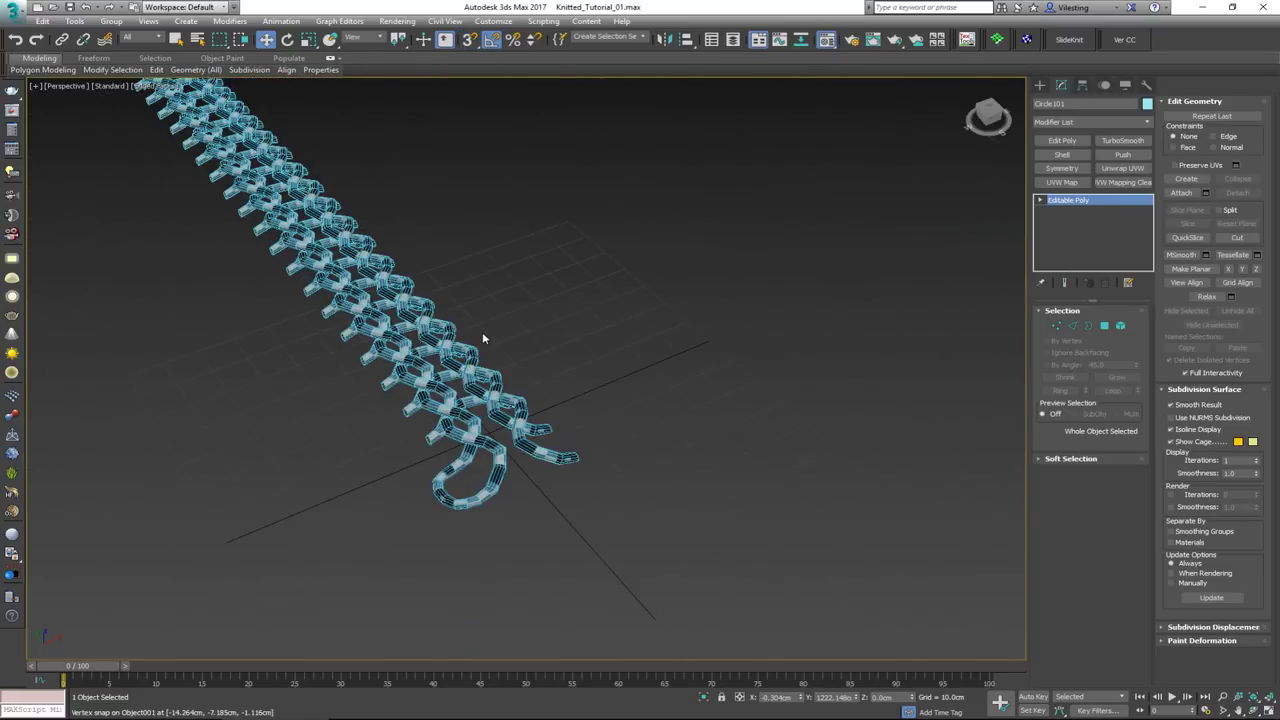
pyautogui.press('z')
pyautogui.keyDown('alt'); pyautogui.moveTo(470, 337); pyautogui.dragTo(517, 236, button='middle'); pyautogui.keyUp('alt')
pyautogui.scroll(-8, 456, 347)
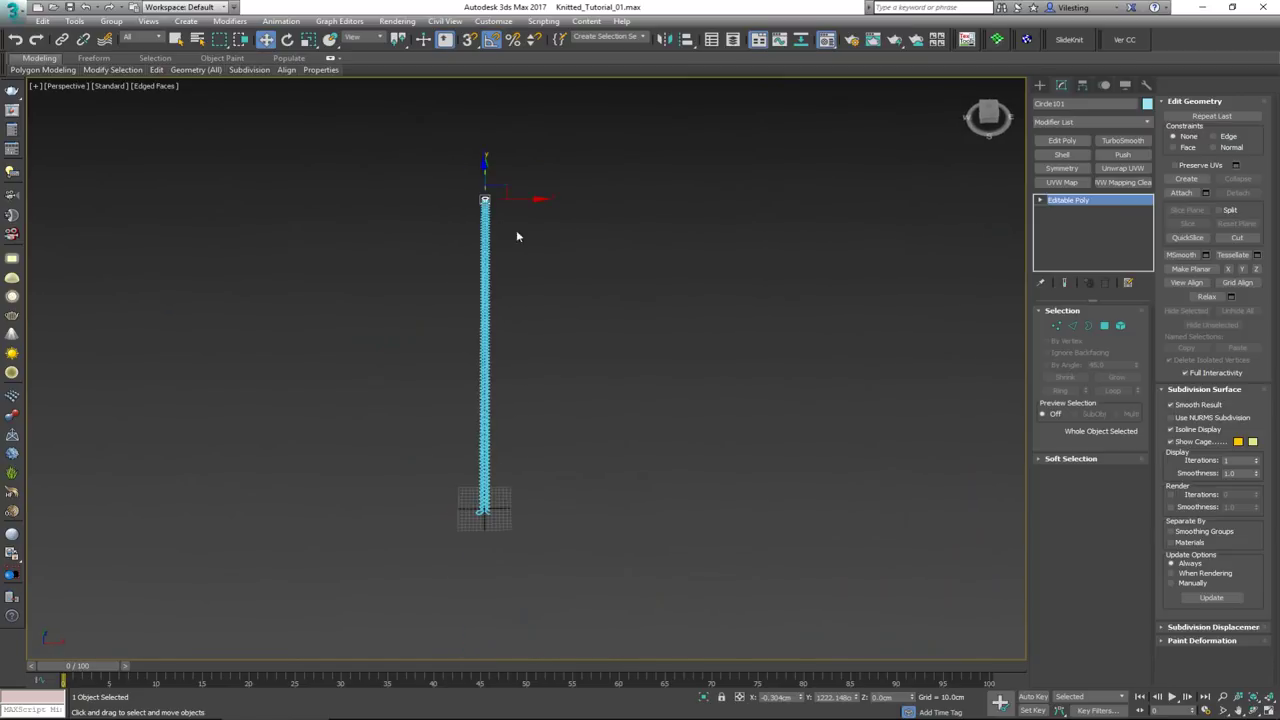
pyautogui.moveTo(565, 293); pyautogui.dragTo(487, 538)
pyautogui.hotkey('alt', 'q')
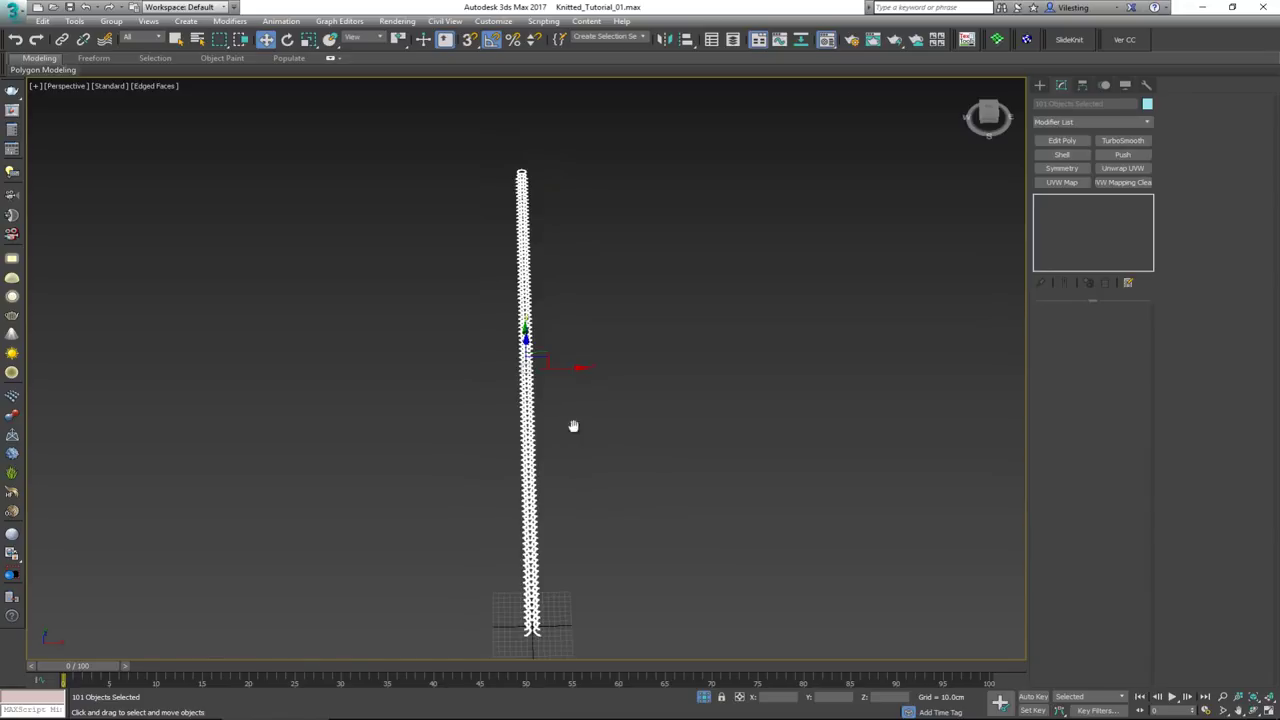
# Examine the checker texture on the first rows of the isolated strip with the edge display turned off
pyautogui.keyDown('alt'); pyautogui.moveTo(573, 426); pyautogui.dragTo(603, 380, button='middle'); pyautogui.keyUp('alt')
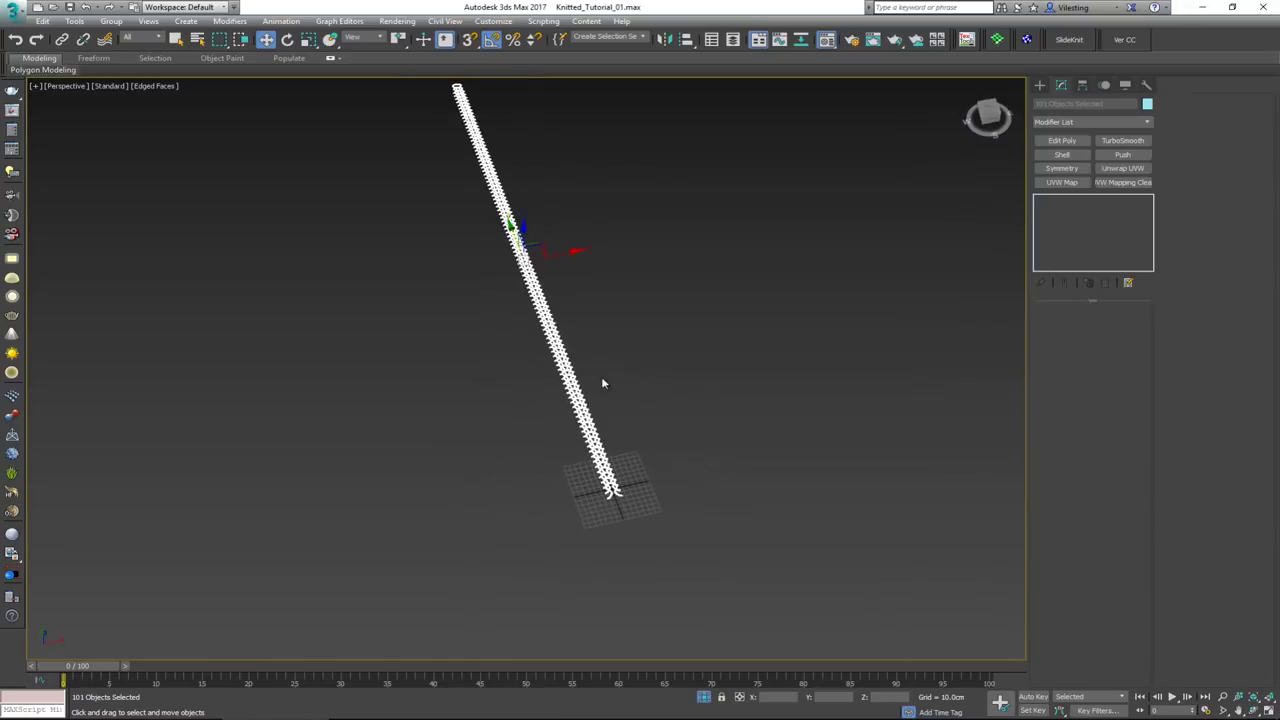
pyautogui.click(621, 498)
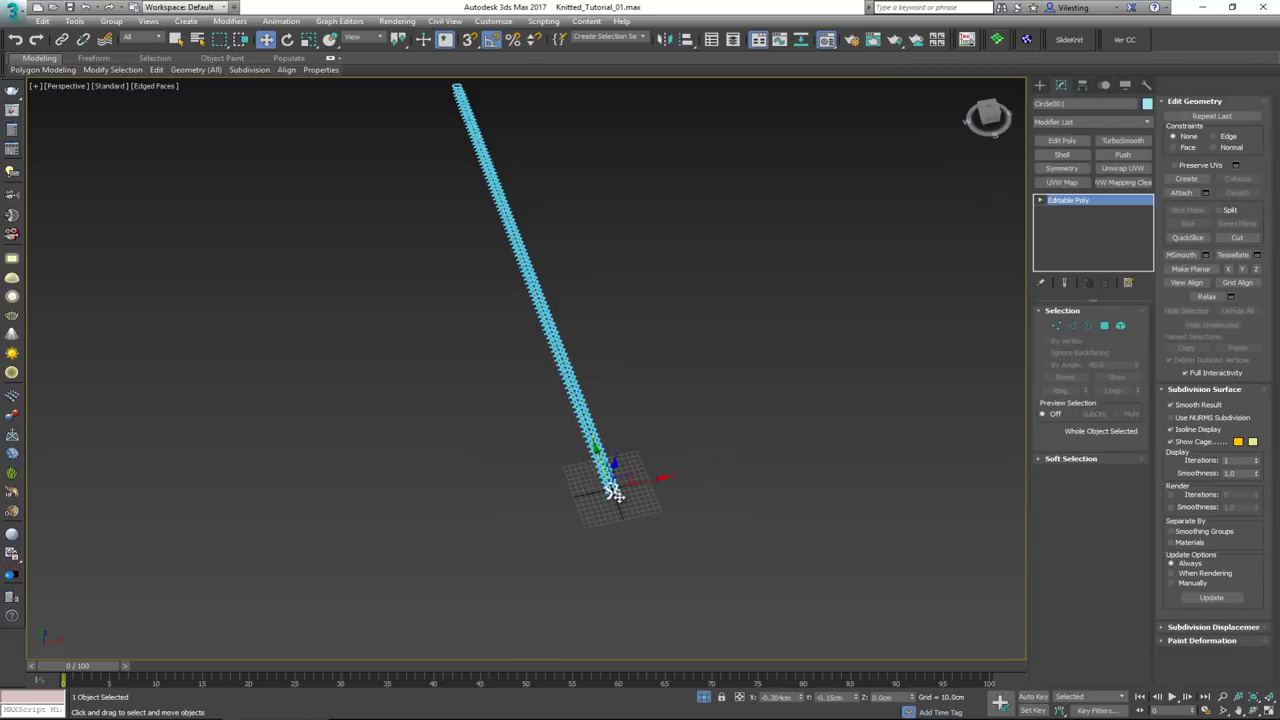
pyautogui.scroll(8, 612, 488)
pyautogui.press('F4')
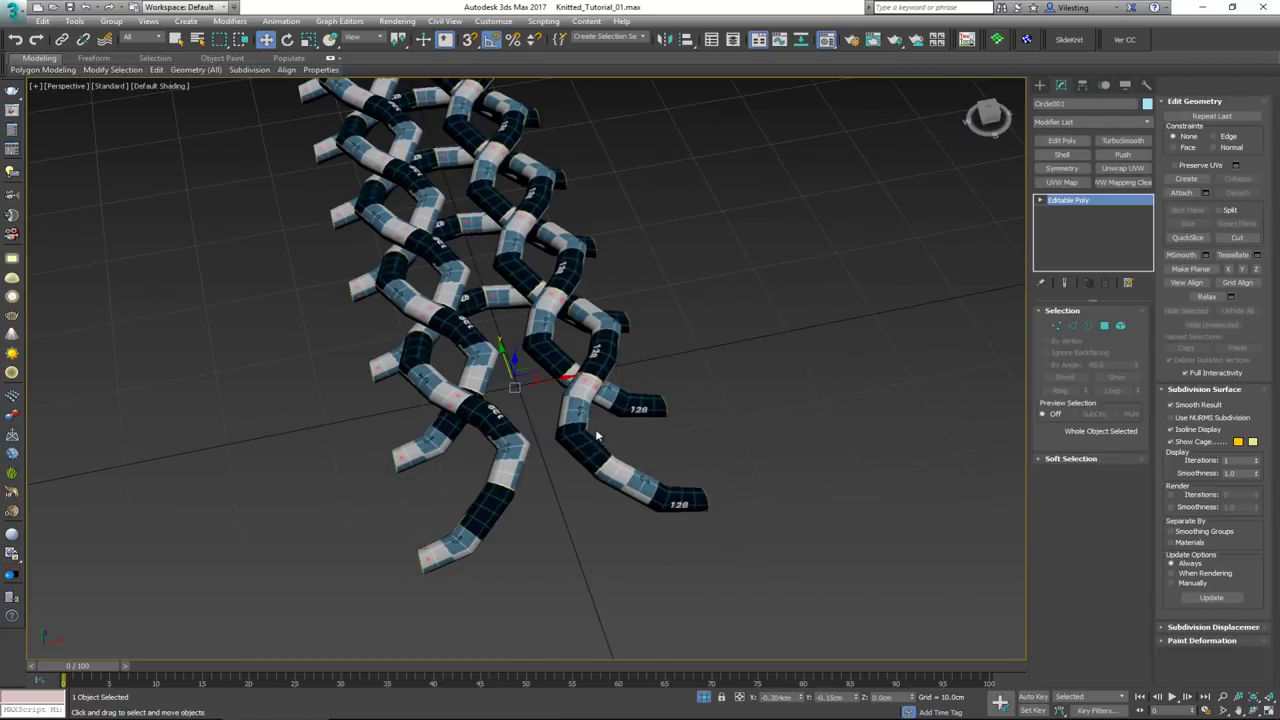
pyautogui.press('F4')
pyautogui.scroll(-10, 596, 436)
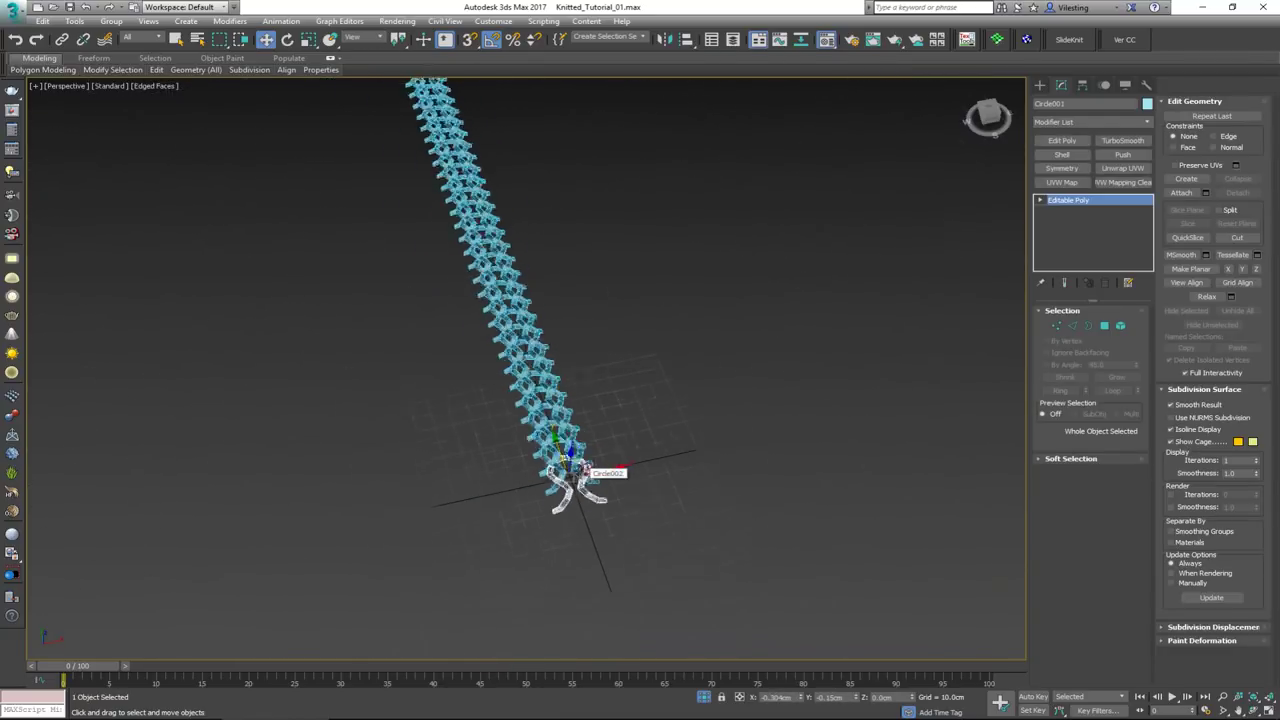
pyautogui.scroll(-6, 575, 470)
# Select all the isolated rows, apply an Unwrap UVW modifier to them and open the UV editor
pyautogui.click(438, 207)
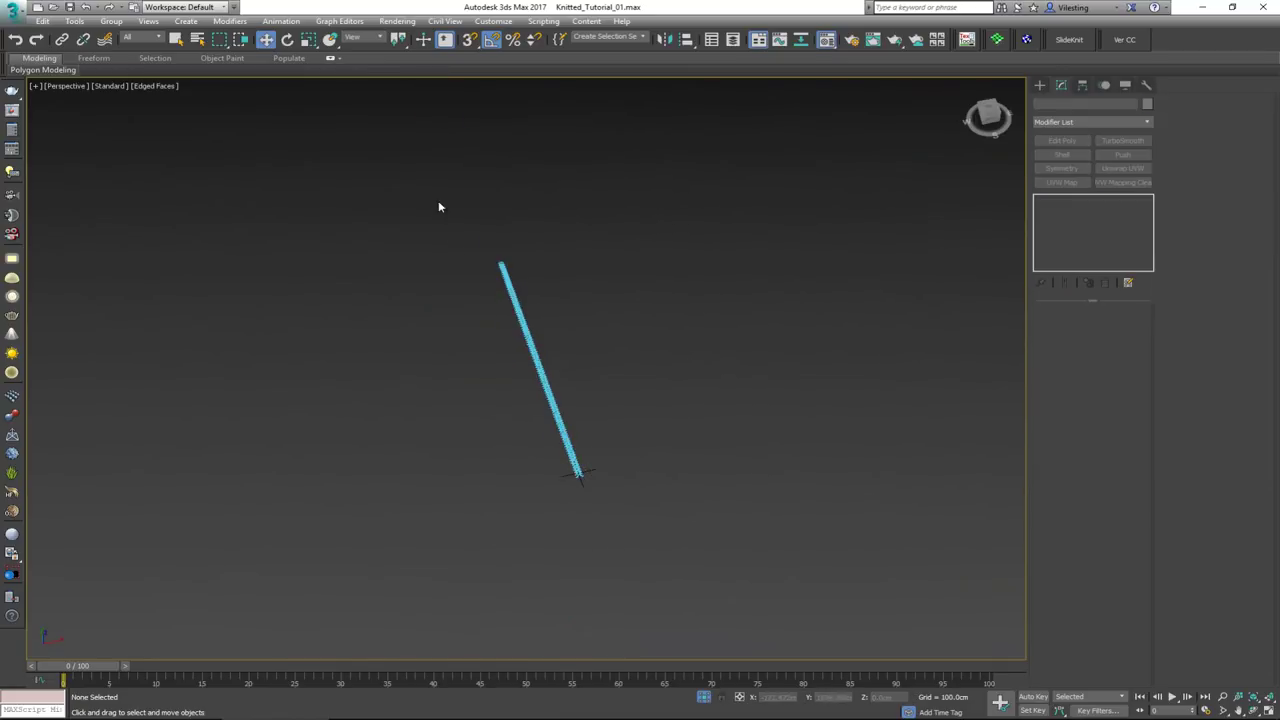
pyautogui.moveTo(438, 207); pyautogui.dragTo(665, 514)
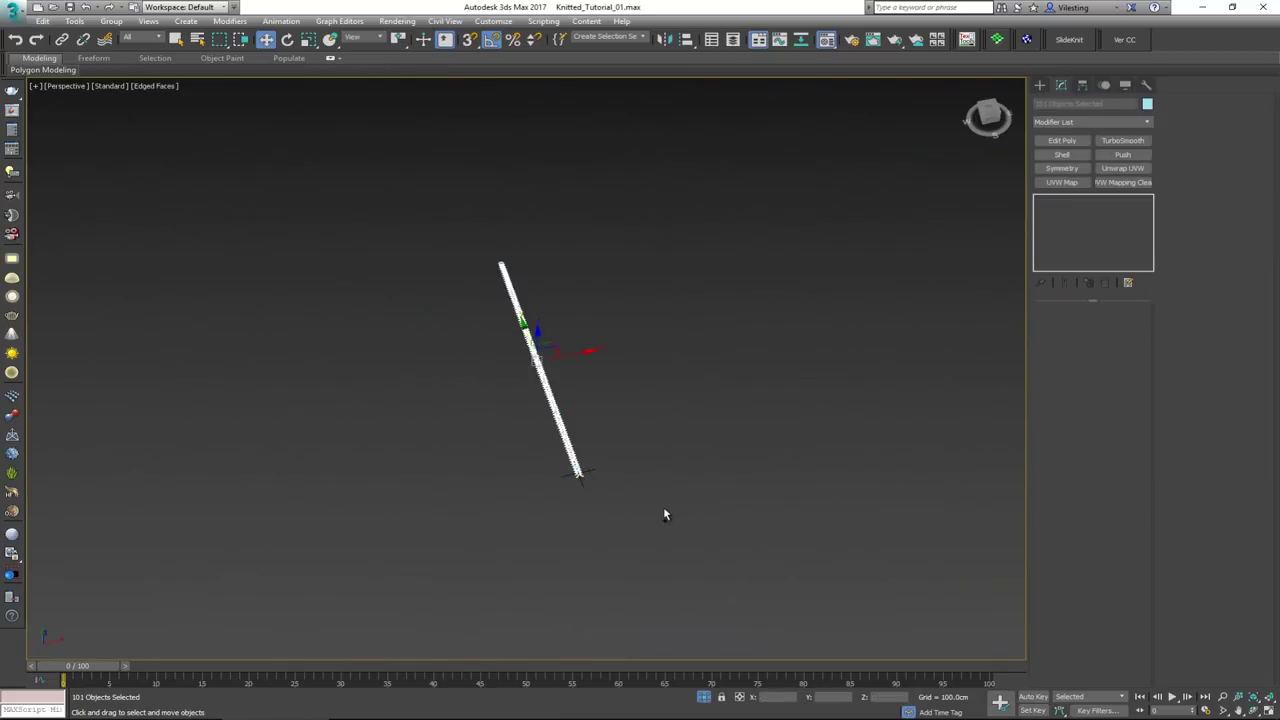
pyautogui.click(1124, 168)
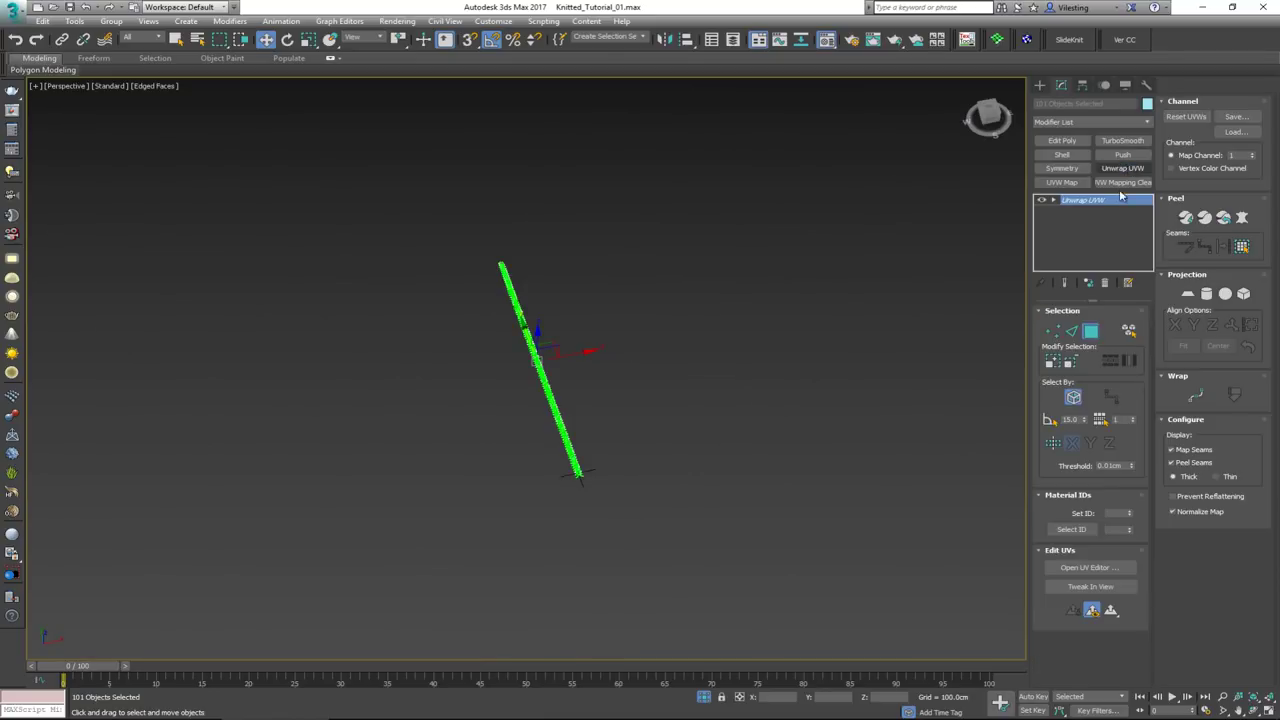
pyautogui.click(1083, 567)
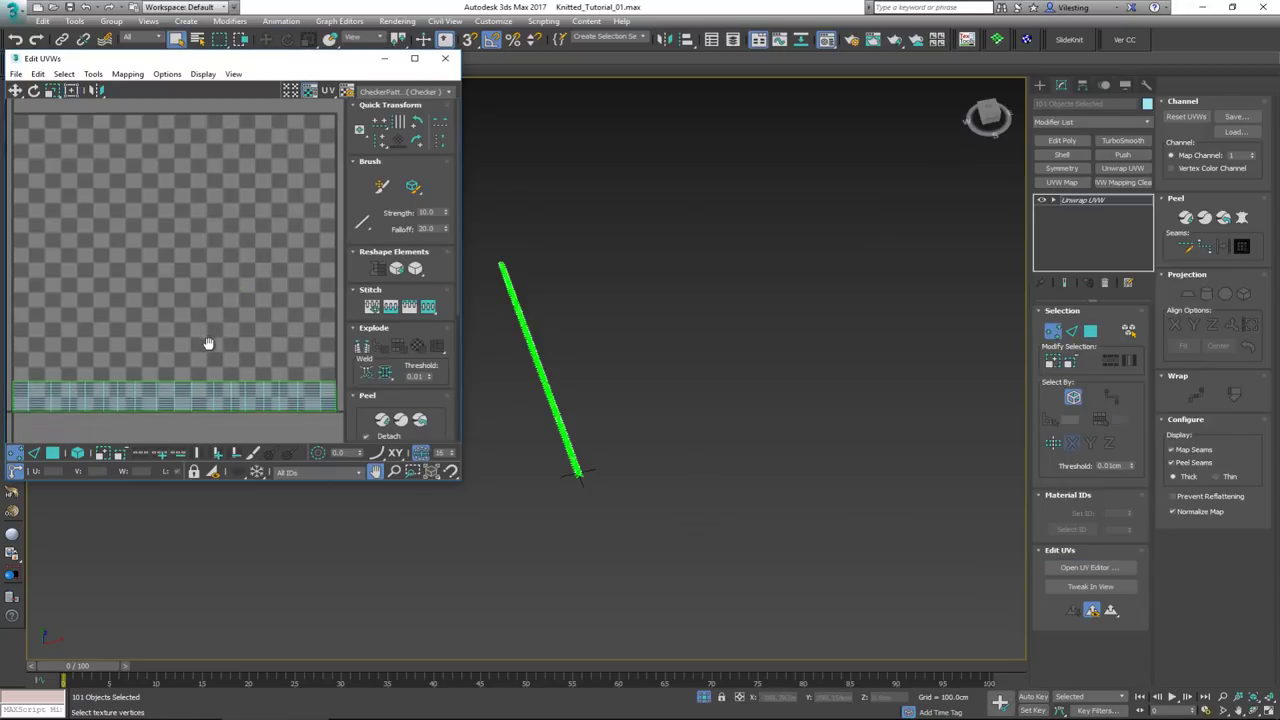
# Select every UV face of the rows and arrange the overlapping shells with Pack Custom
pyautogui.moveTo(208, 343); pyautogui.dragTo(214, 330, button='middle')
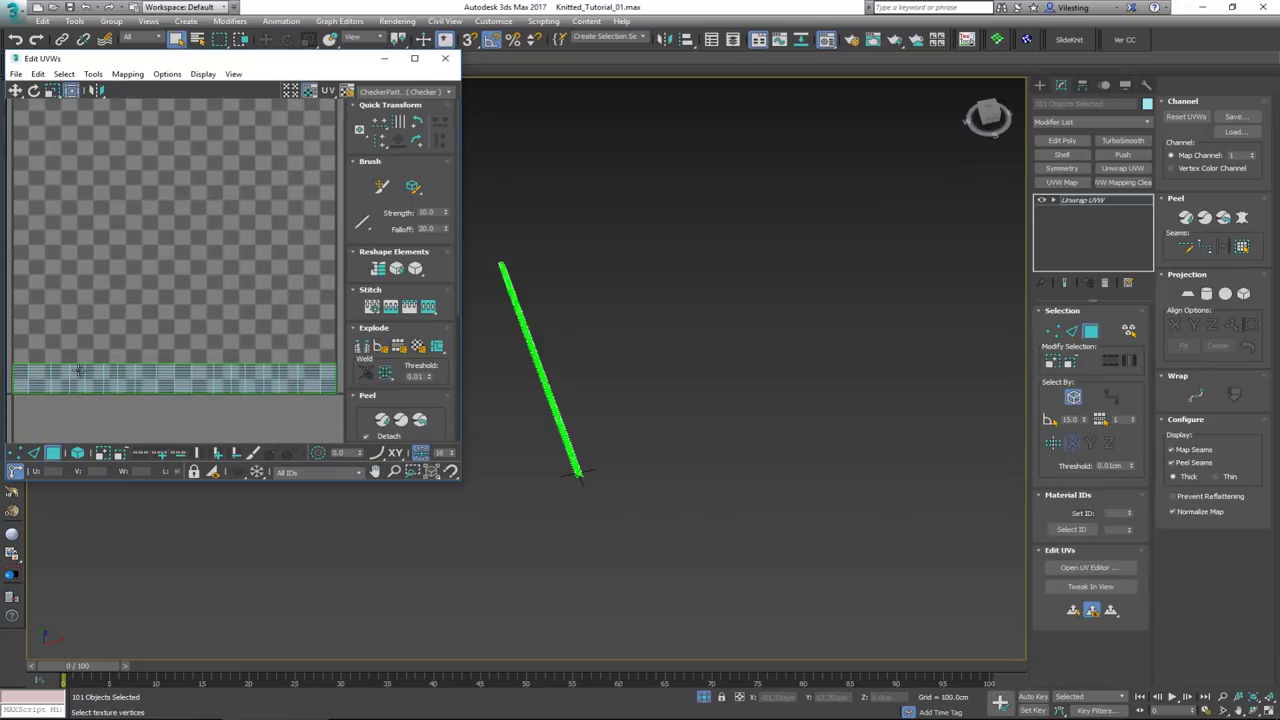
pyautogui.scroll(-2, 60, 380)
pyautogui.moveTo(10, 310); pyautogui.dragTo(288, 403)
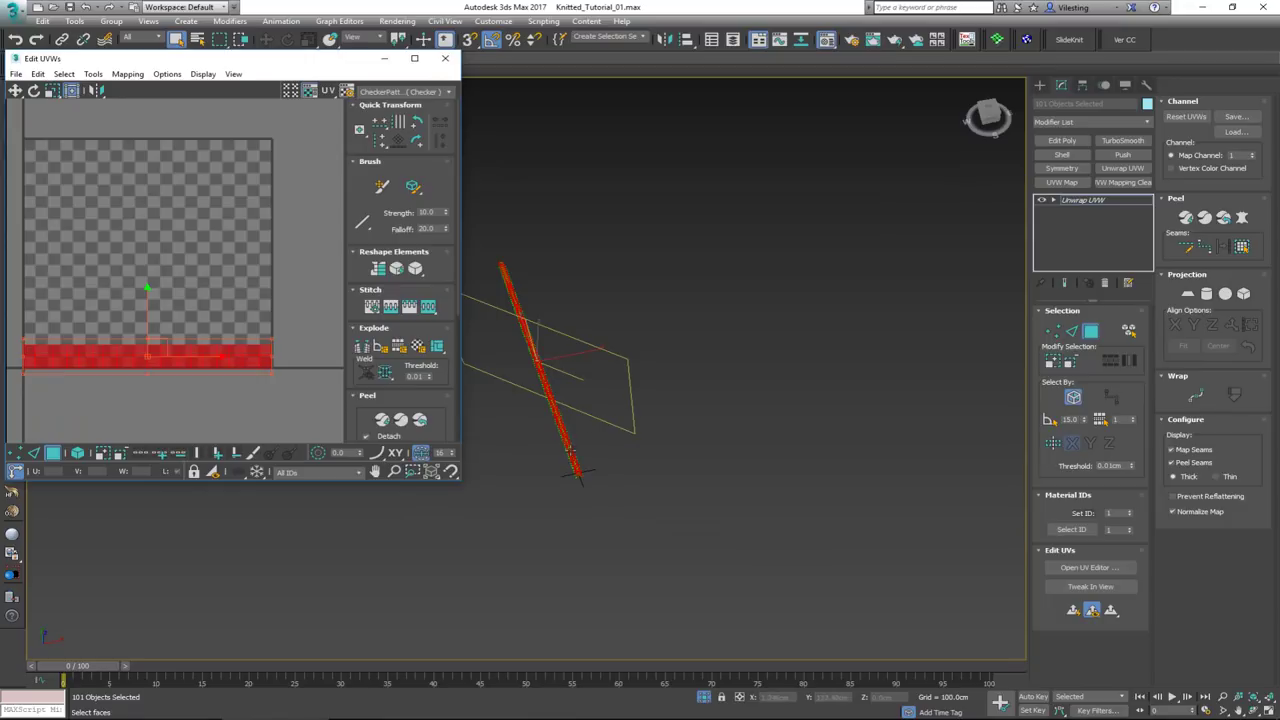
pyautogui.scroll(5, 570, 451)
pyautogui.scroll(5, 570, 451)
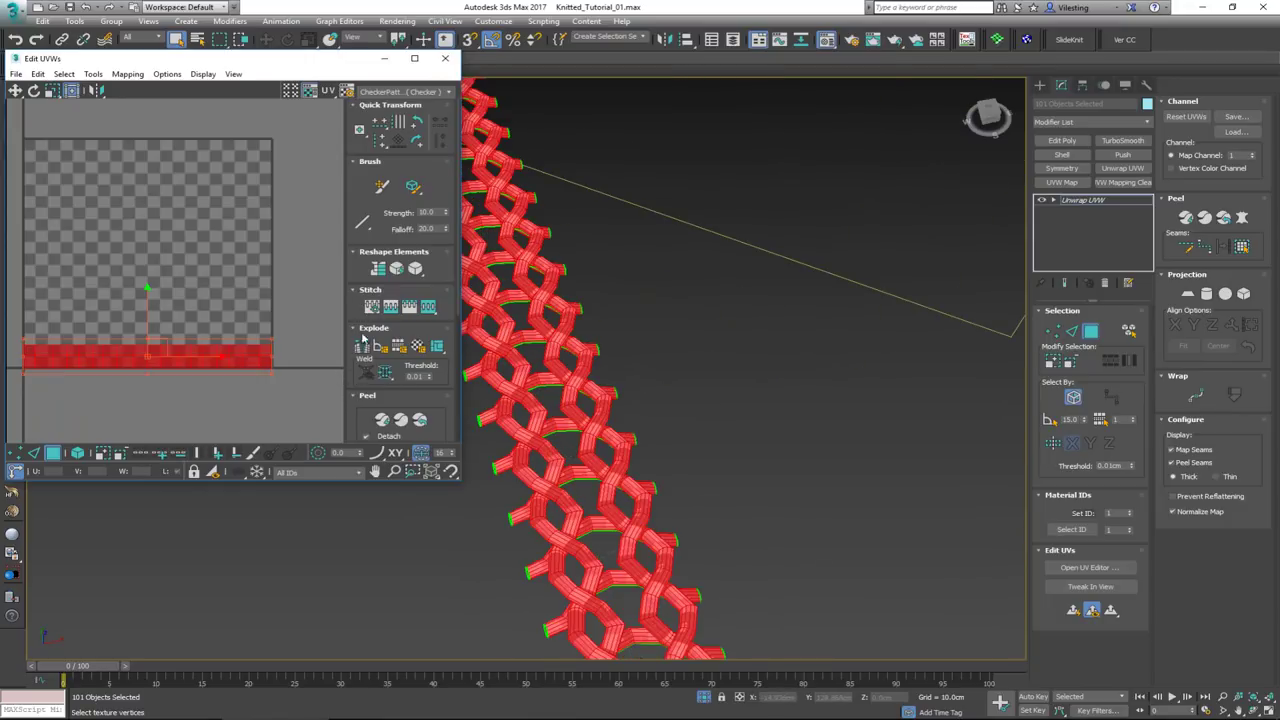
pyautogui.scroll(-1, 369, 385)
pyautogui.scroll(-3, 369, 385)
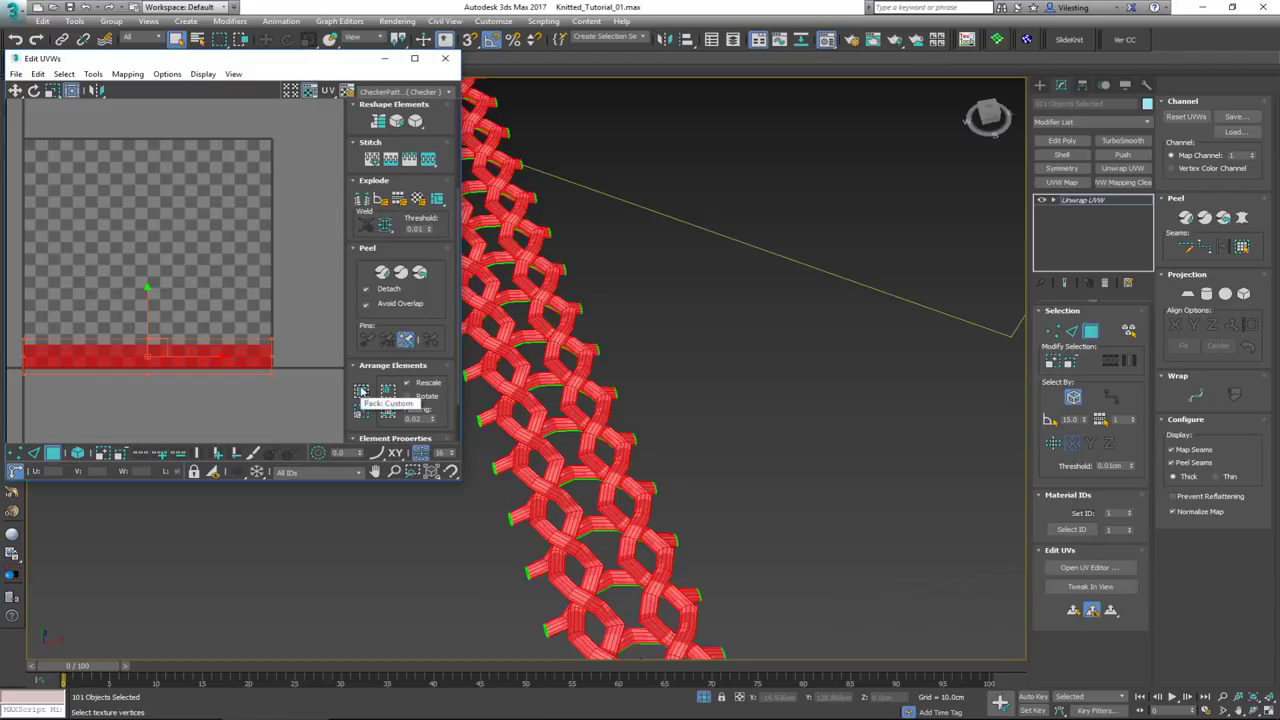
pyautogui.click(361, 390)
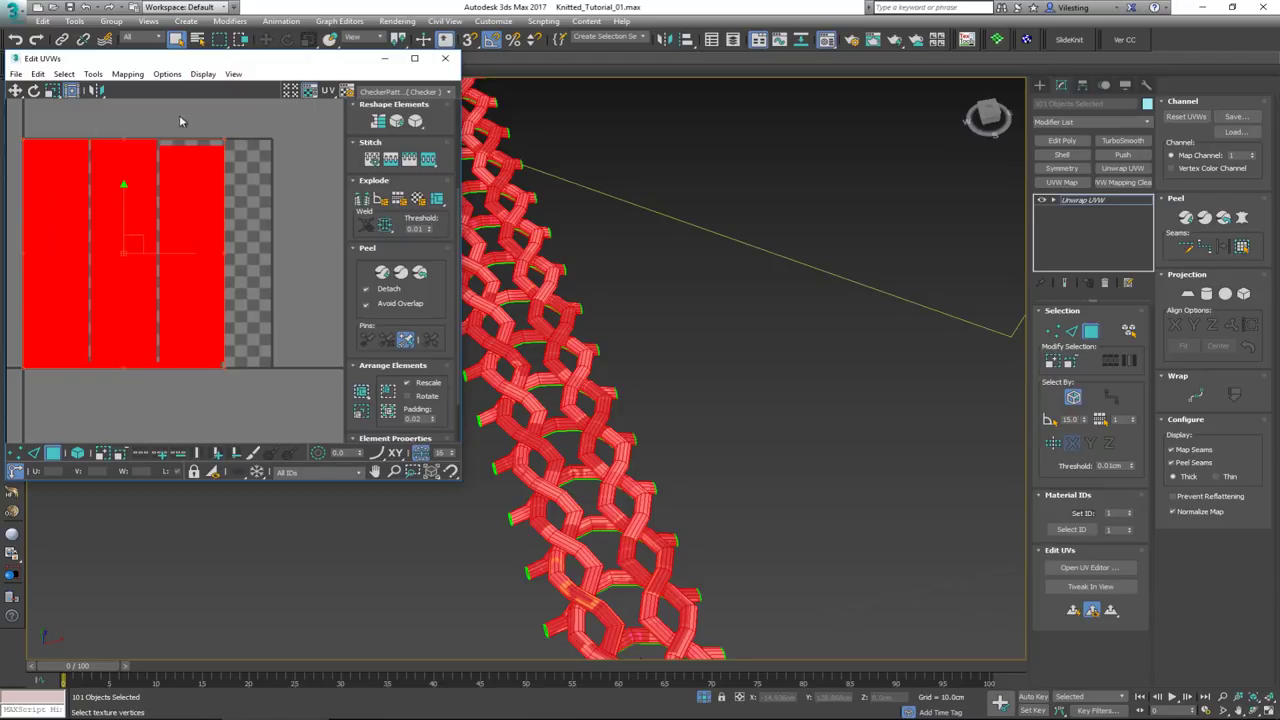
pyautogui.scroll(5, 214, 158)
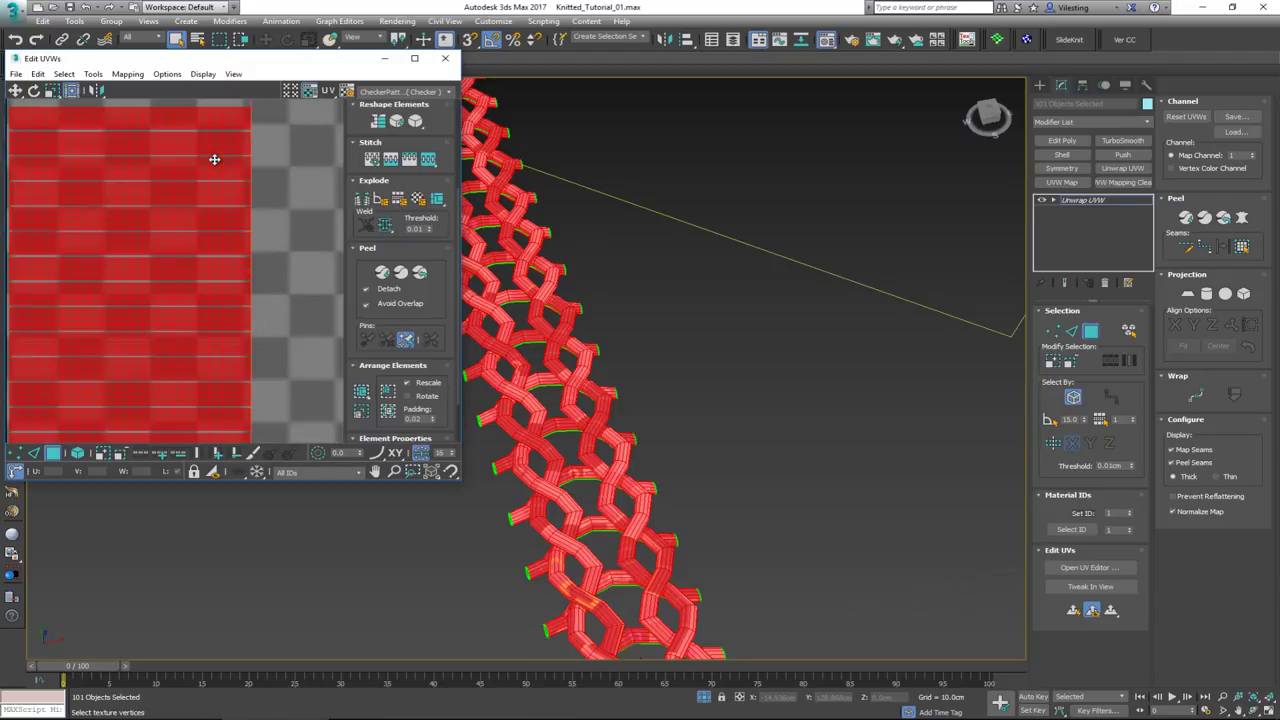
pyautogui.scroll(-5, 214, 158)
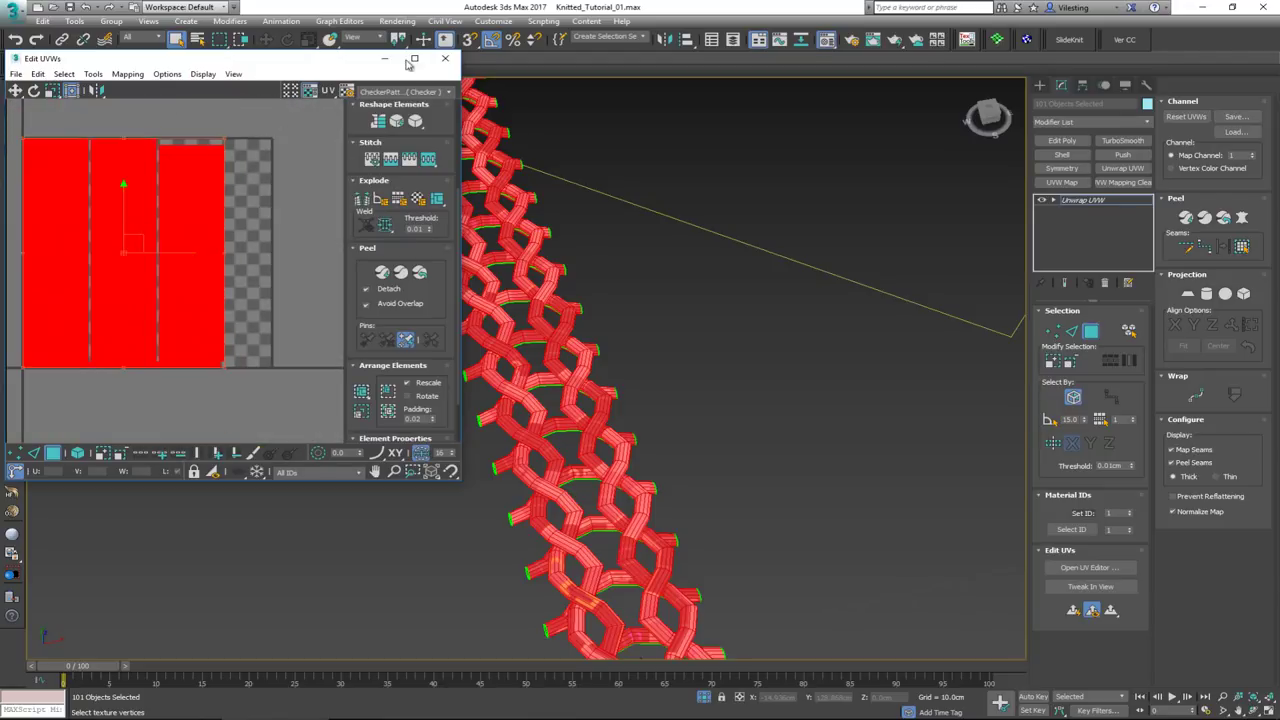
# Close the UV editor, leave polygon selection and convert all the unwrapped rows to Editable Poly
pyautogui.click(445, 58)
pyautogui.click(1092, 332)
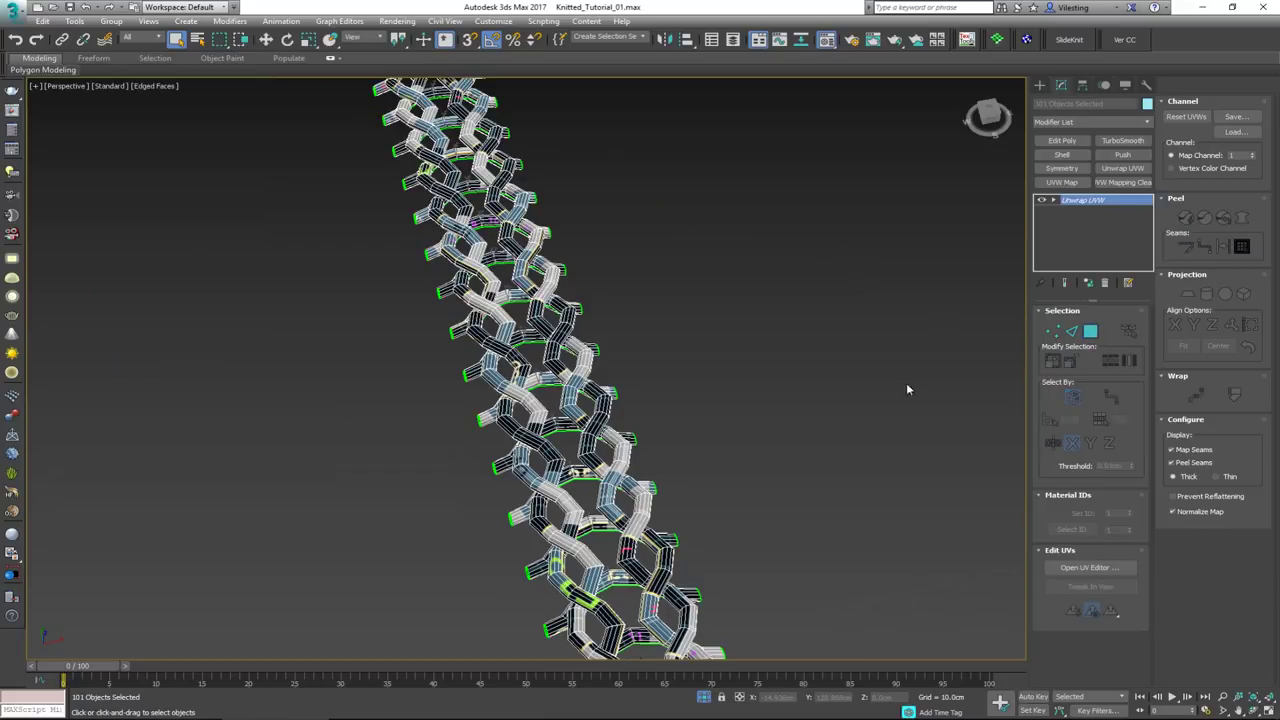
pyautogui.scroll(-5, 610, 308)
pyautogui.scroll(-5, 613, 400)
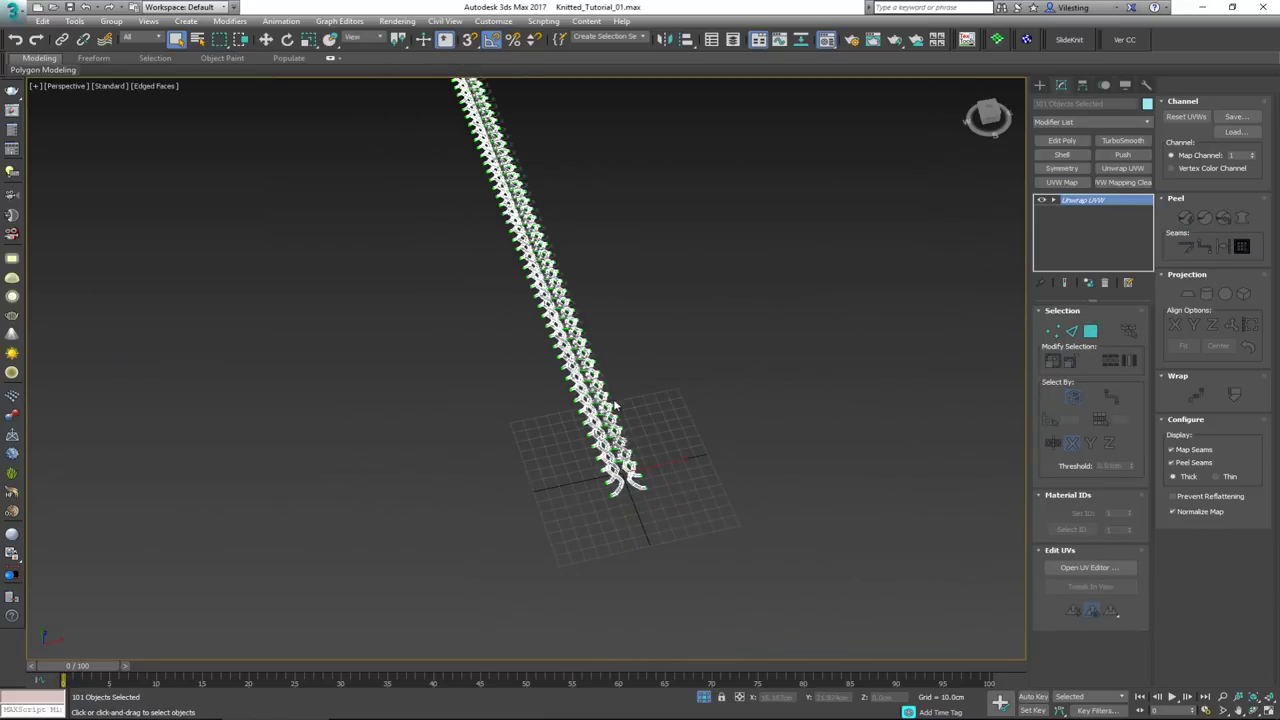
pyautogui.rightClick(590, 352)
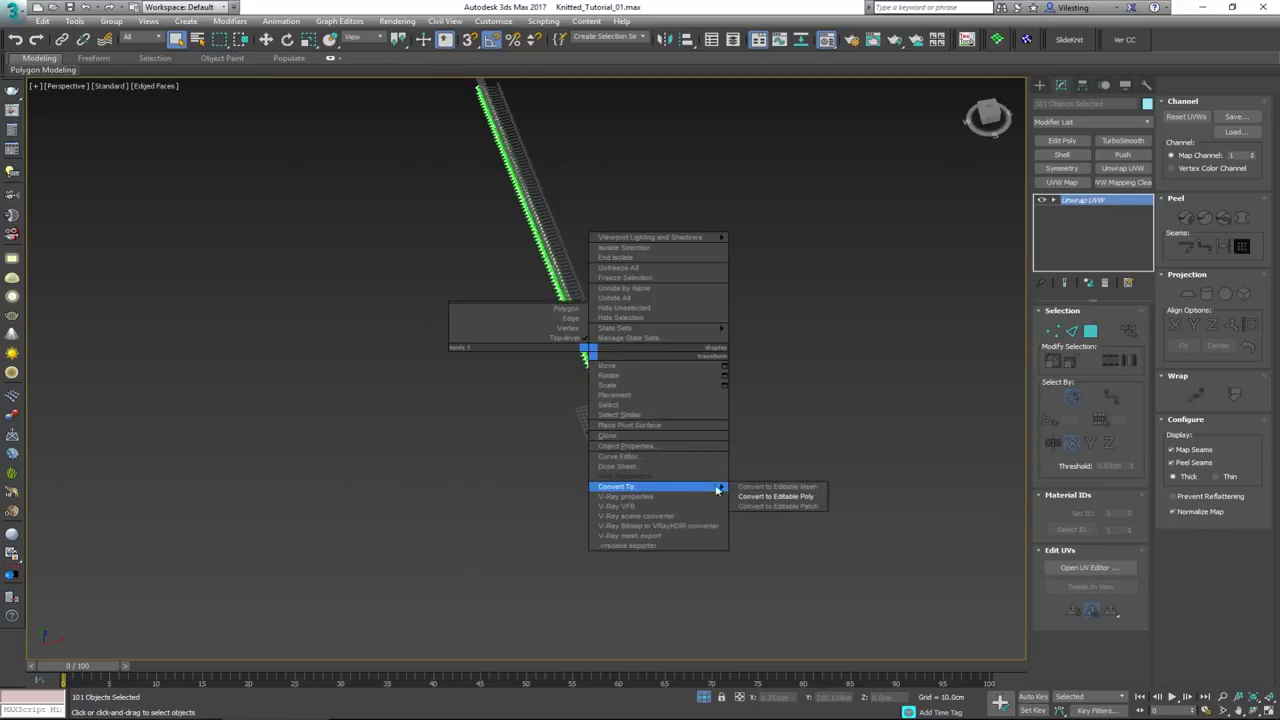
pyautogui.click(752, 493)
pyautogui.click(649, 450)
# Attach all the other Circle objects to the first row, Circle001, using the full attach list
pyautogui.scroll(5, 649, 450)
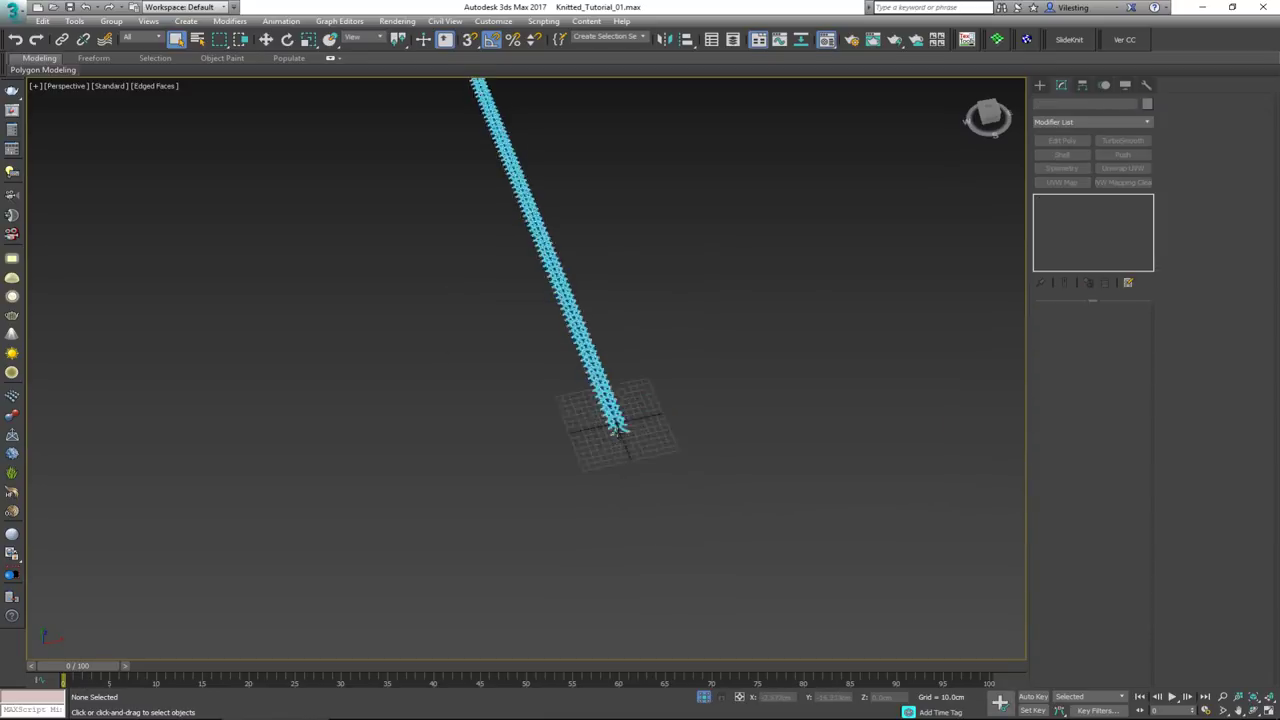
pyautogui.click(641, 430)
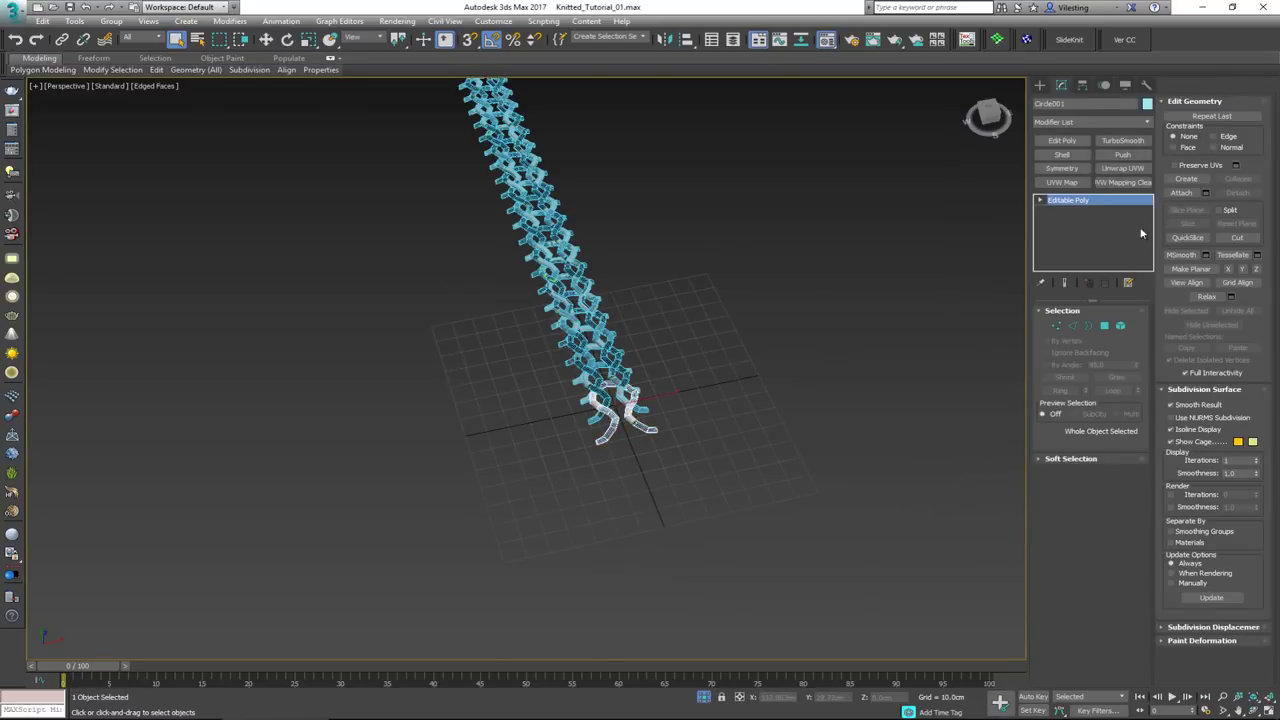
pyautogui.click(1201, 193)
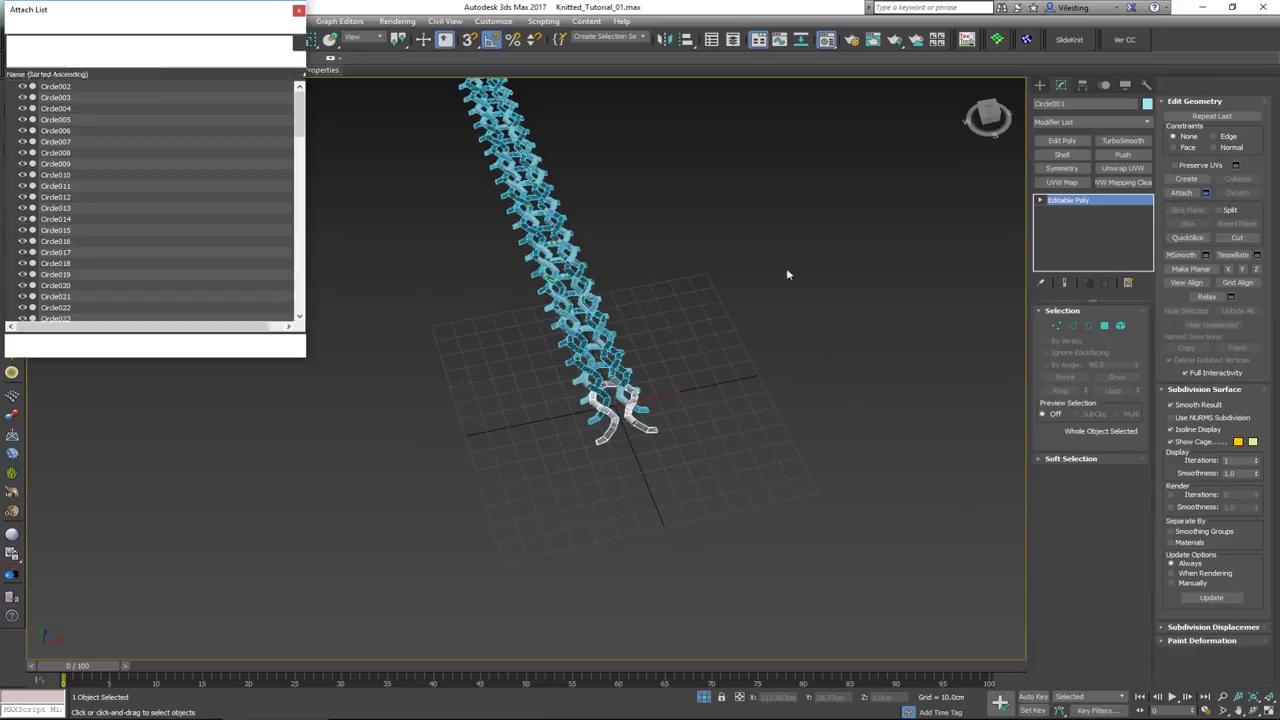
pyautogui.click(201, 236)
pyautogui.hotkey('ctrl', 'a')
pyautogui.click(218, 343)
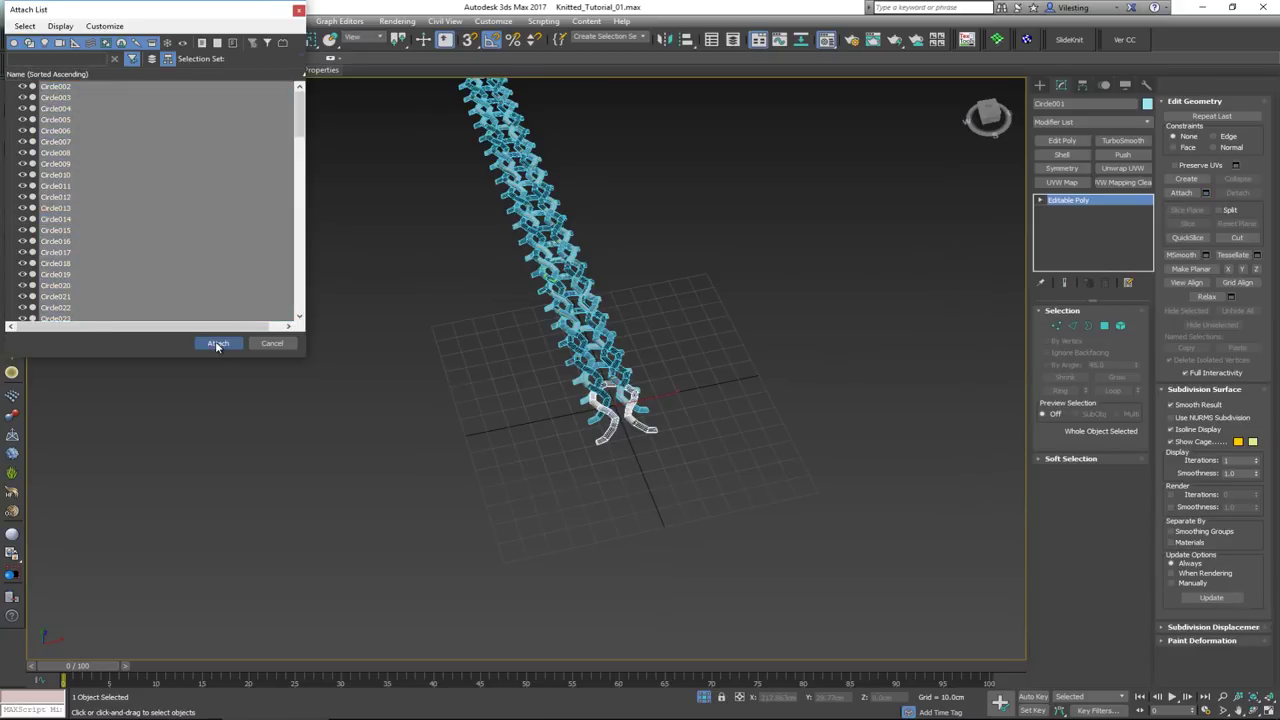
pyautogui.click(666, 340)
# Examine the checker texture across the attached strip with the edge display turned off
pyautogui.scroll(2, 641, 368)
pyautogui.scroll(3, 630, 385)
pyautogui.press('F4')
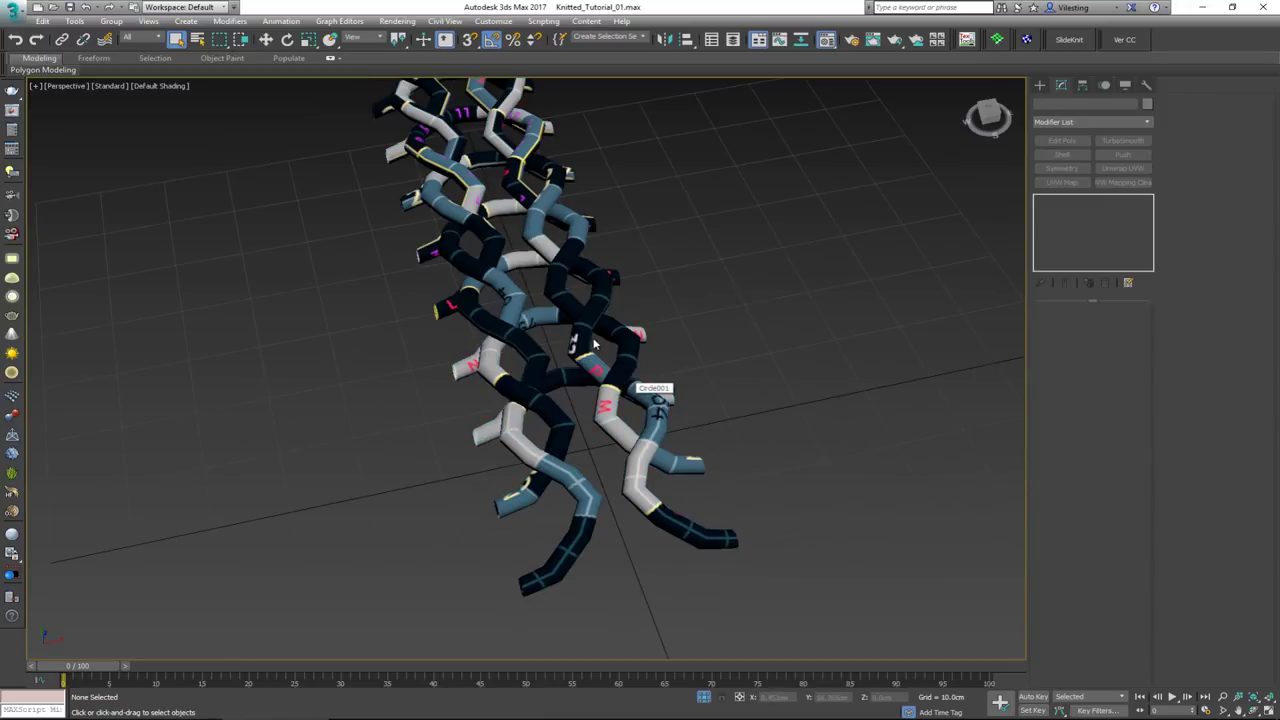
pyautogui.scroll(-5, 603, 408)
pyautogui.moveTo(603, 408); pyautogui.dragTo(565, 368, button='middle')
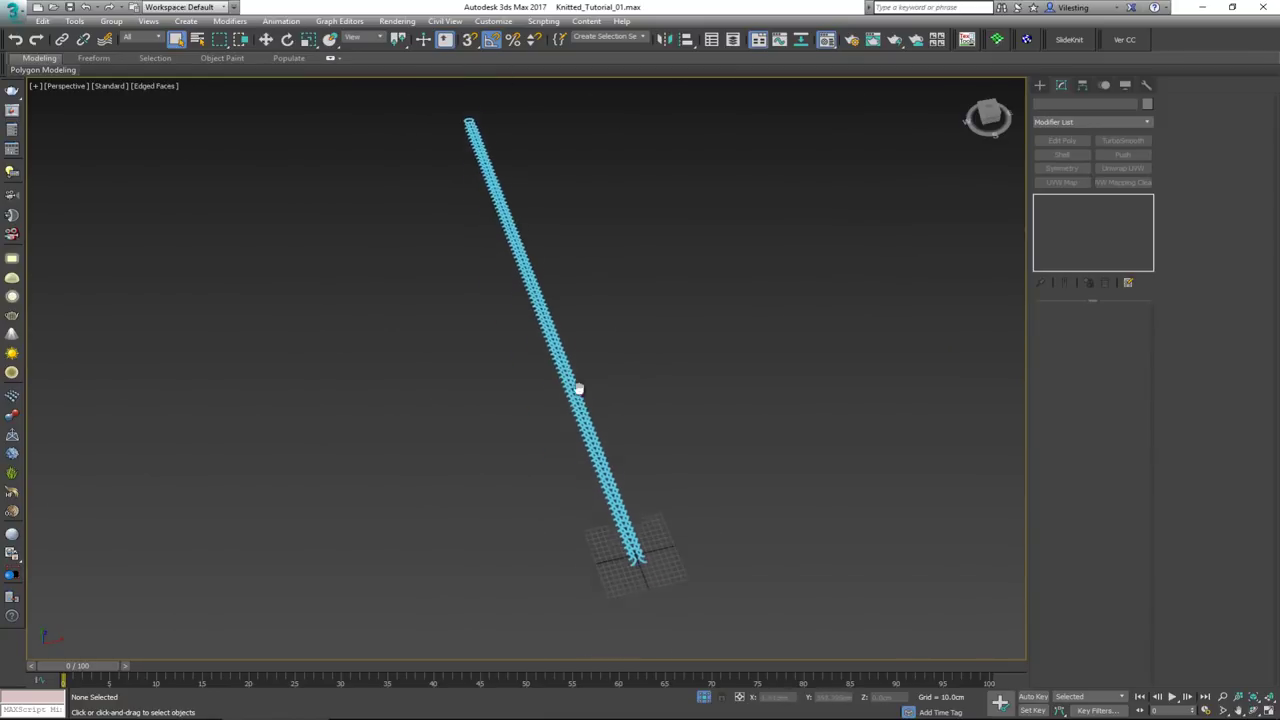
# End the isolation and select the curved edge connector at the first rows of the strip
pyautogui.rightClick(661, 466)
pyautogui.click(714, 374)
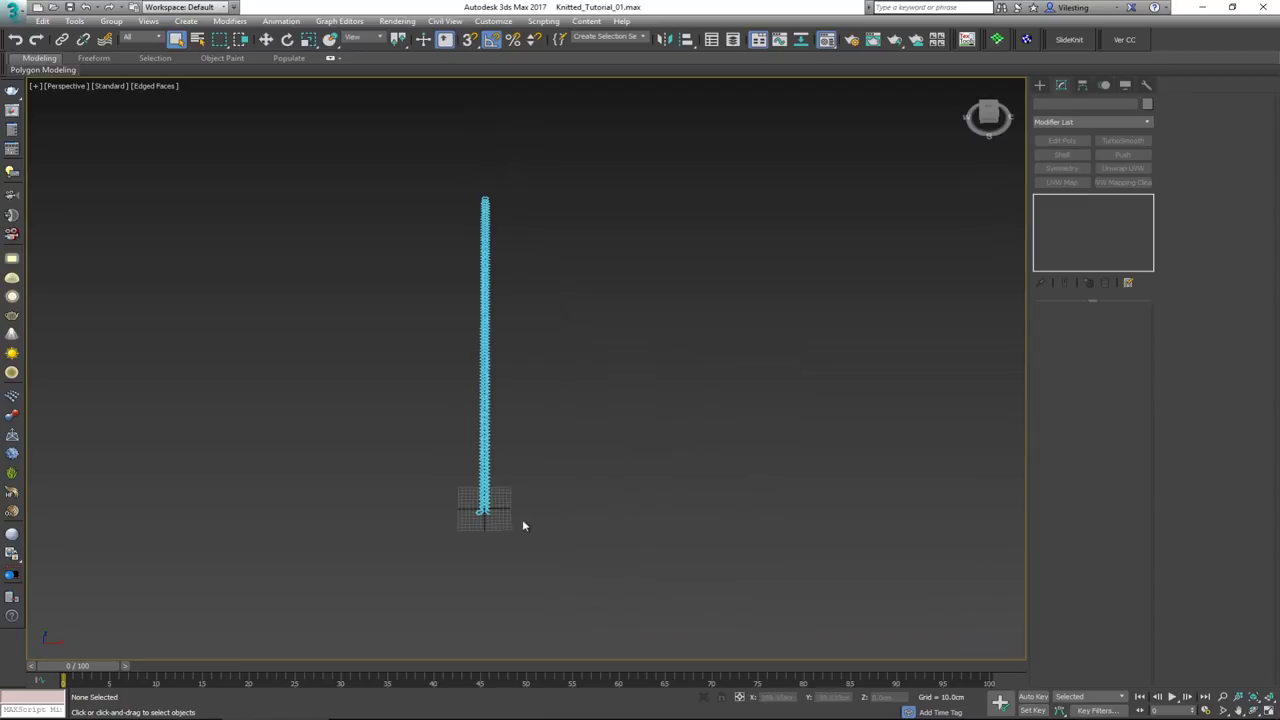
pyautogui.click(466, 510)
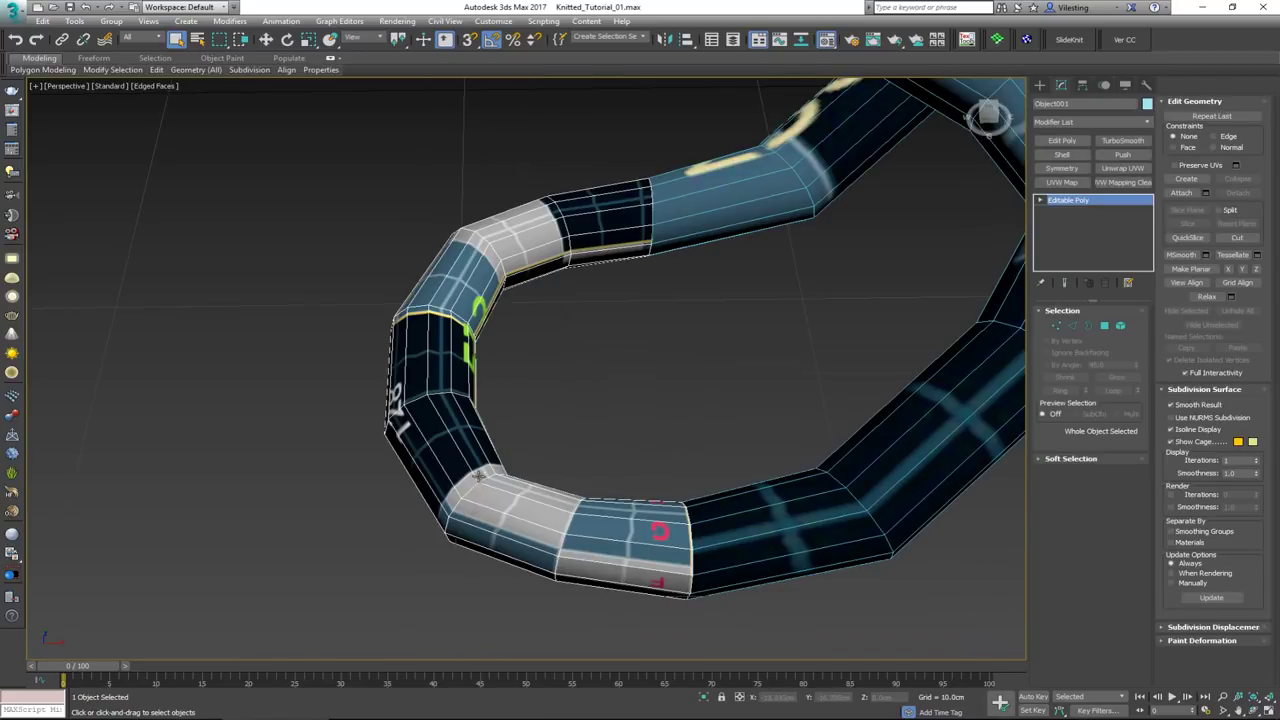
pyautogui.scroll(-3, 562, 422)
pyautogui.moveTo(512, 281); pyautogui.dragTo(548, 367, button='middle')
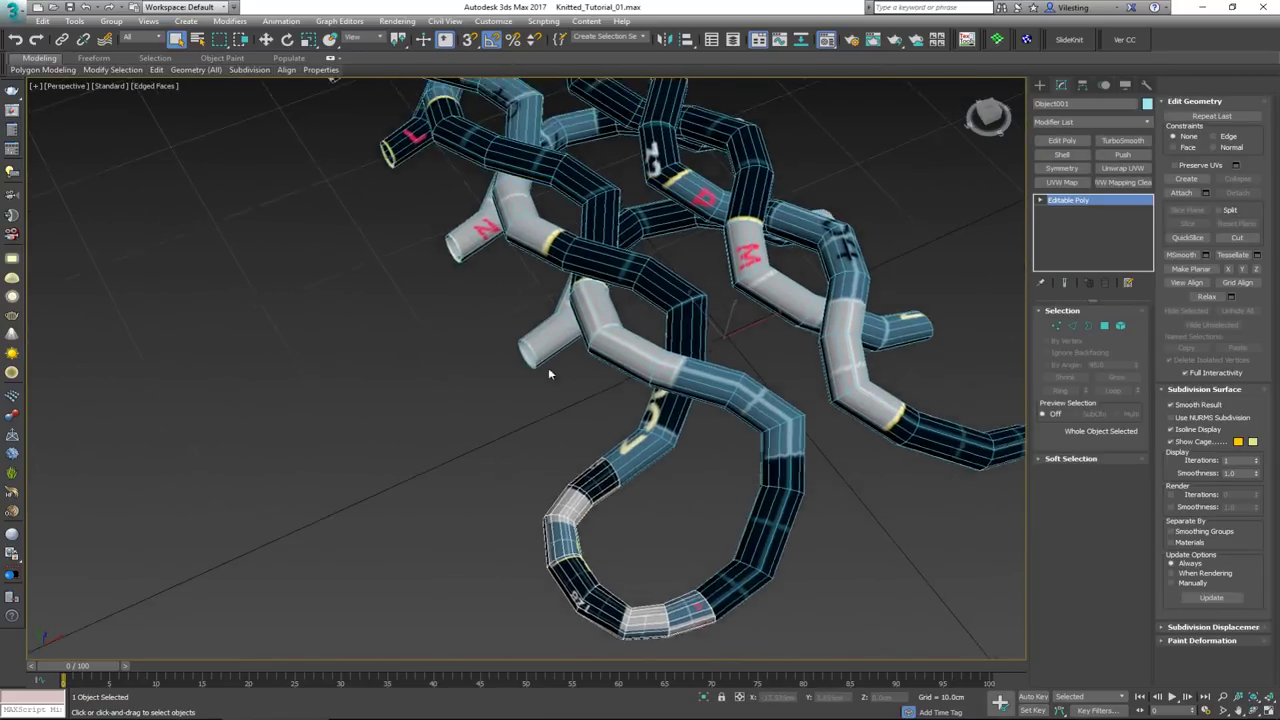
pyautogui.scroll(-3, 548, 367)
pyautogui.scroll(5, 590, 442)
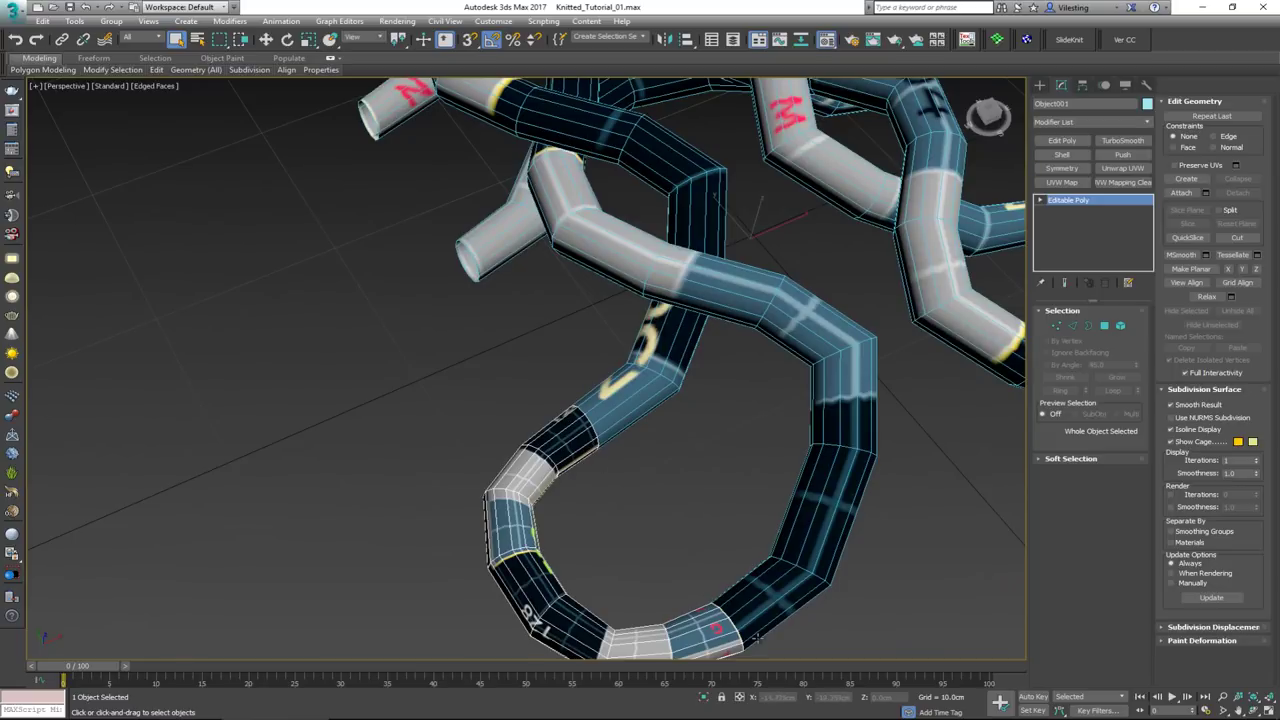
# Try to repeat the curved edge connector along the strip as 50 copies, vertex-snapping the first copy onto the next pair of row ends
pyautogui.press('s')
pyautogui.scroll(-3, 737, 506)
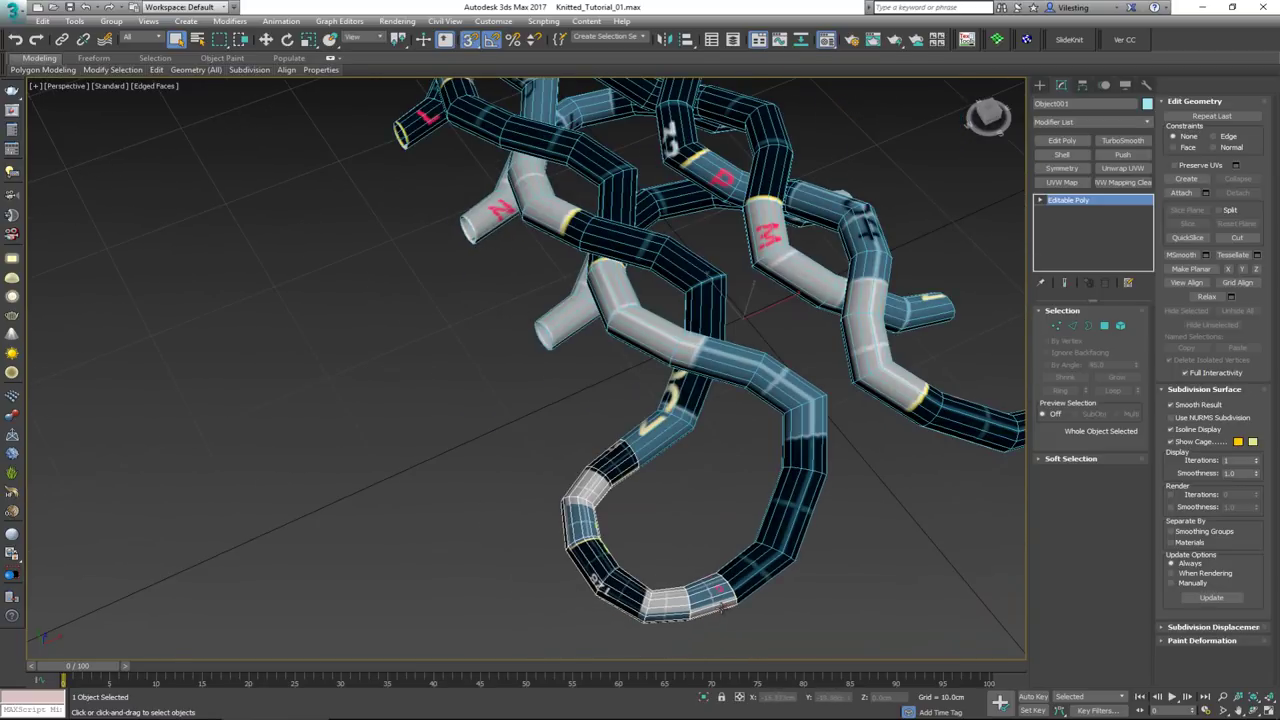
pyautogui.press('w')
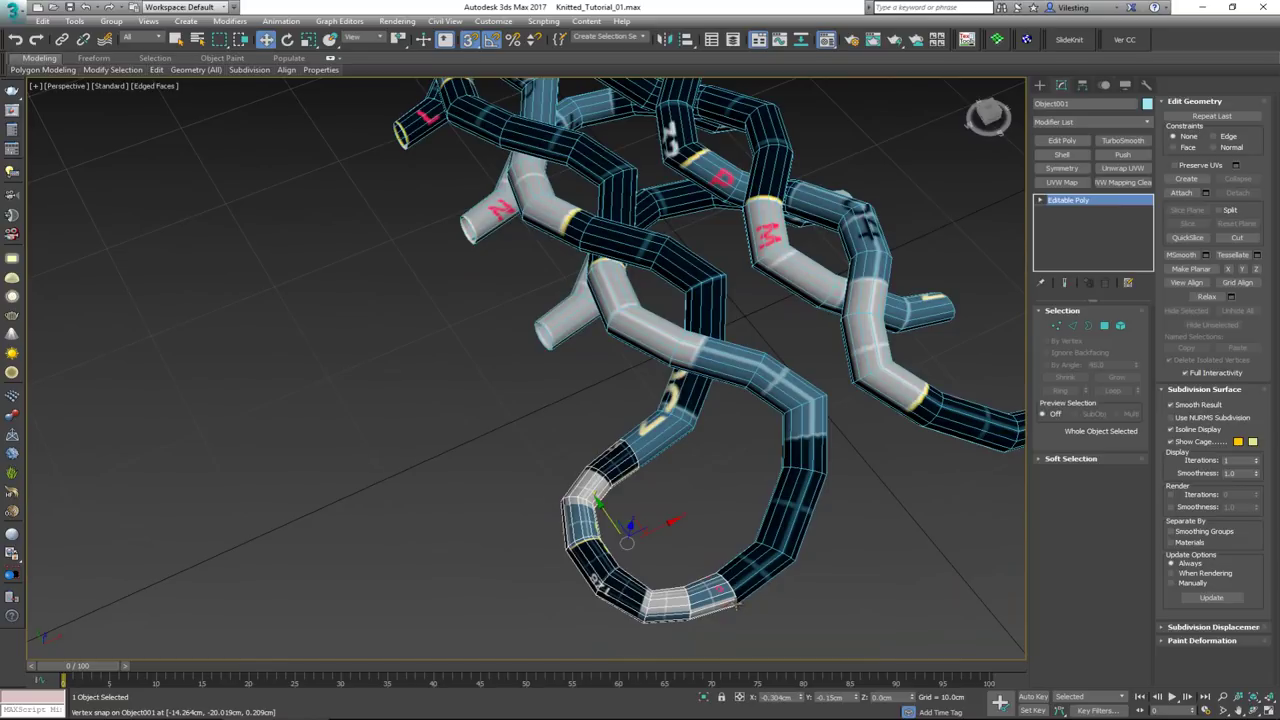
pyautogui.keyDown('shift'); pyautogui.moveTo(735, 602); pyautogui.dragTo(557, 352); pyautogui.keyUp('shift')
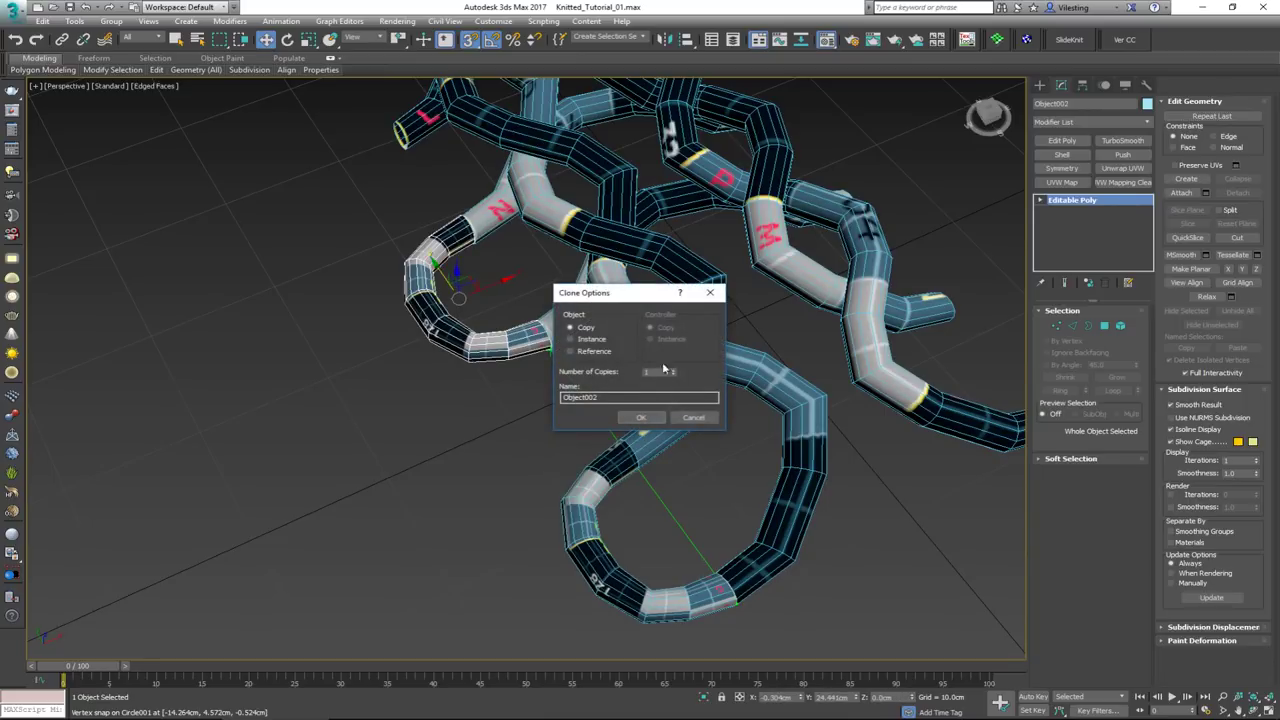
pyautogui.moveTo(659, 373); pyautogui.dragTo(624, 373)
pyautogui.write('50')
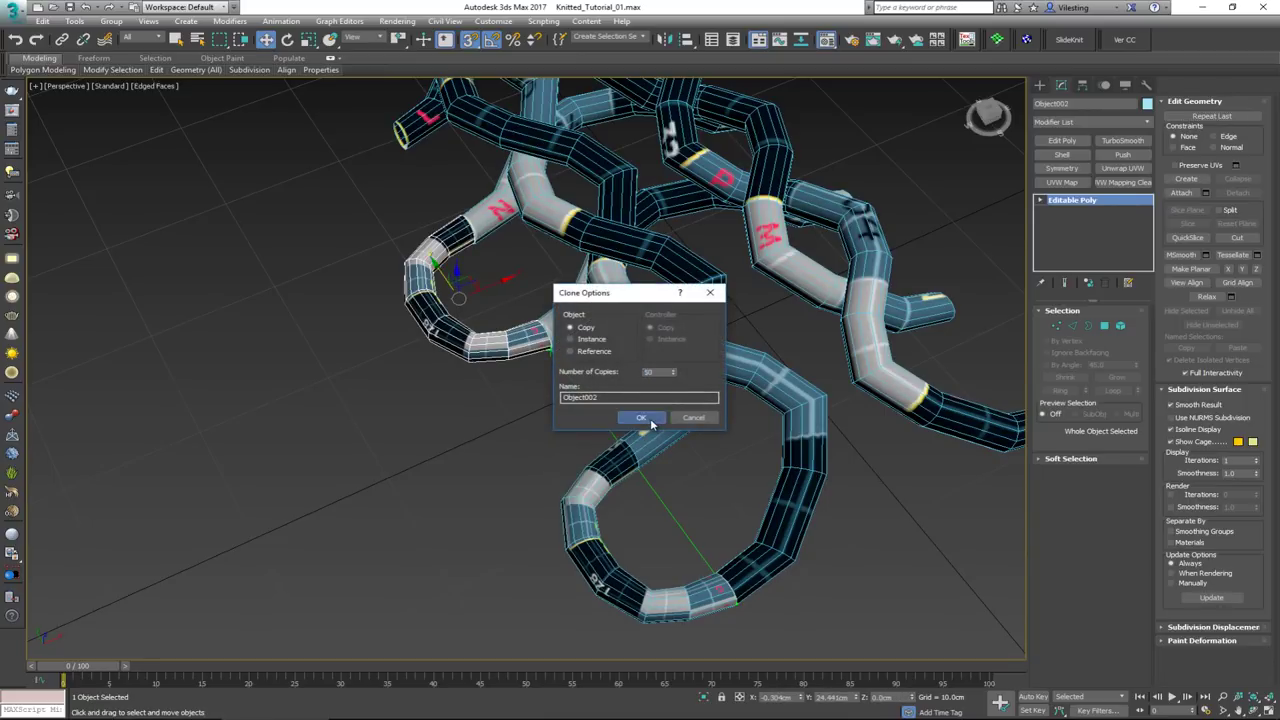
pyautogui.click(645, 418)
pyautogui.scroll(10, 548, 342)
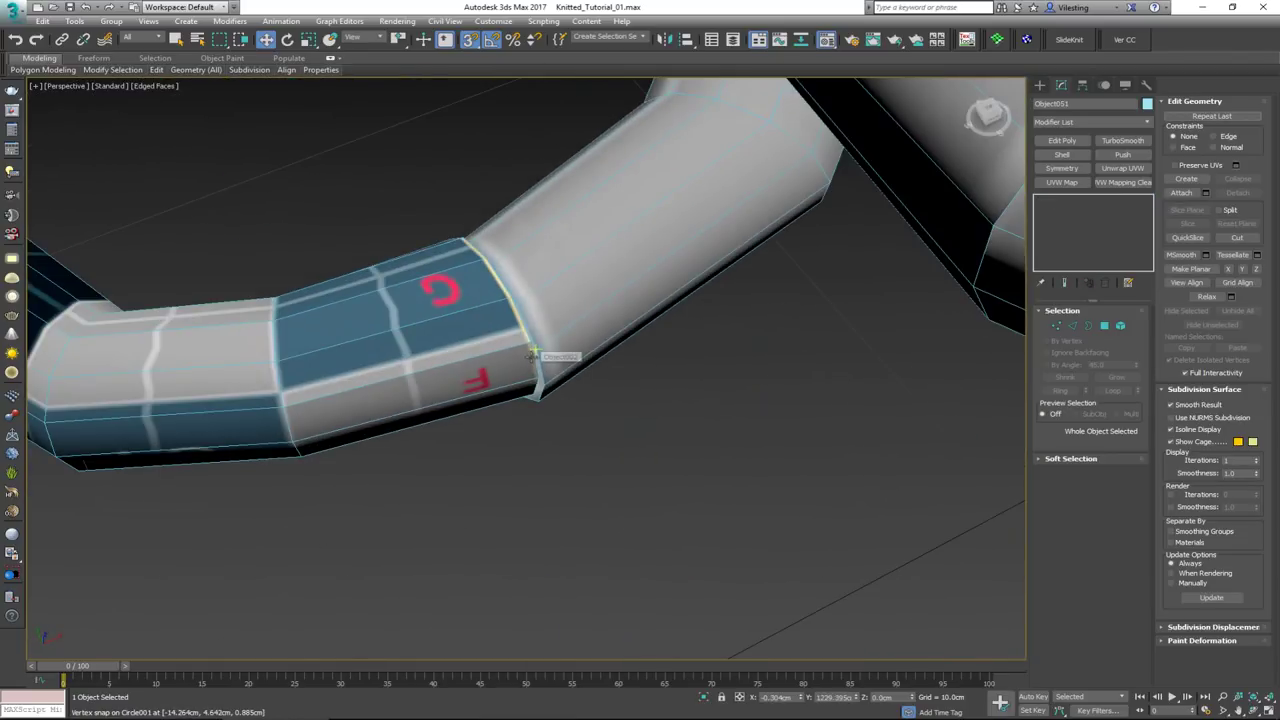
pyautogui.hotkey('ctrl', 'd')
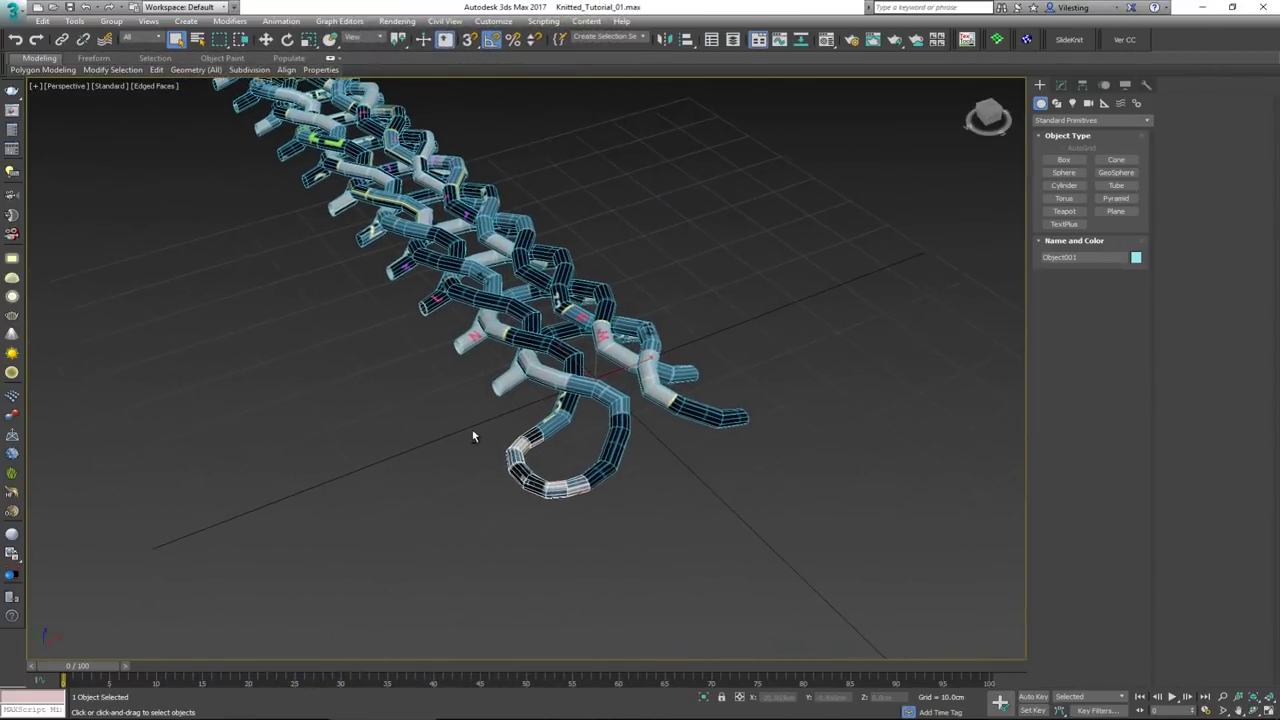
# Examine how the curved connector meets the first rows and inspect the neighbouring open row end for a matching snap vertex
pyautogui.moveTo(474, 436)
pyautogui.keyDown('alt'); pyautogui.mouseDown(button='middle')
pyautogui.moveTo(460, 383)
pyautogui.moveTo(434, 354)
pyautogui.moveTo(486, 417)
pyautogui.mouseUp(button='middle'); pyautogui.keyUp('alt')
pyautogui.scroll(4, 540, 466)
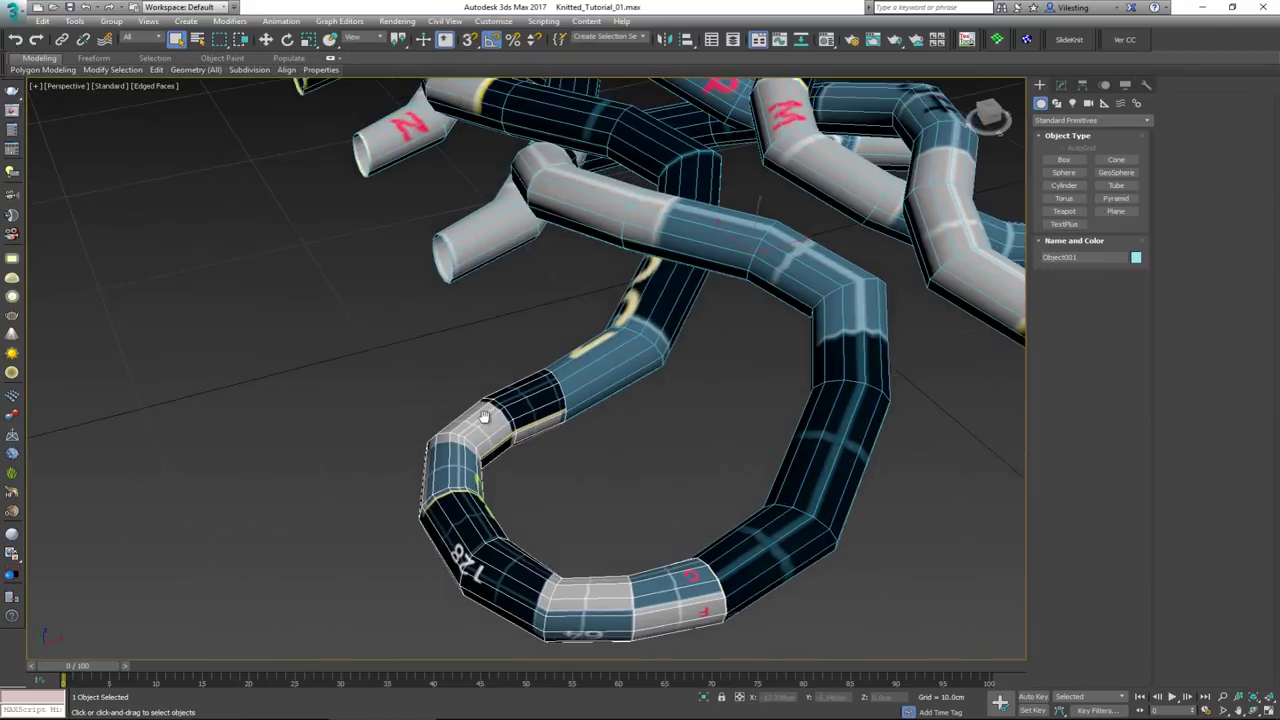
pyautogui.scroll(-3, 489, 428)
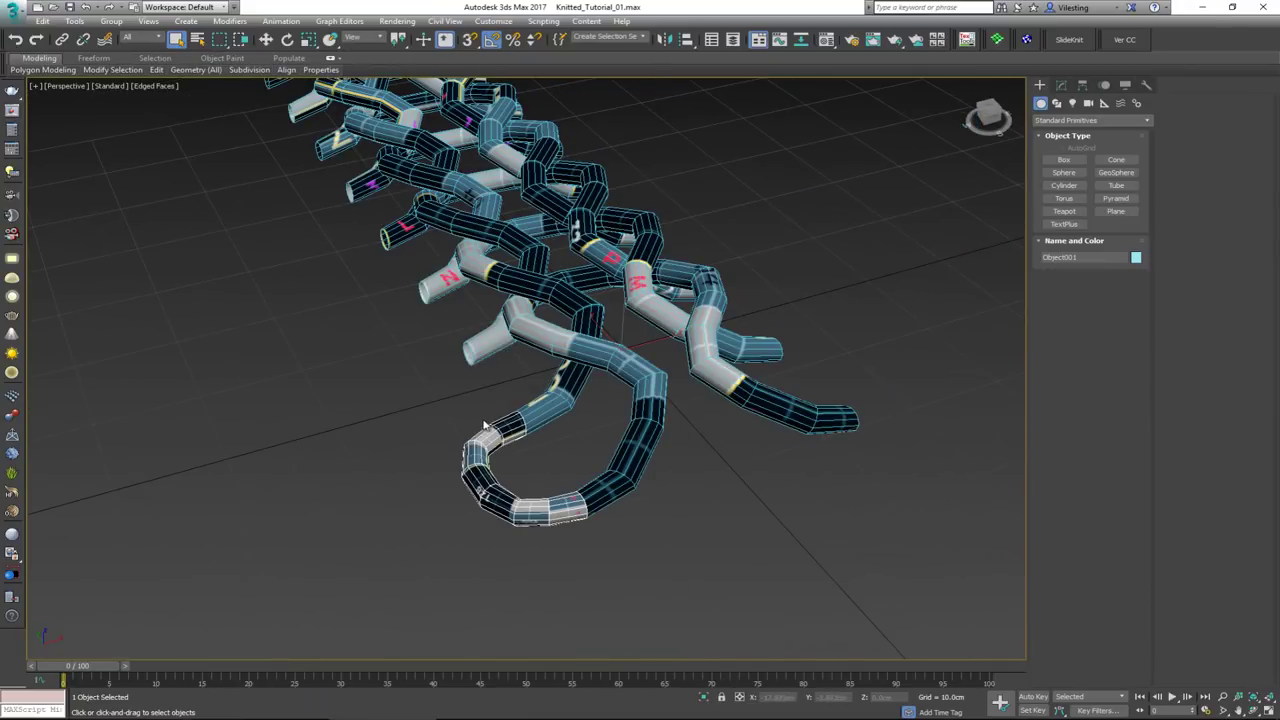
pyautogui.scroll(2, 500, 435)
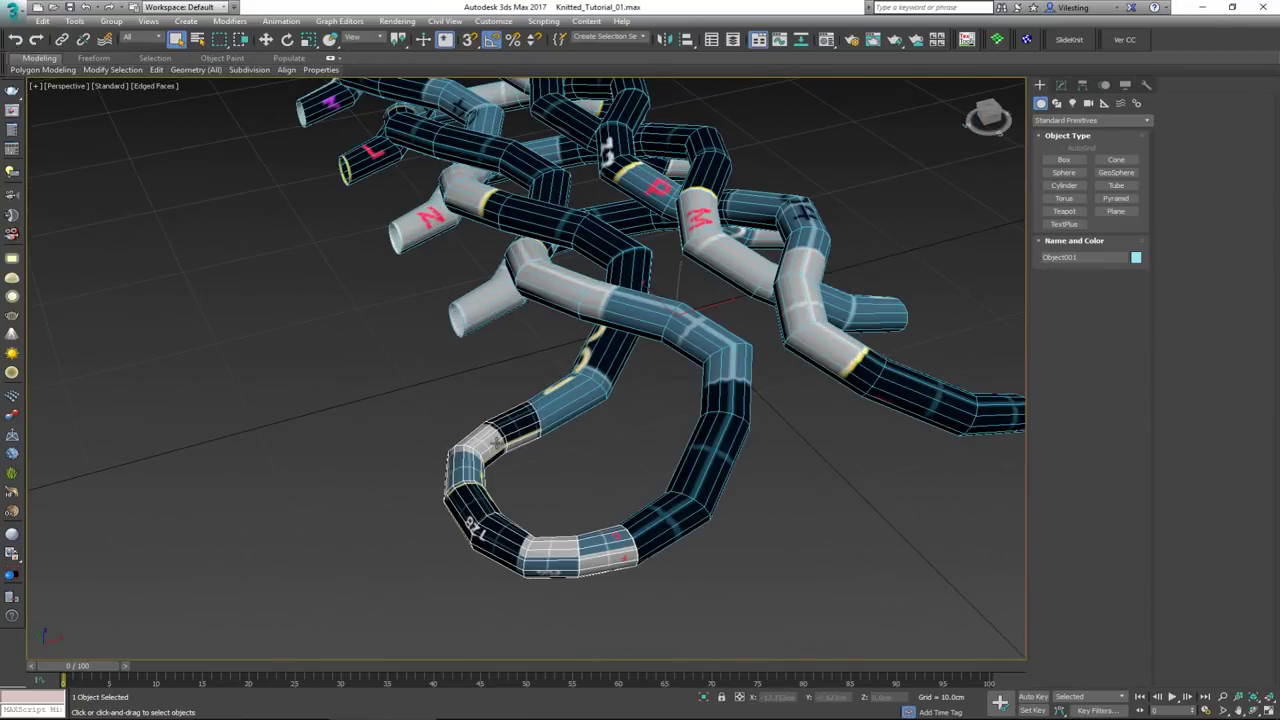
pyautogui.scroll(4, 533, 427)
pyautogui.keyDown('alt'); pyautogui.moveTo(533, 427); pyautogui.dragTo(538, 432, button='middle'); pyautogui.keyUp('alt')
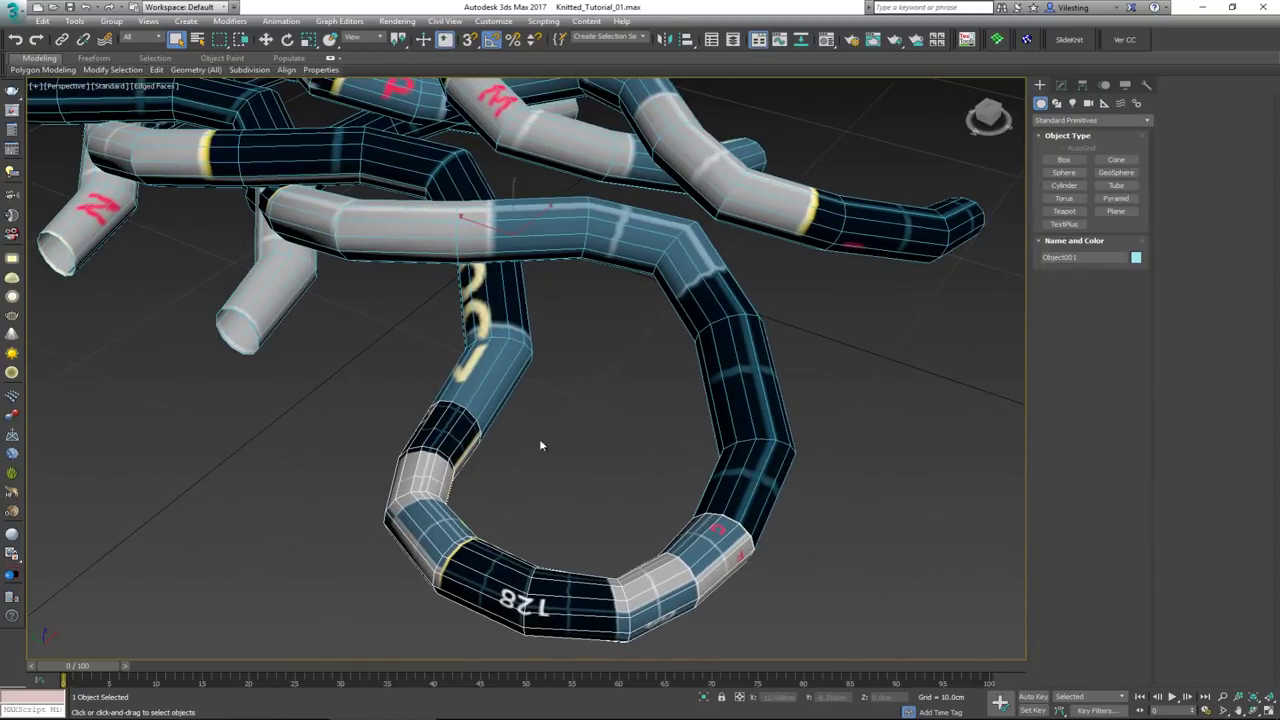
pyautogui.press('w')
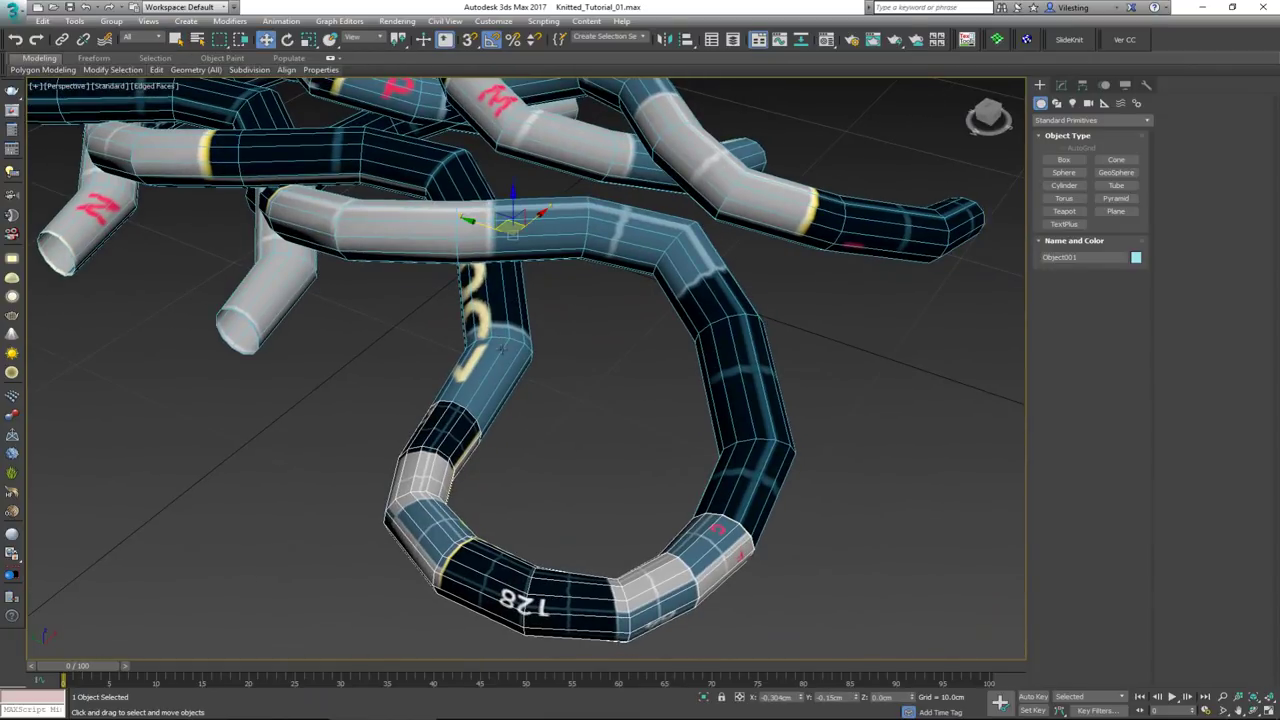
pyautogui.moveTo(278, 327); pyautogui.dragTo(383, 341, button='middle')
pyautogui.moveTo(462, 316); pyautogui.dragTo(422, 322, button='middle')
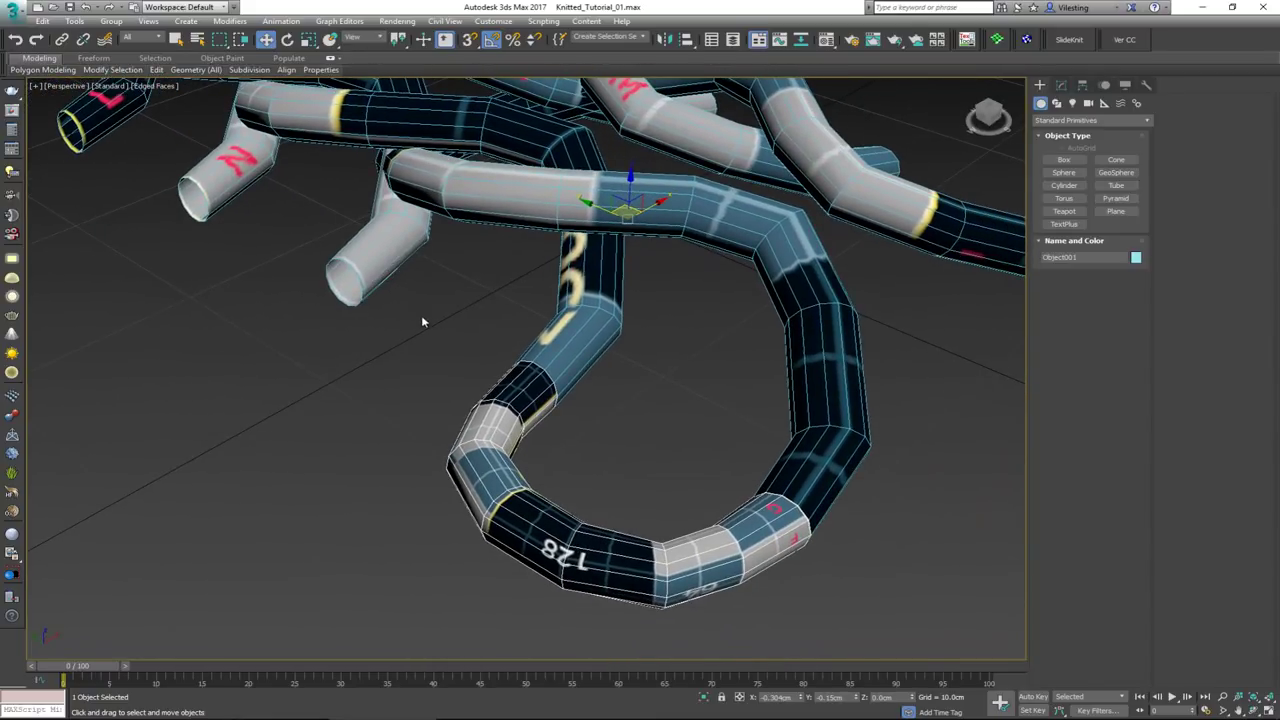
pyautogui.scroll(5, 361, 287)
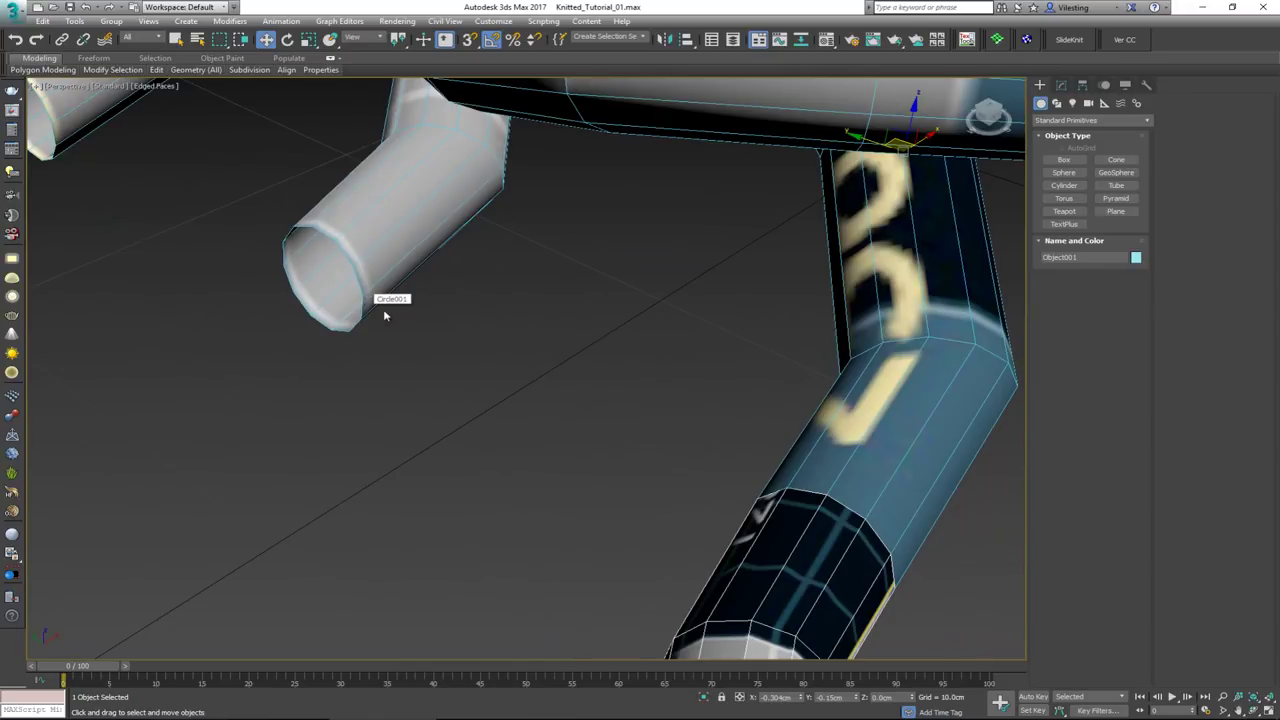
pyautogui.scroll(-8, 370, 295)
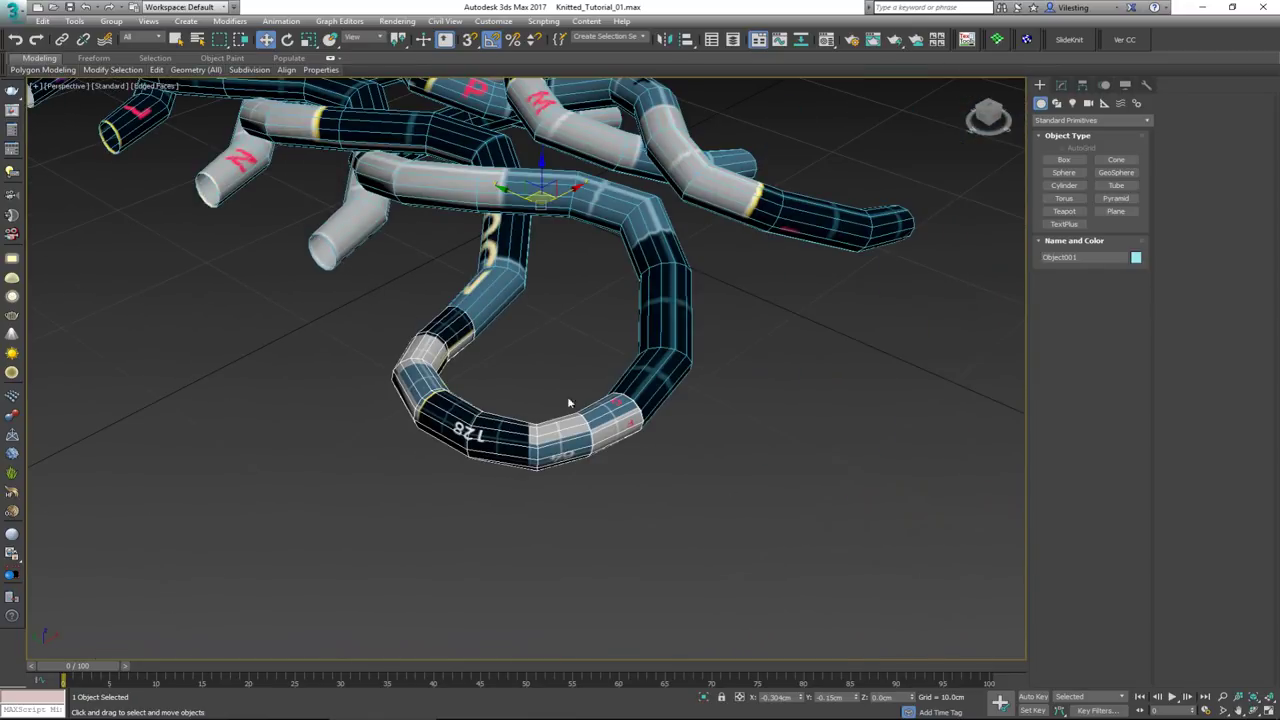
pyautogui.scroll(5, 632, 420)
pyautogui.scroll(-3, 677, 463)
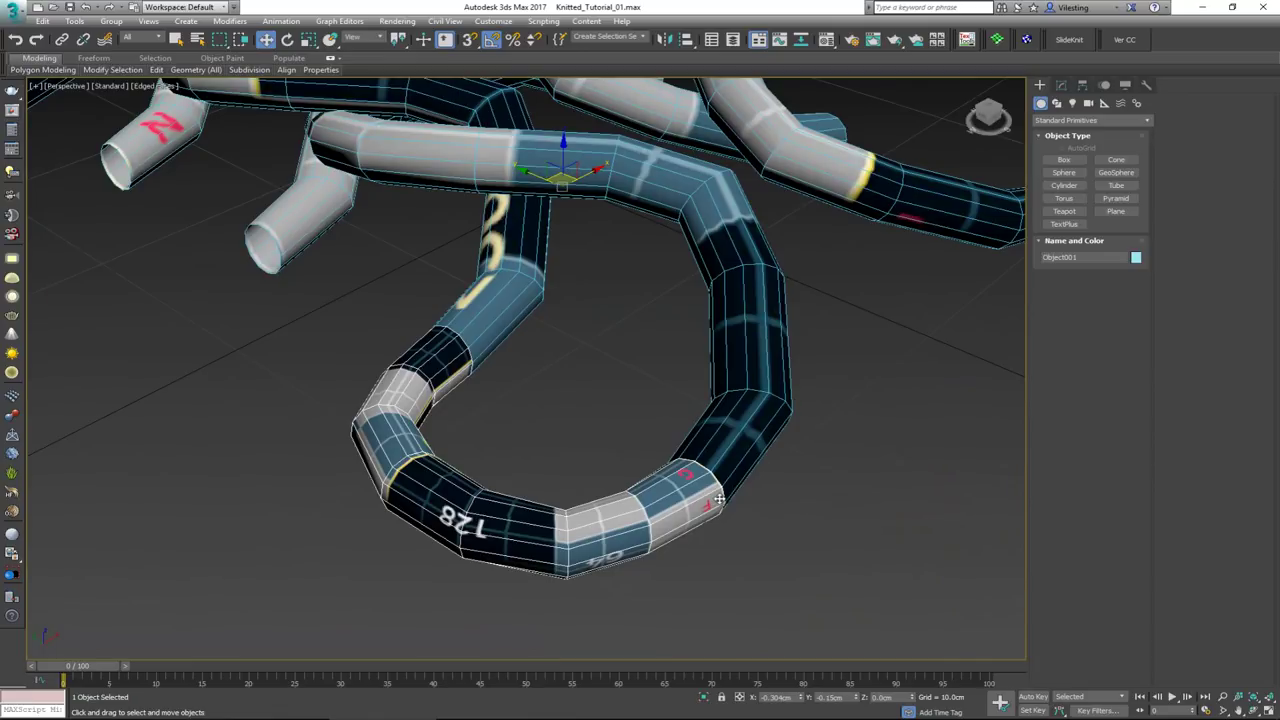
# Clone the curved connector along the strip as 50 copies, vertex-snapping its outer end corner to the matching corner of the neighbouring row end
pyautogui.press('s')
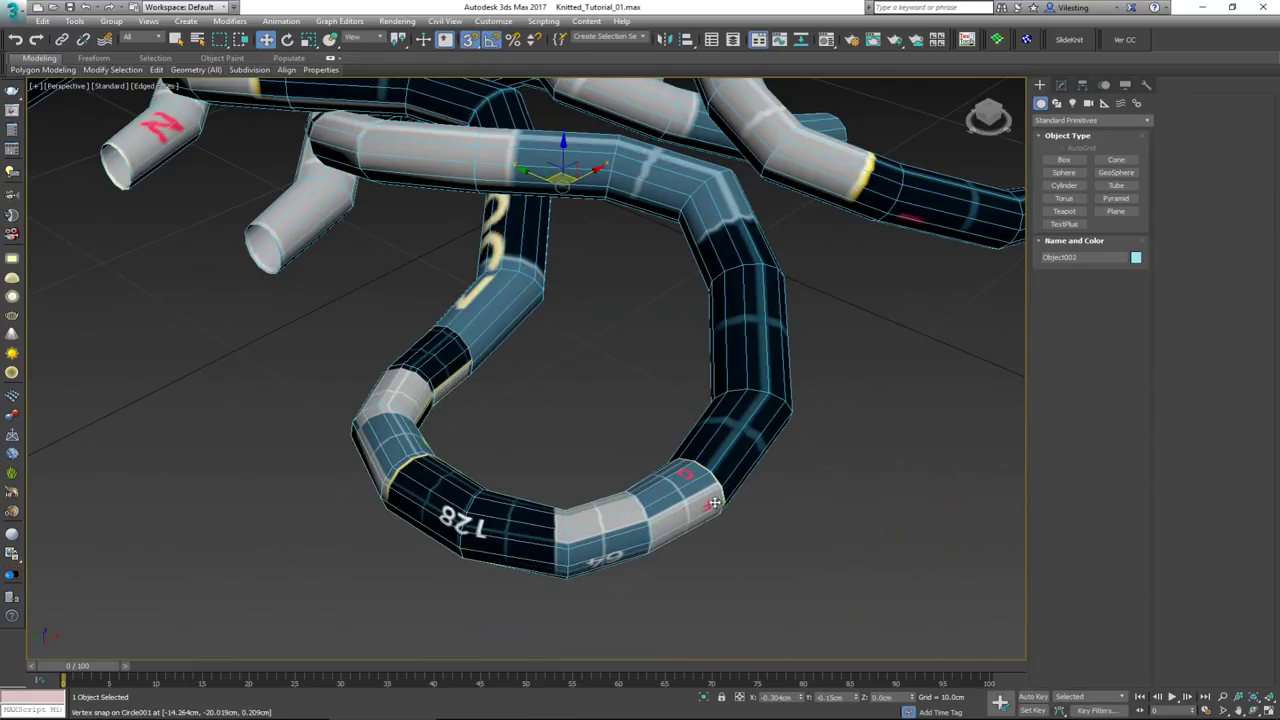
pyautogui.moveTo(718, 498)
pyautogui.keyDown('shift'); pyautogui.mouseDown()
pyautogui.moveTo(312, 316)
pyautogui.moveTo(283, 254)
pyautogui.mouseUp(); pyautogui.keyUp('shift')
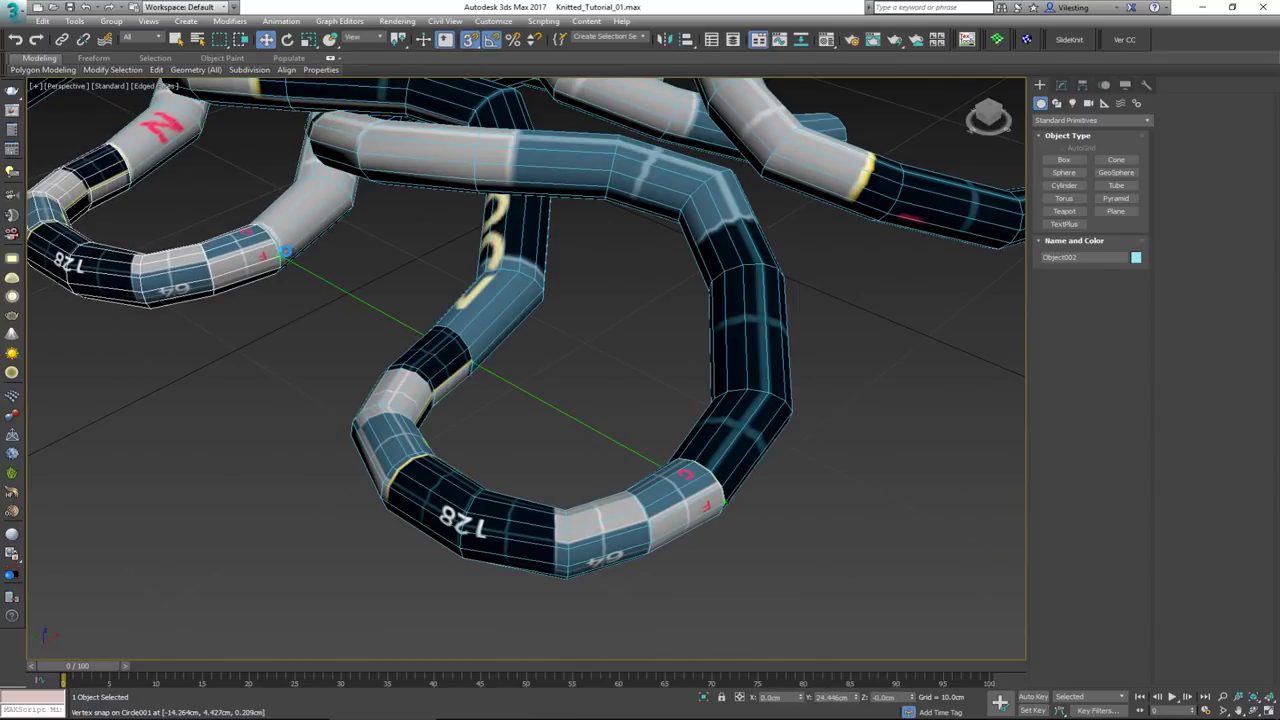
pyautogui.keyDown('shift'); pyautogui.moveTo(285, 253); pyautogui.dragTo(283, 255); pyautogui.keyUp('shift')
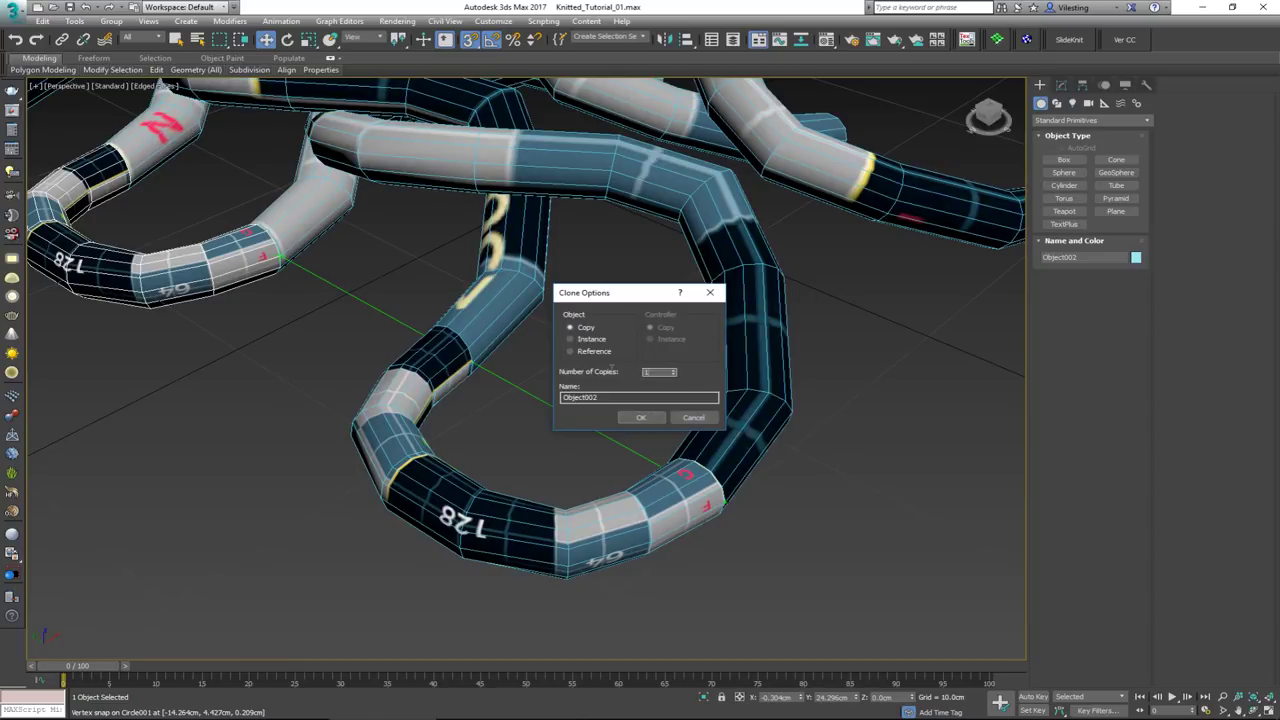
pyautogui.click(638, 417)
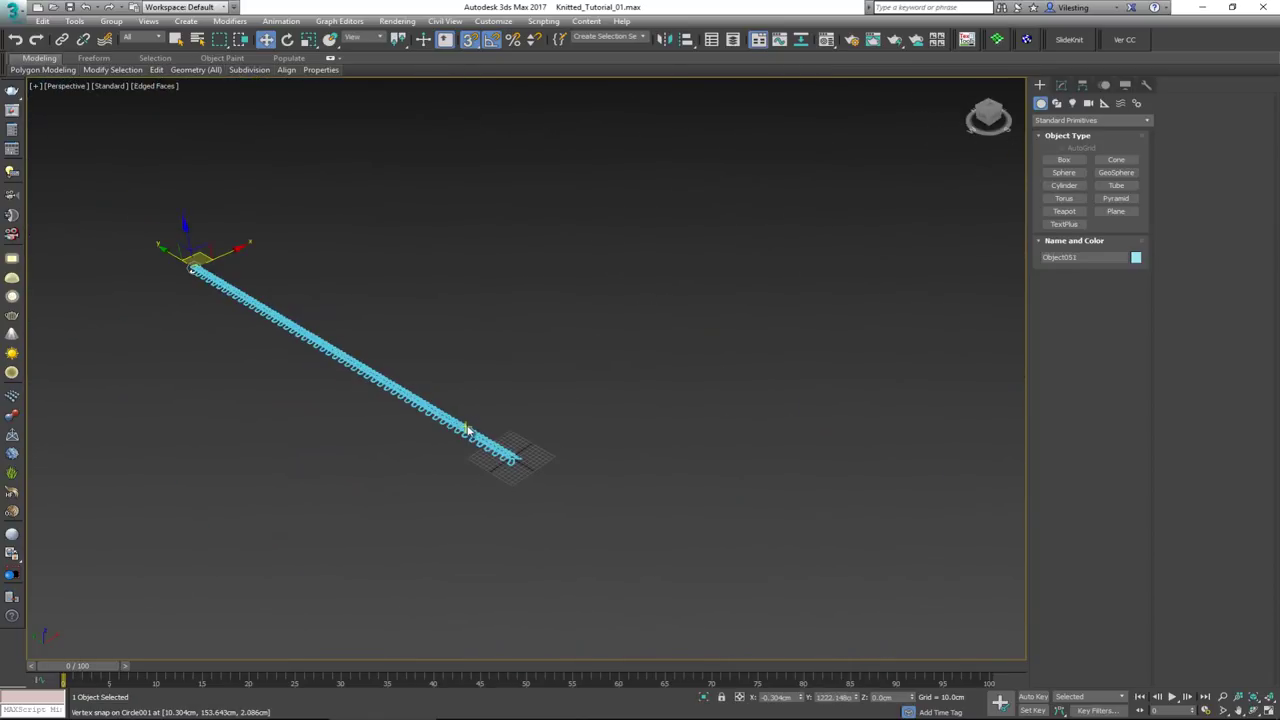
# Examine the alignment of the repeated connectors at the far end of the strip
pyautogui.keyDown('alt'); pyautogui.moveTo(457, 409); pyautogui.dragTo(166, 296, button='middle'); pyautogui.keyUp('alt')
pyautogui.scroll(6, 196, 270)
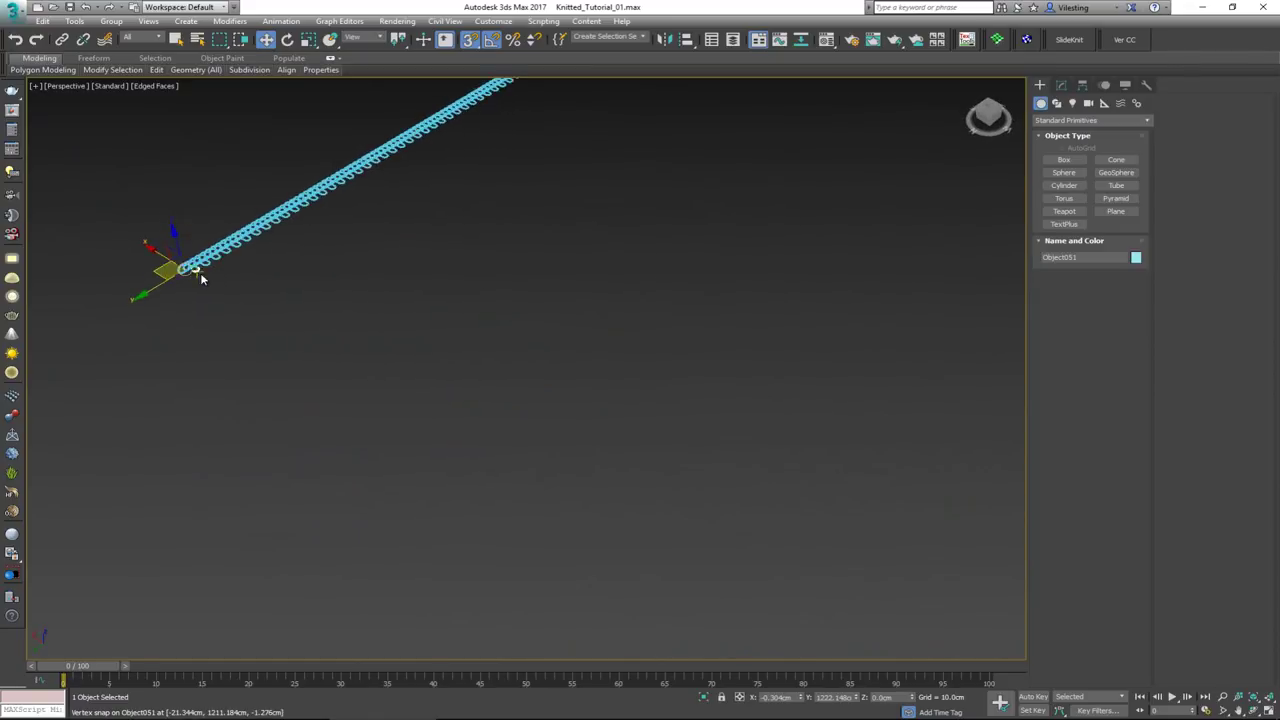
pyautogui.moveTo(178, 250); pyautogui.dragTo(250, 398, button='middle')
pyautogui.scroll(2, 312, 414)
pyautogui.scroll(2, 312, 410)
pyautogui.scroll(-6, 318, 383)
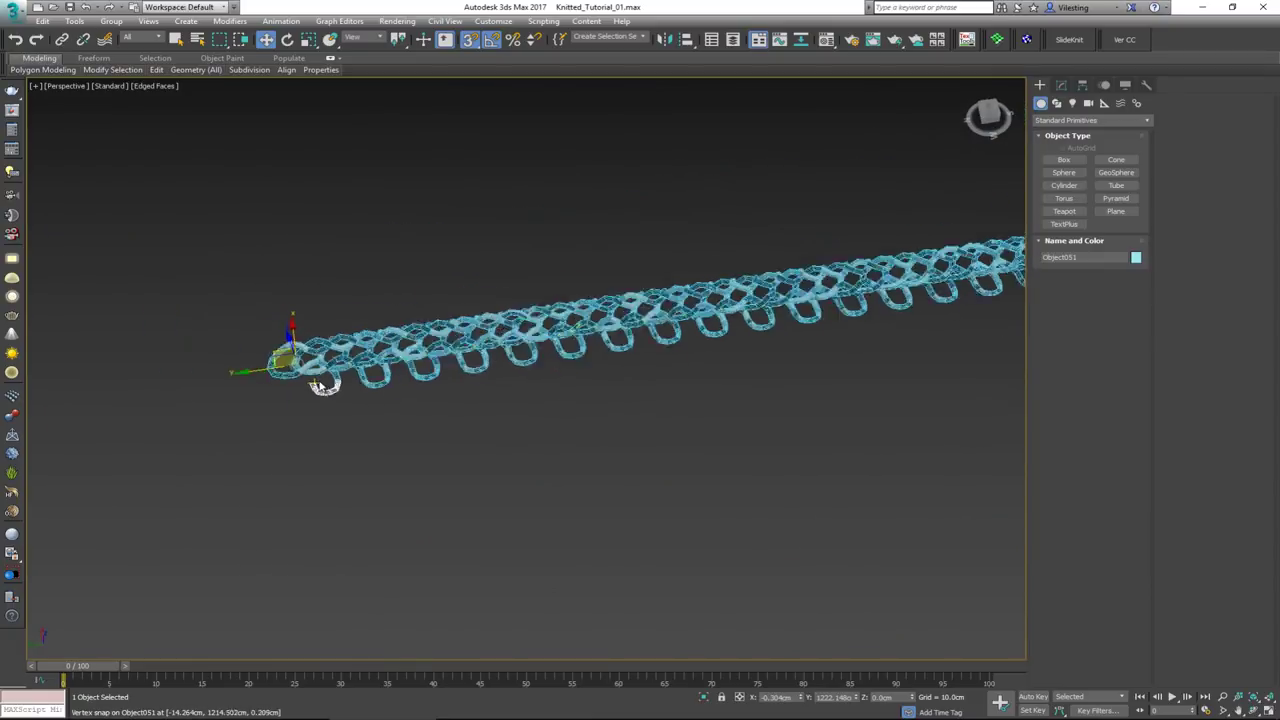
# Hide the attached knitted strip so that only the curved connectors remain in the scene
pyautogui.keyDown('alt'); pyautogui.moveTo(326, 383); pyautogui.dragTo(420, 423, button='middle'); pyautogui.keyUp('alt')
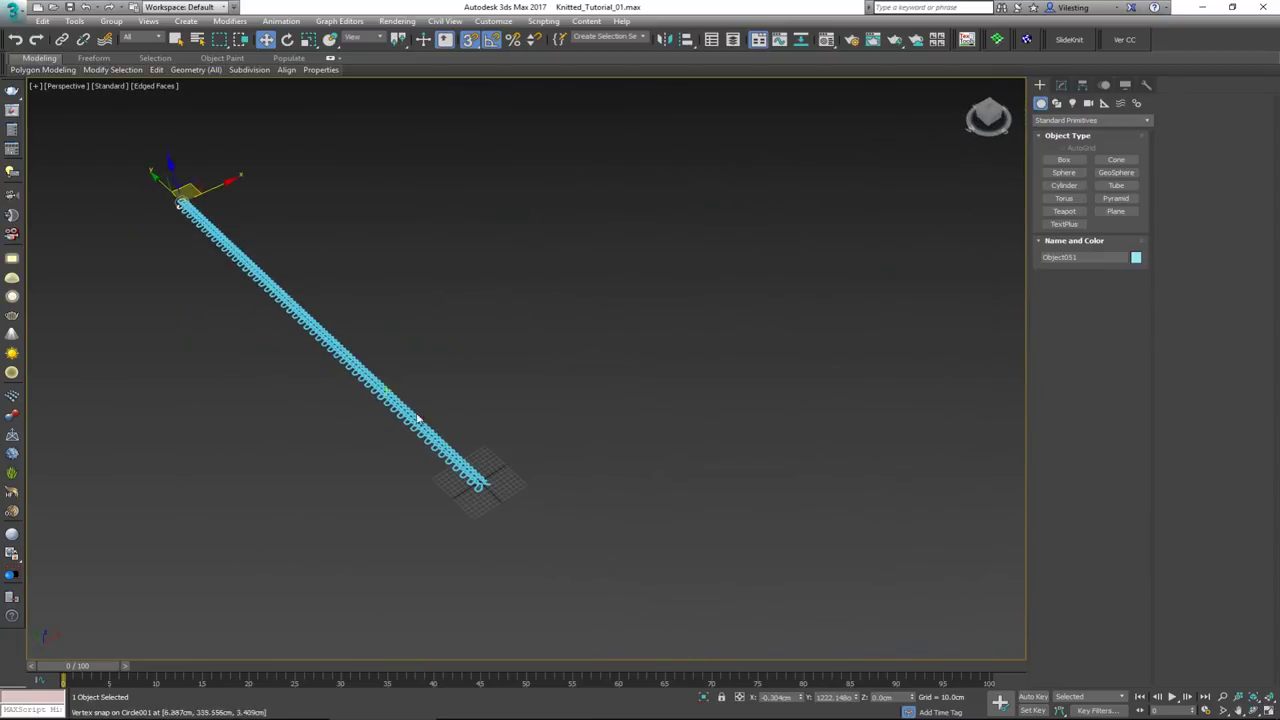
pyautogui.click(425, 425)
pyautogui.rightClick(424, 422)
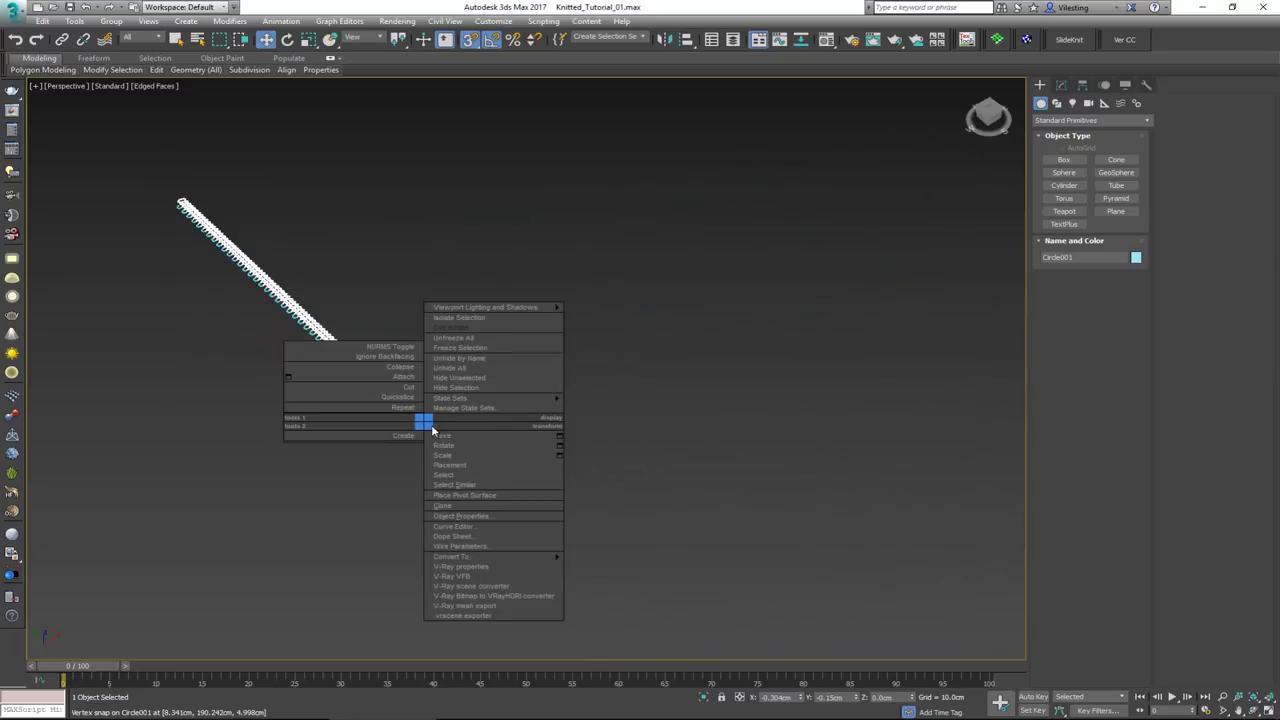
pyautogui.click(458, 388)
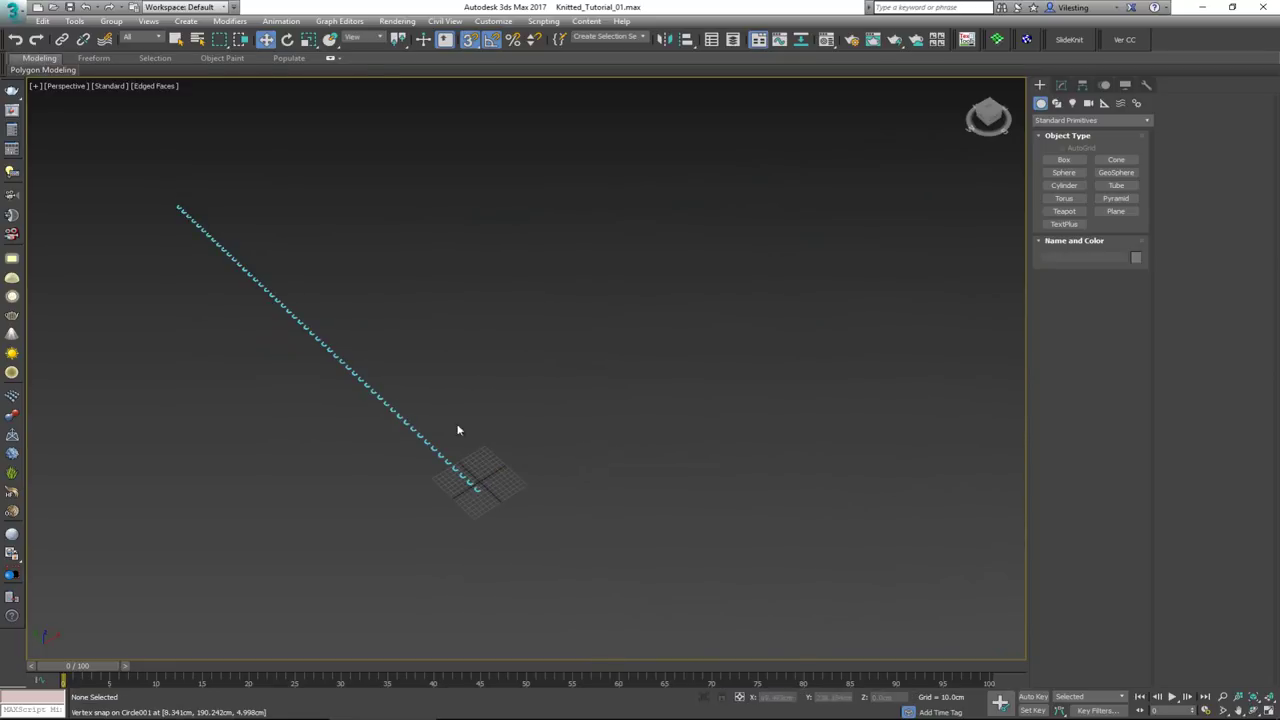
# Select all the curved connectors and save the scene file
pyautogui.keyDown('alt'); pyautogui.moveTo(479, 467); pyautogui.dragTo(436, 461, button='middle'); pyautogui.keyUp('alt')
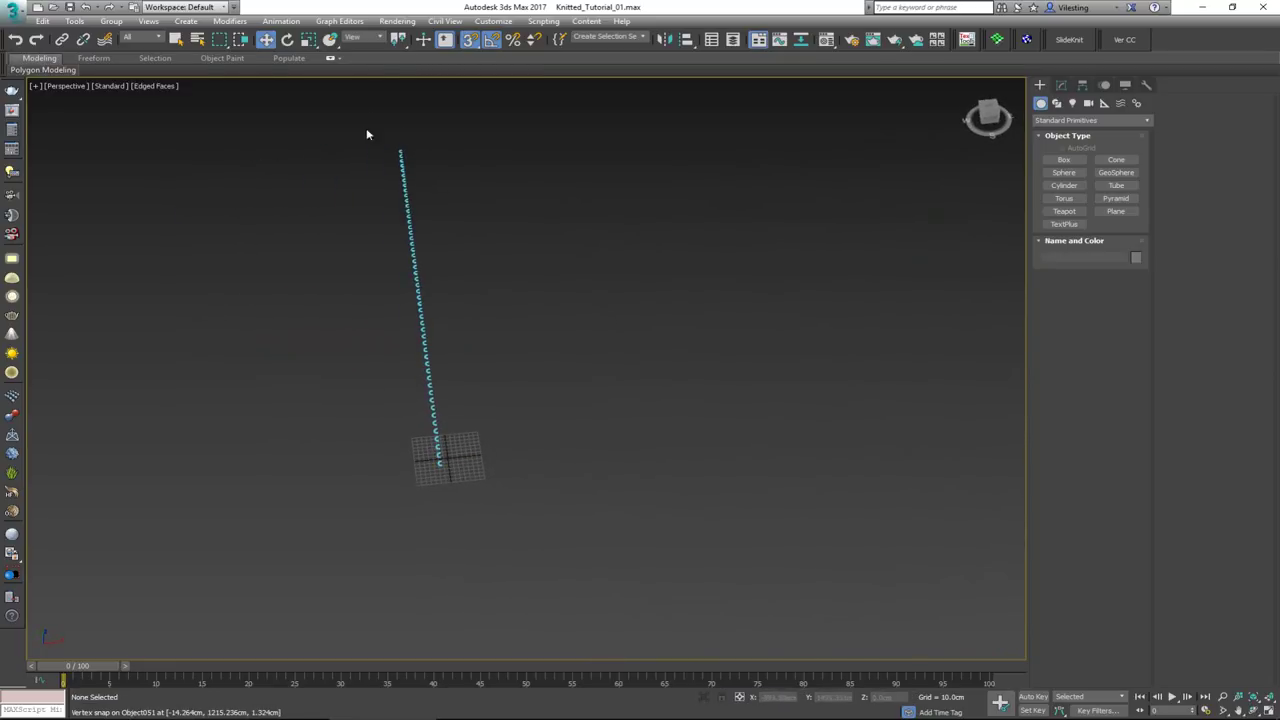
pyautogui.moveTo(364, 114); pyautogui.dragTo(474, 491)
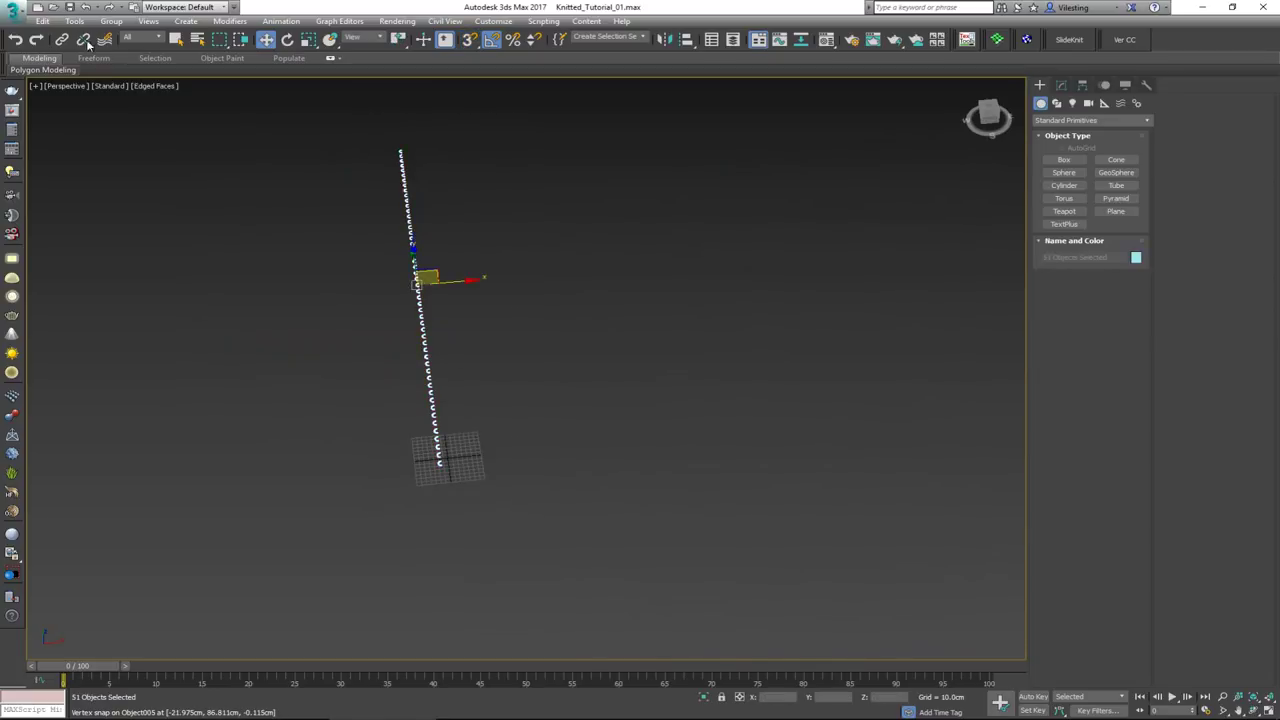
pyautogui.click(14, 10)
pyautogui.click(39, 120)
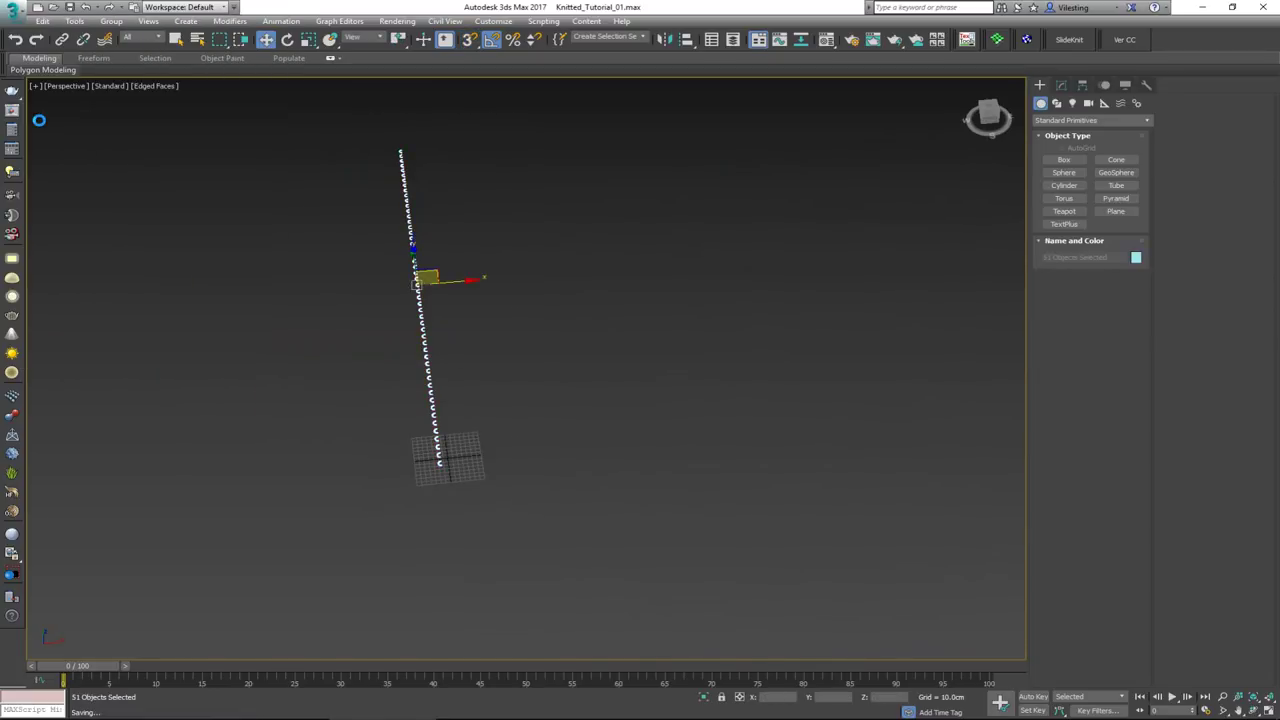
# Apply an Unwrap UVW modifier to all the selected connectors and open the UV editor
pyautogui.scroll(6, 446, 467)
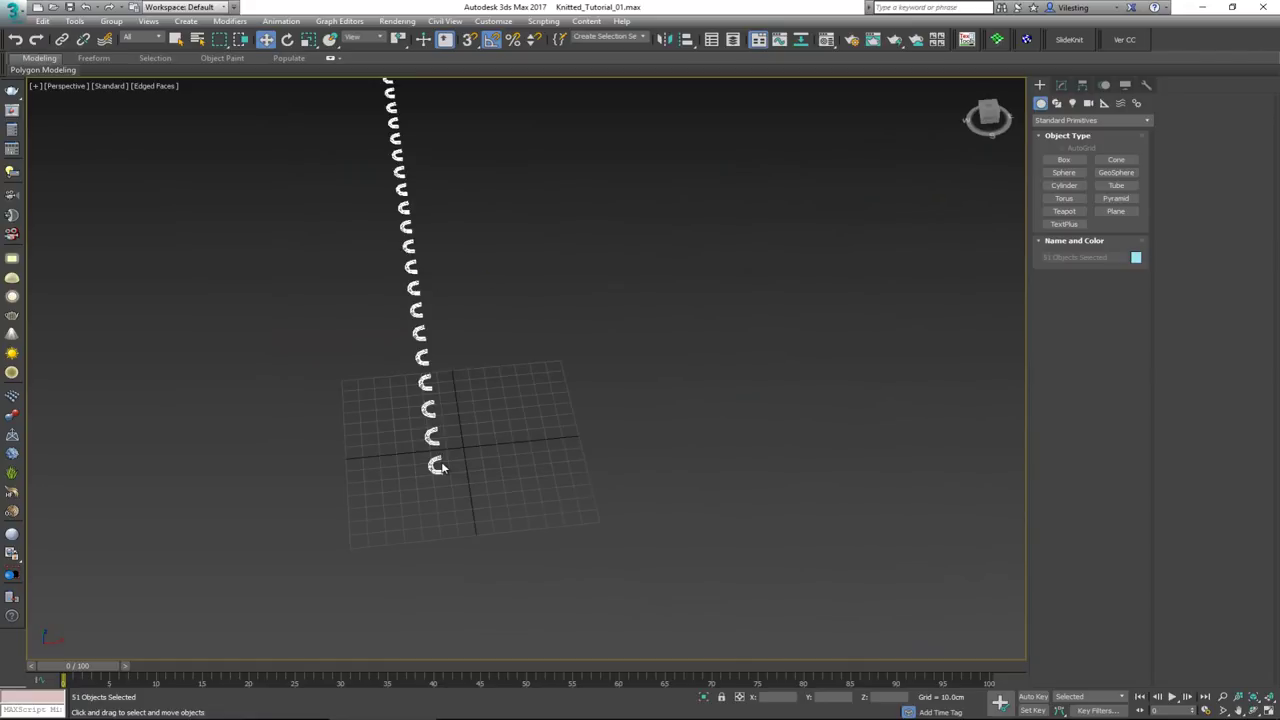
pyautogui.click(1061, 85)
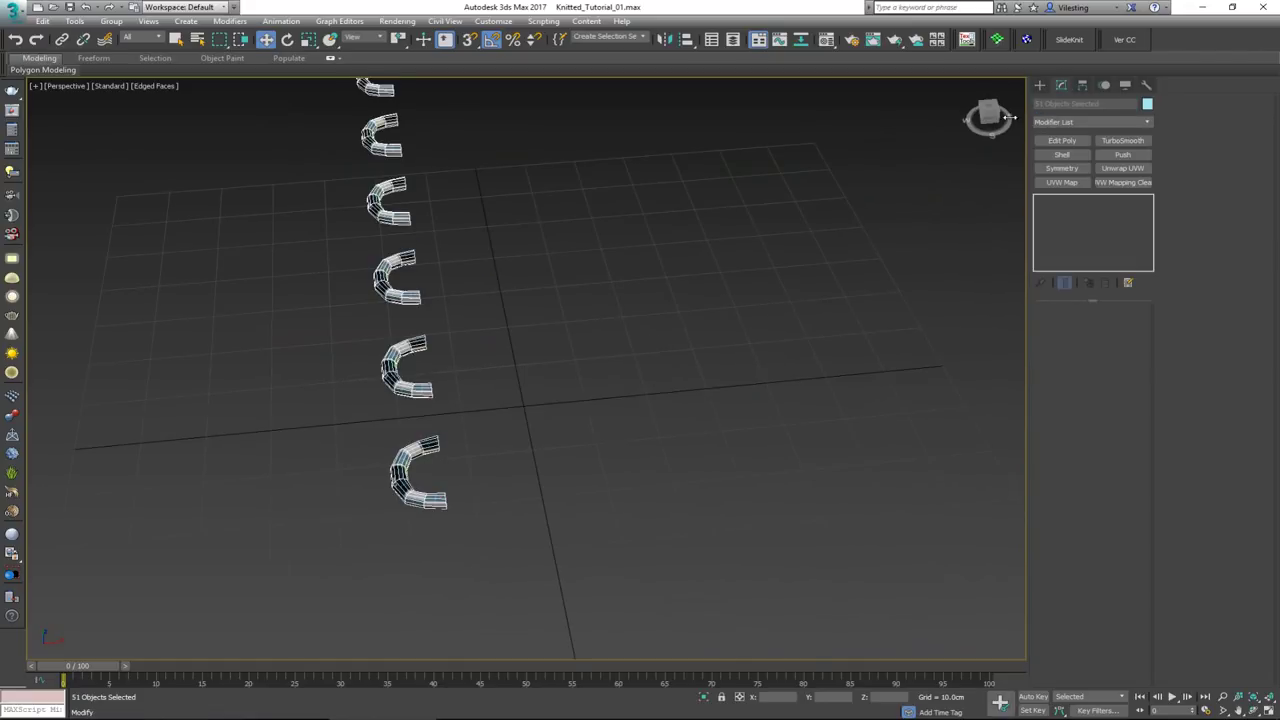
pyautogui.click(1121, 168)
pyautogui.click(1093, 574)
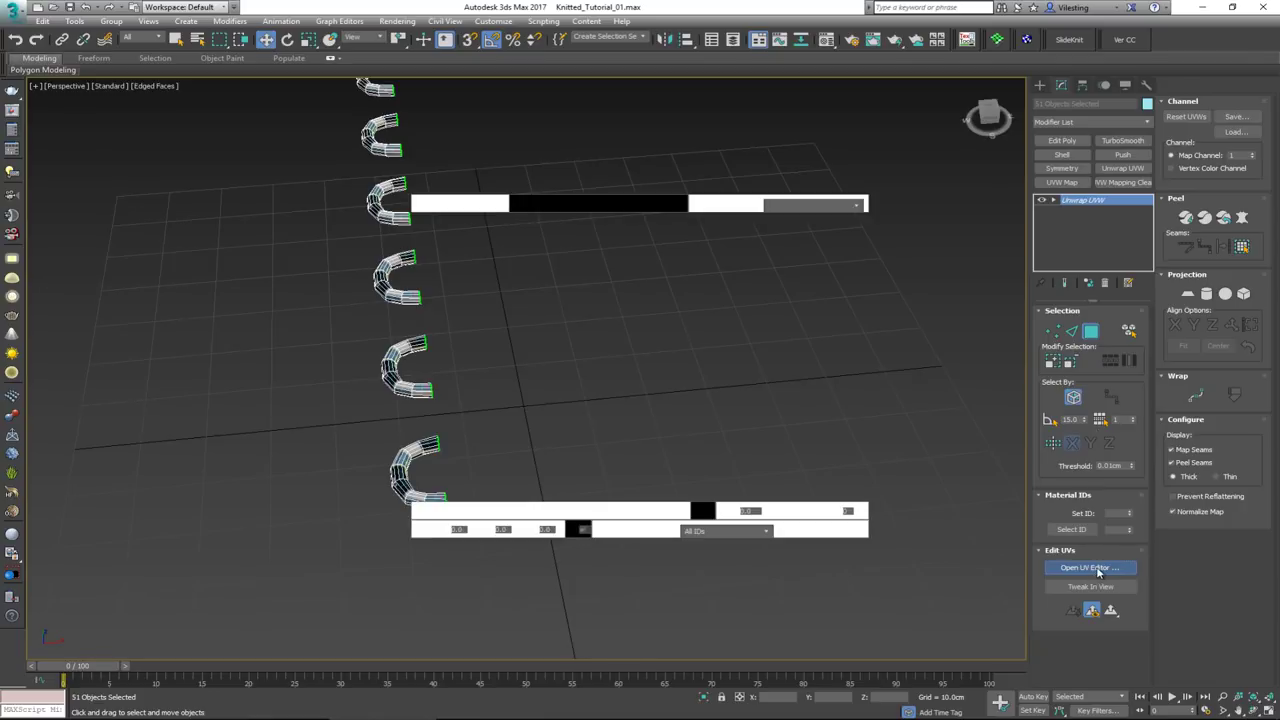
# Select all the connectors' polygons, pack their overlapping UVs together into the UV tile, and close the UV editor
pyautogui.press('3')
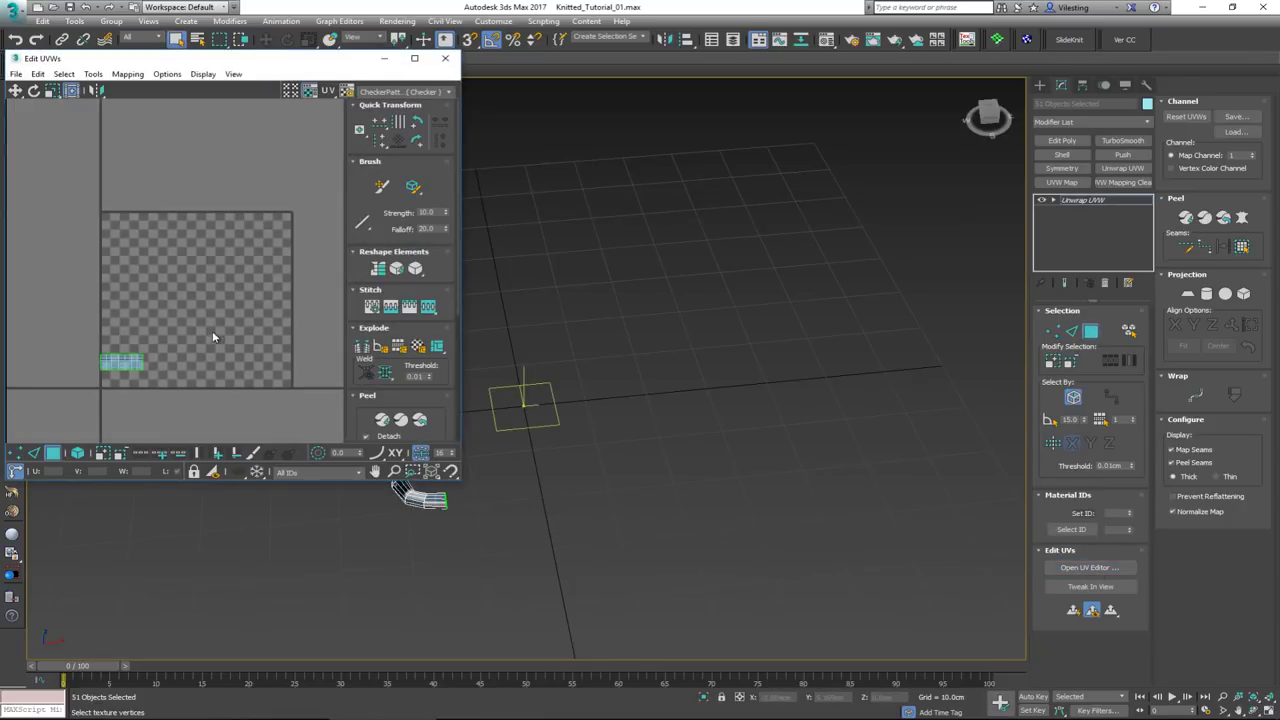
pyautogui.hotkey('ctrl', 'a')
pyautogui.moveTo(621, 367); pyautogui.dragTo(785, 333, button='middle')
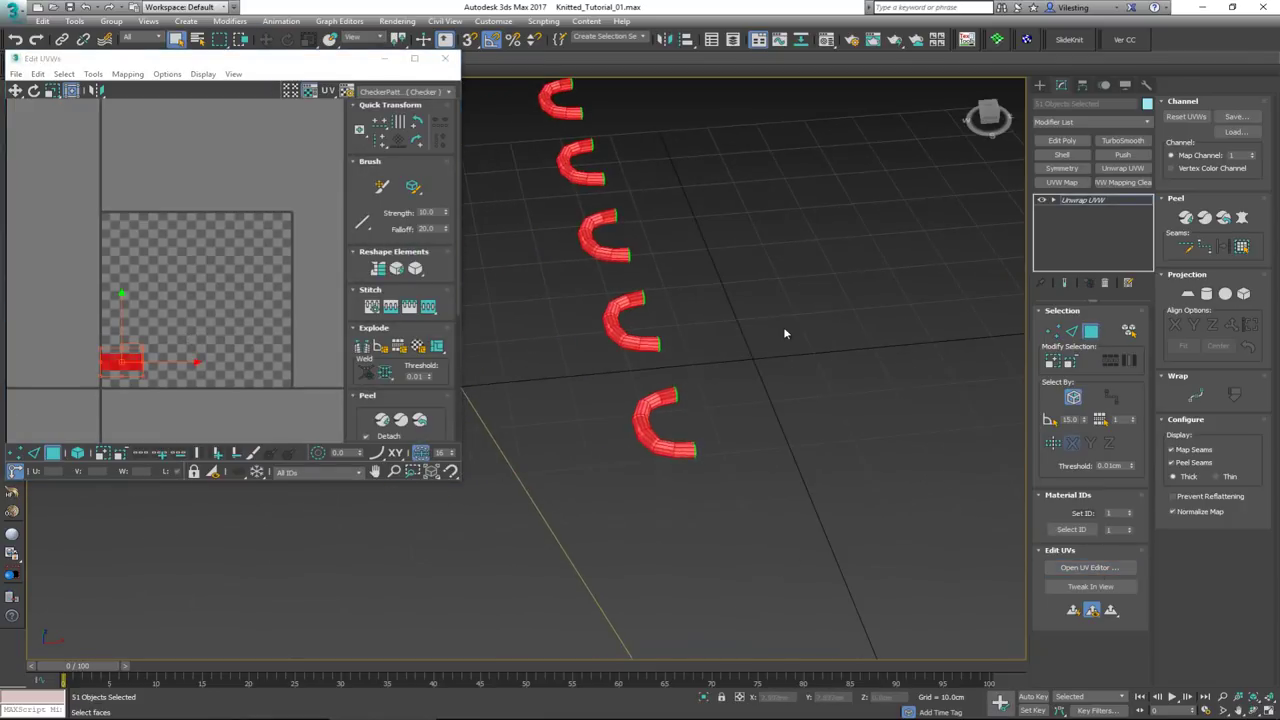
pyautogui.scroll(-3, 376, 385)
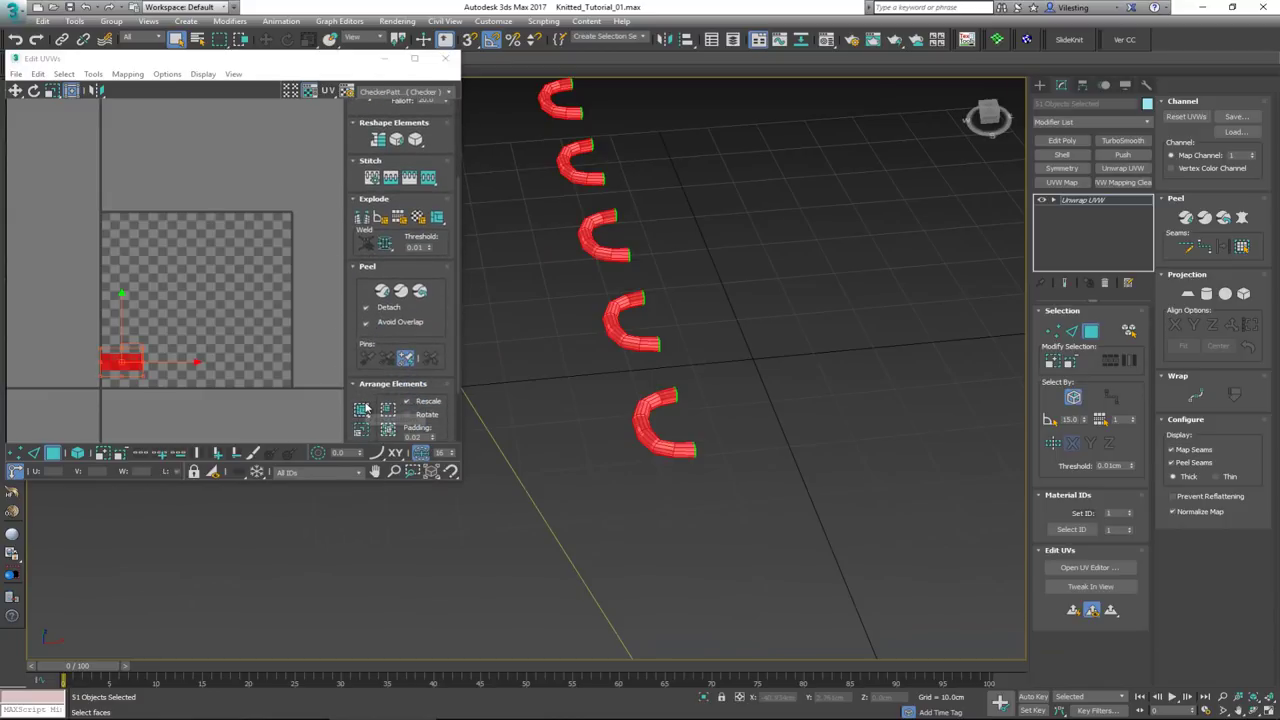
pyautogui.click(362, 409)
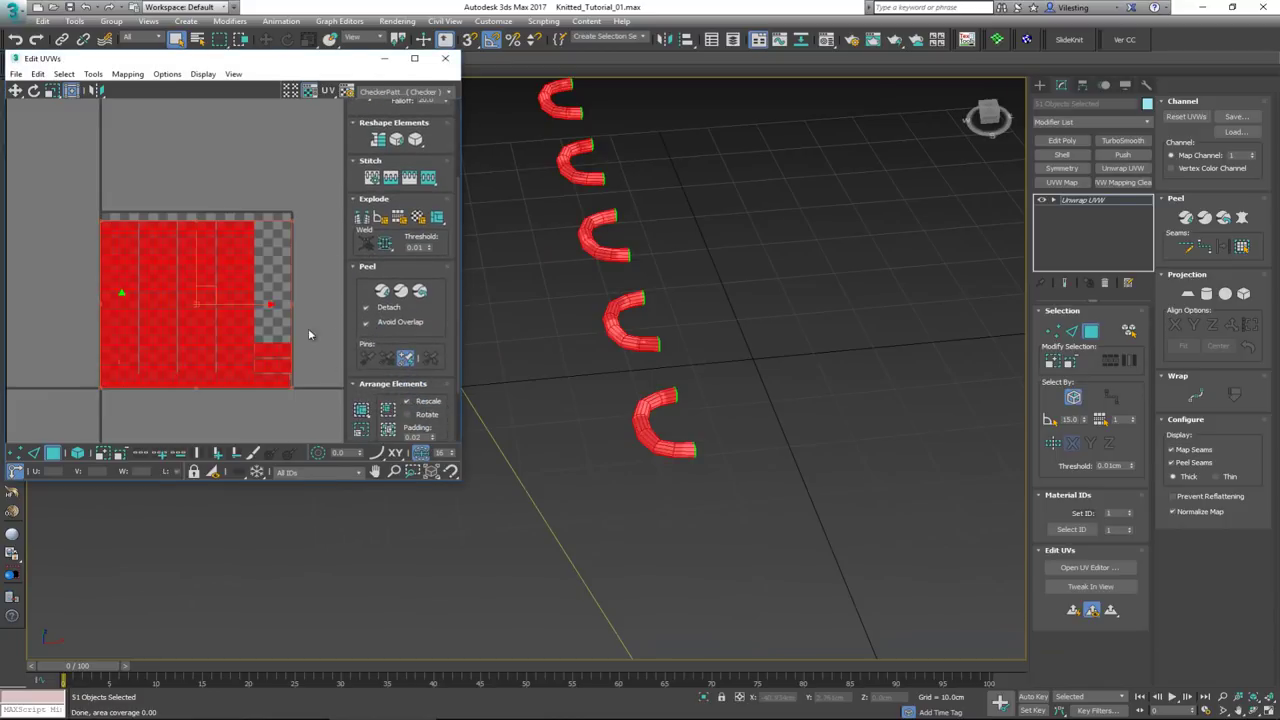
pyautogui.click(445, 58)
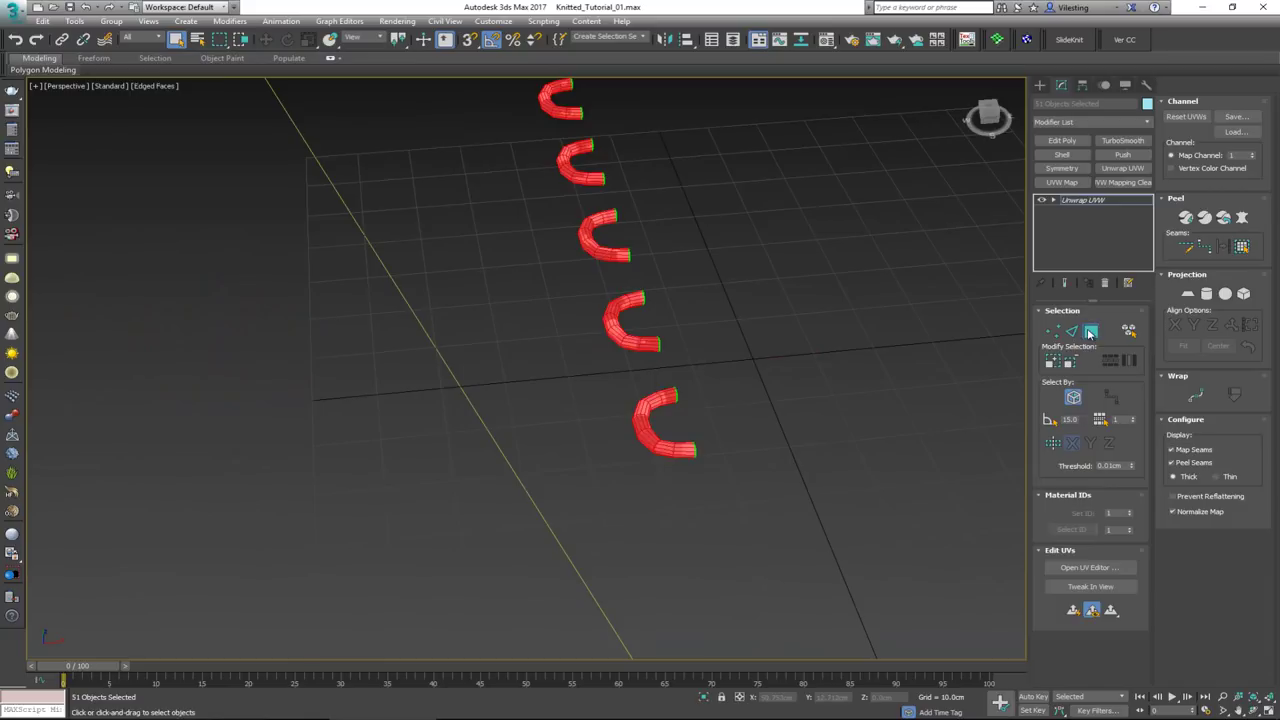
# Select all the unwrapped curved connectors and convert them to Editable Poly
pyautogui.click(684, 298)
pyautogui.click(734, 382)
pyautogui.moveTo(710, 380); pyautogui.dragTo(663, 402)
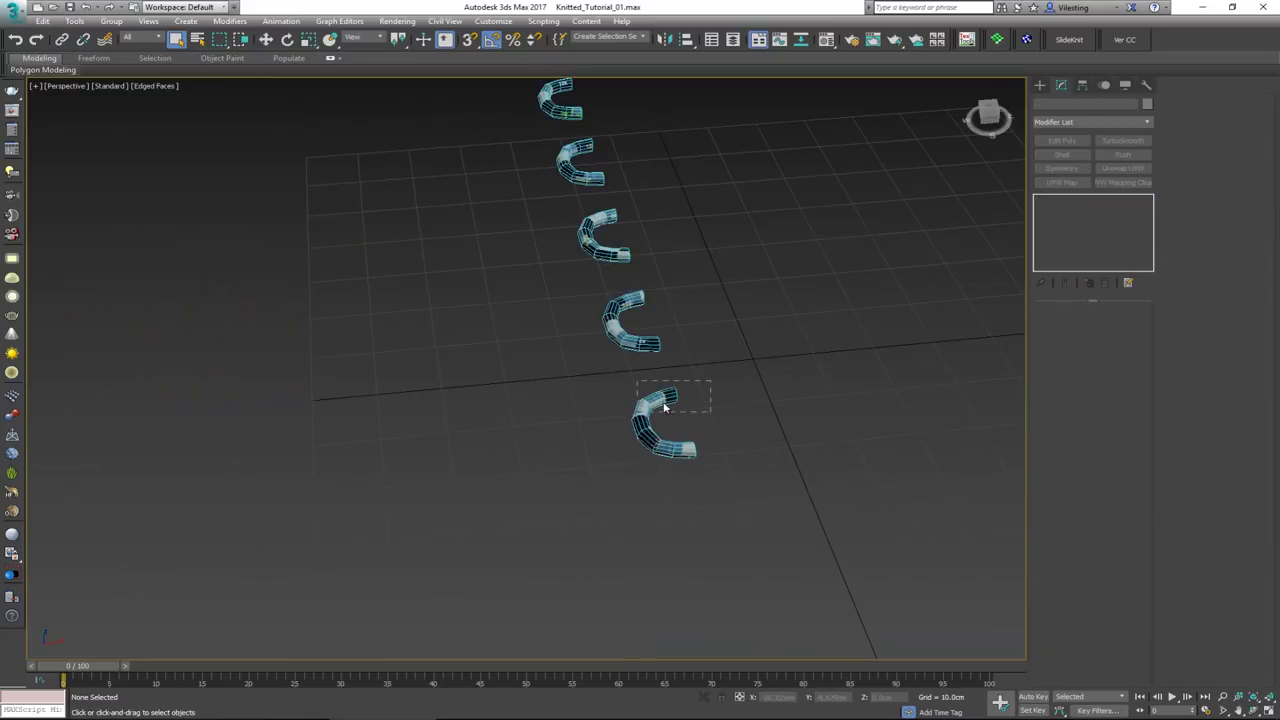
pyautogui.scroll(-8, 698, 381)
pyautogui.moveTo(557, 151); pyautogui.dragTo(842, 497)
pyautogui.rightClick(724, 322)
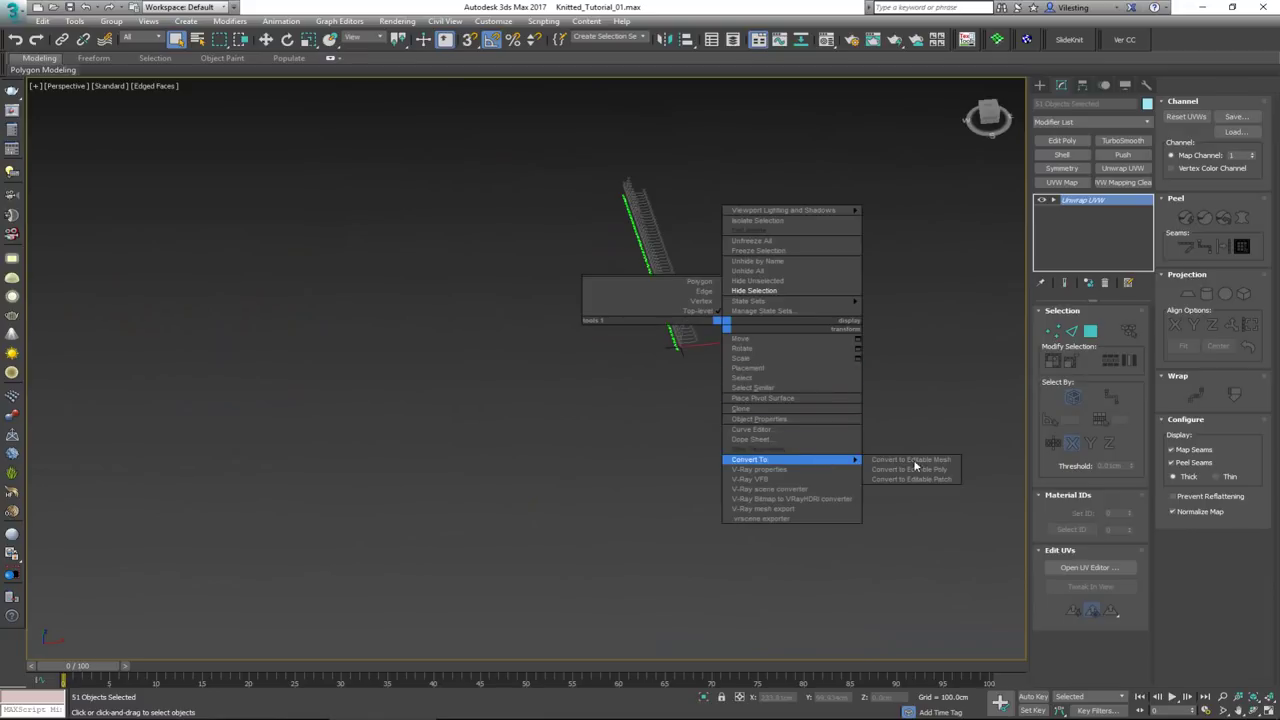
pyautogui.click(926, 471)
# Attach all the other curved connectors to the nearest one as a single object, and clear the selection
pyautogui.press('z')
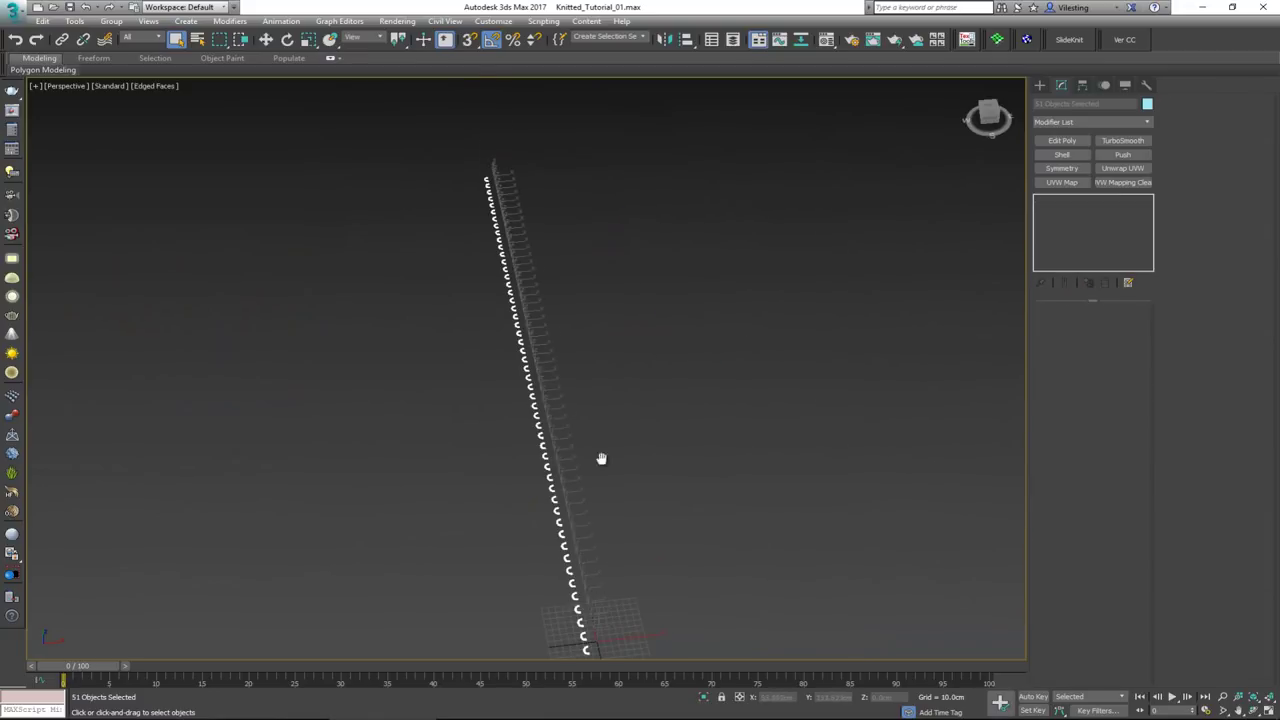
pyautogui.moveTo(601, 458); pyautogui.dragTo(598, 230, button='middle')
pyautogui.scroll(8, 589, 354)
pyautogui.click(502, 398)
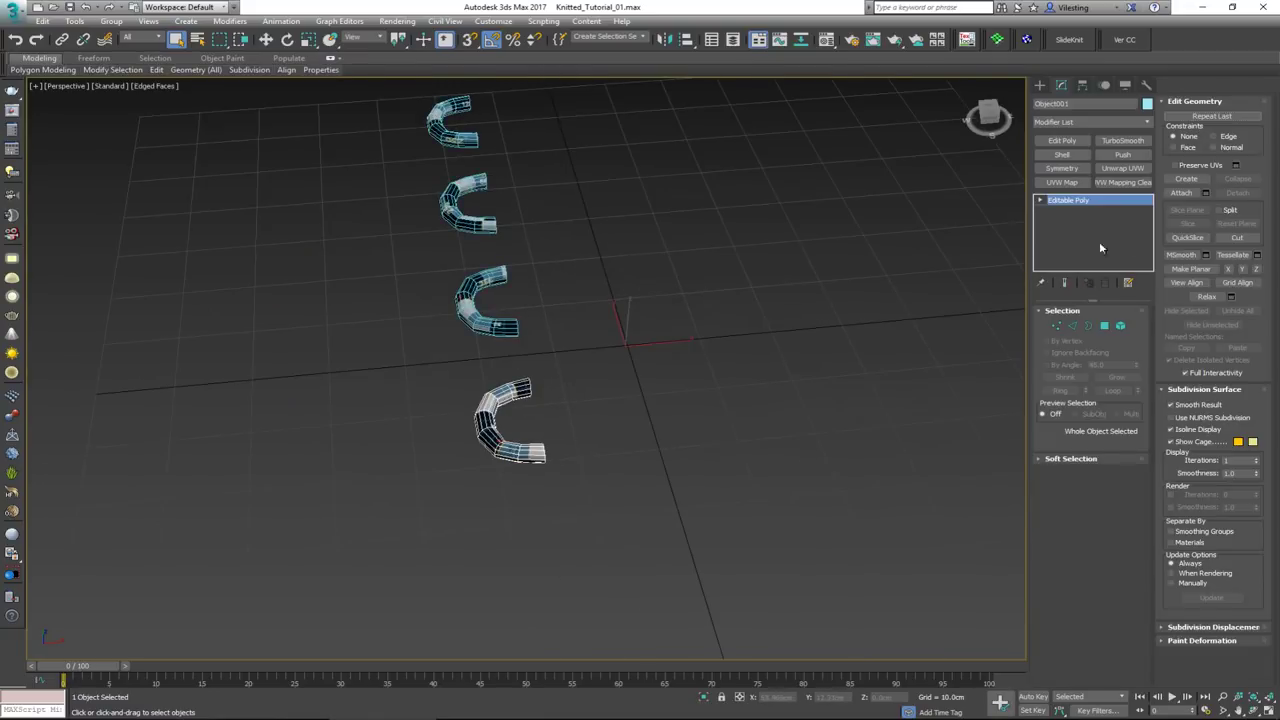
pyautogui.click(199, 241)
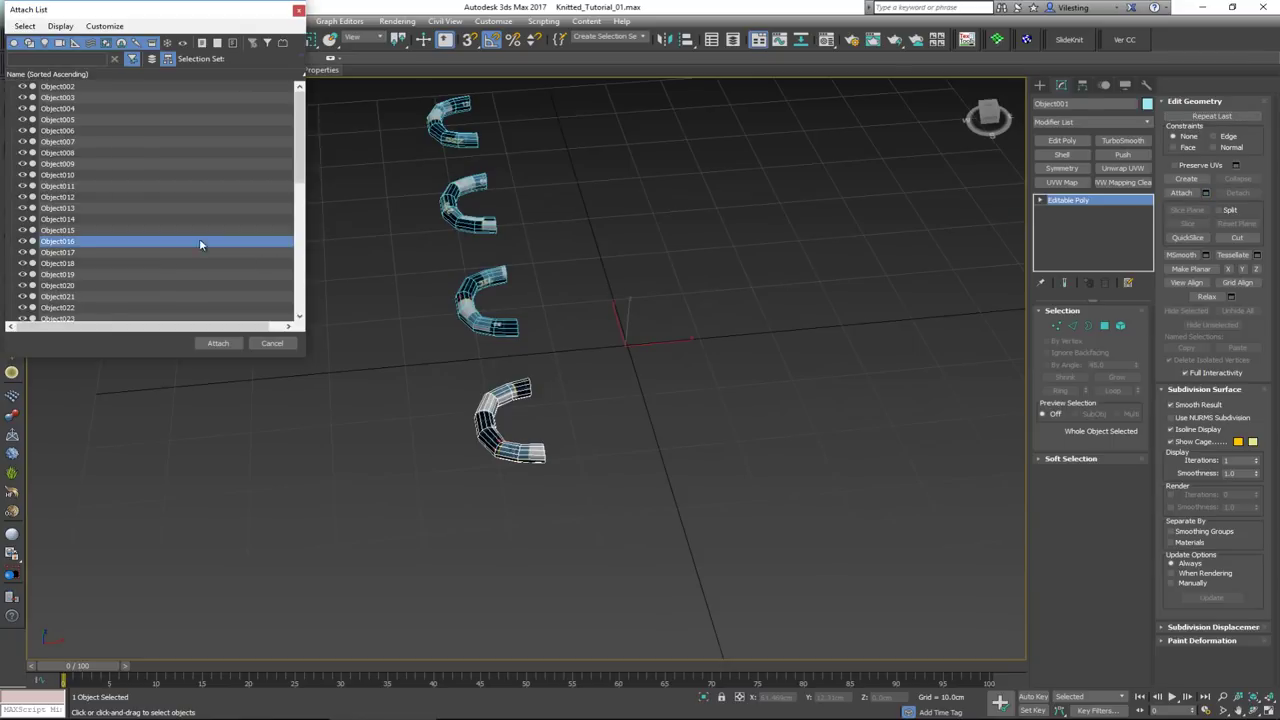
pyautogui.hotkey('ctrl', 'a')
pyautogui.click(213, 343)
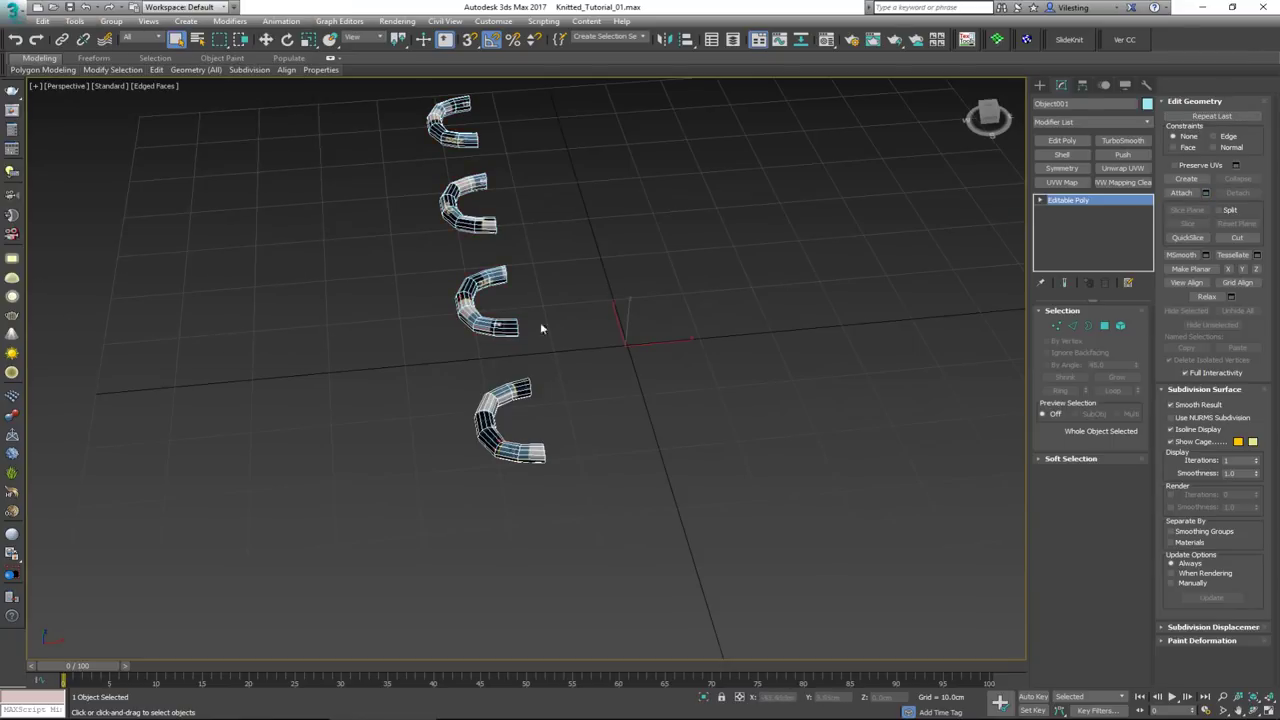
pyautogui.click(546, 358)
# End isolation and unhide all objects so the knitted strip is back beside the connectors
pyautogui.rightClick(518, 392)
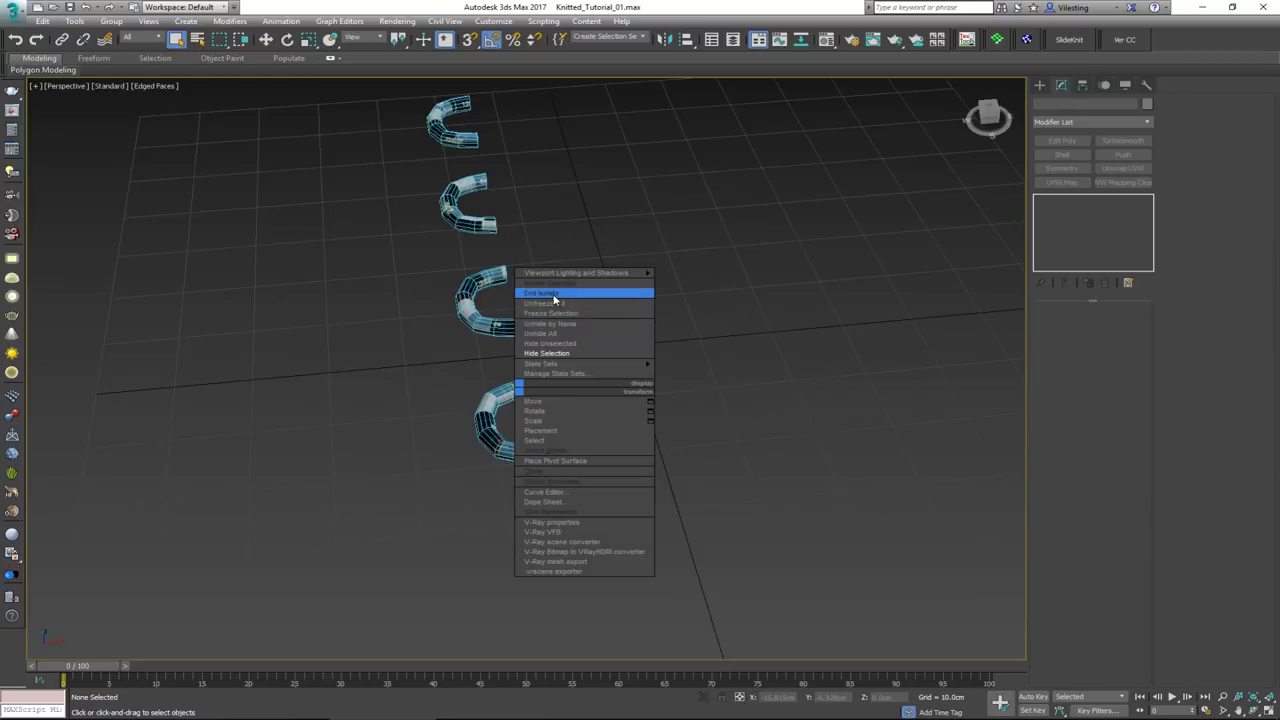
pyautogui.click(554, 298)
pyautogui.rightClick(572, 324)
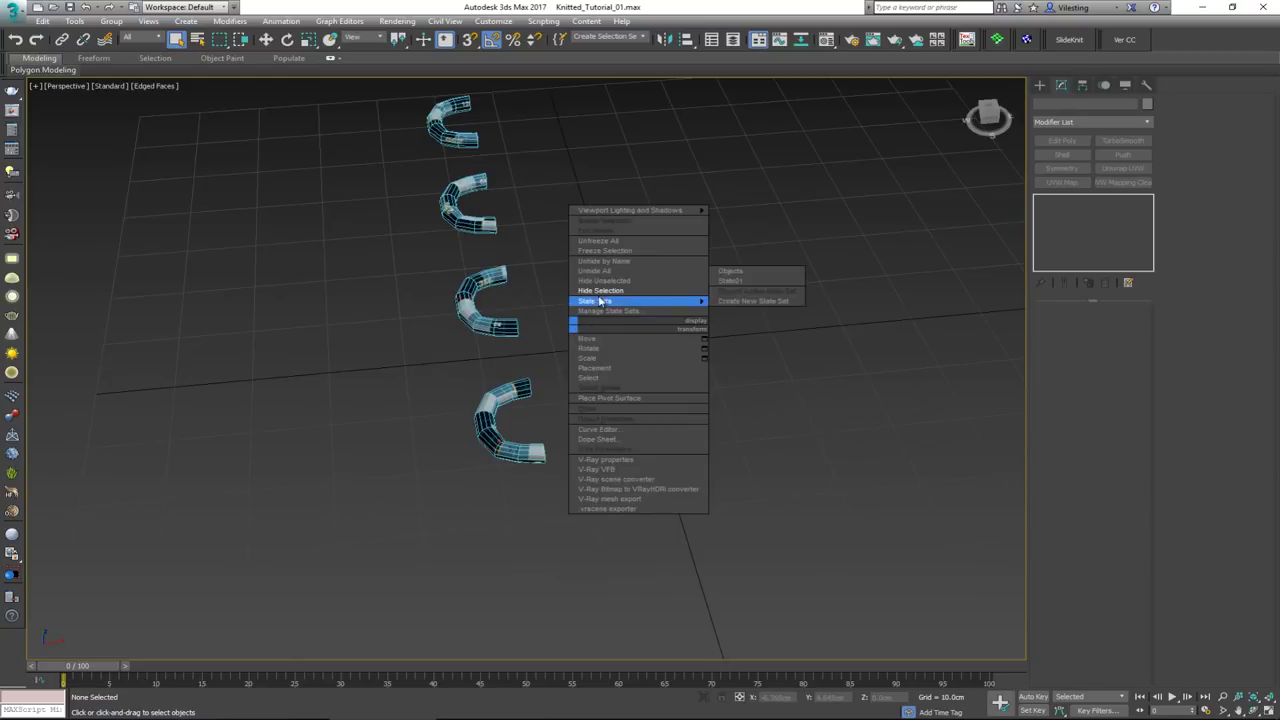
pyautogui.click(604, 272)
pyautogui.scroll(-6, 540, 440)
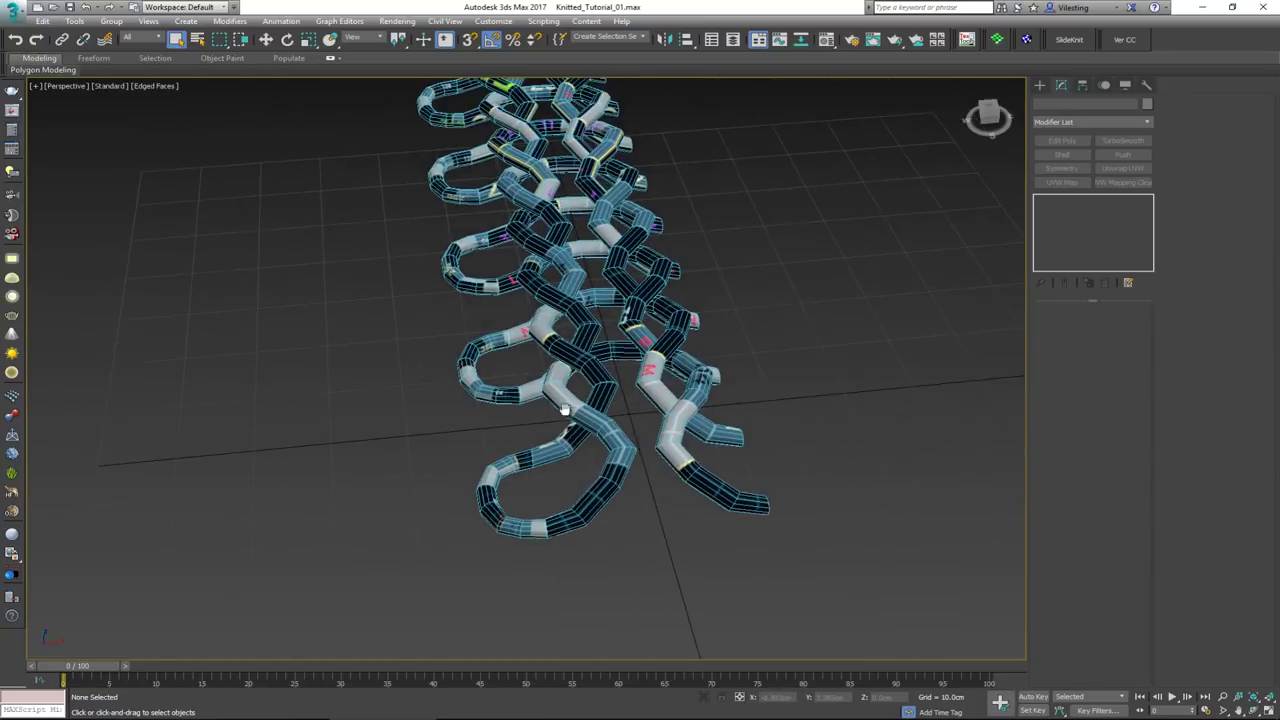
# Select the knitted strip and examine how the curved connectors meet its rows at both ends
pyautogui.click(580, 441)
pyautogui.scroll(5, 580, 441)
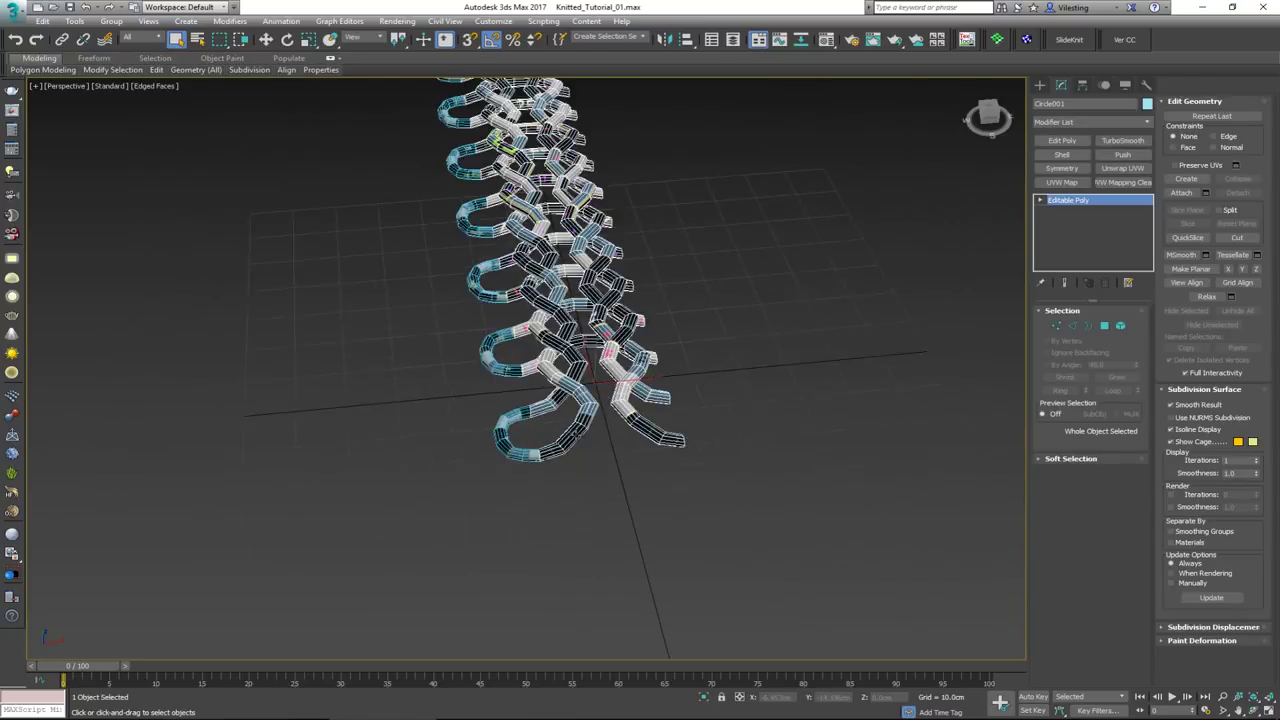
pyautogui.moveTo(540, 319)
pyautogui.keyDown('alt'); pyautogui.mouseDown(button='middle')
pyautogui.moveTo(543, 371)
pyautogui.moveTo(521, 320)
pyautogui.mouseUp(button='middle'); pyautogui.keyUp('alt')
pyautogui.scroll(-5, 521, 320)
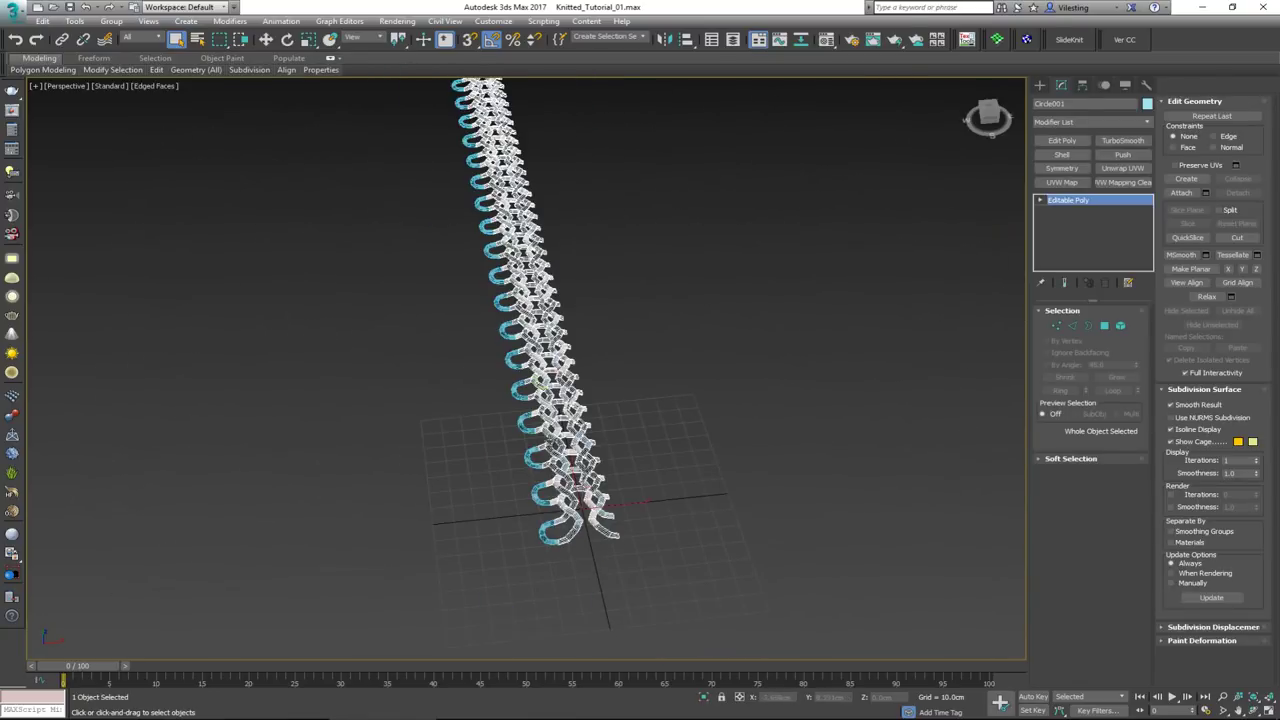
pyautogui.keyDown('alt'); pyautogui.moveTo(550, 440); pyautogui.dragTo(509, 354, button='middle'); pyautogui.keyUp('alt')
pyautogui.scroll(-5, 509, 354)
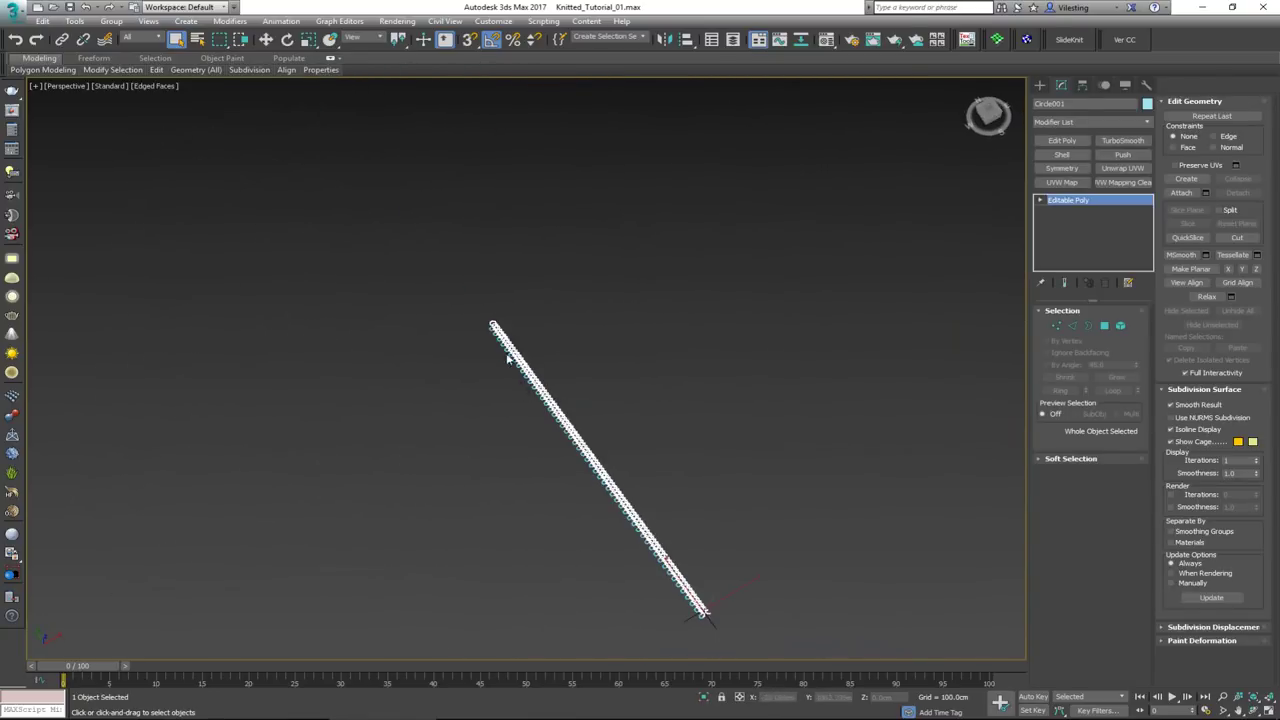
pyautogui.scroll(6, 493, 331)
pyautogui.scroll(4, 494, 325)
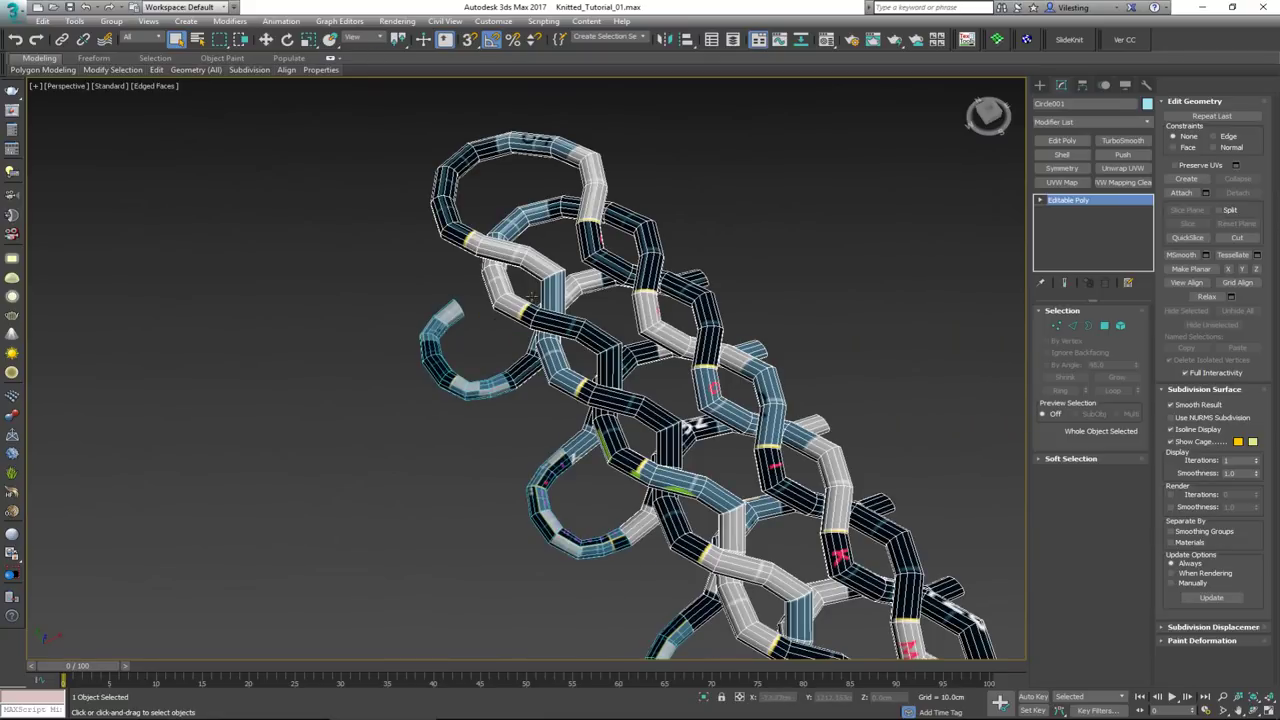
pyautogui.scroll(-8, 600, 380)
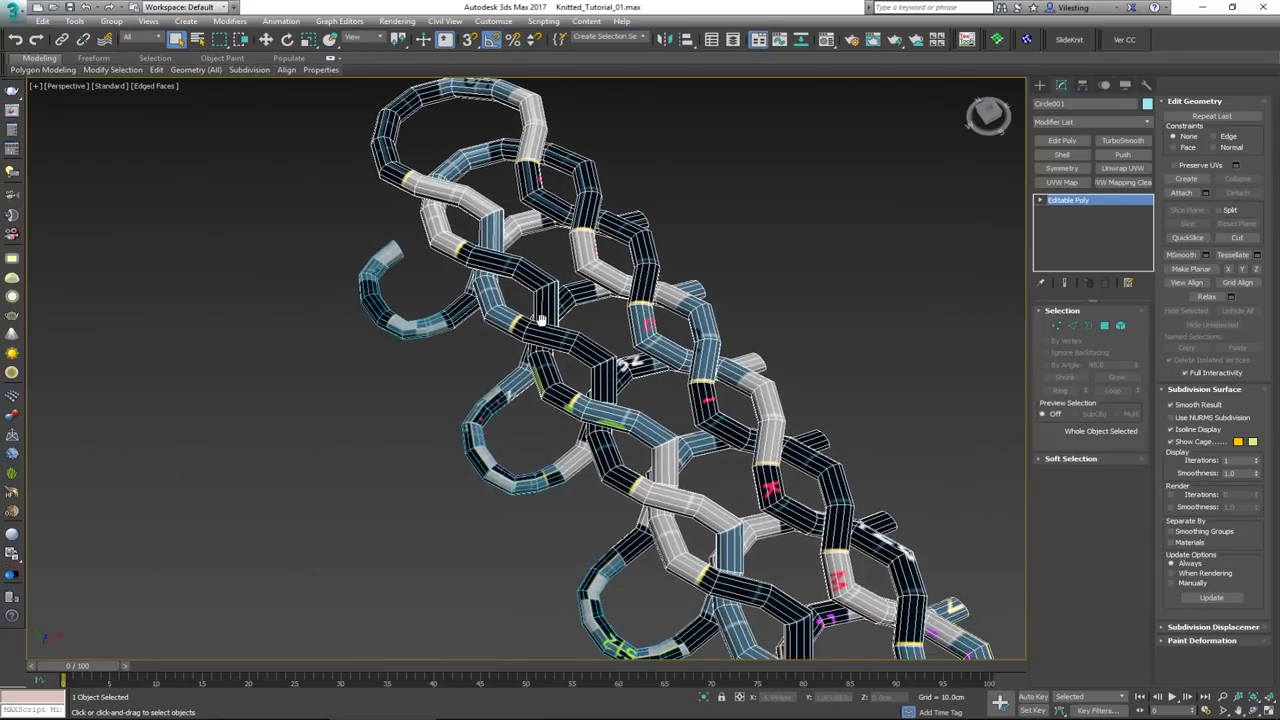
pyautogui.scroll(2, 642, 390)
pyautogui.scroll(-4, 642, 390)
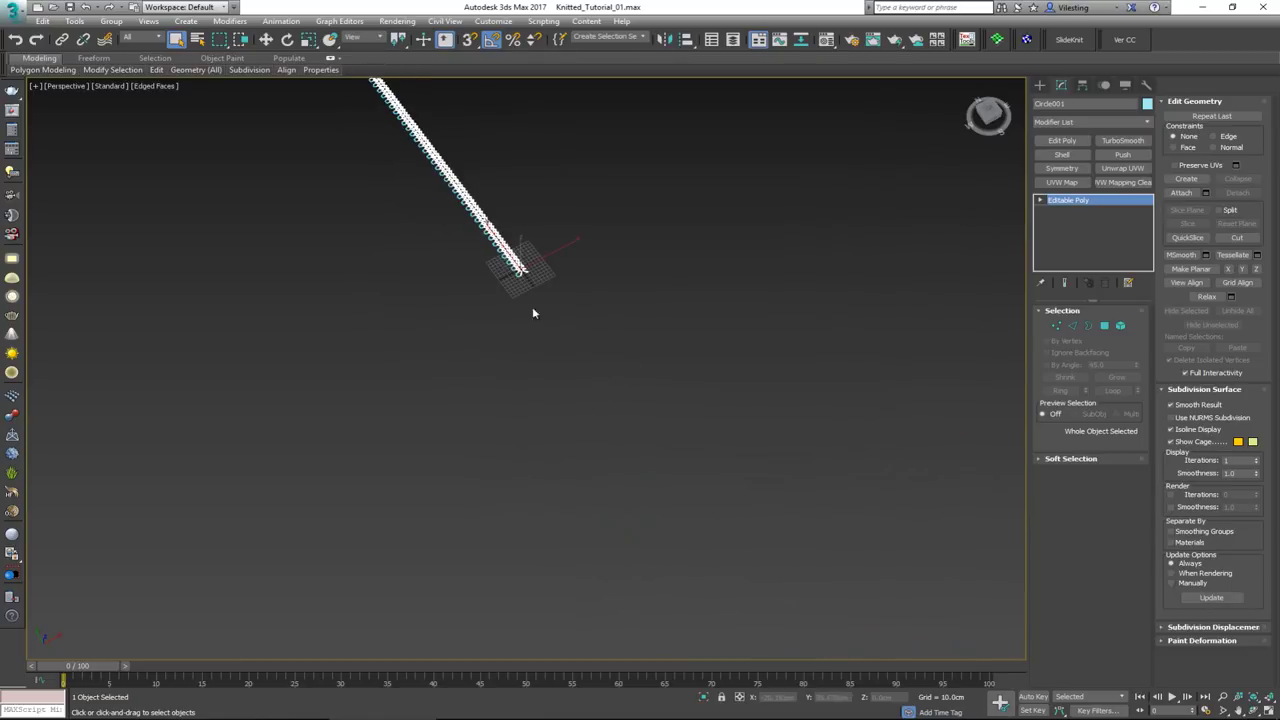
pyautogui.scroll(5, 520, 265)
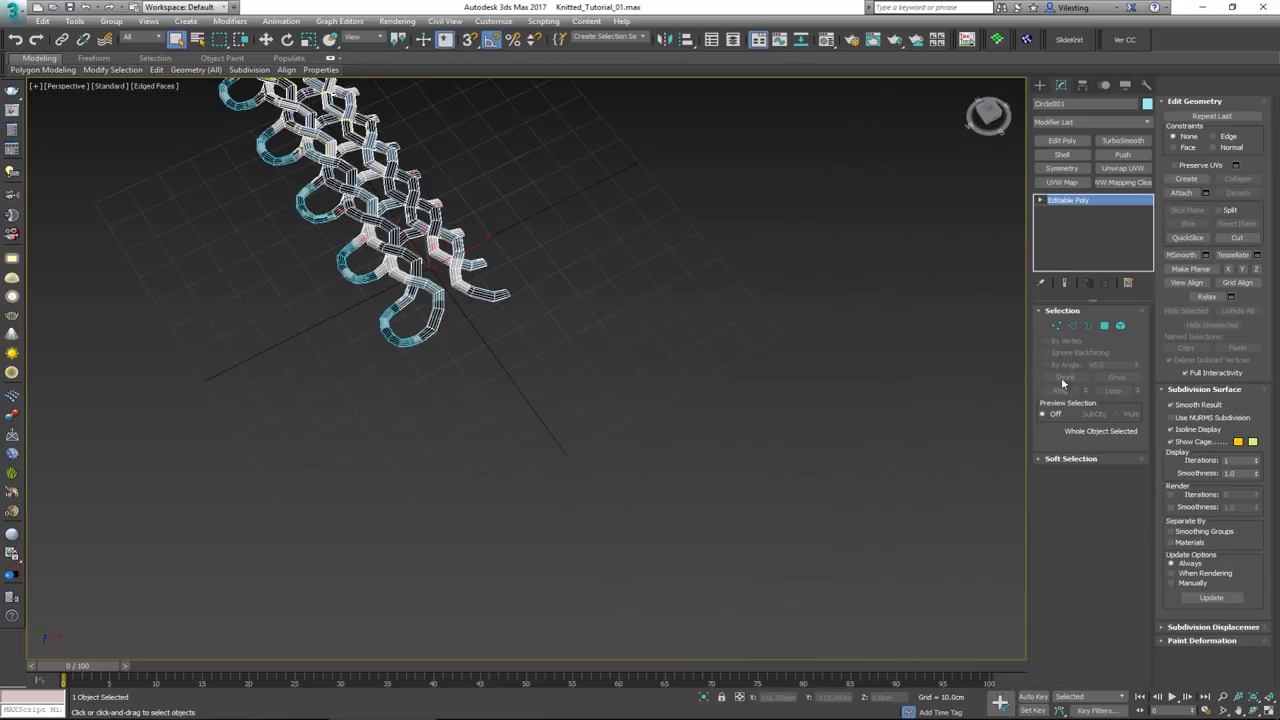
# Clone the row element at the knitted strip's far end to a separate object placed just beyond it
pyautogui.click(1120, 327)
pyautogui.click(440, 258)
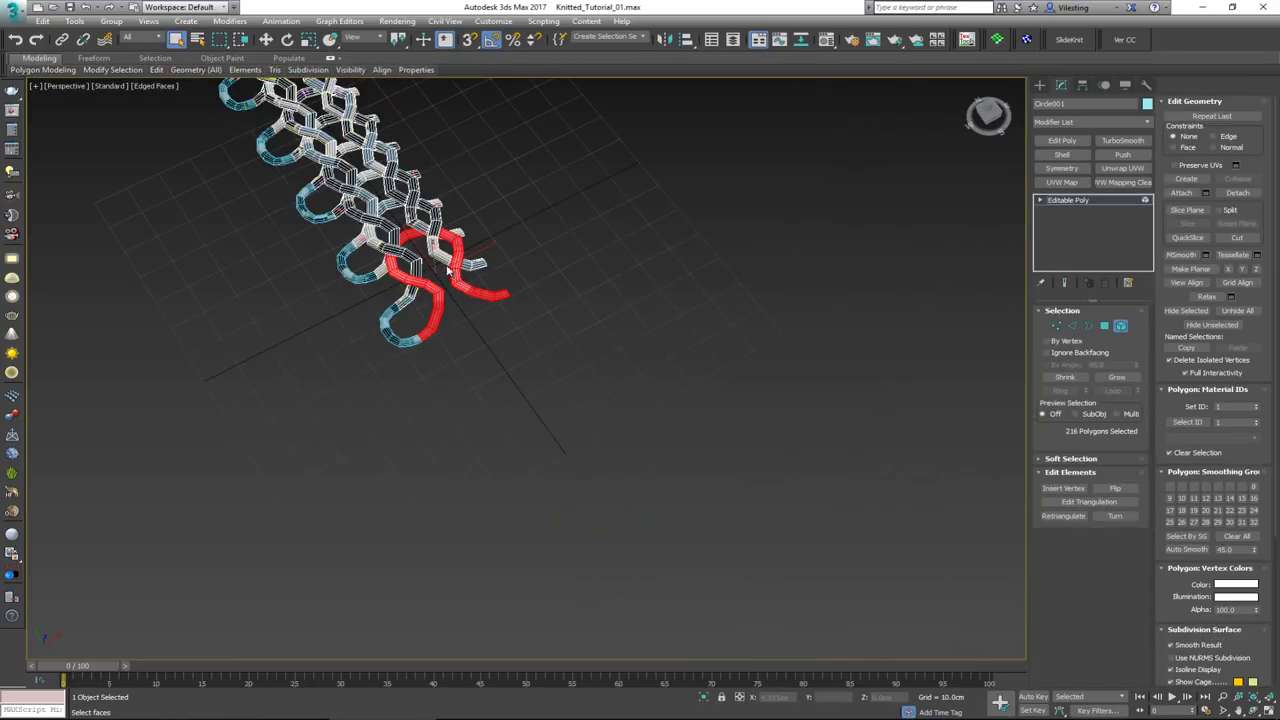
pyautogui.moveTo(438, 257); pyautogui.dragTo(525, 435, button='middle')
pyautogui.scroll(-5, 525, 435)
pyautogui.moveTo(458, 284); pyautogui.dragTo(626, 529, button='middle')
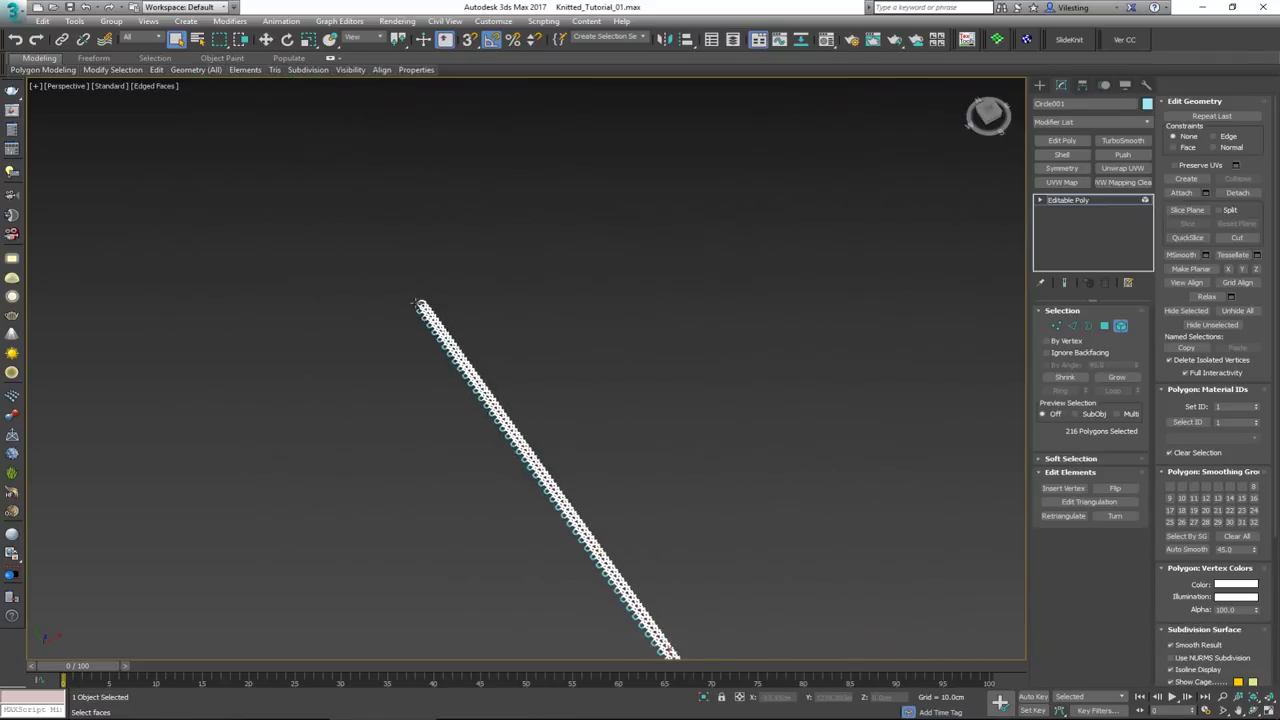
pyautogui.scroll(4, 417, 304)
pyautogui.scroll(8, 450, 310)
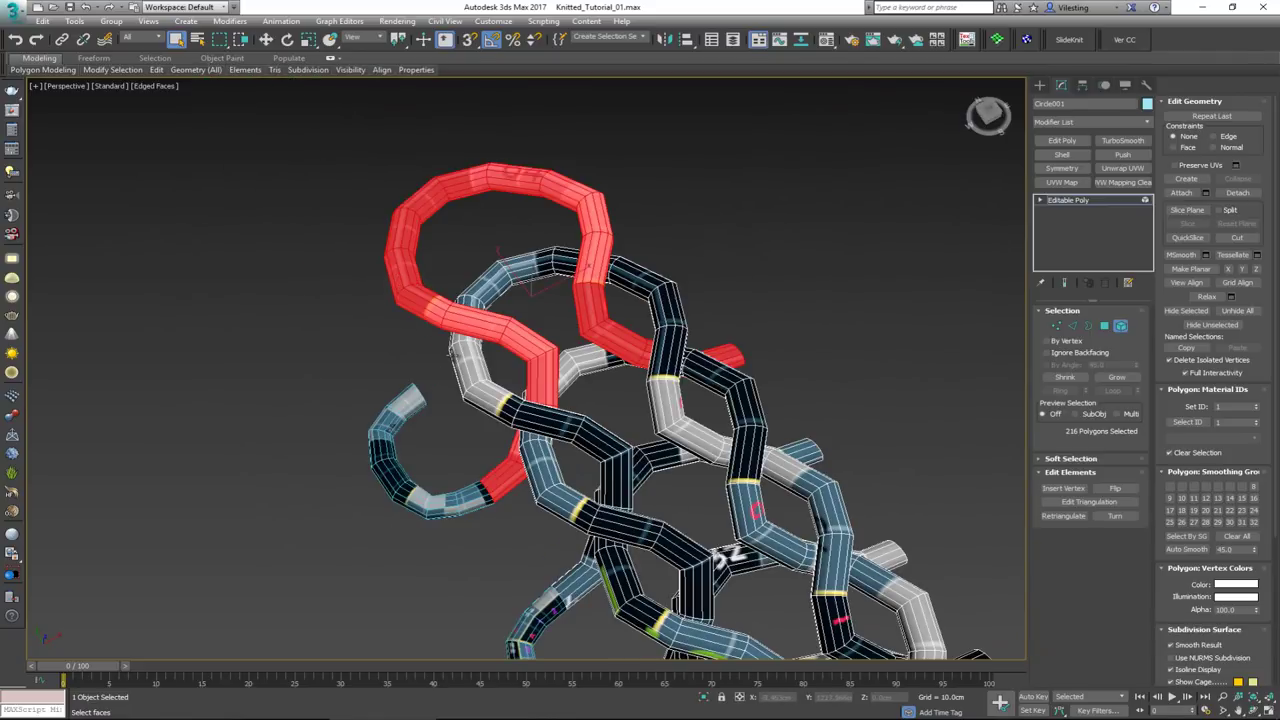
pyautogui.press('w')
pyautogui.moveTo(514, 276)
pyautogui.mouseDown()
pyautogui.moveTo(520, 234)
pyautogui.moveTo(440, 186)
pyautogui.mouseUp()
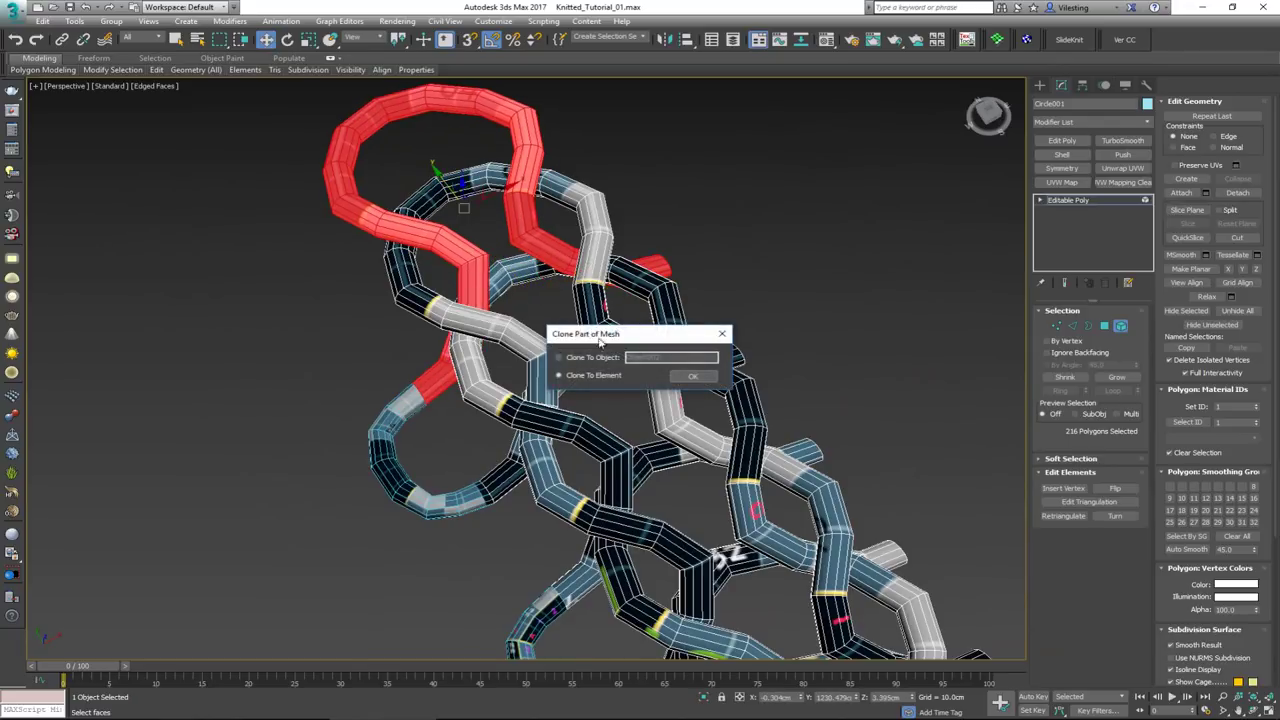
pyautogui.click(592, 357)
pyautogui.click(692, 376)
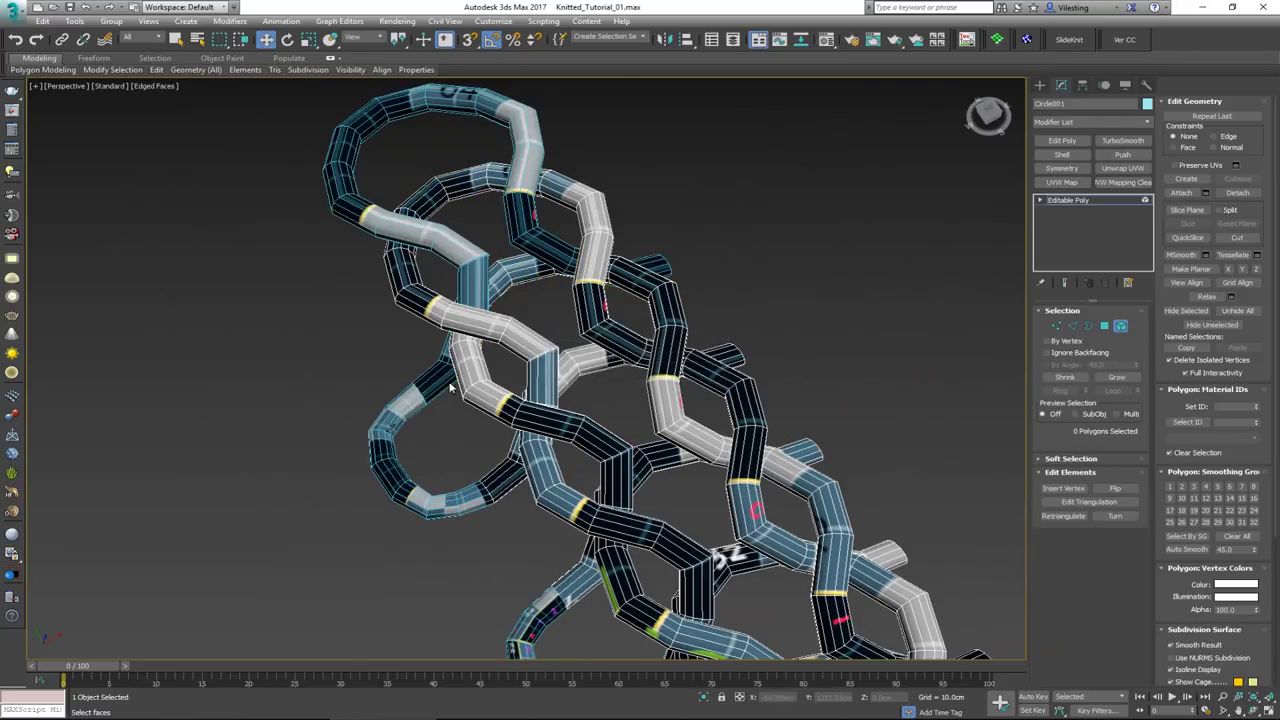
# Leave element editing and snap the cloned row's end vertex onto the open end of the last curved connector
pyautogui.scroll(5, 440, 392)
pyautogui.click(1120, 326)
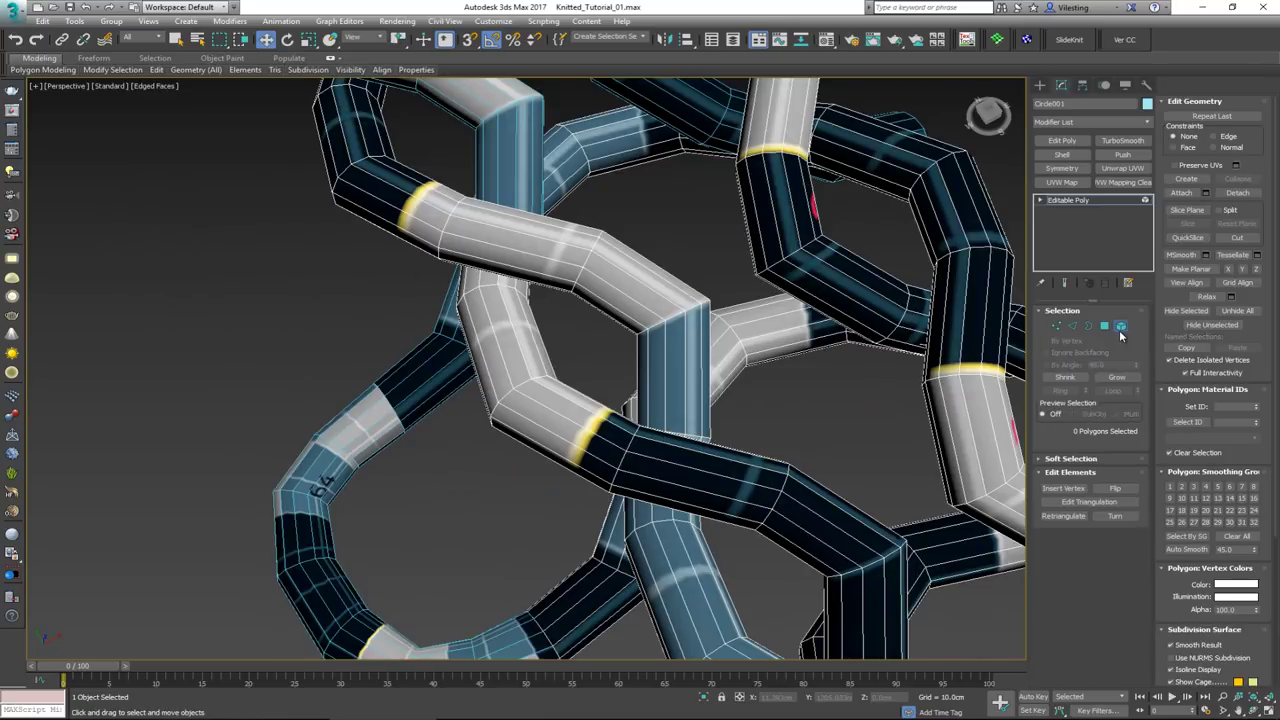
pyautogui.click(428, 413)
pyautogui.scroll(5, 420, 416)
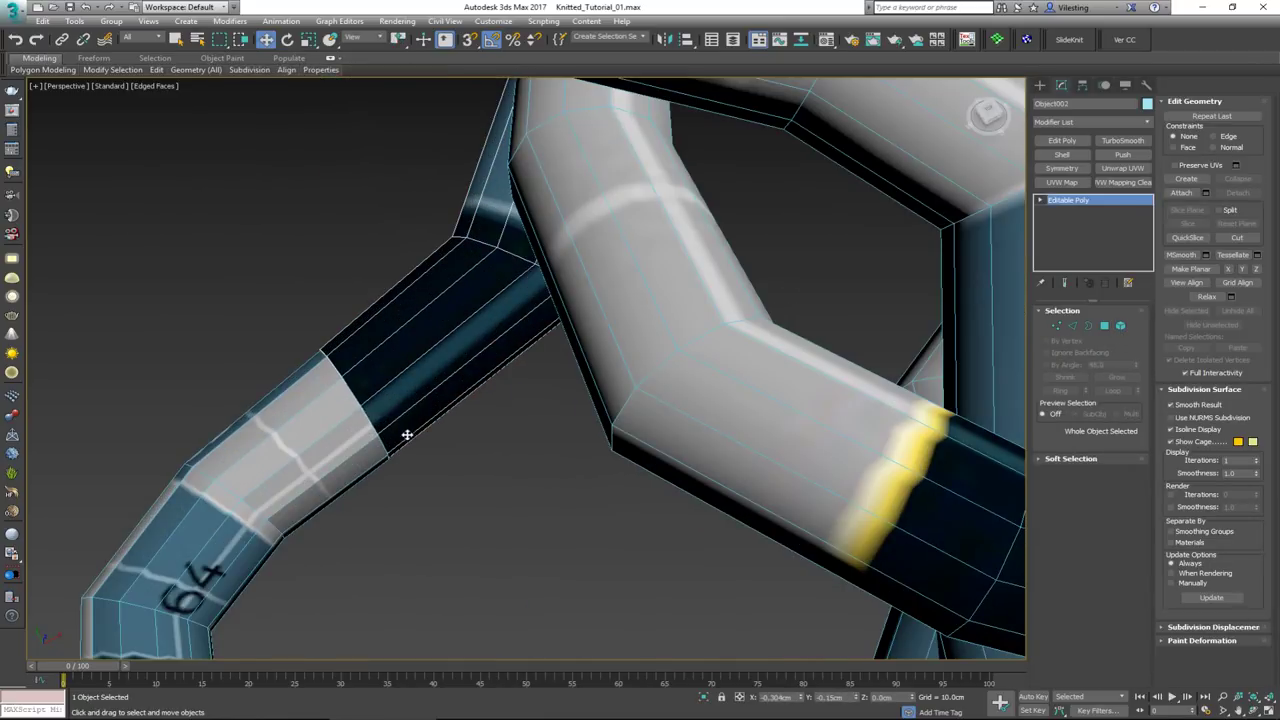
pyautogui.scroll(-6, 398, 447)
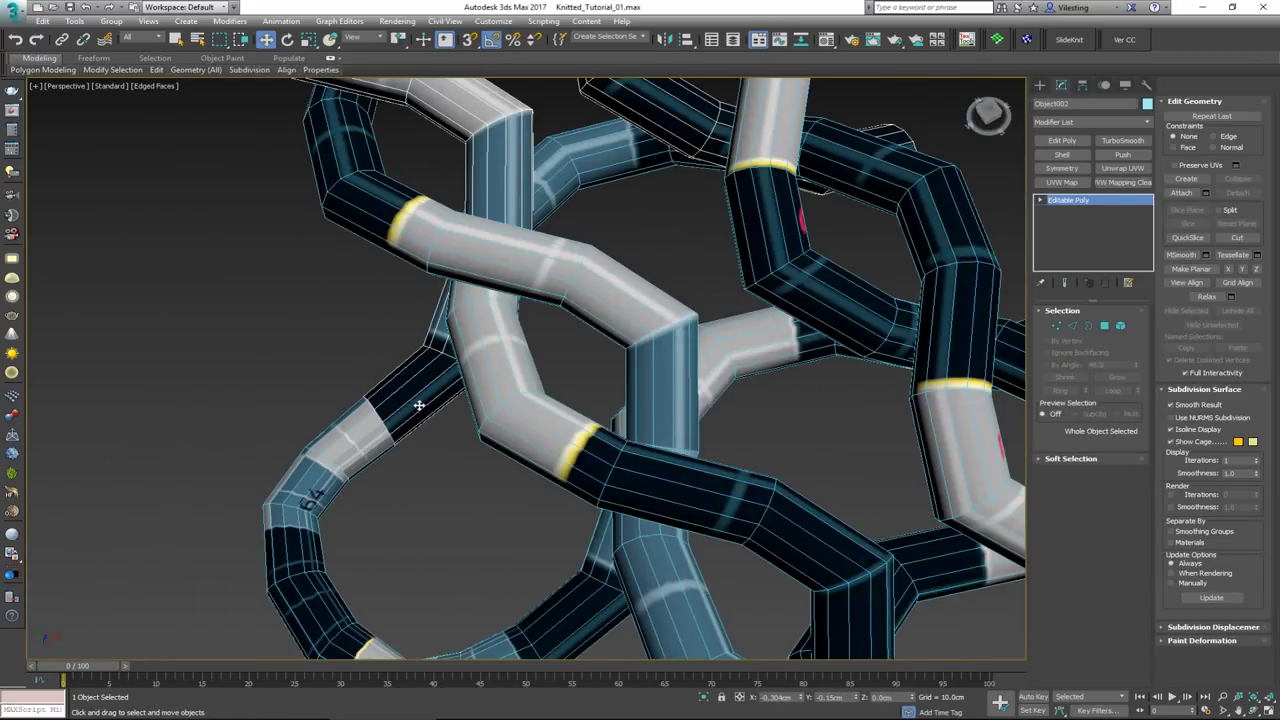
pyautogui.moveTo(419, 405); pyautogui.dragTo(375, 364)
pyautogui.scroll(-6, 396, 360)
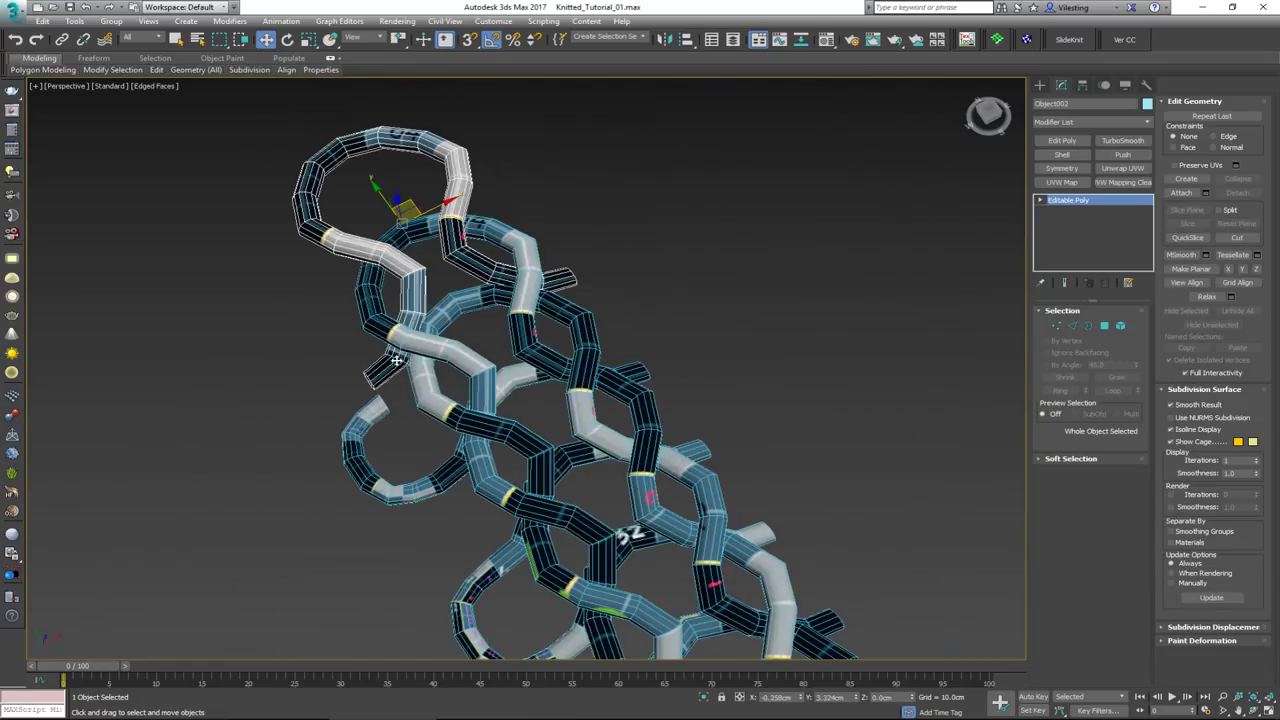
pyautogui.scroll(8, 383, 405)
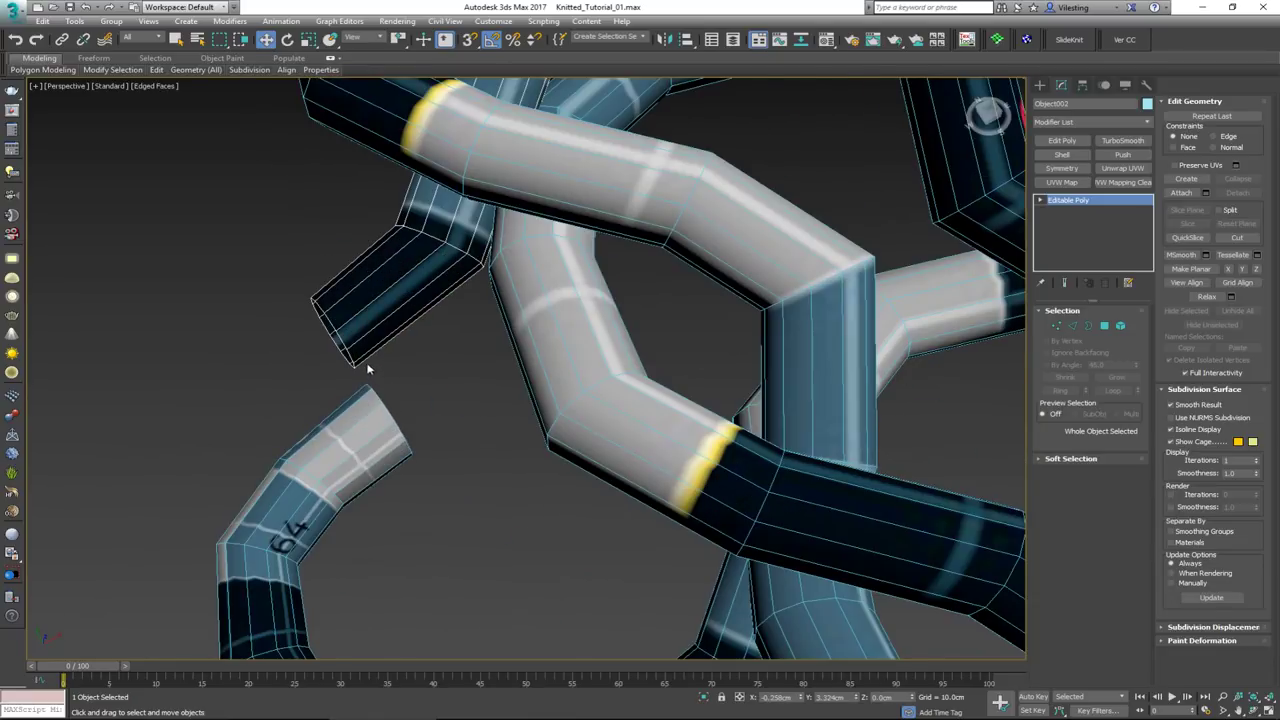
pyautogui.moveTo(346, 350); pyautogui.dragTo(412, 441)
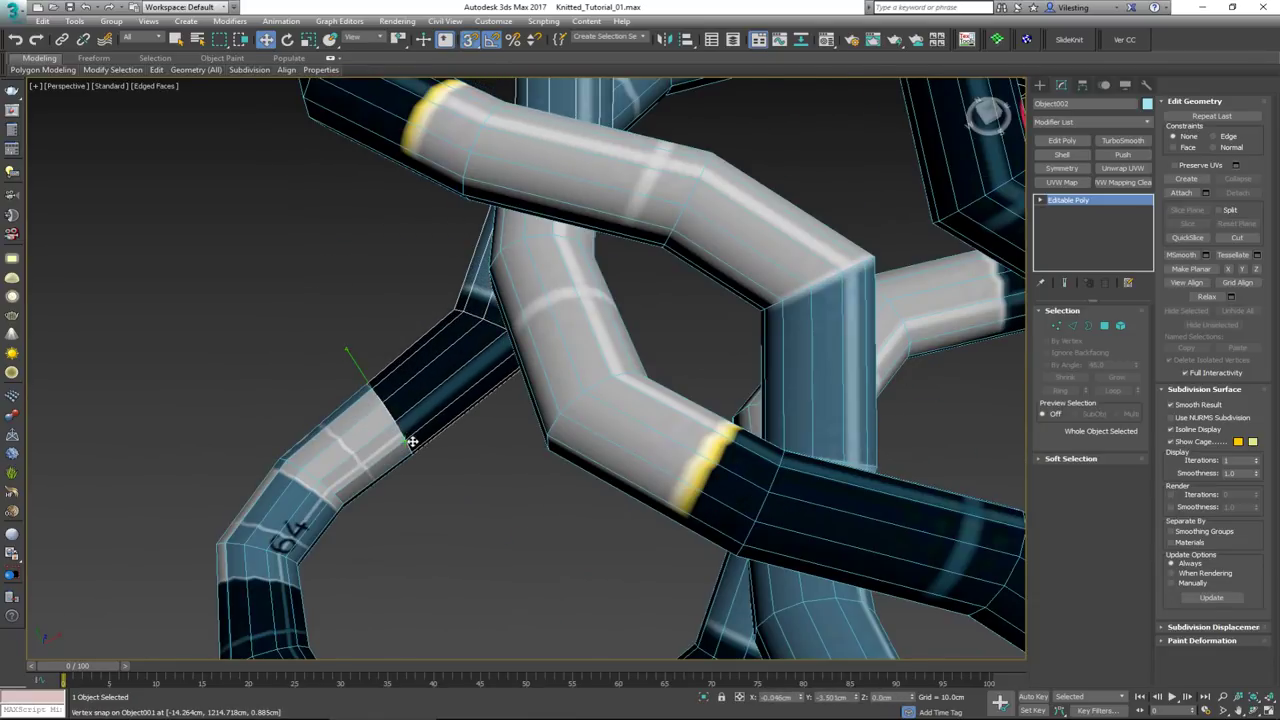
pyautogui.click(514, 471)
# Attach the cloned end row to the knitted strip
pyautogui.click(592, 410)
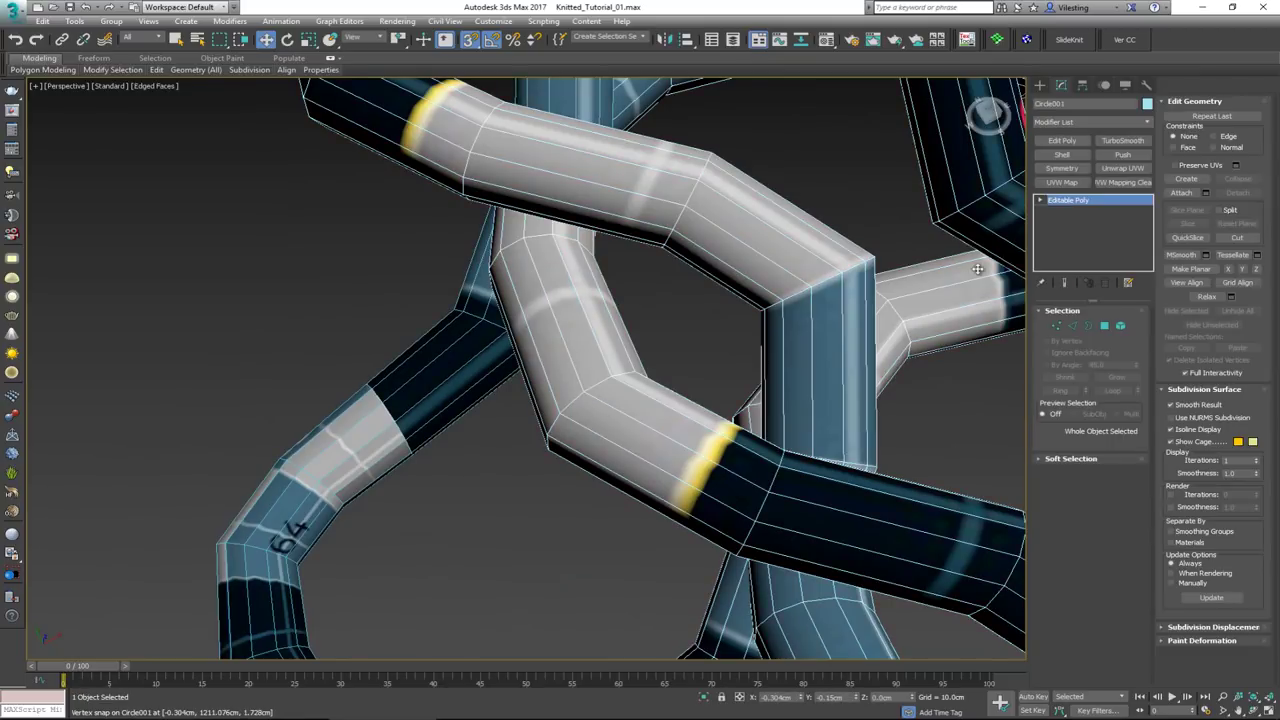
pyautogui.click(1193, 196)
pyautogui.click(429, 385)
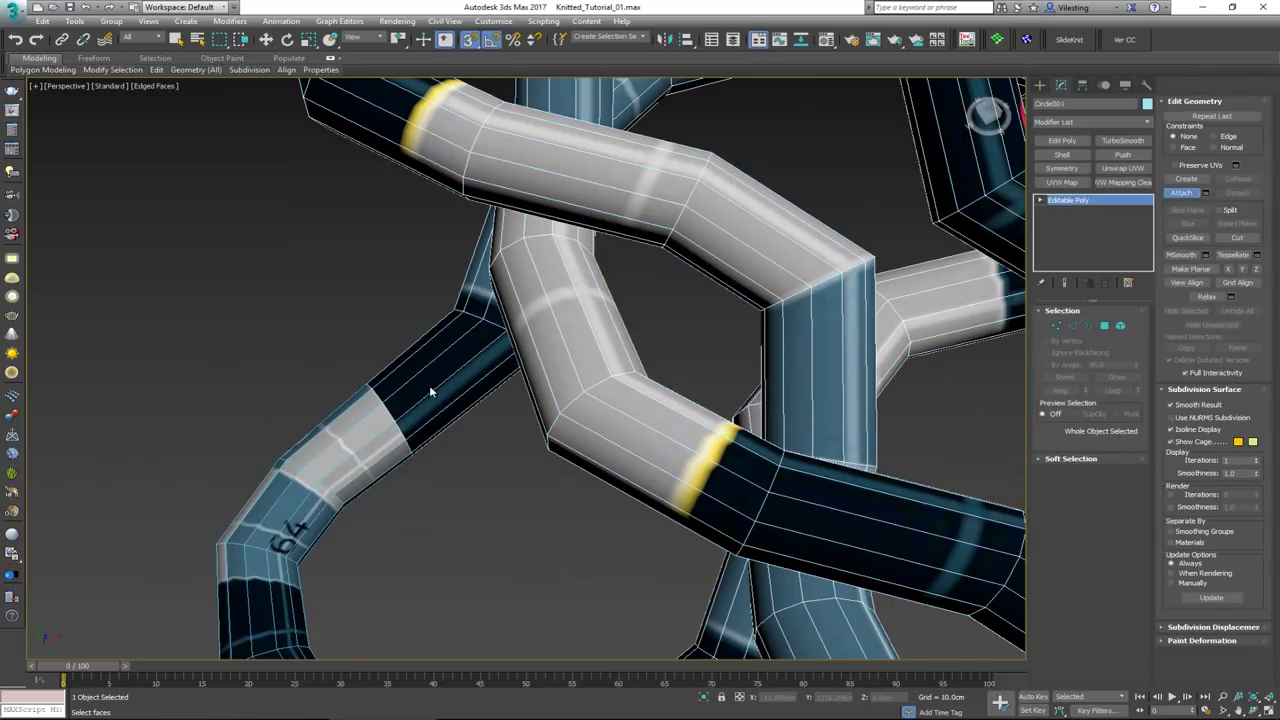
pyautogui.rightClick(482, 450)
pyautogui.scroll(-7, 482, 447)
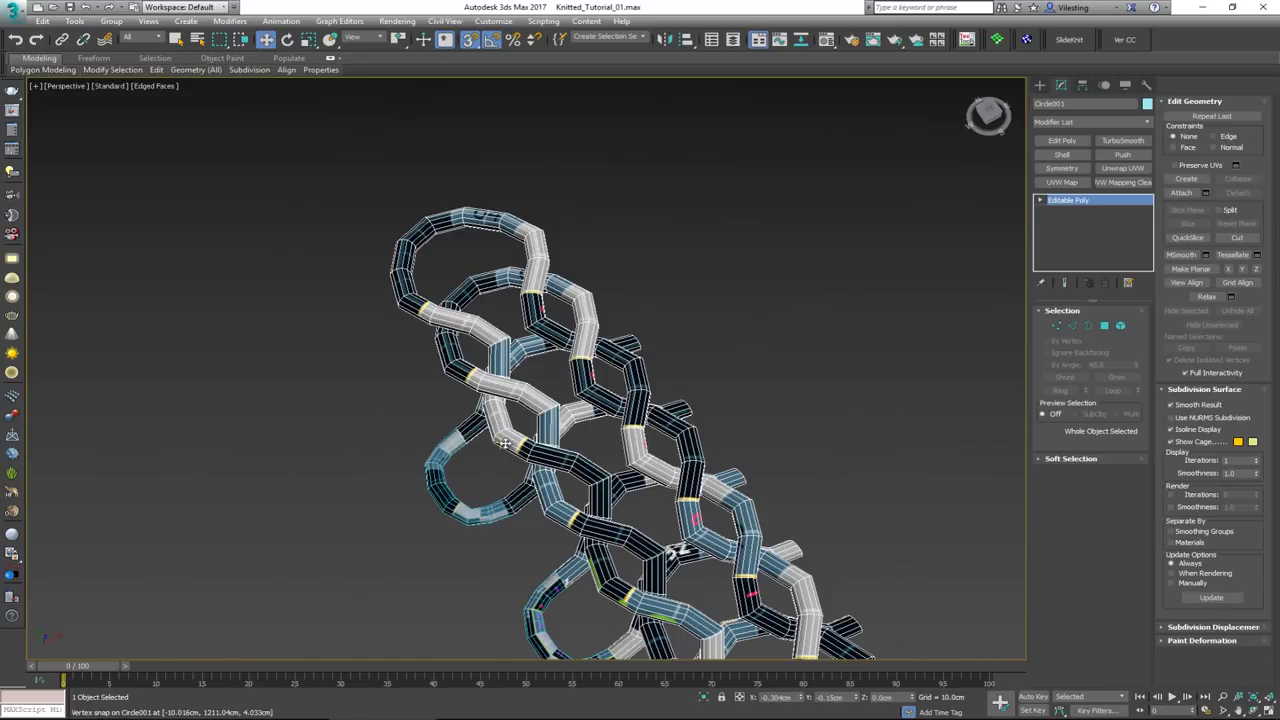
pyautogui.moveTo(504, 440); pyautogui.dragTo(475, 339, button='middle')
pyautogui.scroll(-1, 475, 338)
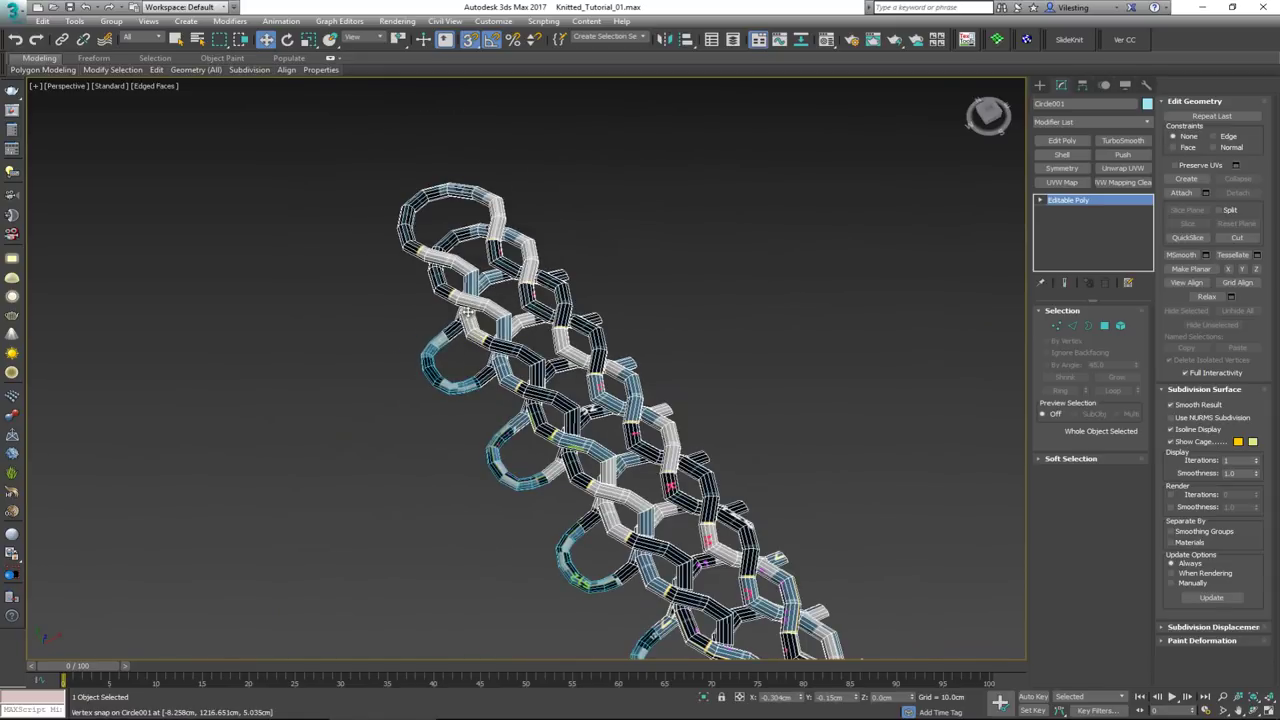
# Apply an Unwrap UVW modifier to the knitted strip and select all its polygons in the UV editor
pyautogui.click(1129, 169)
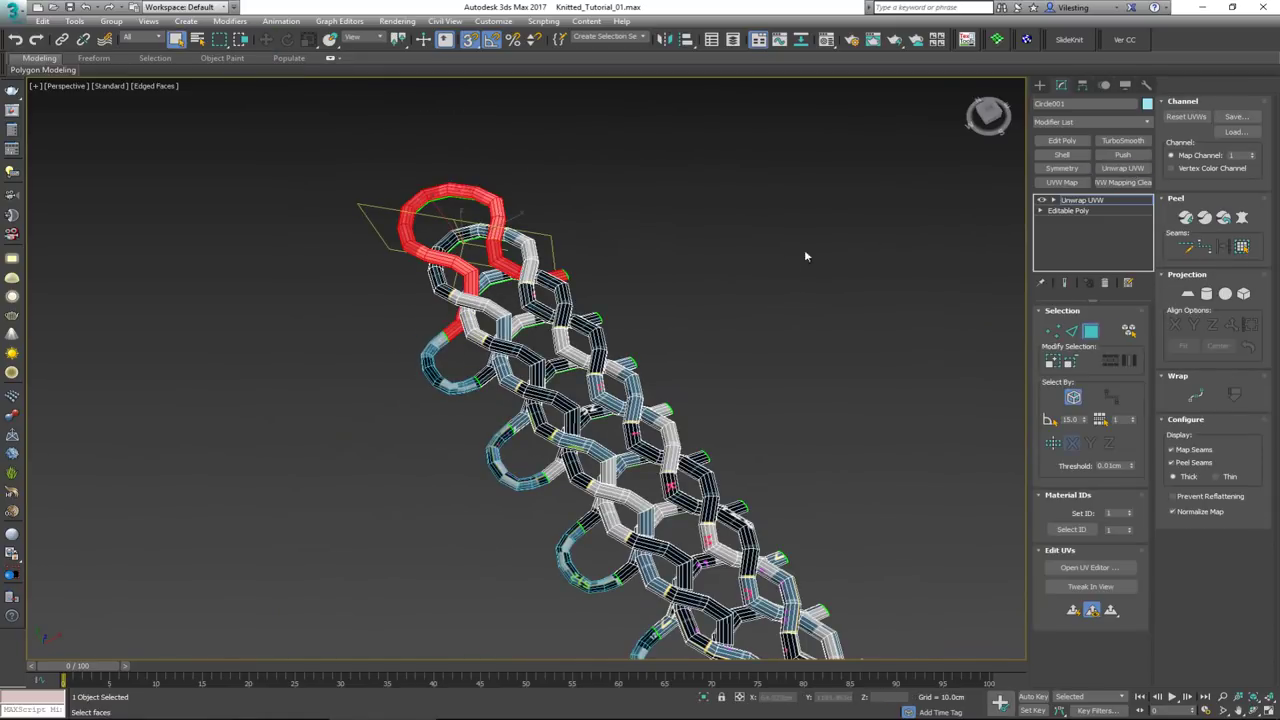
pyautogui.click(781, 268)
pyautogui.click(1090, 550)
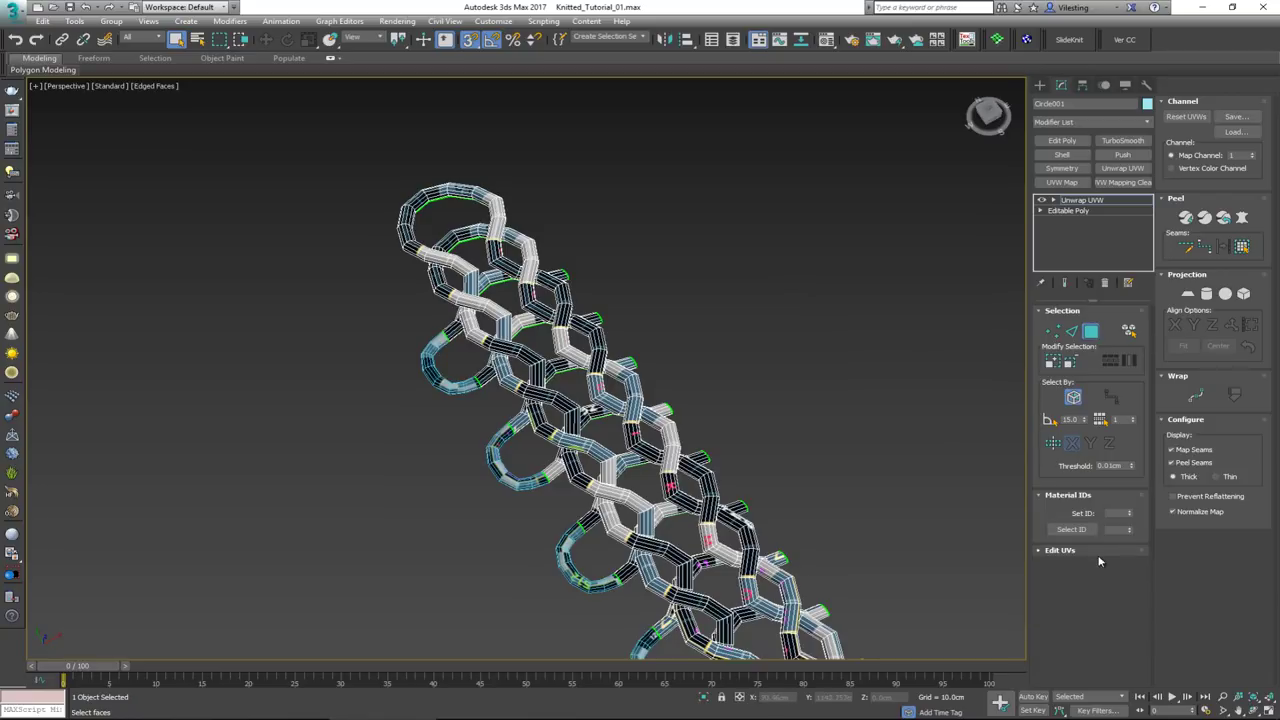
pyautogui.click(1092, 552)
pyautogui.click(1088, 566)
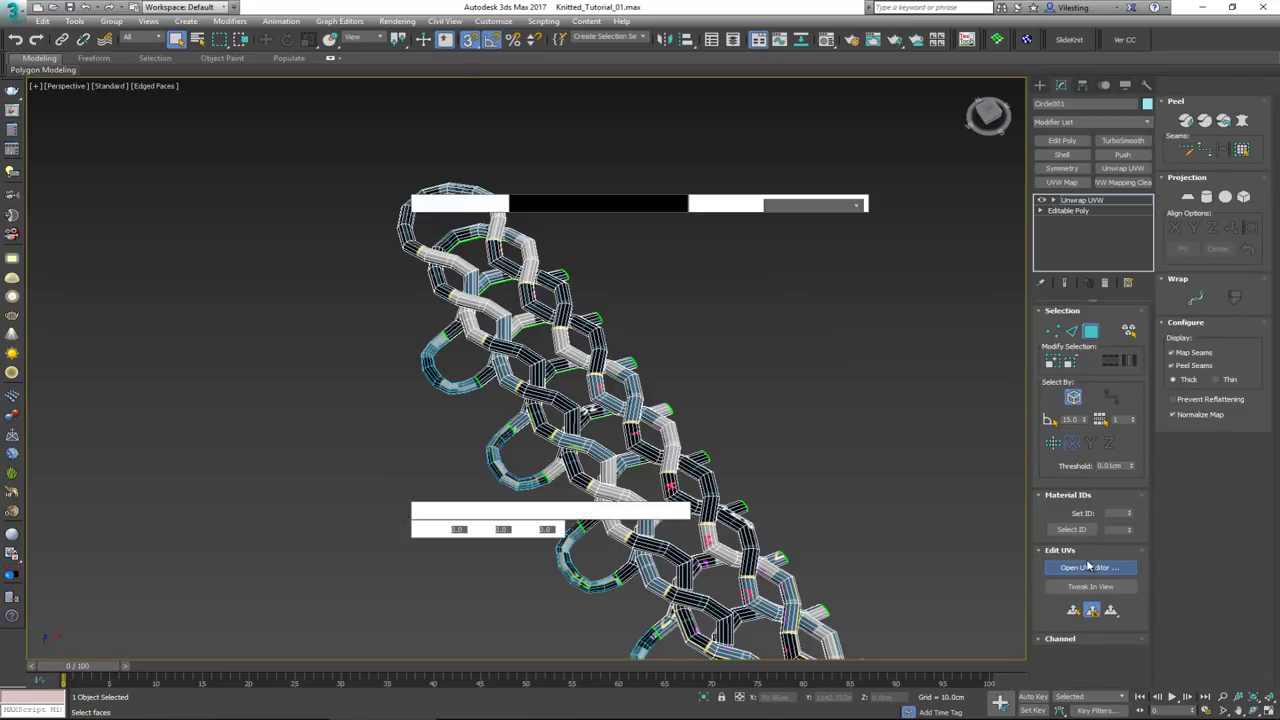
pyautogui.hotkey('ctrl', 'a')
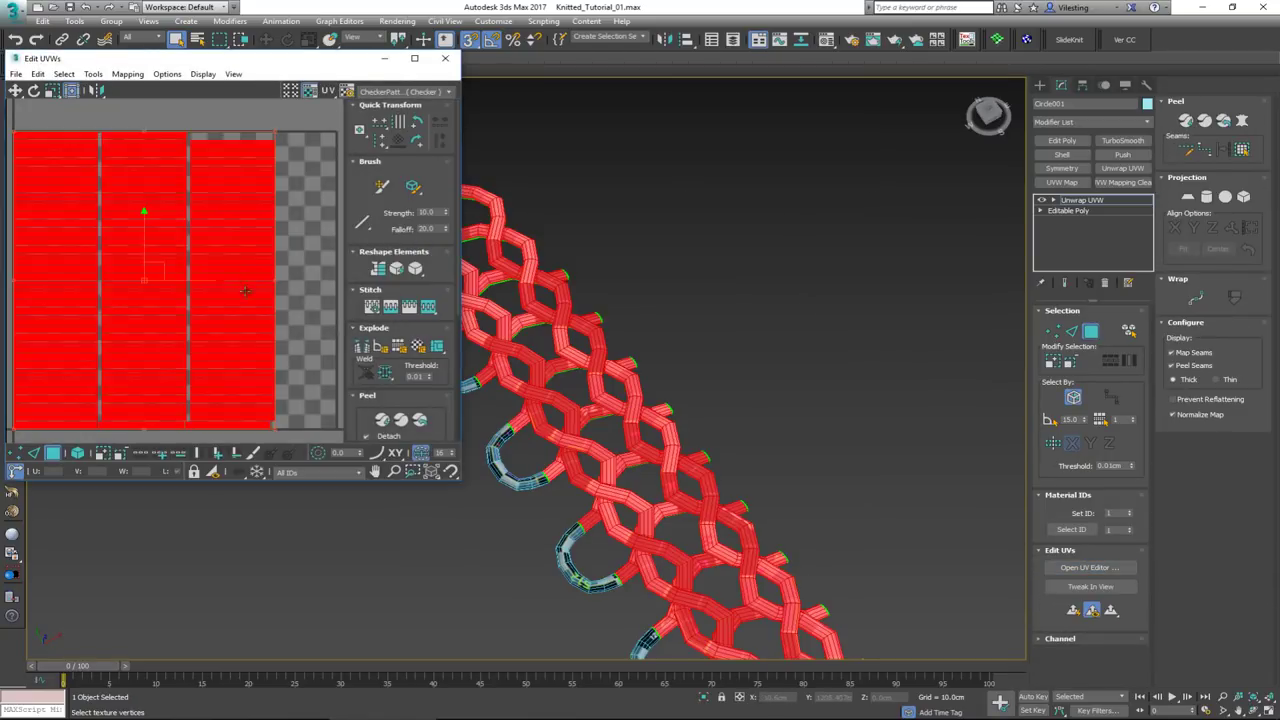
# Pack all the selected UV elements with Rescale enabled and 0.02 padding, and close the UV editor
pyautogui.scroll(-3, 375, 385)
pyautogui.scroll(-1, 372, 390)
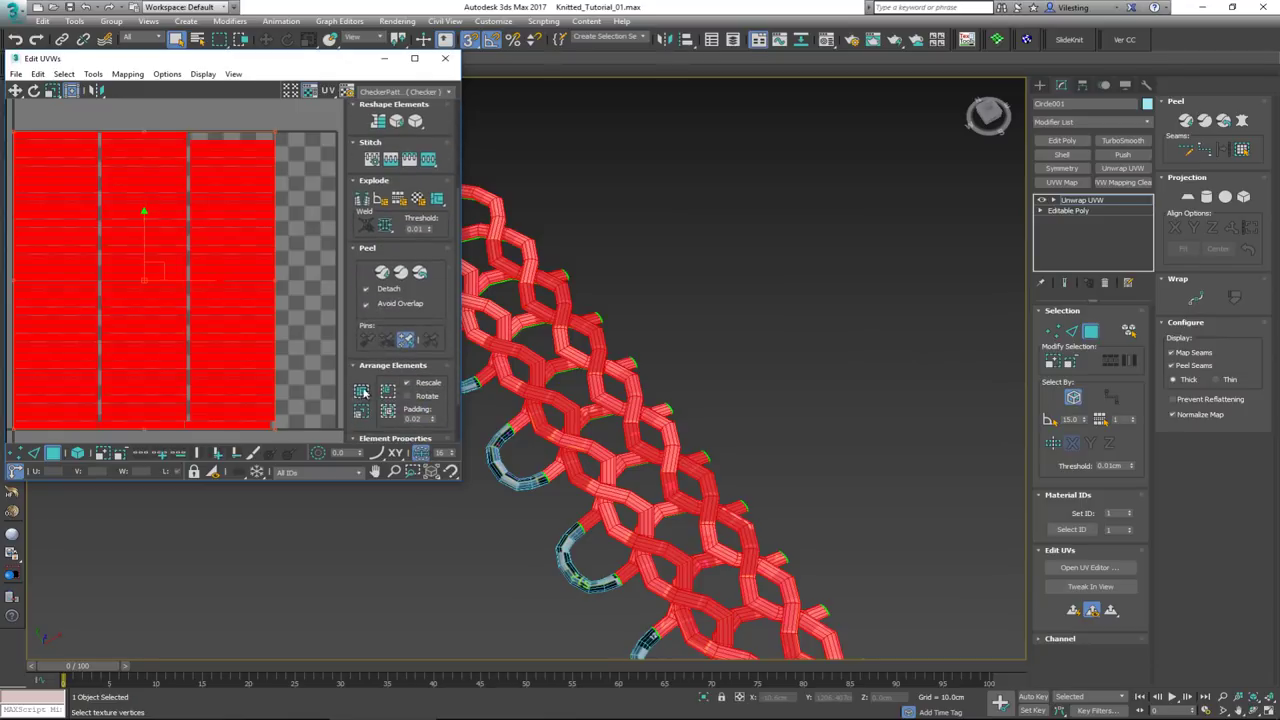
pyautogui.click(362, 396)
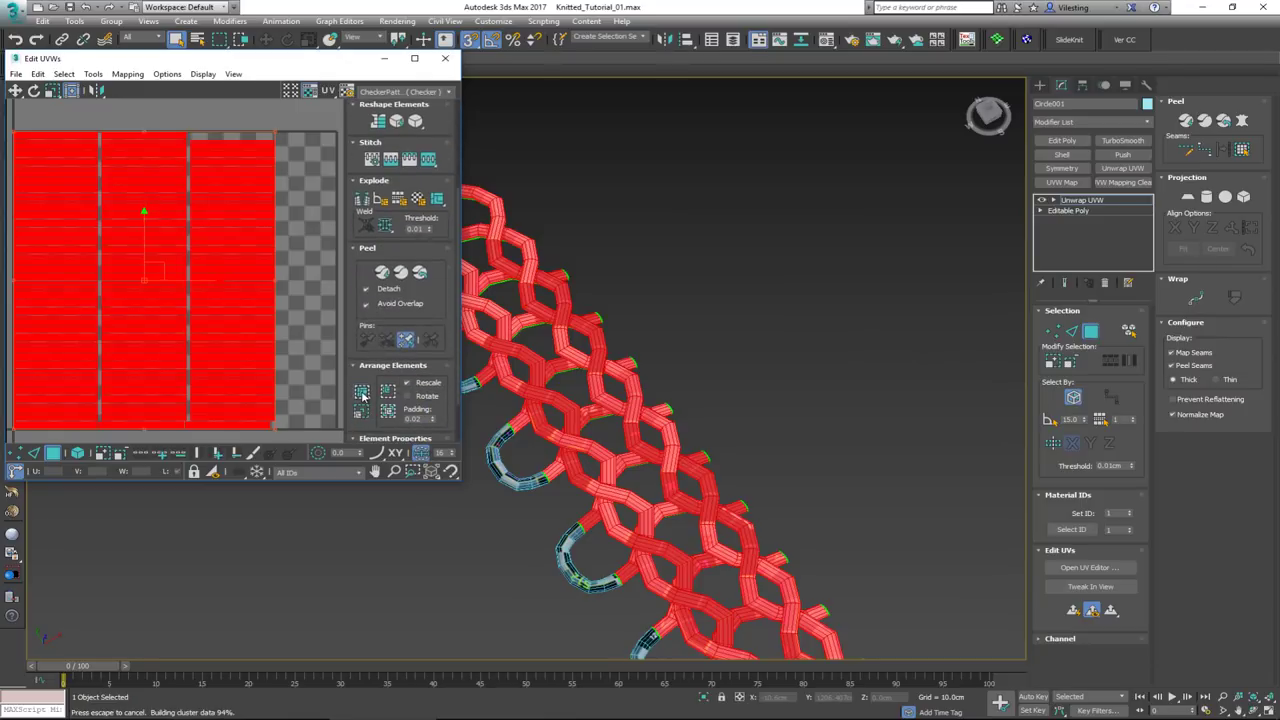
pyautogui.click(445, 58)
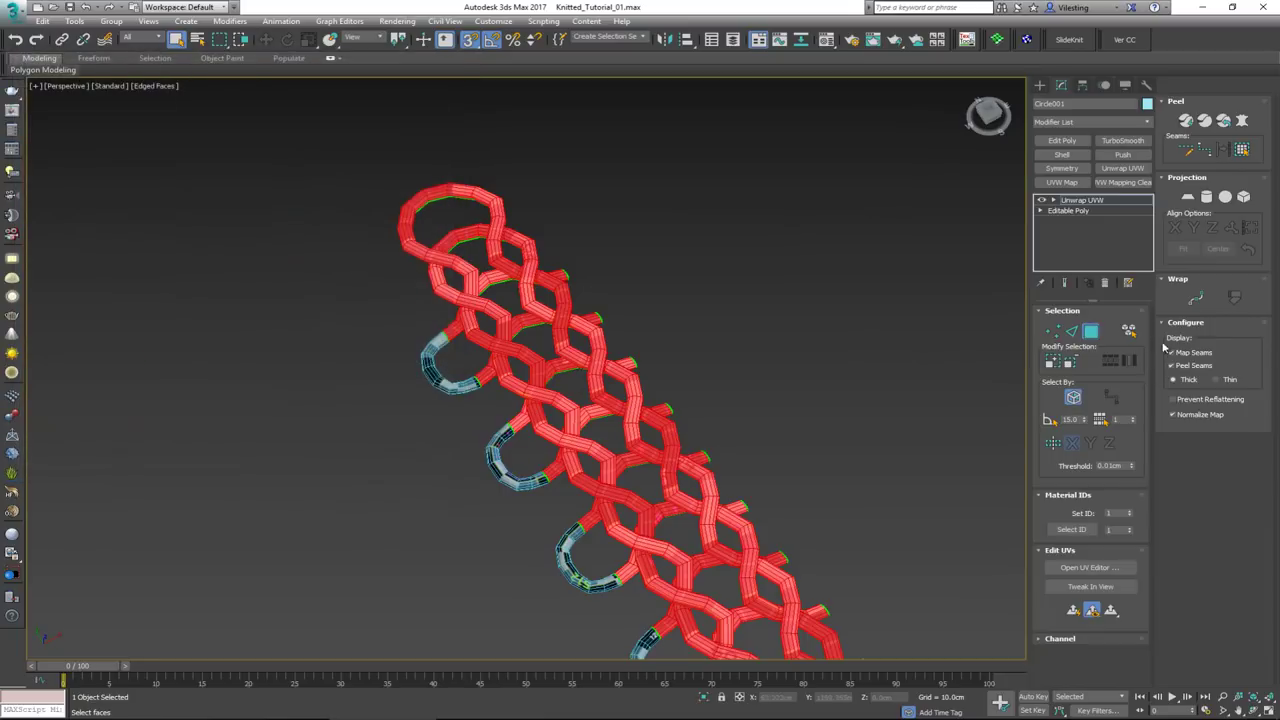
# Collapse the knitted strip and its Unwrap UVW modifier to an Editable Poly and clear the selection
pyautogui.rightClick(588, 373)
pyautogui.moveTo(634, 497)
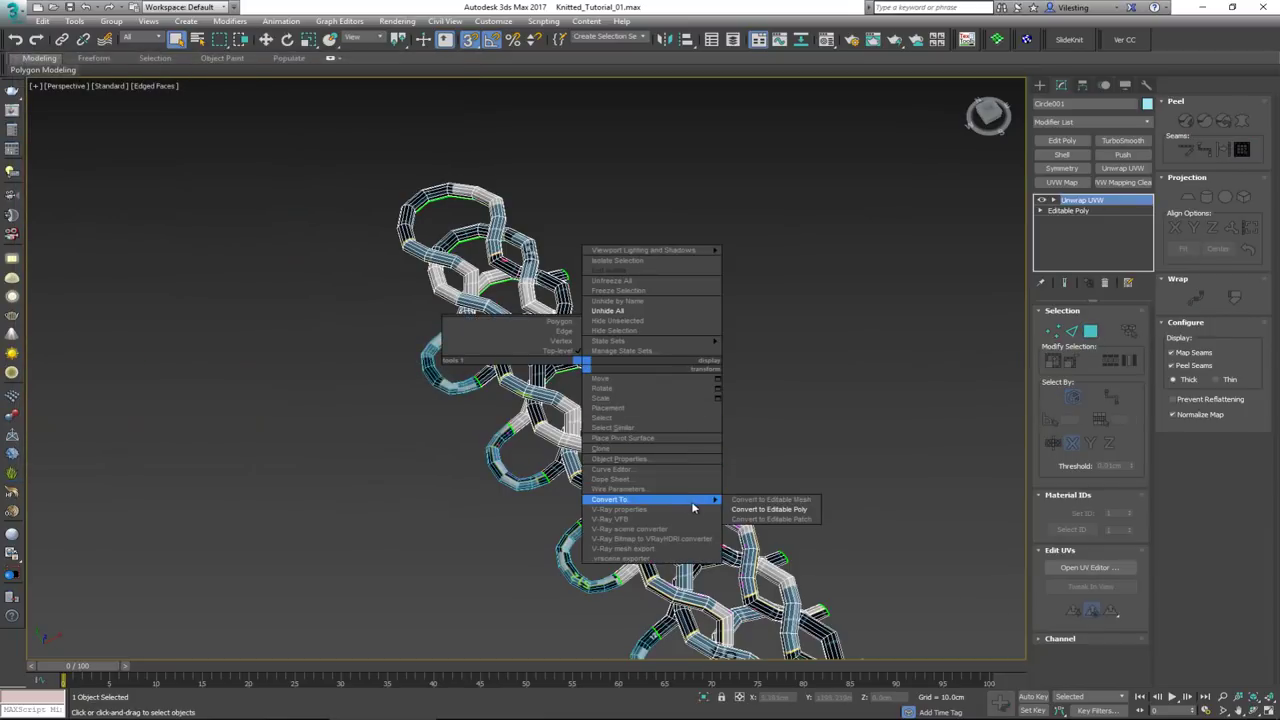
pyautogui.click(766, 509)
pyautogui.click(723, 377)
# Inspect the finished knitted strip along its whole length and at its starting end, with and without edged faces
pyautogui.moveTo(723, 377); pyautogui.dragTo(651, 329, button='middle')
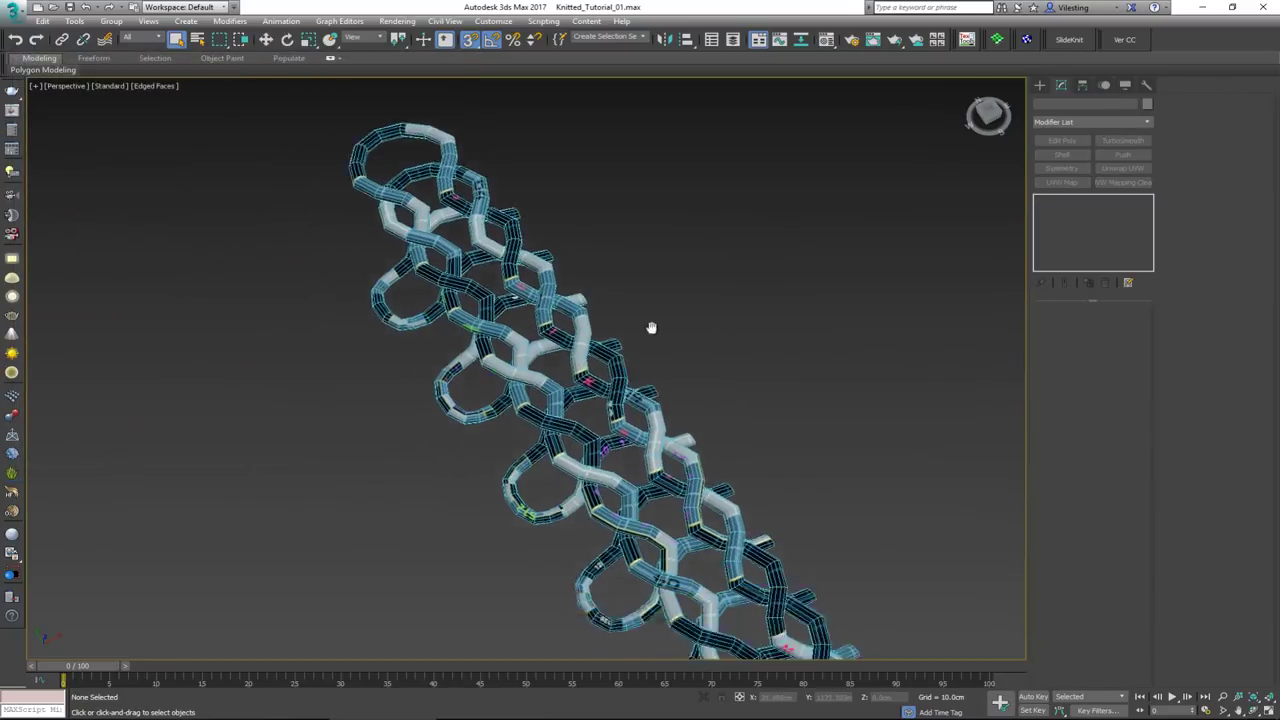
pyautogui.press('F4')
pyautogui.scroll(-3, 652, 330)
pyautogui.scroll(-3, 519, 310)
pyautogui.moveTo(684, 410)
pyautogui.mouseDown(button='middle')
pyautogui.moveTo(491, 306)
pyautogui.moveTo(491, 285)
pyautogui.mouseUp(button='middle')
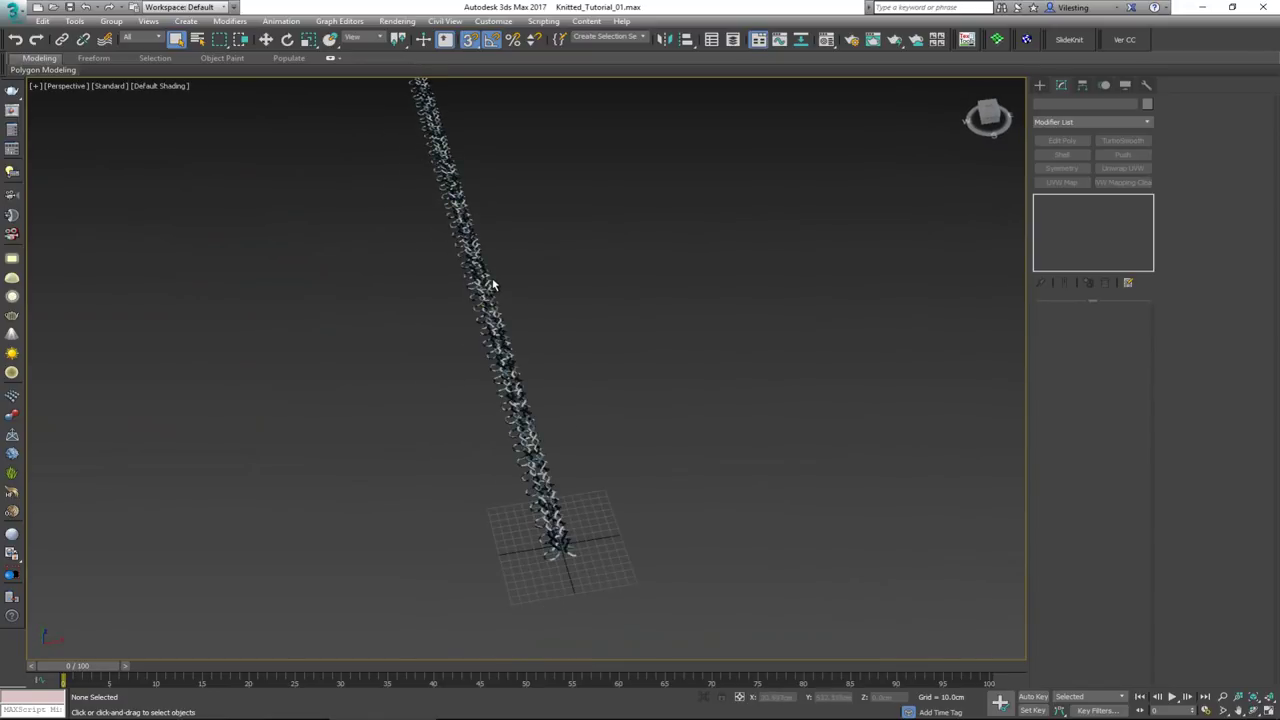
pyautogui.scroll(6, 563, 490)
pyautogui.press('F4')
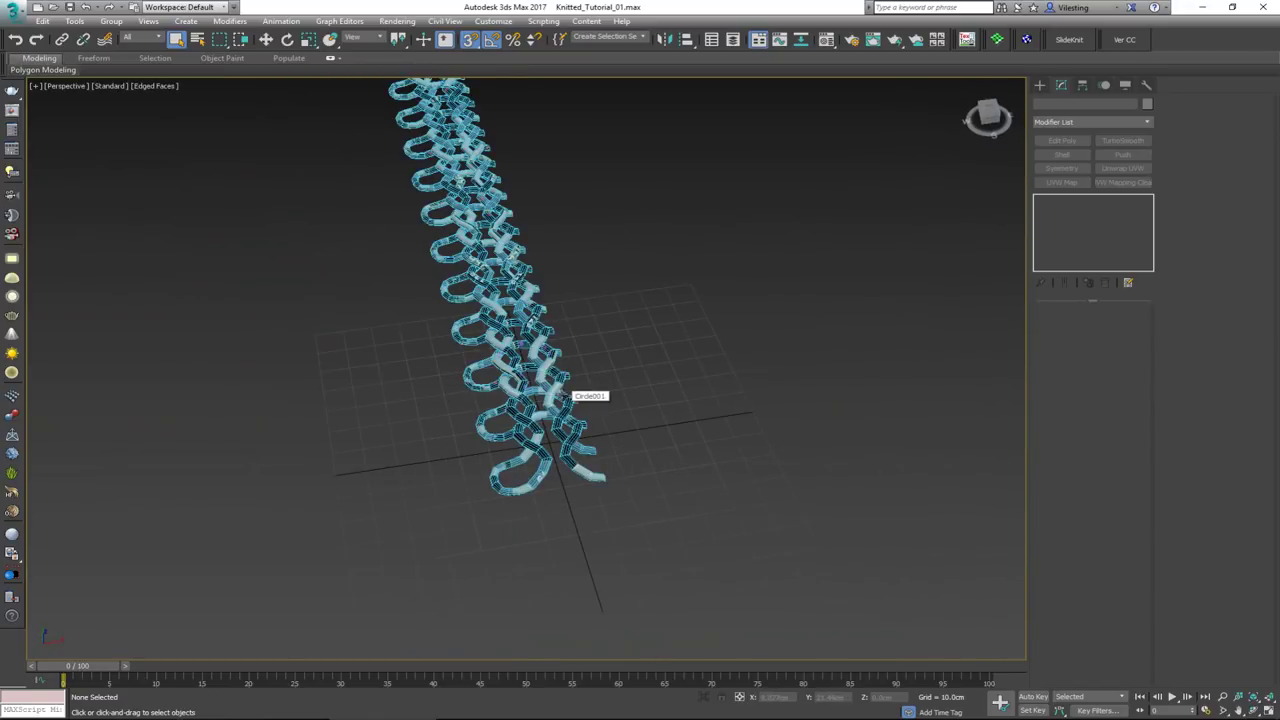
pyautogui.scroll(-8, 532, 404)
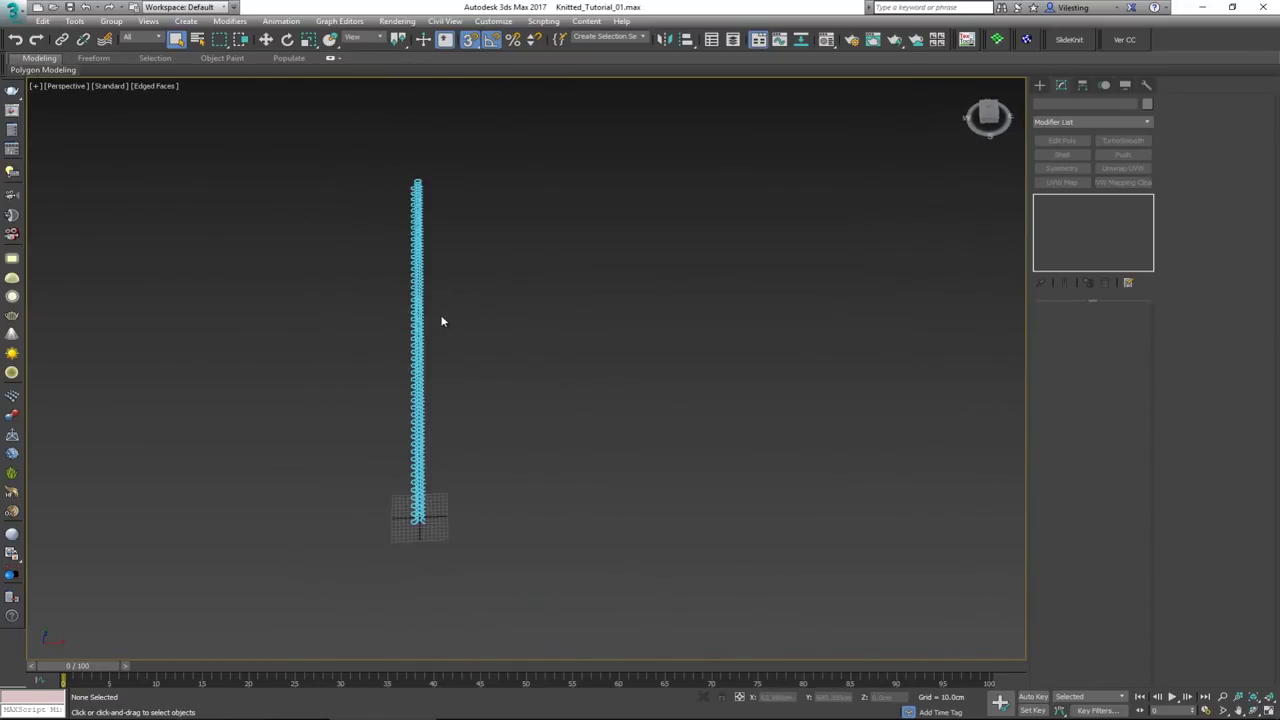
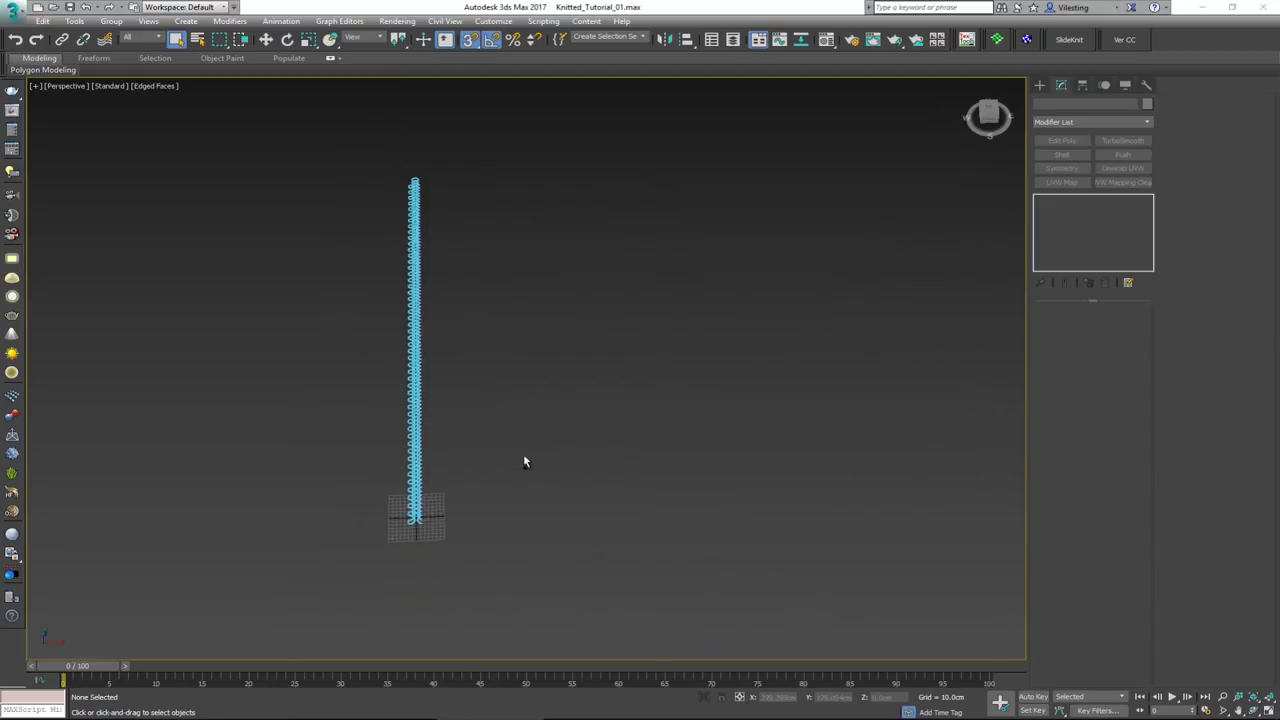
pyautogui.scroll(6, 432, 505)
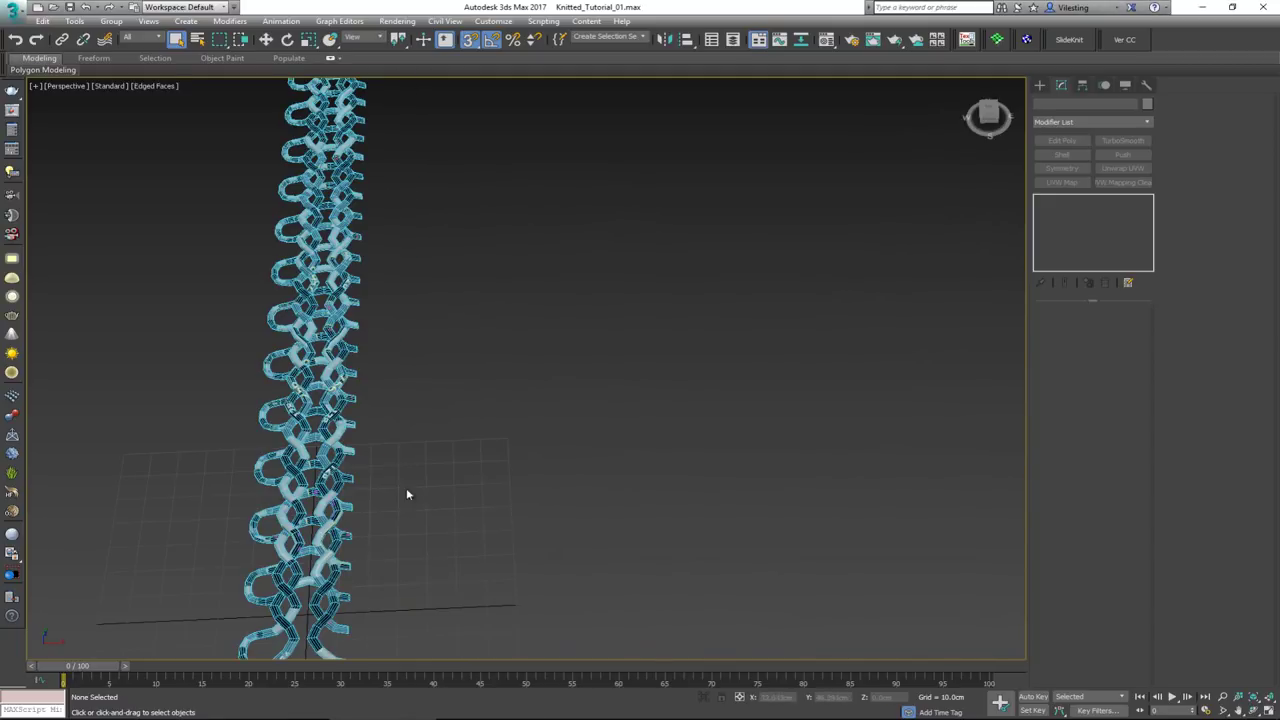
pyautogui.scroll(-5, 406, 494)
pyautogui.moveTo(500, 400); pyautogui.dragTo(529, 457, button='middle')
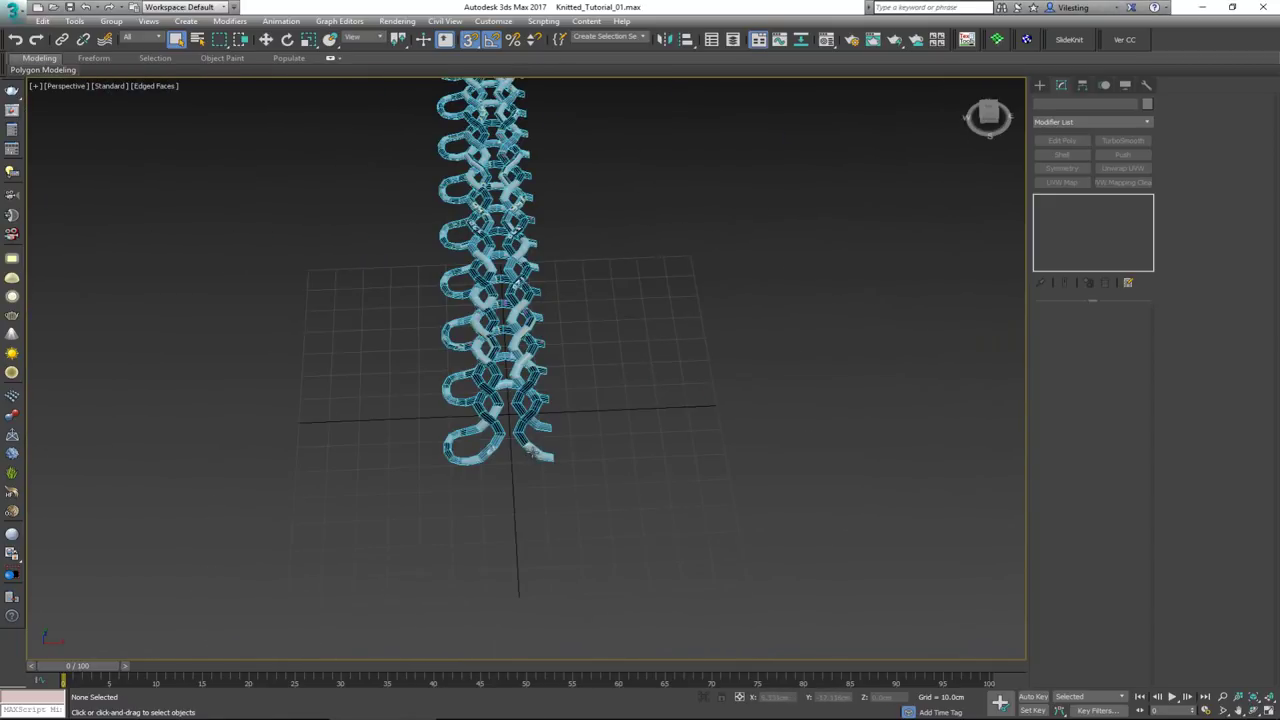
# Try cloning the knitted strip sideways as 50 copies, snapping from the starting row's side-loop joint to that row's opposite open end
pyautogui.click(527, 454)
pyautogui.scroll(-5, 525, 460)
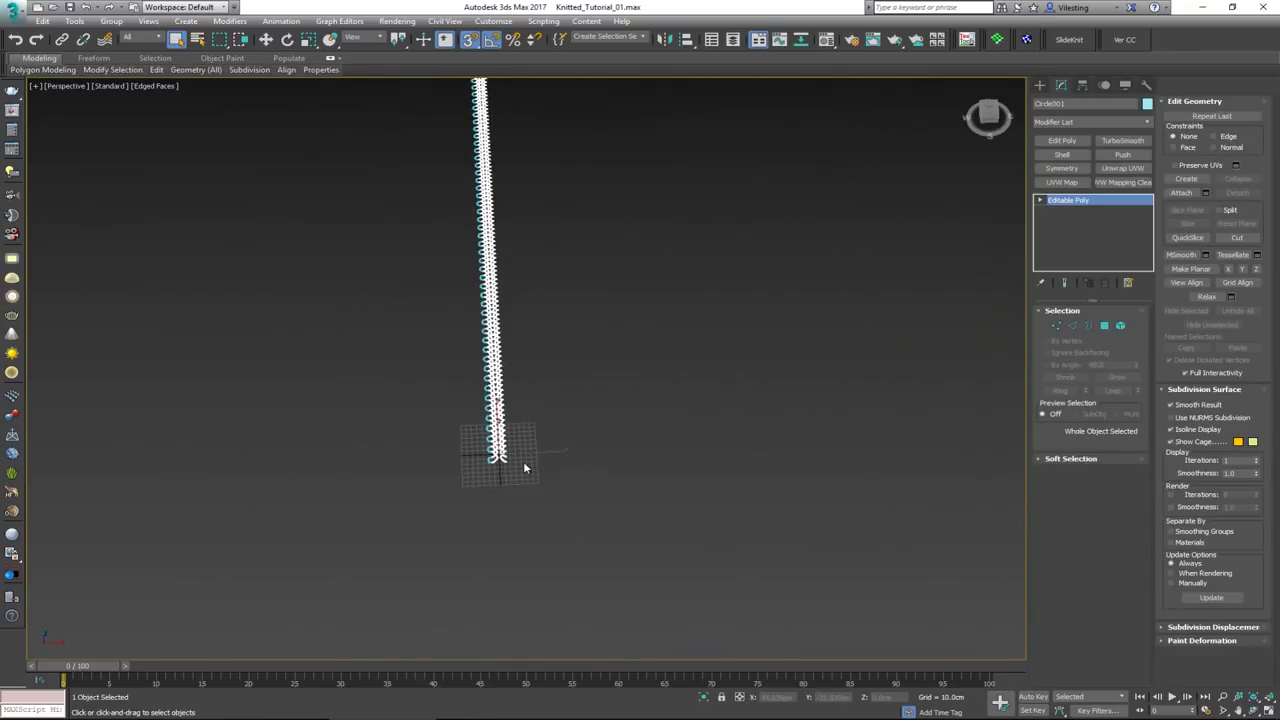
pyautogui.scroll(5, 524, 467)
pyautogui.scroll(3, 451, 464)
pyautogui.press('z')
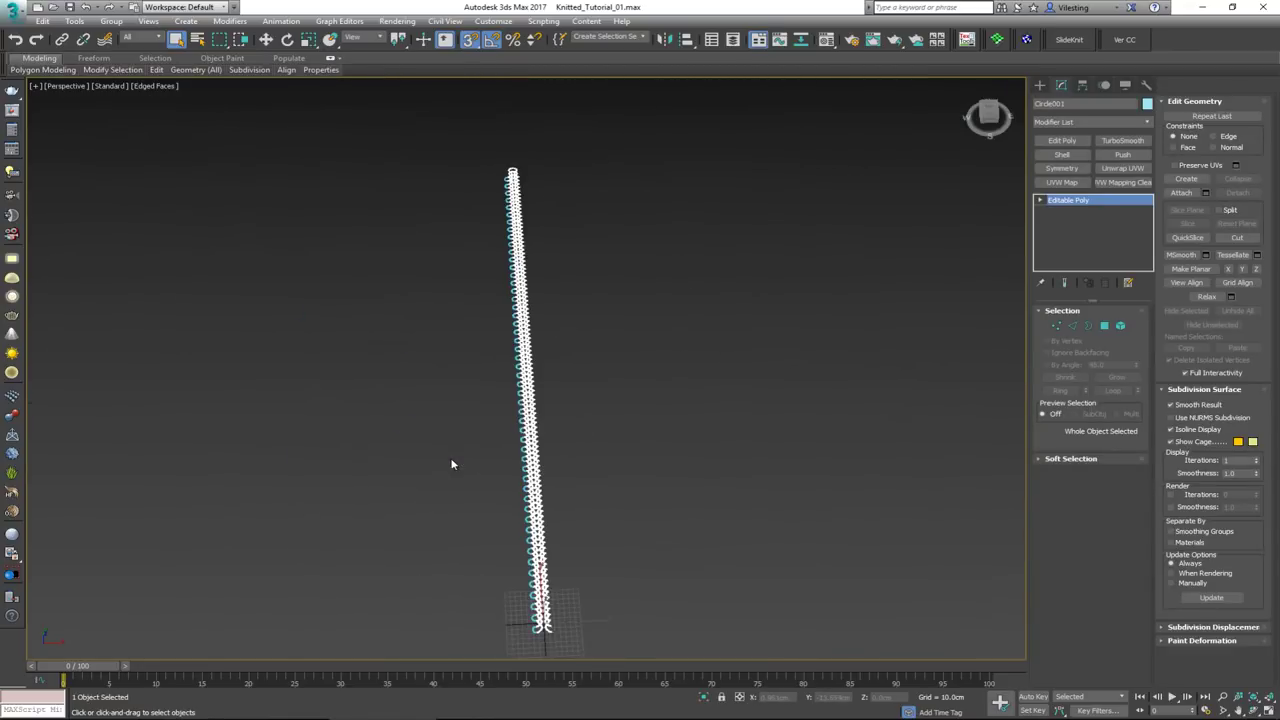
pyautogui.scroll(5, 495, 533)
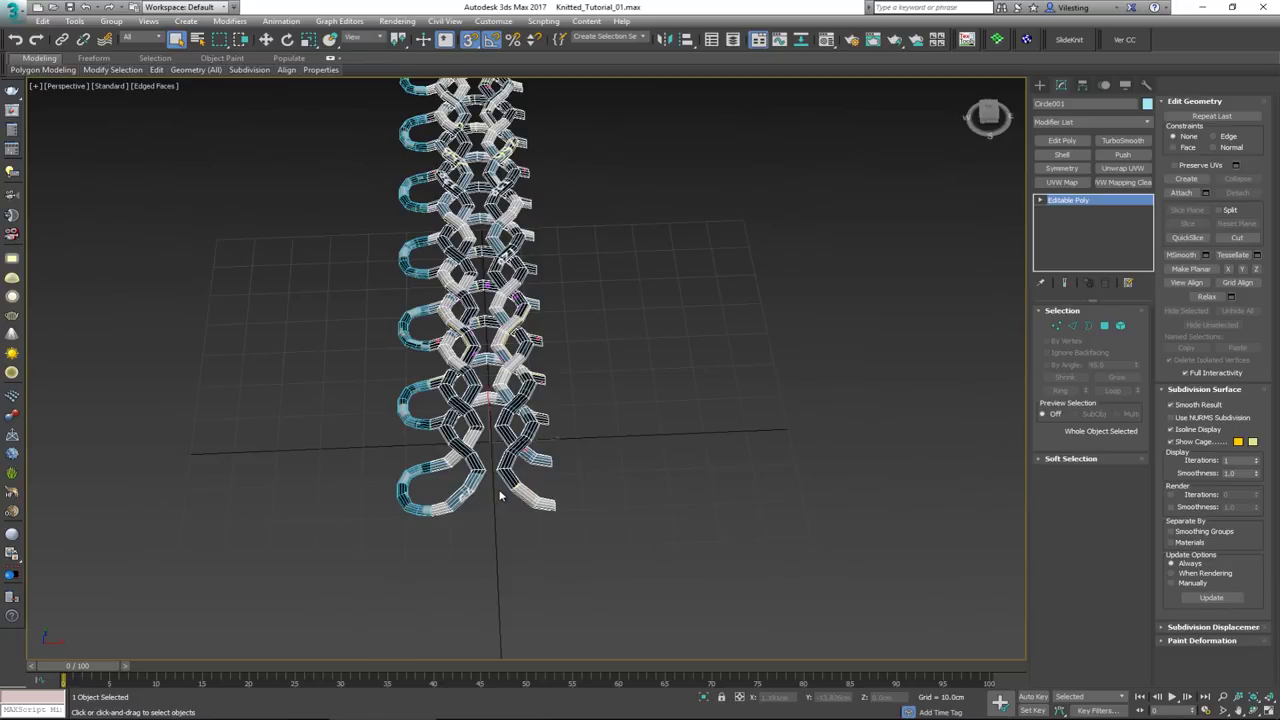
pyautogui.scroll(4, 440, 510)
pyautogui.press('w')
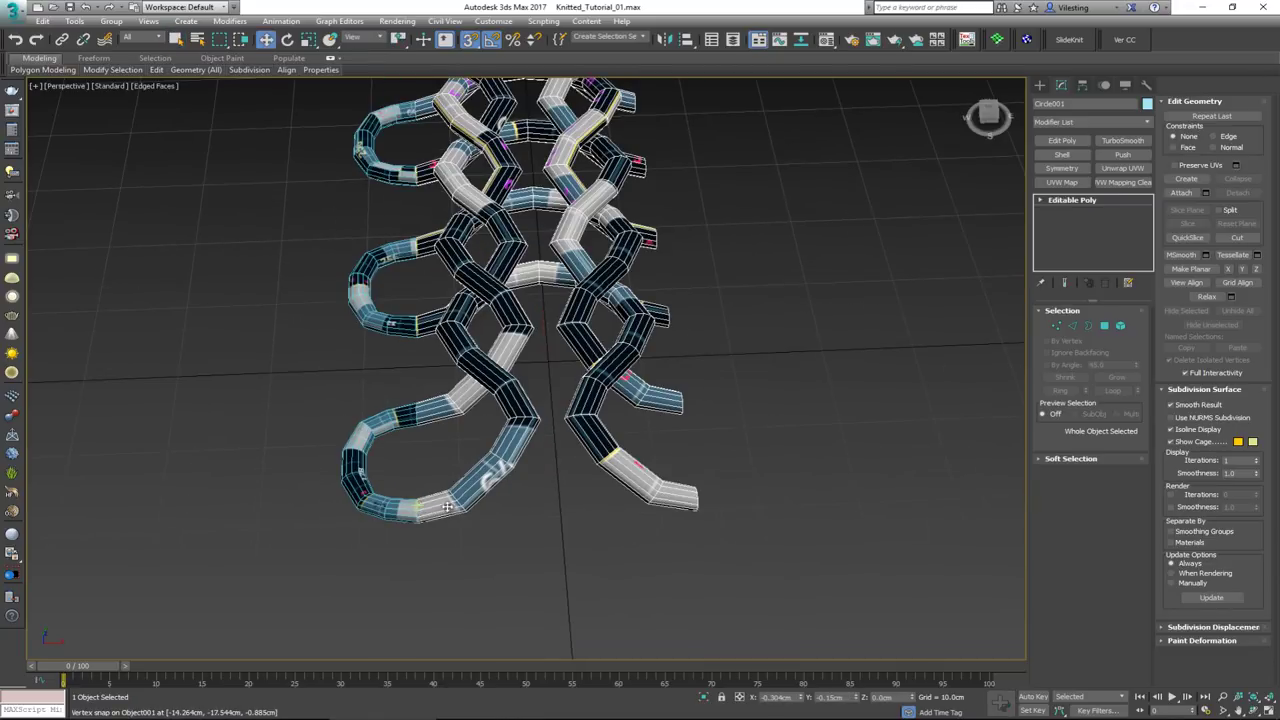
pyautogui.moveTo(423, 506)
pyautogui.keyDown('shift'); pyautogui.mouseDown()
pyautogui.moveTo(640, 508)
pyautogui.moveTo(698, 498)
pyautogui.moveTo(698, 484)
pyautogui.mouseUp(); pyautogui.keyUp('shift')
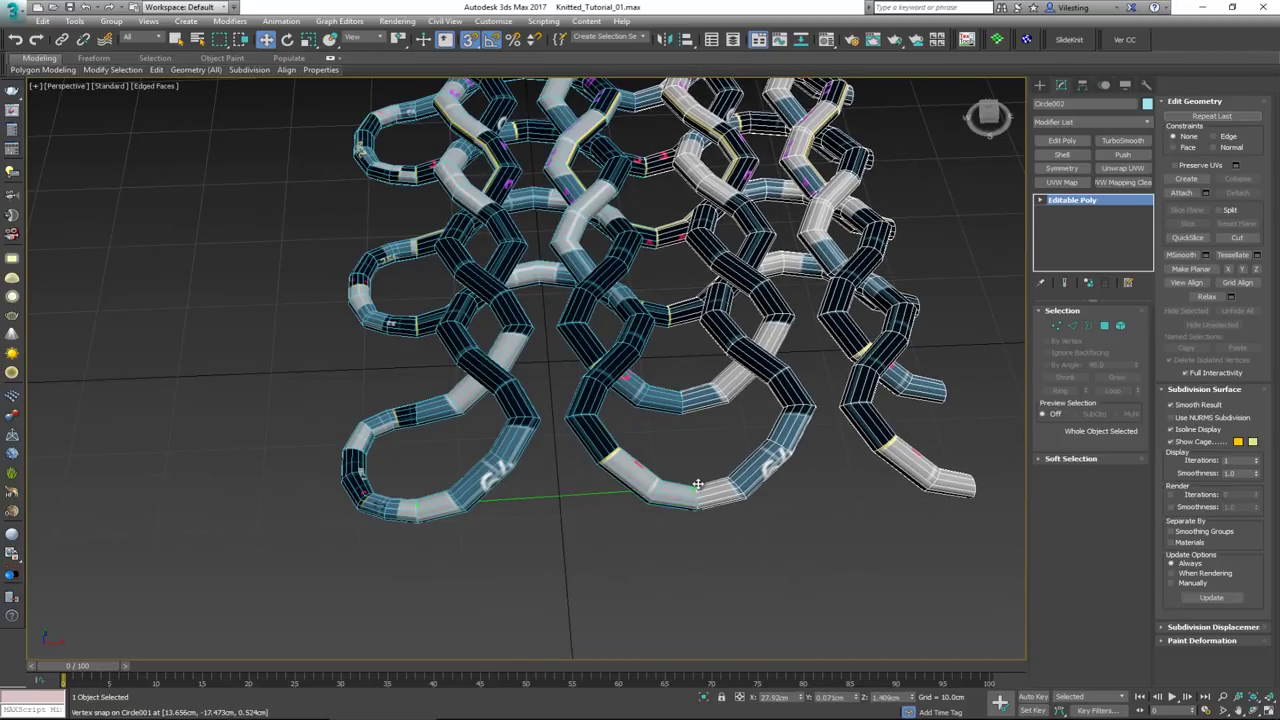
pyautogui.keyDown('shift'); pyautogui.moveTo(697, 484); pyautogui.dragTo(697, 484); pyautogui.keyUp('shift')
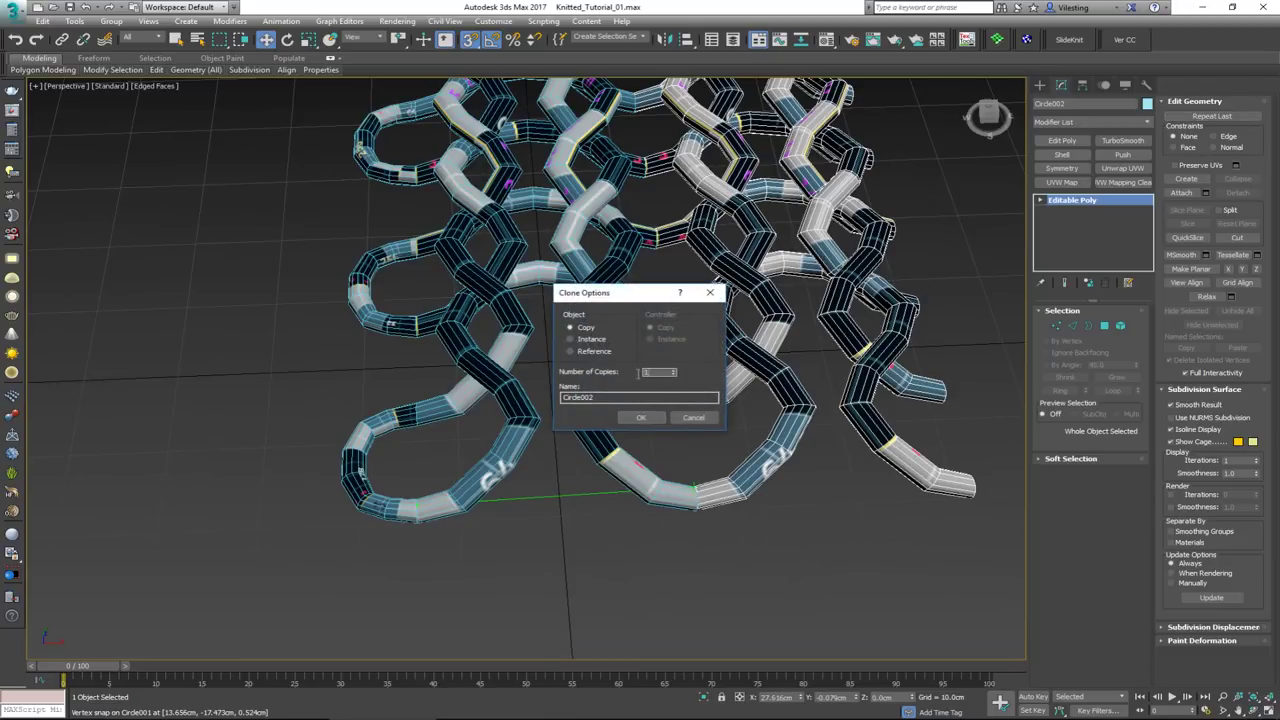
pyautogui.write('10')
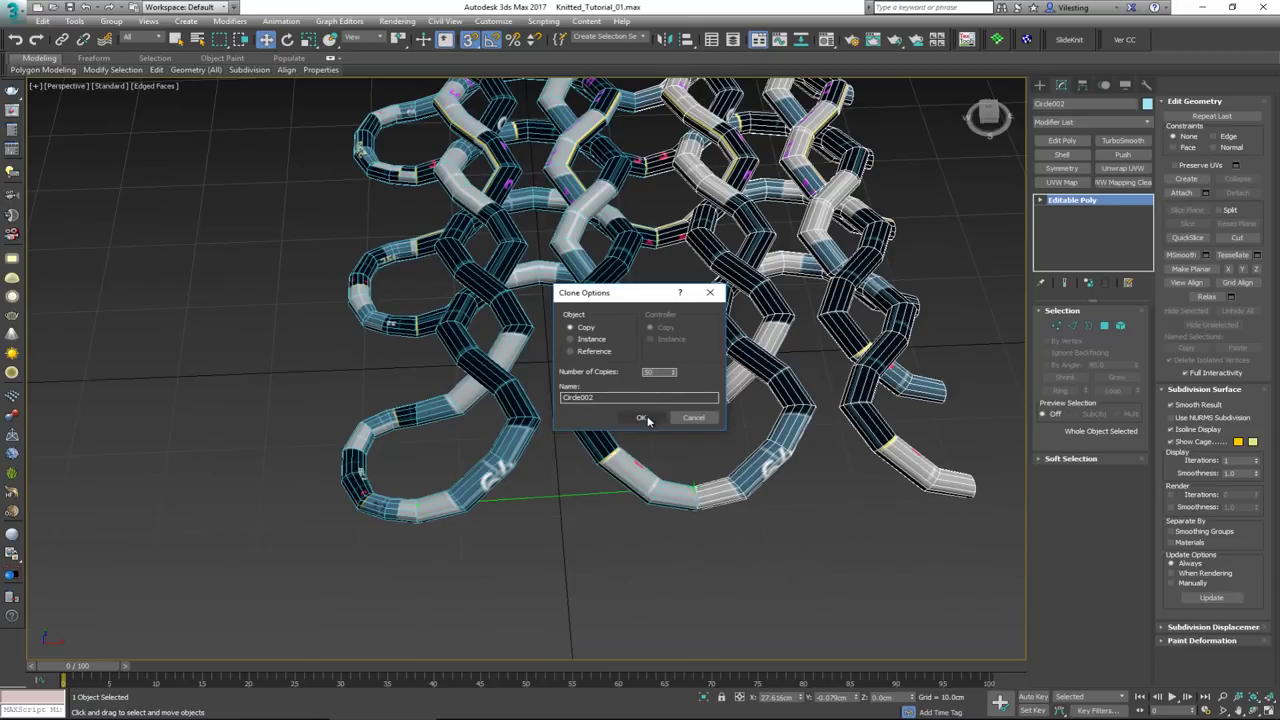
pyautogui.click(645, 417)
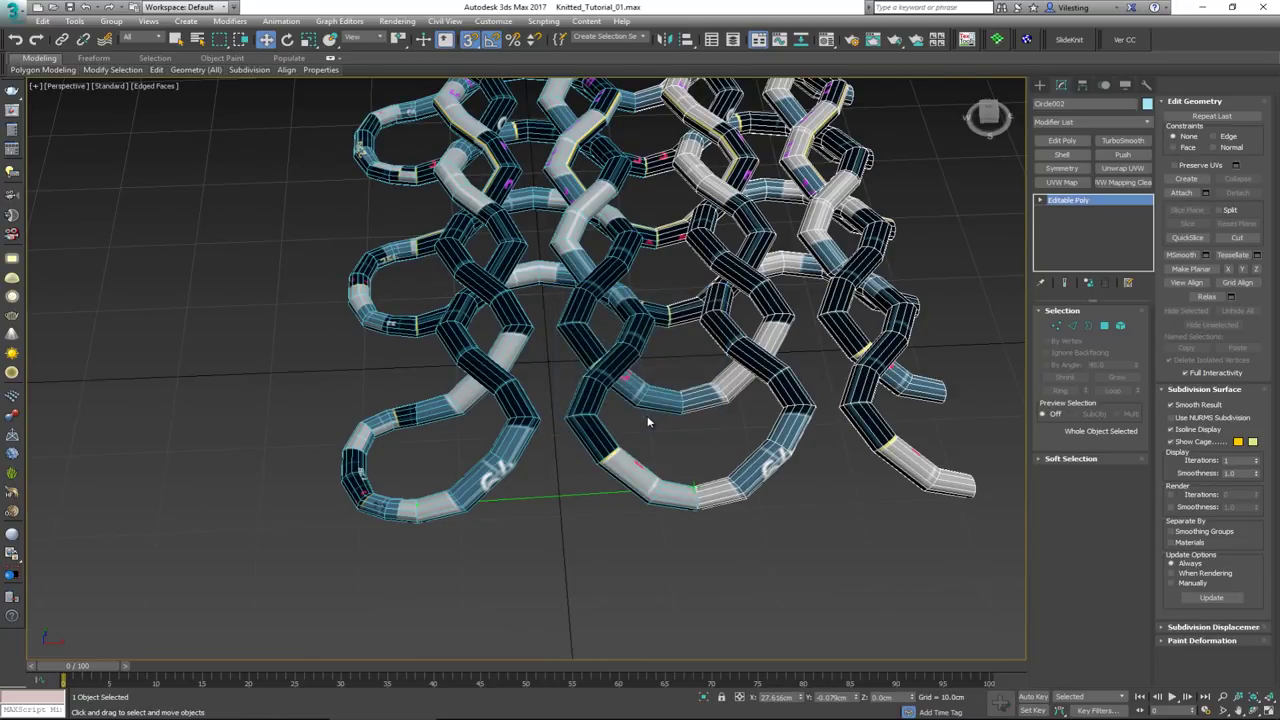
# Check the joint between neighbouring copies and remove the 50 cloned strips, keeping the original strip and its side loops
pyautogui.scroll(5, 705, 500)
pyautogui.scroll(4, 709, 502)
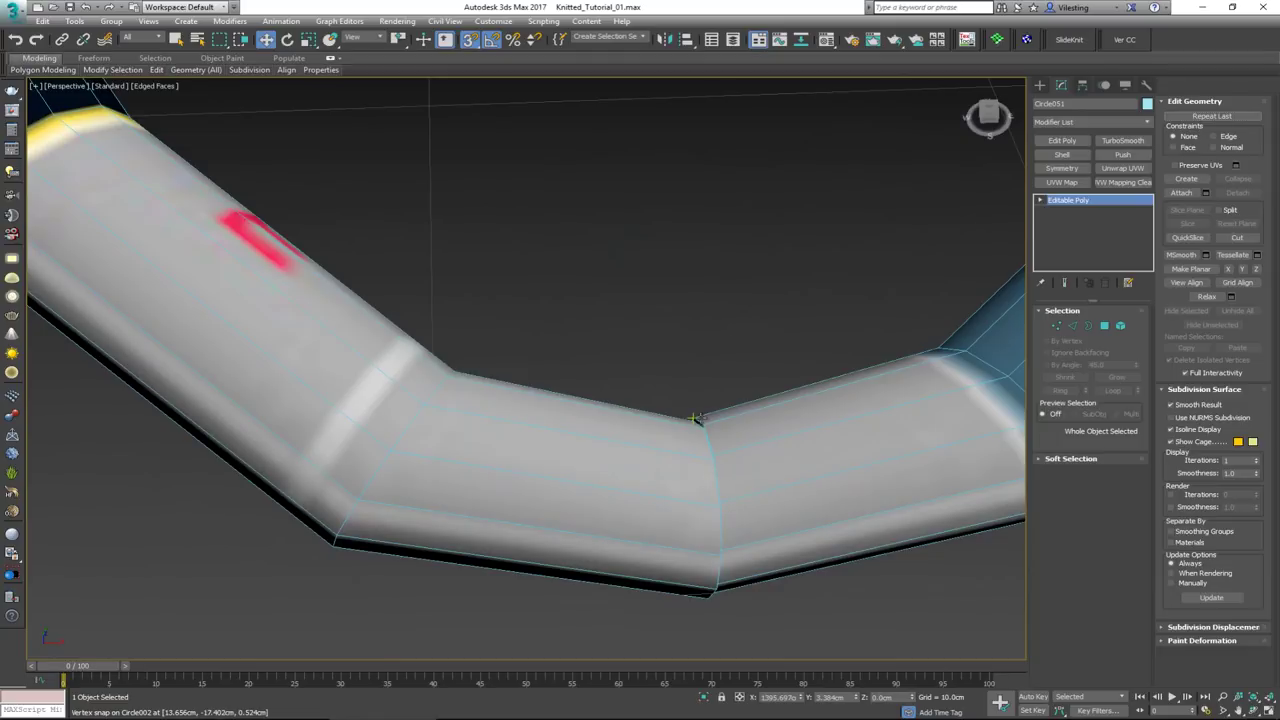
pyautogui.moveTo(700, 421); pyautogui.dragTo(682, 428, button='middle')
pyautogui.scroll(-15, 682, 428)
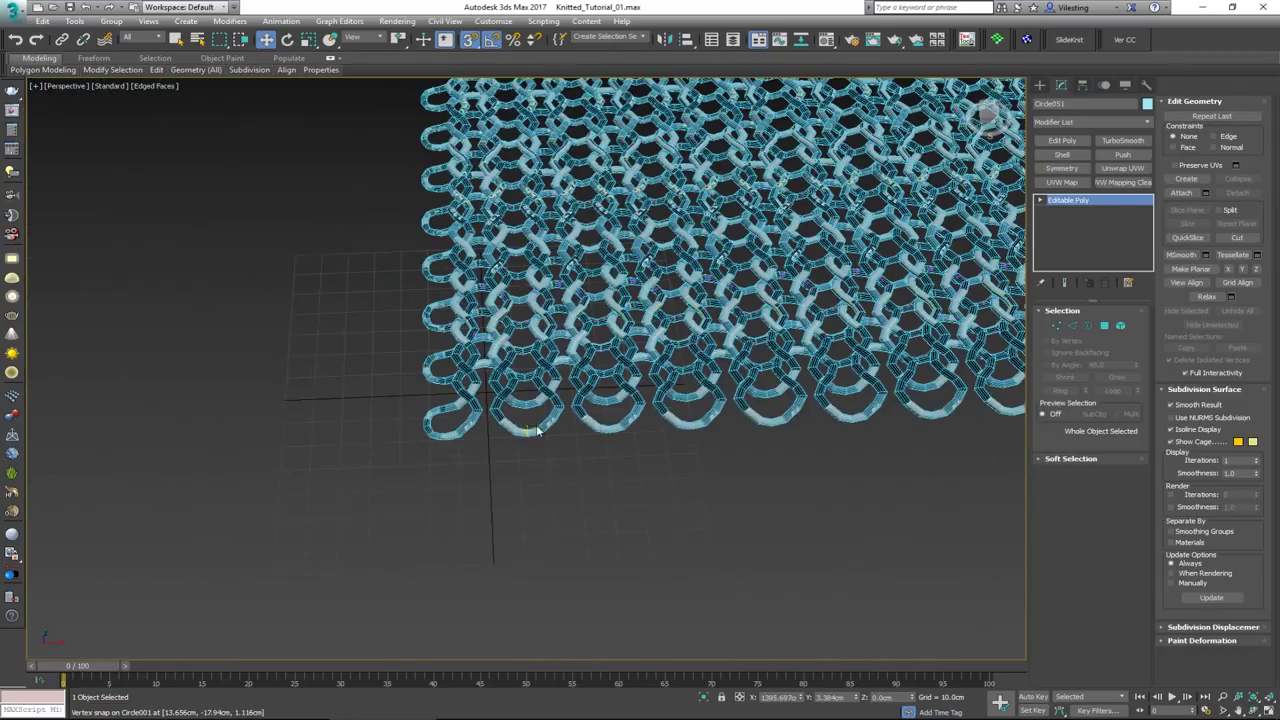
pyautogui.scroll(-4, 537, 494)
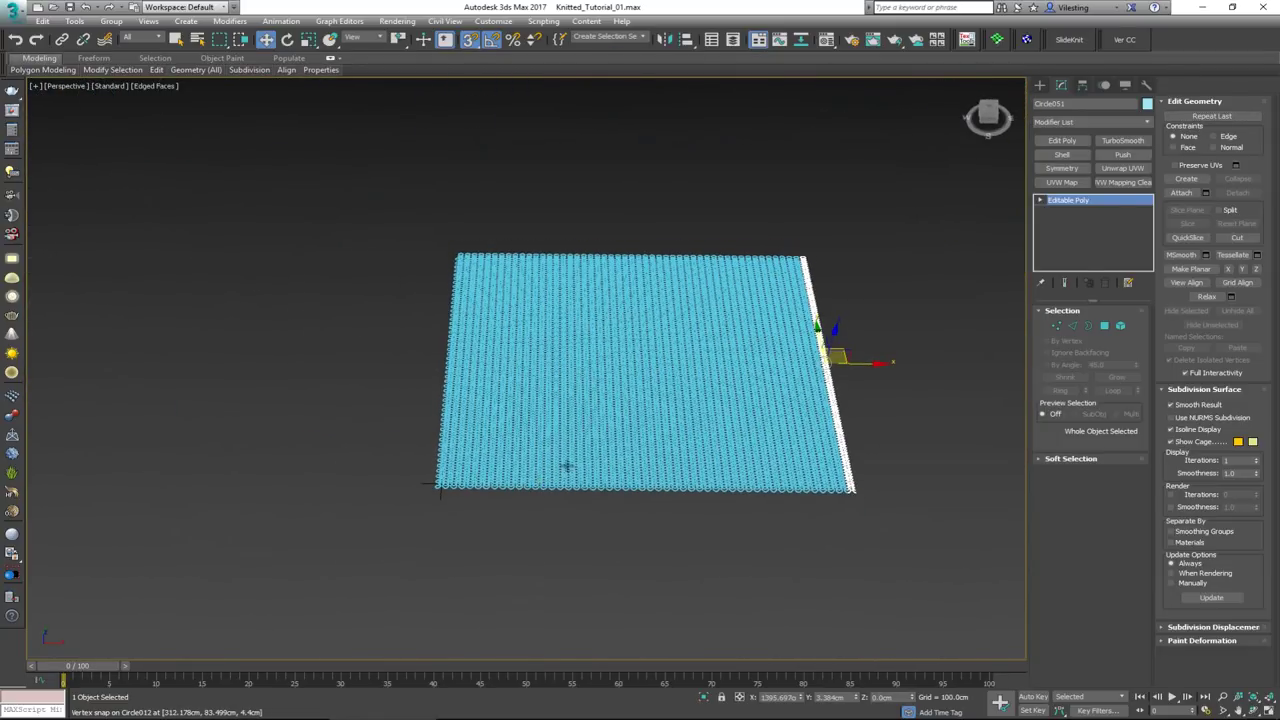
pyautogui.moveTo(454, 563); pyautogui.dragTo(448, 554)
pyautogui.scroll(3, 446, 498)
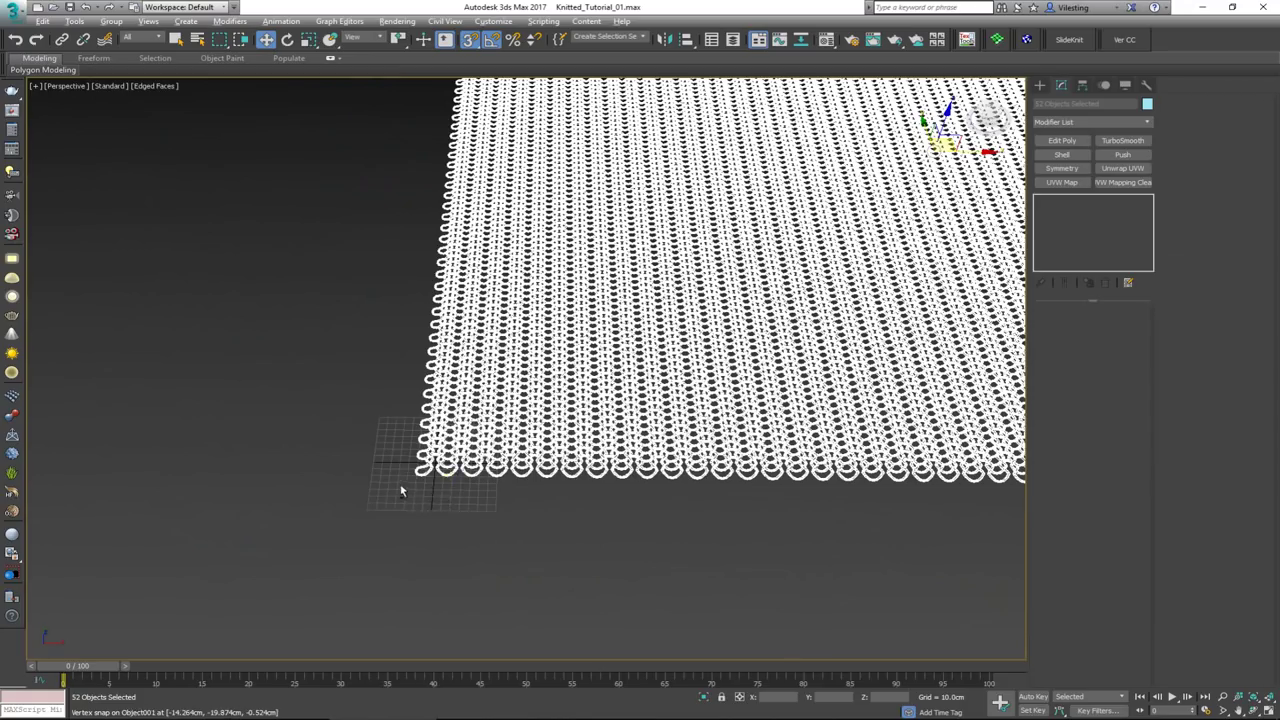
pyautogui.scroll(6, 450, 480)
pyautogui.scroll(3, 458, 473)
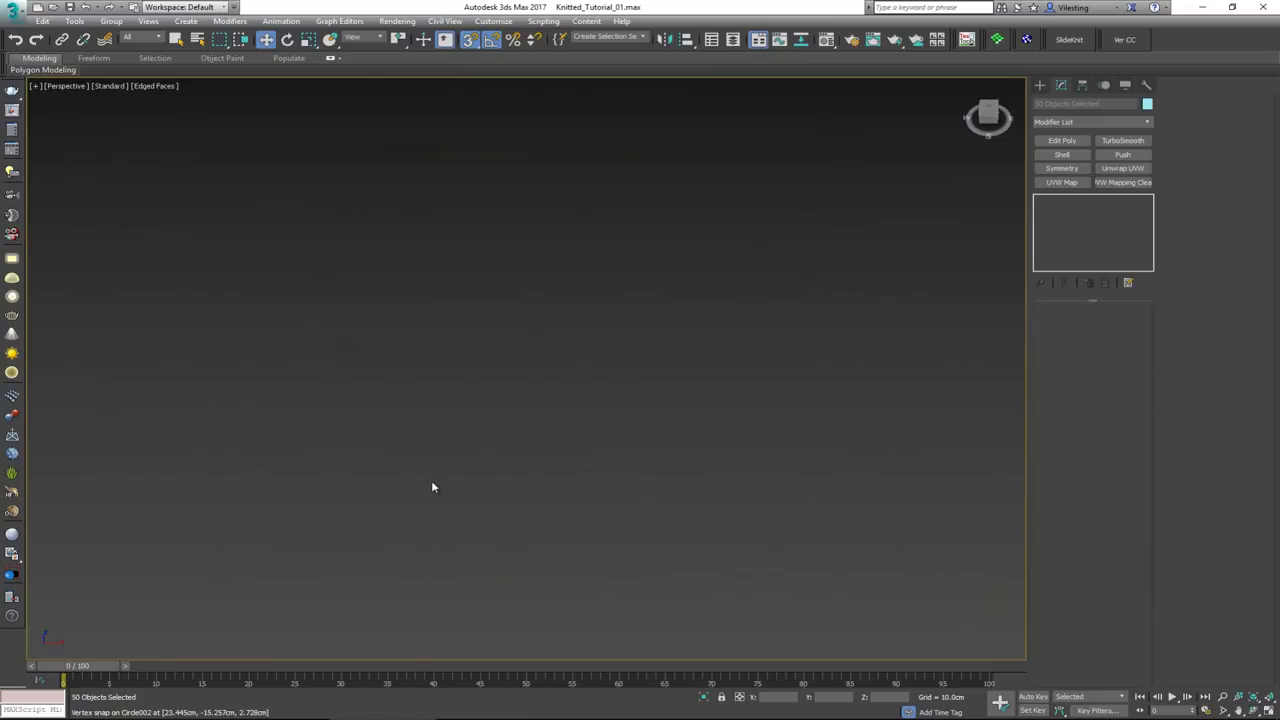
pyautogui.click(431, 483)
pyautogui.press('z')
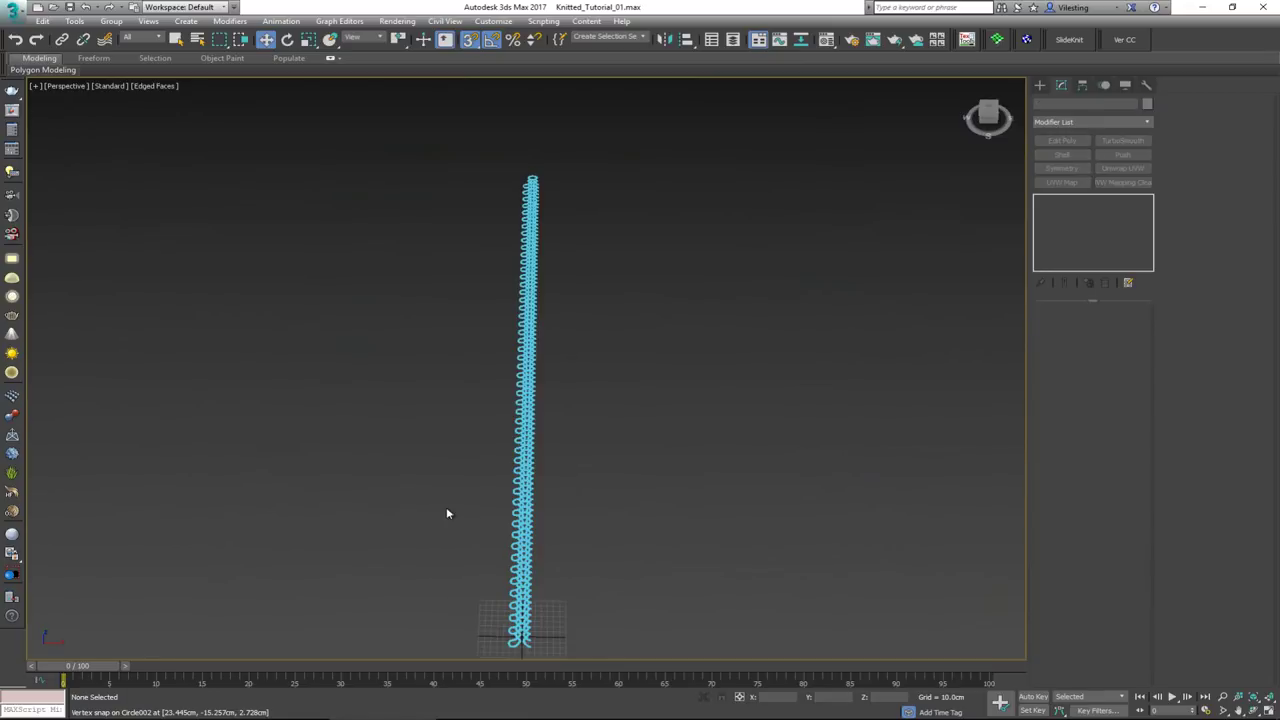
# Clone the original strip sideways as 50 copies, snapping from a mid-strip side-loop joint to the same row's opposite open end, and check the joint
pyautogui.moveTo(487, 529); pyautogui.dragTo(498, 454, button='middle')
pyautogui.scroll(4, 498, 459)
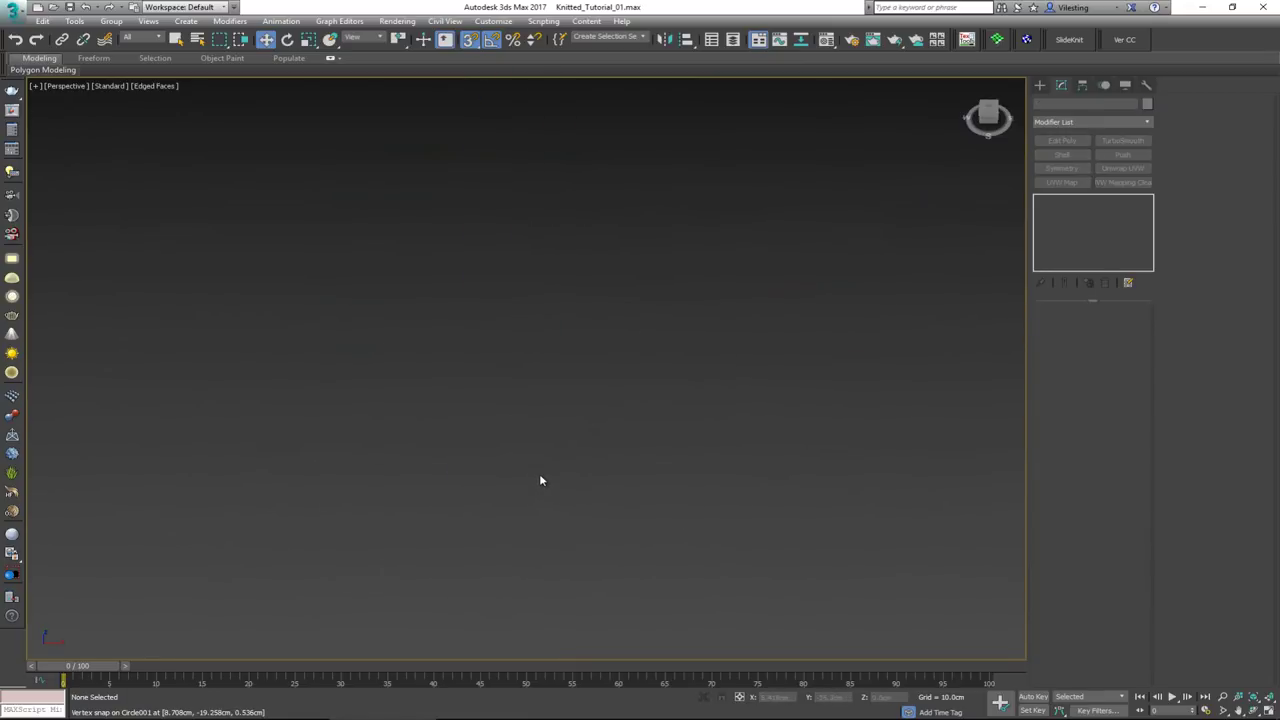
pyautogui.scroll(-3, 539, 481)
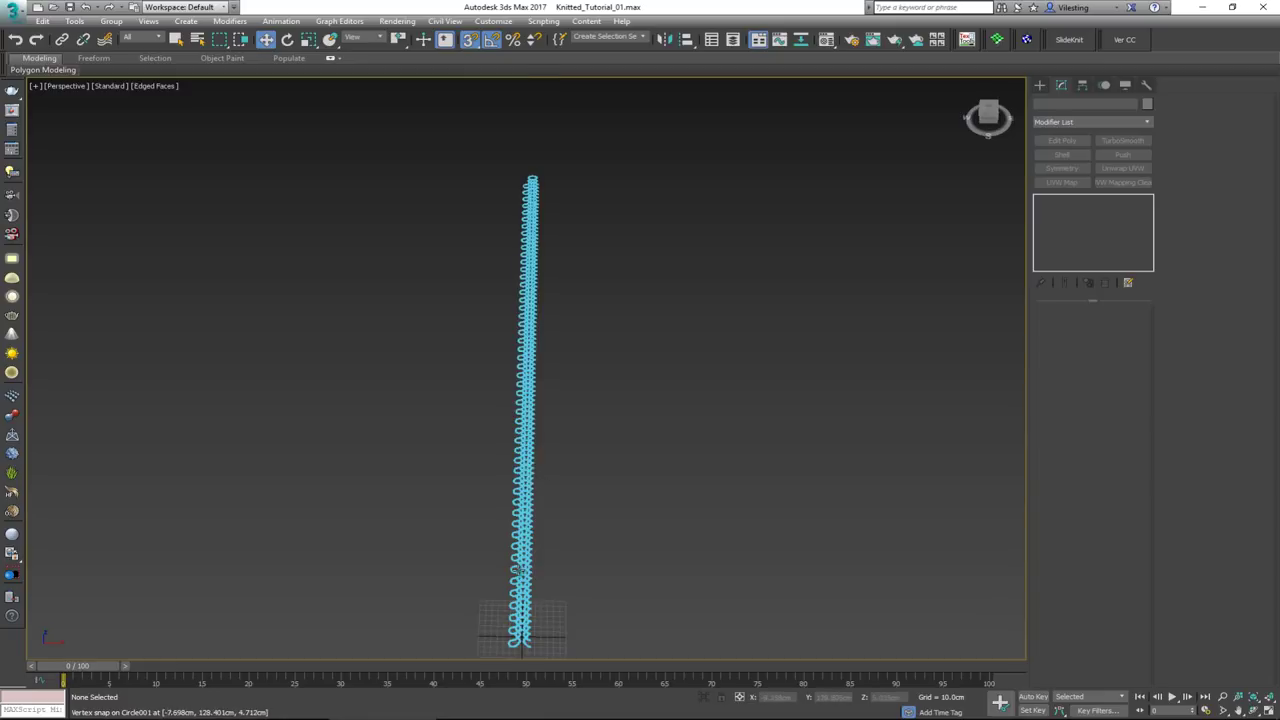
pyautogui.scroll(2, 530, 606)
pyautogui.click(530, 606)
pyautogui.scroll(-2, 530, 606)
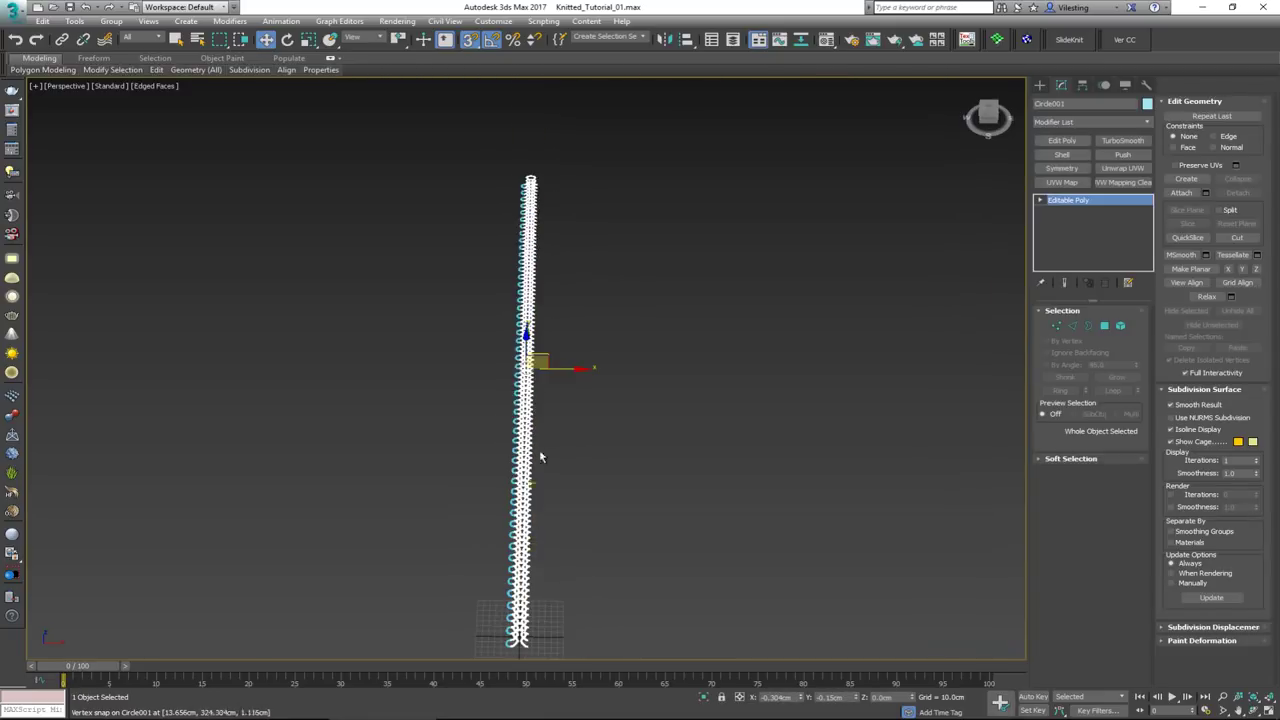
pyautogui.keyDown('alt'); pyautogui.moveTo(540, 451); pyautogui.dragTo(543, 365, button='middle'); pyautogui.keyUp('alt')
pyautogui.scroll(5, 543, 365)
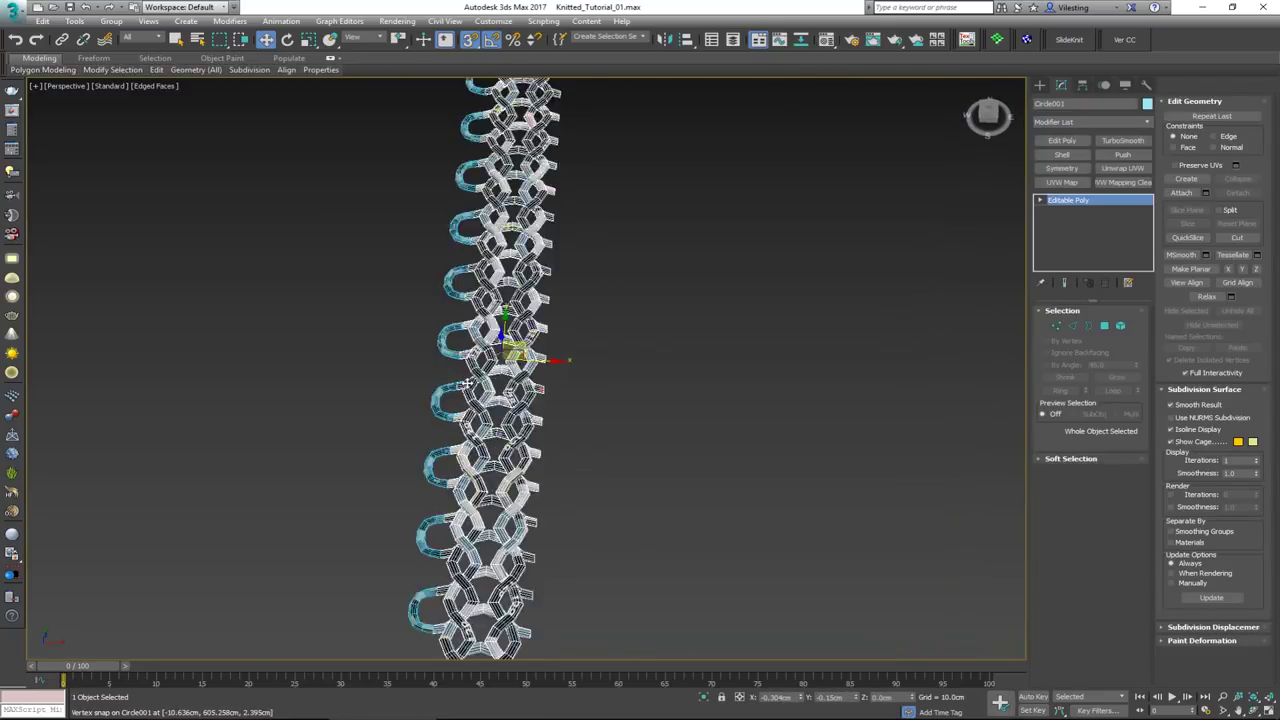
pyautogui.scroll(2, 488, 322)
pyautogui.moveTo(496, 324); pyautogui.dragTo(256, 469, button='middle')
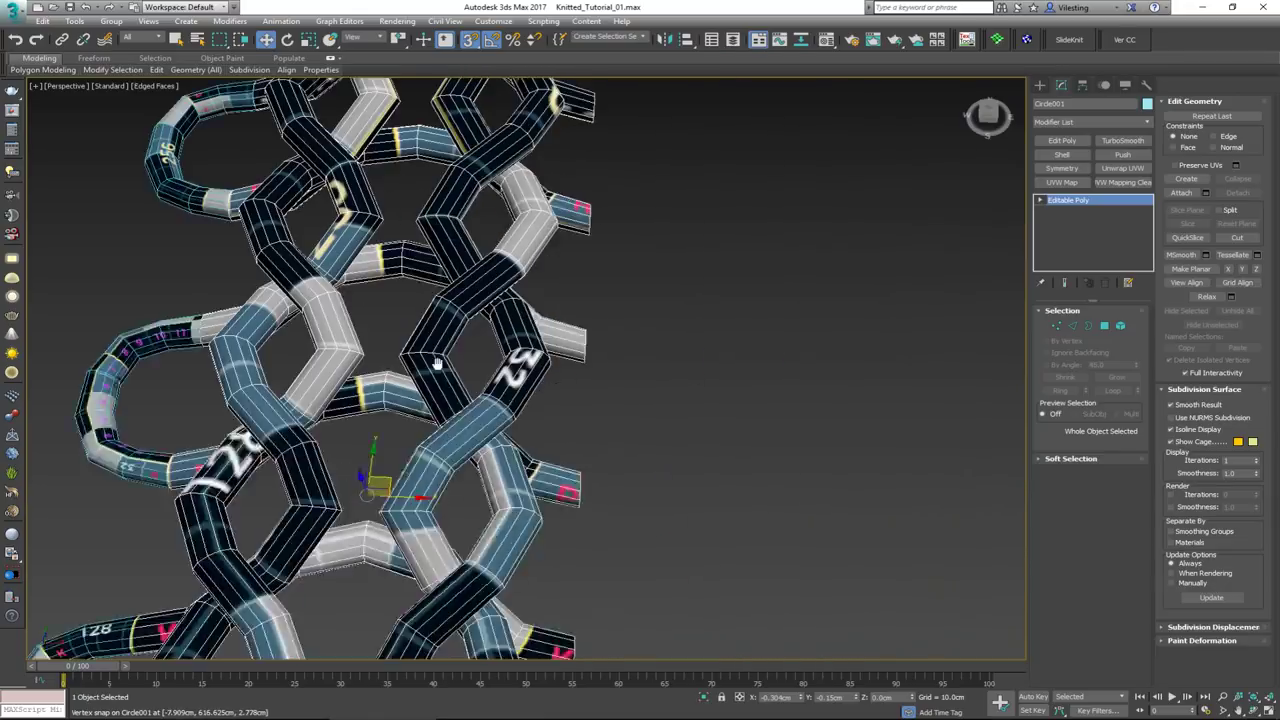
pyautogui.moveTo(437, 363); pyautogui.dragTo(289, 444, button='middle')
pyautogui.moveTo(340, 382); pyautogui.dragTo(514, 266, button='middle')
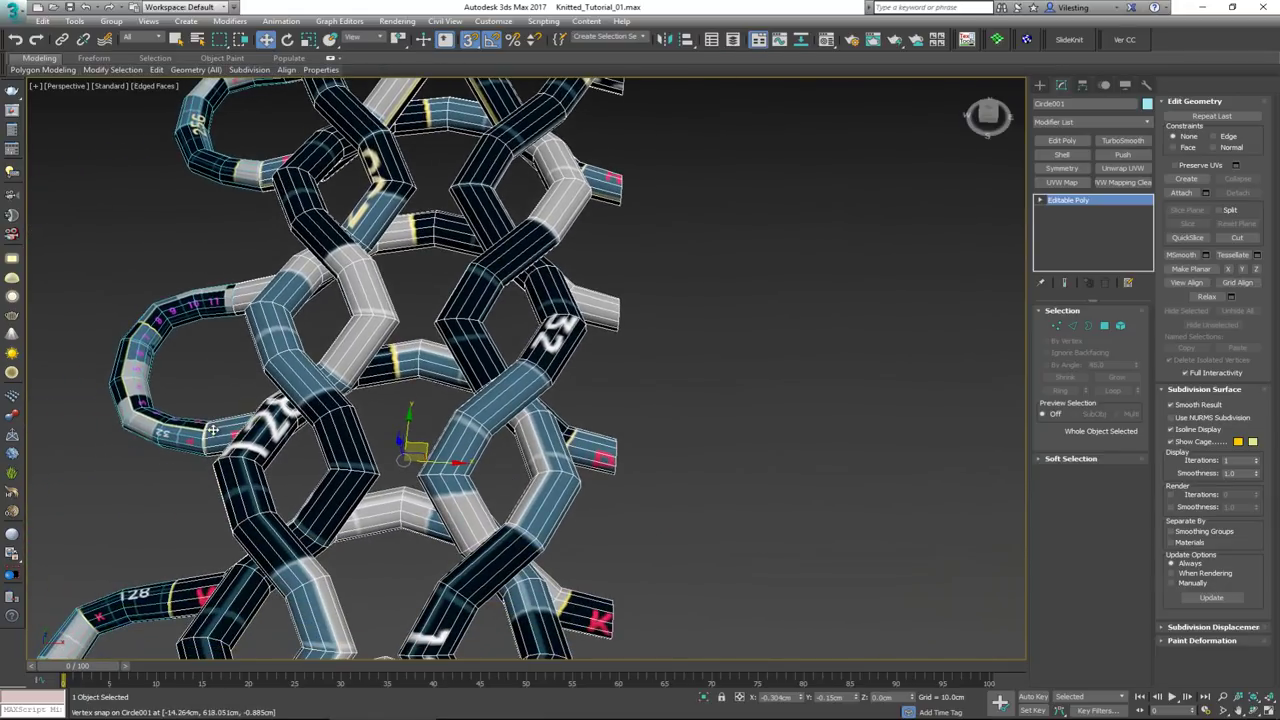
pyautogui.keyDown('shift'); pyautogui.moveTo(207, 430); pyautogui.dragTo(620, 450); pyautogui.keyUp('shift')
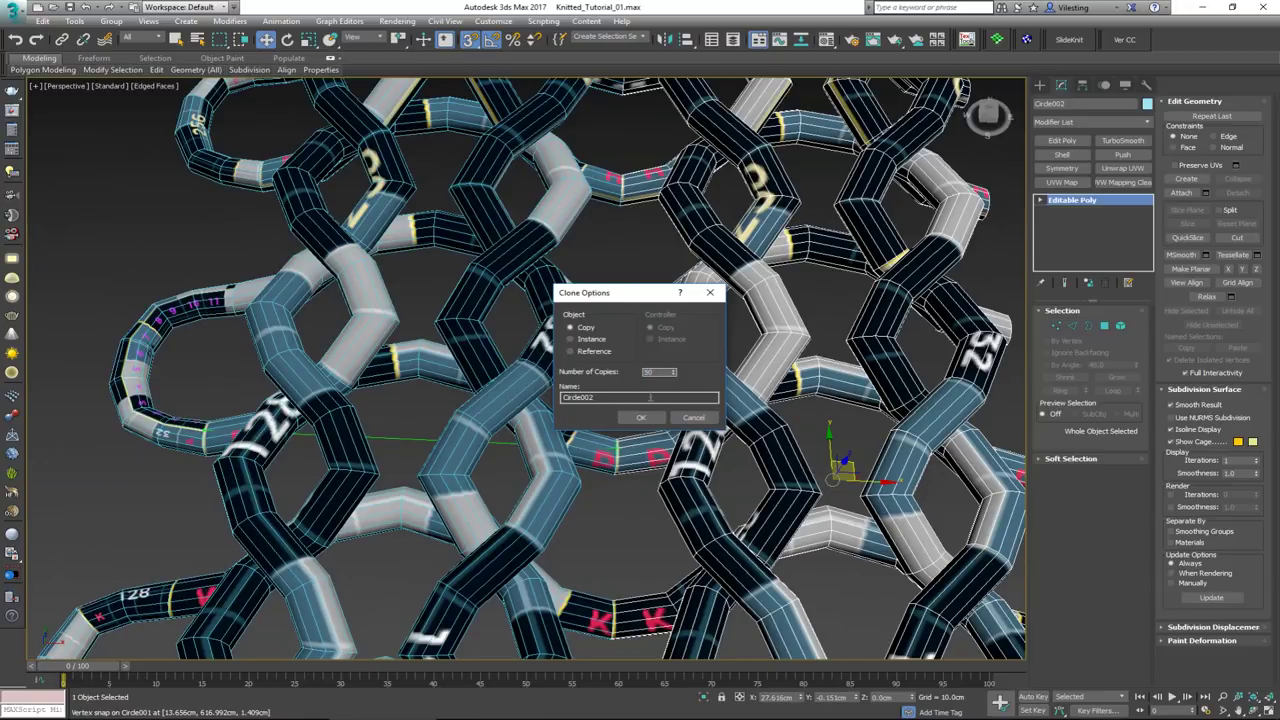
pyautogui.click(641, 418)
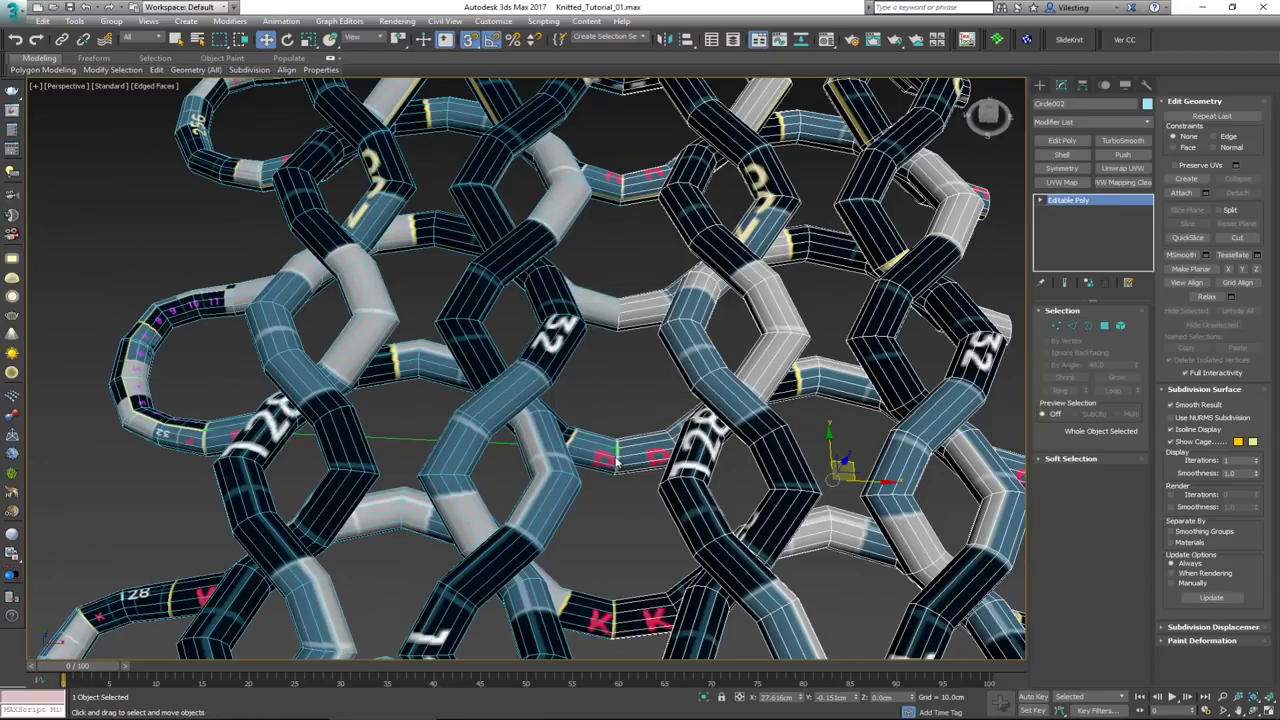
pyautogui.scroll(10, 617, 458)
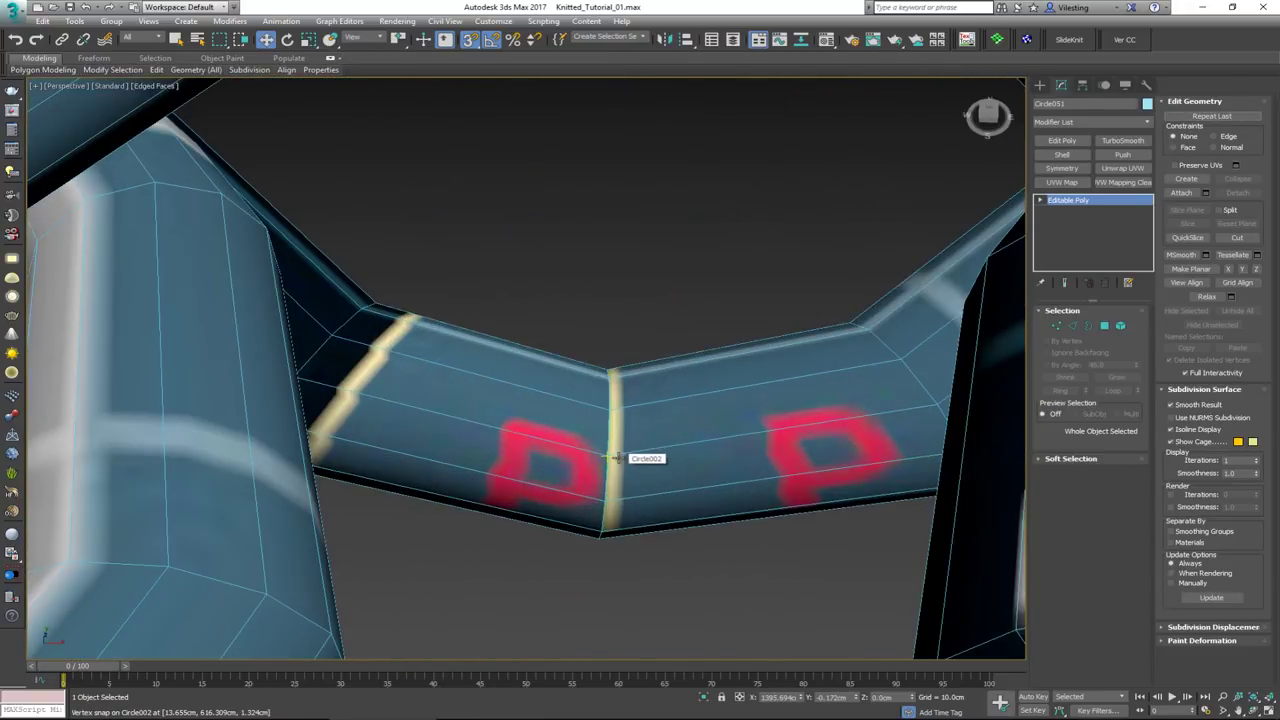
pyautogui.scroll(-10, 606, 496)
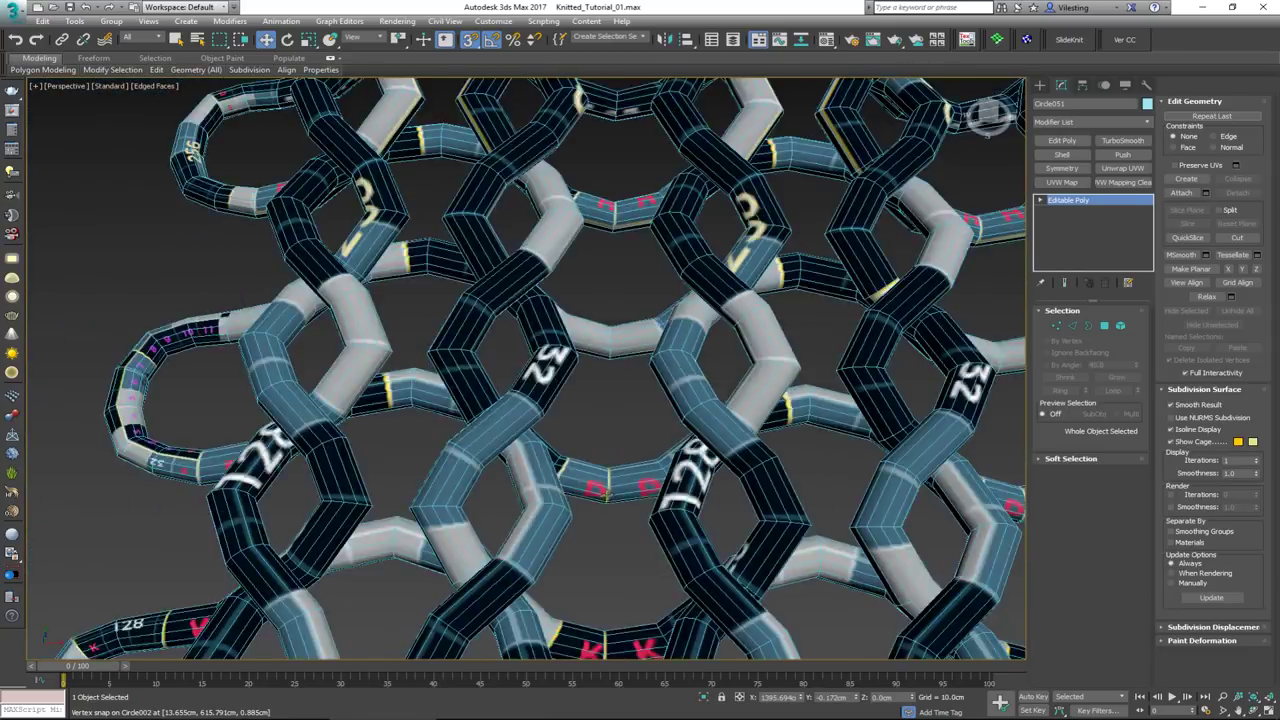
# Select all the knitted strips, leave out the side loops along the outer edge, and isolate the selection
pyautogui.scroll(-10, 606, 496)
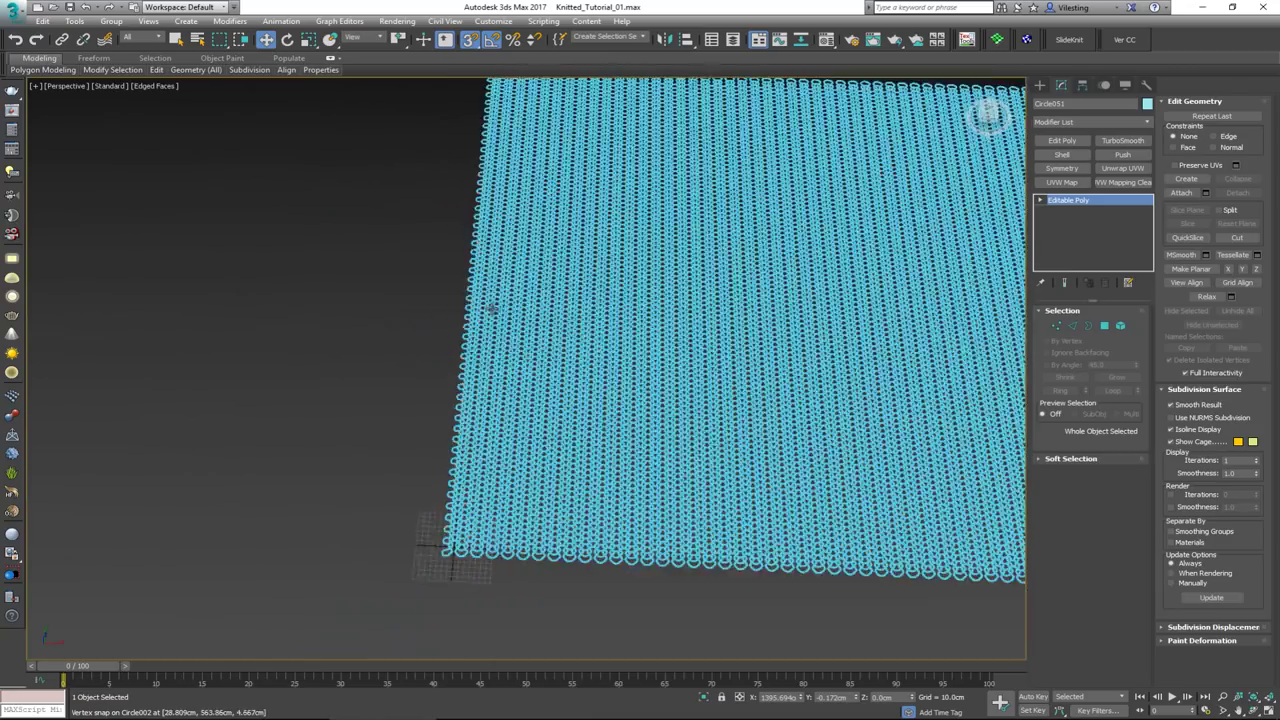
pyautogui.scroll(-5, 491, 309)
pyautogui.click(454, 151)
pyautogui.moveTo(454, 151); pyautogui.dragTo(863, 546)
pyautogui.scroll(6, 484, 410)
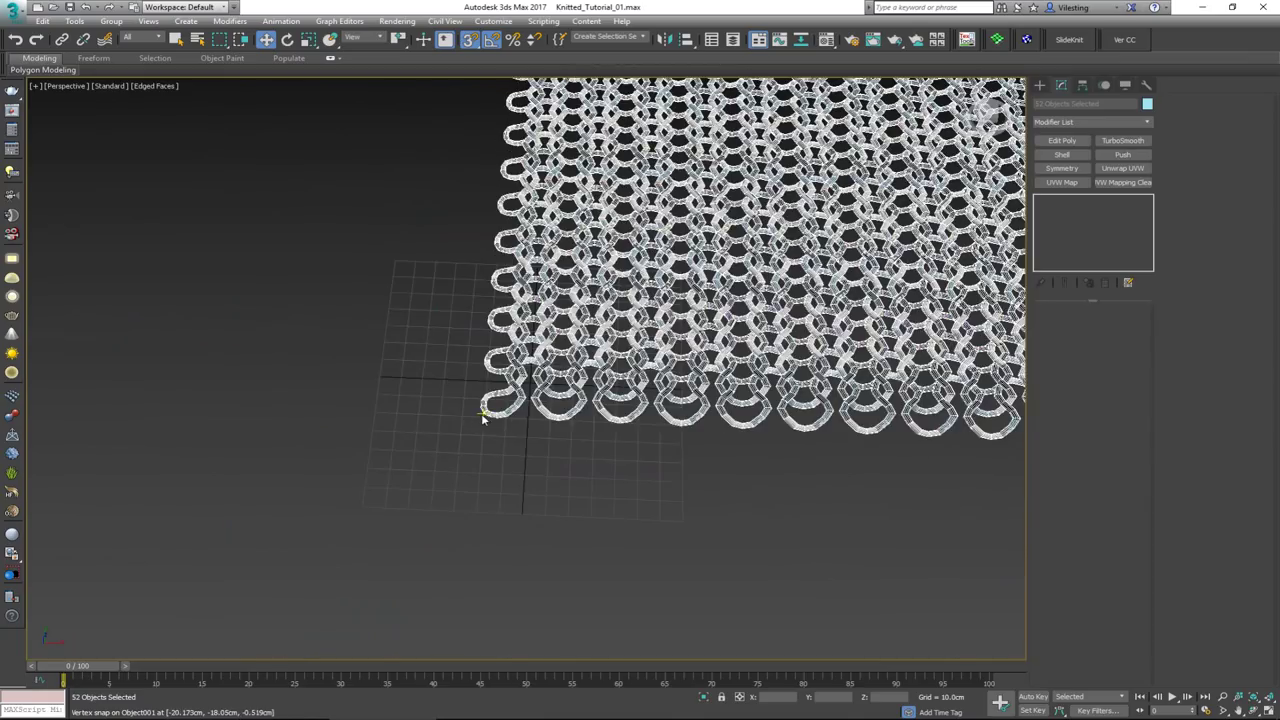
pyautogui.keyDown('alt'); pyautogui.click(485, 414); pyautogui.keyUp('alt')
pyautogui.scroll(-4, 482, 430)
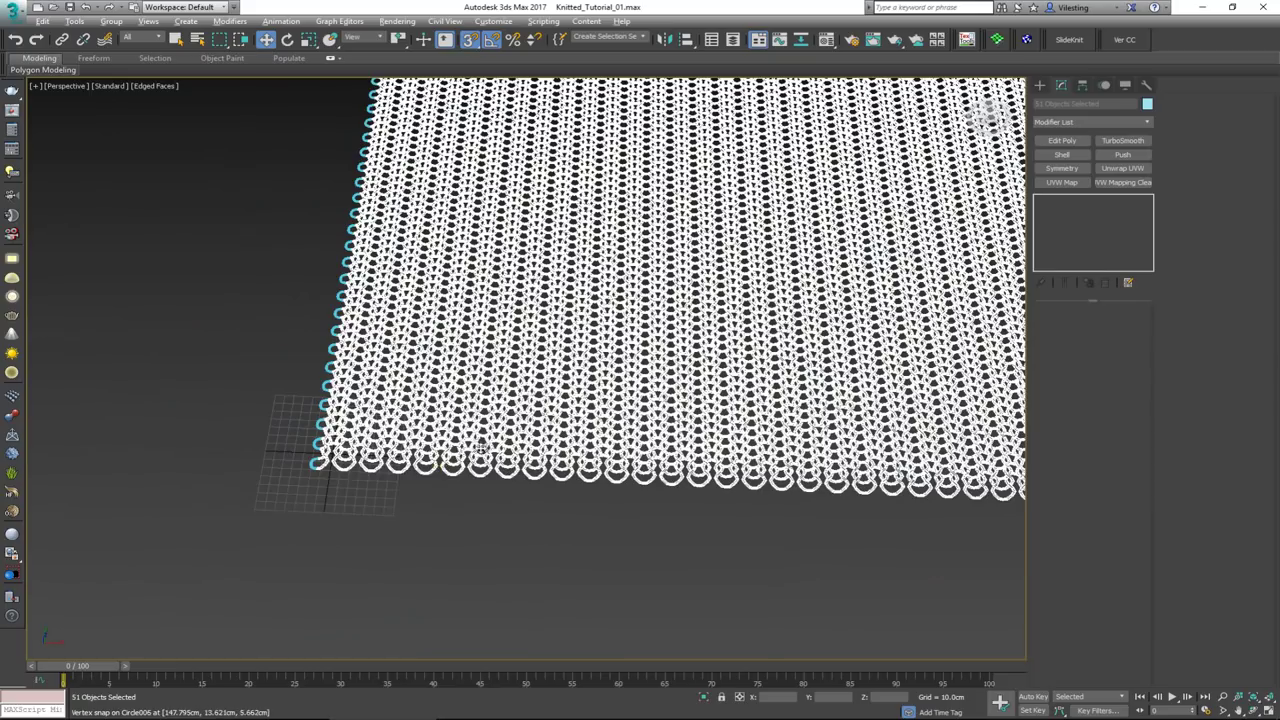
pyautogui.keyDown('alt'); pyautogui.moveTo(480, 447); pyautogui.dragTo(508, 432, button='middle'); pyautogui.keyUp('alt')
pyautogui.press('z')
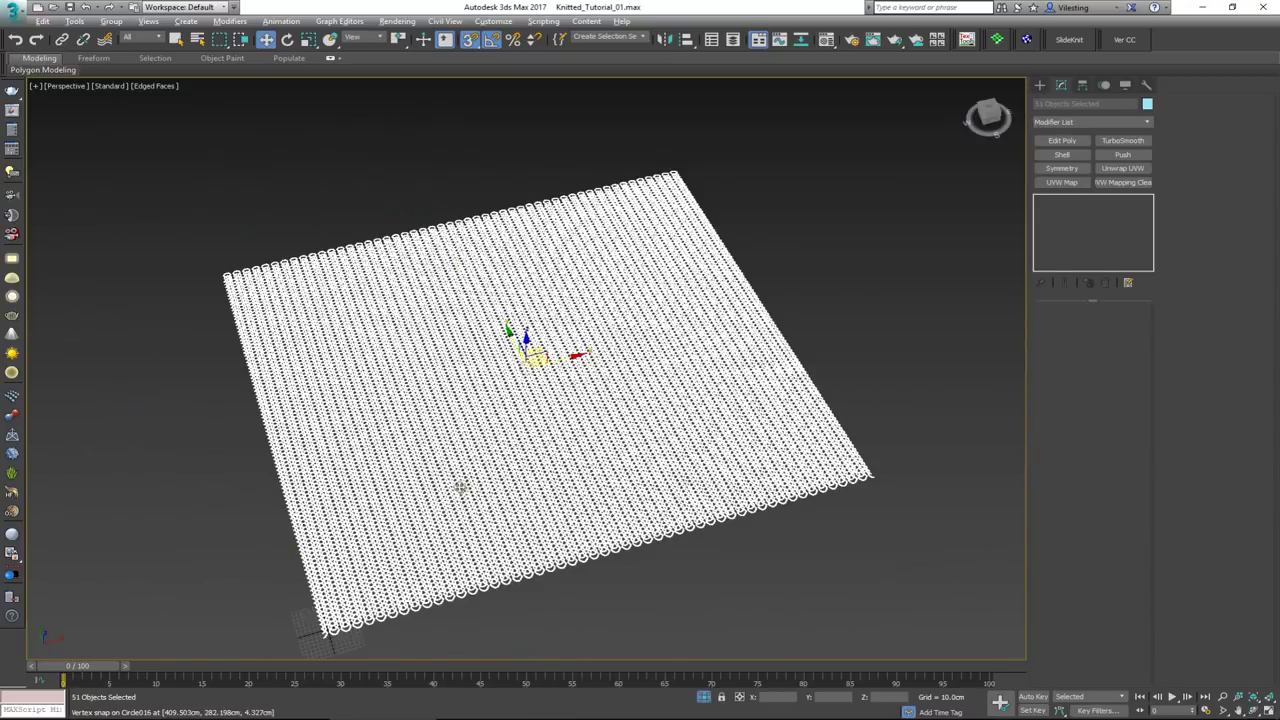
pyautogui.keyDown('alt'); pyautogui.moveTo(461, 489); pyautogui.dragTo(461, 440, button='middle'); pyautogui.keyUp('alt')
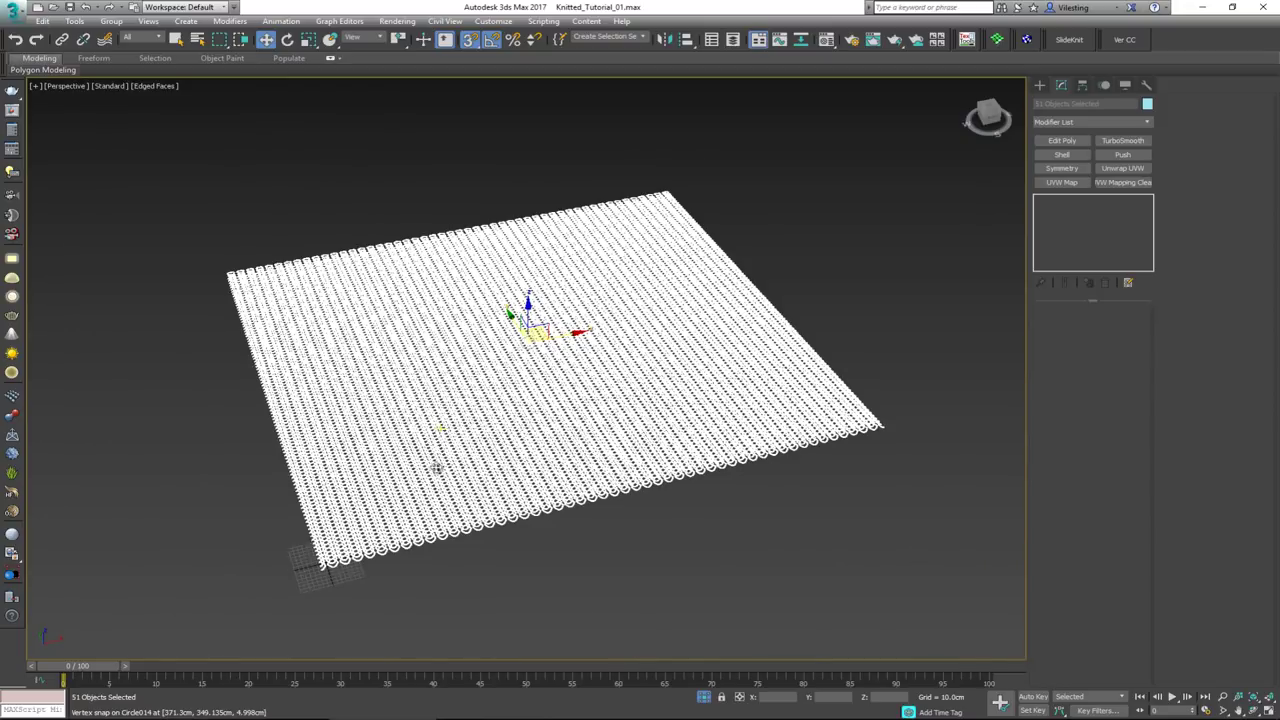
pyautogui.scroll(1, 398, 540)
pyautogui.scroll(4, 405, 528)
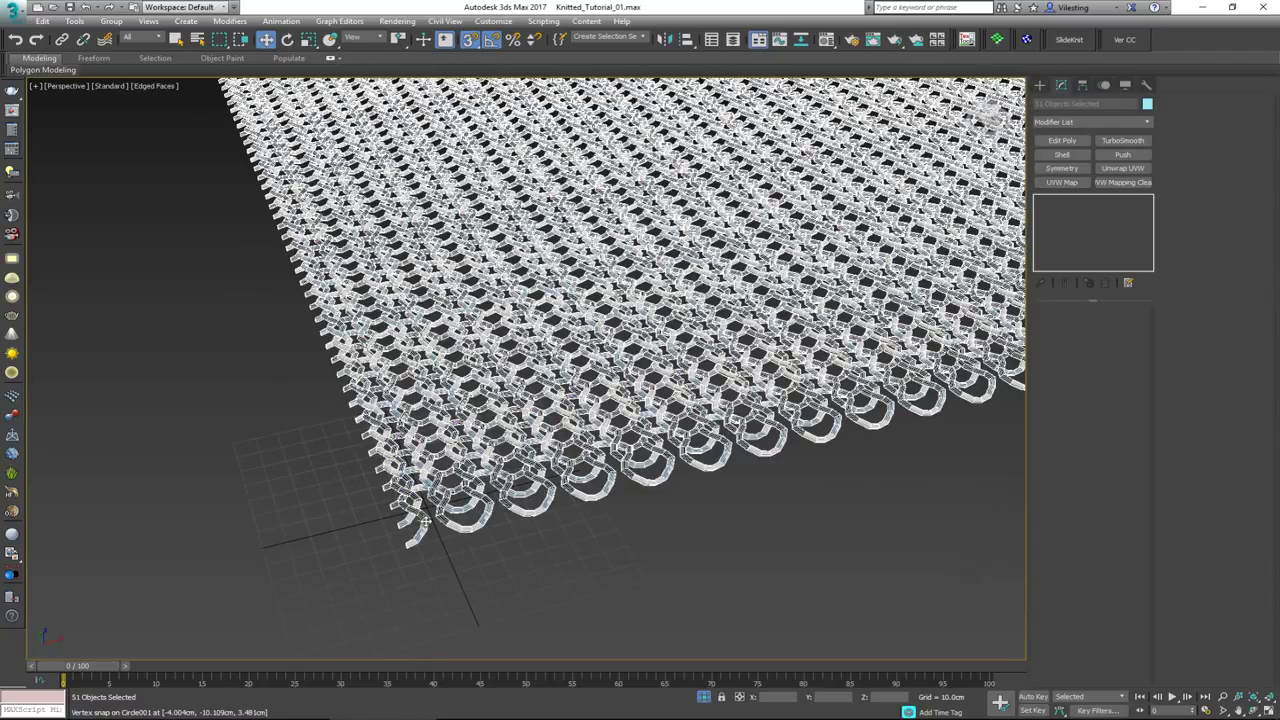
# Apply an Unwrap UVW modifier to the isolated strips and select all their polygons in the UV editor
pyautogui.click(1124, 169)
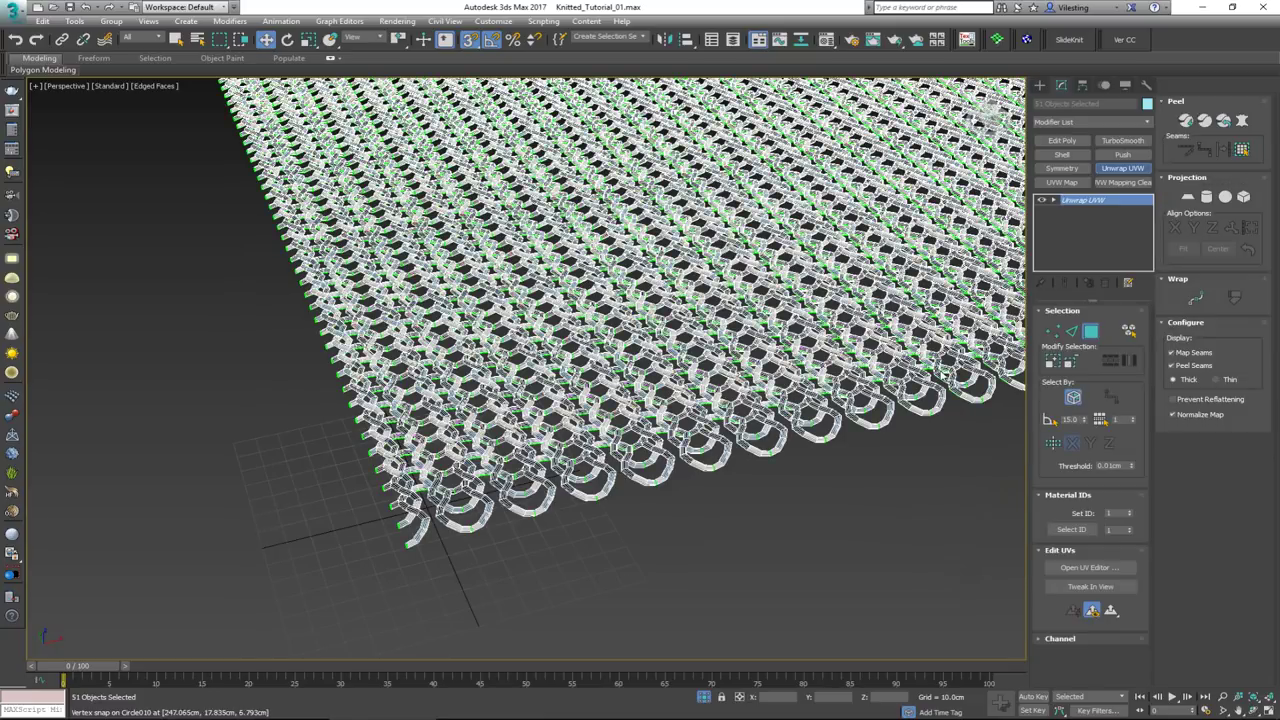
pyautogui.click(1097, 571)
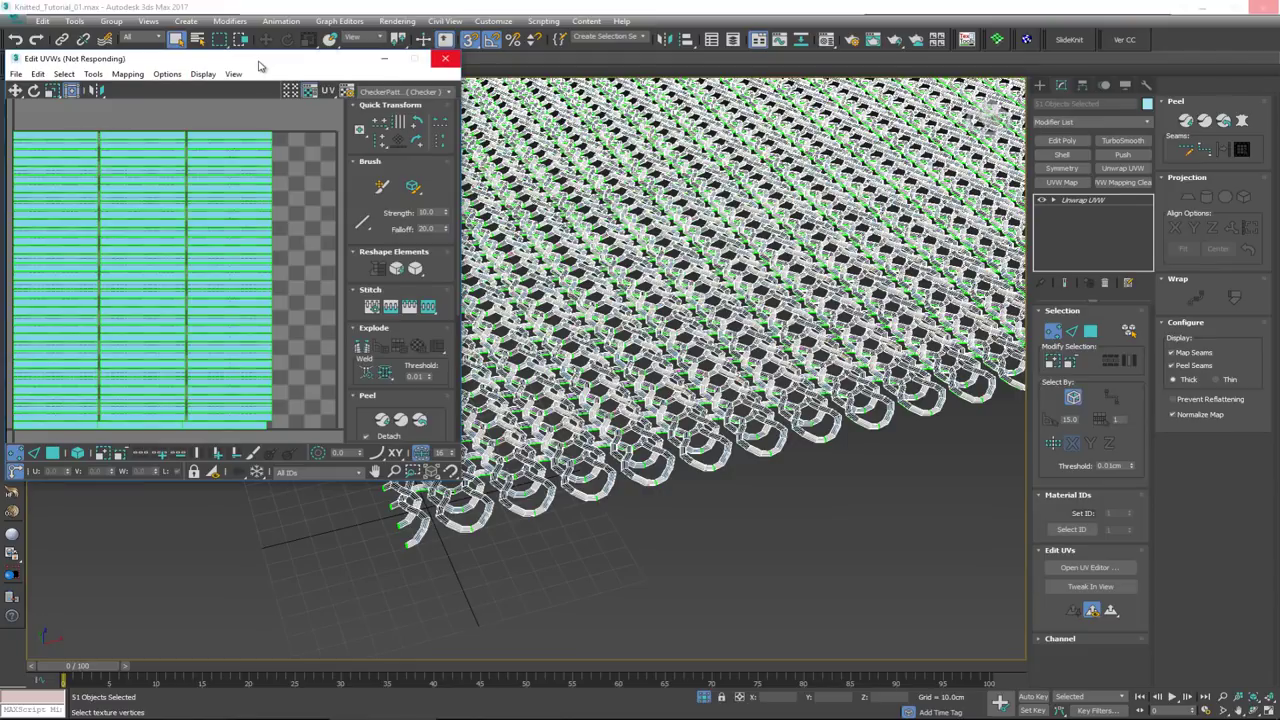
pyautogui.click(56, 452)
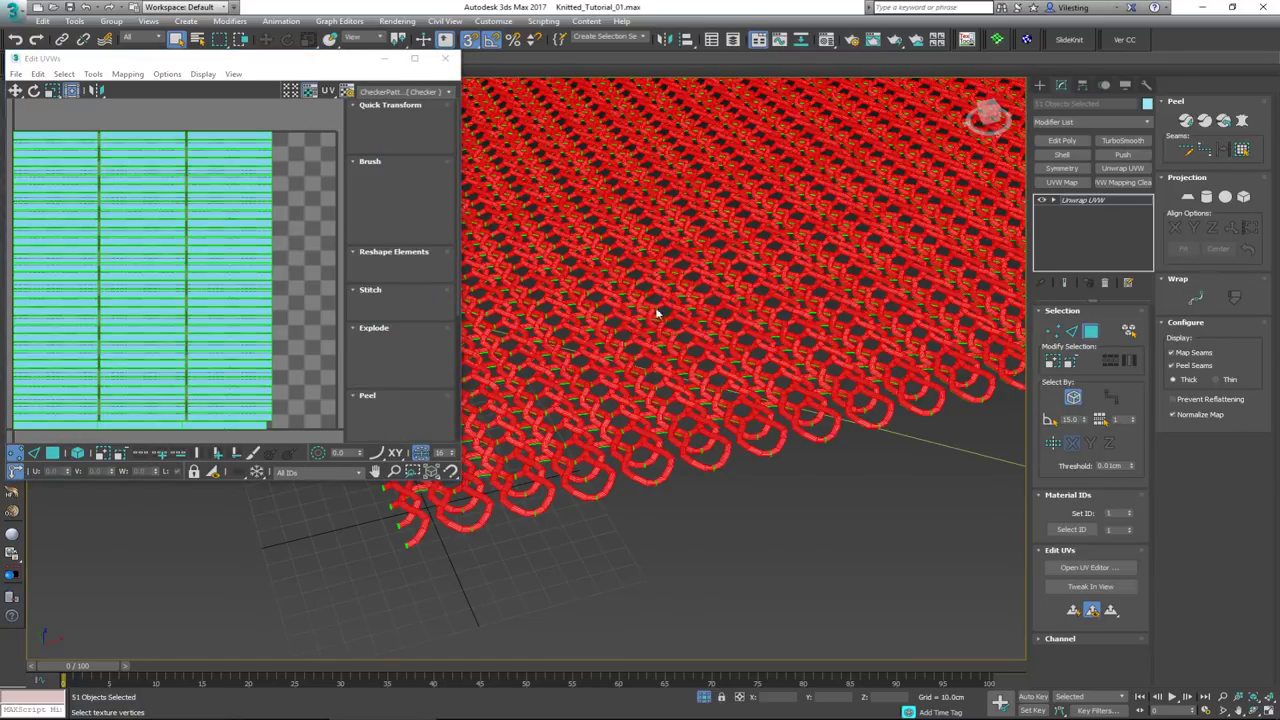
# Pack the UVs of all strips together with Rescale on, Rotate off and 0.02 padding, and close the UV editor
pyautogui.click(750, 366)
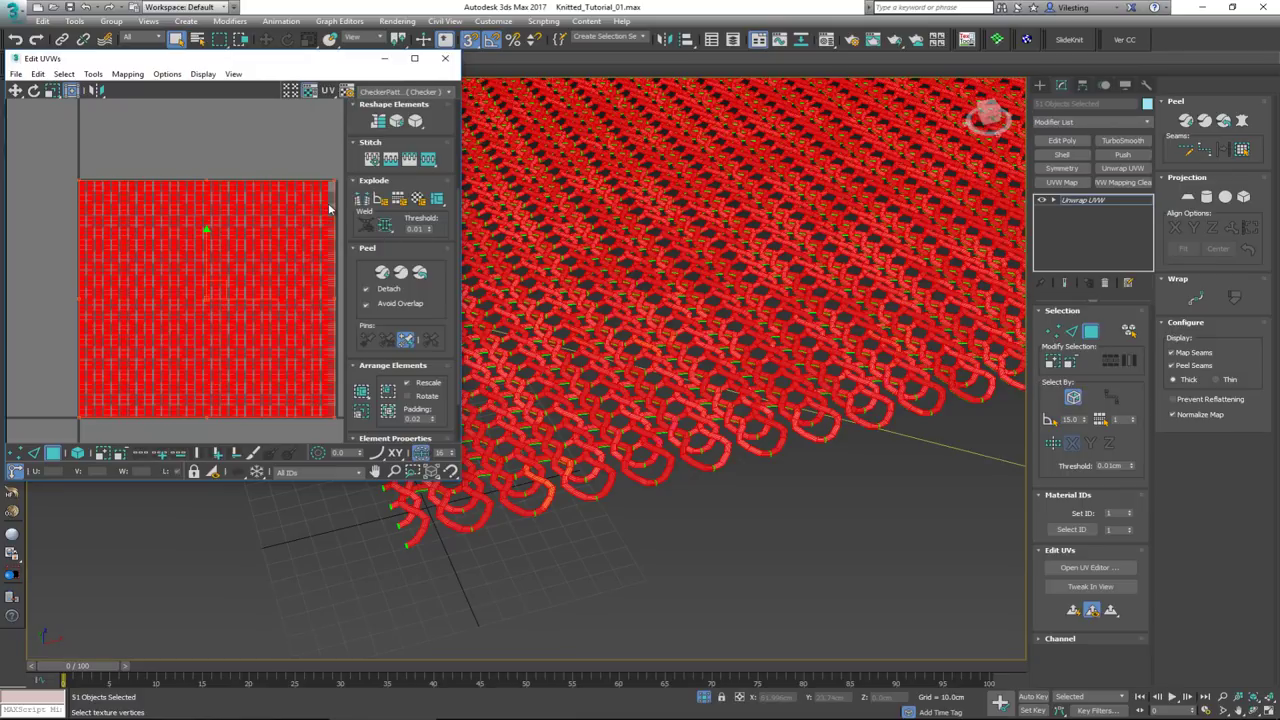
pyautogui.click(229, 192)
pyautogui.scroll(1, 330, 187)
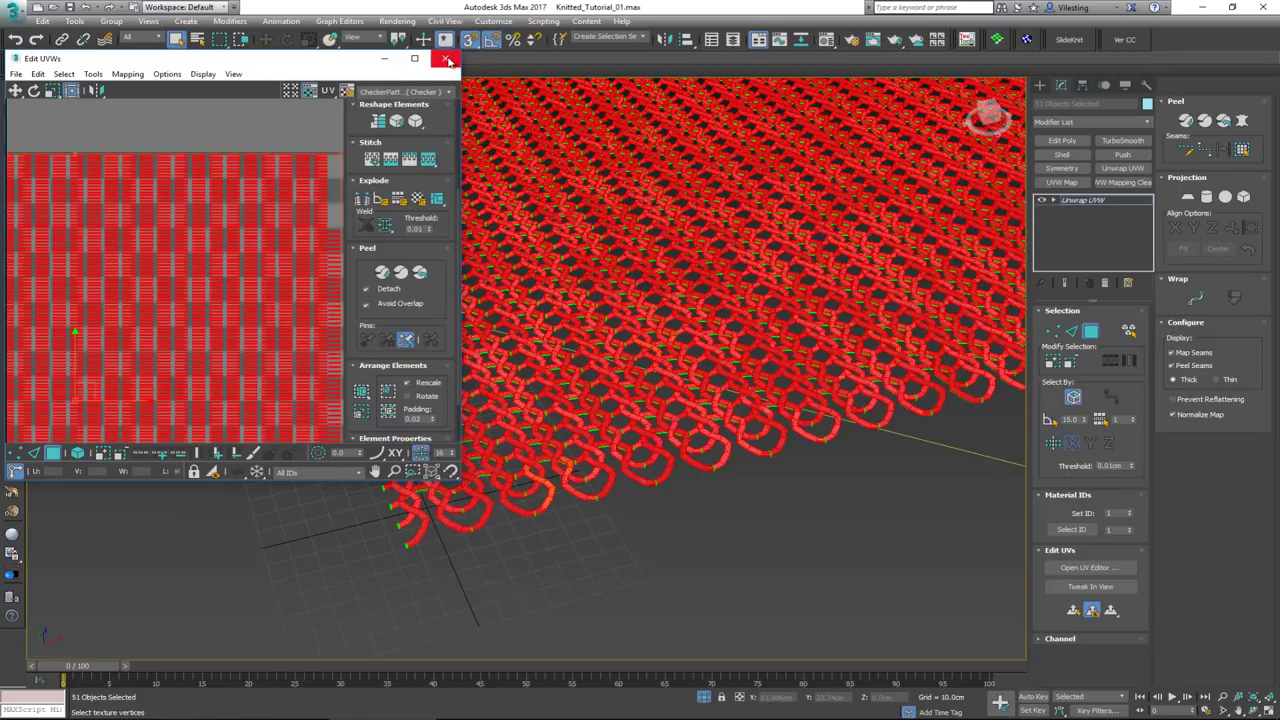
pyautogui.click(447, 60)
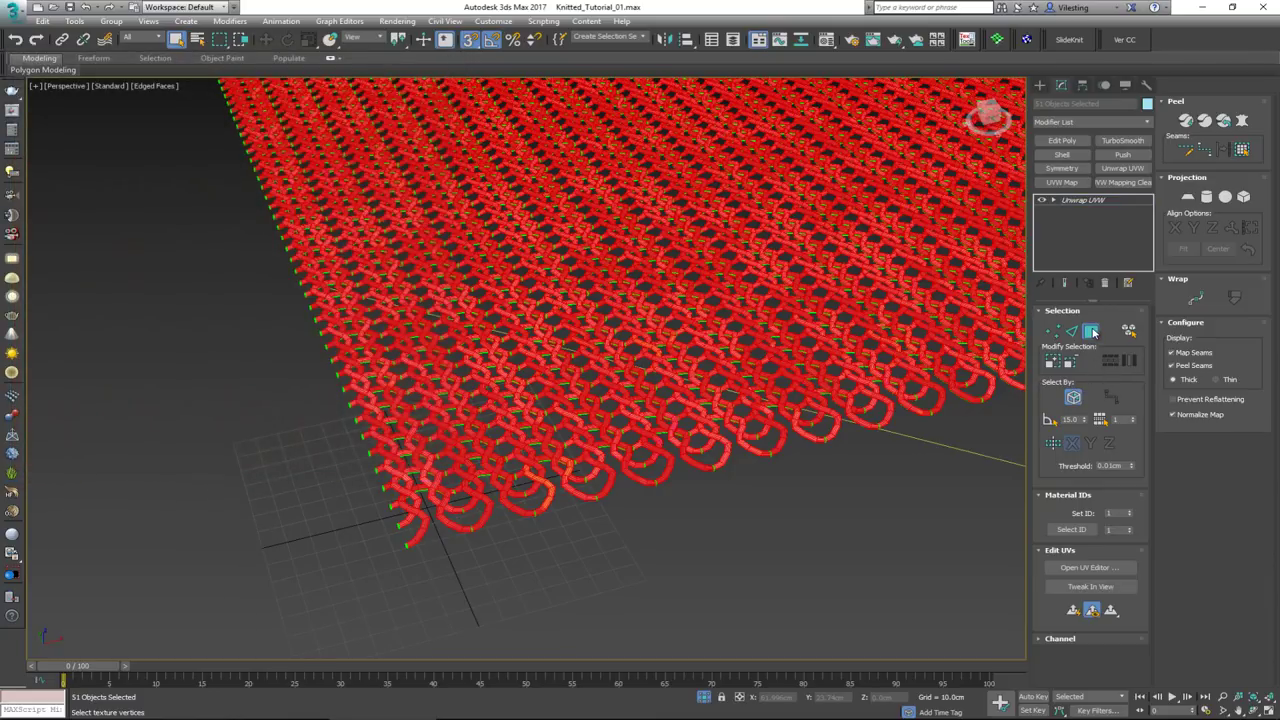
# Leave polygon selection and convert all unwrapped strips to Editable Poly
pyautogui.click(1091, 332)
pyautogui.press('3')
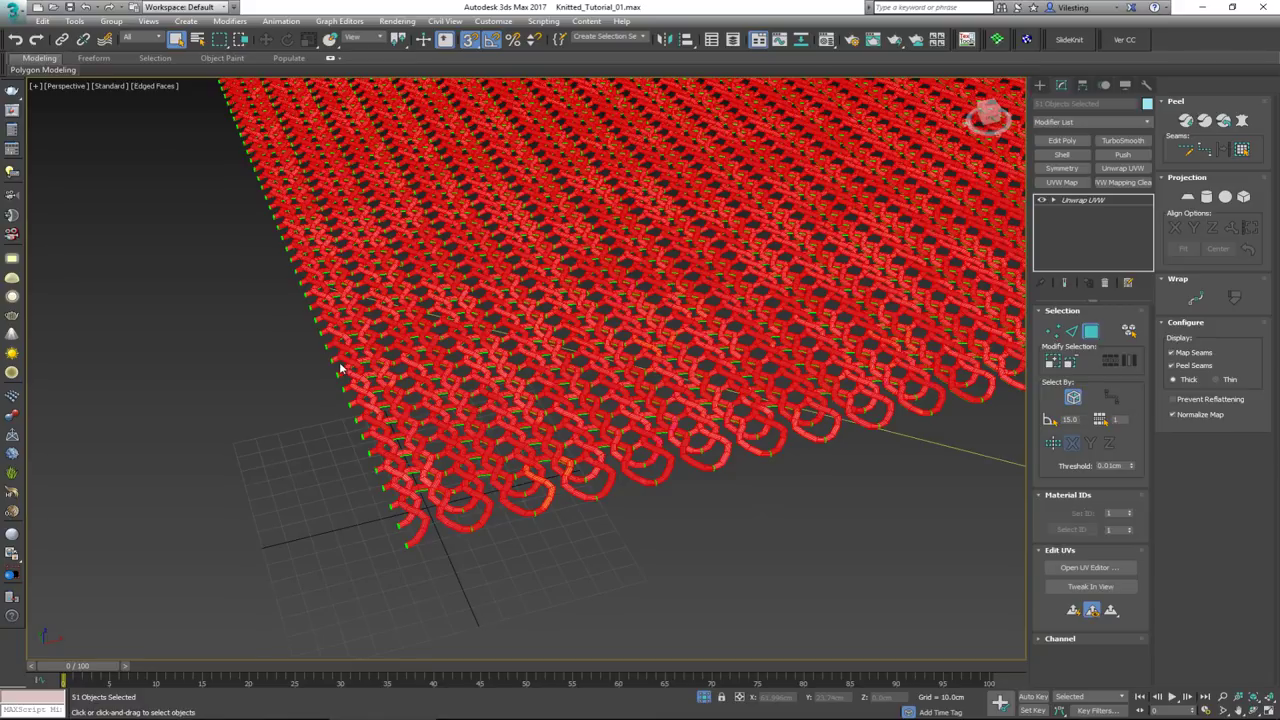
pyautogui.hotkey('ctrl', 'b')
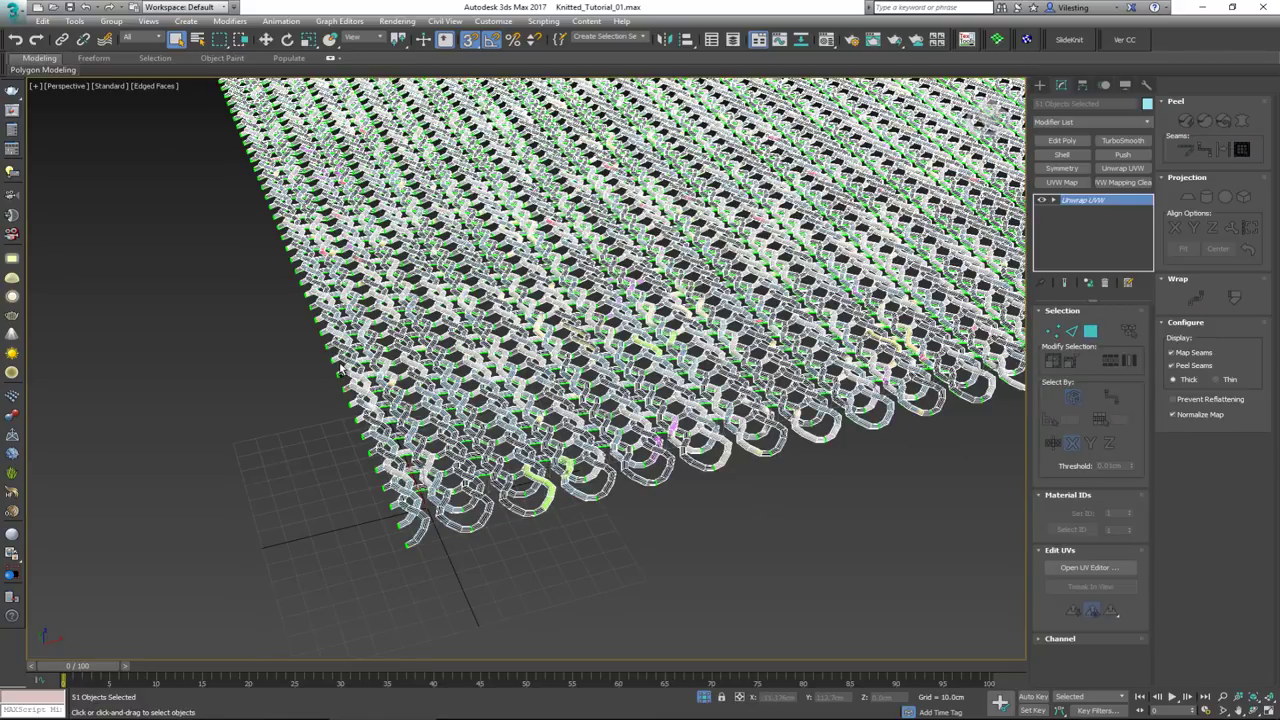
pyautogui.rightClick(566, 414)
pyautogui.moveTo(676, 553)
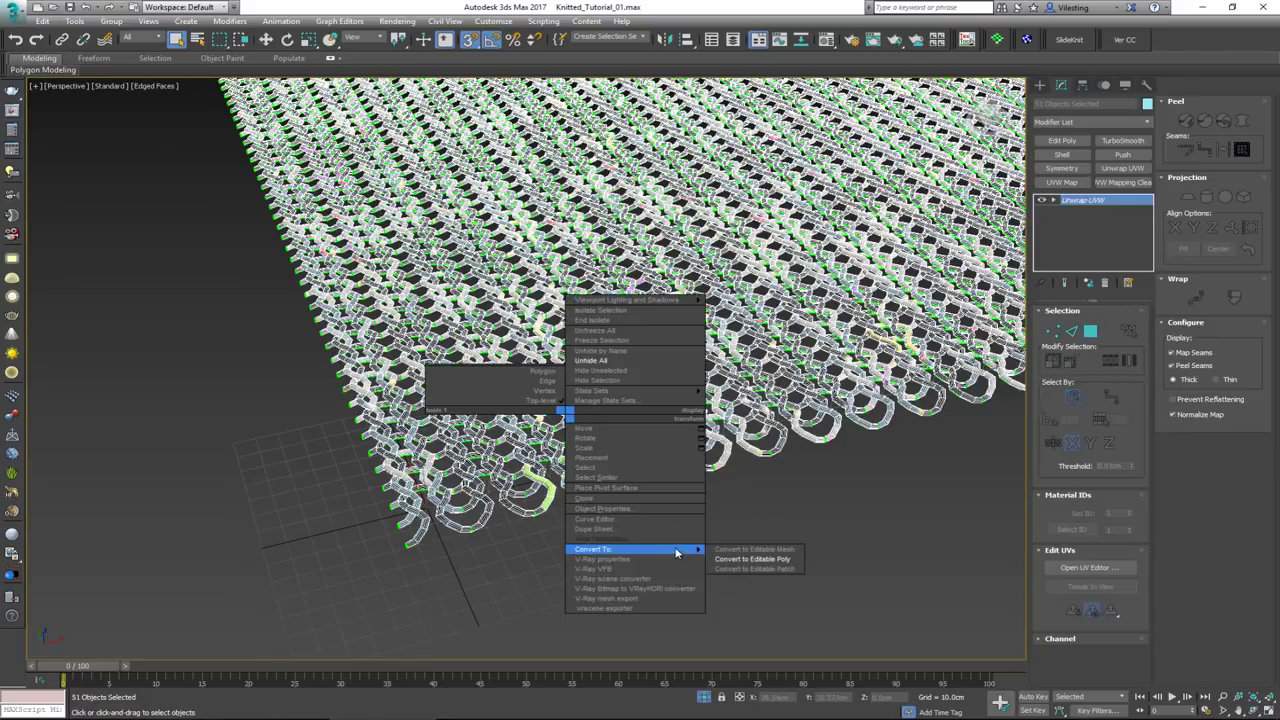
pyautogui.click(763, 559)
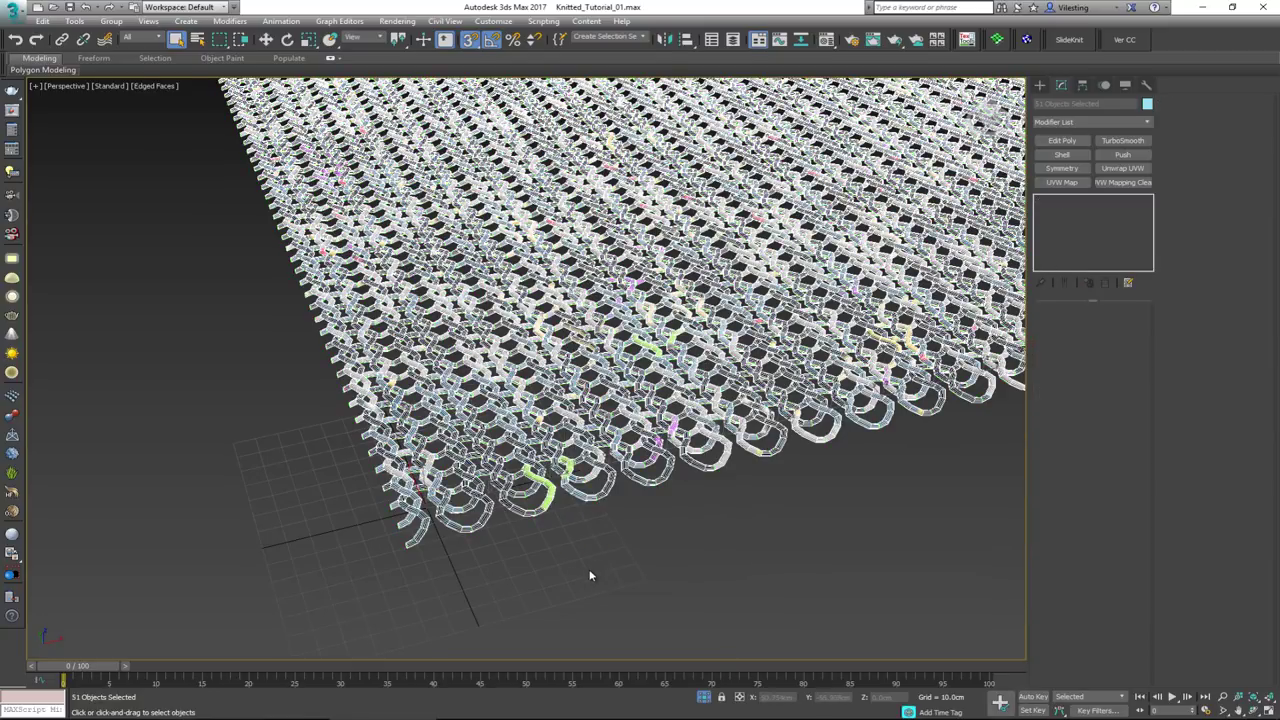
# Deselect the strips and examine the checker texture on the corner loops and across the whole panel without edged faces
pyautogui.press('Delete')
pyautogui.hotkey('ctrl', 'z')
pyautogui.scroll(5, 547, 527)
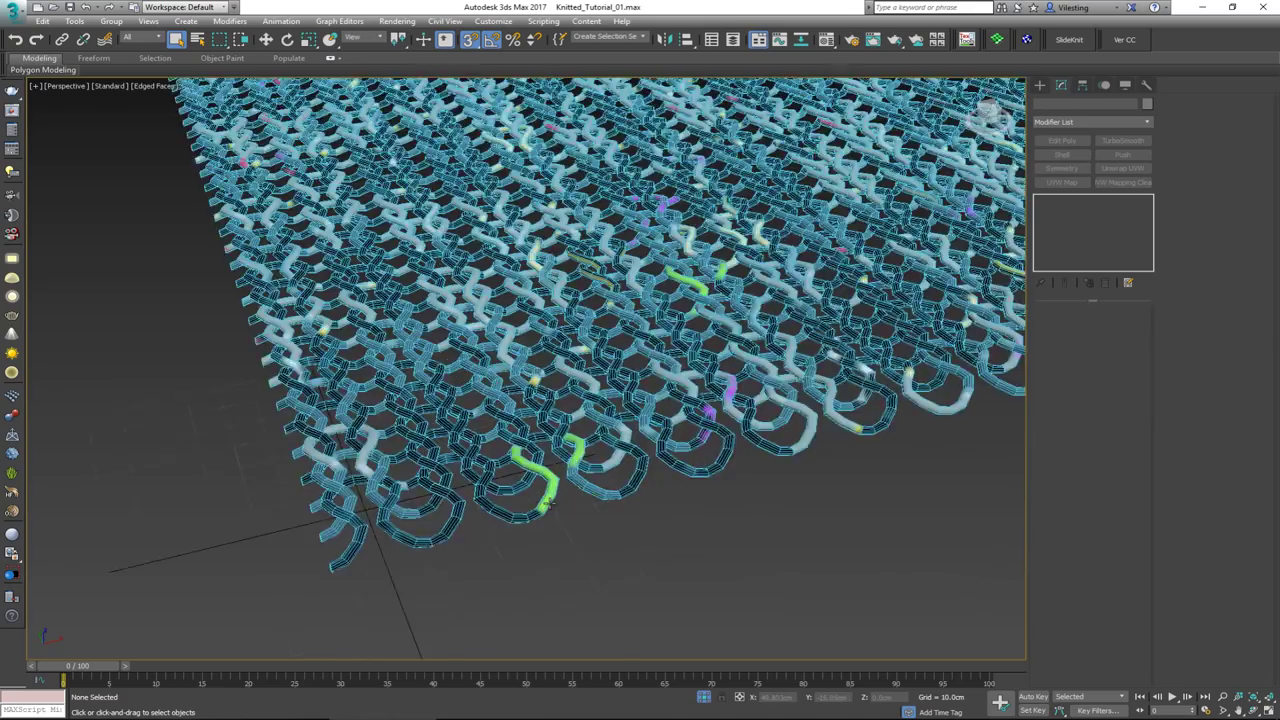
pyautogui.scroll(3, 548, 503)
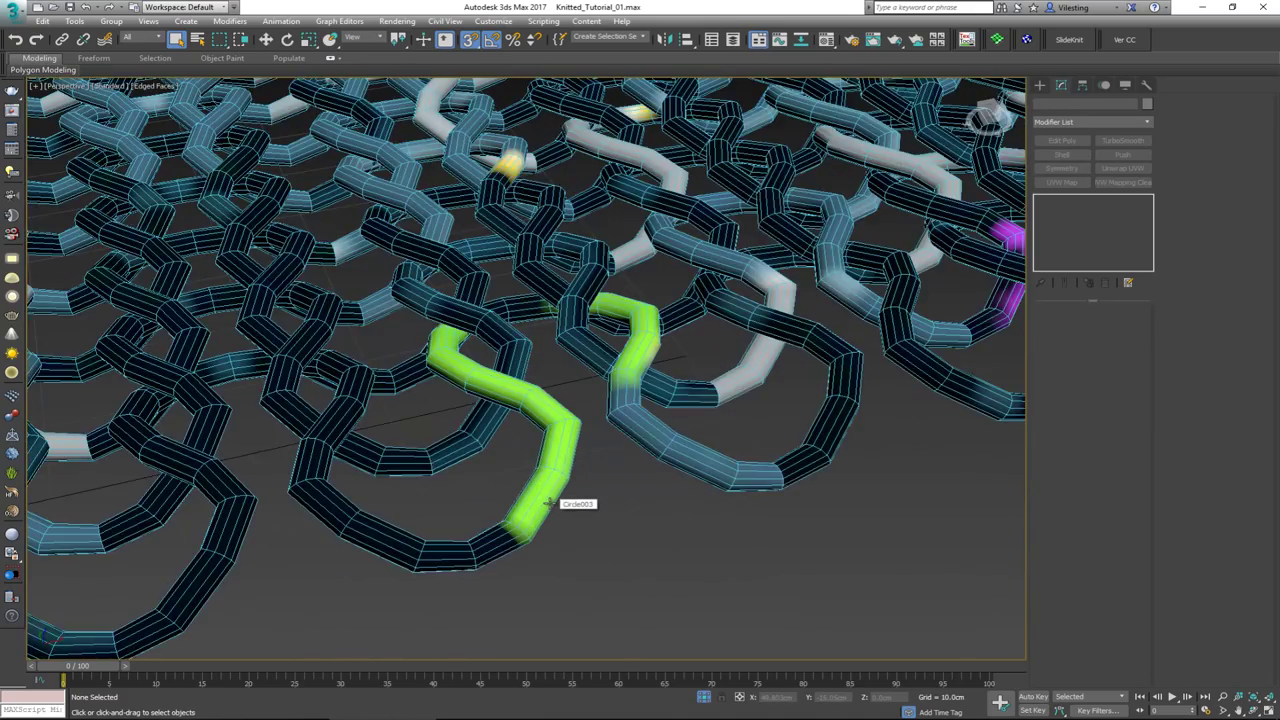
pyautogui.press('F4')
pyautogui.scroll(-8, 545, 520)
pyautogui.scroll(-5, 624, 437)
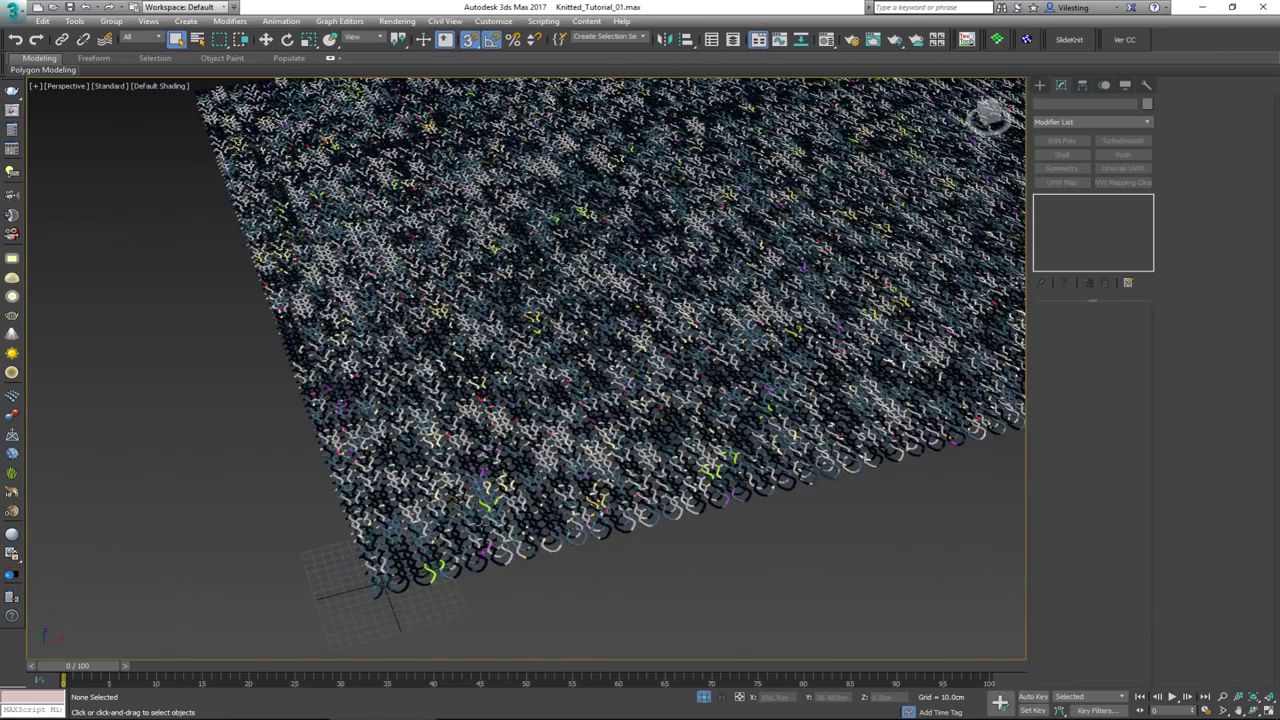
pyautogui.moveTo(589, 430); pyautogui.dragTo(550, 445, button='middle')
pyautogui.scroll(-4, 545, 466)
pyautogui.keyDown('alt'); pyautogui.moveTo(516, 505); pyautogui.dragTo(560, 449, button='middle'); pyautogui.keyUp('alt')
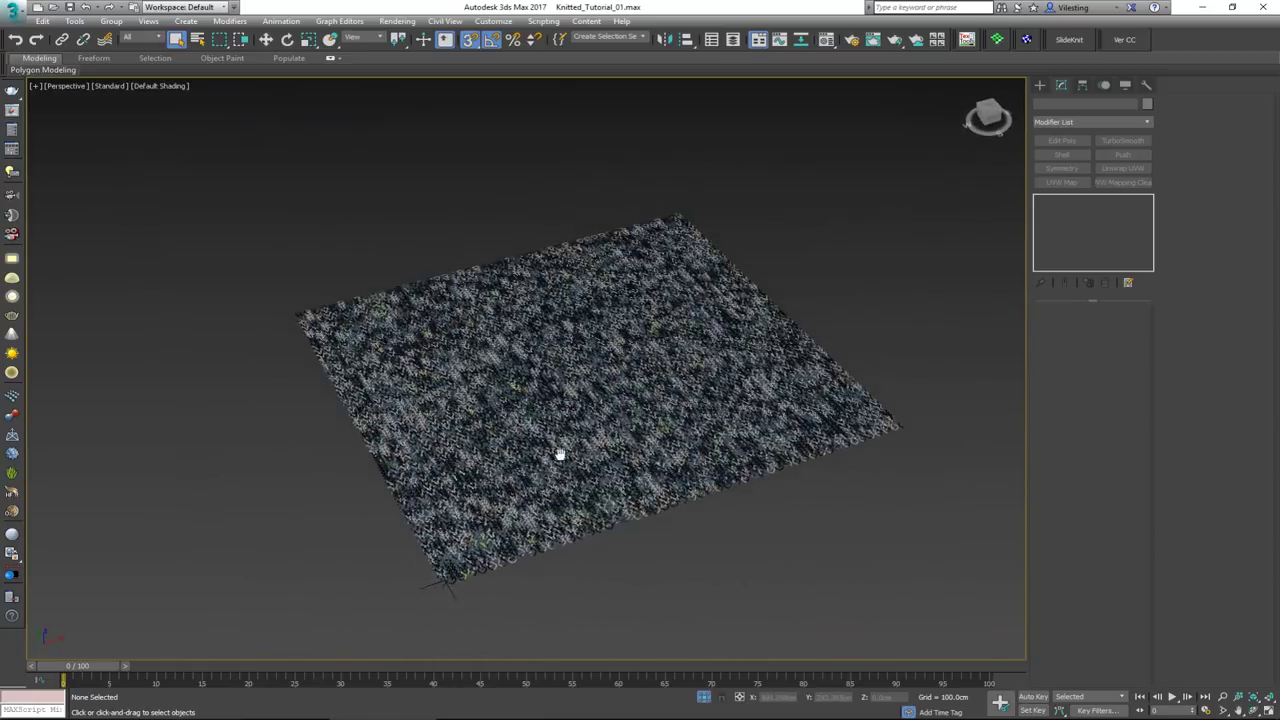
# Inspect the outermost strip at the panel's corner with edged faces, then deselect it and view the corner's plain shading
pyautogui.scroll(8, 457, 506)
pyautogui.press('F4')
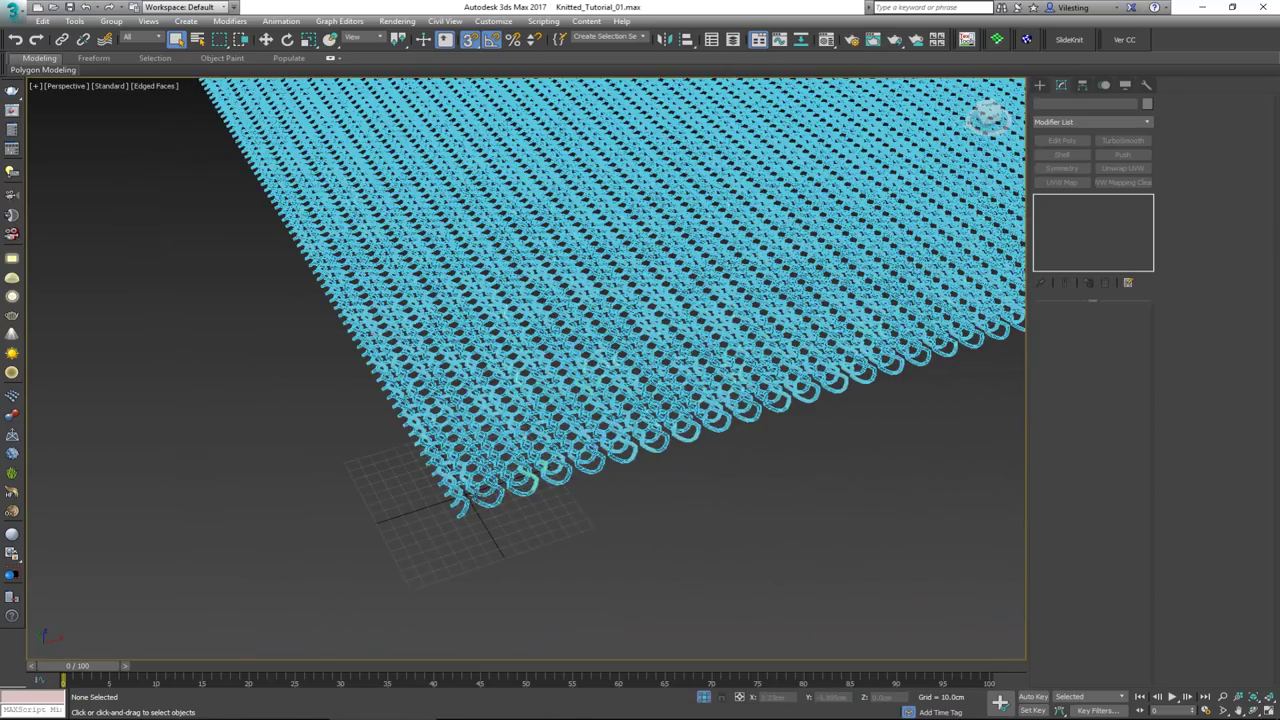
pyautogui.click(460, 500)
pyautogui.scroll(6, 460, 500)
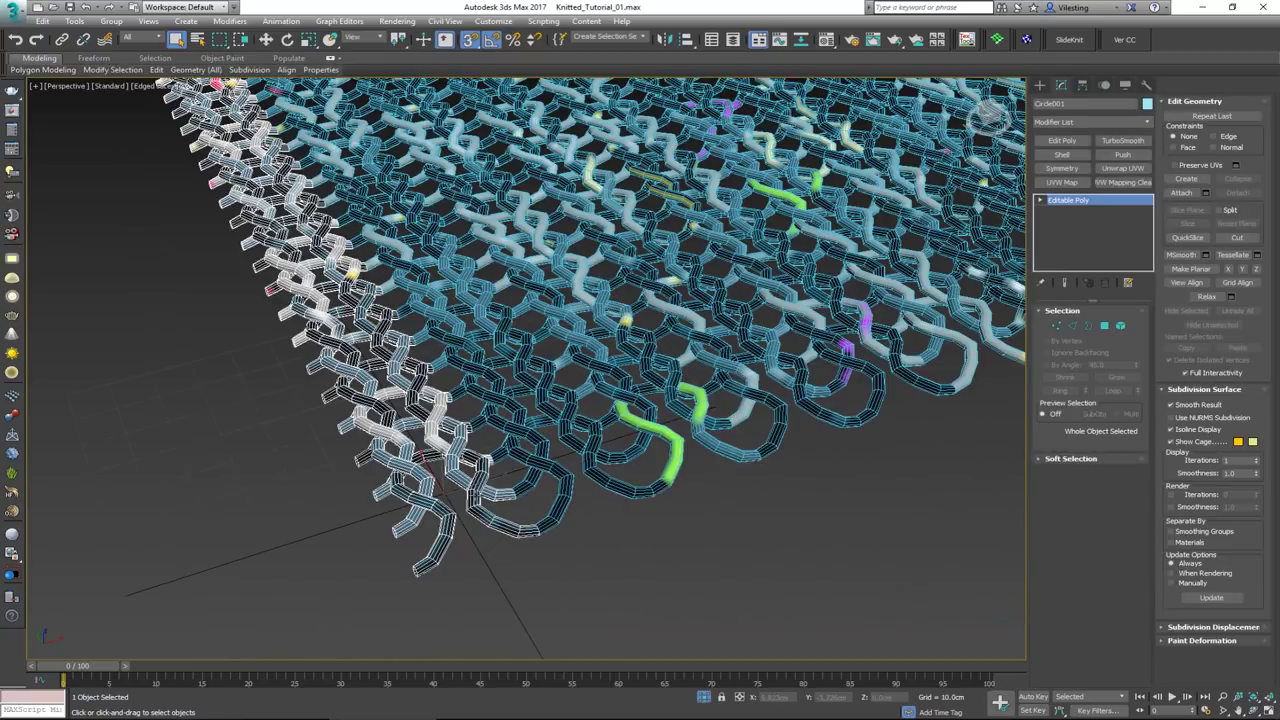
pyautogui.scroll(-6, 460, 499)
pyautogui.click(608, 548)
pyautogui.press('F4')
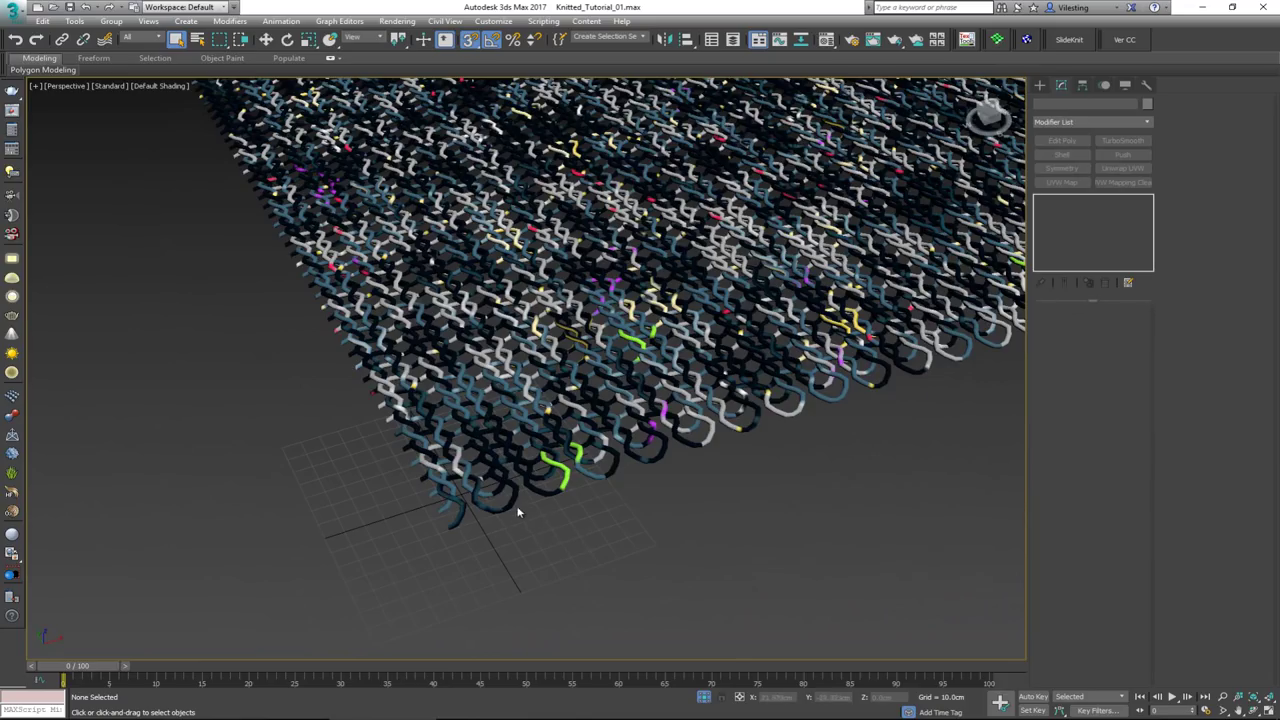
pyautogui.scroll(2, 511, 503)
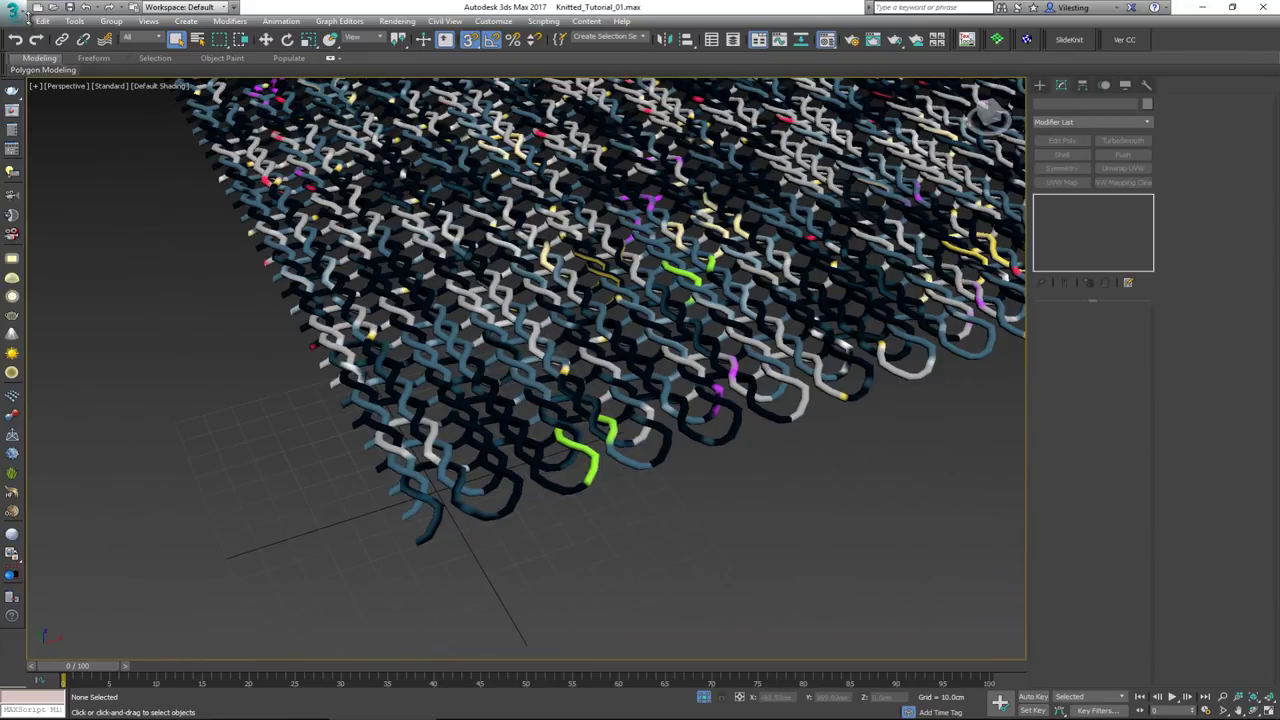
# Preview the material's diffuse checker bitmap and set its U and V tiling to 10
pyautogui.press('m')
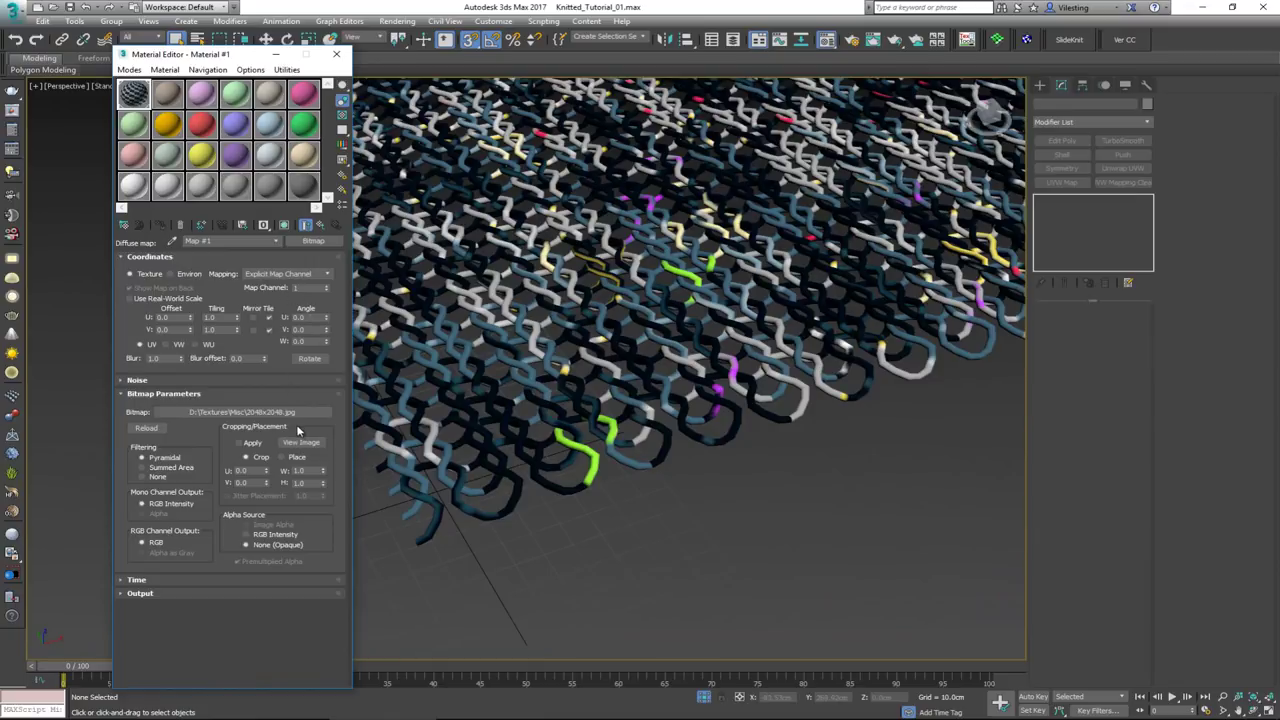
pyautogui.click(300, 442)
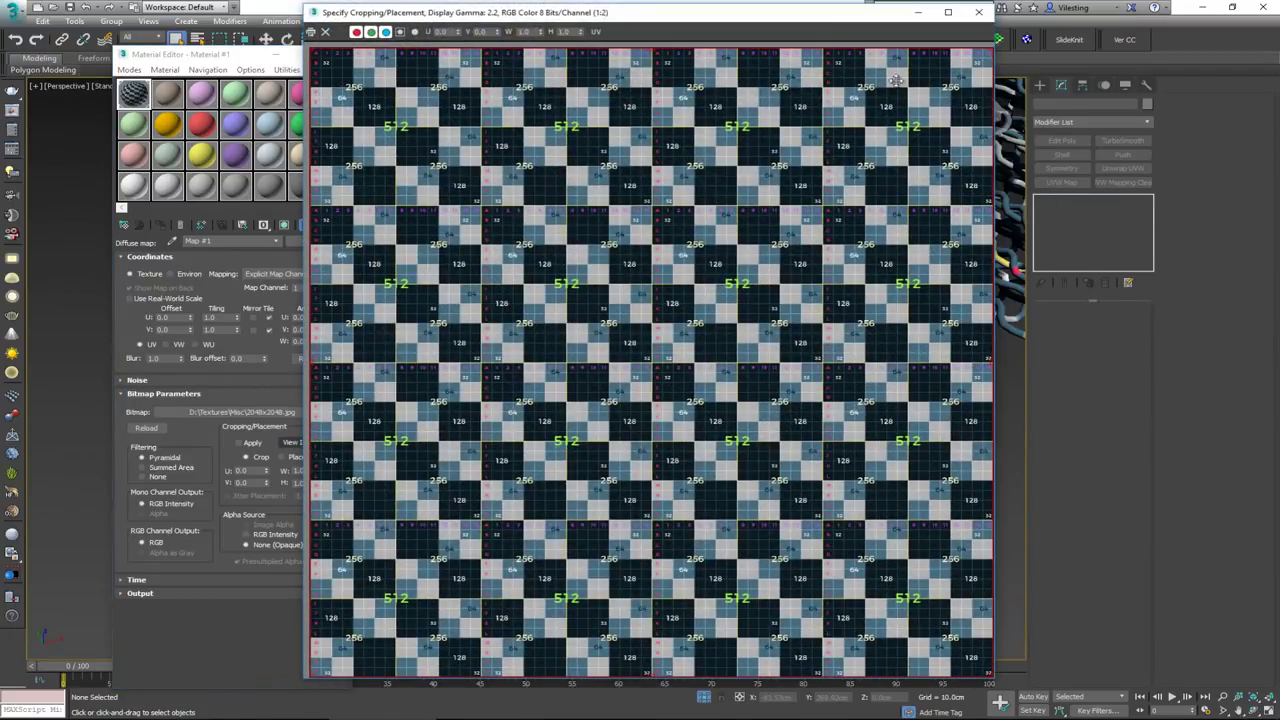
pyautogui.click(978, 12)
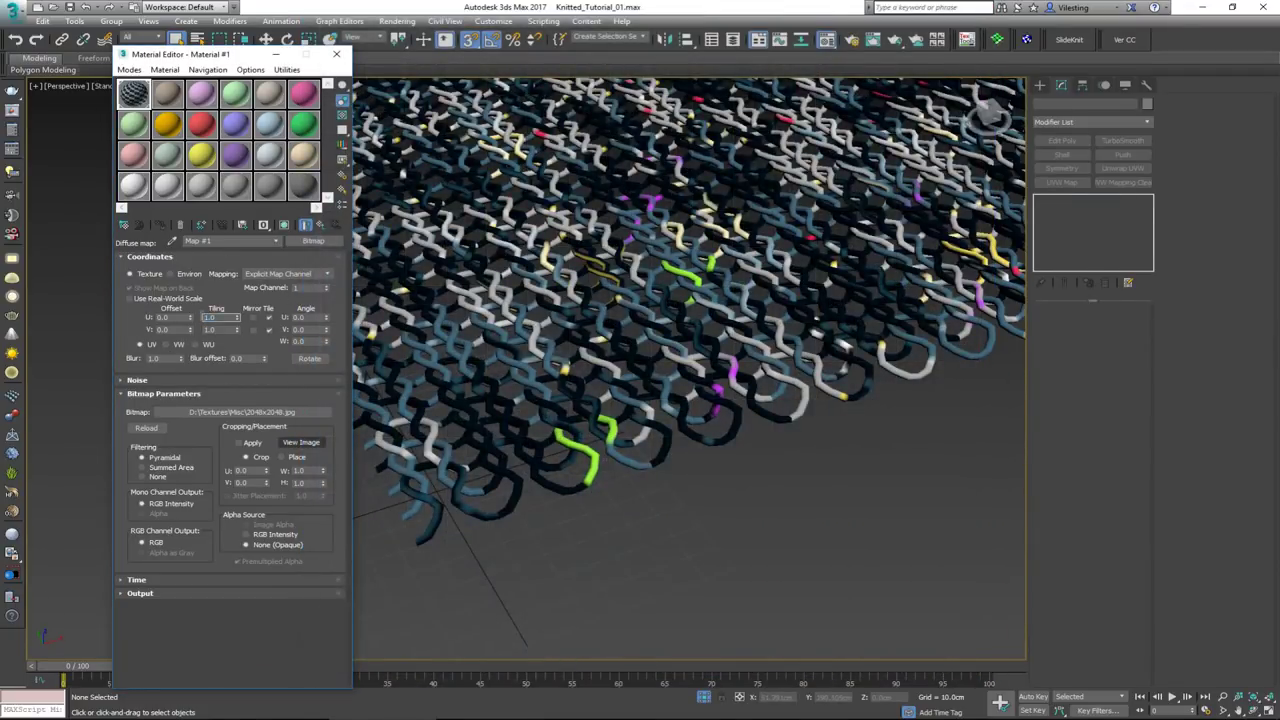
pyautogui.write('10')
pyautogui.press('Tab')
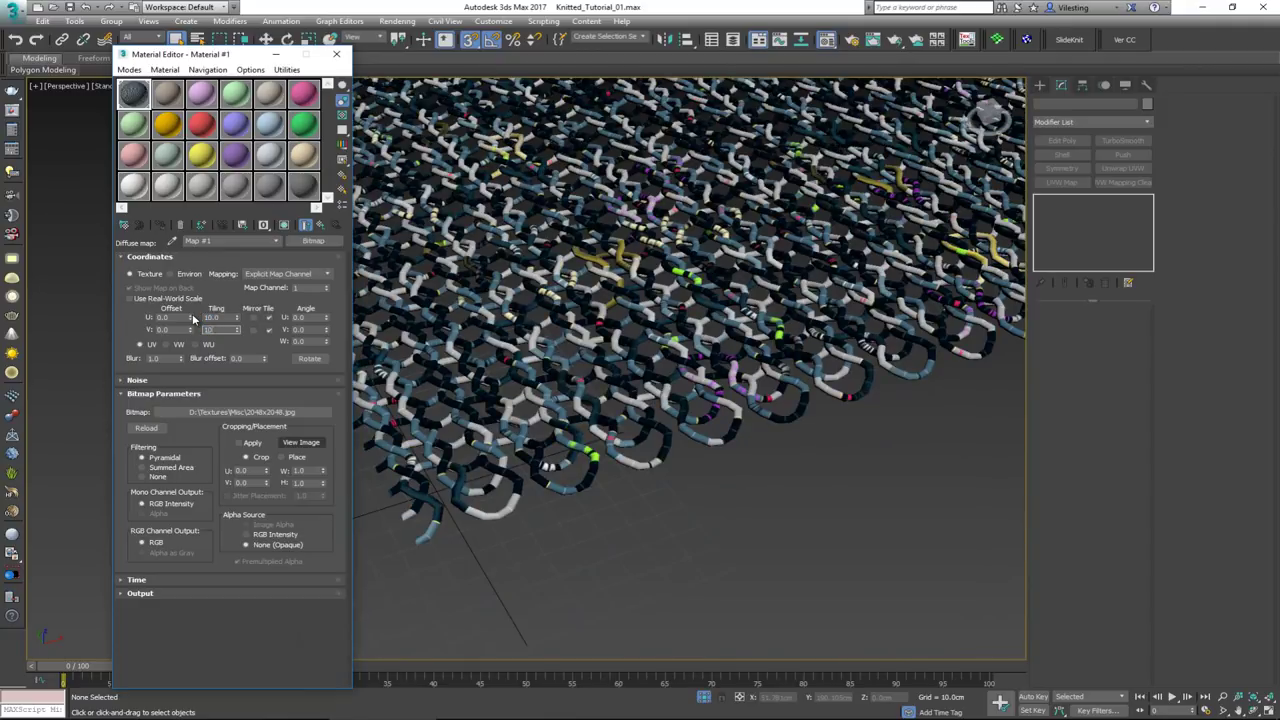
pyautogui.write('10')
pyautogui.press('Return')
pyautogui.scroll(5, 735, 400)
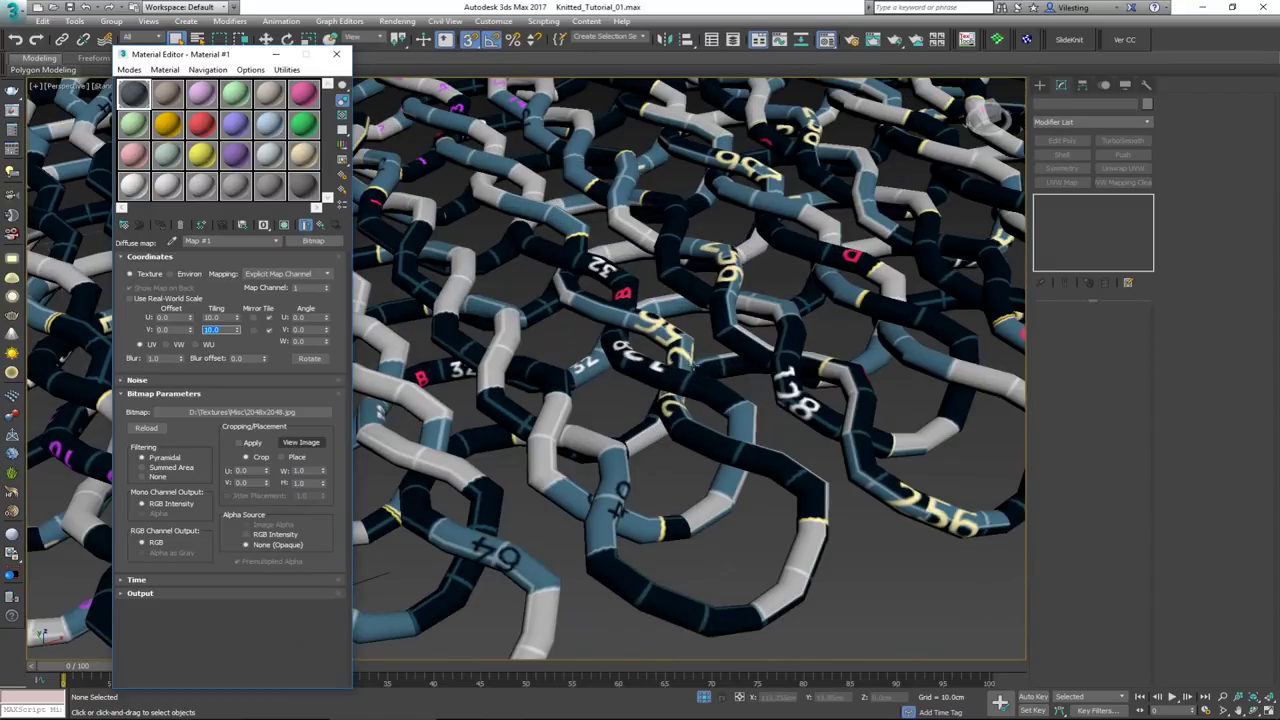
pyautogui.press('m')
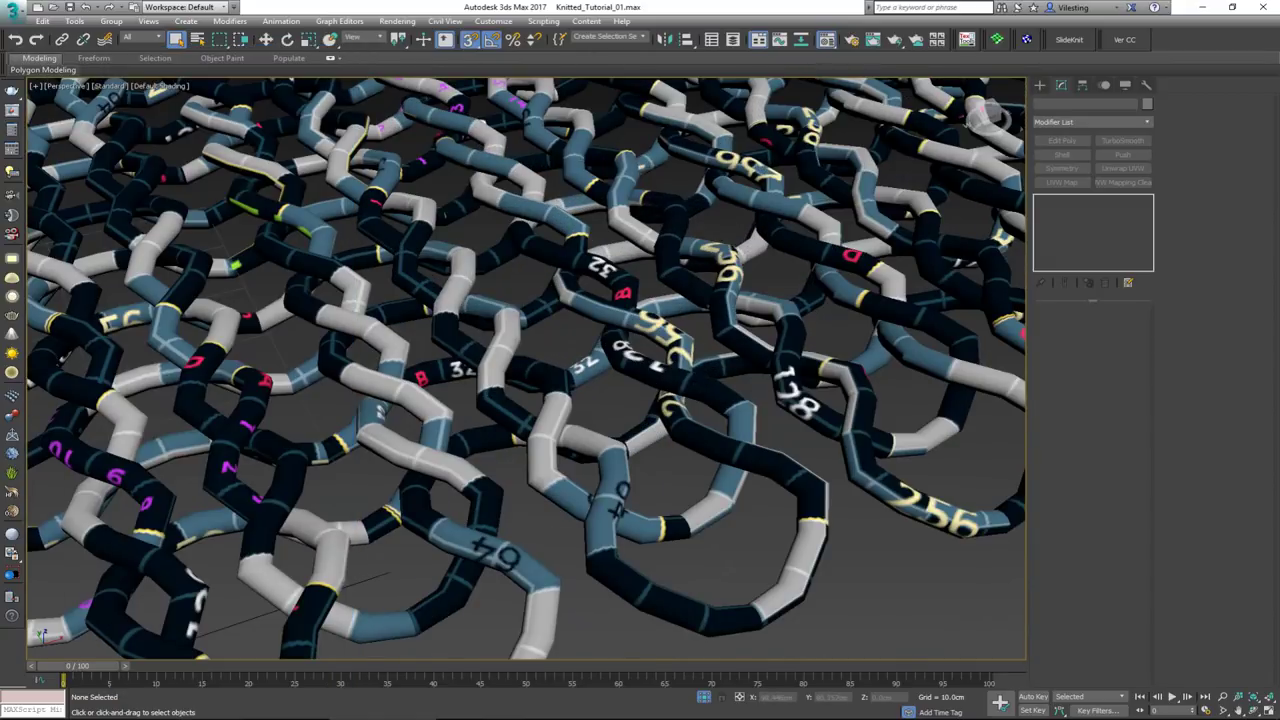
# Attach all the other knitted strips to the outermost strip at the panel's corner using the attach list
pyautogui.moveTo(397, 405); pyautogui.dragTo(530, 303, button='middle')
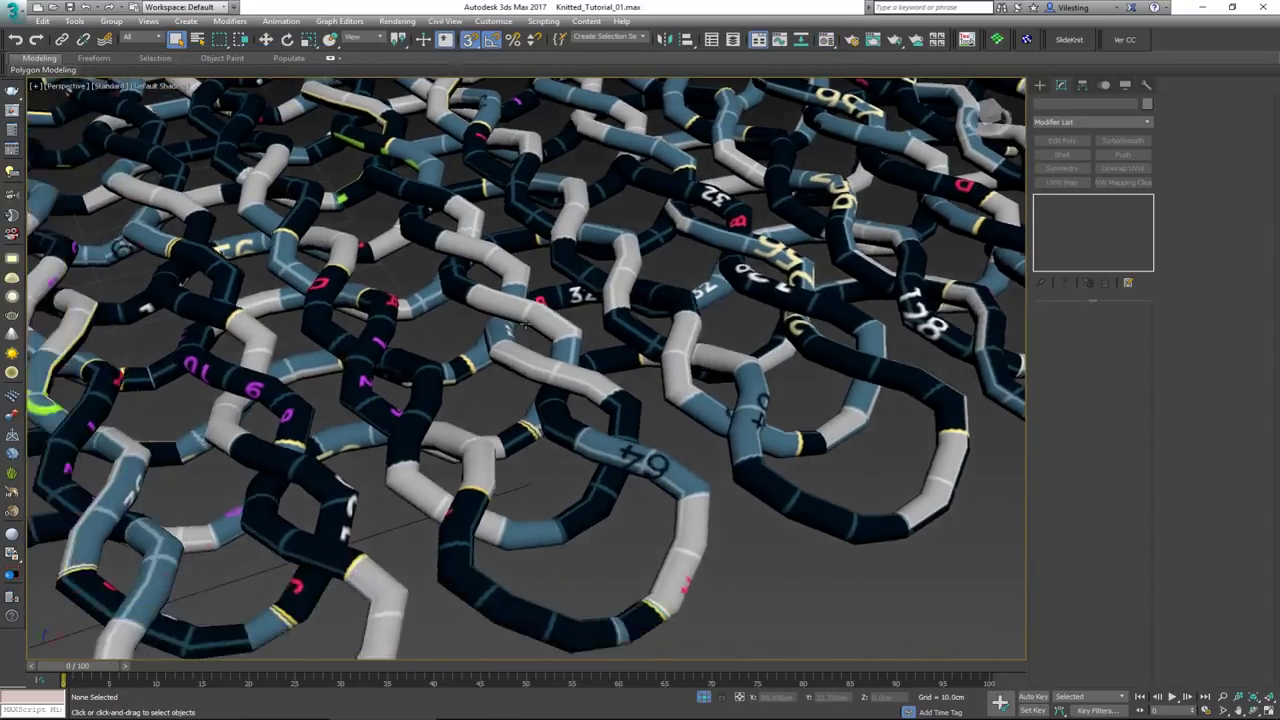
pyautogui.scroll(-3, 473, 398)
pyautogui.moveTo(224, 591); pyautogui.dragTo(478, 499, button='middle')
pyautogui.press('F4')
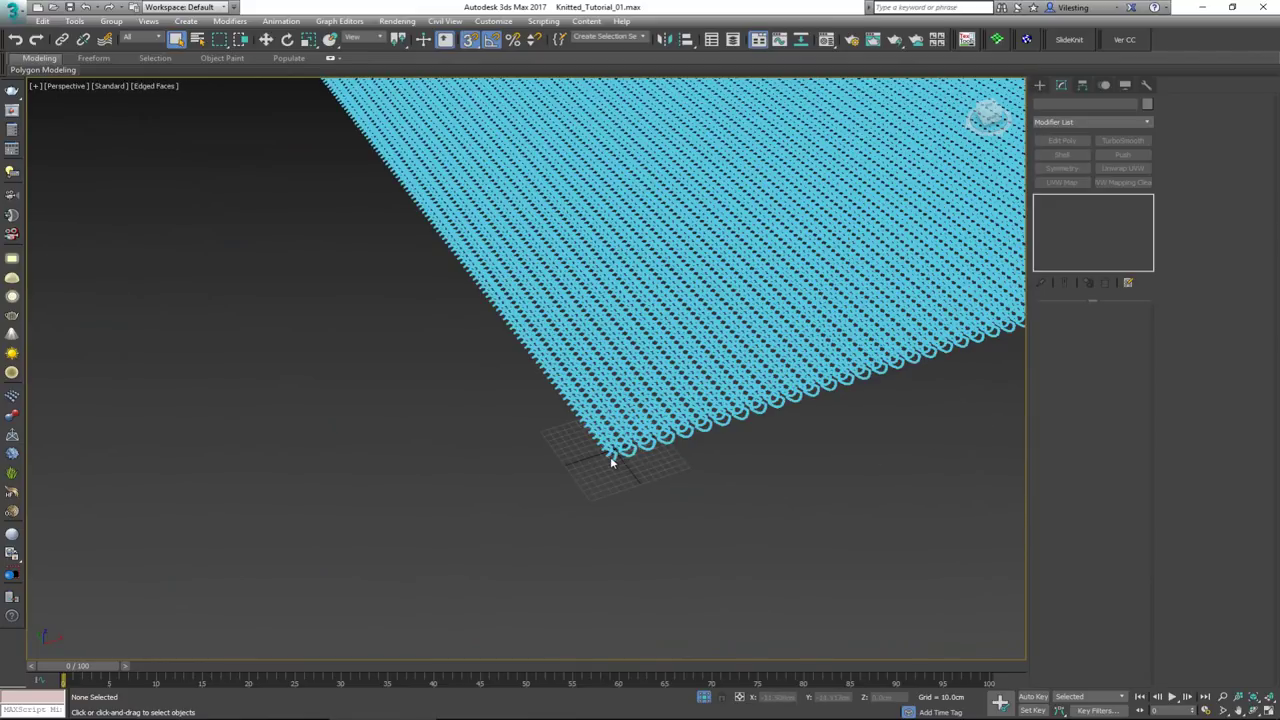
pyautogui.click(613, 457)
pyautogui.moveTo(595, 464); pyautogui.dragTo(486, 521, button='middle')
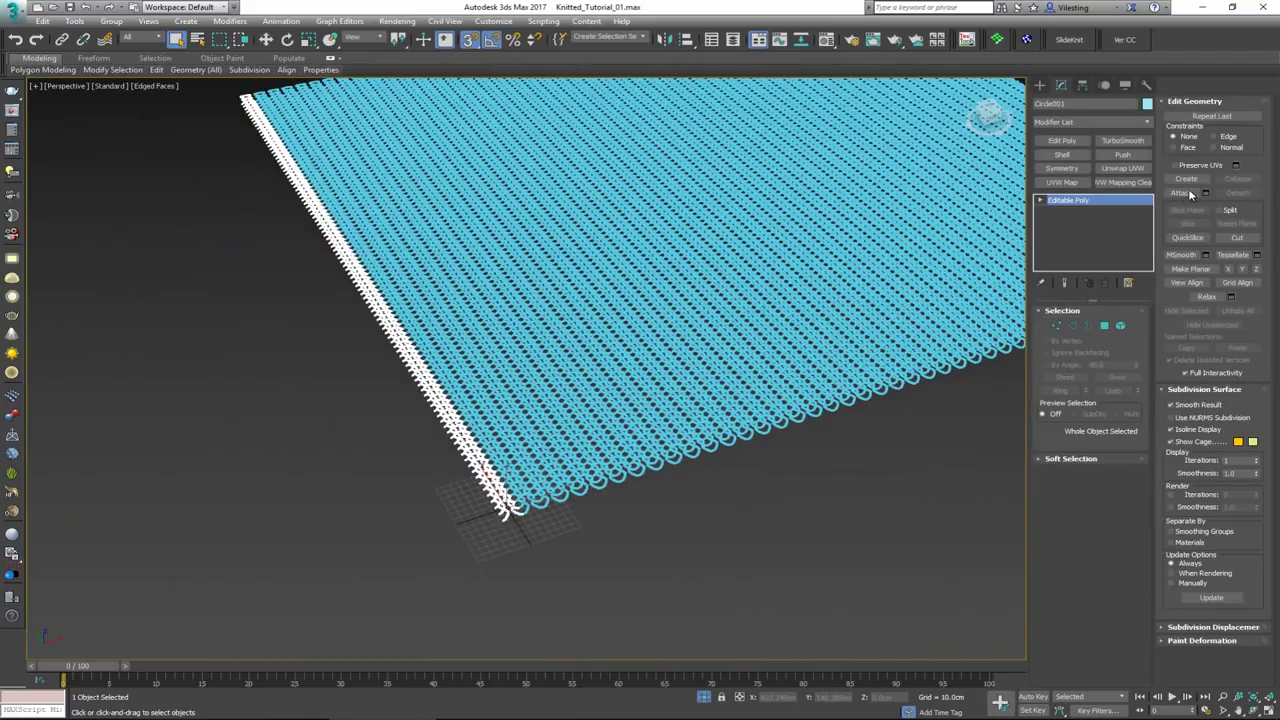
pyautogui.click(1206, 193)
pyautogui.hotkey('ctrl', 'a')
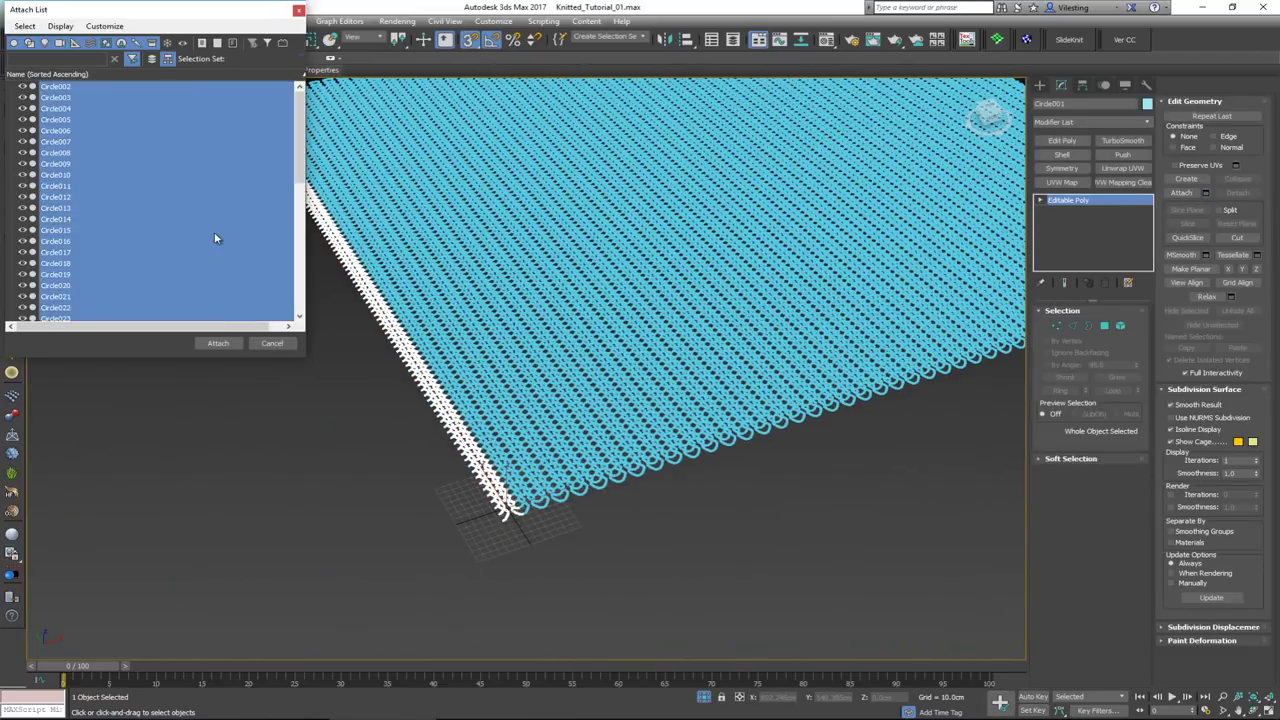
pyautogui.click(218, 343)
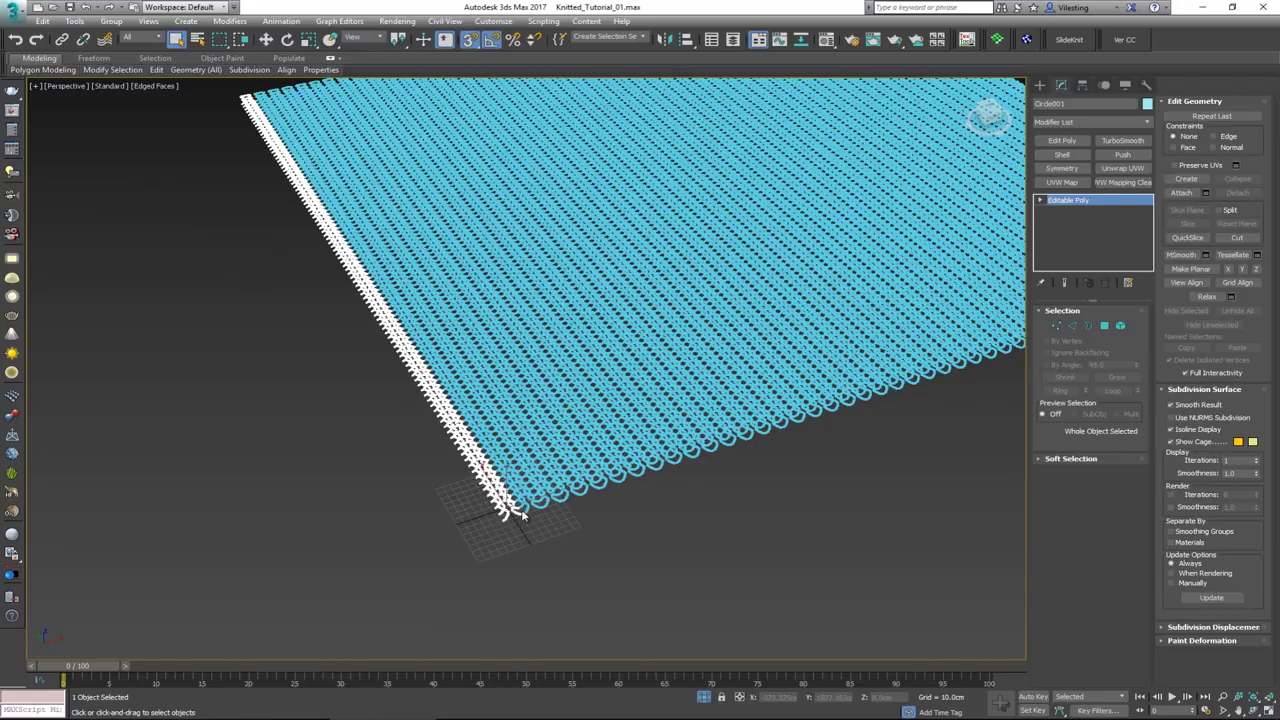
# Weld all vertices of the attached knitted panel with a 0.02 cm threshold, then leave vertex editing and deselect the panel
pyautogui.click(668, 472)
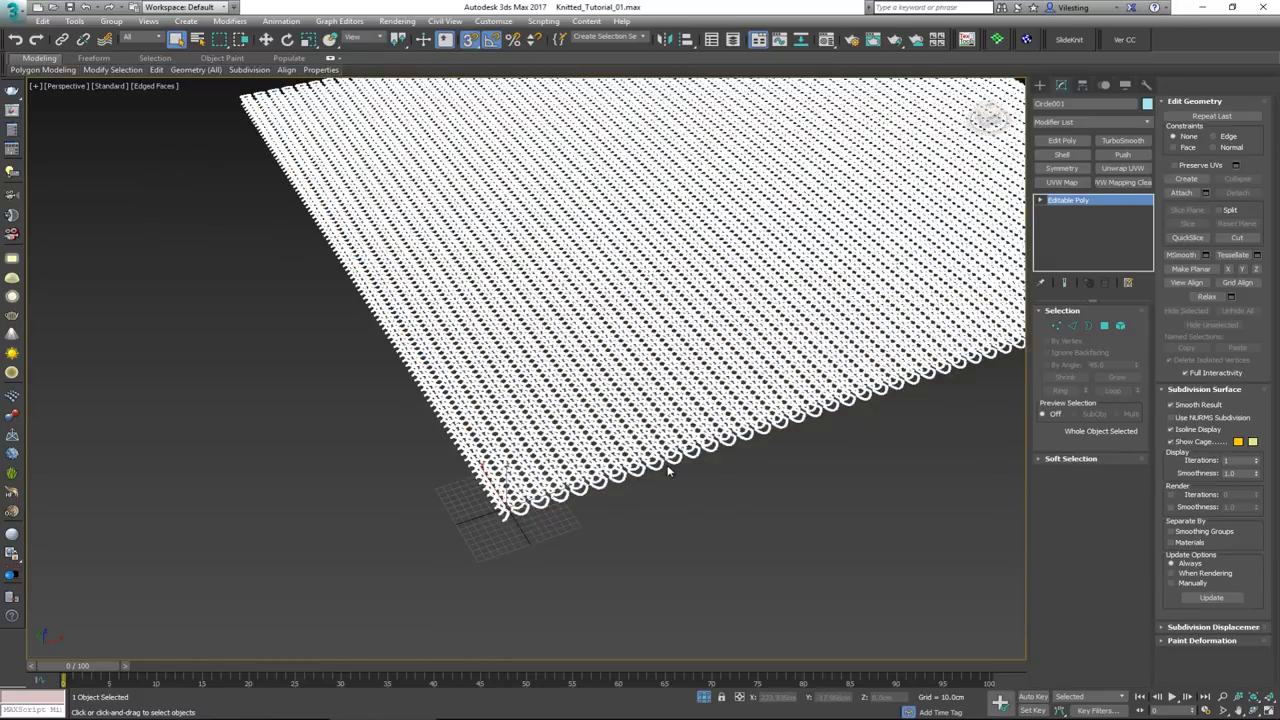
pyautogui.press('1')
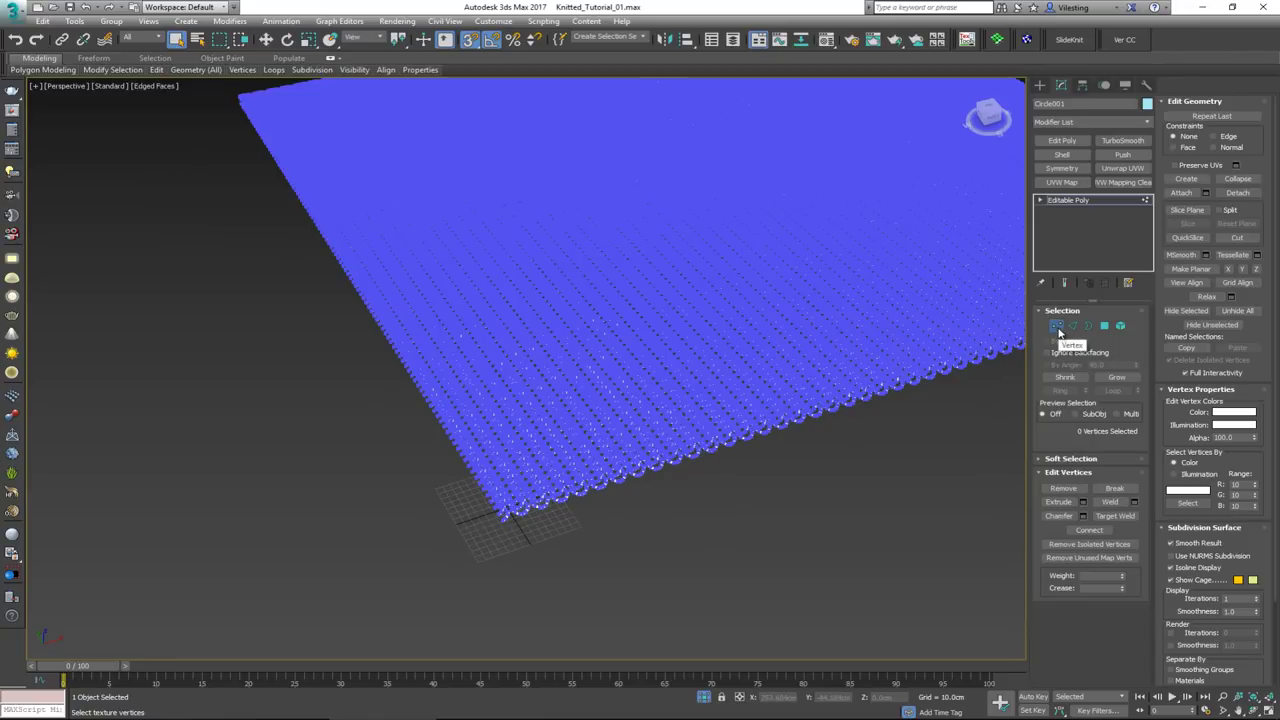
pyautogui.hotkey('ctrl', 'a')
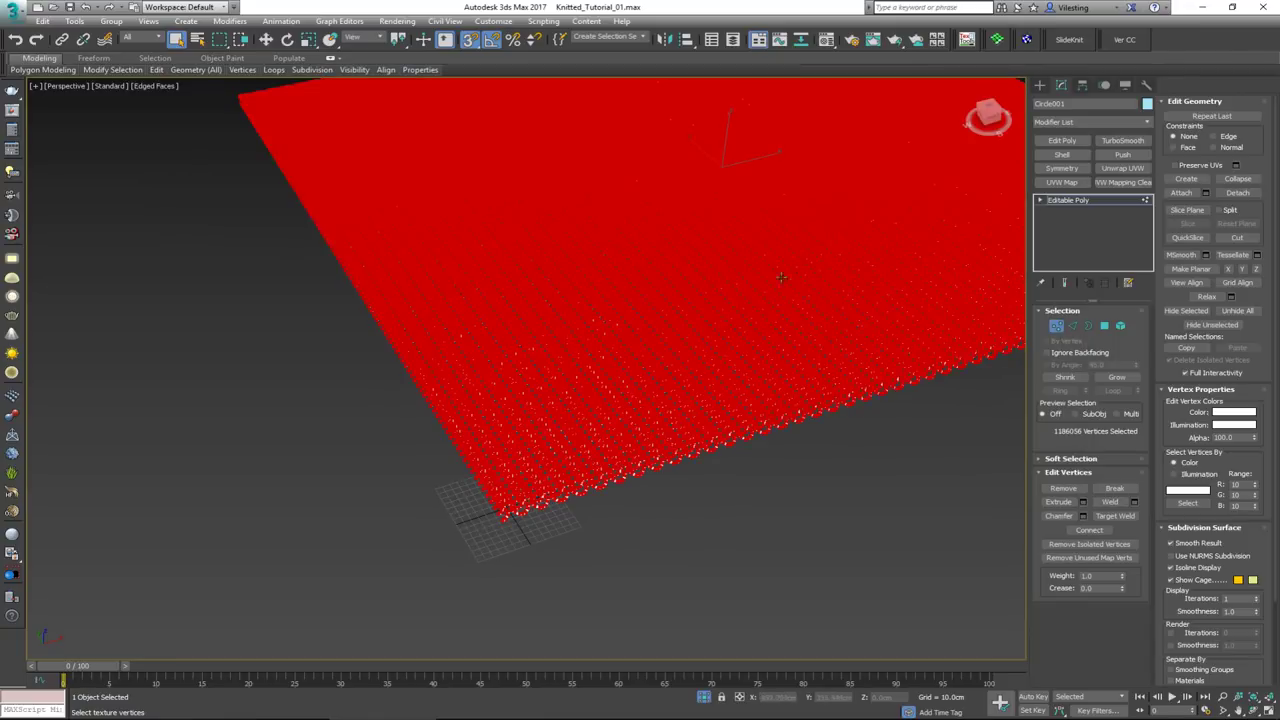
pyautogui.click(1134, 501)
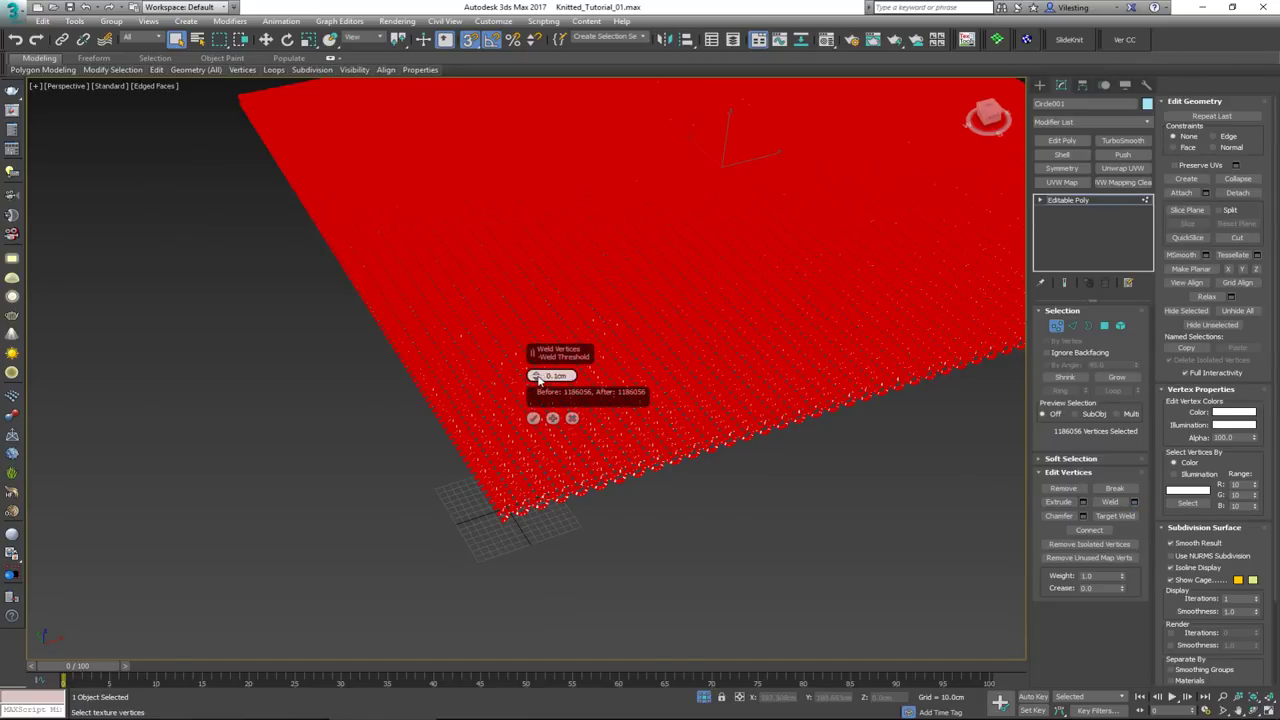
pyautogui.moveTo(538, 379); pyautogui.dragTo(537, 377)
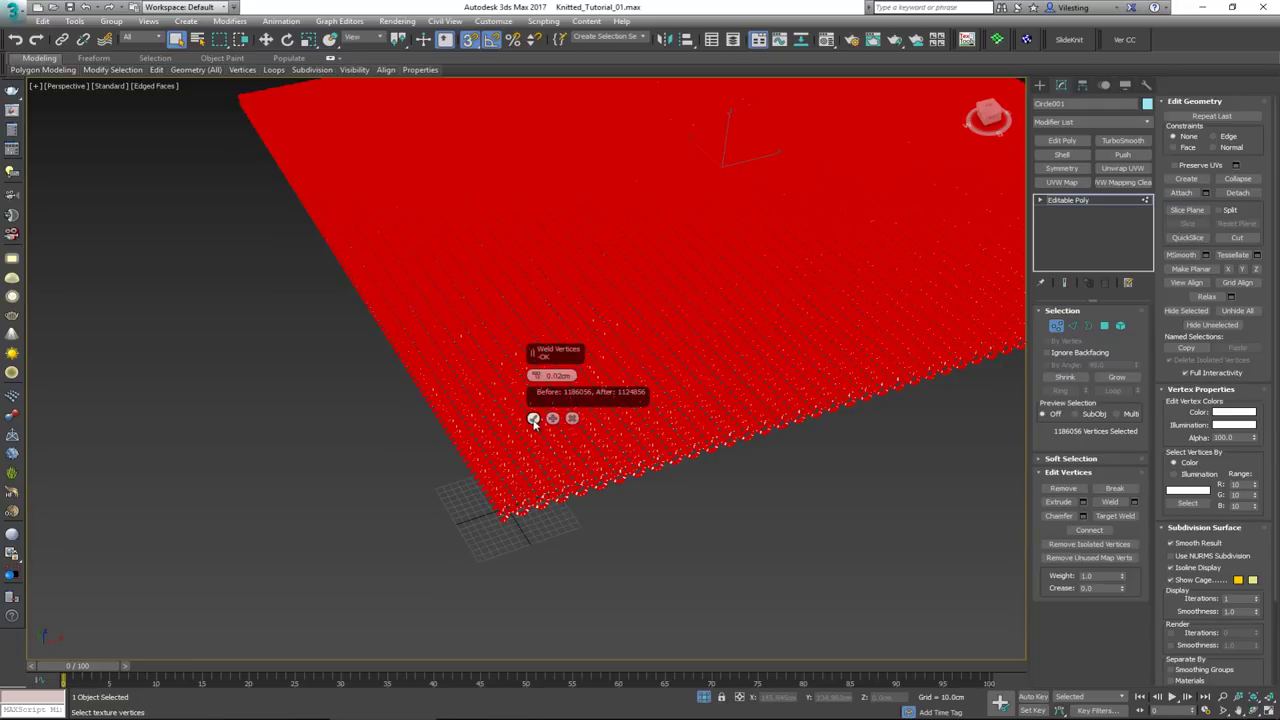
pyautogui.click(533, 419)
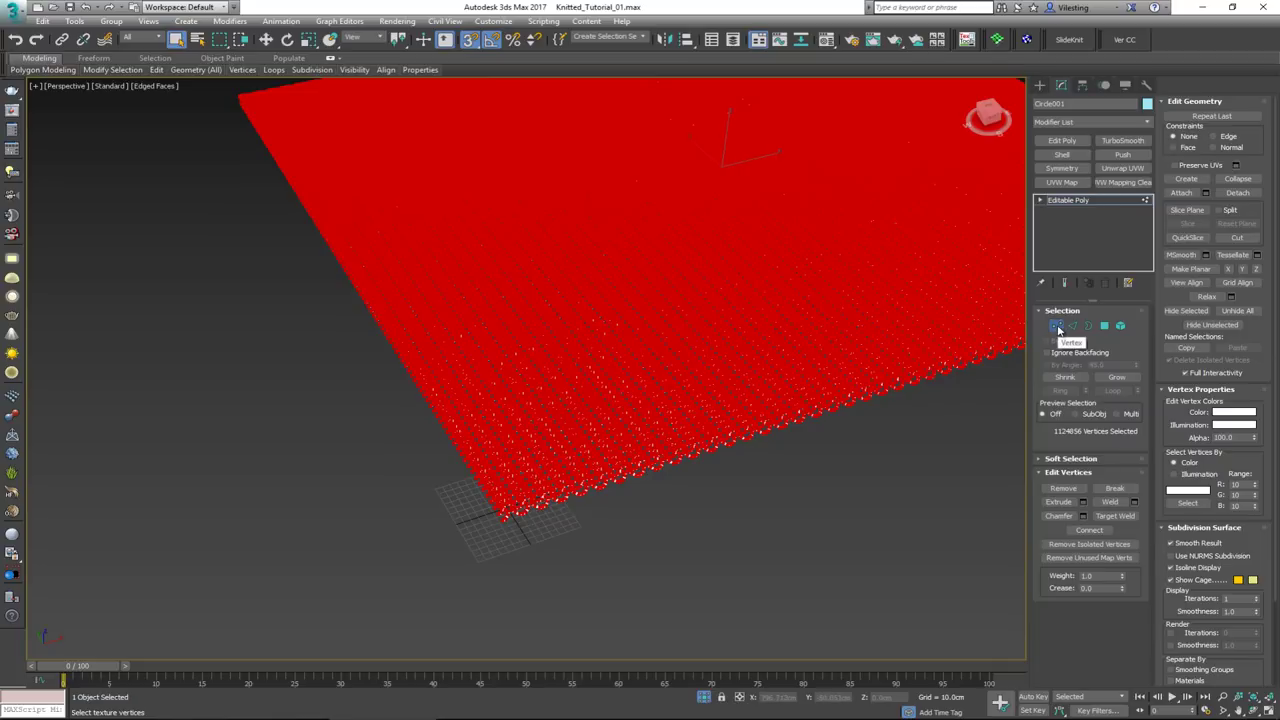
pyautogui.click(1056, 325)
pyautogui.click(756, 499)
# Check the welded loops up close, select the panel and end isolation to bring back the separate edge loops
pyautogui.scroll(6, 550, 481)
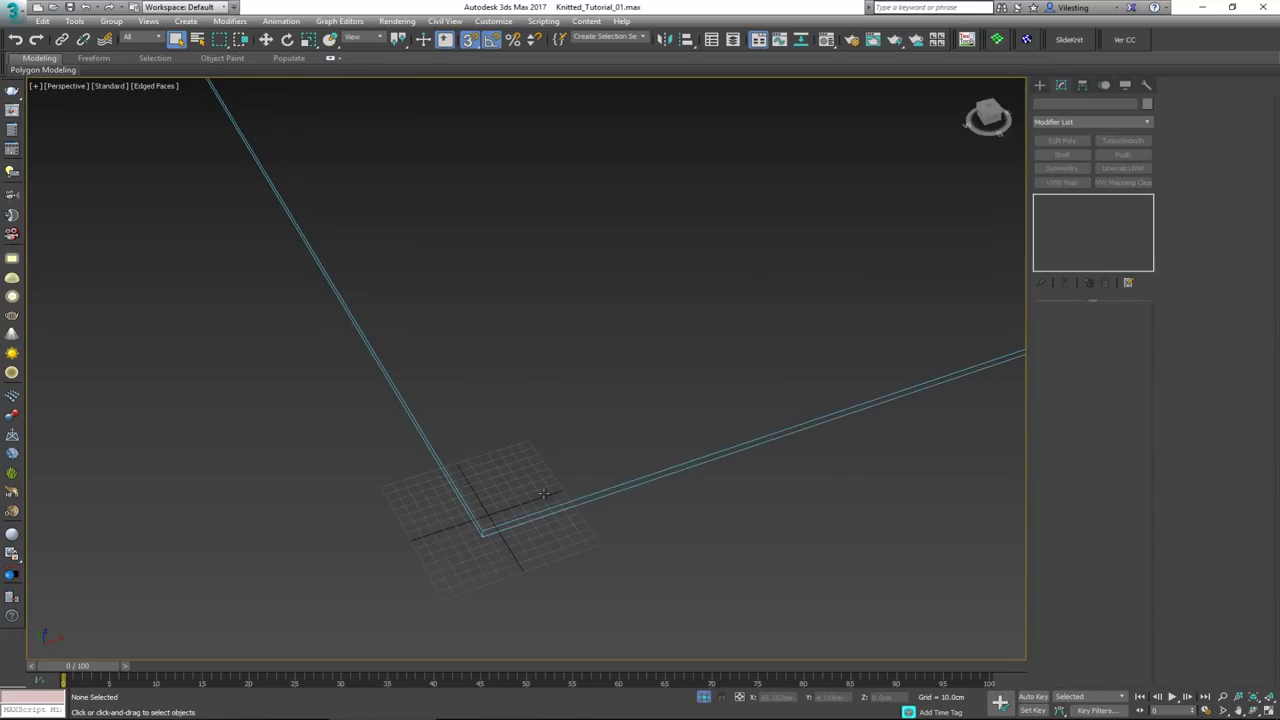
pyautogui.press('F4')
pyautogui.scroll(6, 545, 482)
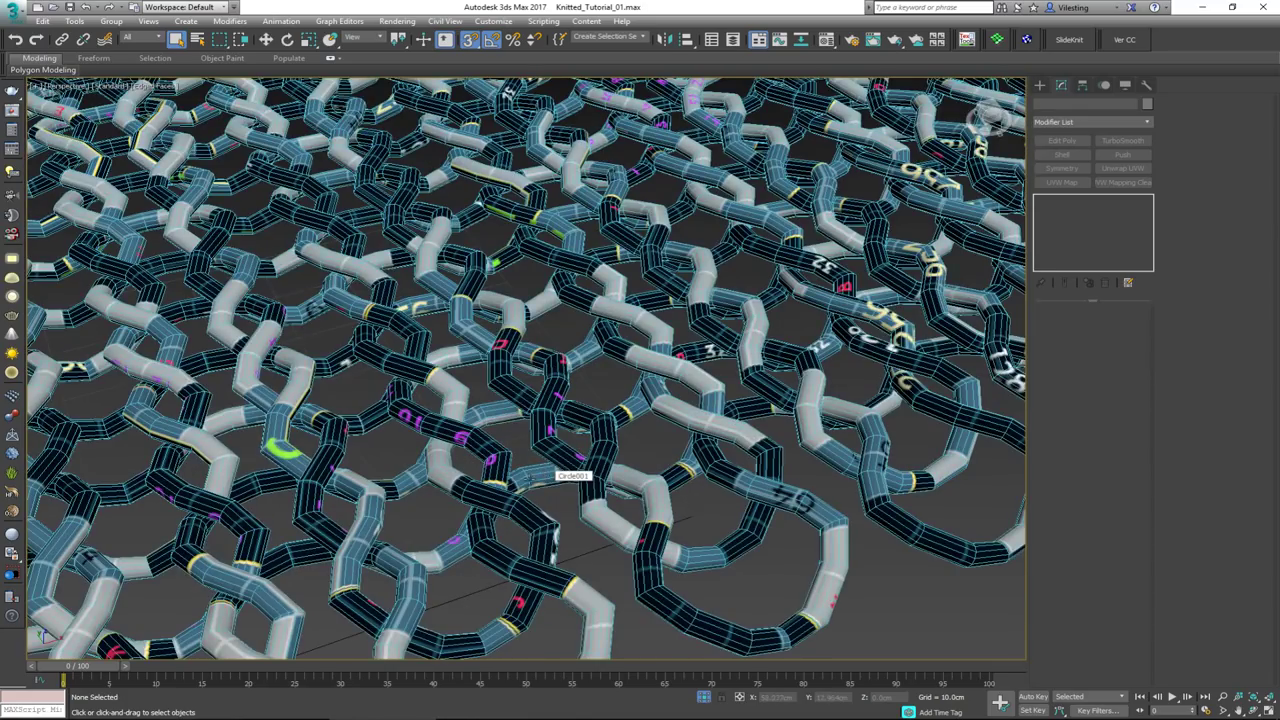
pyautogui.click(546, 470)
pyautogui.moveTo(515, 494); pyautogui.dragTo(574, 414, button='middle')
pyautogui.scroll(-10, 600, 505)
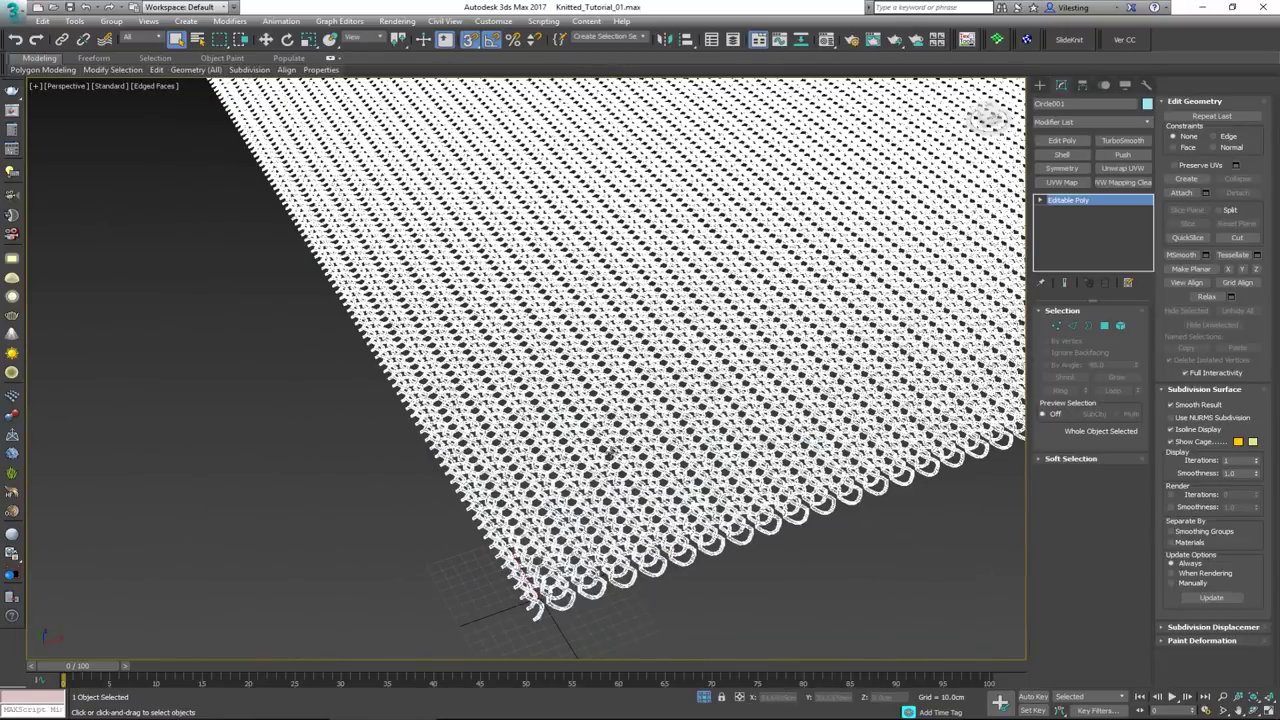
pyautogui.scroll(-3, 620, 362)
pyautogui.rightClick(622, 362)
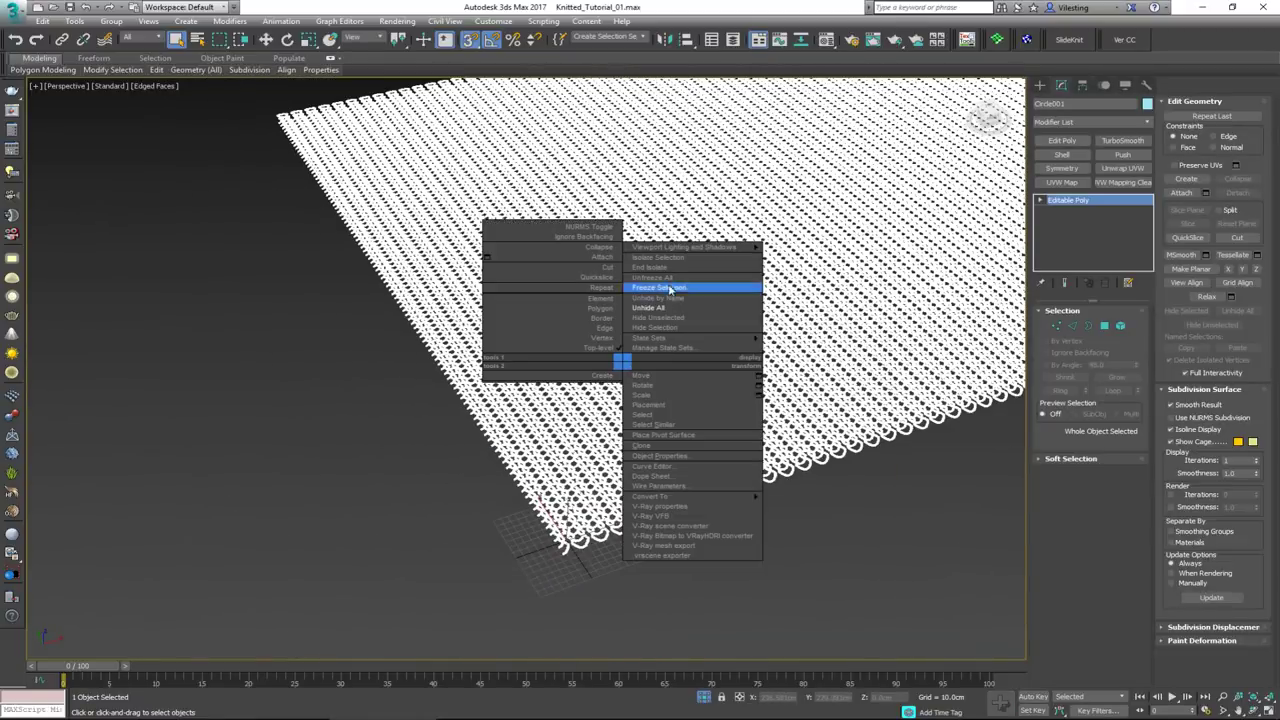
pyautogui.click(674, 267)
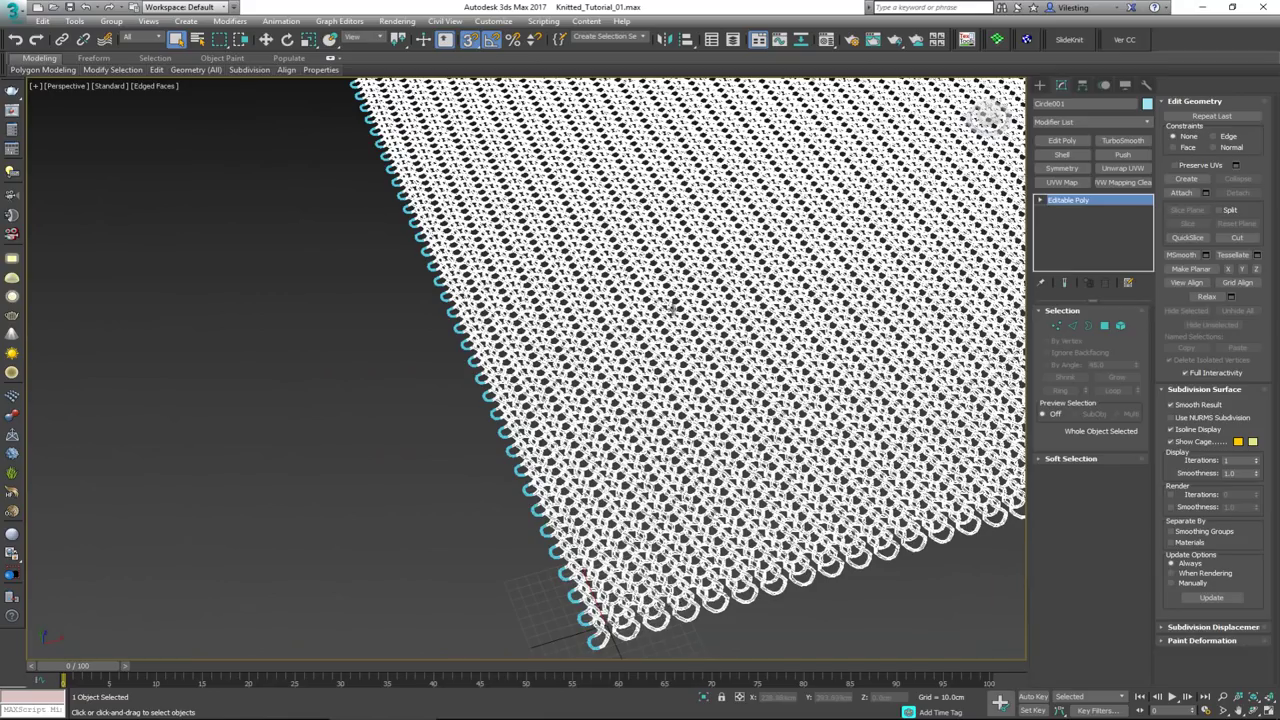
# Mirror the column of edge loops across the X axis as a copy
pyautogui.scroll(-3, 611, 366)
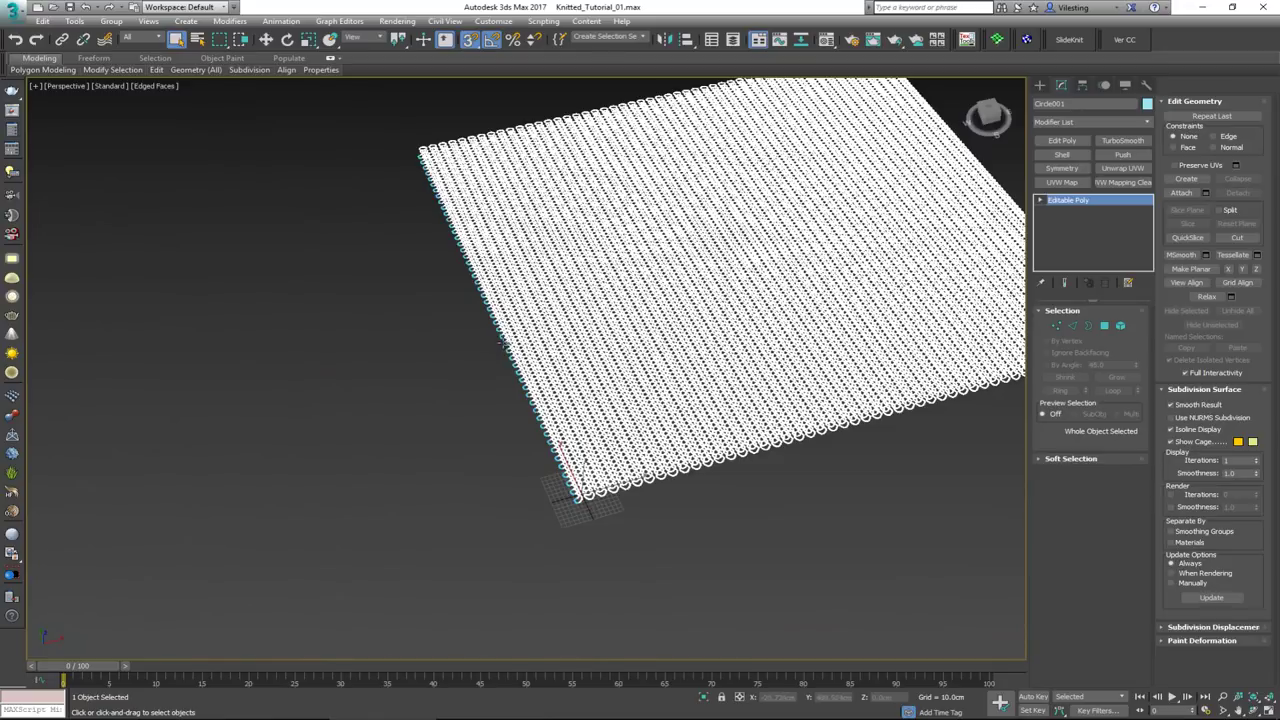
pyautogui.click(507, 355)
pyautogui.keyDown('alt'); pyautogui.moveTo(507, 355); pyautogui.dragTo(391, 377, button='middle'); pyautogui.keyUp('alt')
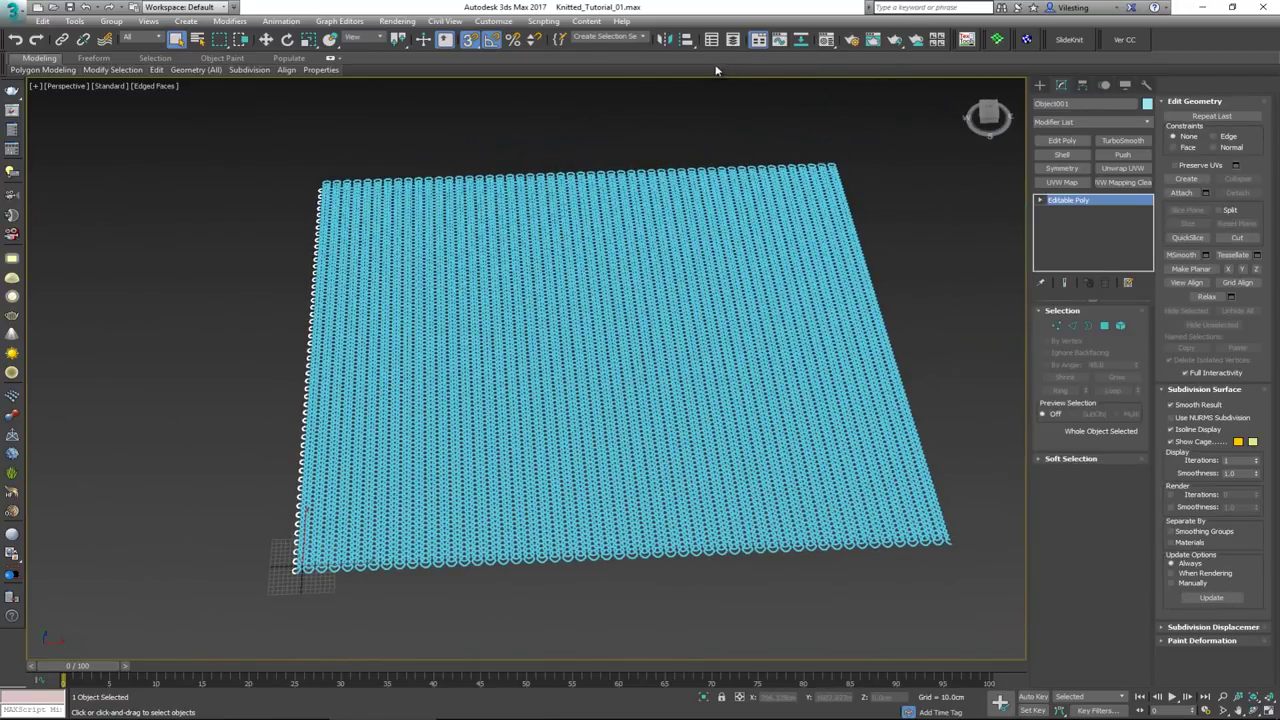
pyautogui.click(665, 39)
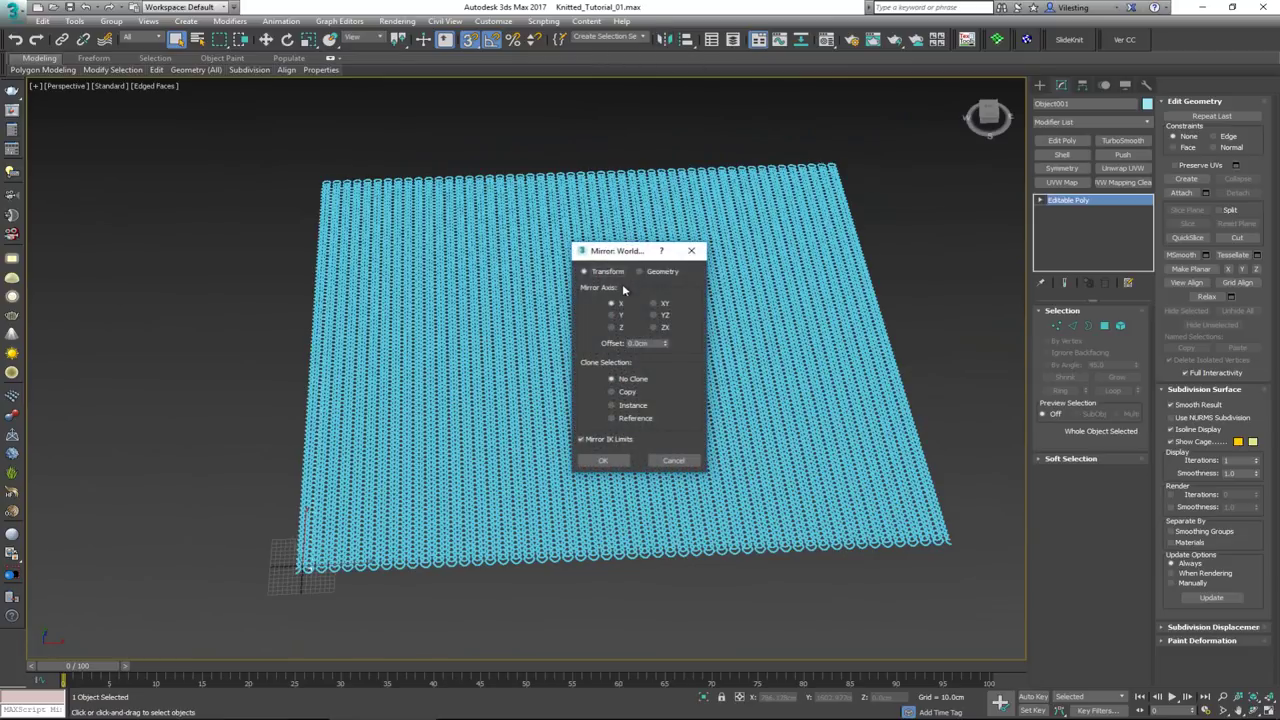
pyautogui.click(622, 392)
pyautogui.click(614, 461)
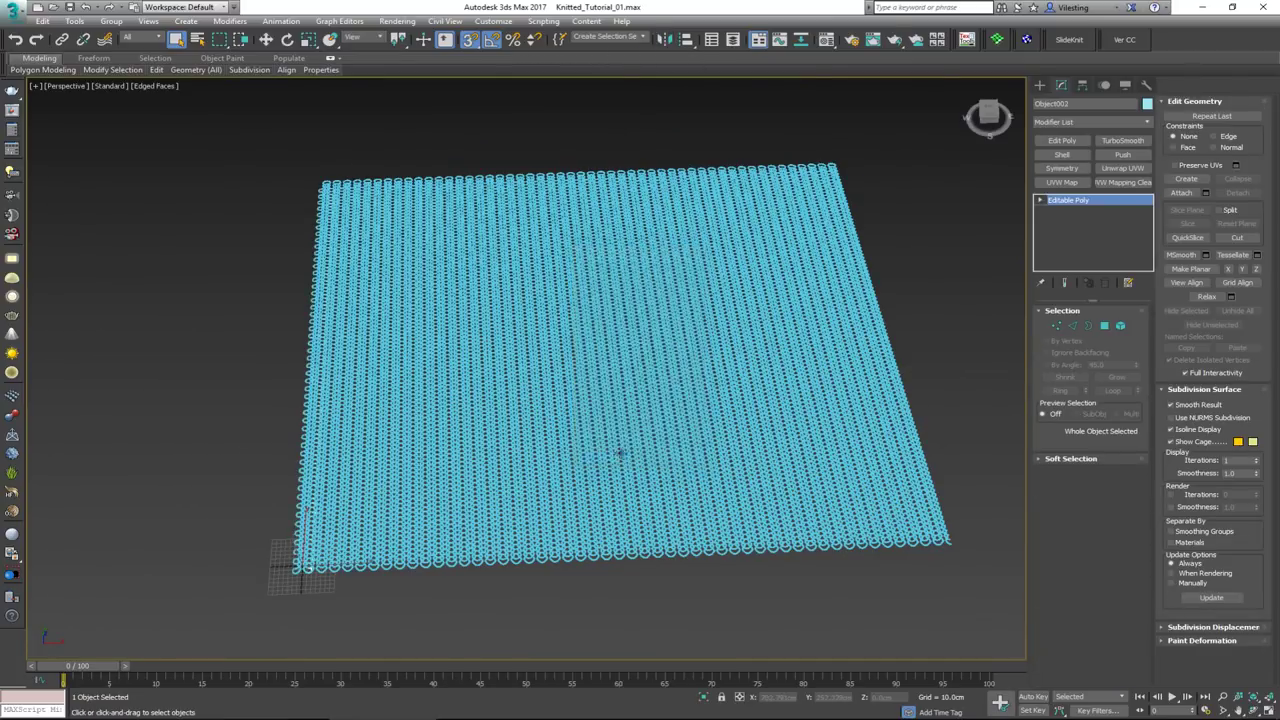
# Move the mirrored edge loops along X to just beyond the open strand ends on the panel's opposite side
pyautogui.press('w')
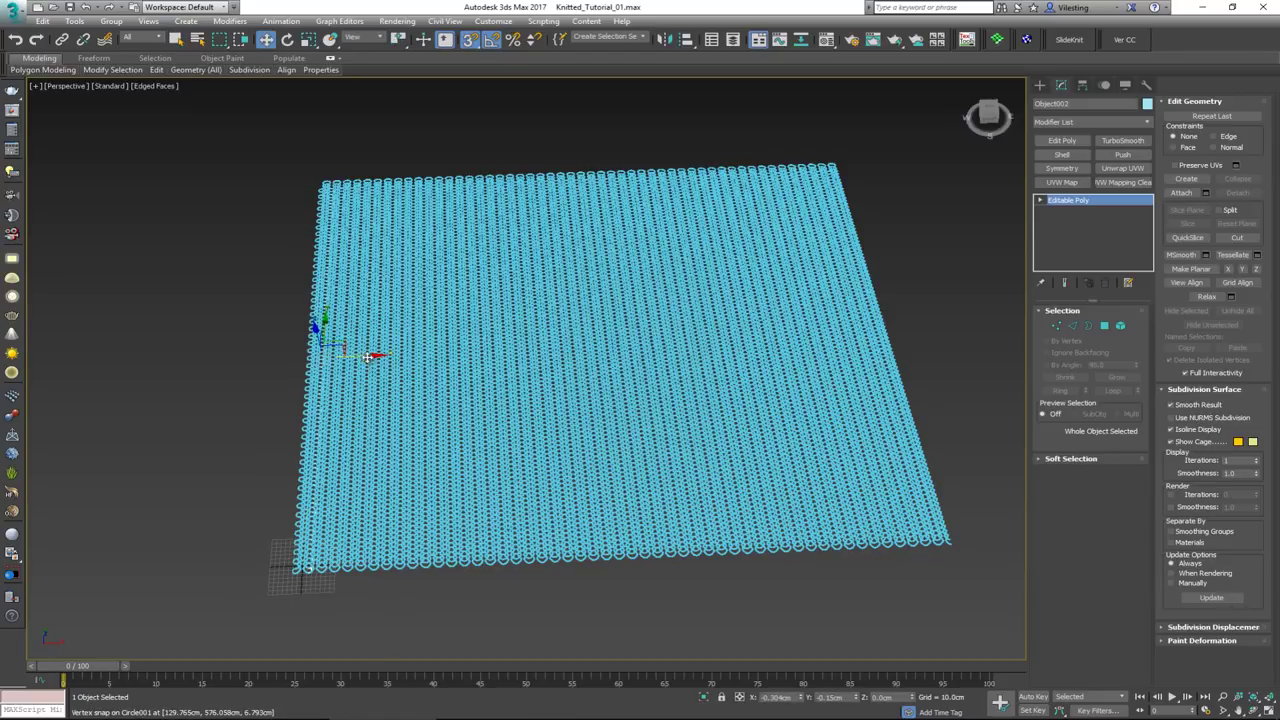
pyautogui.moveTo(376, 356); pyautogui.dragTo(968, 542)
pyautogui.scroll(10, 955, 540)
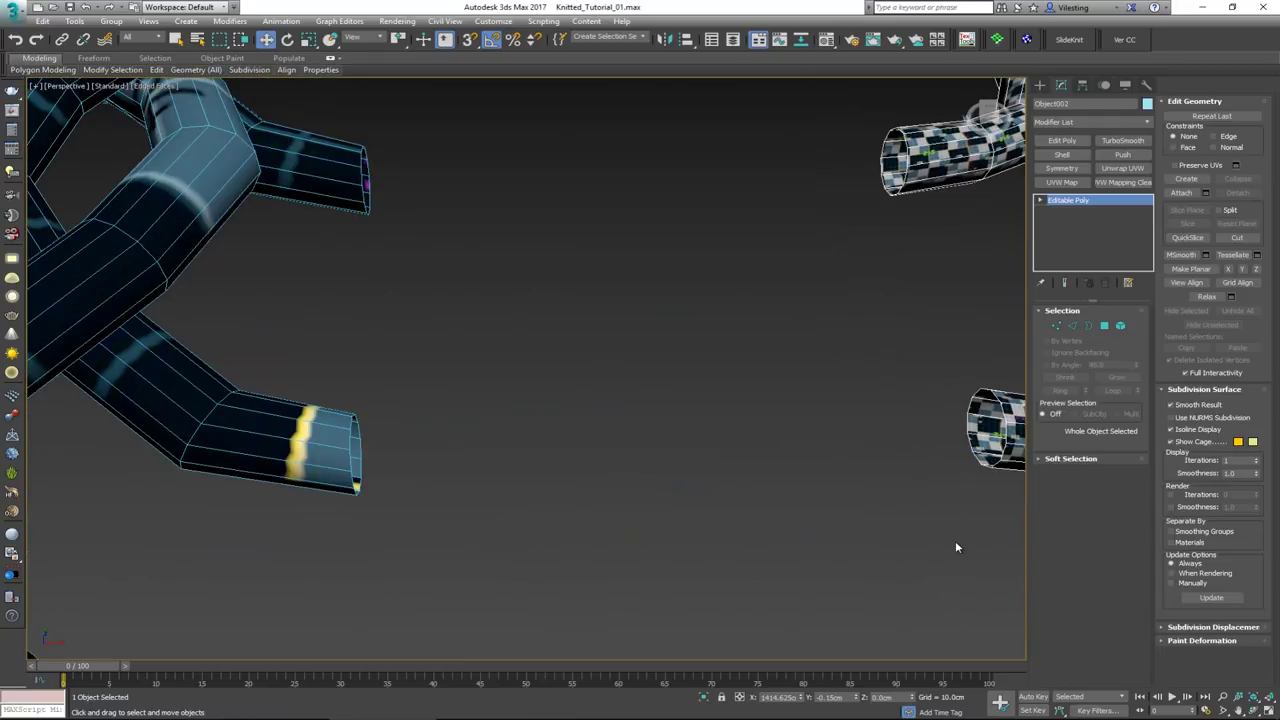
pyautogui.scroll(-5, 955, 540)
pyautogui.moveTo(934, 542); pyautogui.dragTo(843, 658, button='middle')
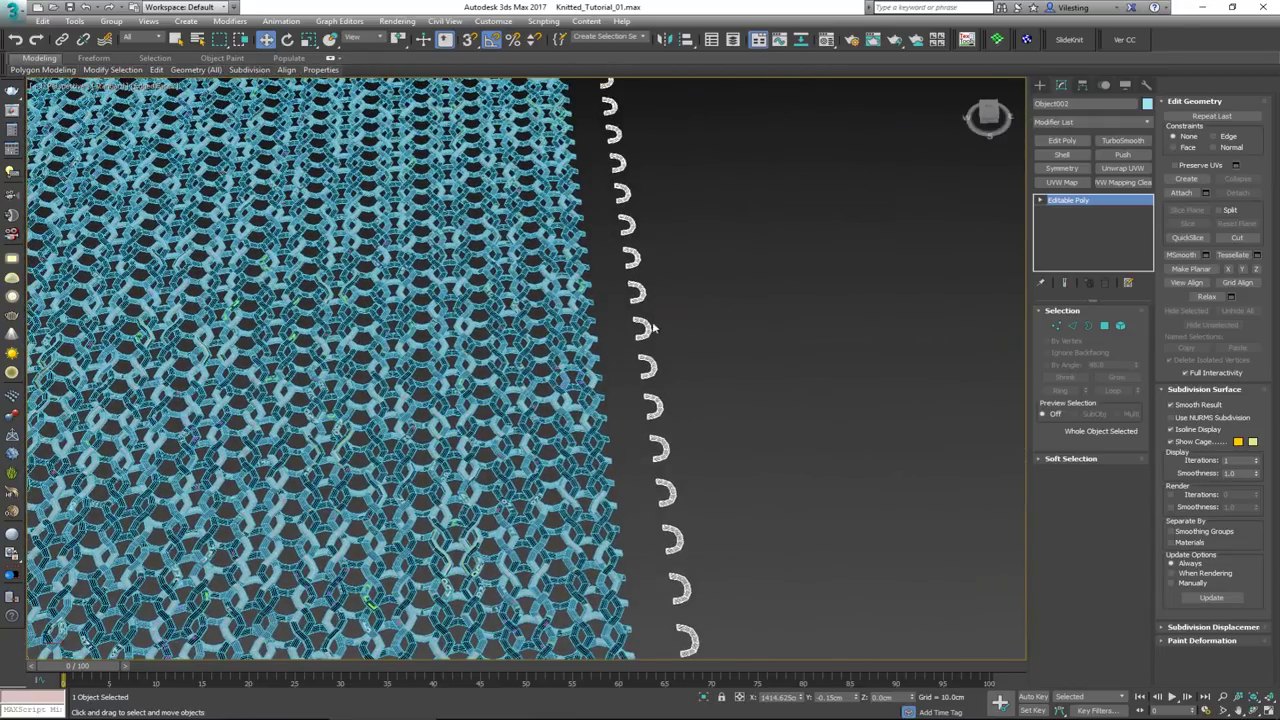
pyautogui.scroll(8, 620, 301)
pyautogui.scroll(-4, 622, 300)
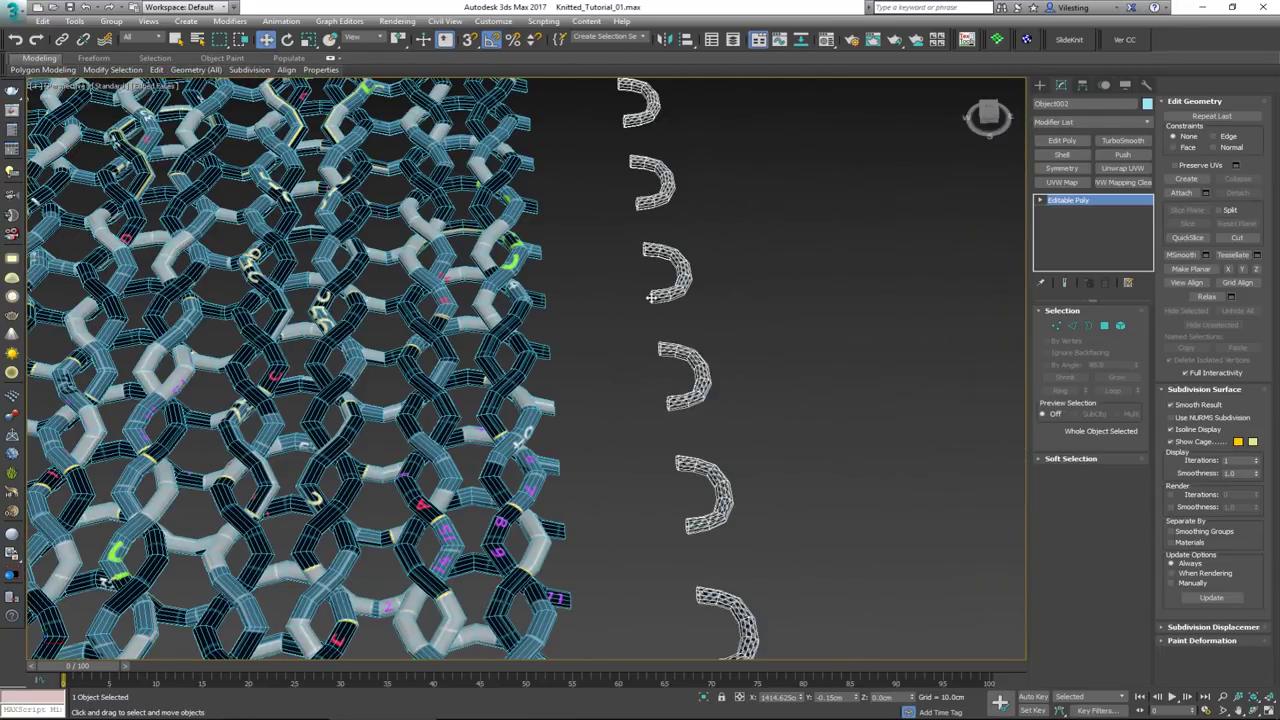
pyautogui.scroll(-8, 652, 296)
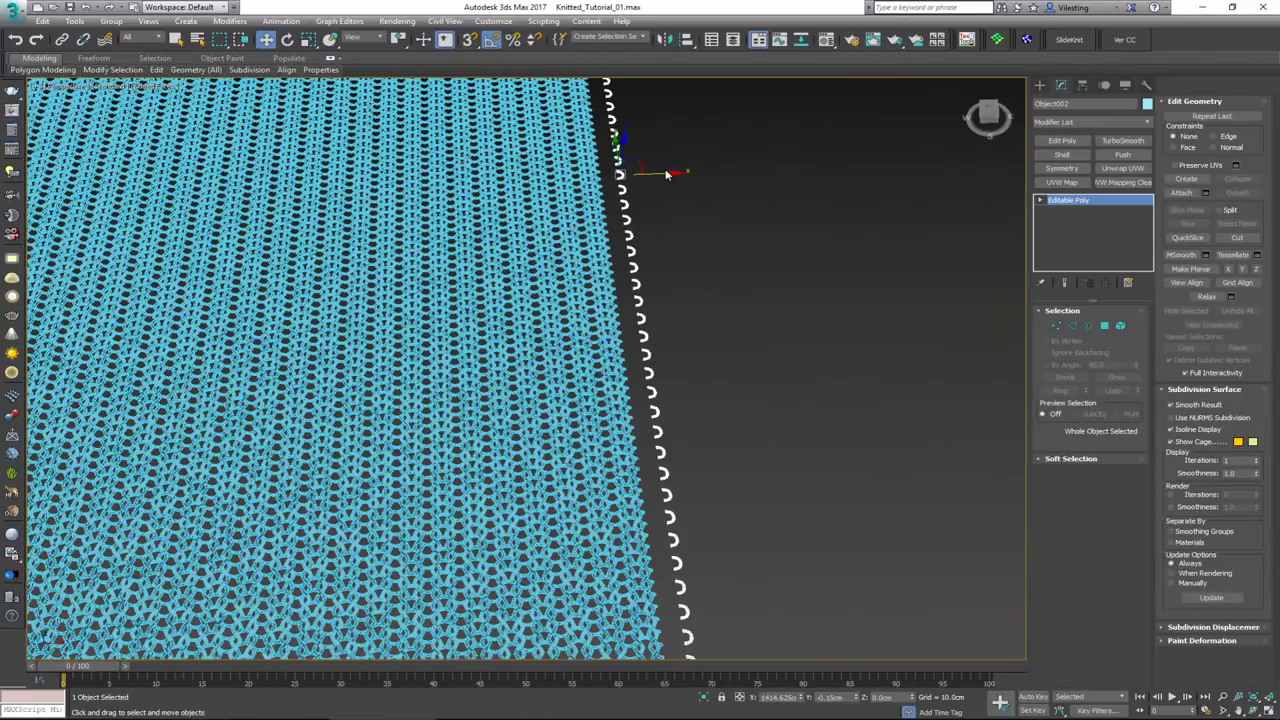
# Snap the mirrored edge loops along X onto the panel's open strand ends using vertex snapping, then deselect them
pyautogui.click(632, 183)
pyautogui.click(638, 176)
pyautogui.scroll(3, 620, 238)
pyautogui.scroll(6, 620, 238)
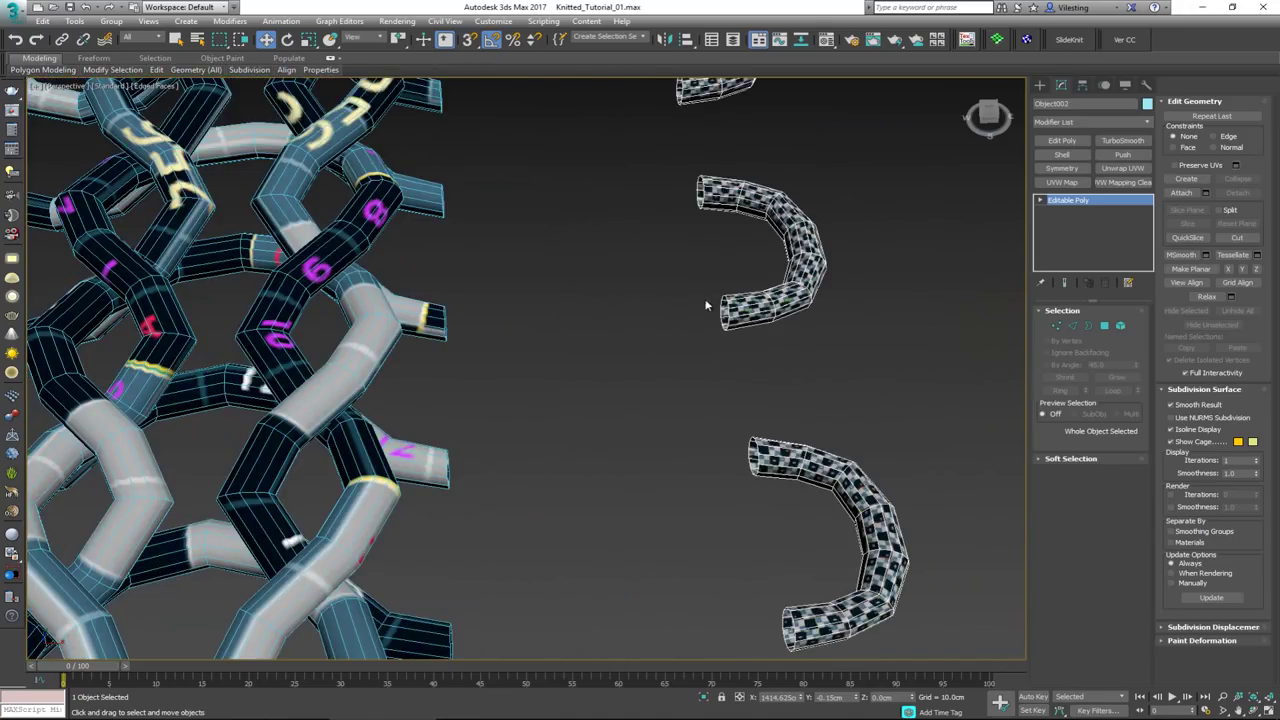
pyautogui.press('s')
pyautogui.moveTo(728, 318); pyautogui.dragTo(450, 334)
pyautogui.click(584, 320)
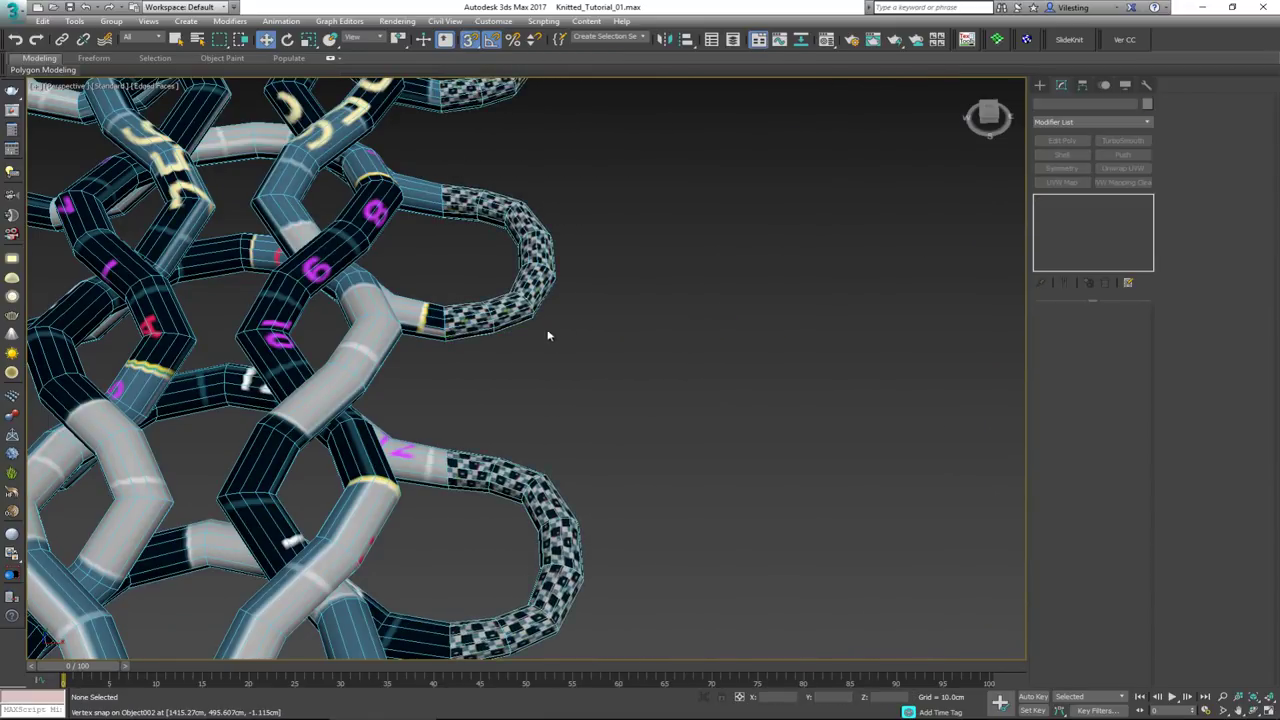
# Examine the completed panel as a whole, first without and then with edged faces, and check what the main panel object includes
pyautogui.scroll(-5, 514, 325)
pyautogui.scroll(-10, 514, 330)
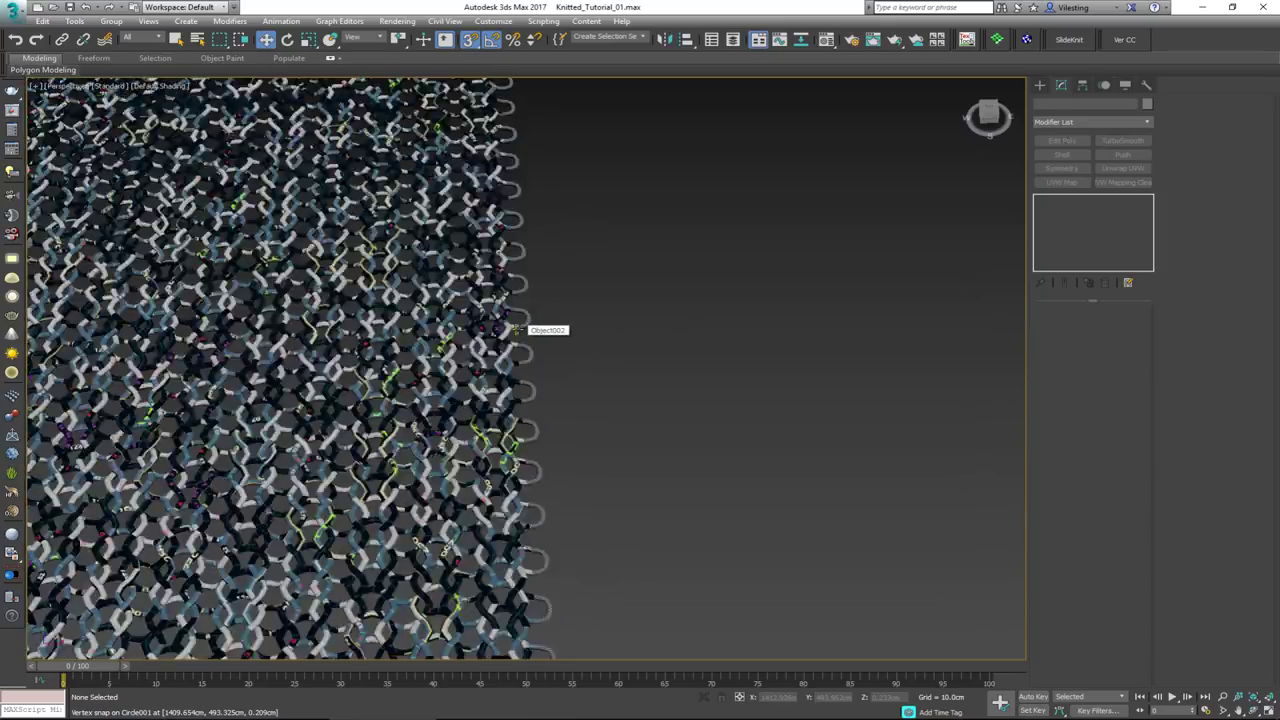
pyautogui.keyDown('alt'); pyautogui.moveTo(516, 330); pyautogui.dragTo(650, 280, button='middle'); pyautogui.keyUp('alt')
pyautogui.scroll(3, 519, 341)
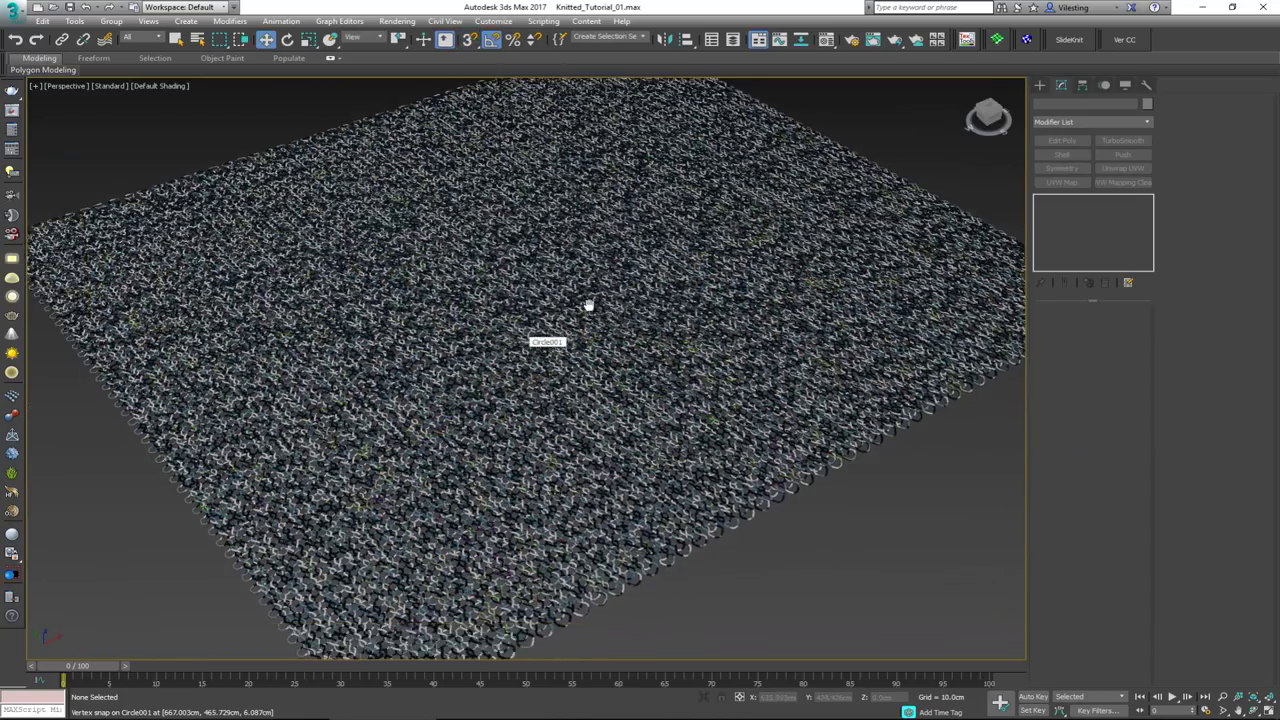
pyautogui.scroll(-2, 586, 306)
pyautogui.click(479, 507)
pyautogui.press('F4')
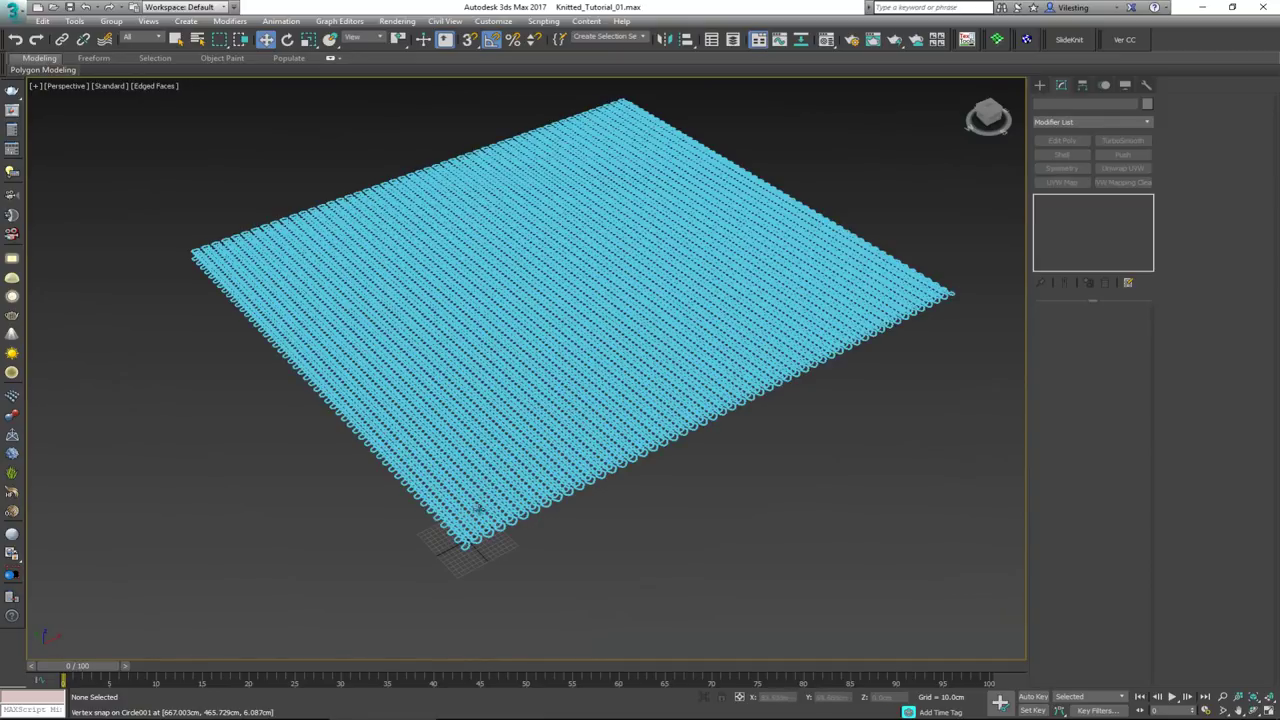
pyautogui.moveTo(478, 505); pyautogui.dragTo(509, 457, button='middle')
pyautogui.keyDown('alt'); pyautogui.moveTo(701, 393); pyautogui.dragTo(646, 417, button='middle'); pyautogui.keyUp('alt')
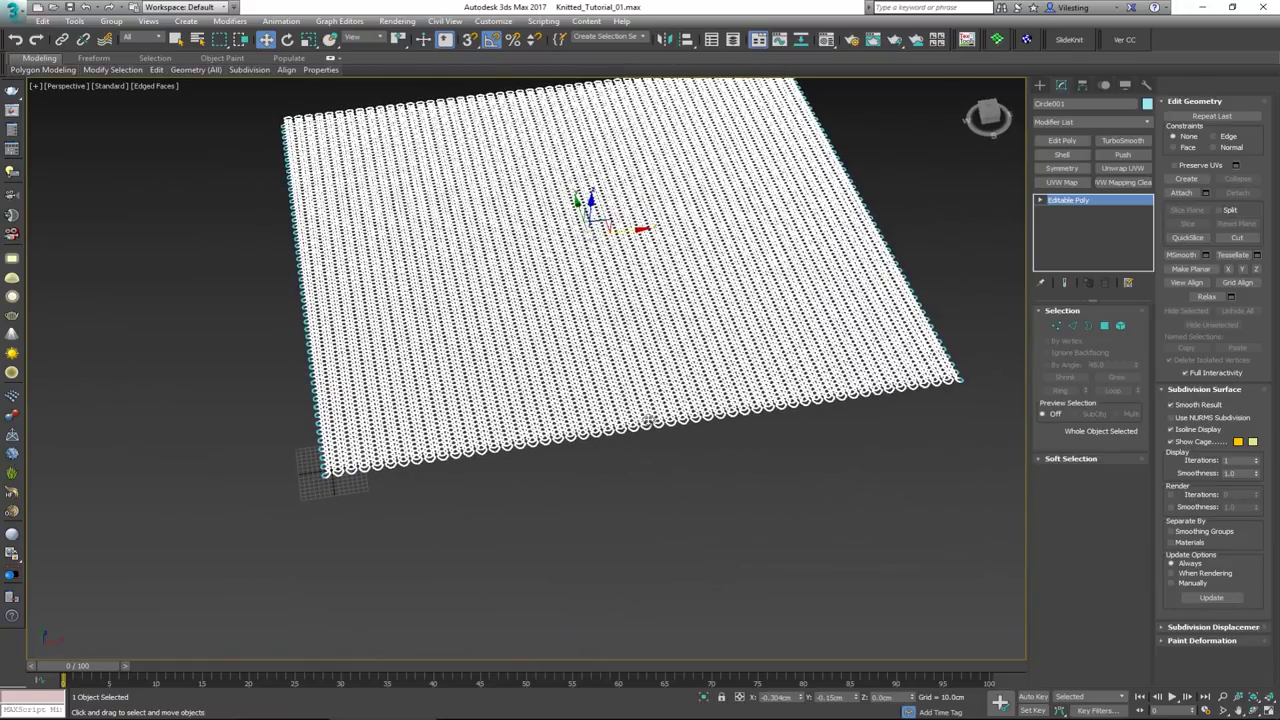
pyautogui.click(576, 490)
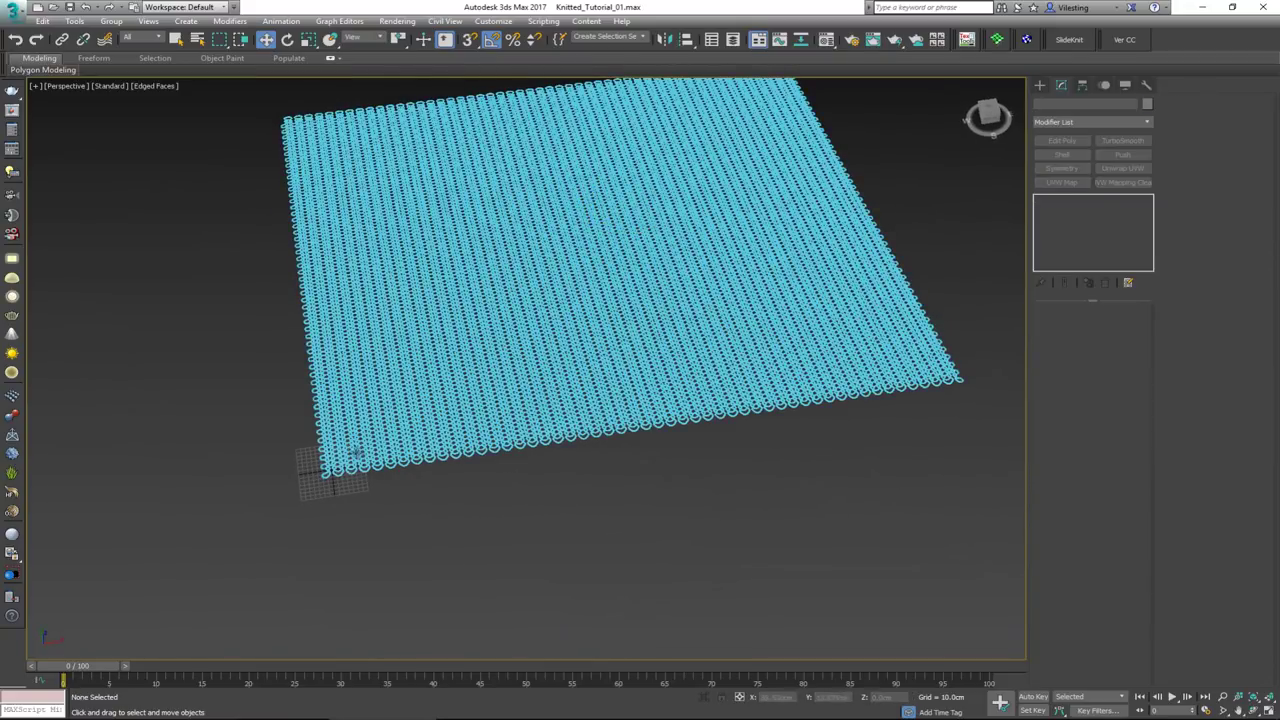
# Attach the mirrored edge loops to the original edge loops on the opposite side of the panel
pyautogui.scroll(6, 332, 449)
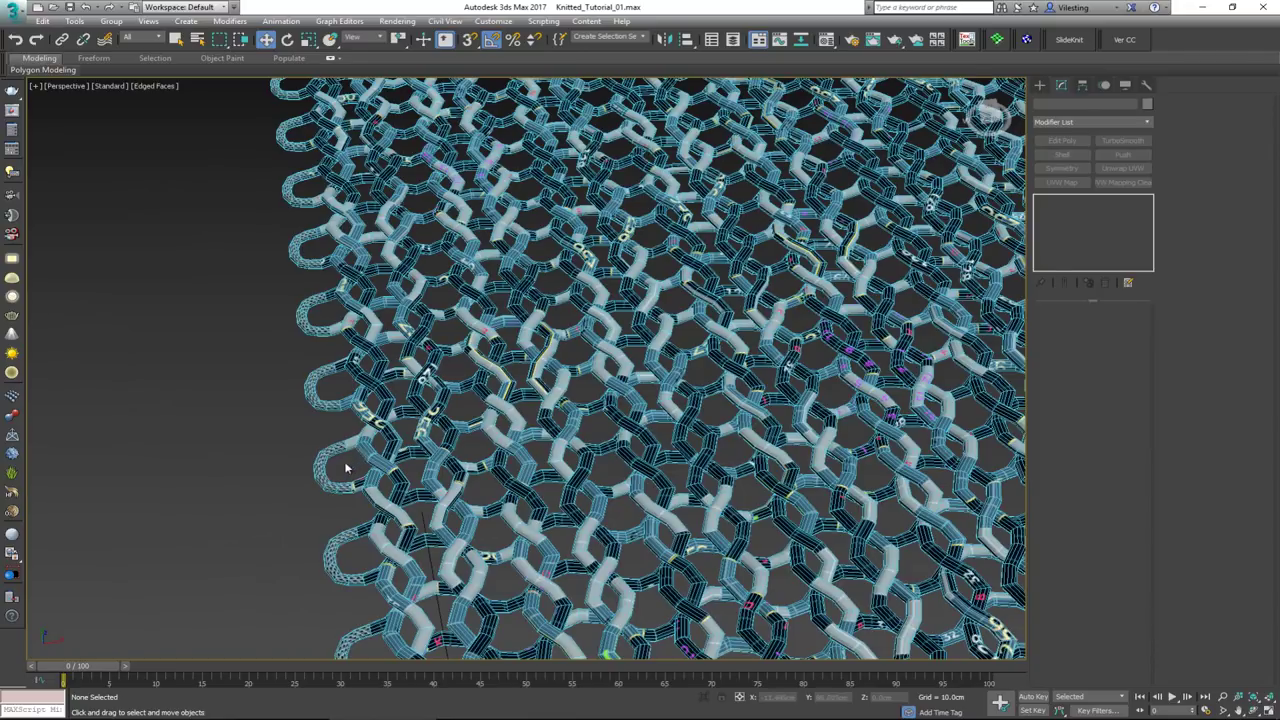
pyautogui.click(346, 468)
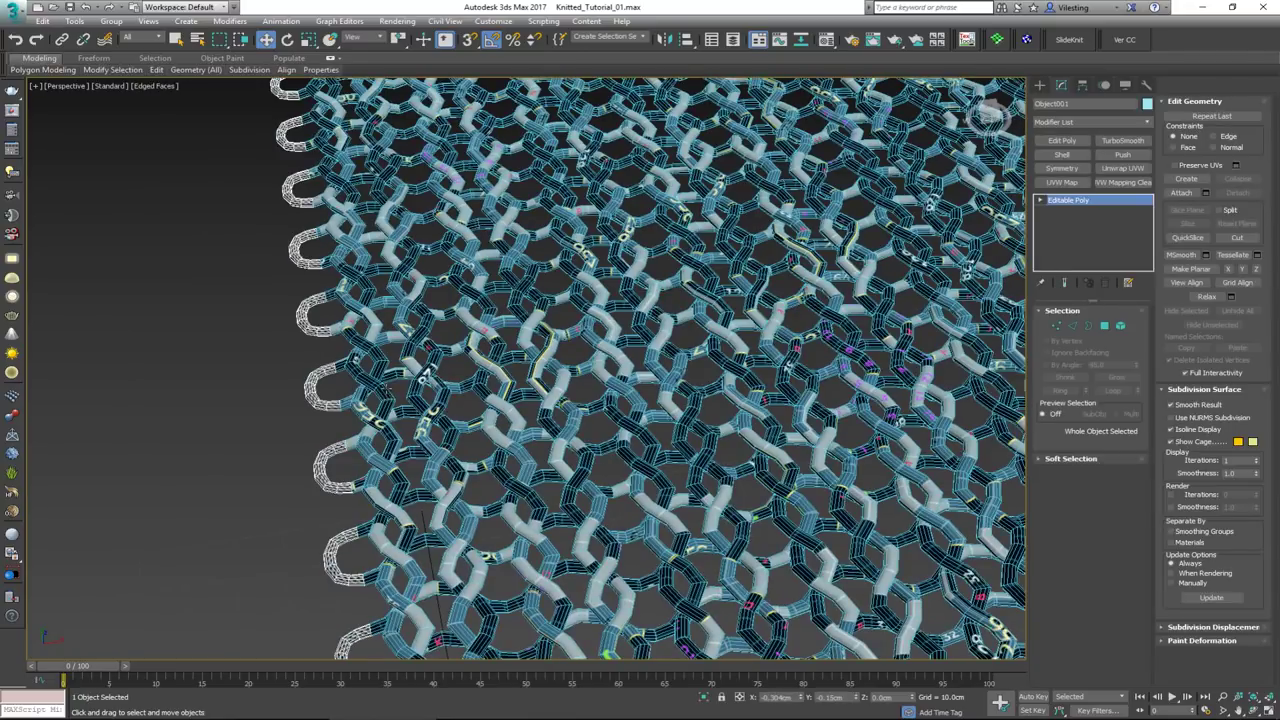
pyautogui.click(395, 376)
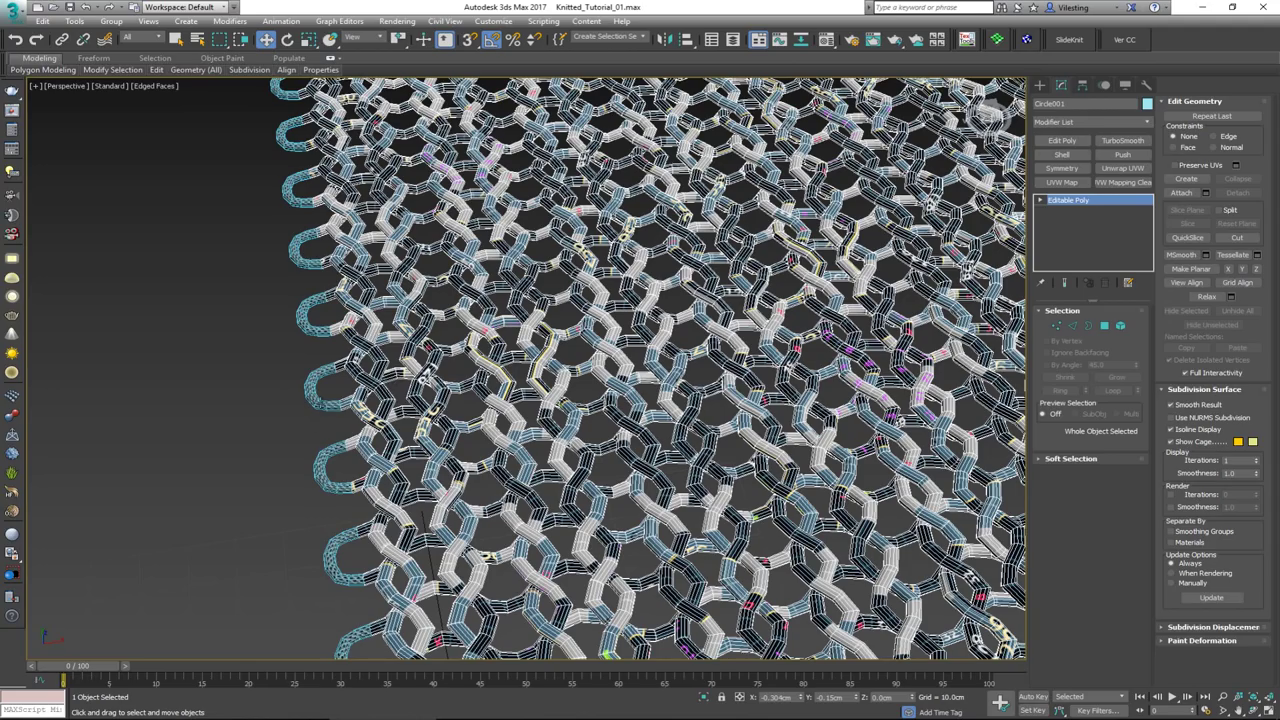
pyautogui.click(455, 390)
pyautogui.scroll(-5, 455, 391)
pyautogui.moveTo(690, 360); pyautogui.dragTo(460, 414, button='middle')
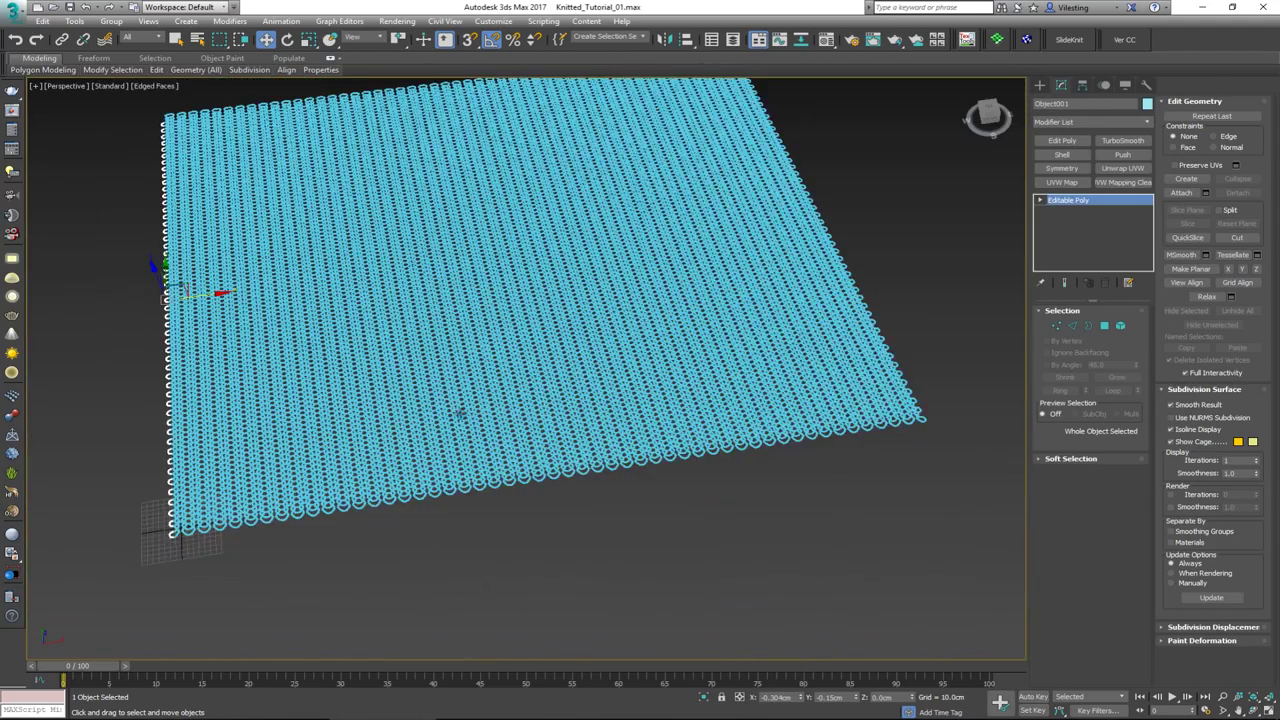
pyautogui.moveTo(760, 370); pyautogui.dragTo(600, 427, button='middle')
pyautogui.scroll(2, 742, 428)
pyautogui.scroll(5, 760, 426)
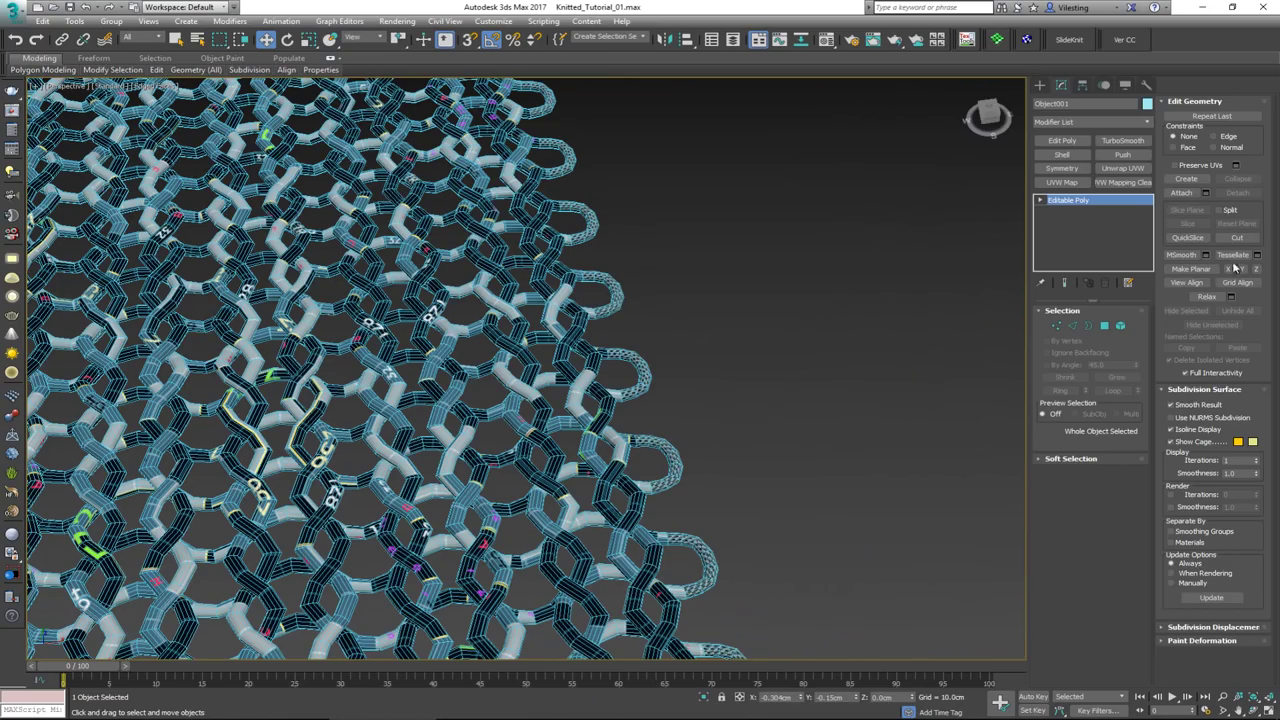
pyautogui.click(1180, 193)
pyautogui.click(646, 372)
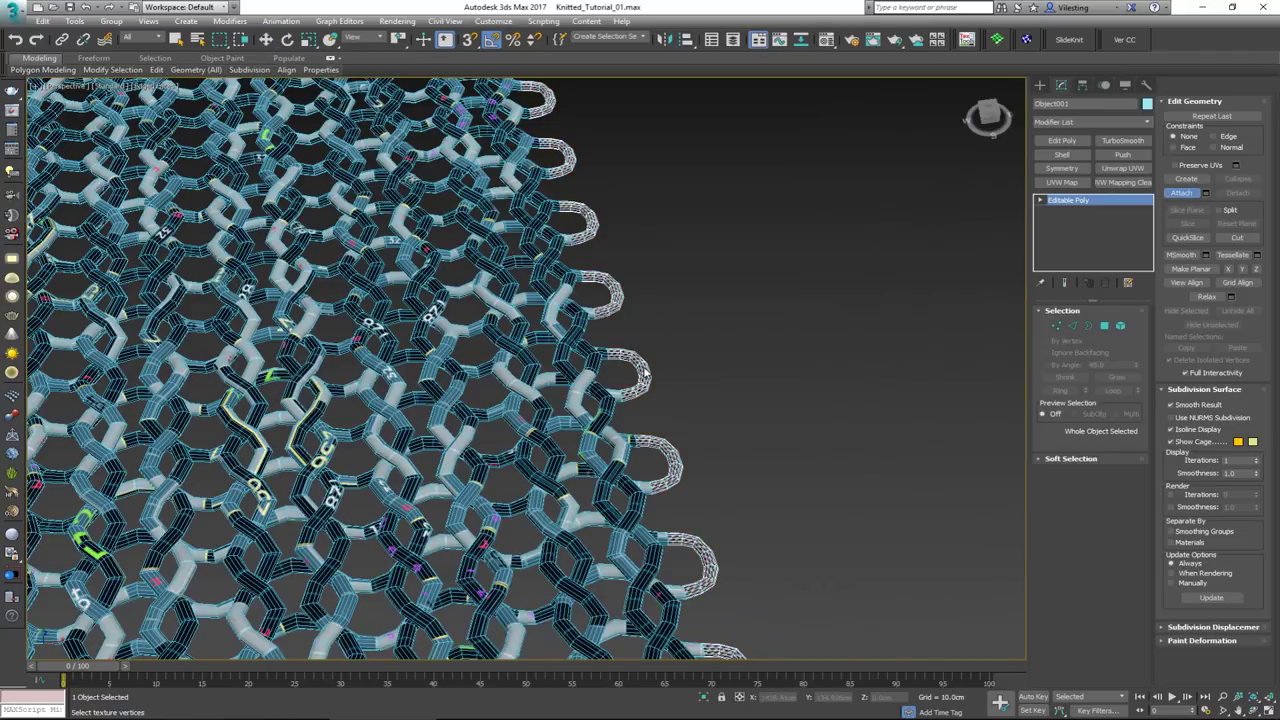
pyautogui.rightClick(676, 389)
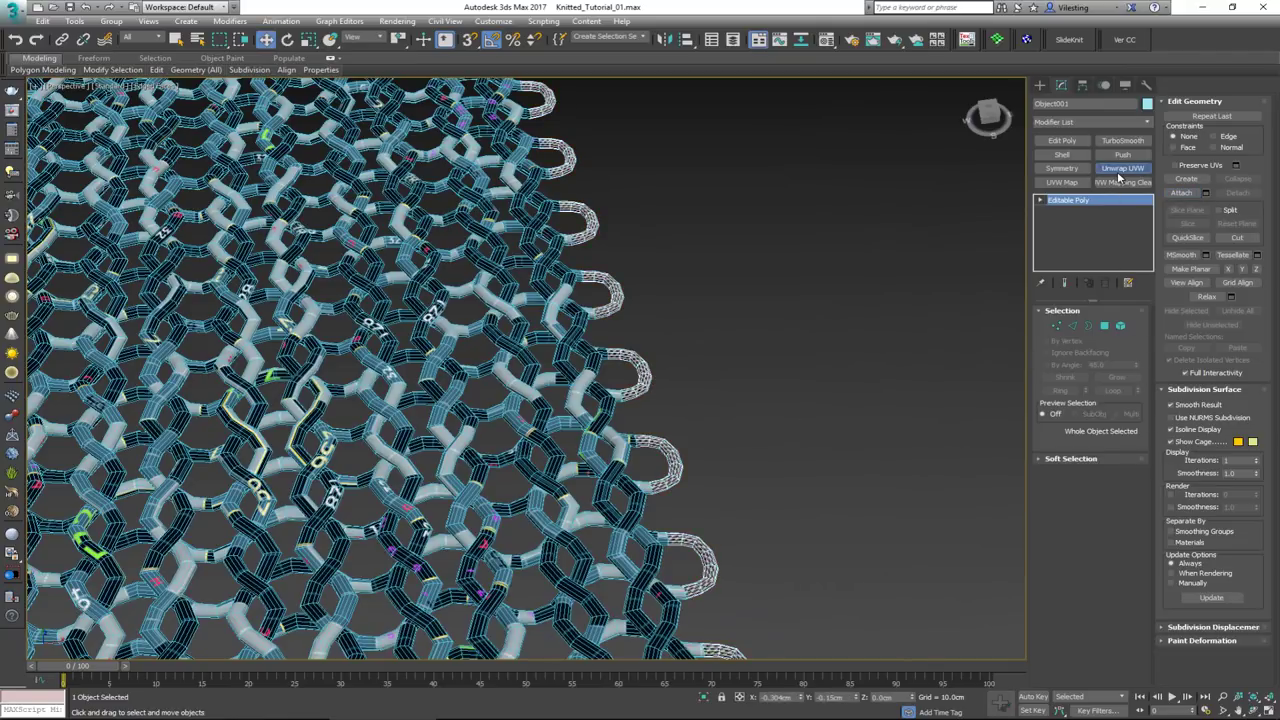
# Apply Unwrap UVW to the attached edge loops, repack their UV elements with Pack Custom, and deselect the object
pyautogui.click(1122, 168)
pyautogui.click(1089, 567)
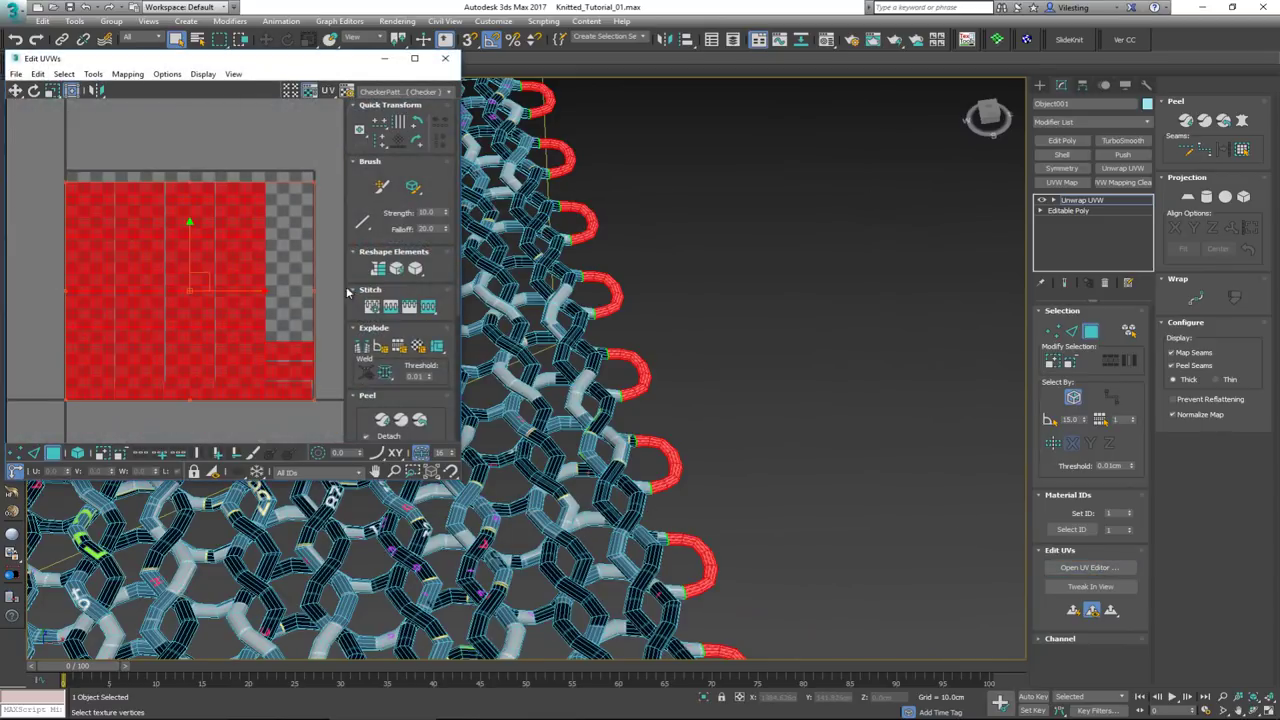
pyautogui.scroll(-5, 362, 340)
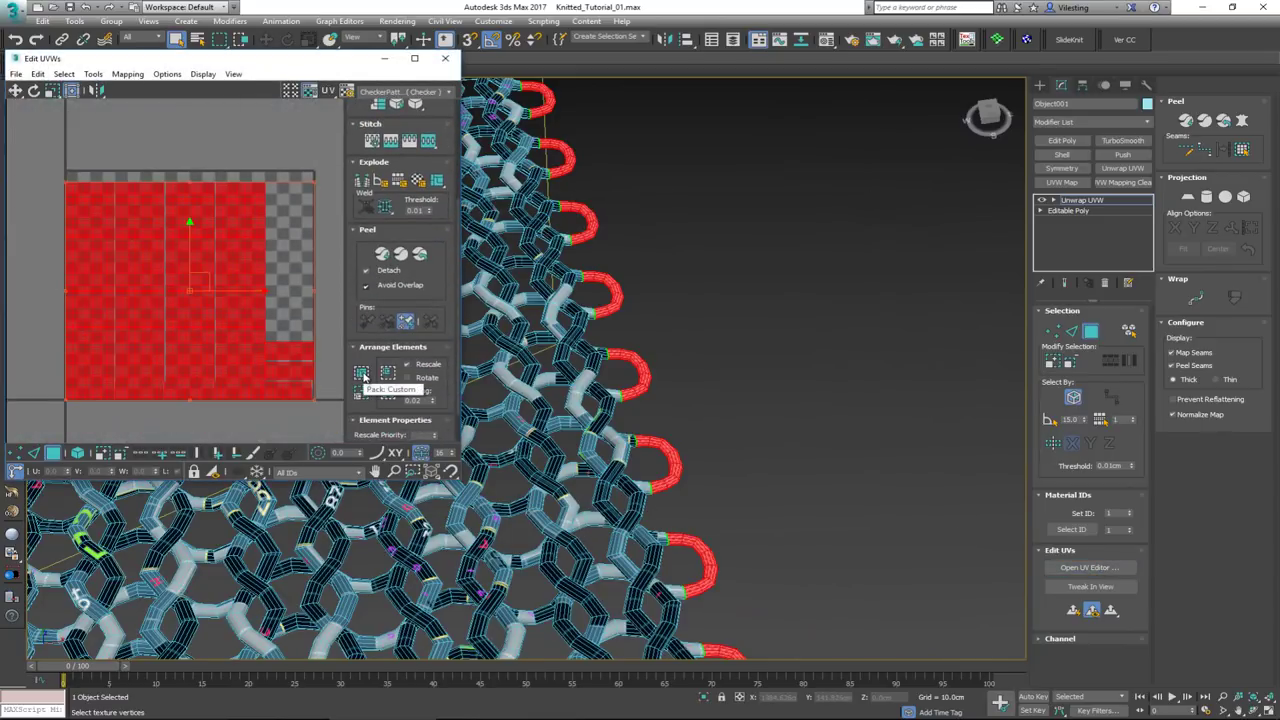
pyautogui.click(362, 374)
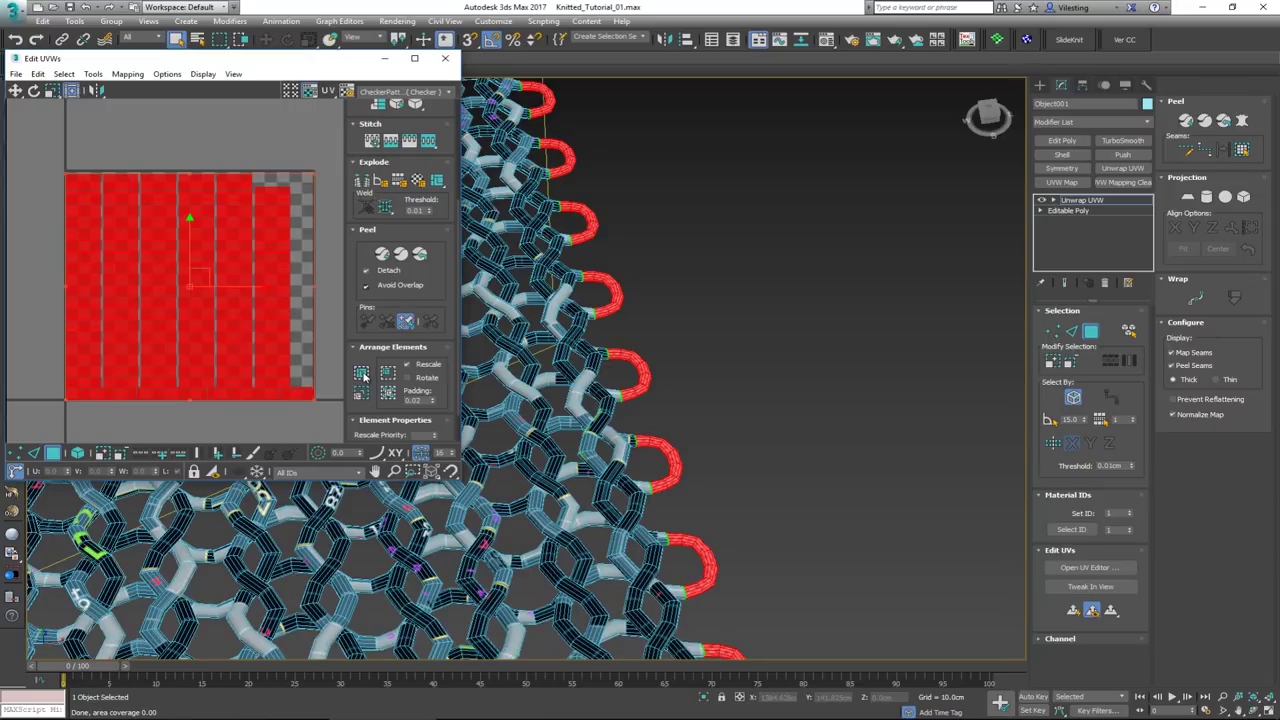
pyautogui.click(445, 57)
pyautogui.click(1090, 331)
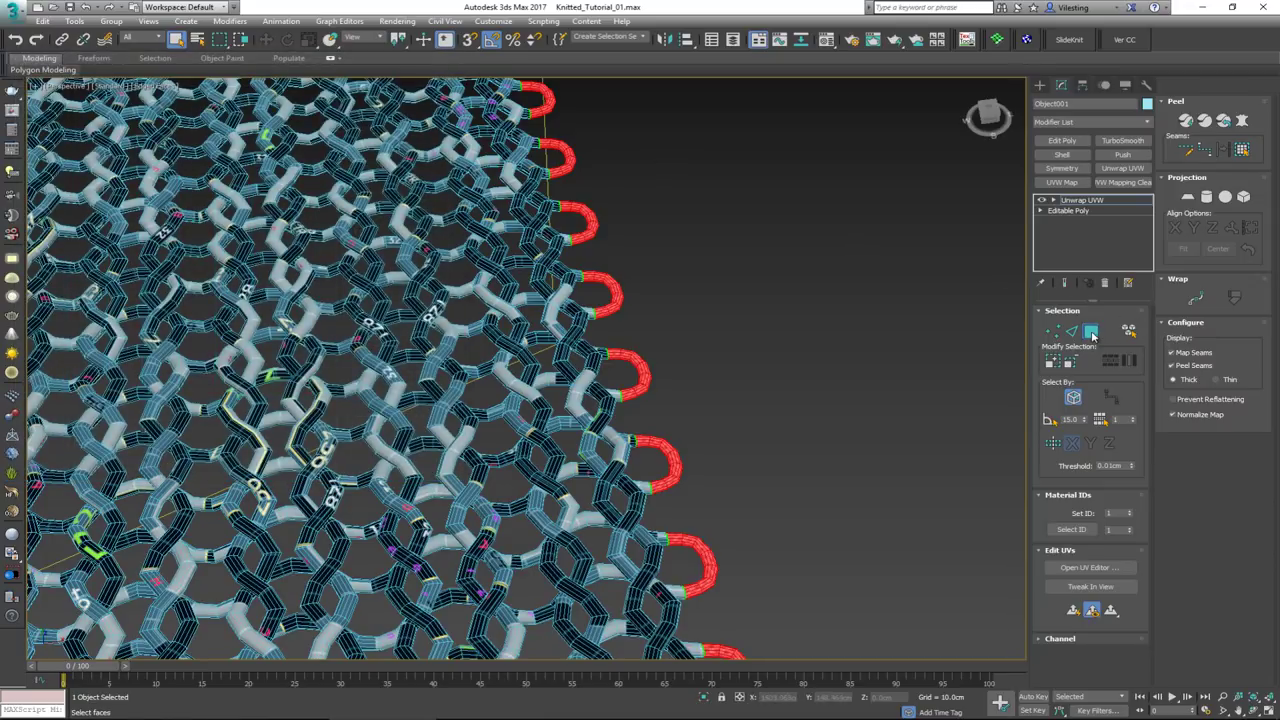
pyautogui.click(796, 364)
# Select the main panel together with the edge loops, apply a shared Unwrap UVW modifier, and open its UV editor
pyautogui.scroll(5, 626, 386)
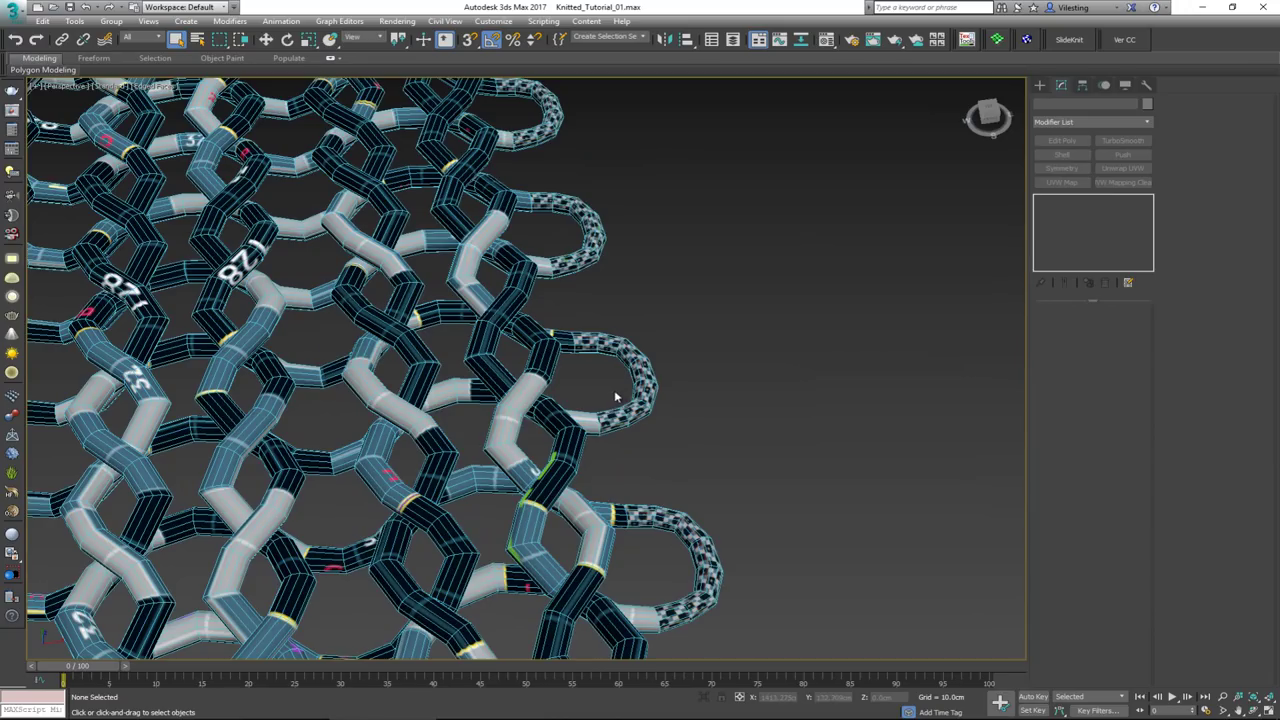
pyautogui.click(533, 390)
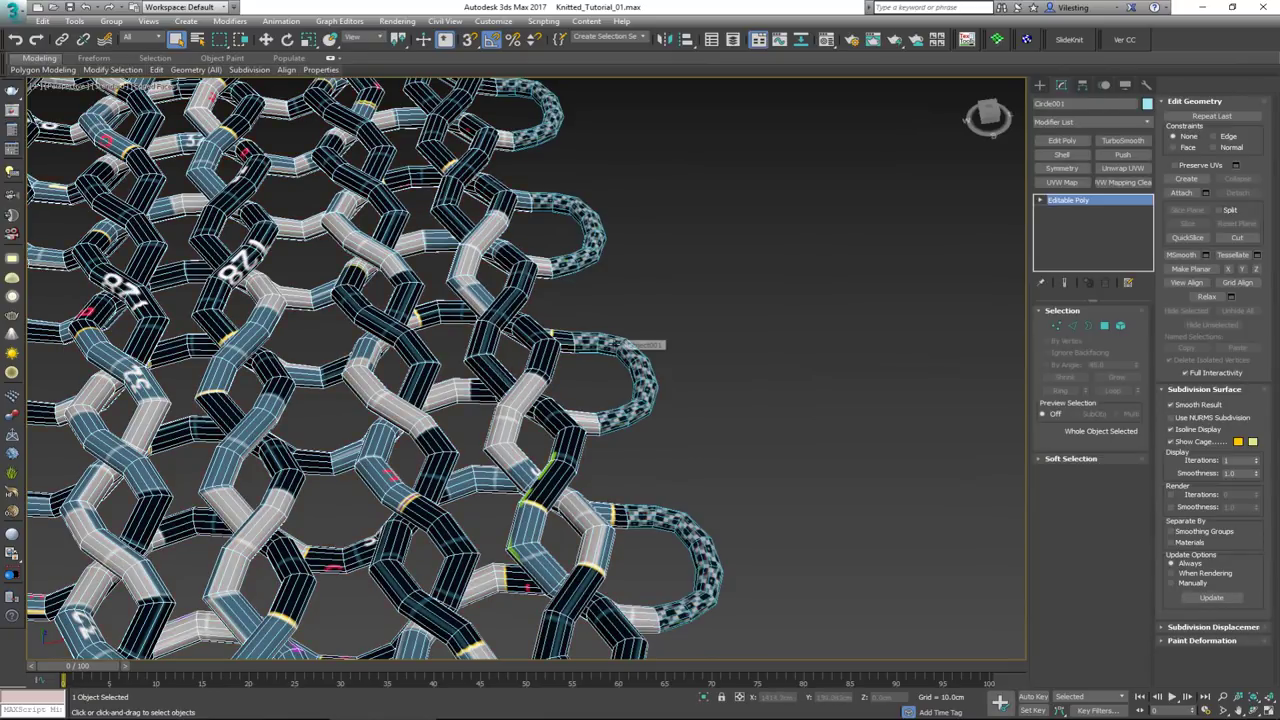
pyautogui.keyDown('ctrl'); pyautogui.click(645, 345); pyautogui.keyUp('ctrl')
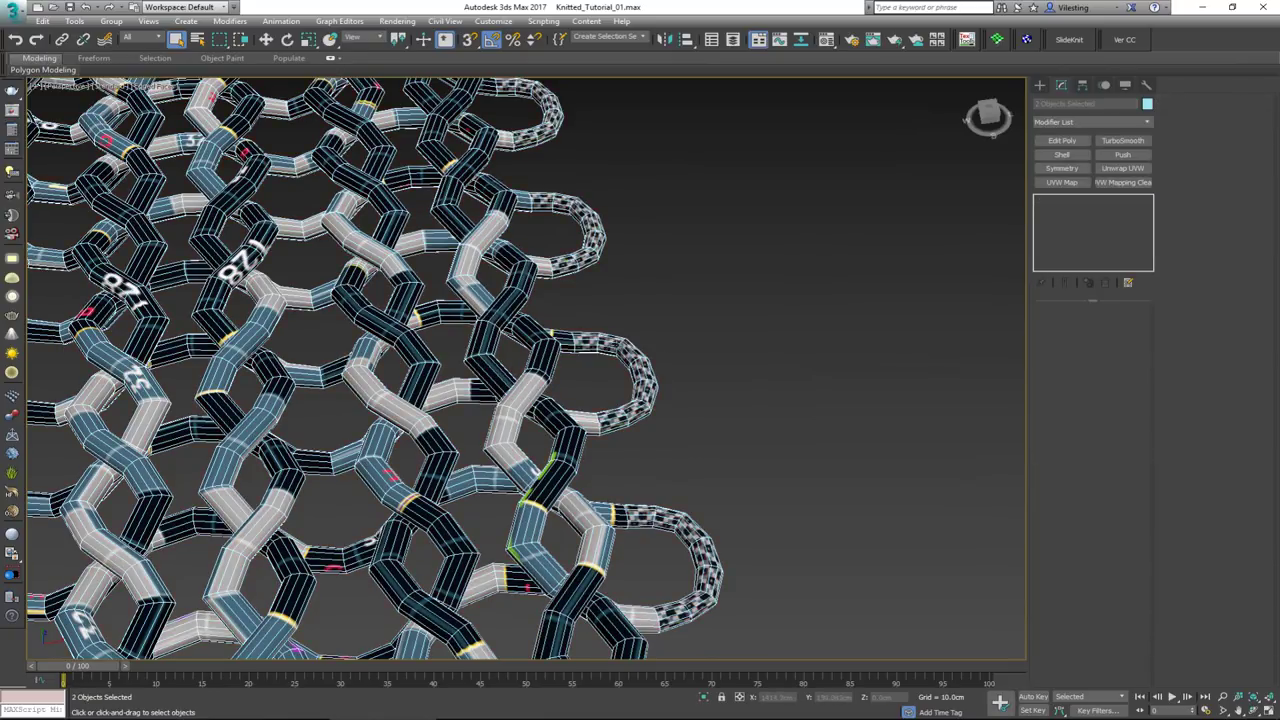
pyautogui.click(1124, 168)
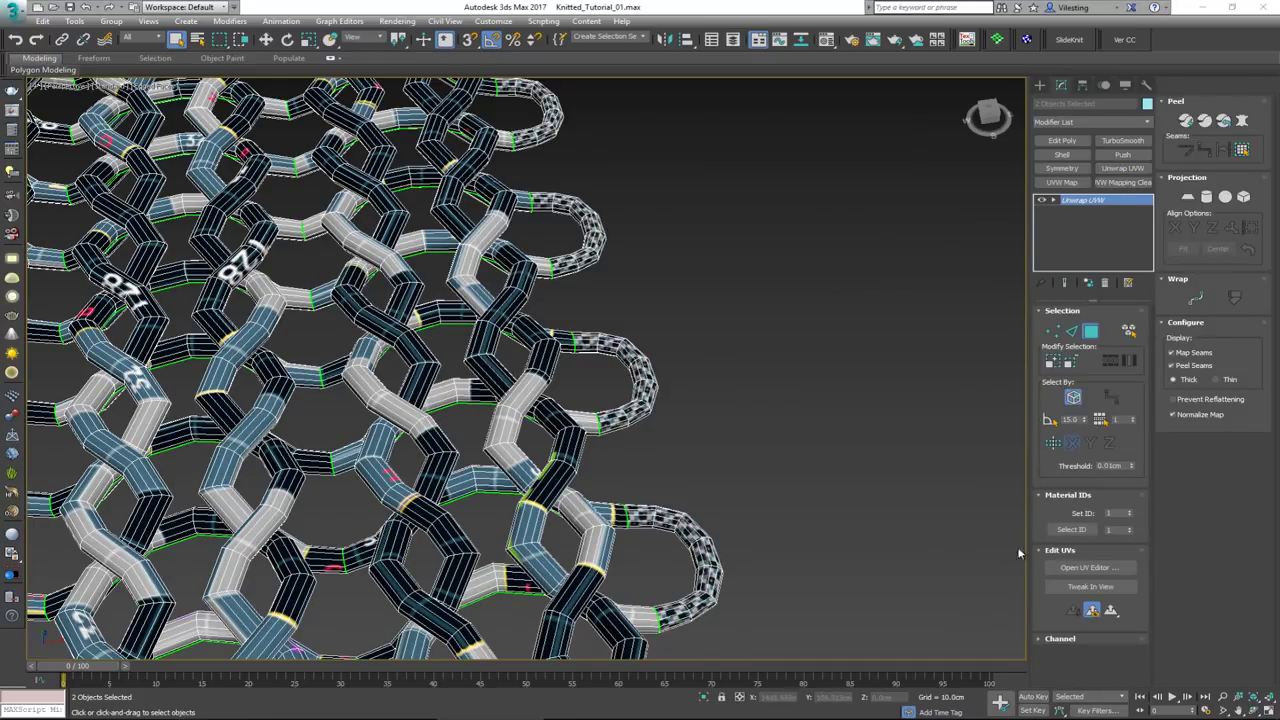
pyautogui.click(1087, 569)
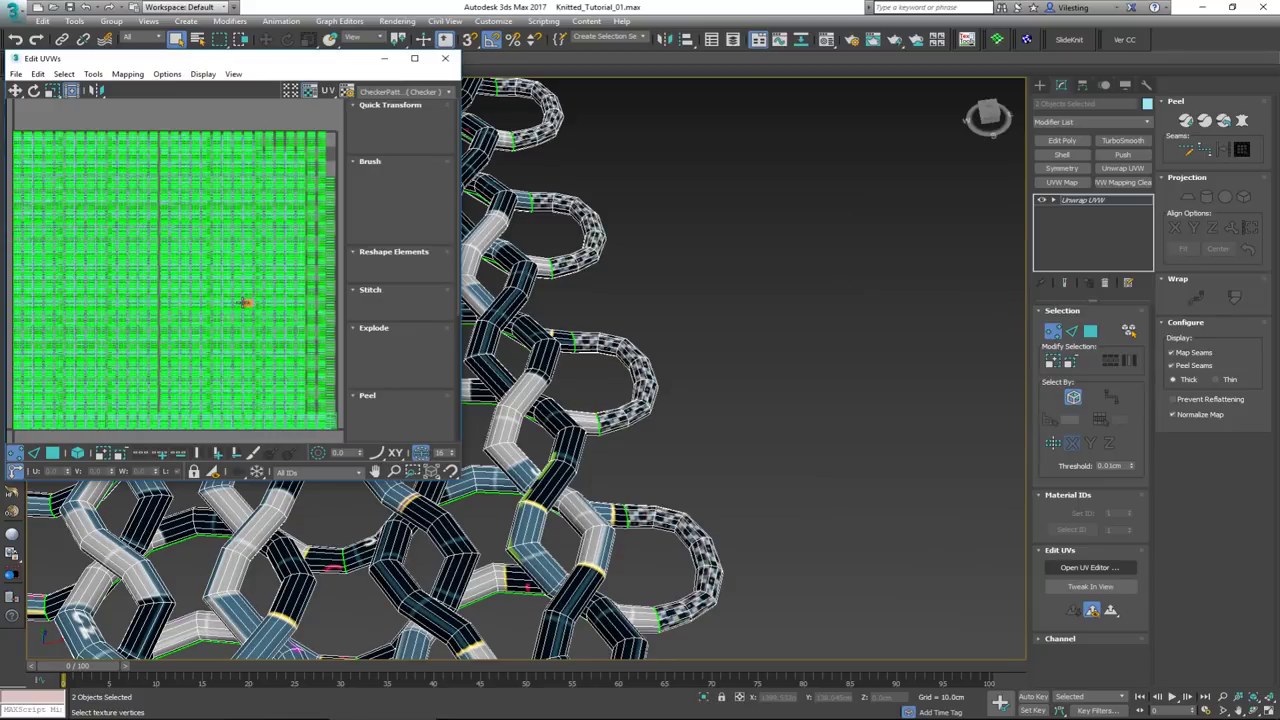
# Select all UV polygons of the main panel and the edge loops in the UV editor
pyautogui.click(55, 454)
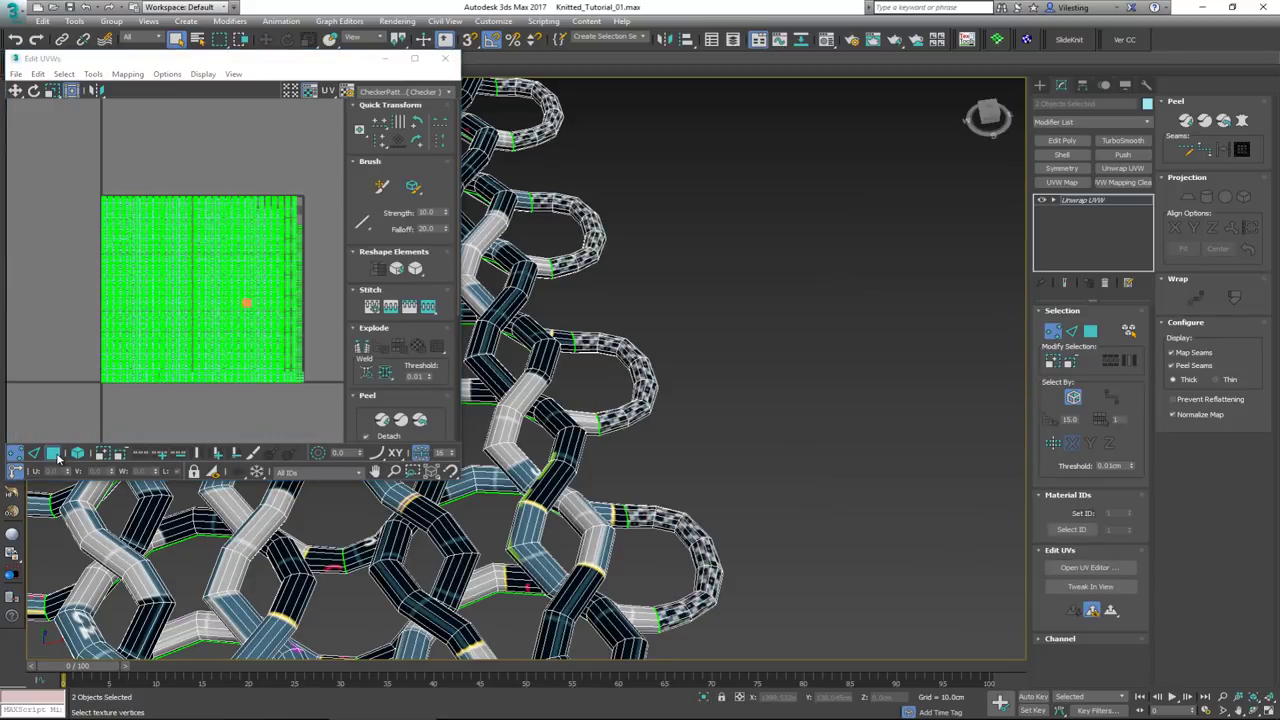
pyautogui.hotkey('ctrl', 'a')
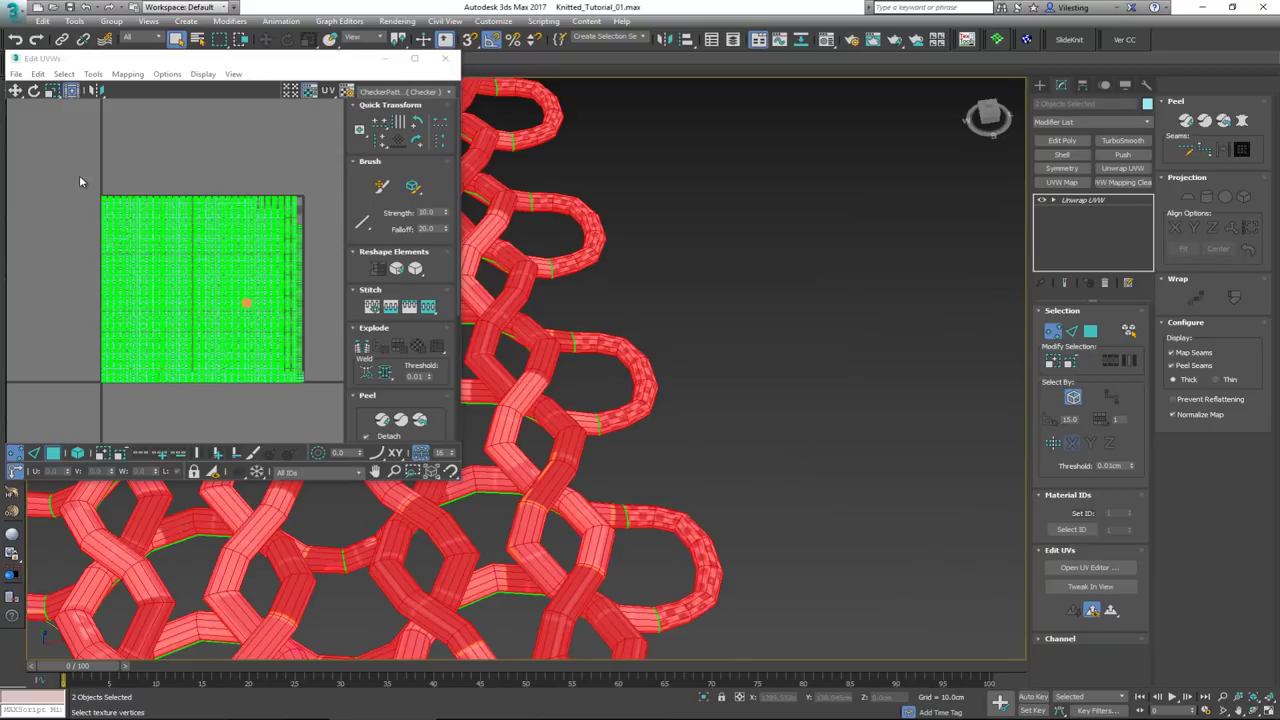
pyautogui.press('F2')
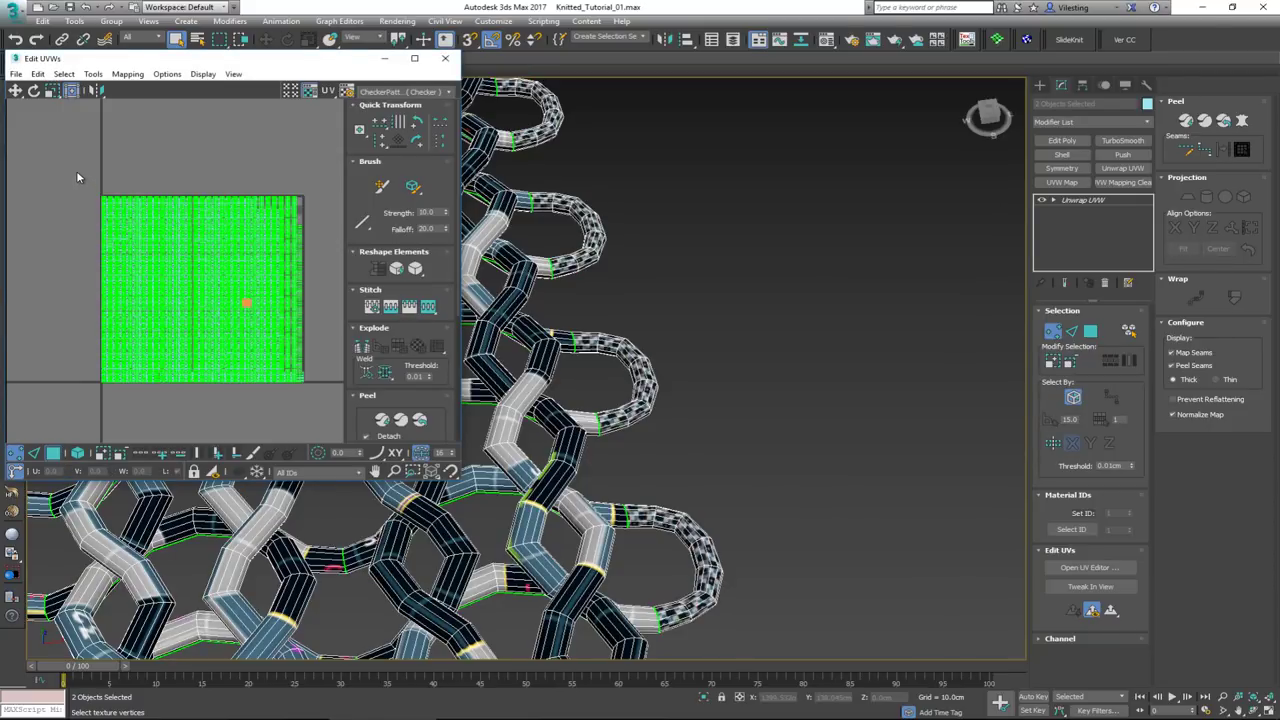
pyautogui.moveTo(97, 161); pyautogui.dragTo(194, 278)
pyautogui.press('3')
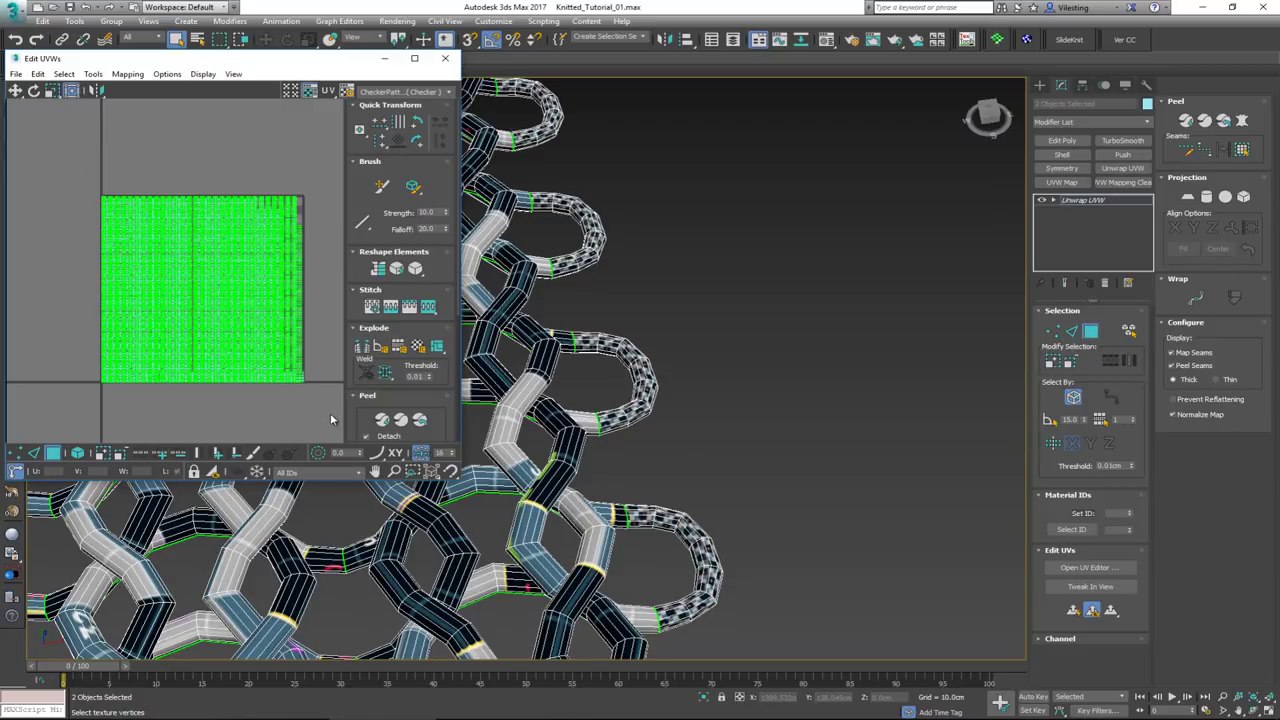
pyautogui.moveTo(66, 155); pyautogui.dragTo(322, 413)
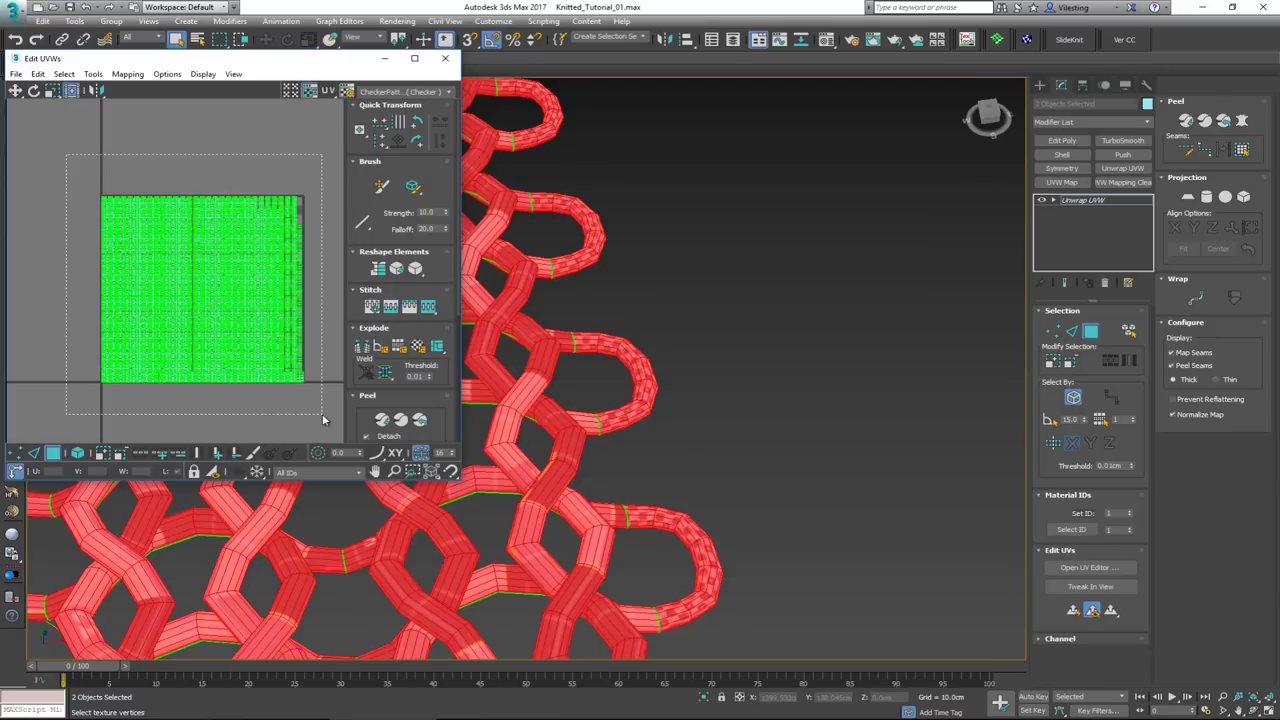
# Pack the selected UVs of the panel and edge loops together into one layout with Pack Custom
pyautogui.click(377, 416)
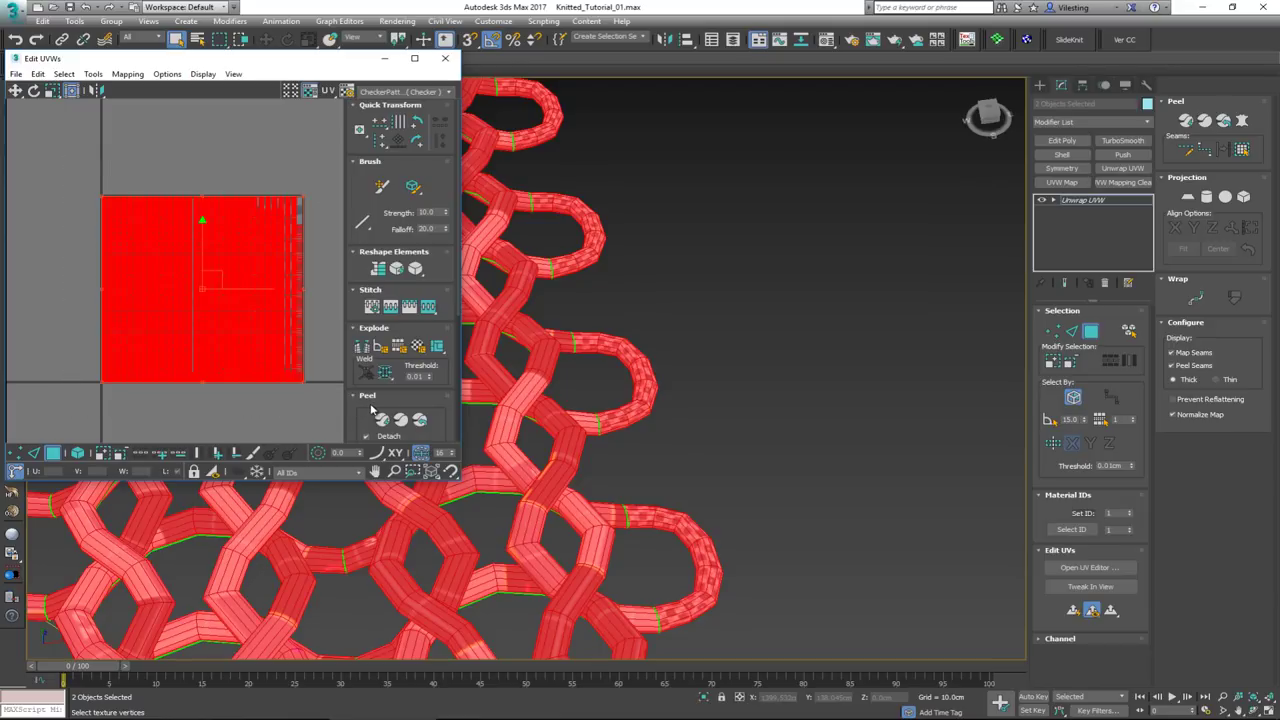
pyautogui.scroll(-1, 370, 402)
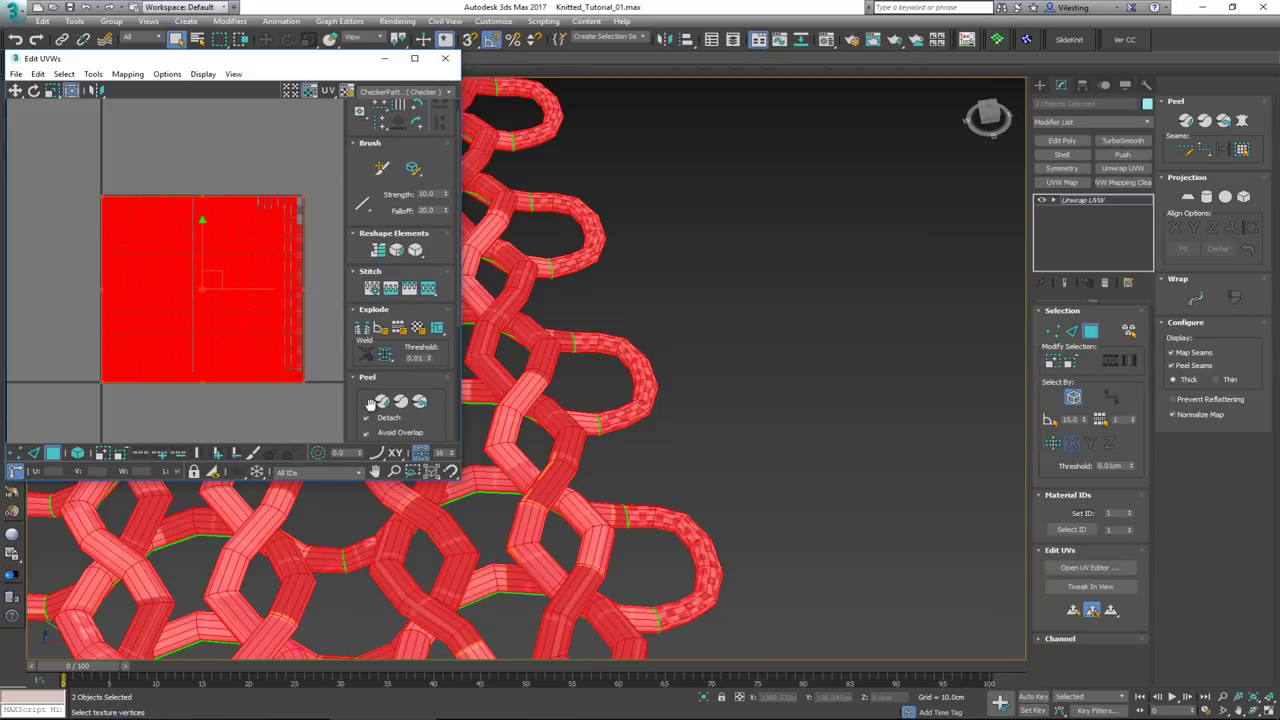
pyautogui.scroll(-5, 370, 402)
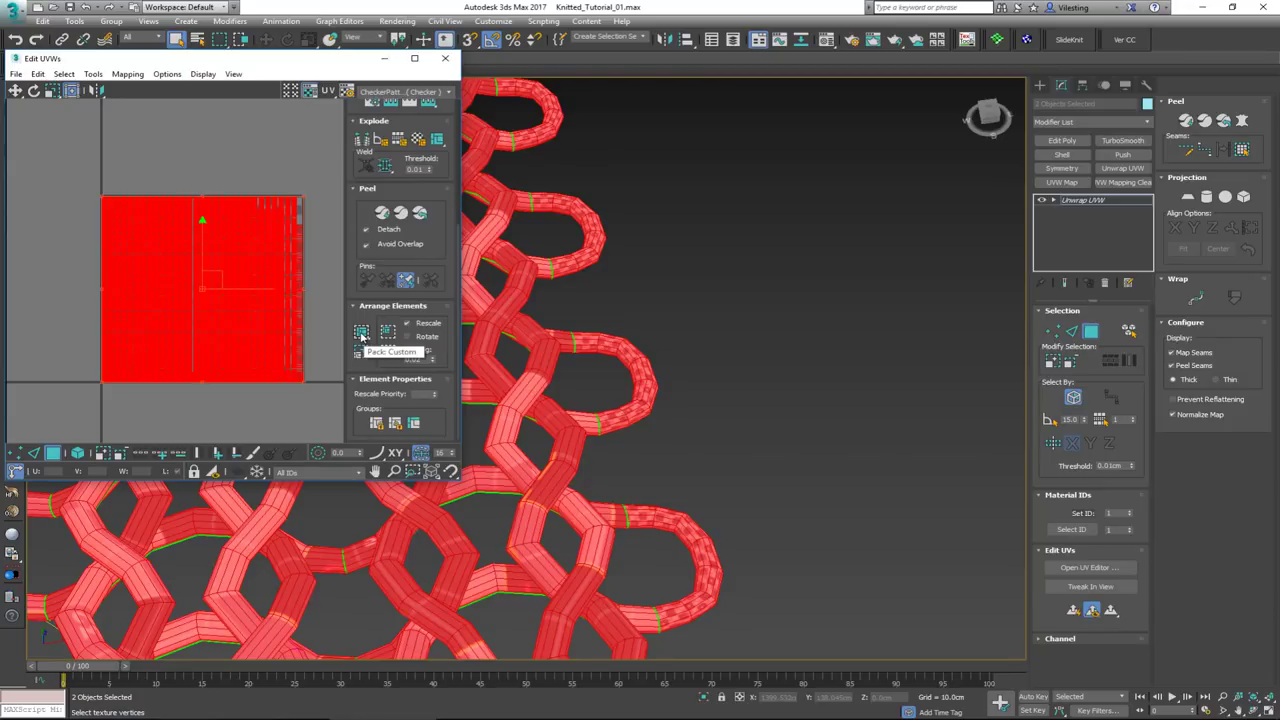
pyautogui.click(362, 336)
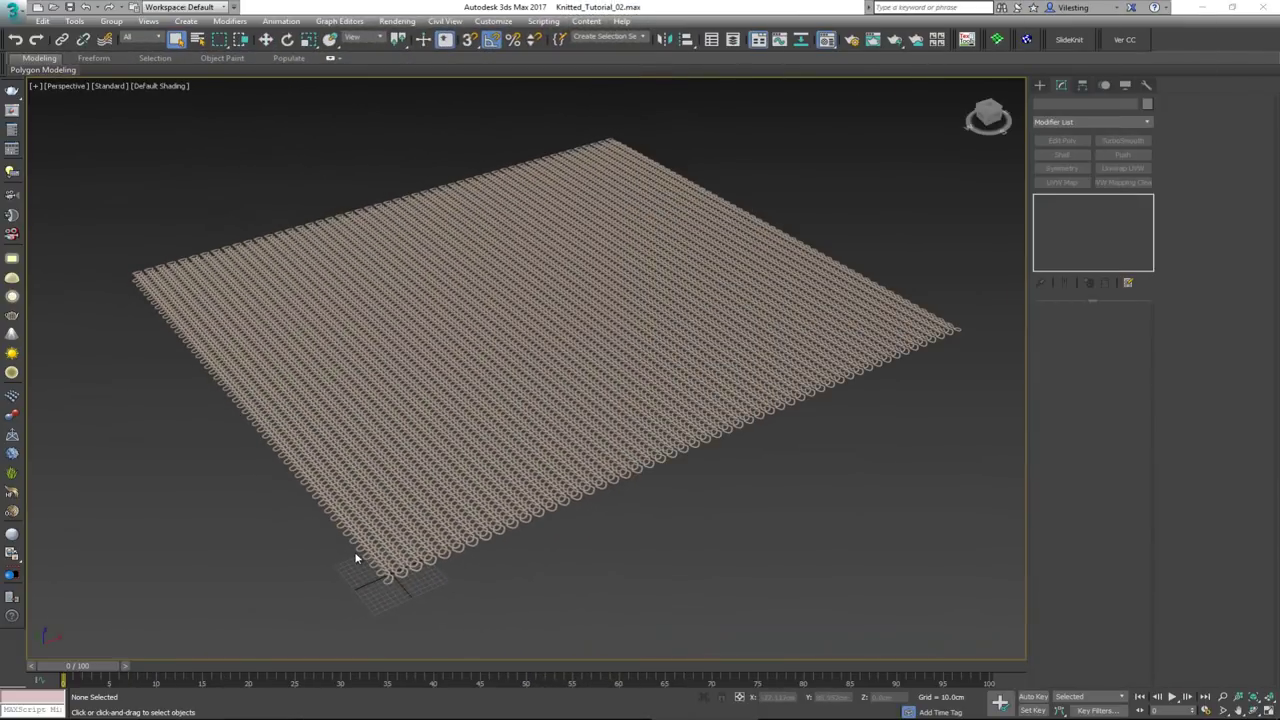
# Examine the combined knitted panel with edged faces, both as a whole and up close at its looped side
pyautogui.scroll(4, 410, 537)
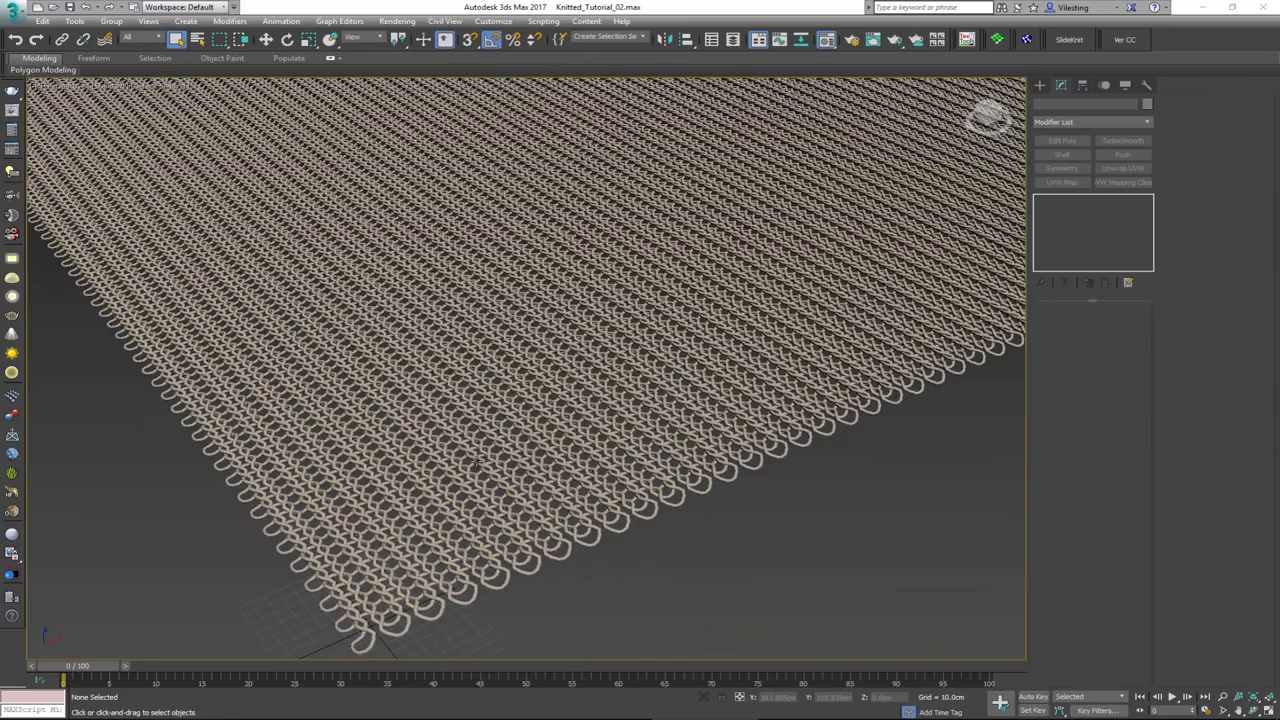
pyautogui.click(478, 461)
pyautogui.scroll(2, 423, 411)
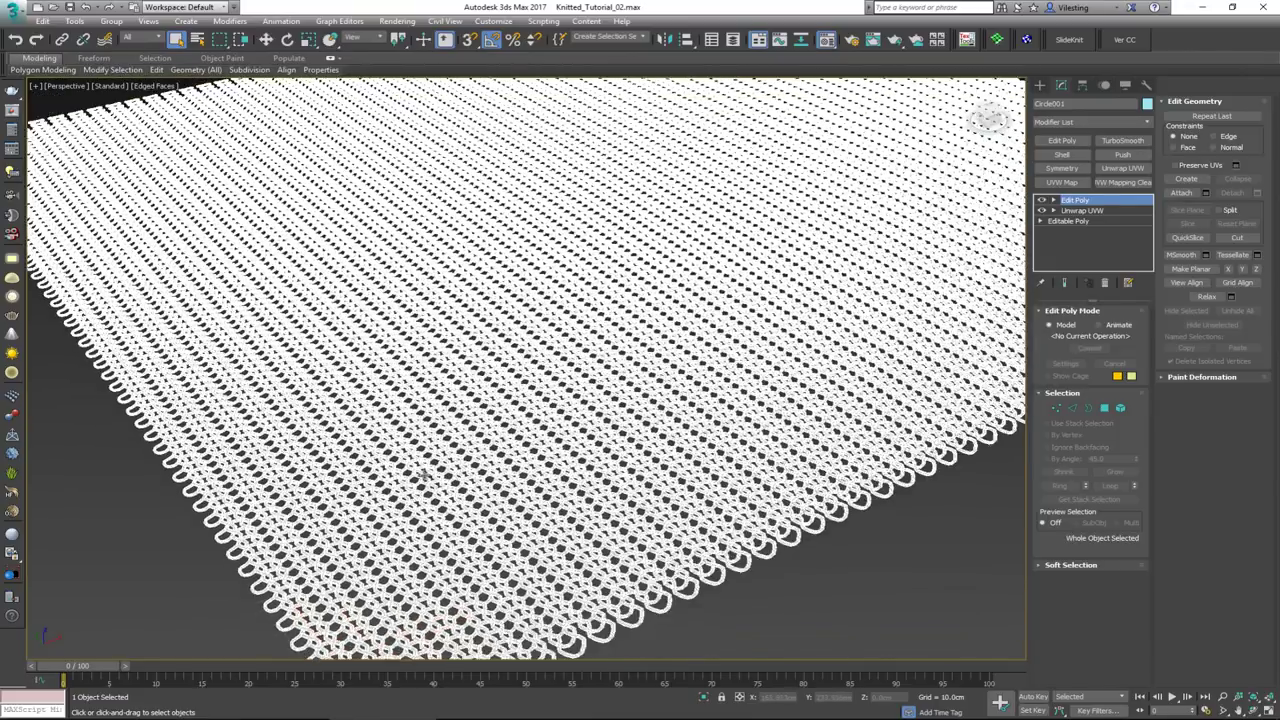
pyautogui.scroll(-6, 424, 476)
pyautogui.keyDown('alt'); pyautogui.moveTo(443, 417); pyautogui.dragTo(403, 446, button='middle'); pyautogui.keyUp('alt')
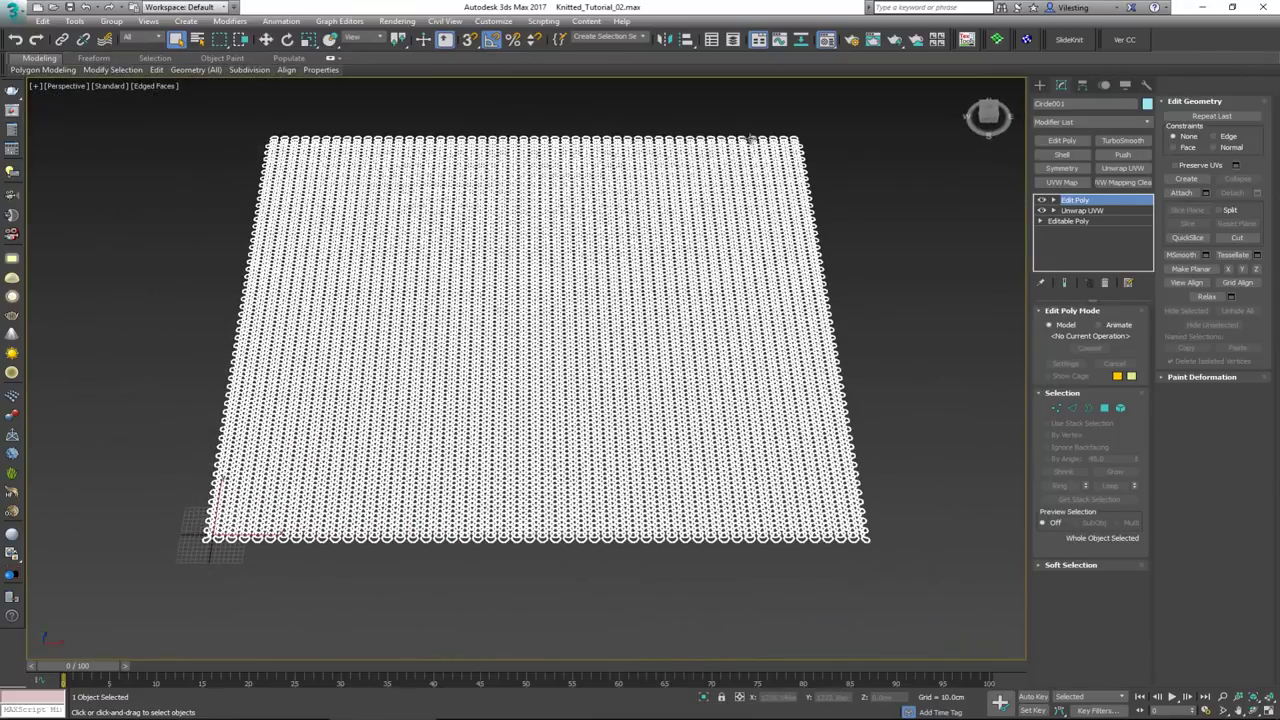
pyautogui.scroll(10, 862, 522)
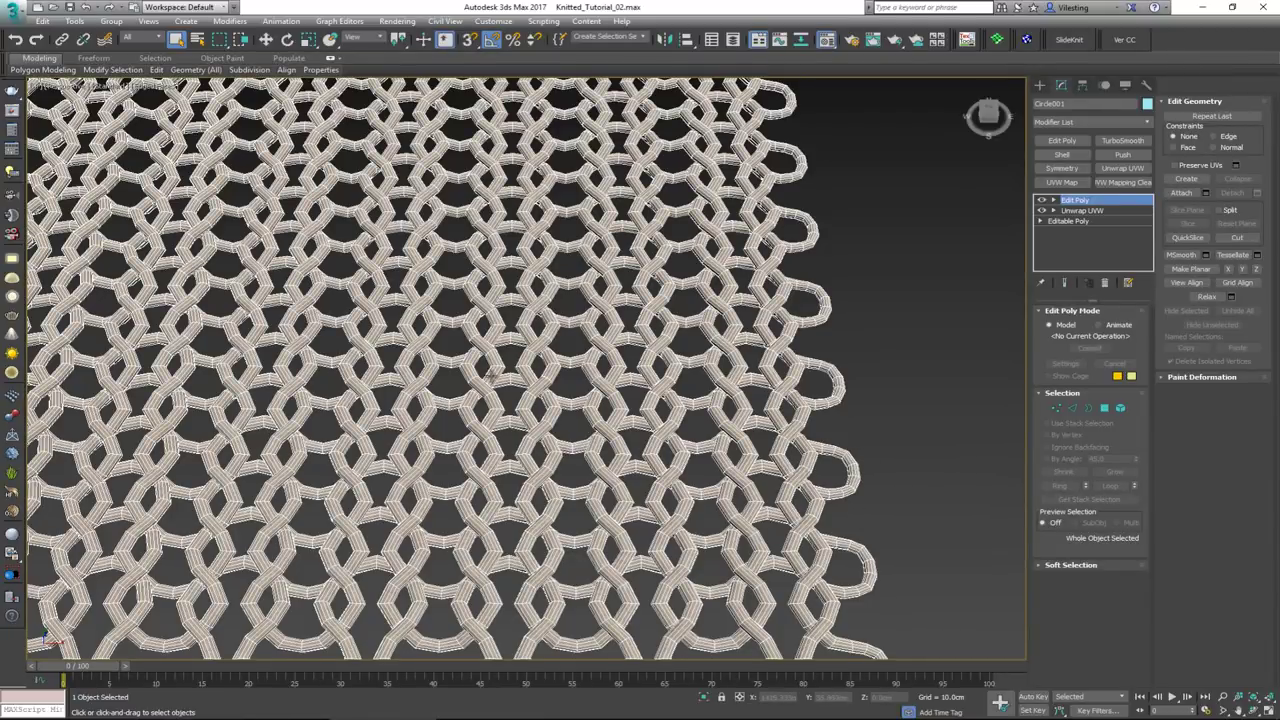
pyautogui.moveTo(219, 345); pyautogui.dragTo(251, 357, button='middle')
pyautogui.scroll(-4, 388, 387)
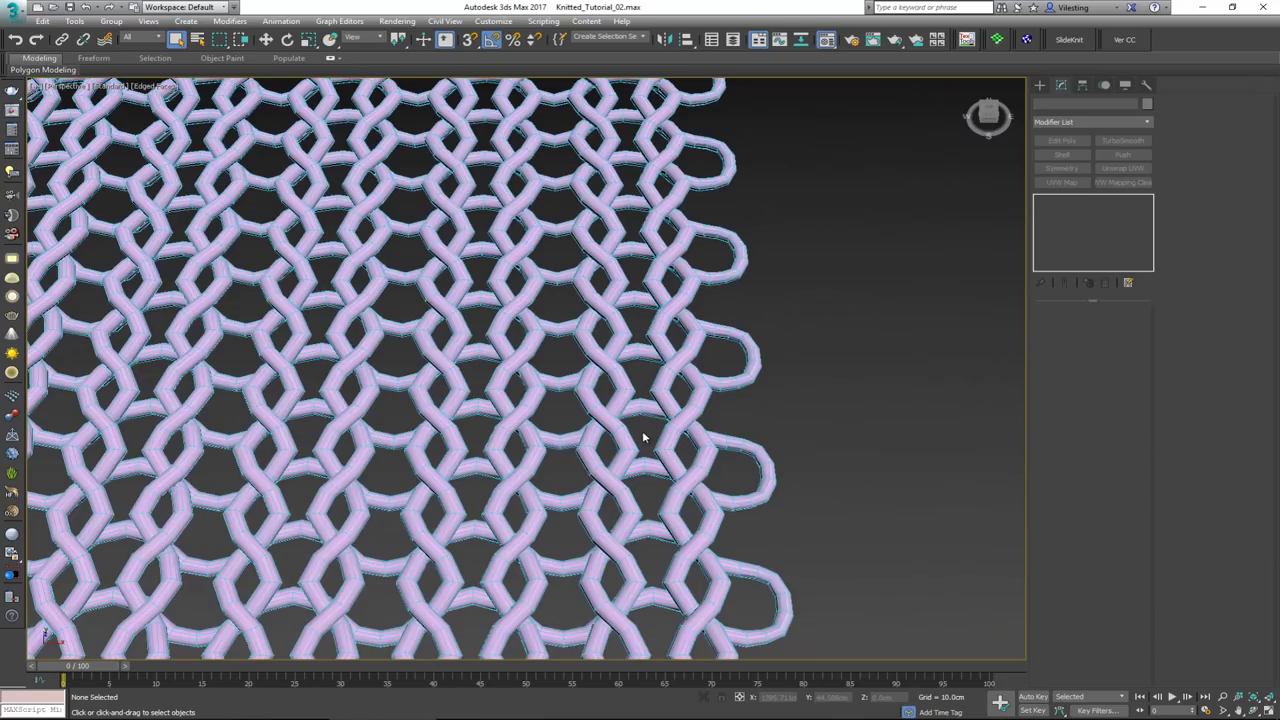
# Examine the whole knitted panel without edged faces from several angles
pyautogui.scroll(-8, 642, 430)
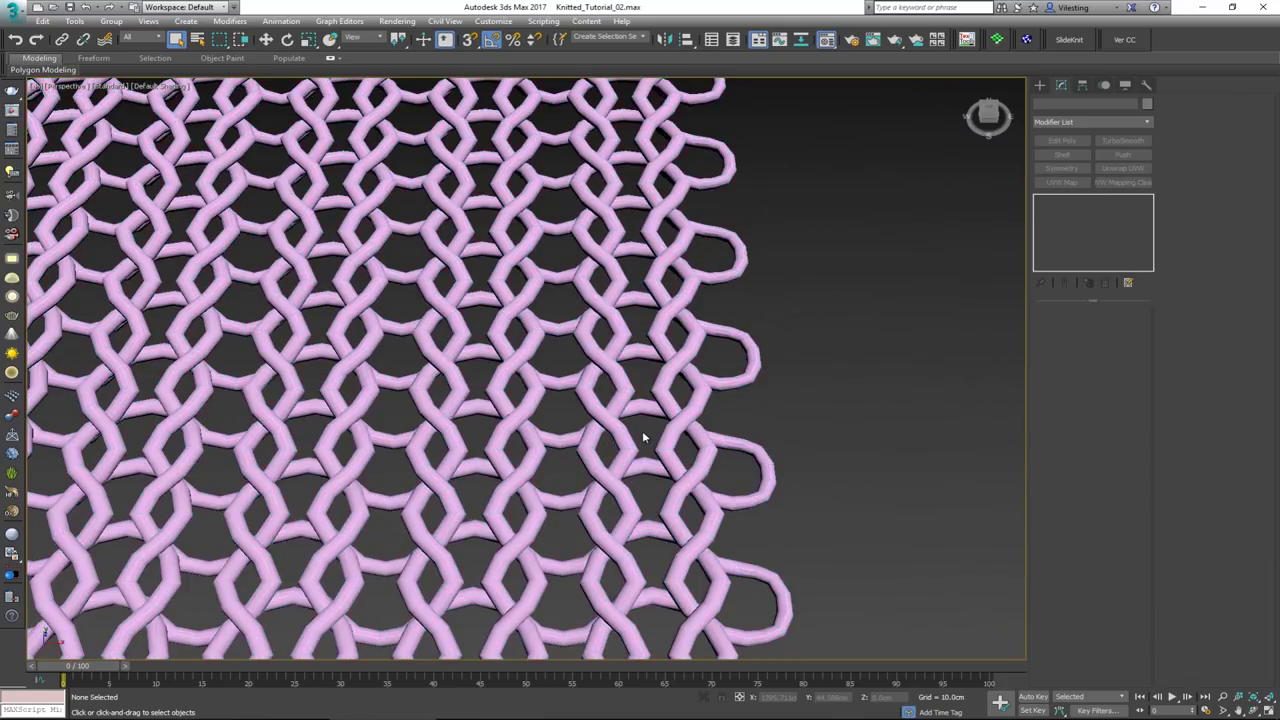
pyautogui.keyDown('alt'); pyautogui.moveTo(642, 432); pyautogui.dragTo(568, 345, button='middle'); pyautogui.keyUp('alt')
pyautogui.scroll(-2, 643, 346)
pyautogui.moveTo(568, 345); pyautogui.dragTo(514, 339, button='middle')
pyautogui.scroll(-5, 584, 333)
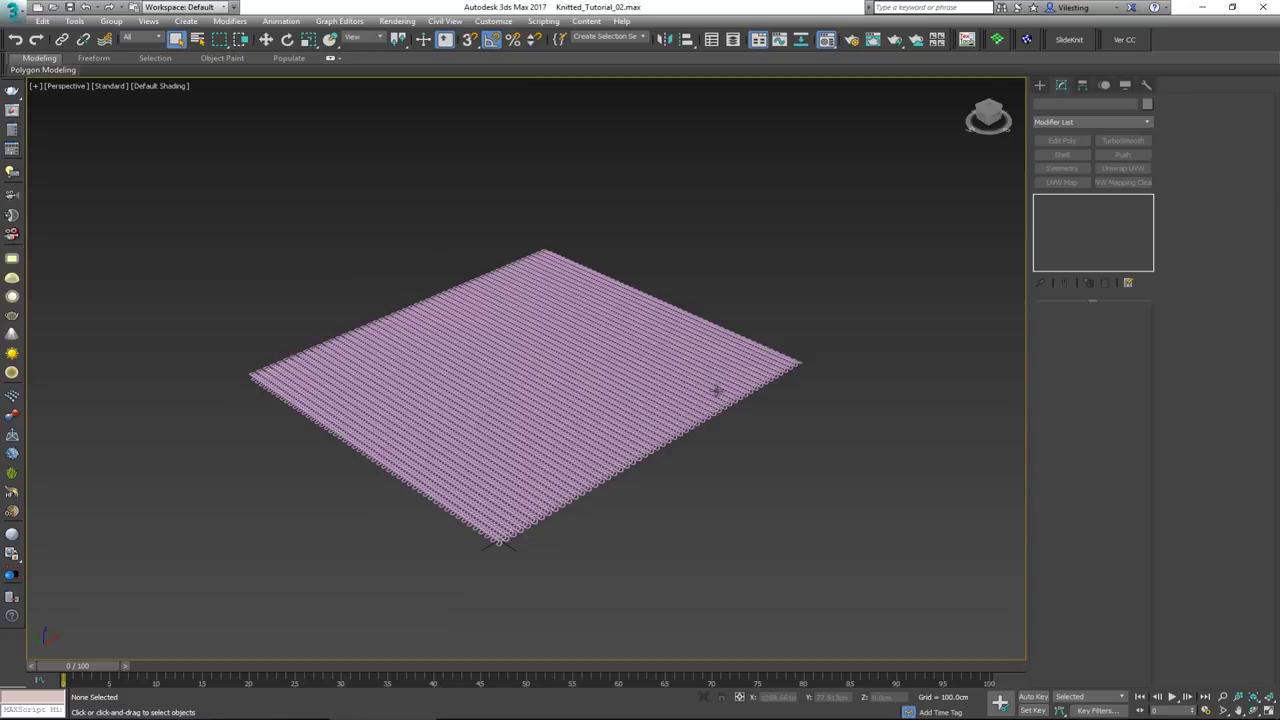
pyautogui.keyDown('alt'); pyautogui.moveTo(709, 391); pyautogui.dragTo(704, 392, button='middle'); pyautogui.keyUp('alt')
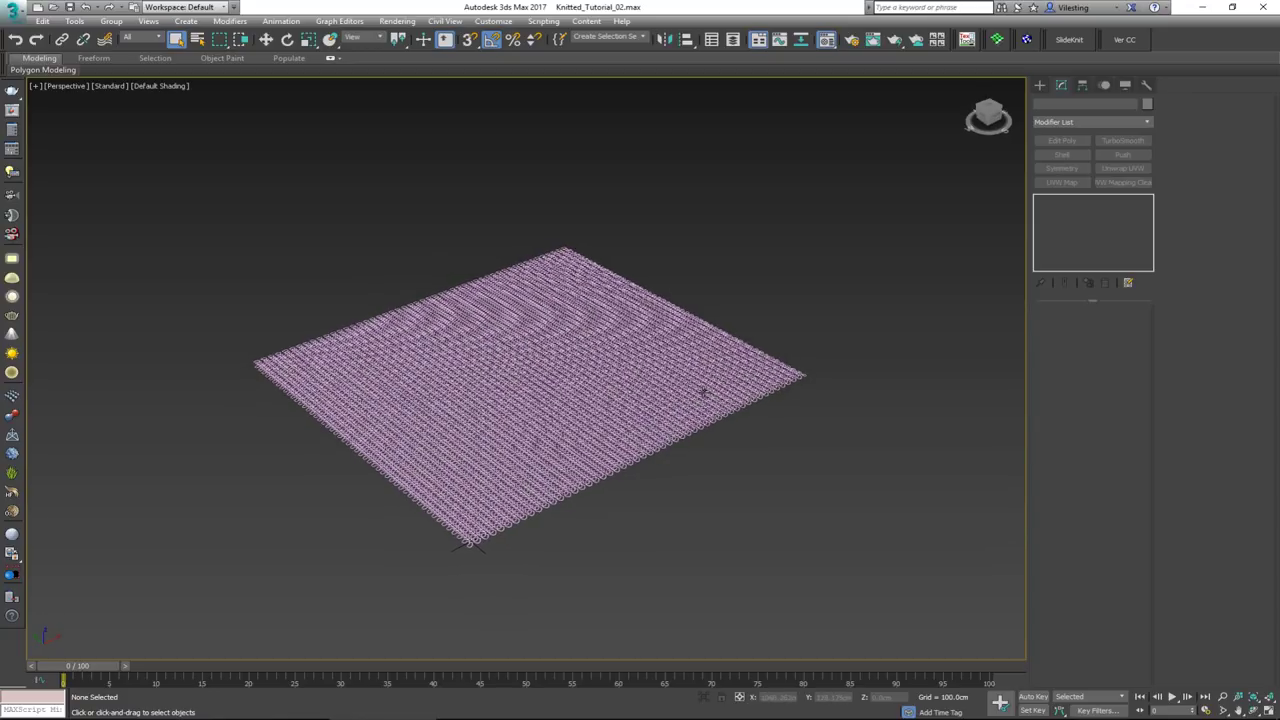